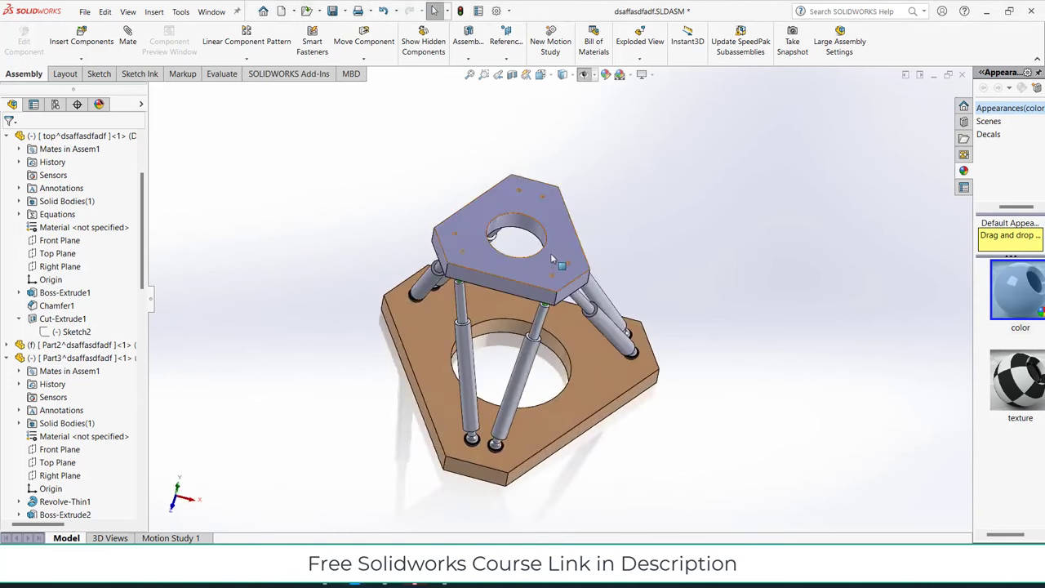
Step: Drag the top plate around in face-on views of the base and top plates to test the legs
mouse_move(576, 214)
mouse_down()
mouse_move(645, 233)
mouse_move(618, 228)
mouse_up()
click(605, 419)
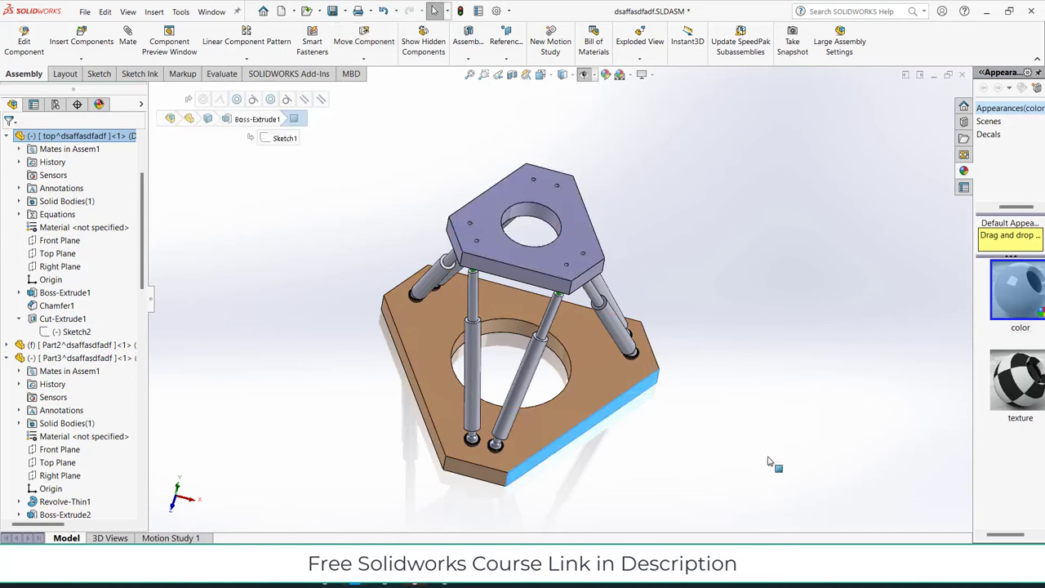
key(ctrl+8)
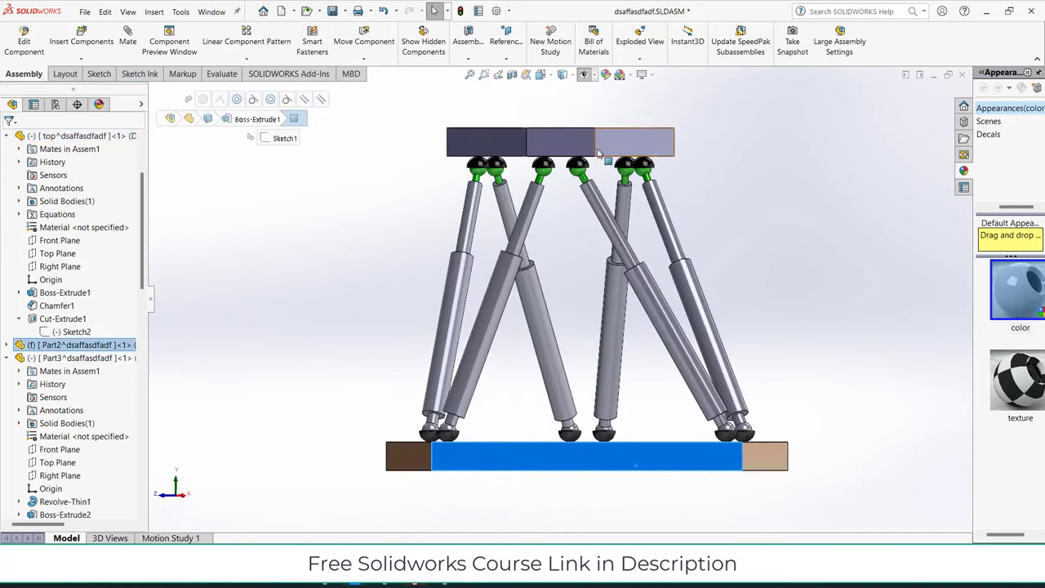
mouse_move(583, 152)
mouse_down()
mouse_move(606, 147)
mouse_move(609, 131)
mouse_up()
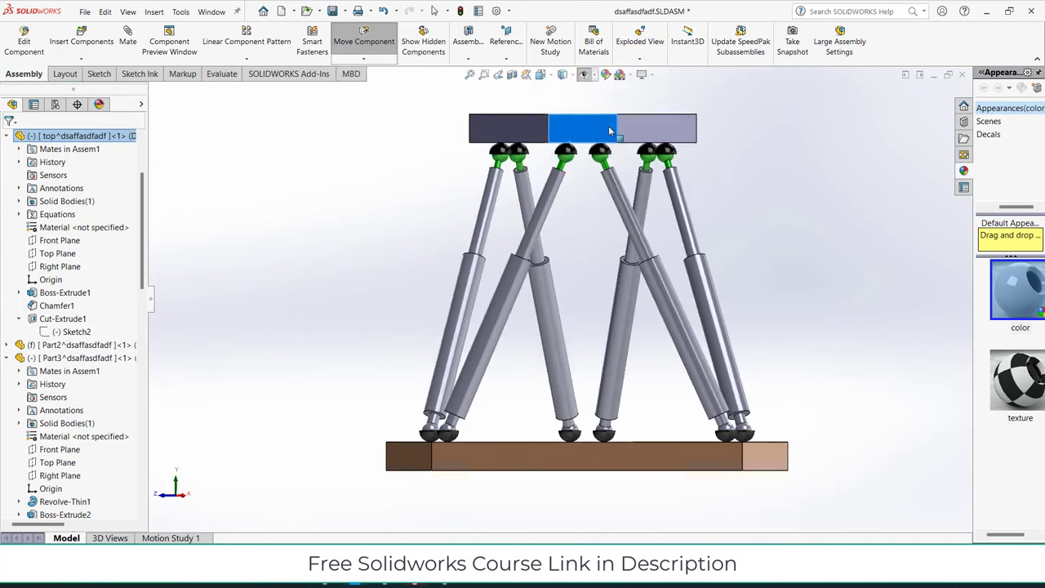
drag(609, 131, 608, 146)
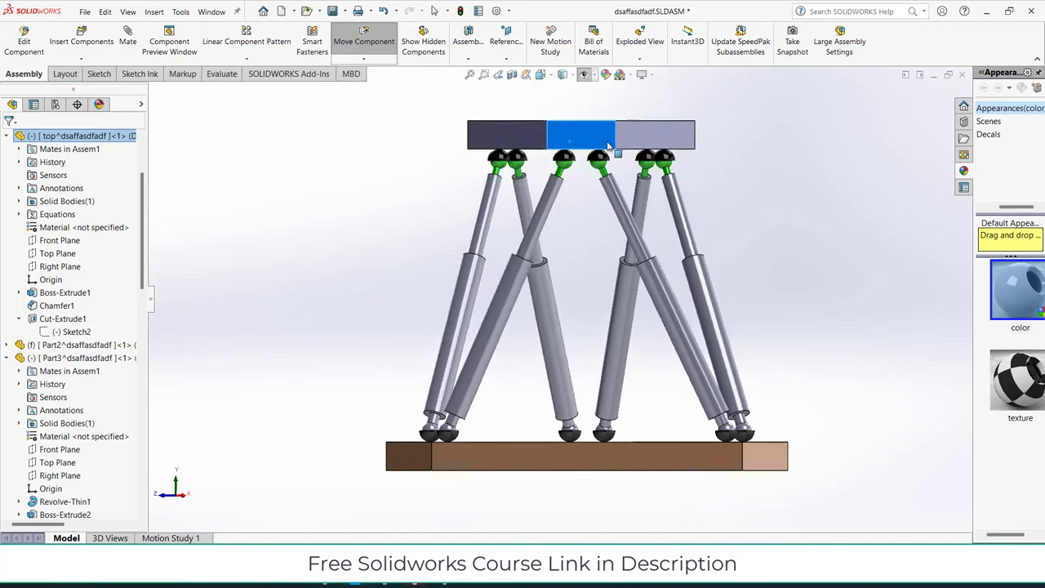
middle_drag(608, 146, 668, 268)
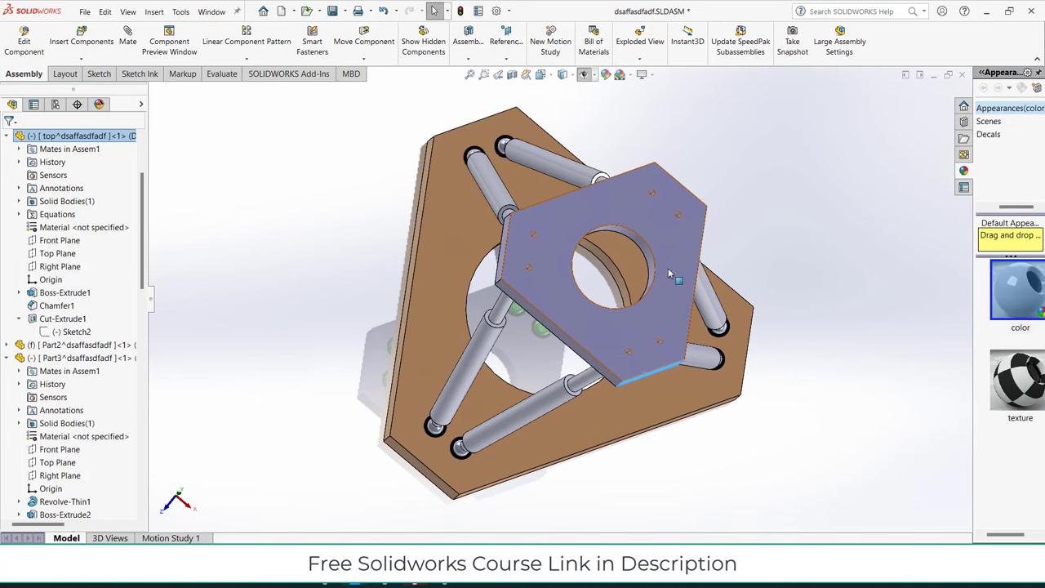
click(668, 268)
key(ctrl+8)
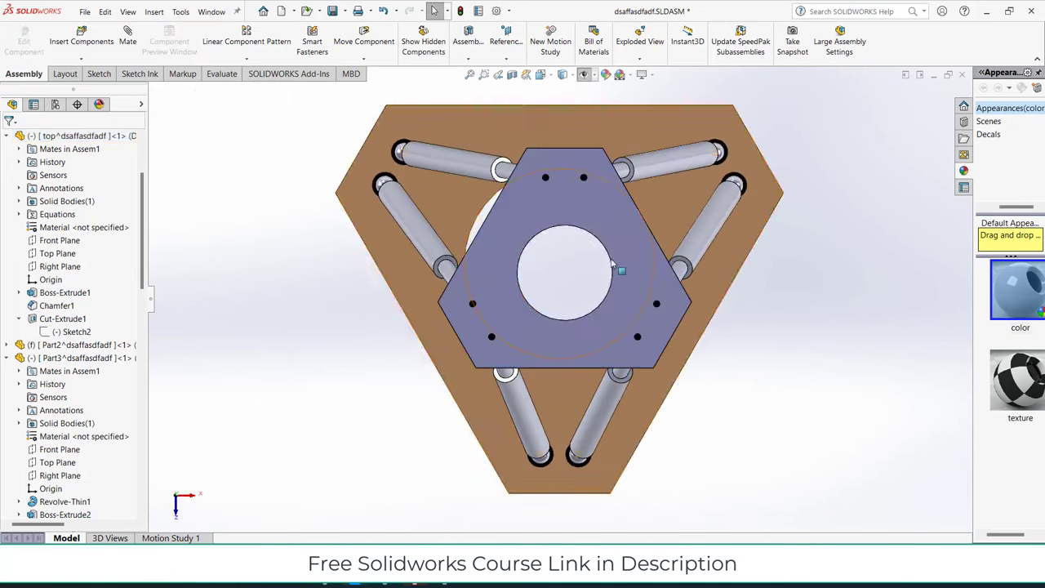
mouse_move(620, 234)
mouse_down()
mouse_move(470, 150)
mouse_move(574, 289)
mouse_move(560, 156)
mouse_move(539, 300)
mouse_move(606, 145)
mouse_move(425, 221)
mouse_move(678, 245)
mouse_move(470, 166)
mouse_move(674, 280)
mouse_move(523, 139)
mouse_up()
Step: Return to isometric and keep dragging the top plate to re-pose the legs
key(ctrl+7)
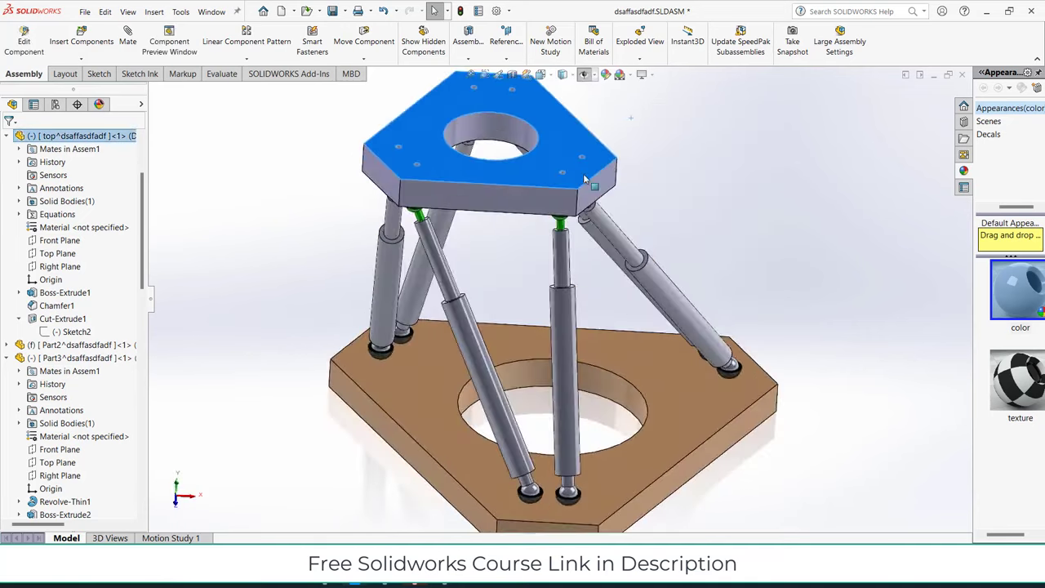
scroll(585, 180, up, 5)
scroll(554, 211, down, 3)
scroll(553, 211, down, 3)
scroll(570, 214, up, 6)
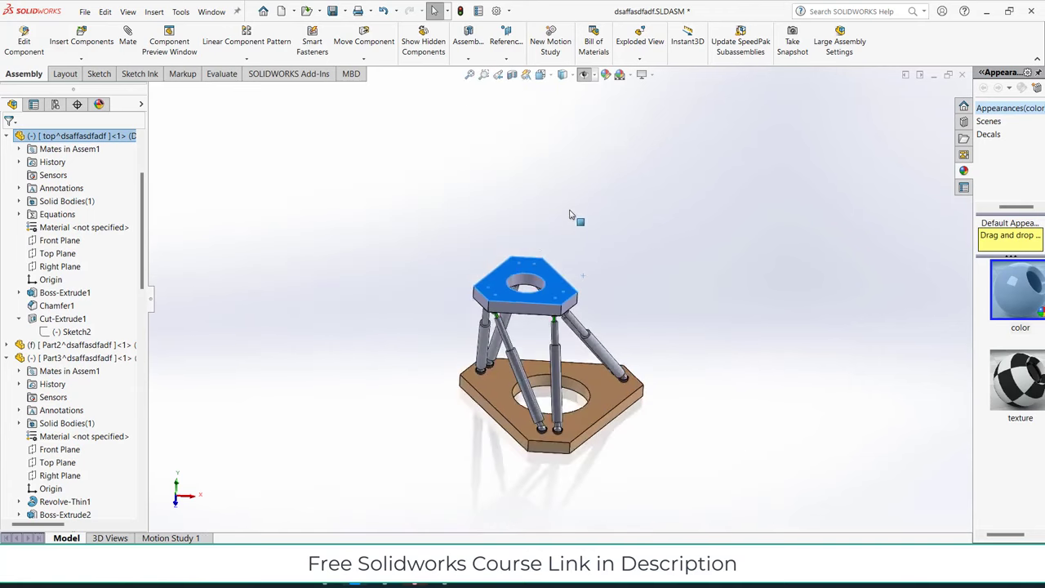
scroll(570, 214, down, 2)
scroll(552, 193, down, 3)
mouse_move(563, 205)
mouse_down()
mouse_move(756, 231)
mouse_move(650, 304)
mouse_move(722, 286)
mouse_move(607, 266)
mouse_move(645, 106)
mouse_move(654, 188)
mouse_move(605, 270)
mouse_move(568, 249)
mouse_move(633, 245)
mouse_move(551, 119)
mouse_move(645, 246)
mouse_move(637, 155)
mouse_move(646, 282)
mouse_move(645, 179)
mouse_up()
mouse_move(645, 180)
middle_down()
mouse_move(563, 239)
mouse_move(586, 223)
middle_up()
mouse_move(586, 223)
mouse_down()
mouse_move(663, 237)
mouse_move(572, 210)
mouse_move(596, 234)
mouse_move(548, 245)
mouse_move(634, 267)
mouse_move(586, 266)
mouse_up()
mouse_move(586, 266)
middle_down()
mouse_move(691, 256)
mouse_move(708, 275)
middle_up()
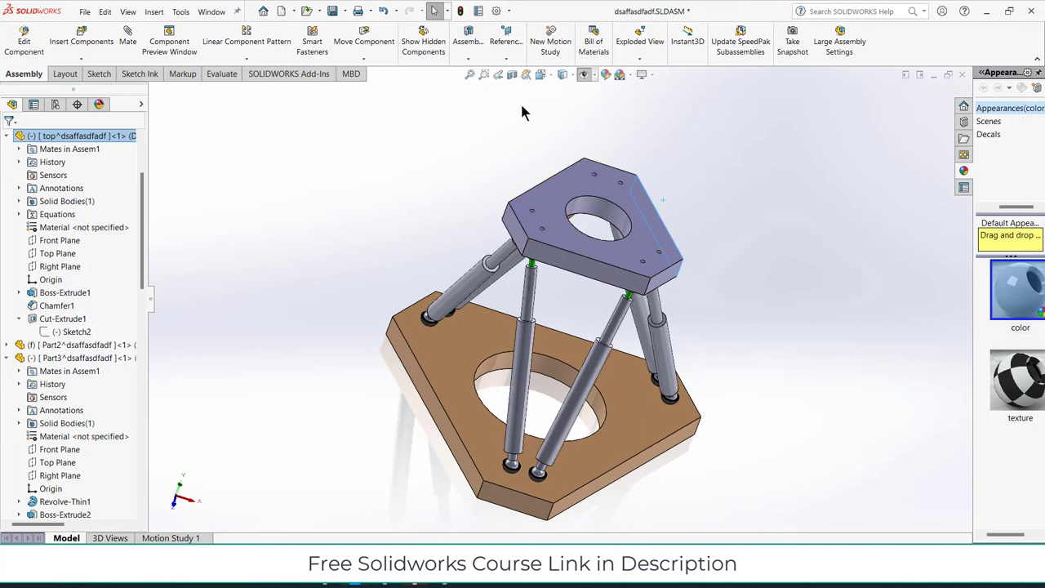
Step: Switch to the Isometric view, orbit to inspect the platform, and clear the selection
click(552, 74)
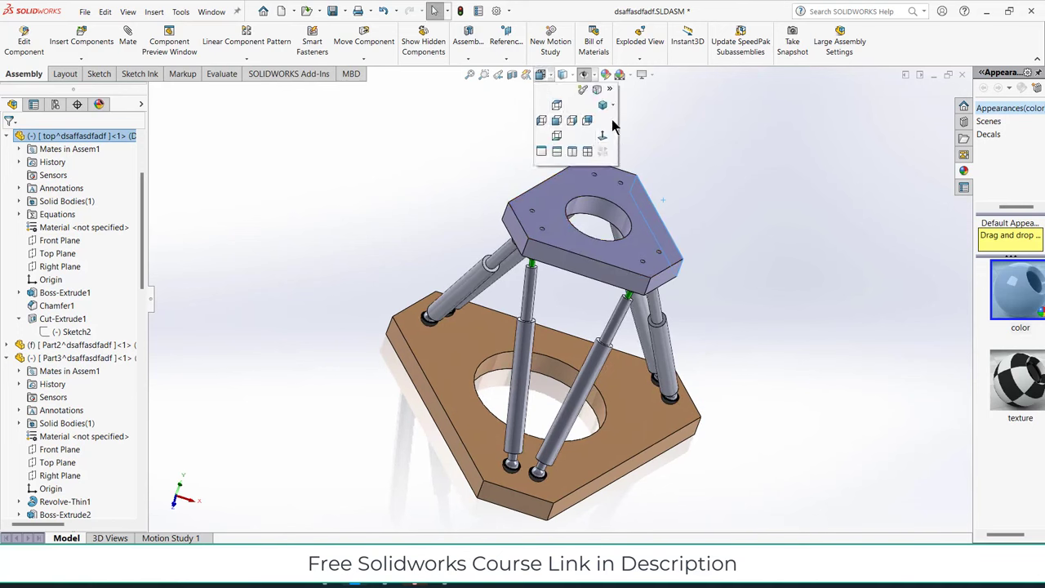
click(606, 107)
scroll(594, 190, down, 2)
scroll(571, 245, up, 3)
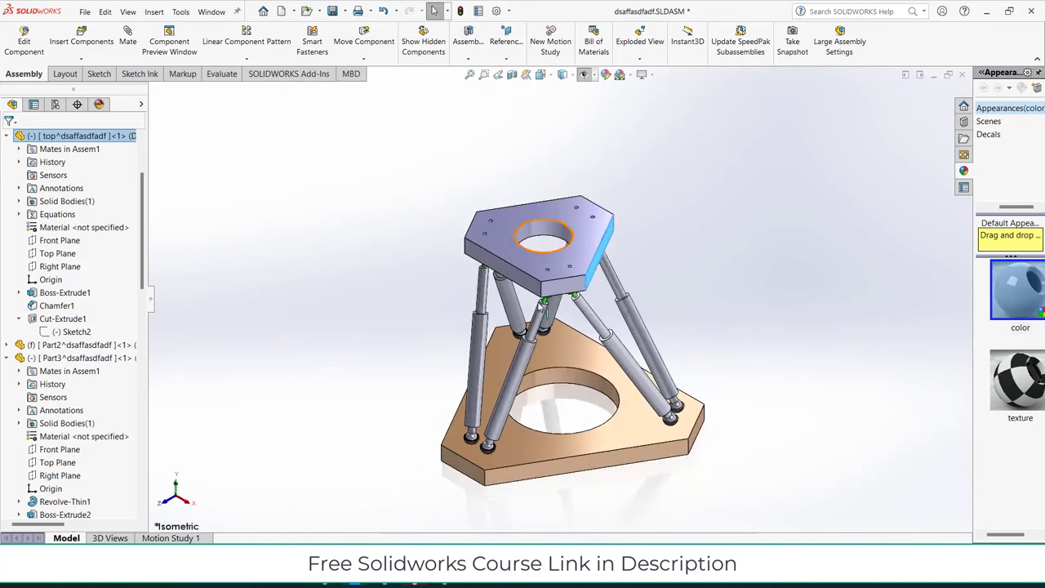
scroll(555, 327, down, 2)
scroll(546, 370, down, 2)
middle_drag(545, 370, 565, 348)
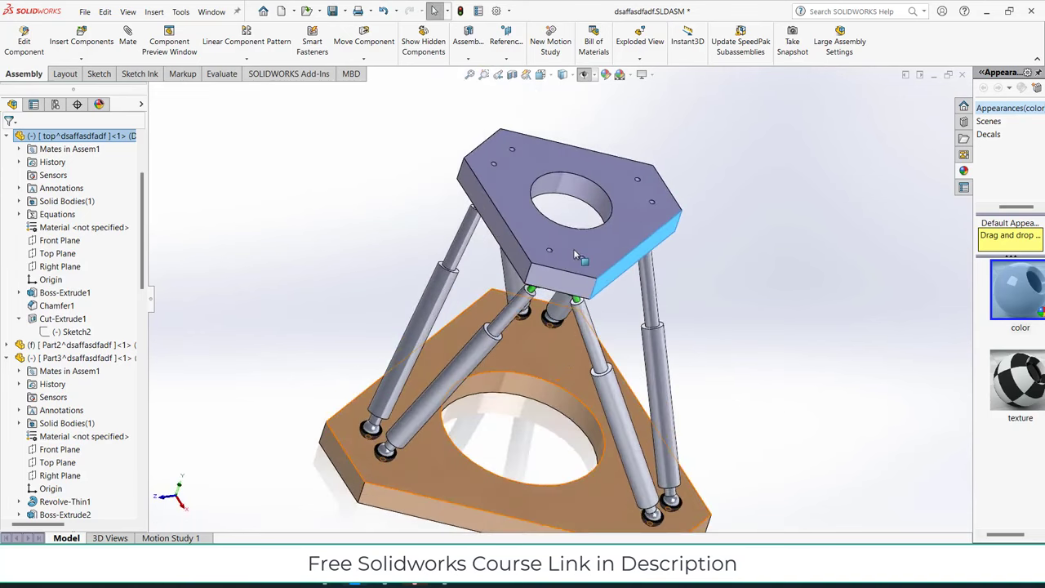
scroll(573, 248, up, 3)
mouse_move(574, 249)
middle_down()
mouse_move(655, 276)
mouse_move(611, 296)
mouse_move(710, 276)
middle_up()
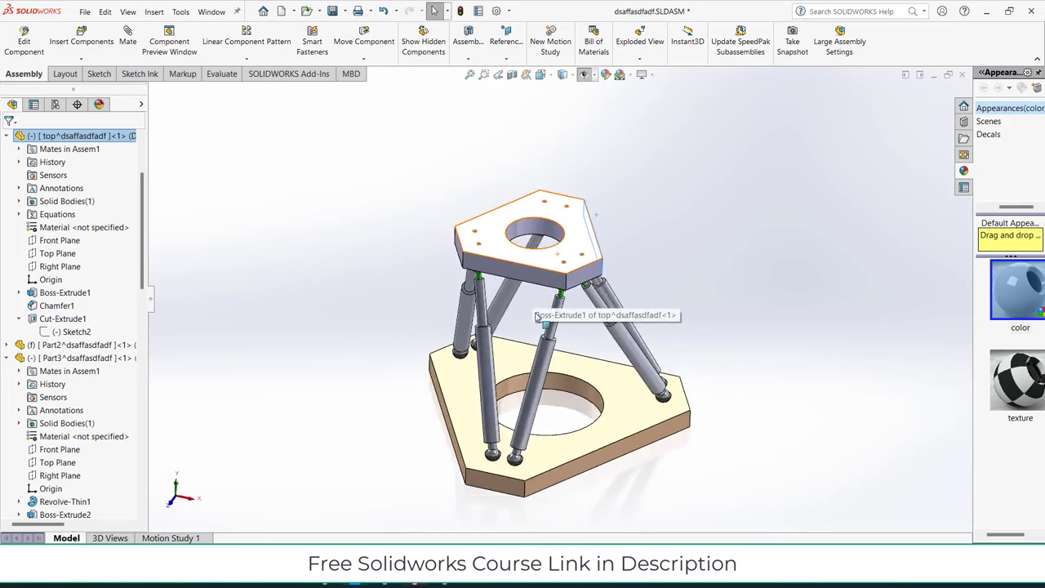
click(723, 318)
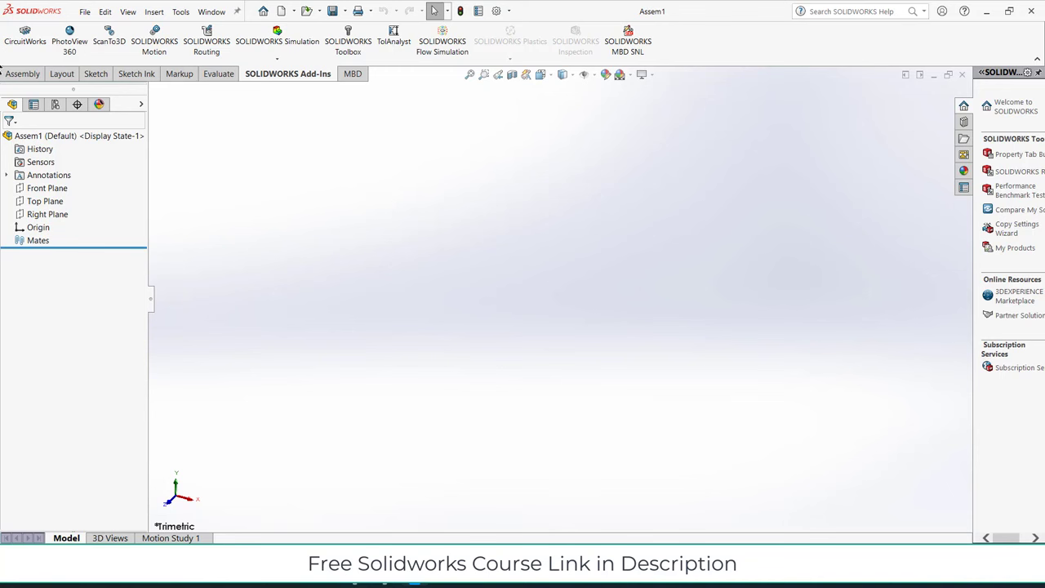
Step: Insert a new part into Assem1 with a sketch on its Top Plane, using the Polygon tool
click(22, 74)
click(81, 59)
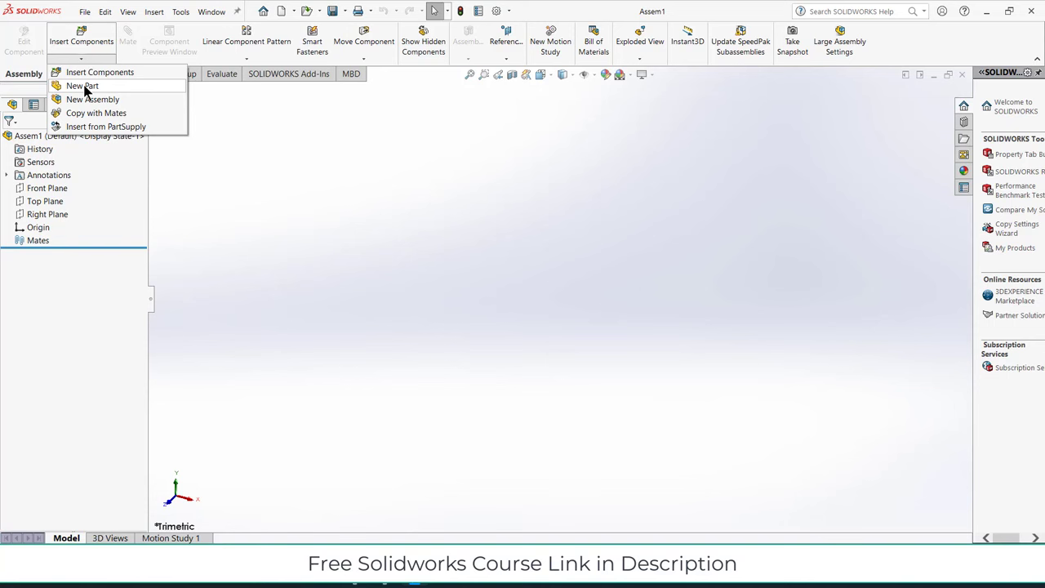
click(84, 86)
click(45, 200)
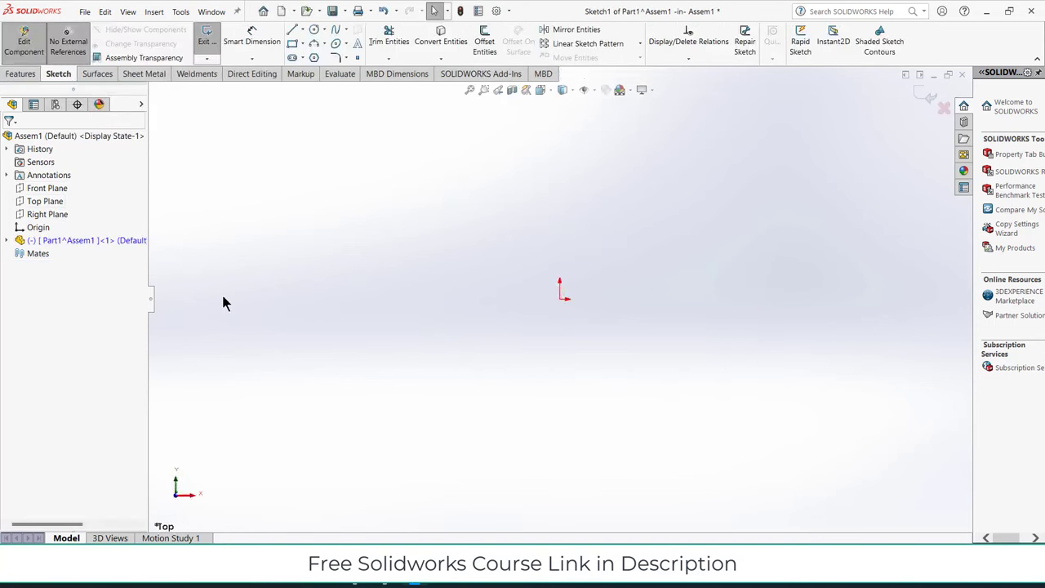
click(315, 59)
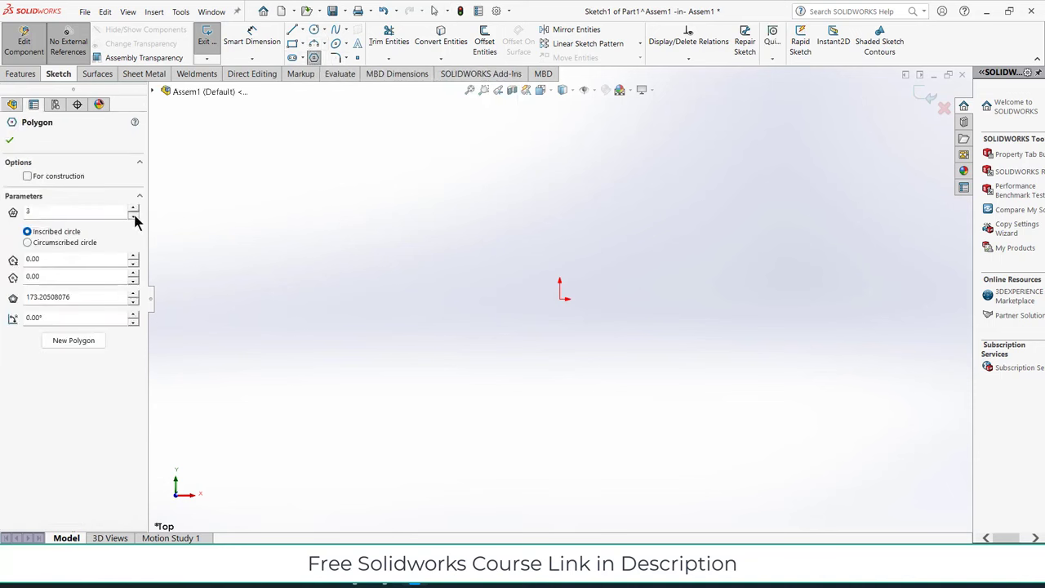
Step: Draw a triangle polygon around the origin and make its bottom edge horizontal
click(560, 300)
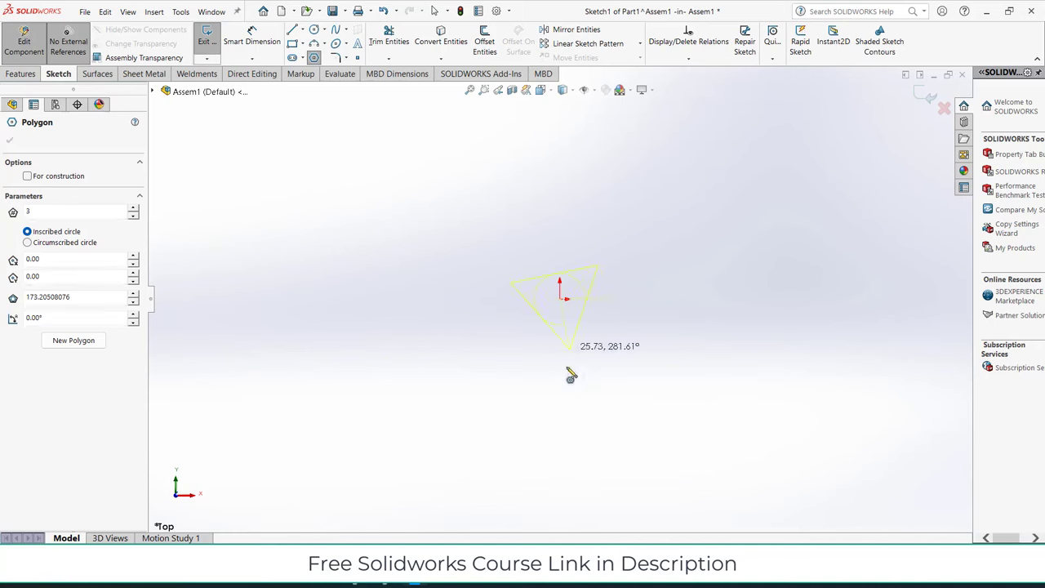
click(269, 464)
key(f)
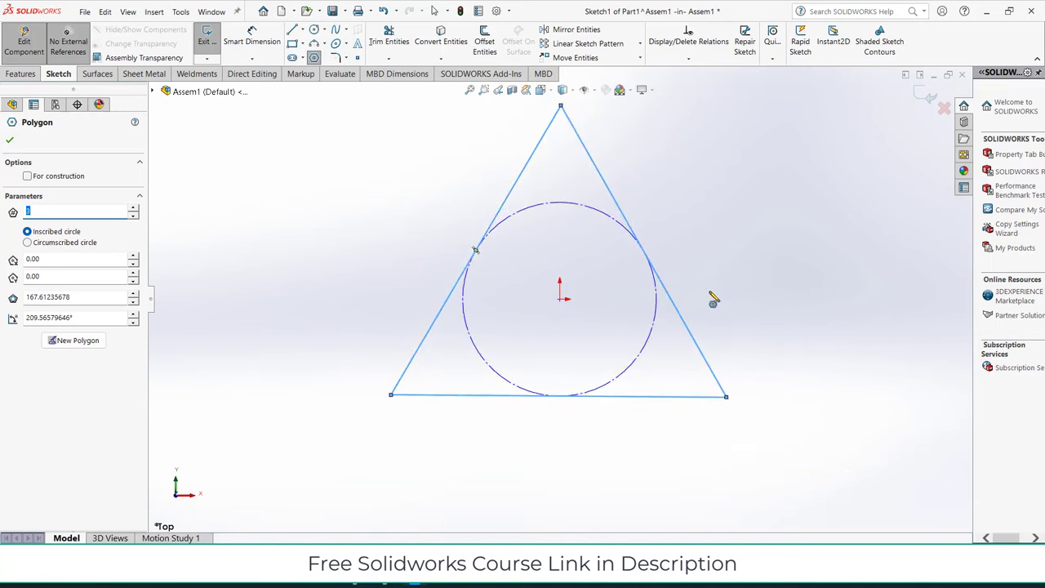
key(Escape)
click(645, 396)
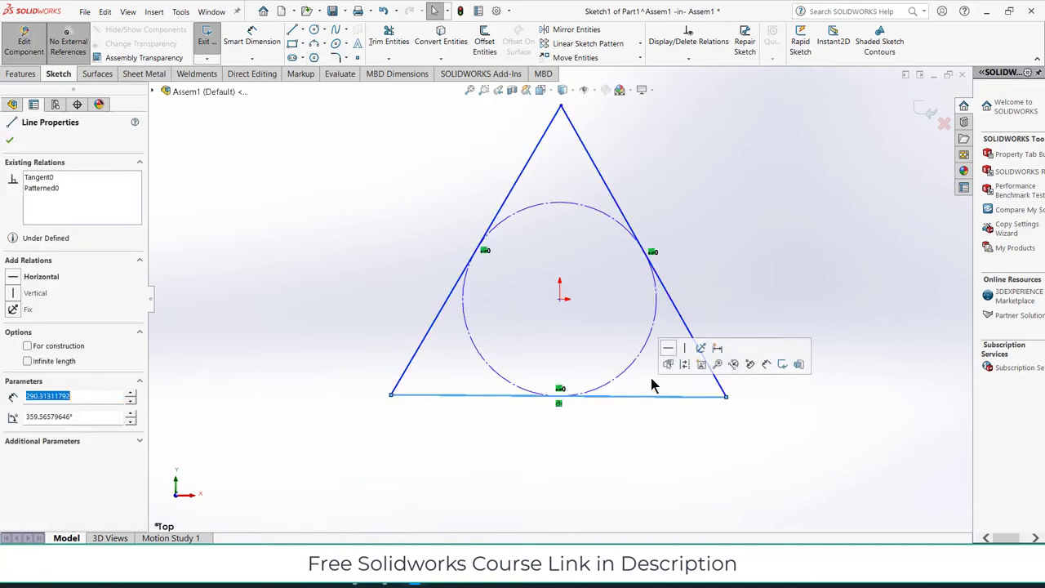
click(669, 350)
click(563, 374)
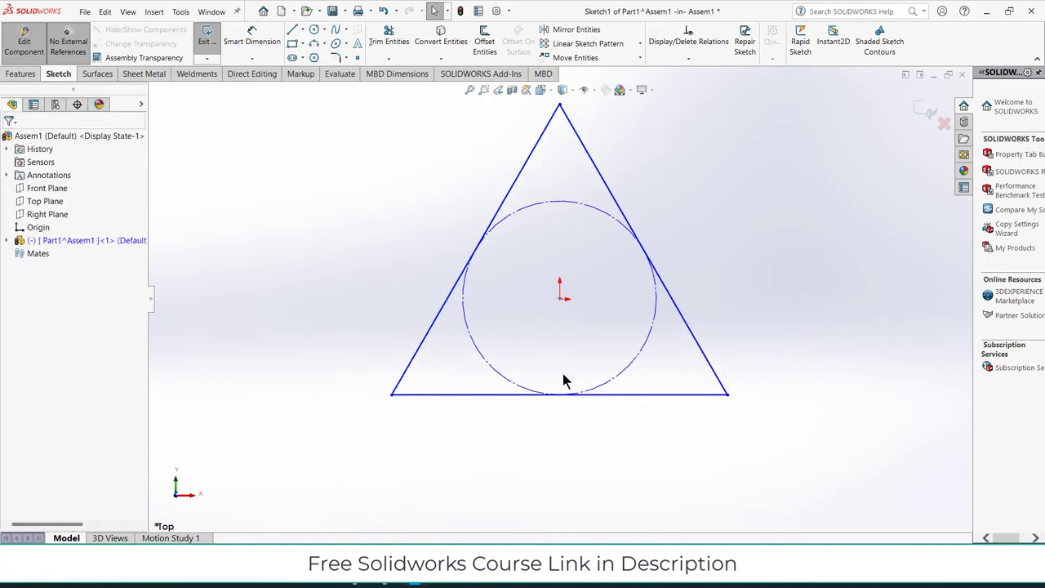
Step: Dimension the triangle's inscribed circle to Ø300
click(260, 37)
click(594, 209)
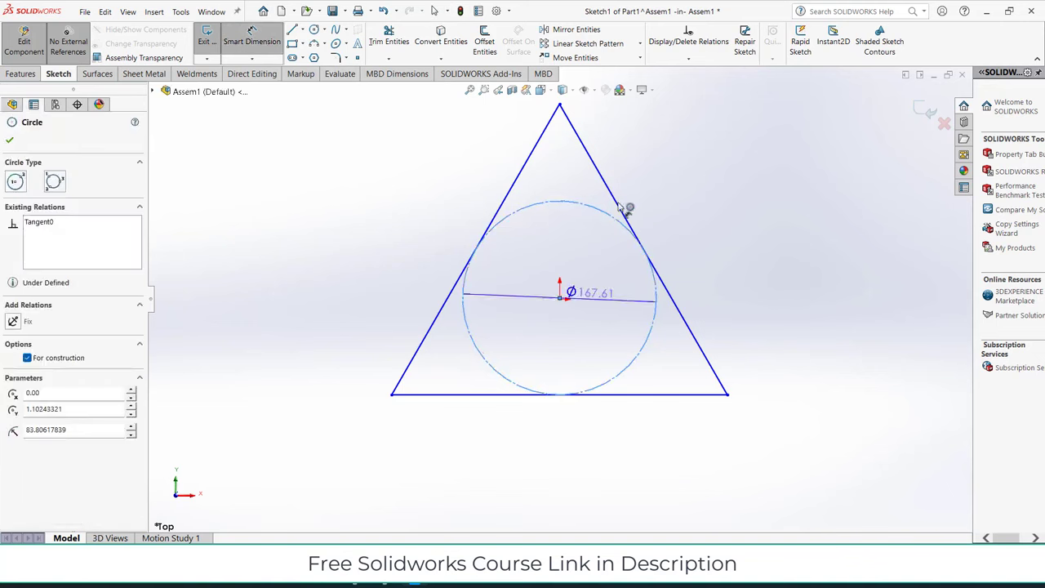
click(751, 189)
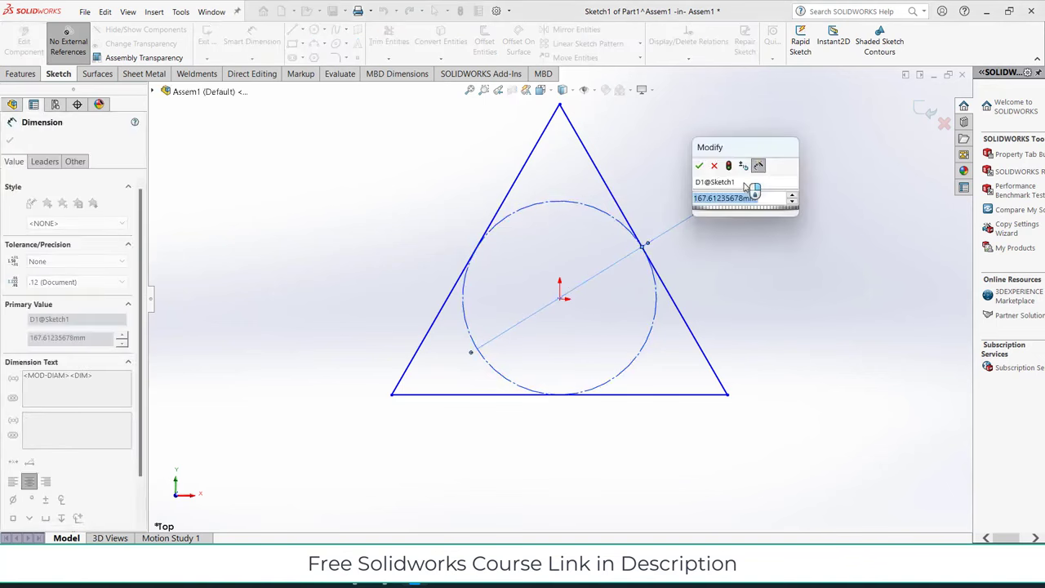
text(300)
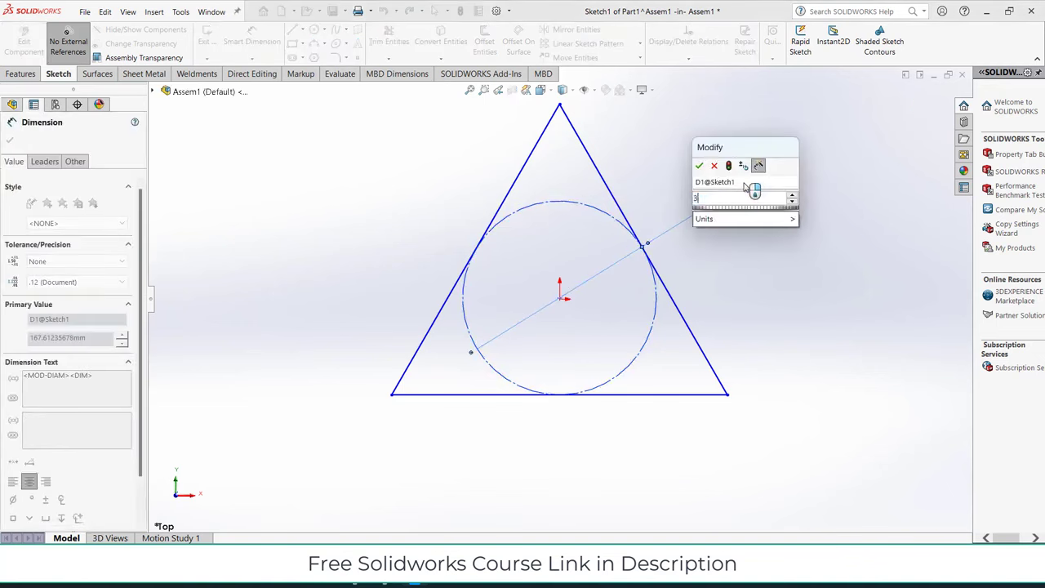
key(Return)
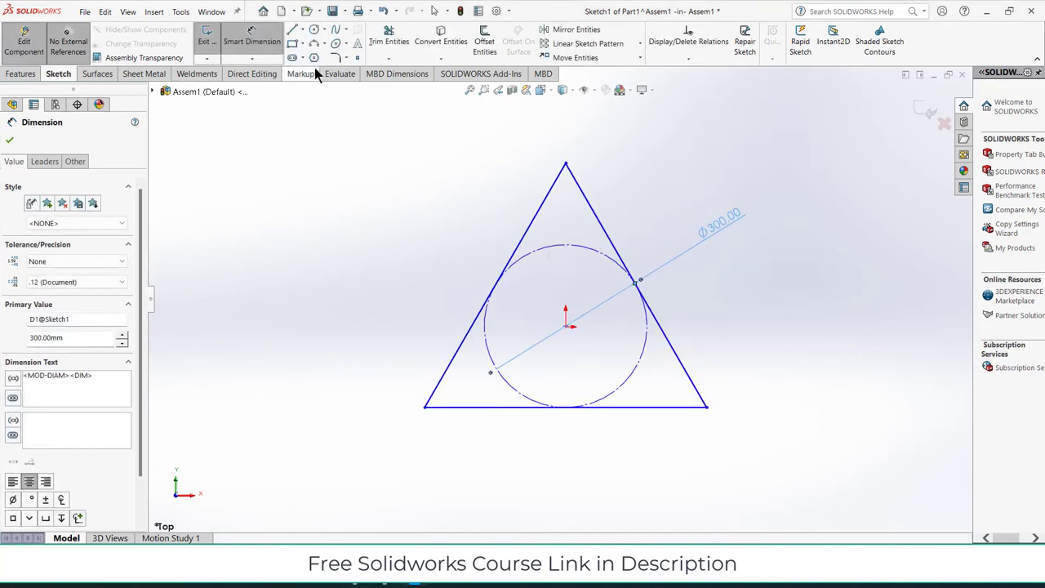
click(346, 59)
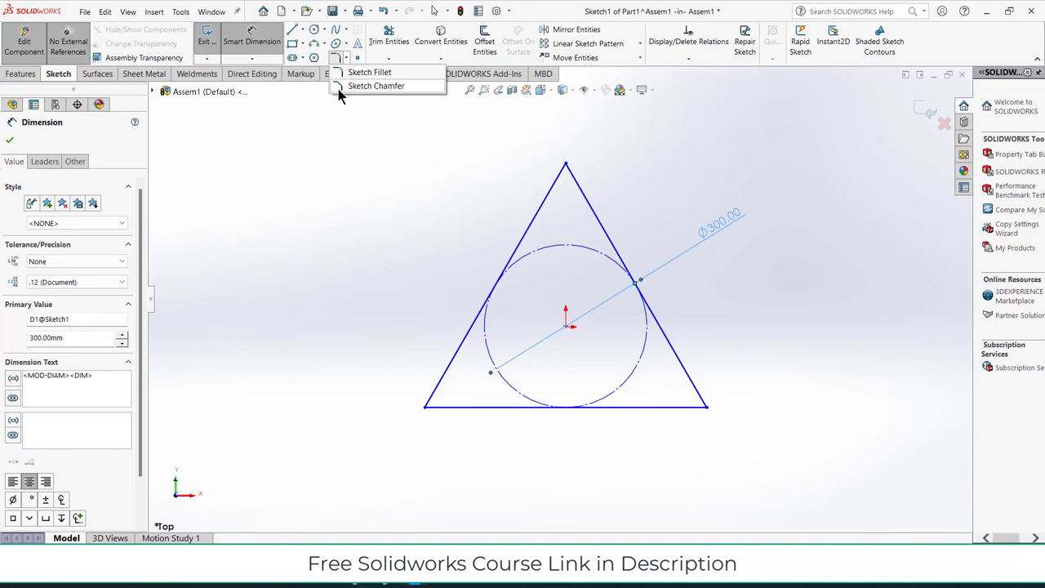
click(9, 142)
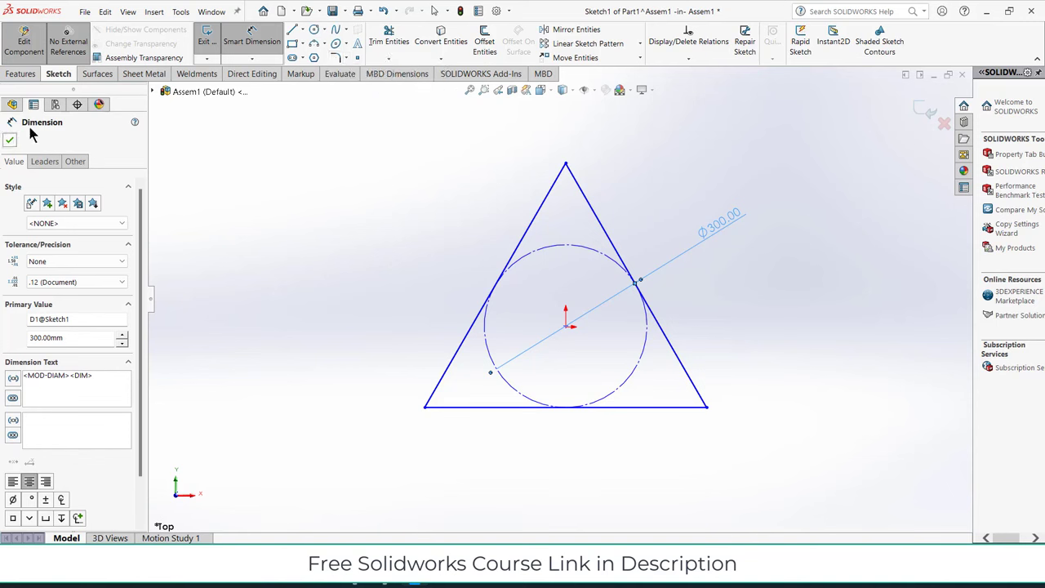
click(375, 147)
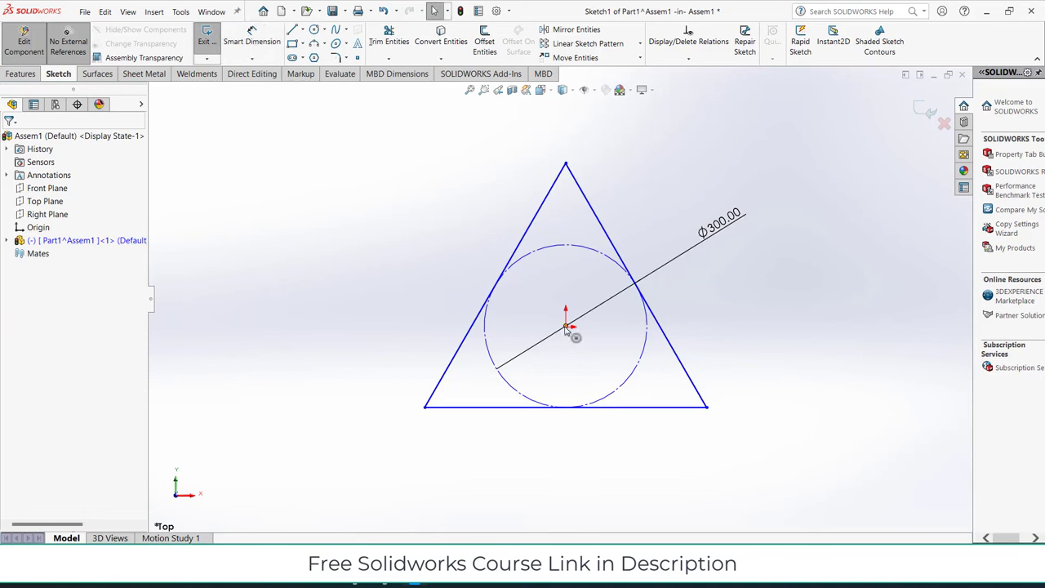
Step: Make the triangle's centre point coincident with the origin
drag(566, 329, 587, 307)
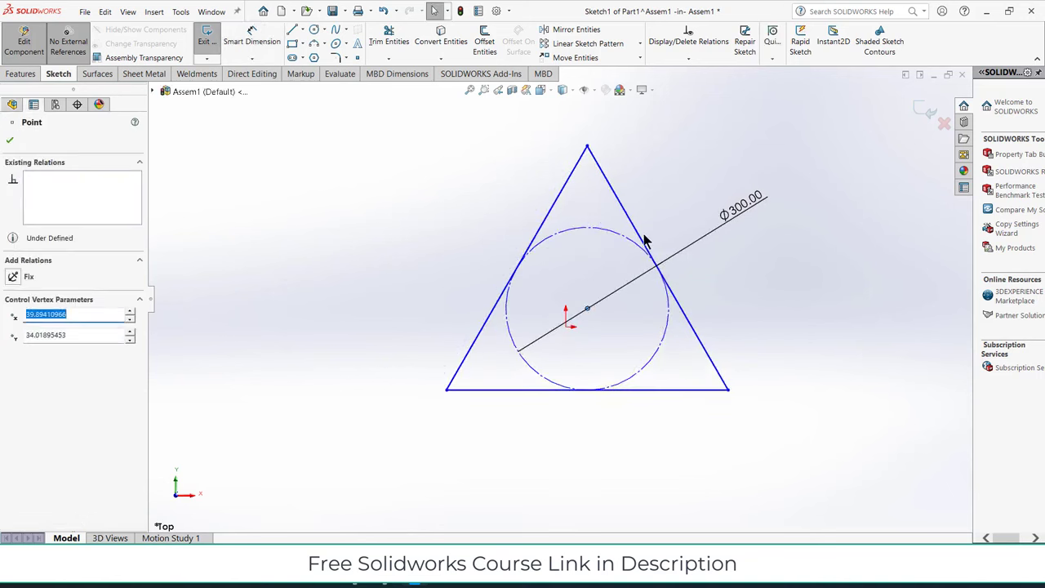
ctrl+click(566, 328)
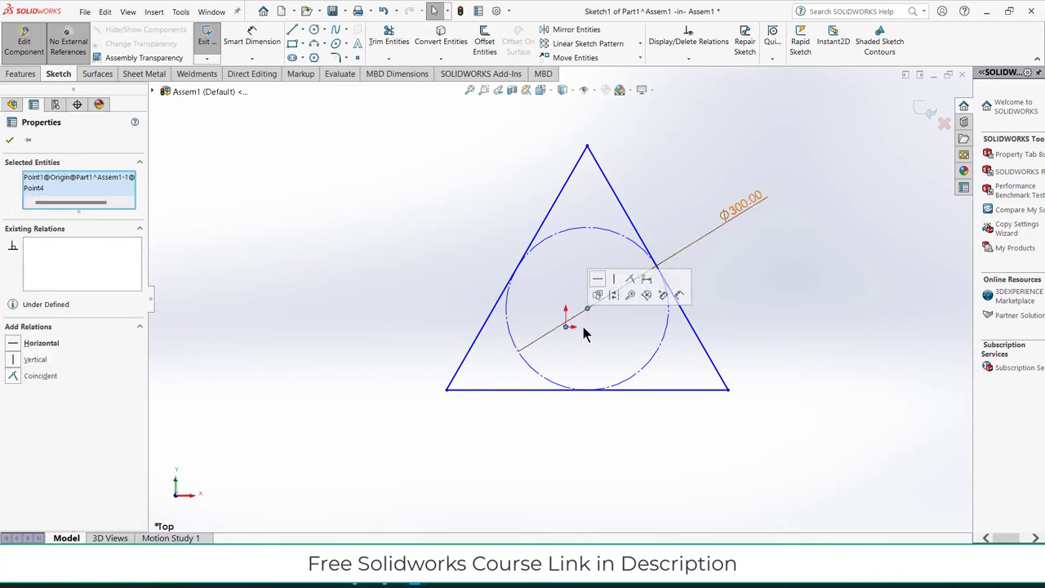
click(631, 280)
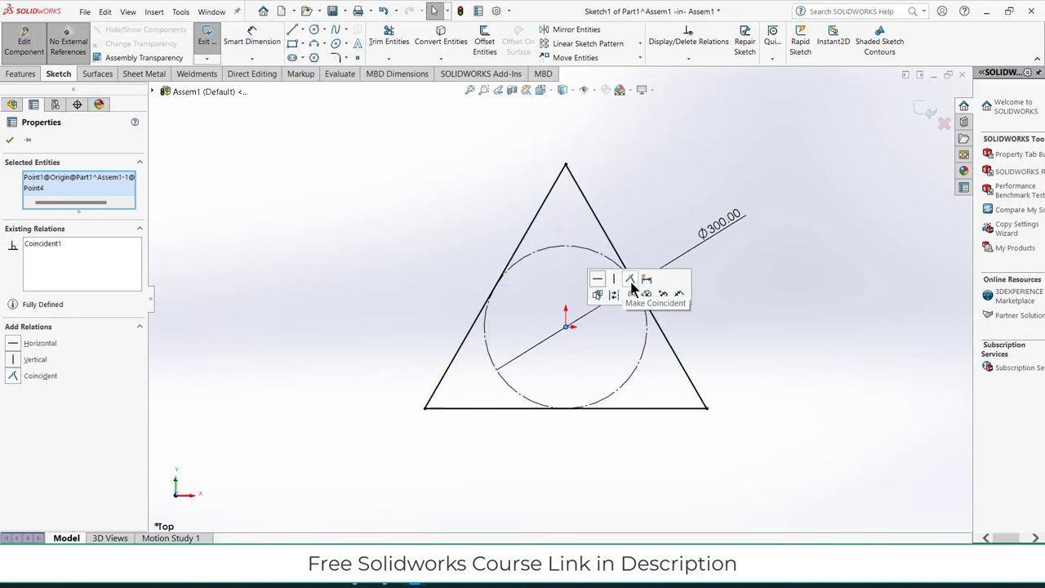
click(9, 140)
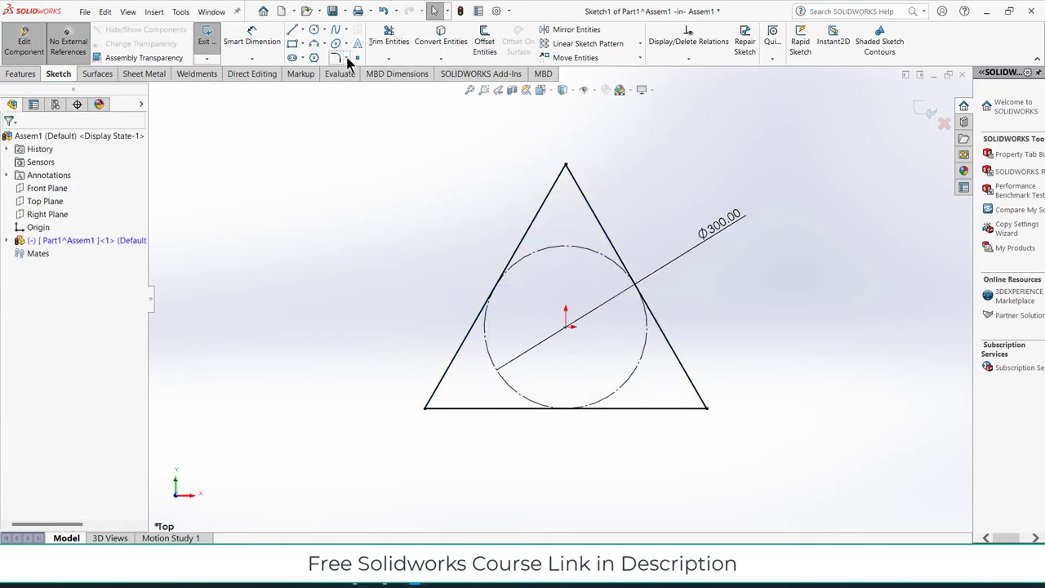
Step: Try a sketch chamfer on the triangle's top corner, then undo it
click(347, 59)
click(376, 86)
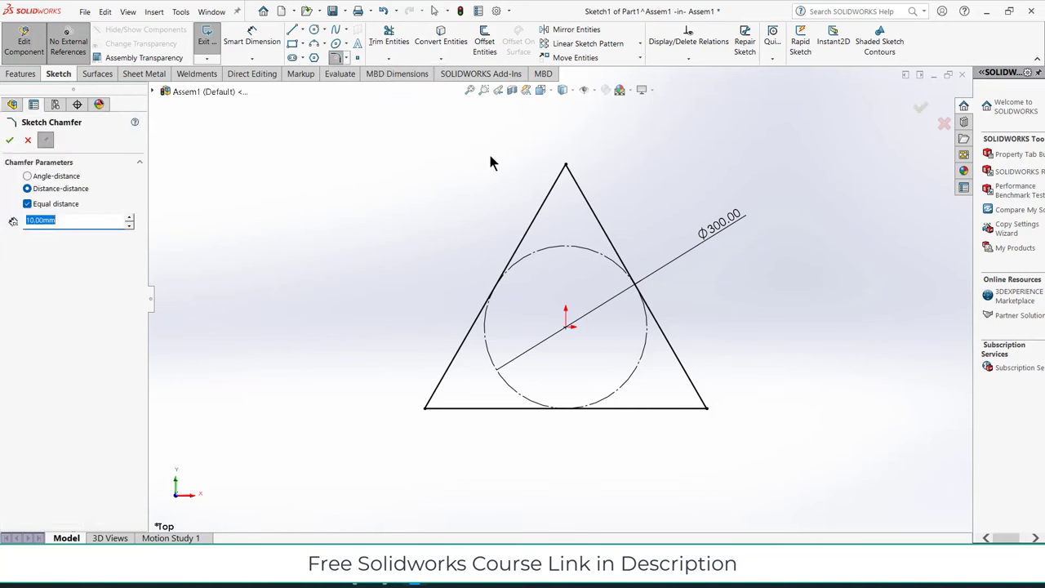
click(544, 205)
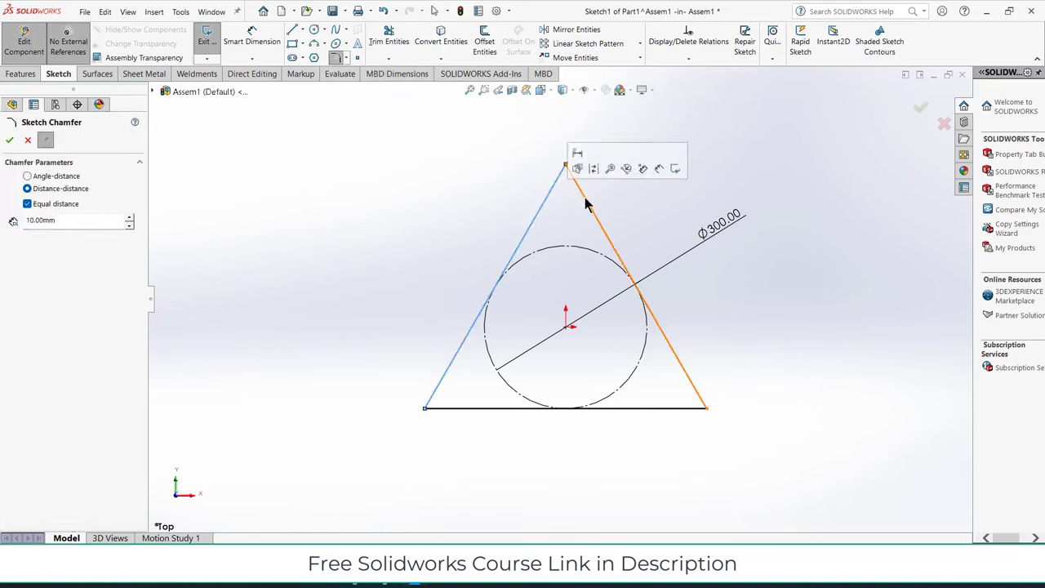
click(585, 204)
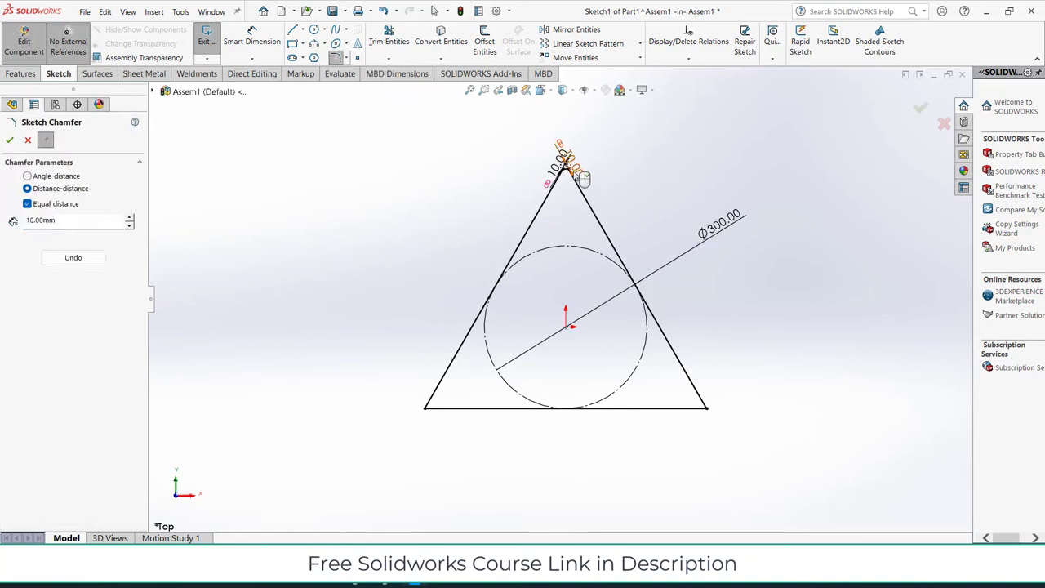
click(29, 141)
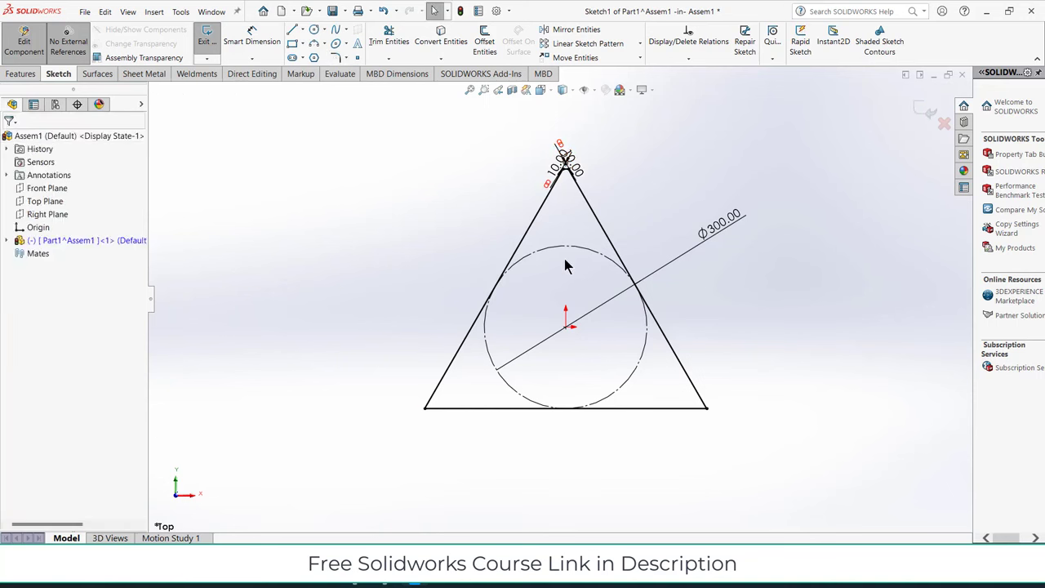
key(ctrl+z)
click(826, 352)
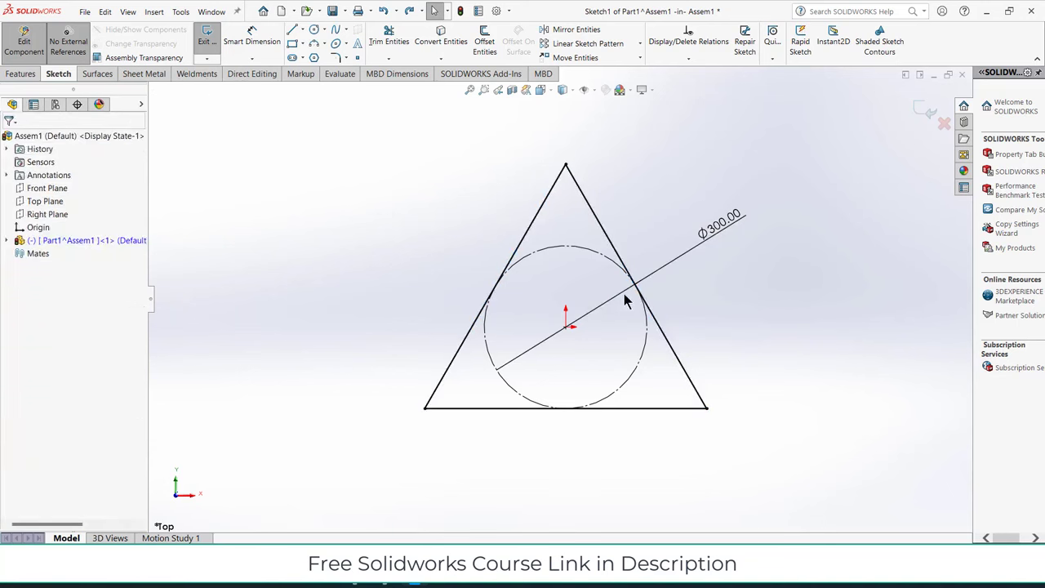
Step: Draw a Ø150 circle centred at the origin and start an Extruded Boss/Base
click(313, 30)
click(566, 326)
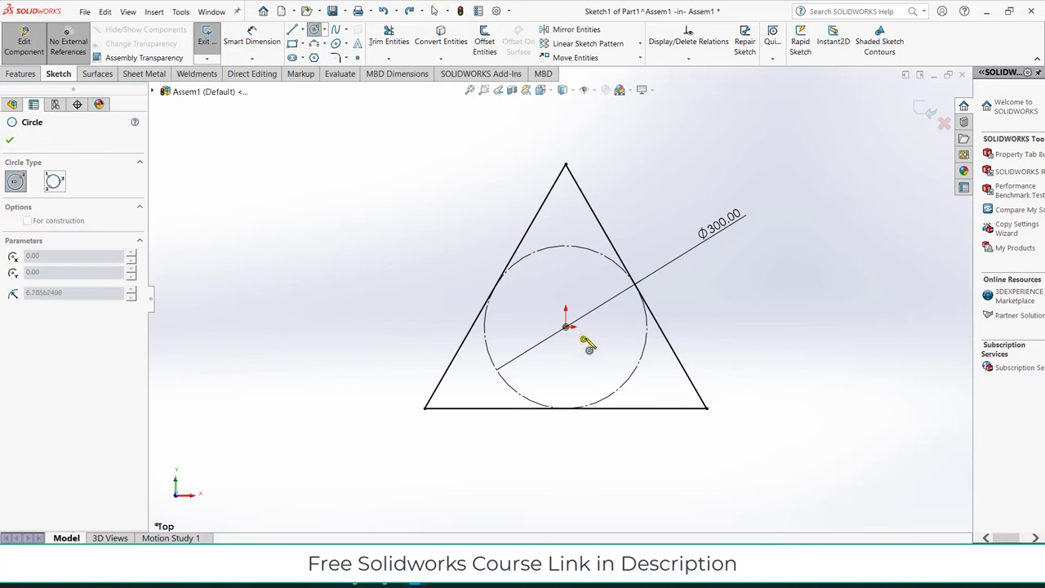
click(603, 360)
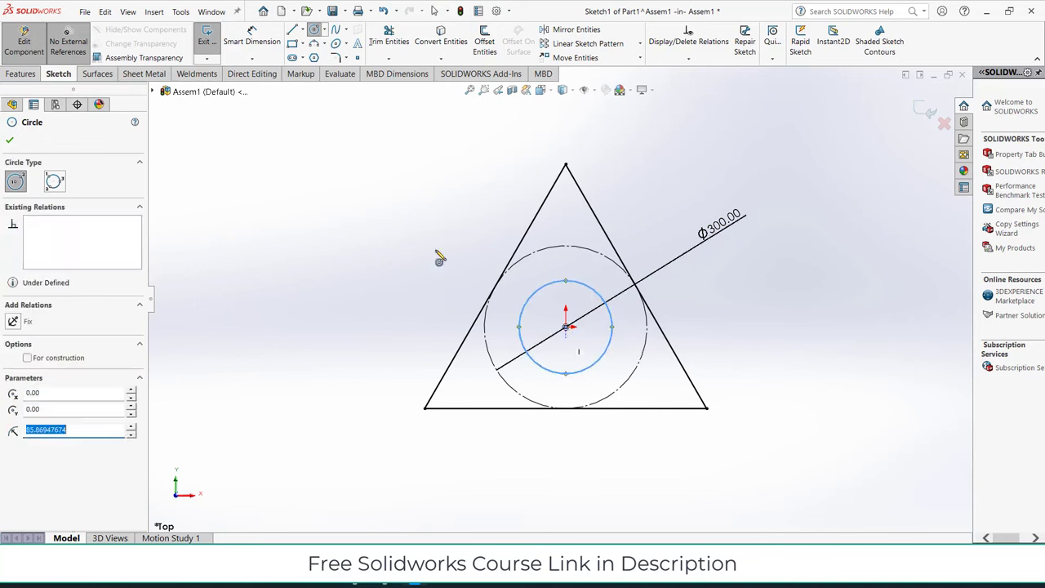
click(252, 37)
click(607, 297)
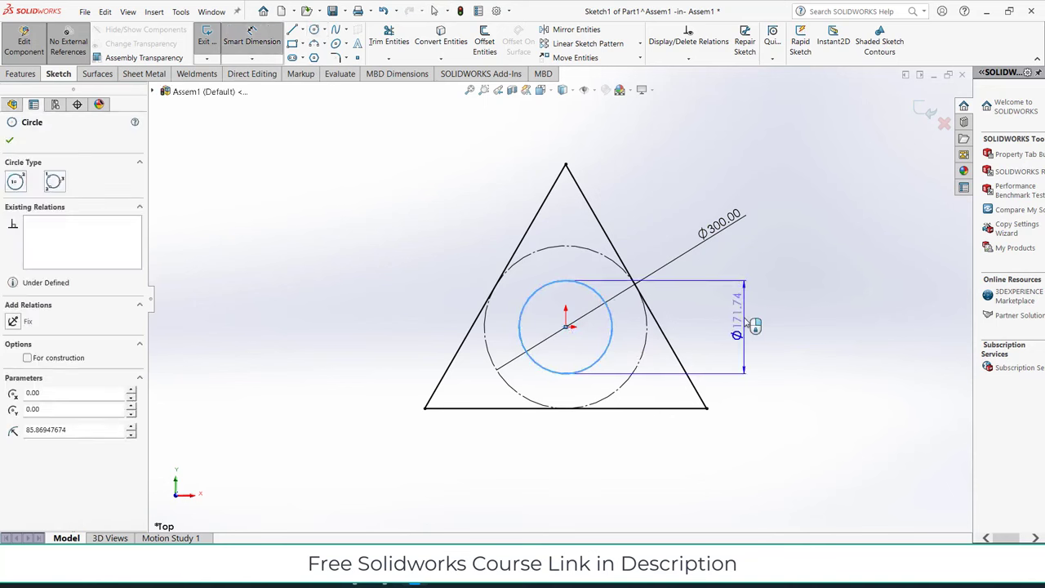
click(744, 327)
text(150)
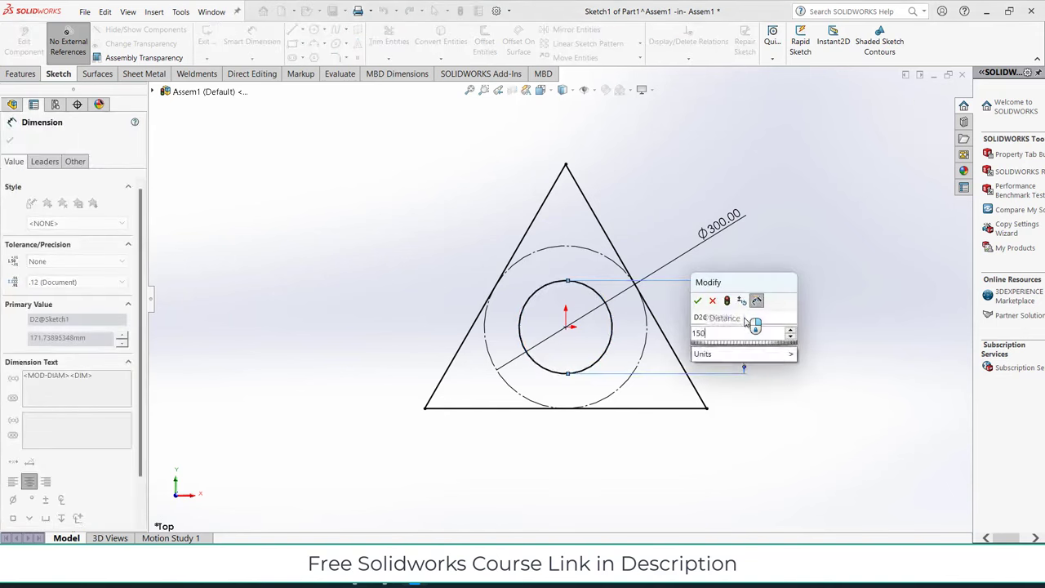
key(Return)
click(16, 73)
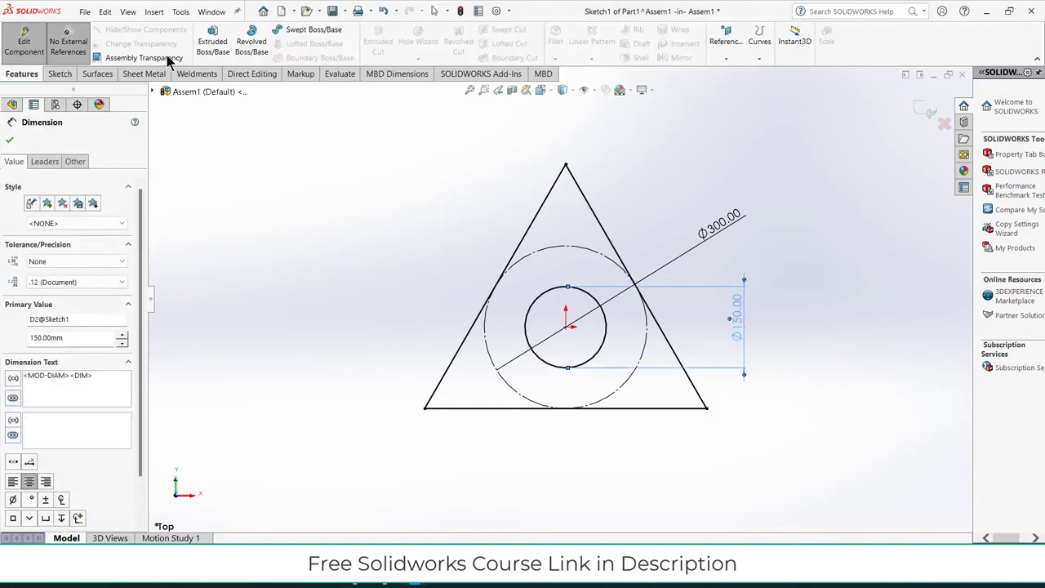
click(214, 46)
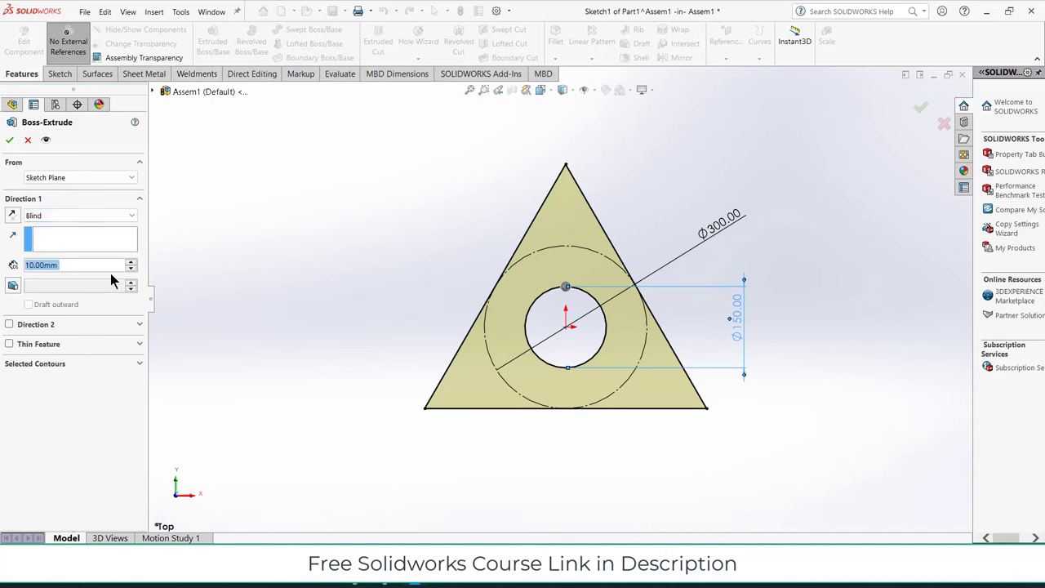
Step: Finish the extrusion into a 10 mm triangular plate with a Ø150 hole, orbiting to inspect it
text(50)
key(Return)
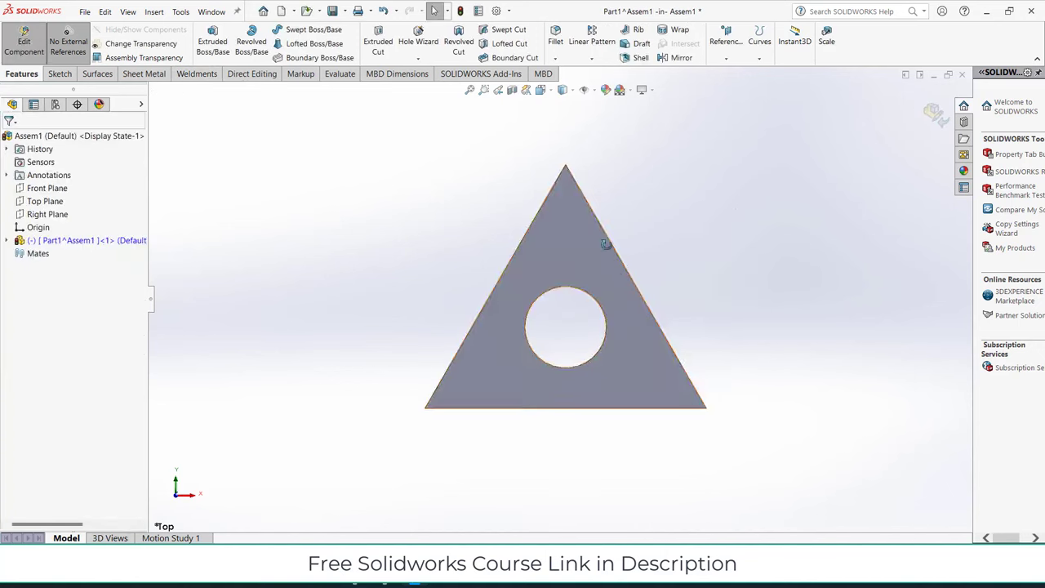
middle_drag(607, 240, 583, 161)
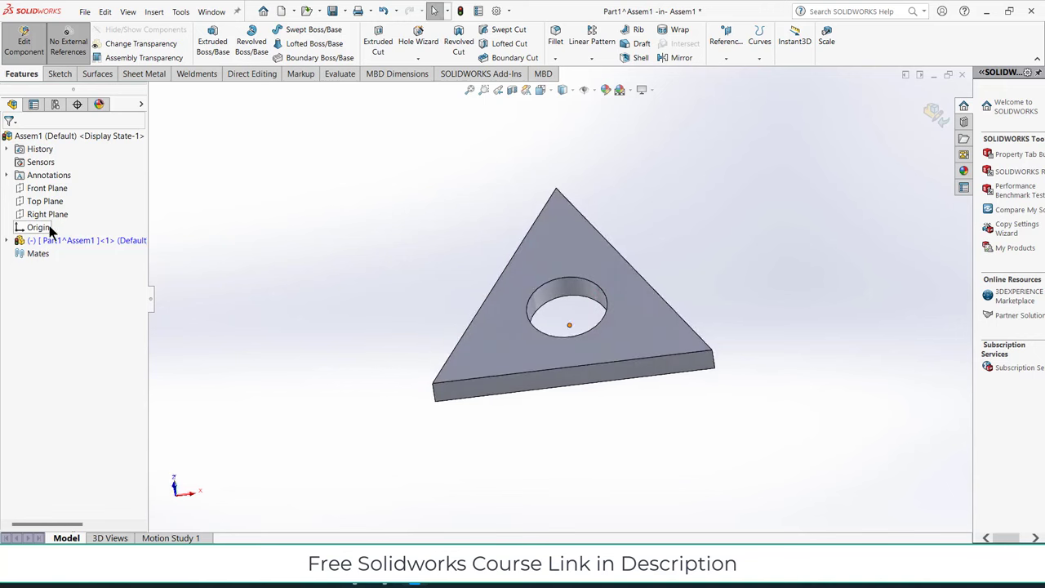
middle_drag(507, 242, 700, 222)
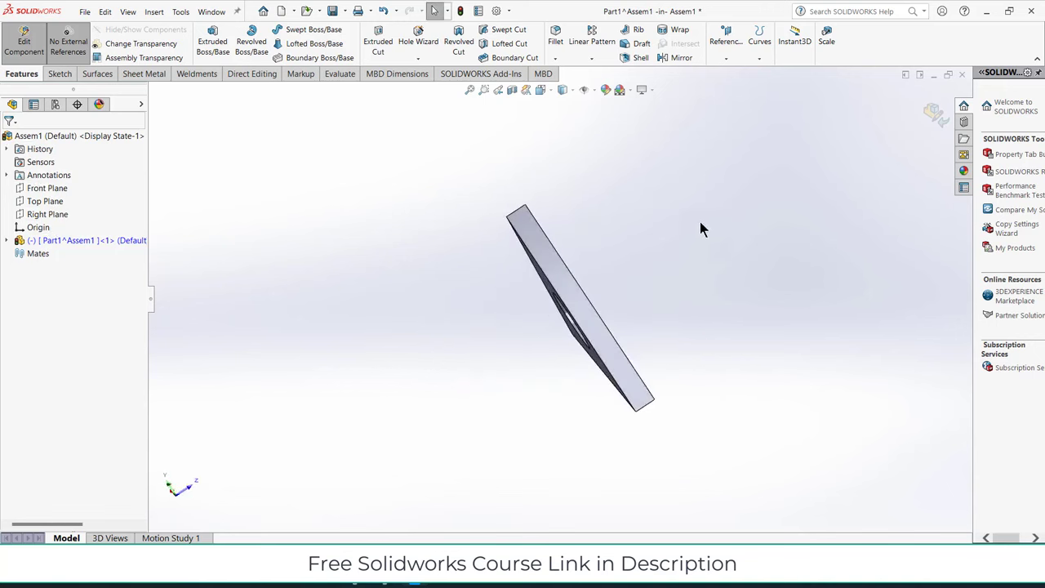
middle_drag(571, 175, 550, 223)
Step: Start a Chamfer on the plate's left corner edge, removing a wrongly picked face
click(555, 58)
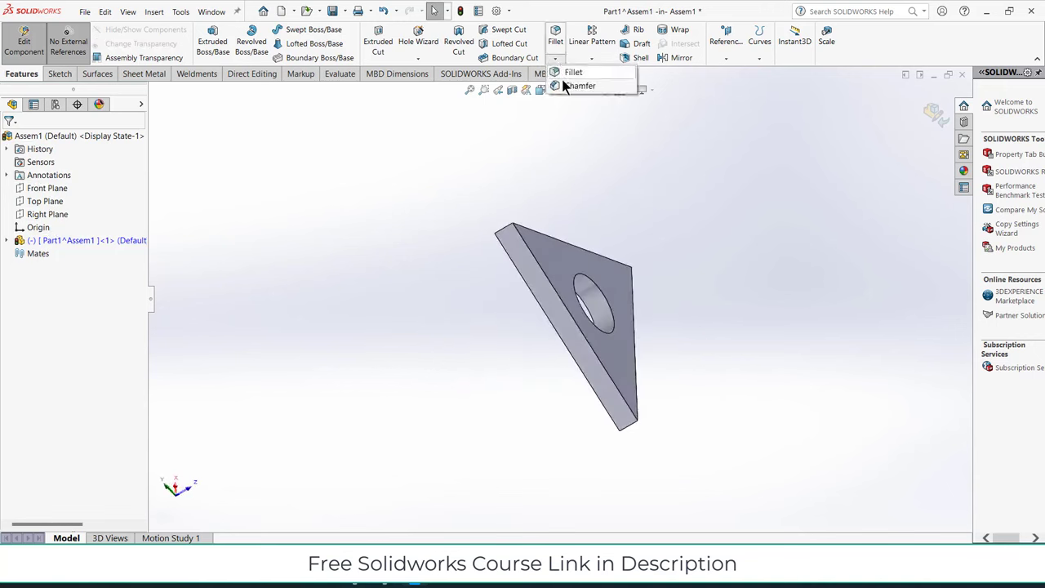
click(581, 85)
click(509, 232)
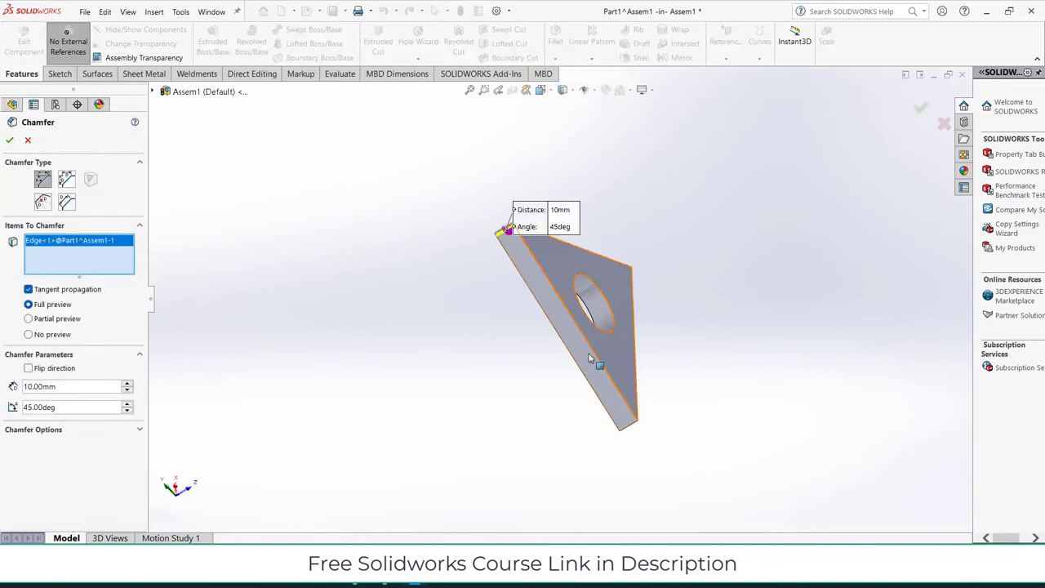
middle_drag(509, 232, 505, 312)
click(536, 399)
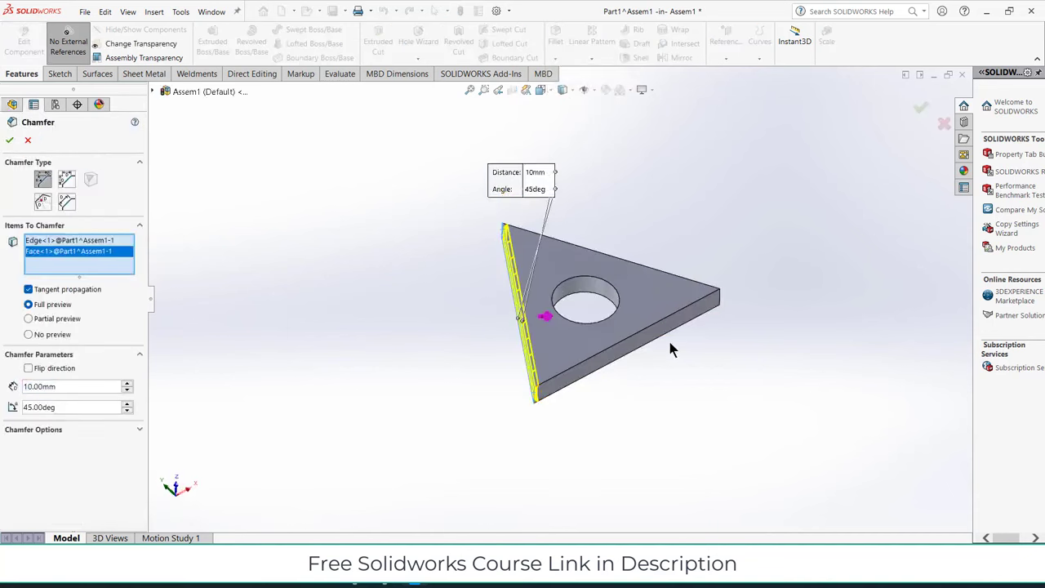
middle_drag(669, 348, 506, 343)
right_click(87, 260)
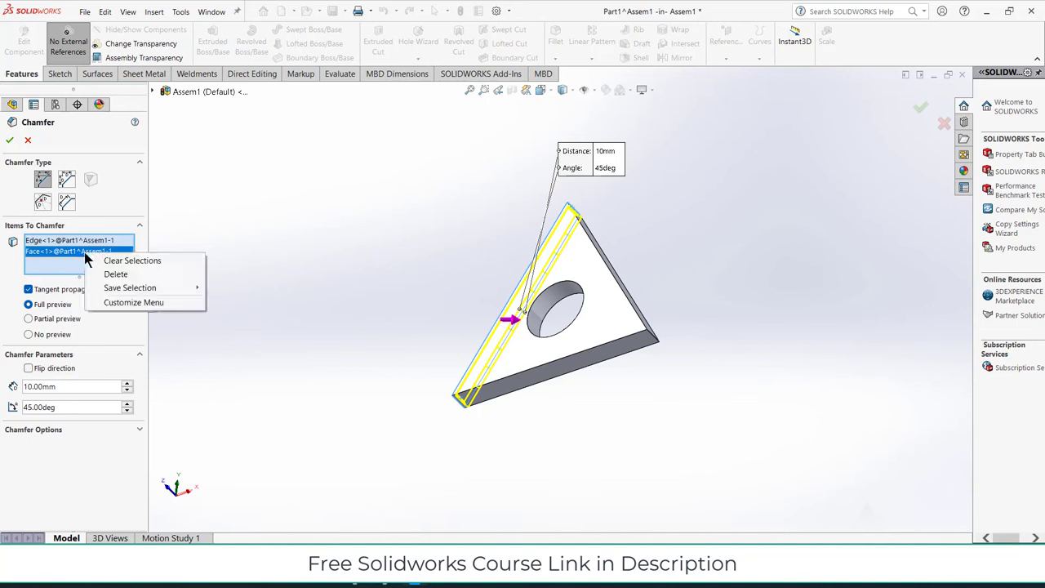
click(111, 276)
scroll(445, 413, down, 3)
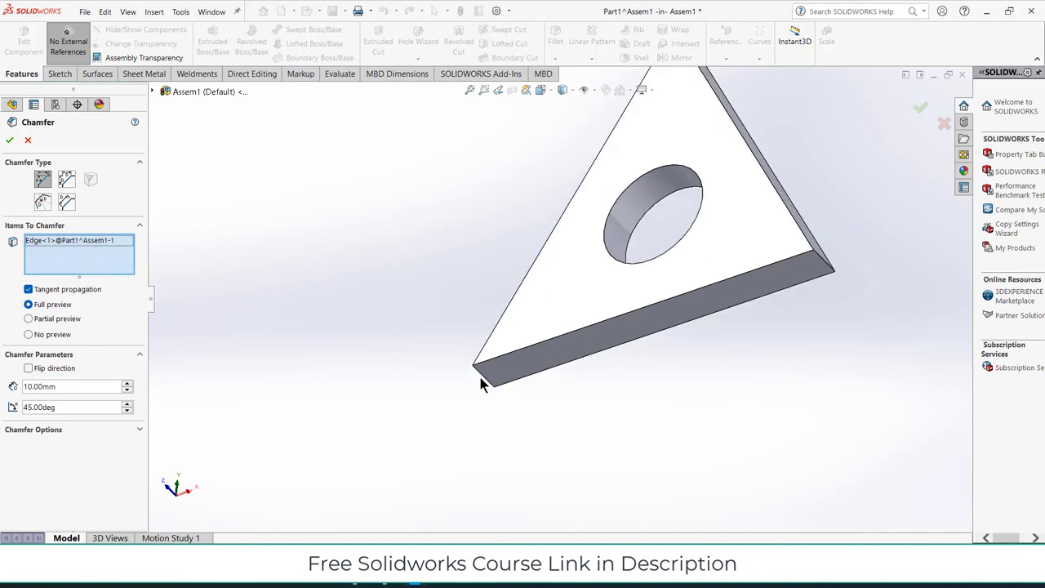
Step: Add the other two corner edges and make the 120 mm chamfer equal distance
click(482, 377)
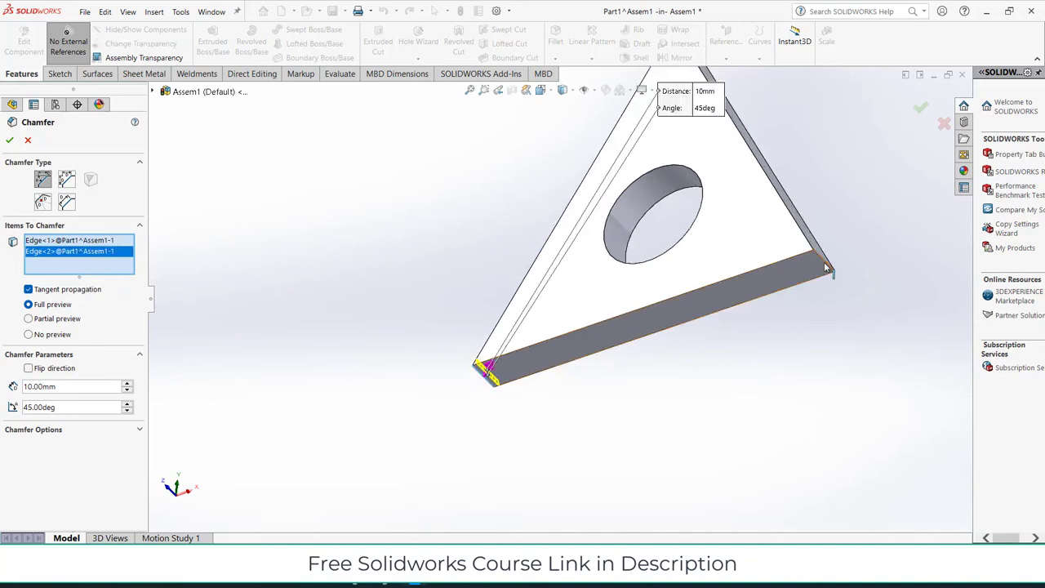
click(826, 273)
middle_drag(821, 294, 852, 352)
scroll(822, 306, up, 3)
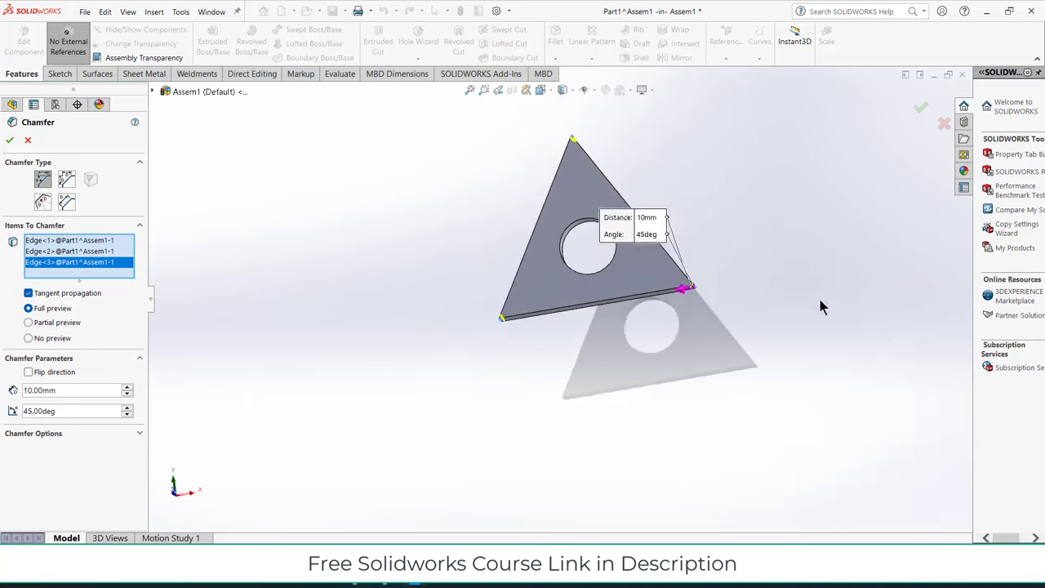
scroll(105, 392, up, 3)
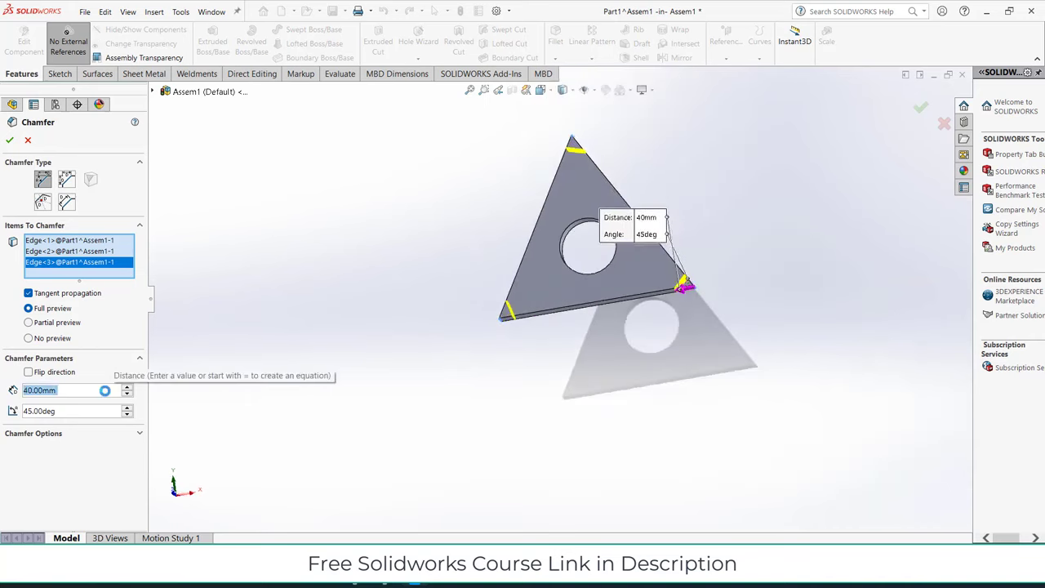
scroll(105, 391, up, 4)
mouse_move(179, 345)
middle_down()
mouse_move(432, 229)
mouse_move(443, 287)
mouse_move(432, 234)
middle_up()
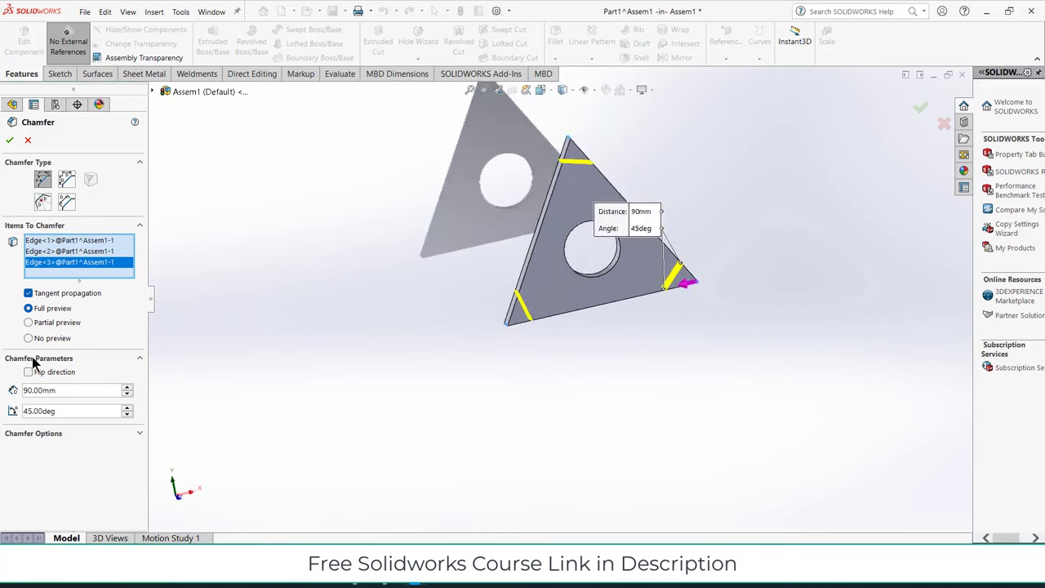
click(68, 187)
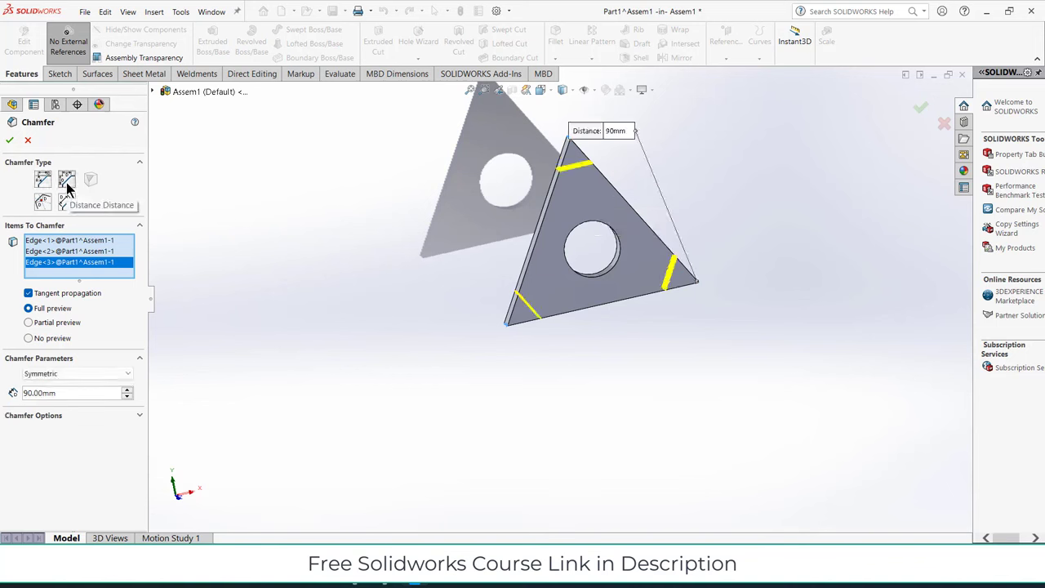
scroll(104, 395, up, 3)
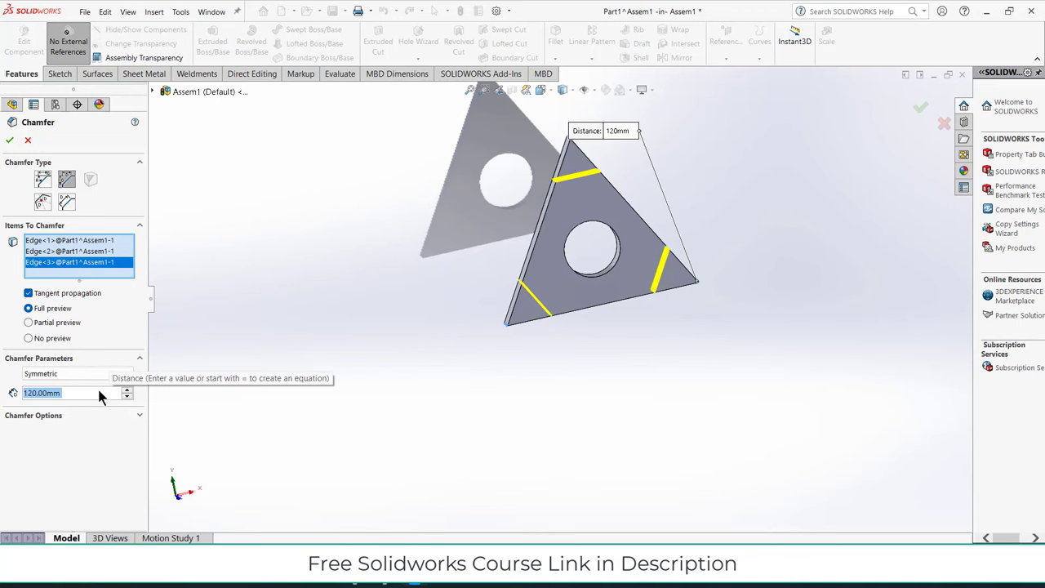
Step: Apply the corner chamfer and expand Part1's feature list
click(10, 143)
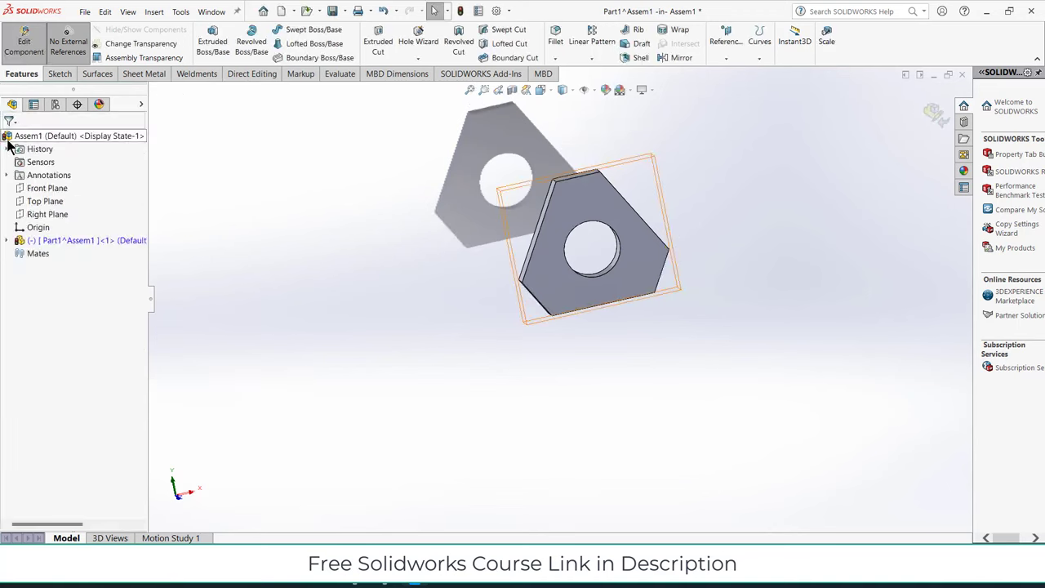
middle_drag(421, 292, 682, 392)
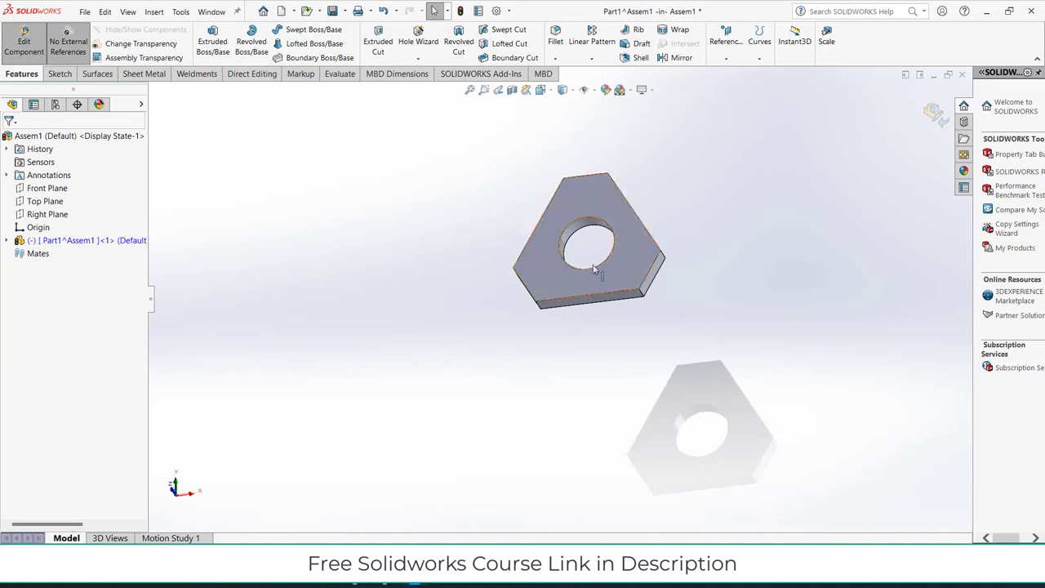
click(10, 240)
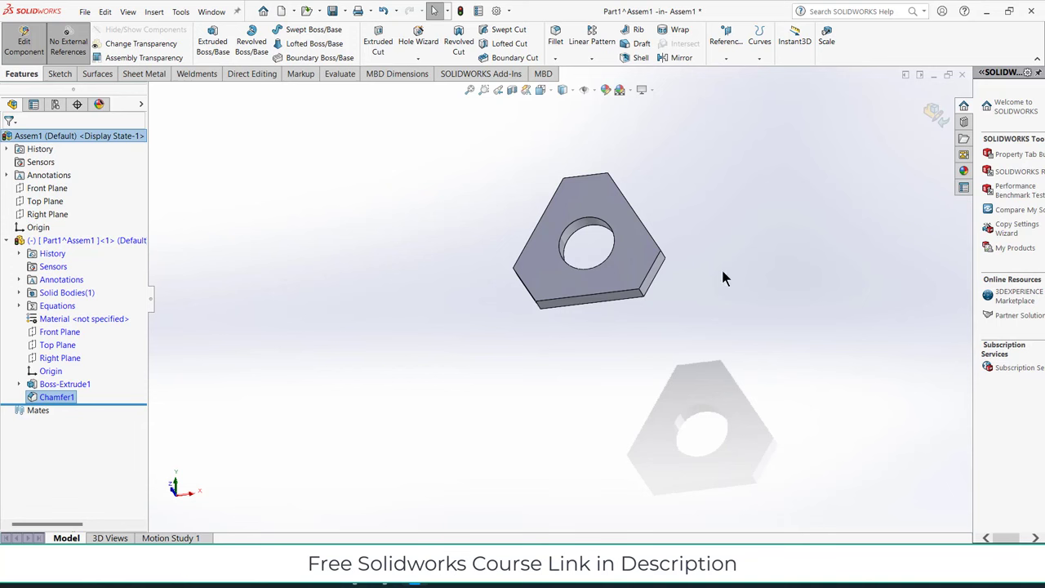
Step: Start Sketch2 on the plate's top face, viewed Normal To
click(631, 262)
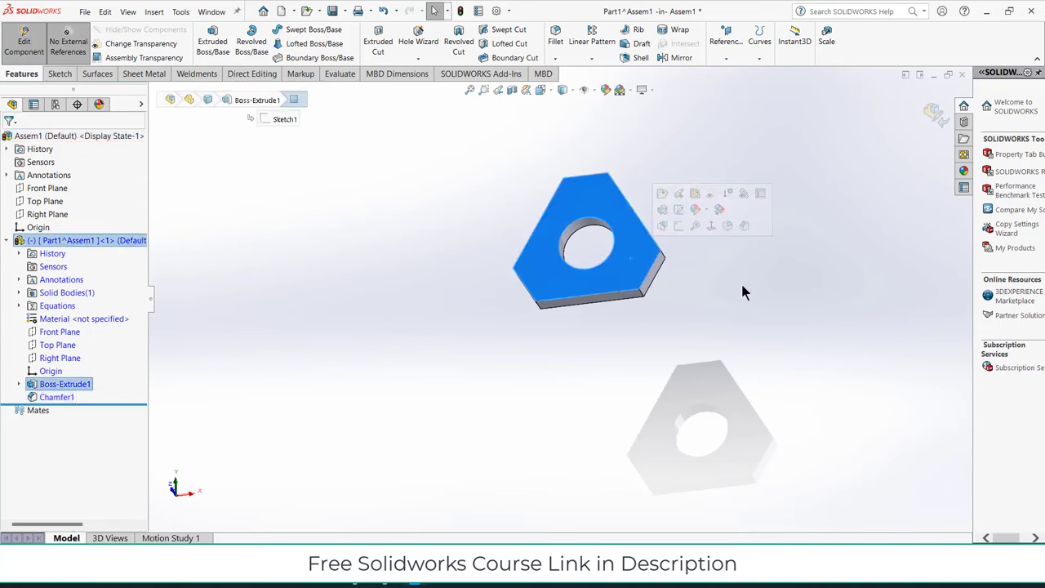
key(ctrl+8)
click(812, 272)
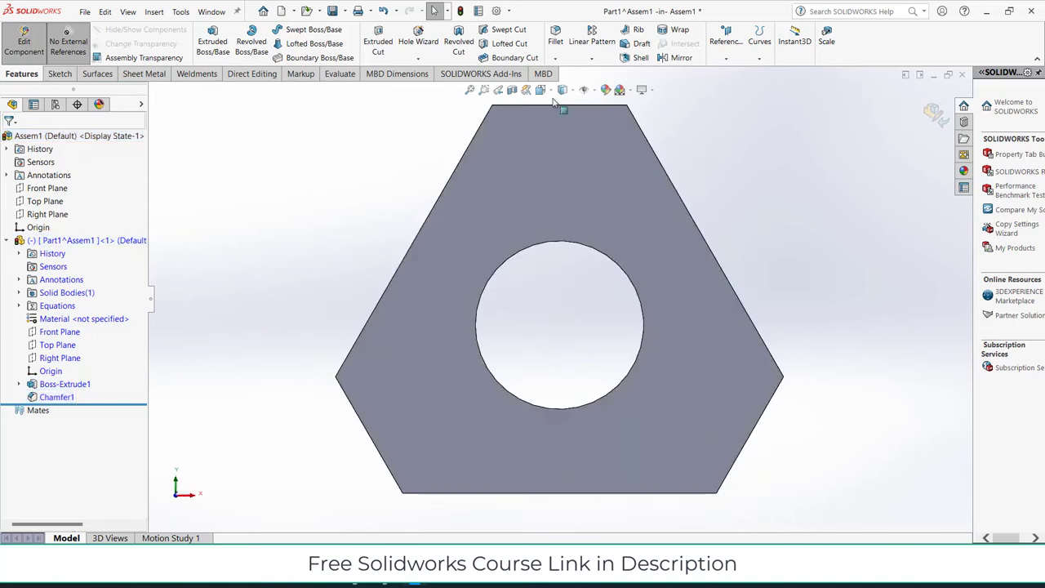
click(580, 216)
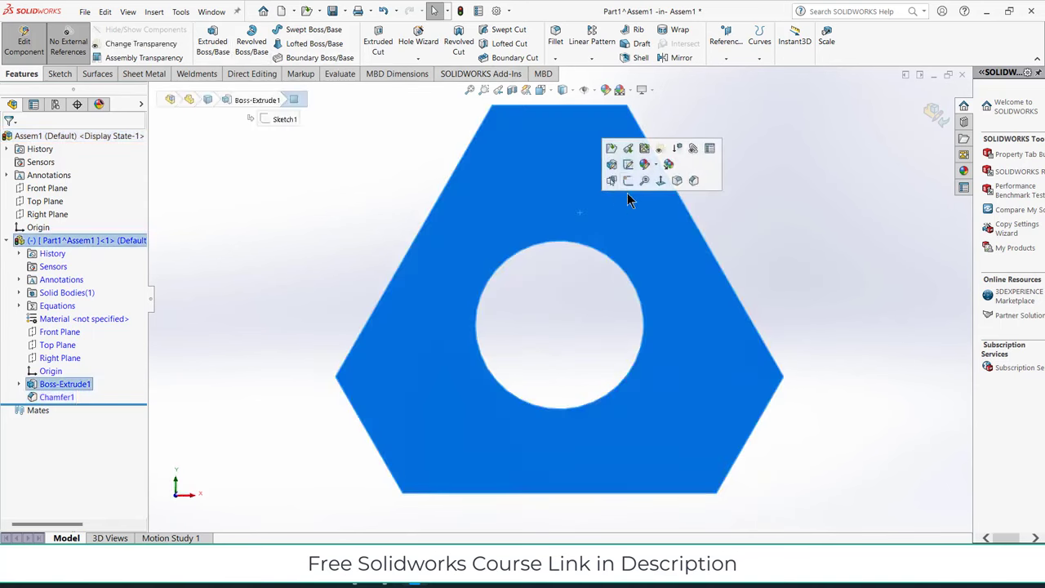
click(627, 191)
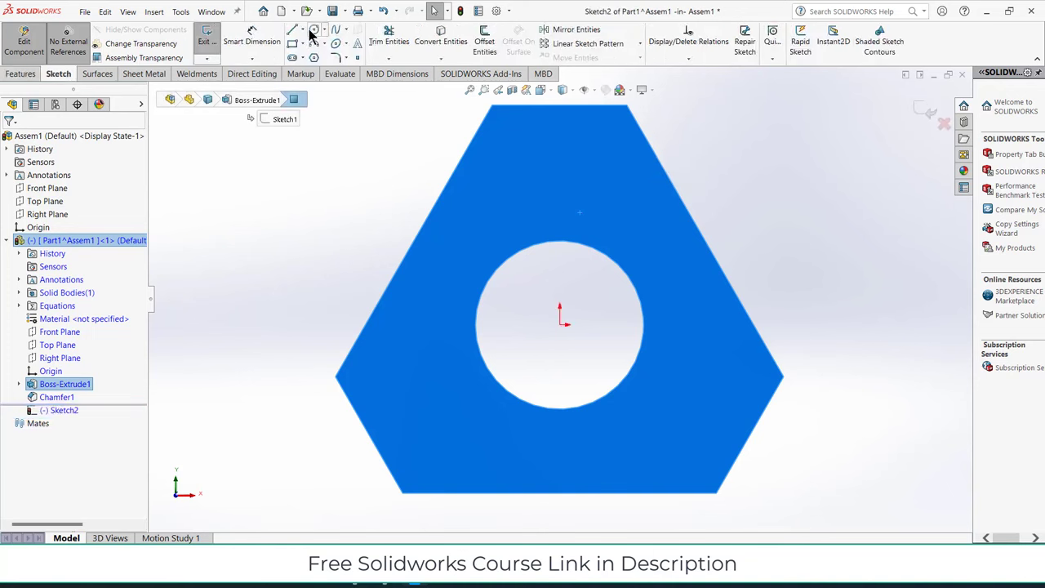
Step: Draw two small circles near the plate's top edge
click(314, 30)
click(531, 159)
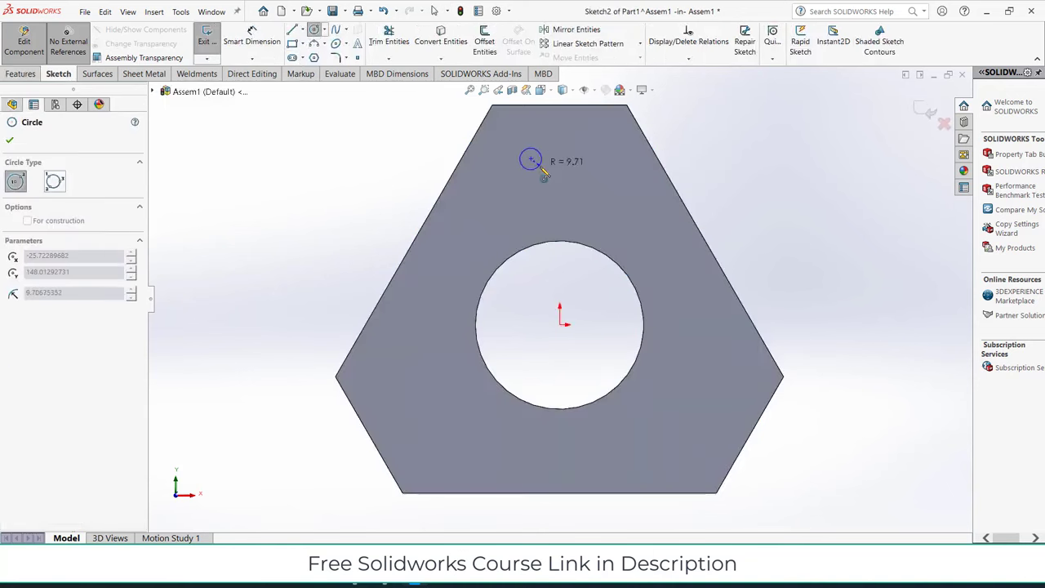
click(544, 160)
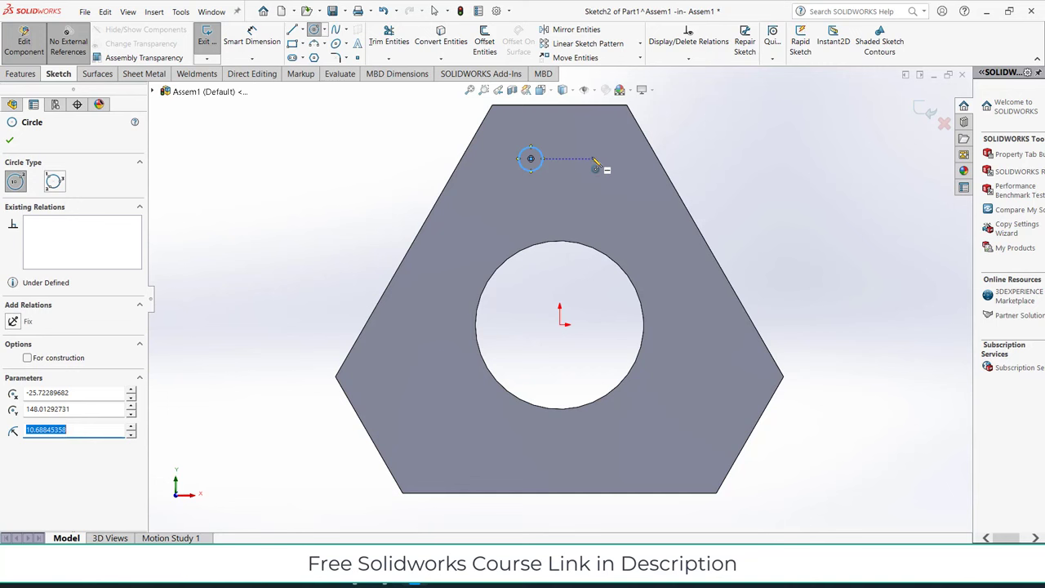
click(592, 159)
click(610, 166)
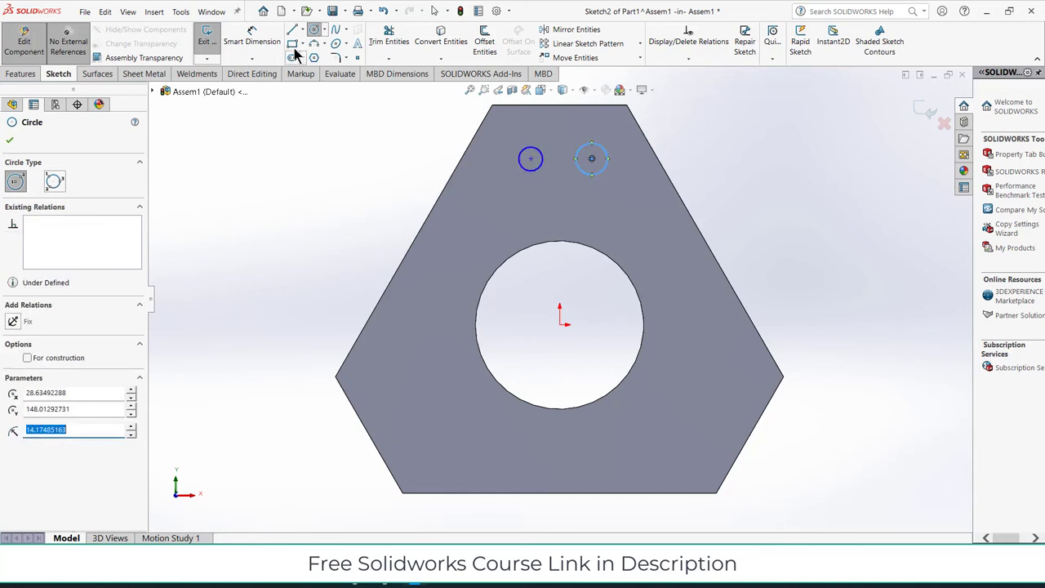
Step: Draw a vertical centerline from the origin up to the plate's top edge
click(302, 30)
click(312, 56)
click(592, 159)
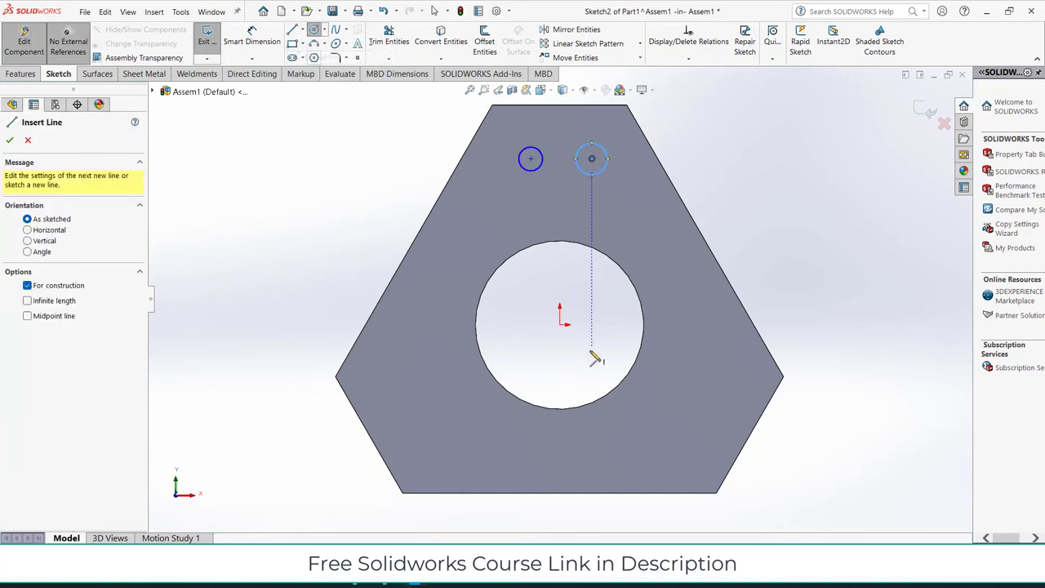
click(559, 318)
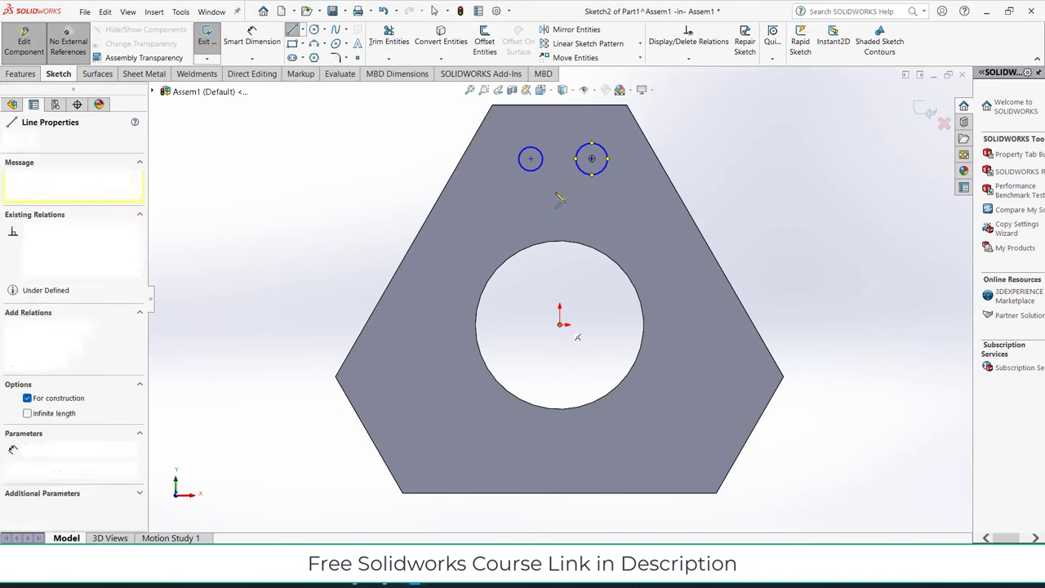
click(560, 105)
key(Escape)
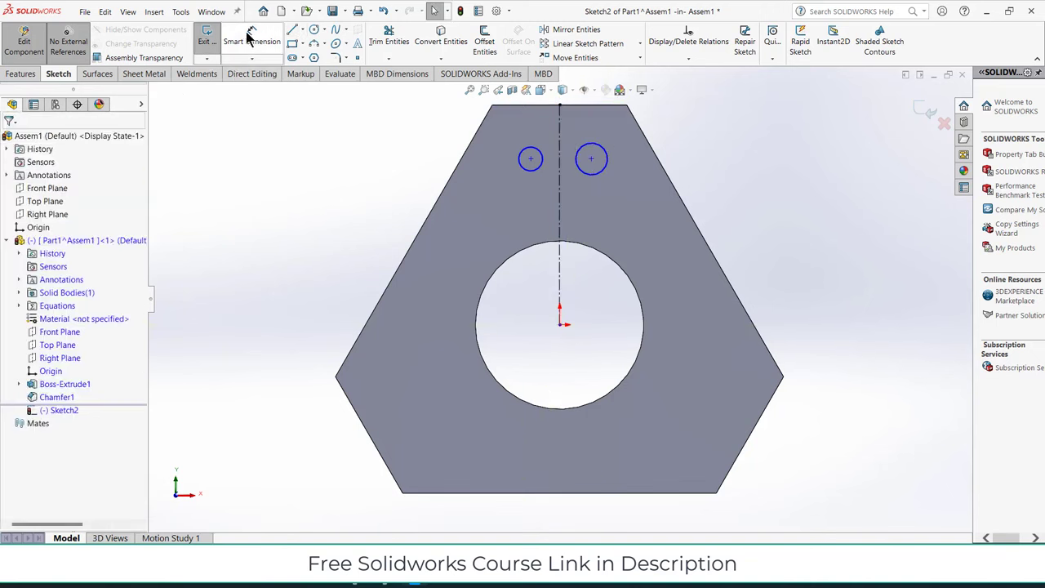
Step: Dimension the left circle Ø10, with its centre 150 mm above the origin
click(249, 38)
click(530, 158)
click(560, 324)
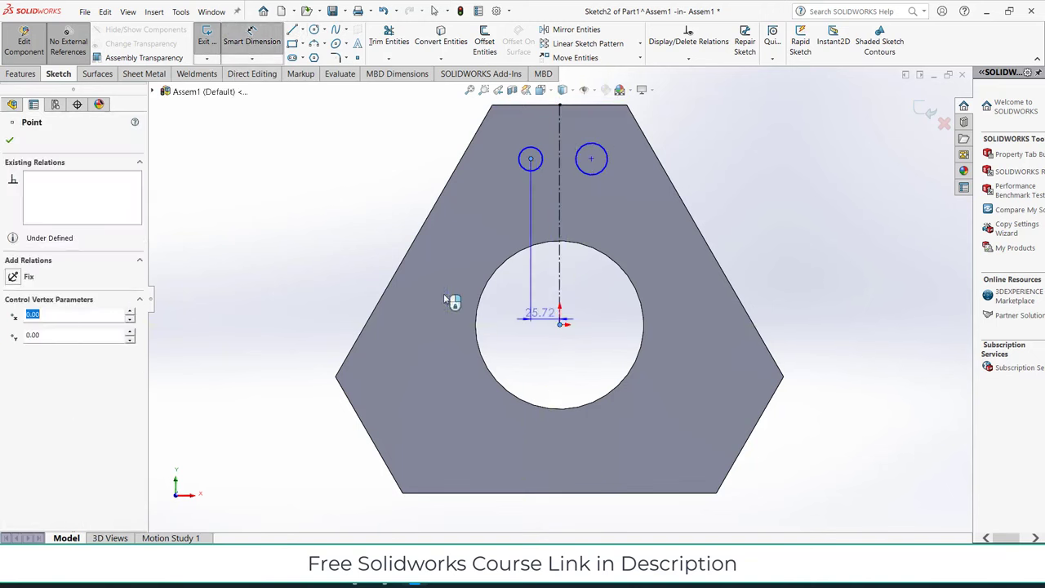
click(368, 276)
text(150)
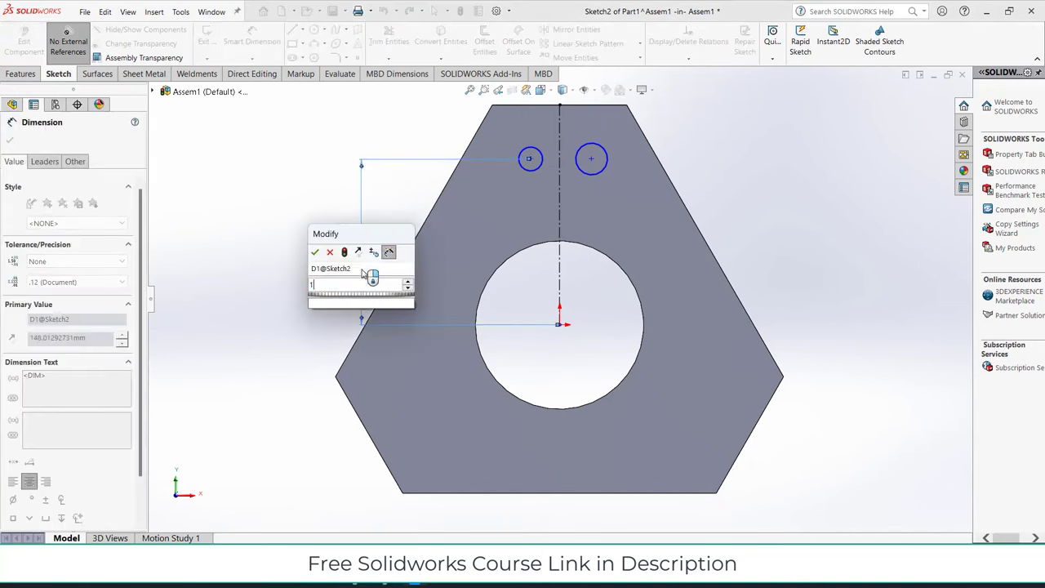
key(Return)
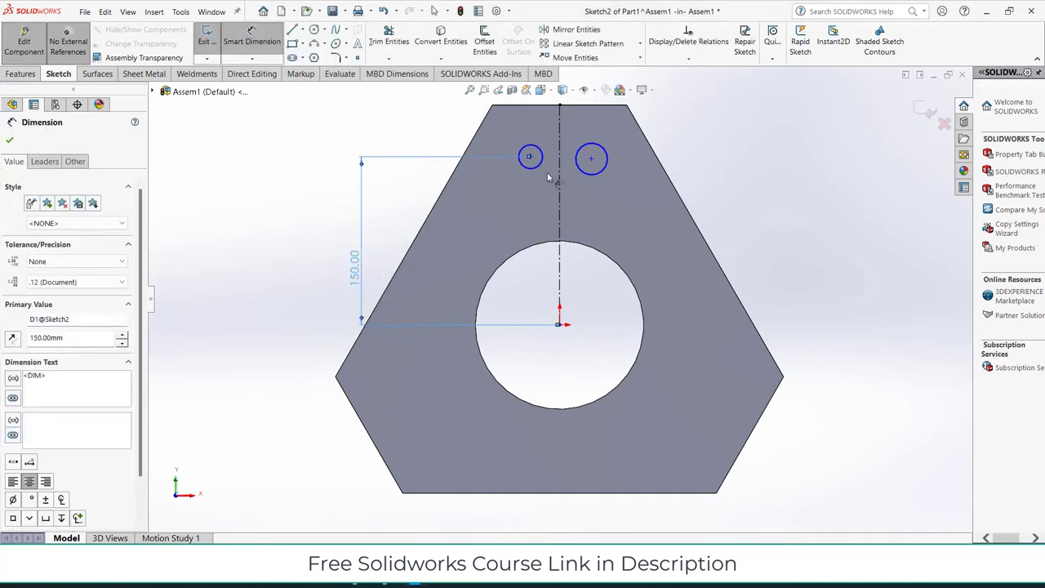
click(541, 164)
click(457, 182)
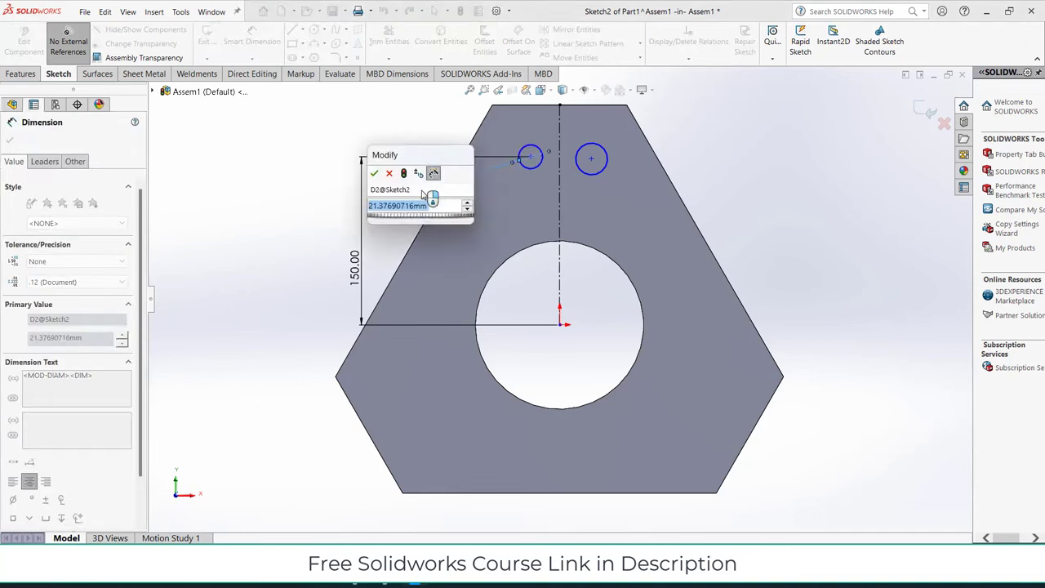
text(10)
key(Return)
scroll(507, 161, down, 3)
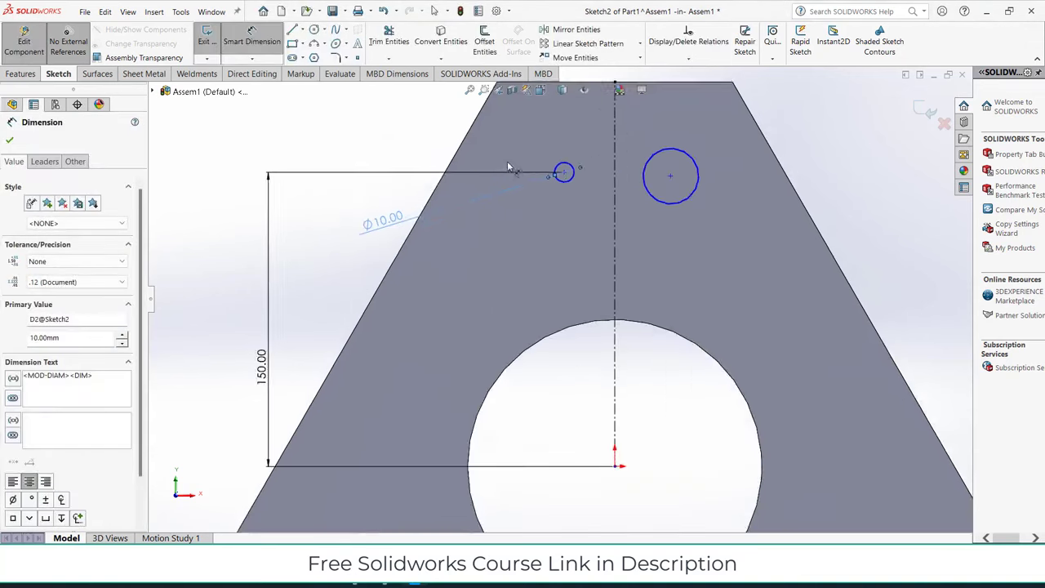
scroll(575, 181, down, 1)
Step: Place the circle 20 mm from the centerline, move the Ø10 label, and trim away the right circle
click(582, 182)
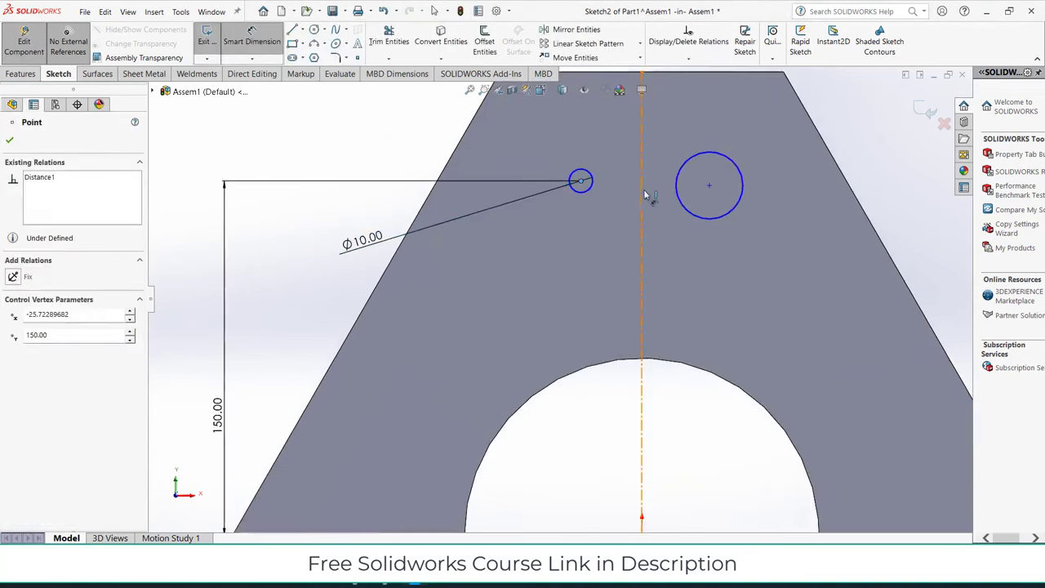
click(644, 196)
click(610, 249)
text(20)
key(Return)
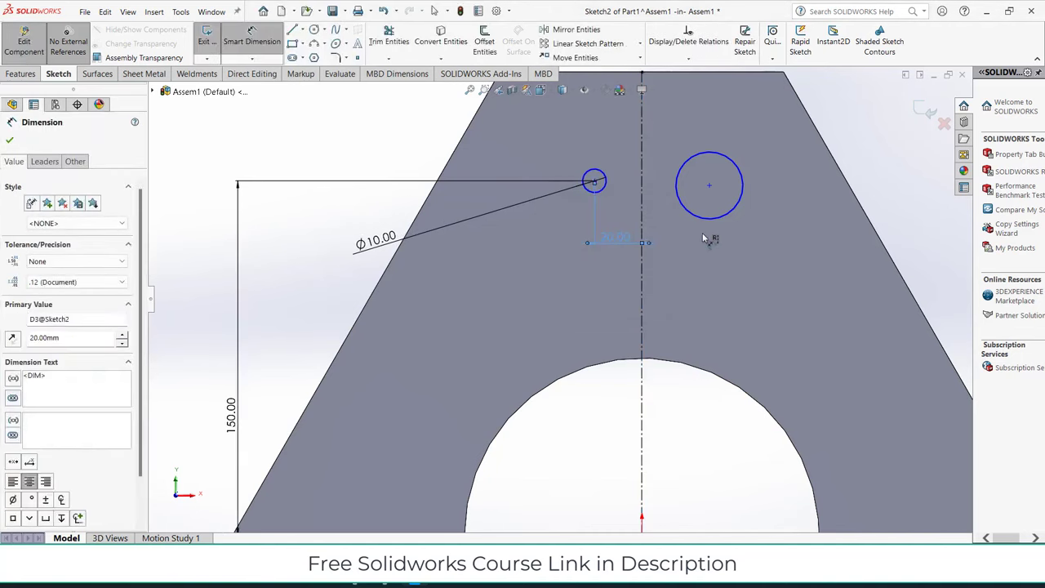
scroll(704, 238, up, 2)
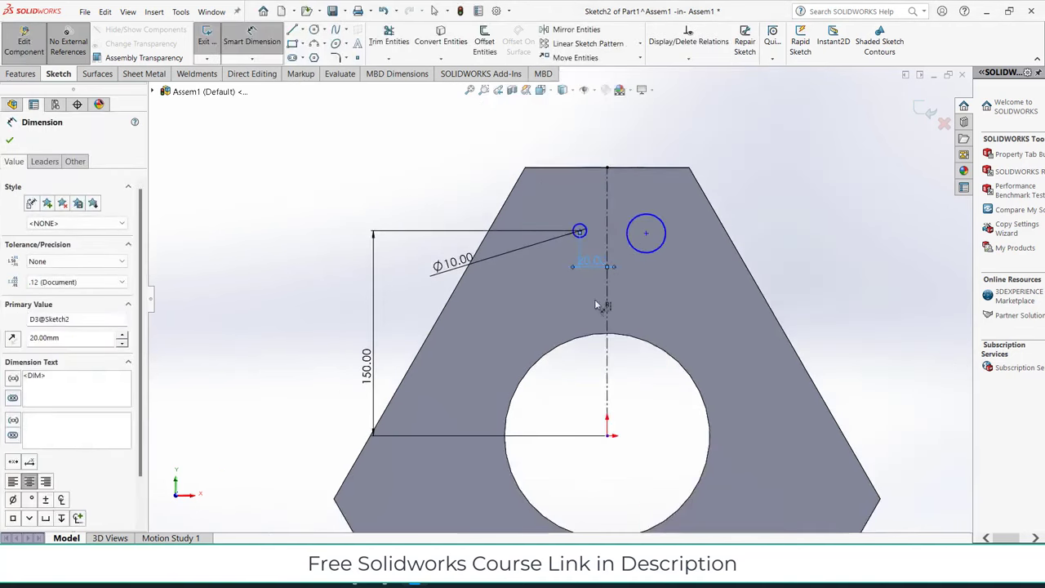
drag(453, 262, 437, 158)
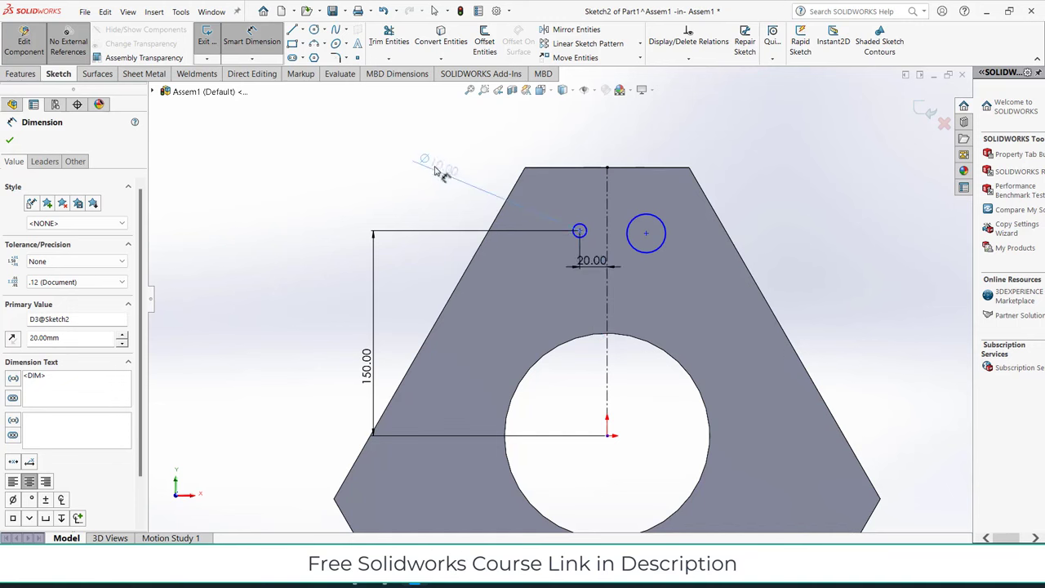
scroll(551, 229, down, 1)
scroll(551, 229, down, 2)
scroll(670, 318, up, 2)
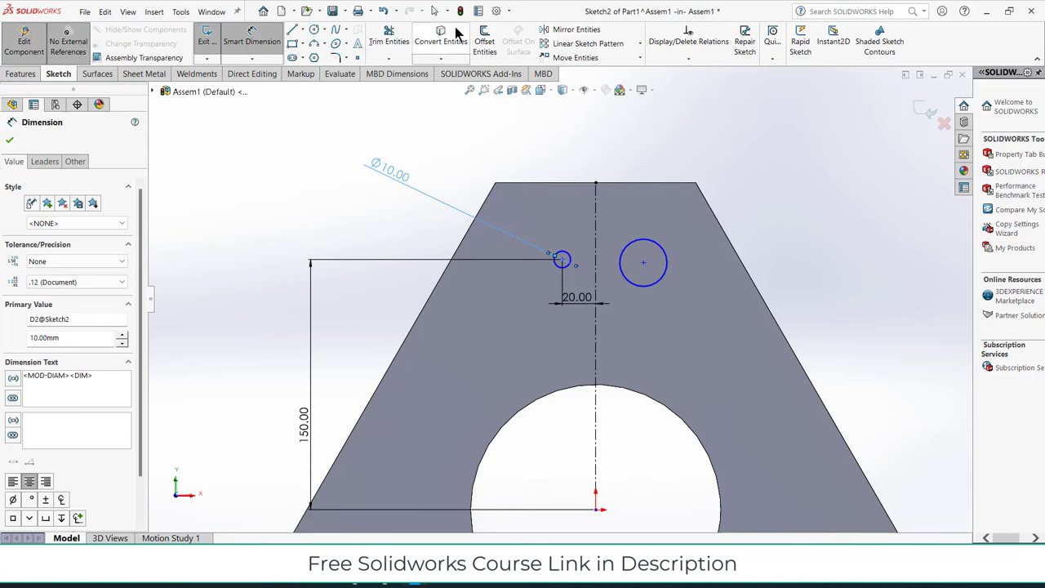
click(391, 41)
drag(623, 206, 645, 288)
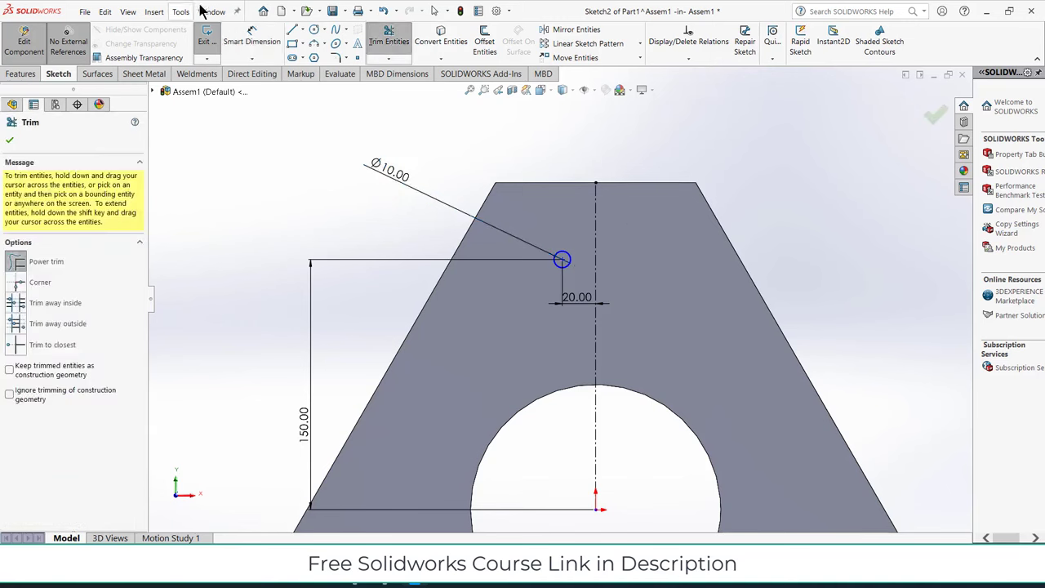
Step: Mirror the Ø10 circle (Arc1) across the vertical Line1 centerline
click(572, 29)
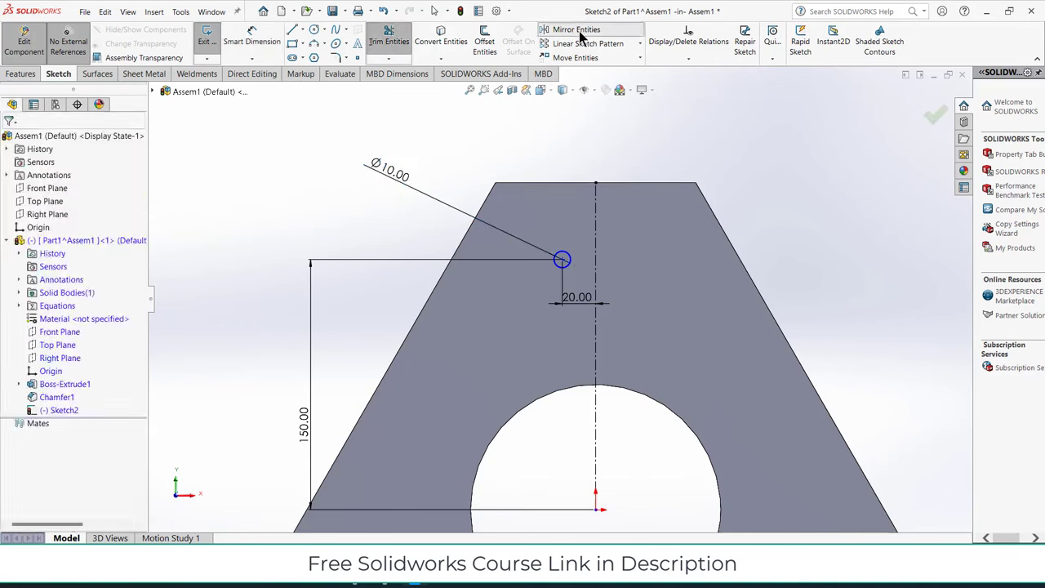
click(563, 261)
click(70, 304)
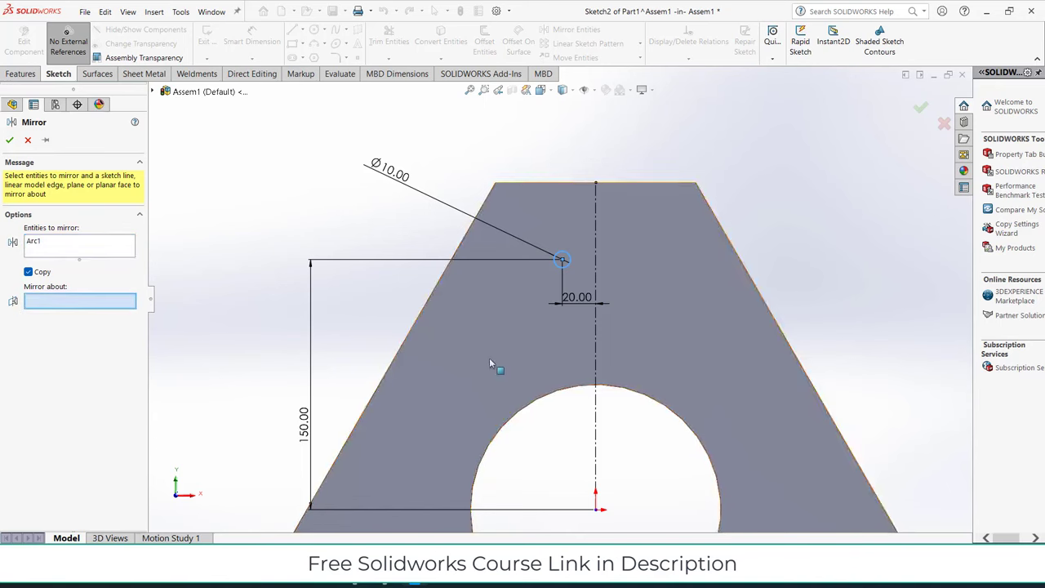
click(600, 408)
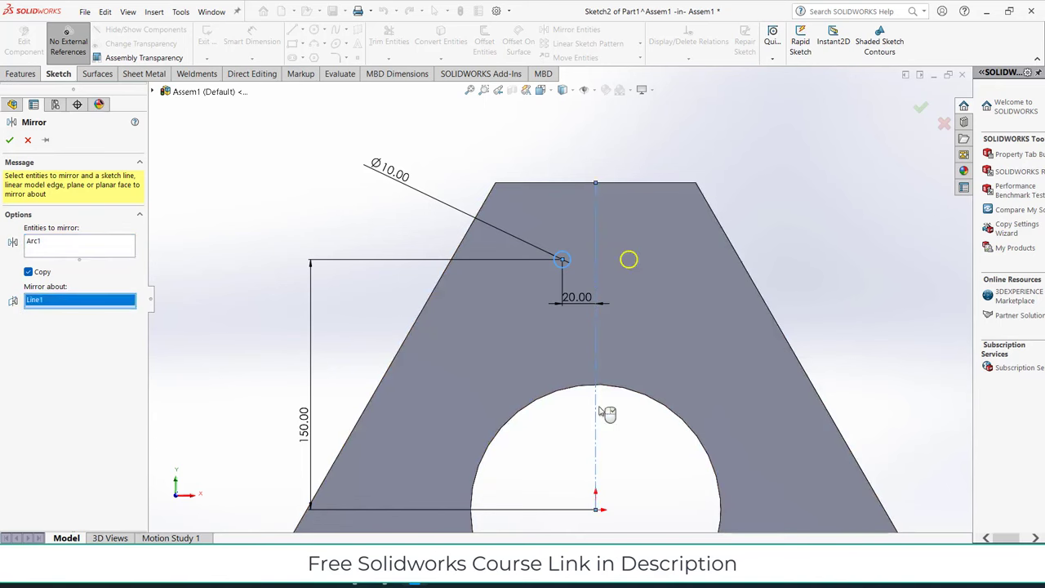
click(10, 140)
scroll(547, 241, up, 3)
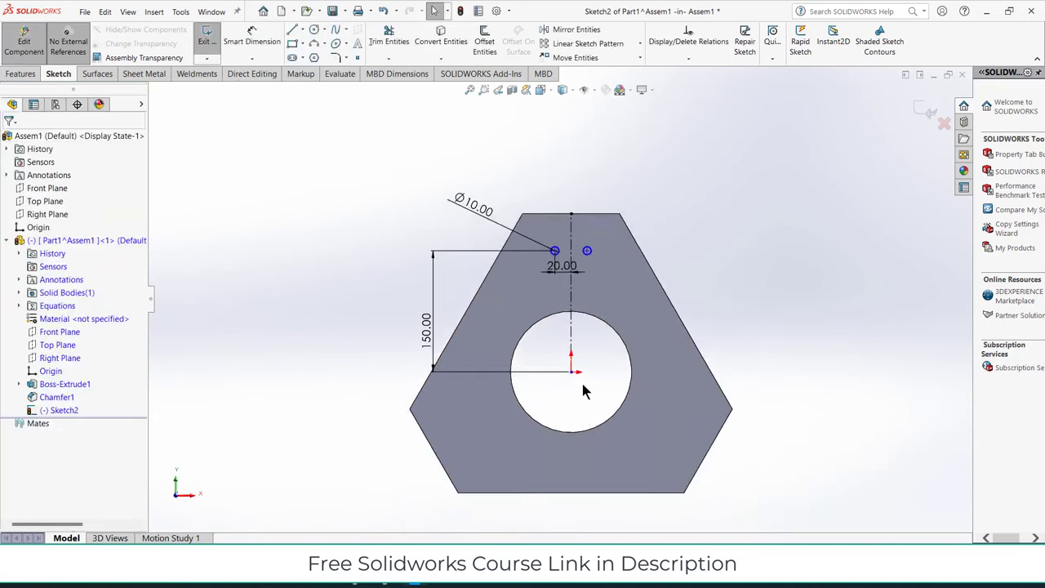
click(25, 73)
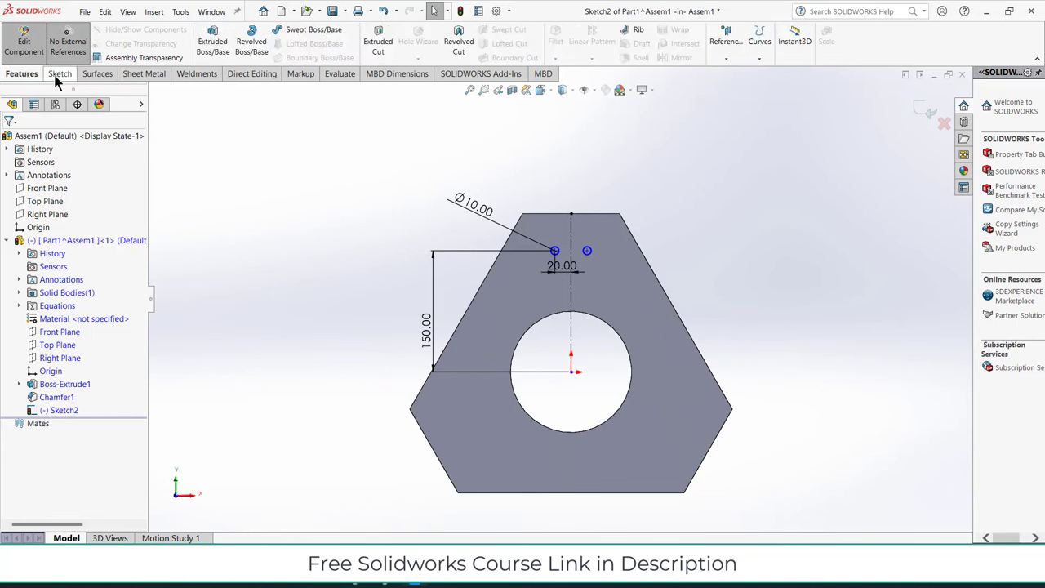
Step: Circular-pattern both small top circles around the origin: 3 equally spaced instances over 360°
click(57, 73)
click(640, 58)
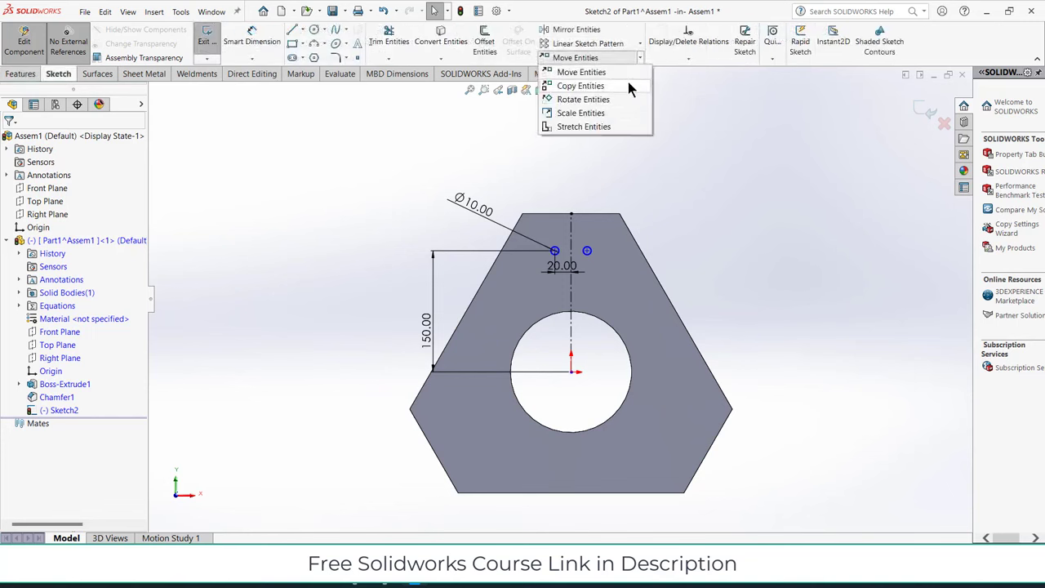
click(640, 43)
click(640, 44)
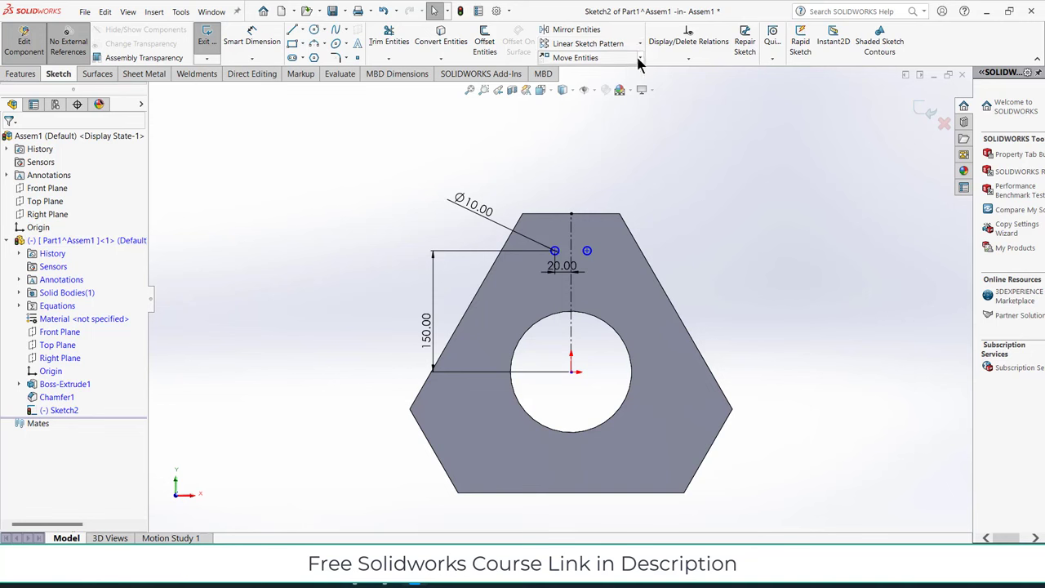
click(641, 44)
click(628, 72)
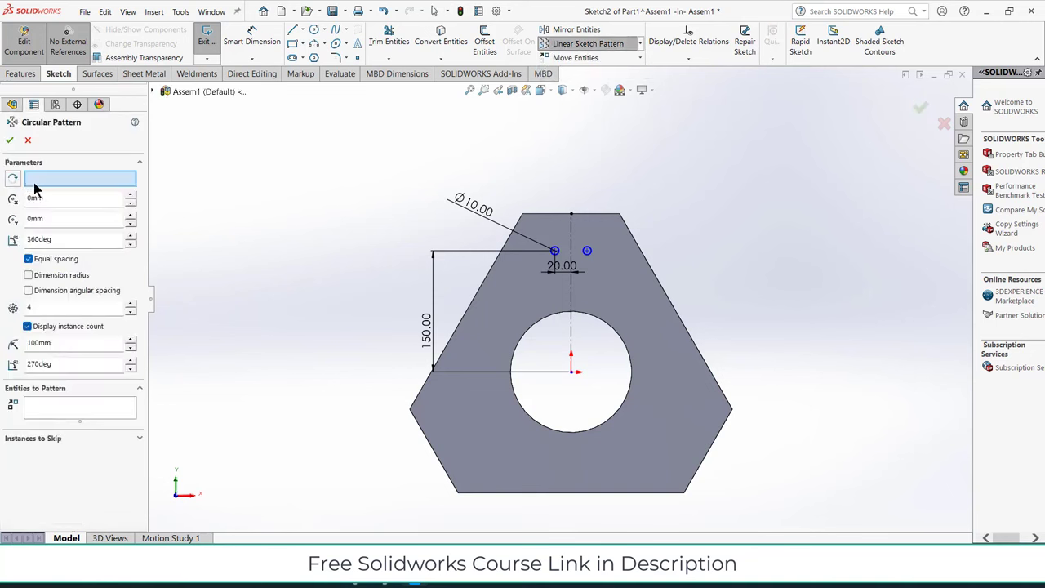
click(571, 372)
click(559, 252)
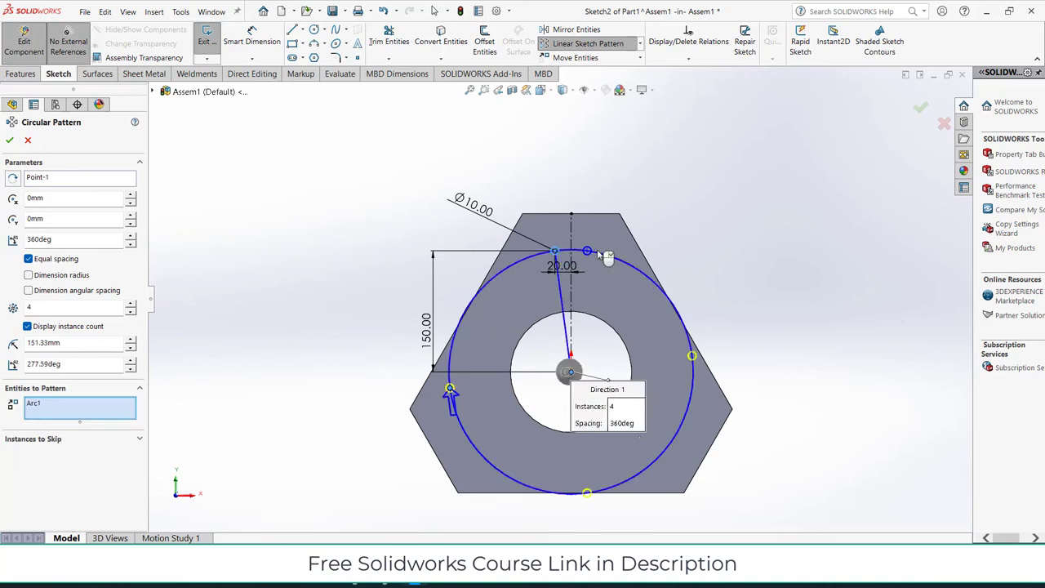
click(588, 252)
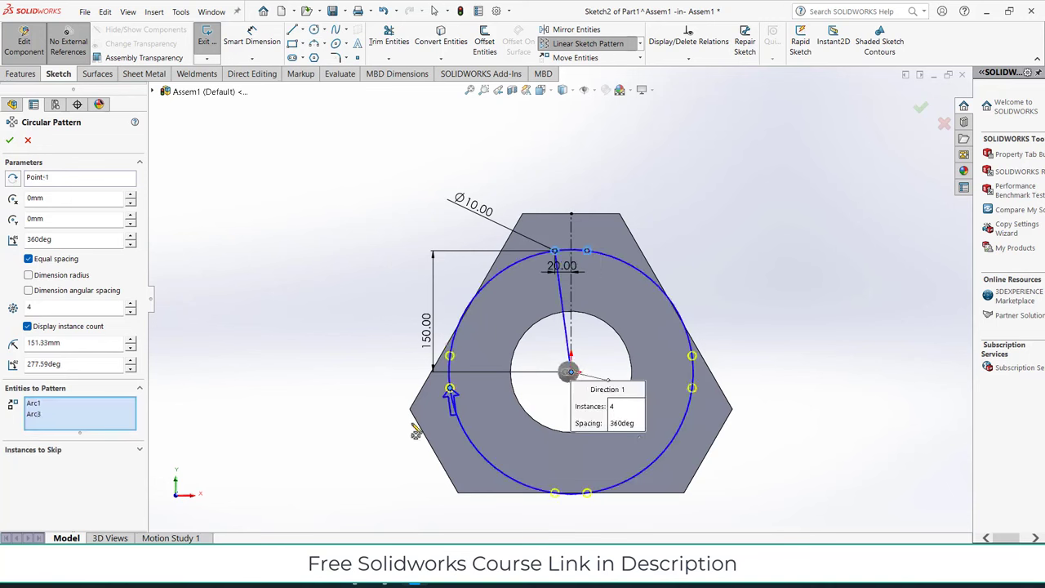
click(131, 311)
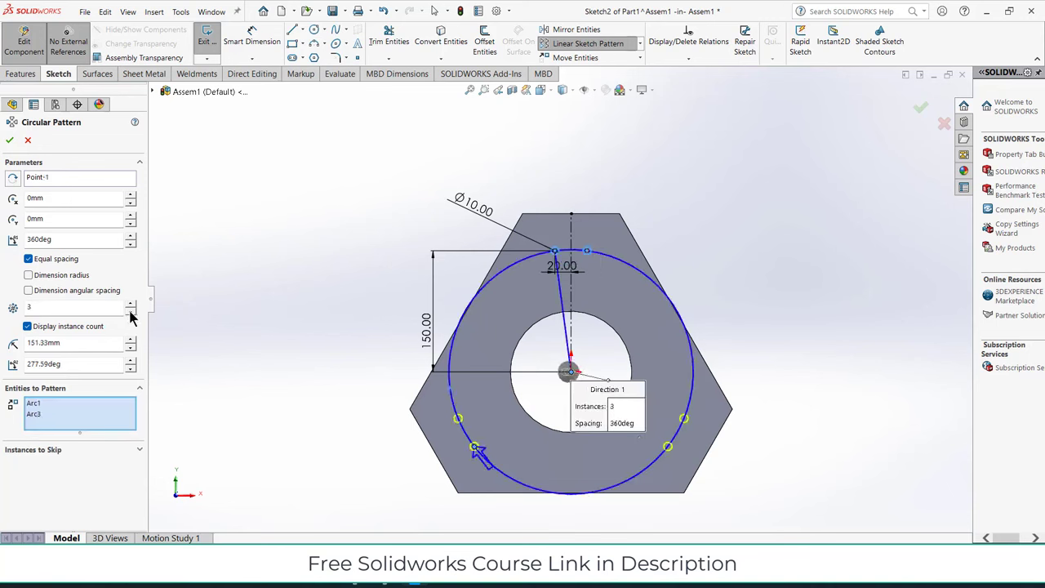
click(10, 142)
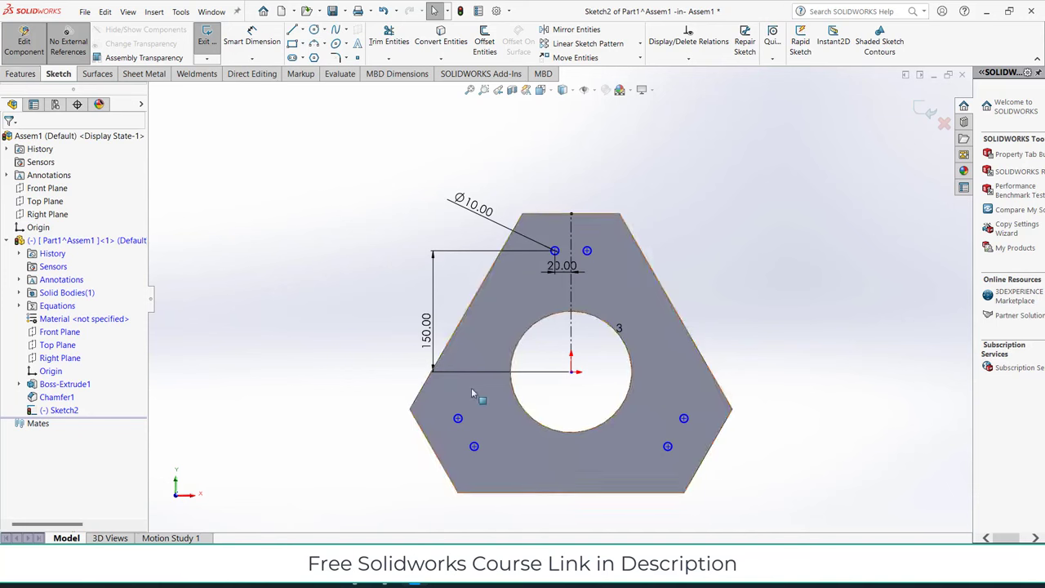
click(301, 30)
Step: Draw construction centerlines from the plate centre toward the lower-left and lower-right edges
click(315, 57)
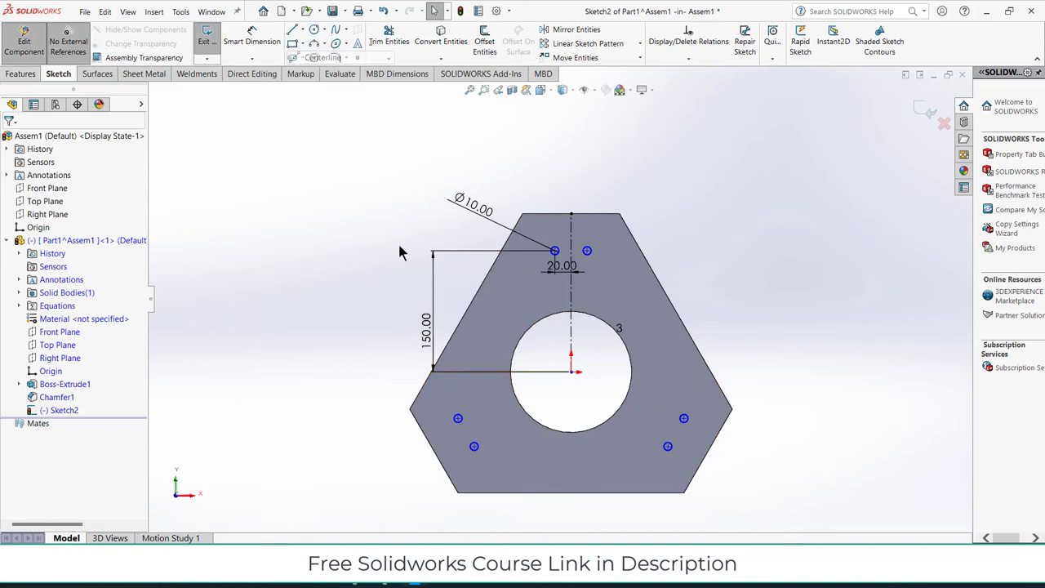
click(435, 452)
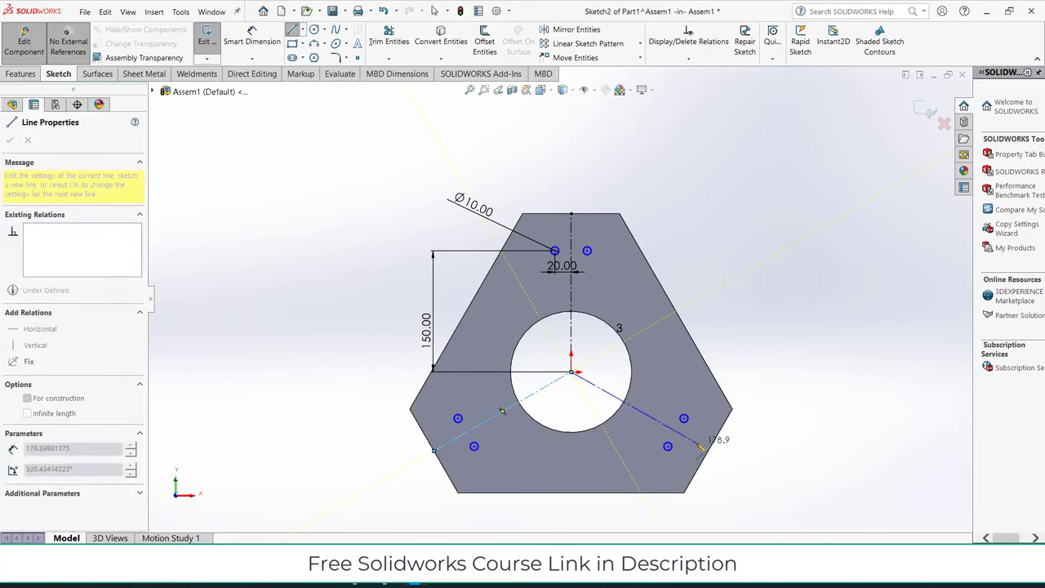
click(711, 456)
key(Escape)
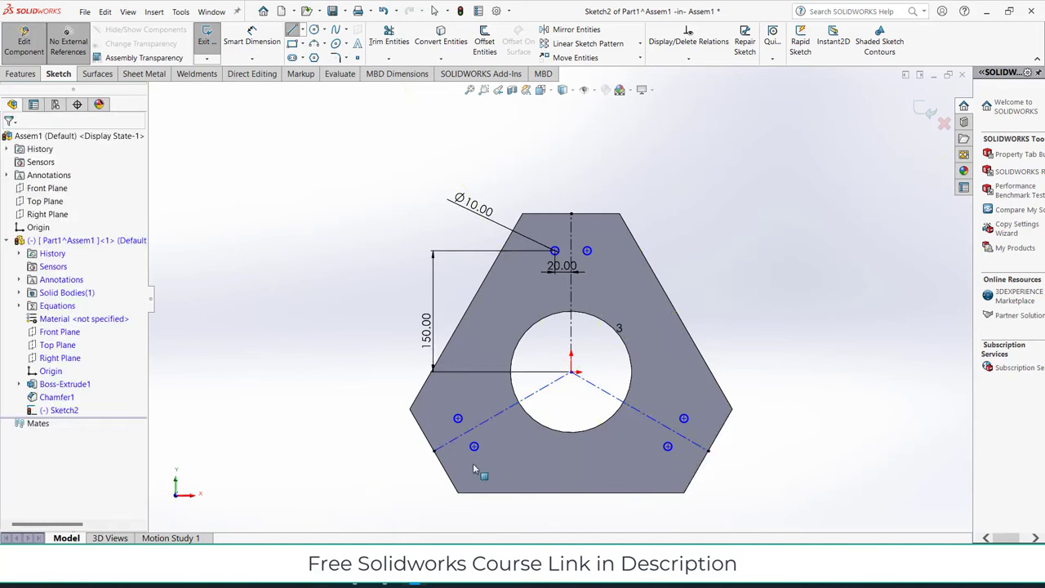
scroll(457, 454, down, 3)
scroll(457, 454, down, 3)
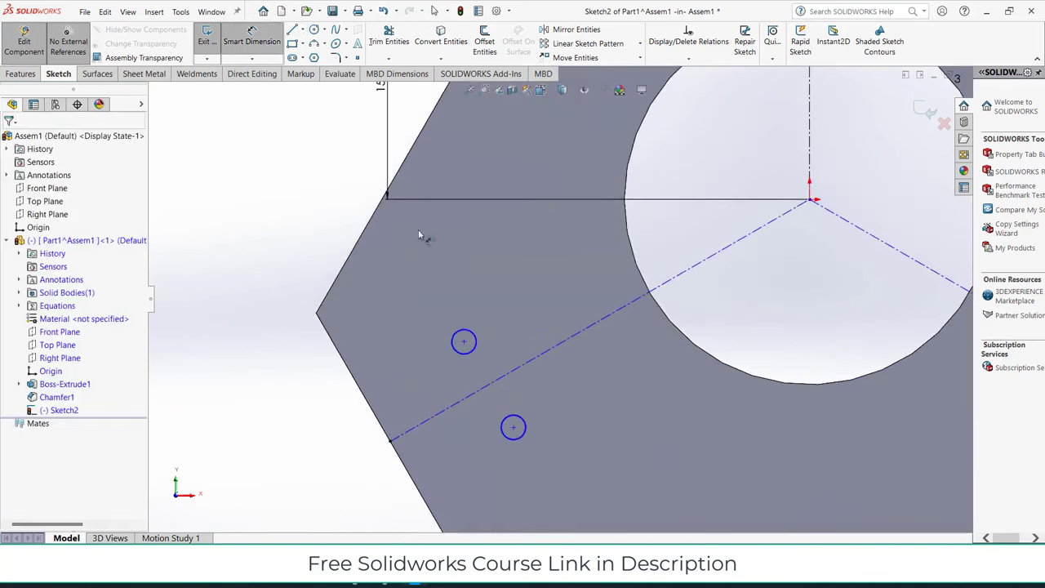
Step: Try dimensioning a hole centre to the centerline and the top hole spacing, cancelling both
click(251, 41)
click(464, 341)
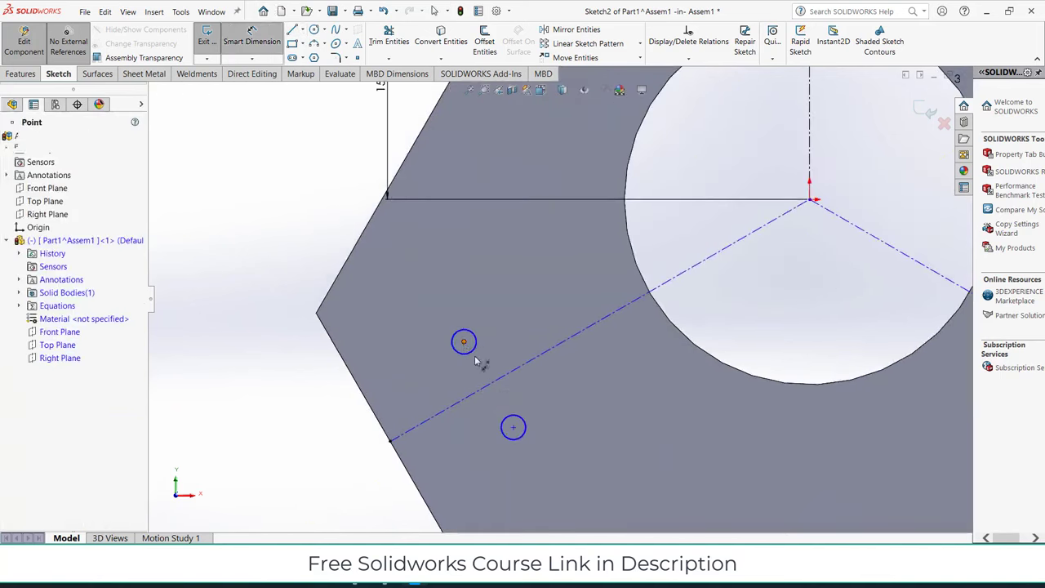
click(445, 397)
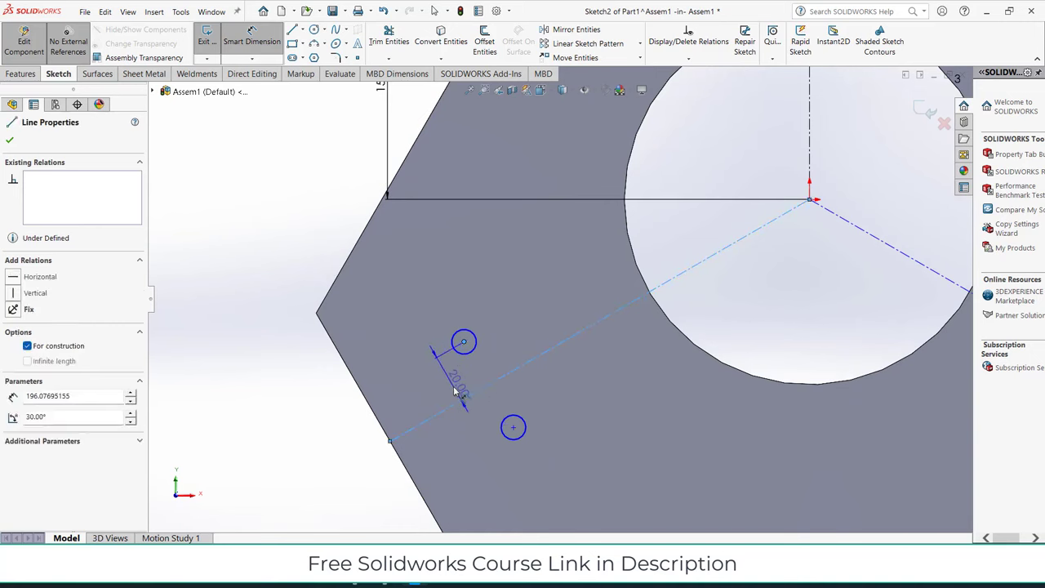
key(Escape)
scroll(457, 389, up, 3)
scroll(553, 357, up, 2)
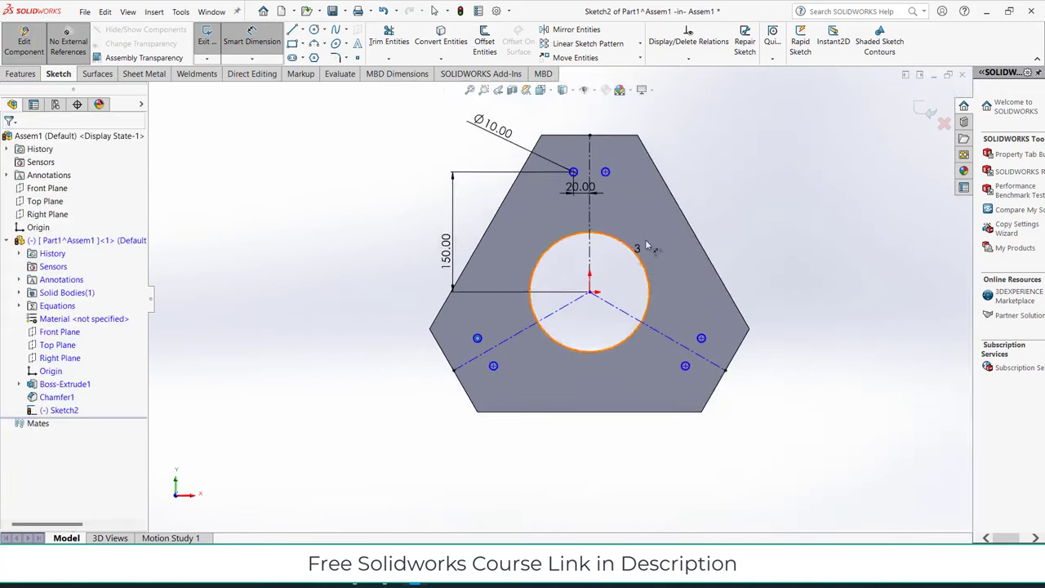
scroll(611, 184, down, 2)
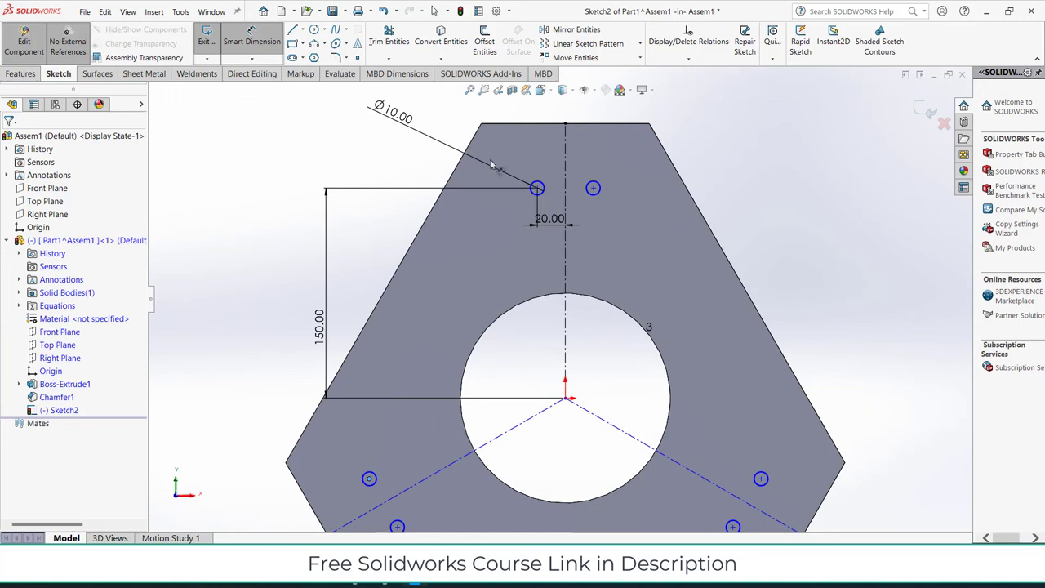
click(594, 189)
click(536, 187)
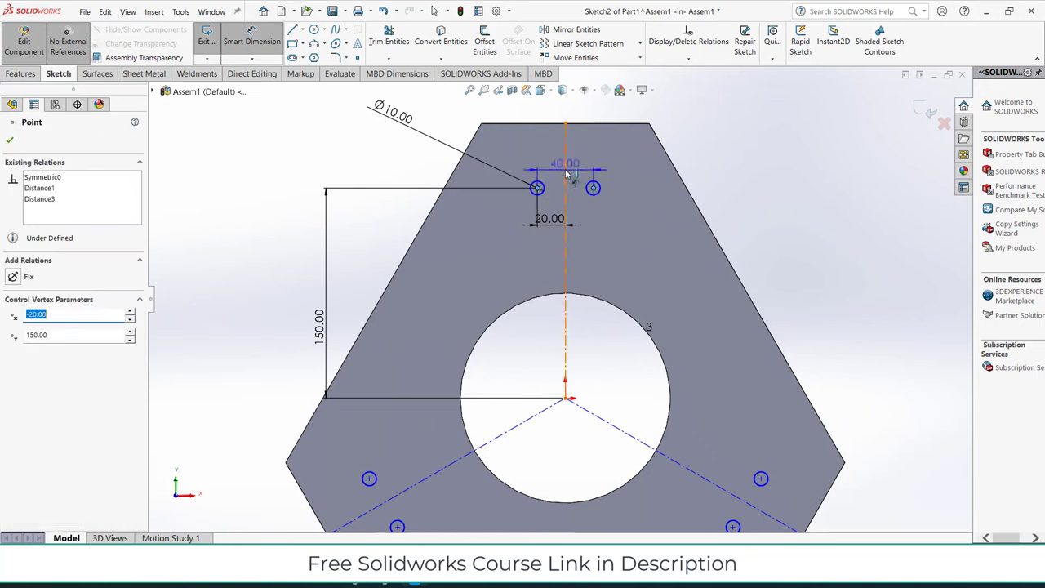
key(Escape)
scroll(757, 229, up, 3)
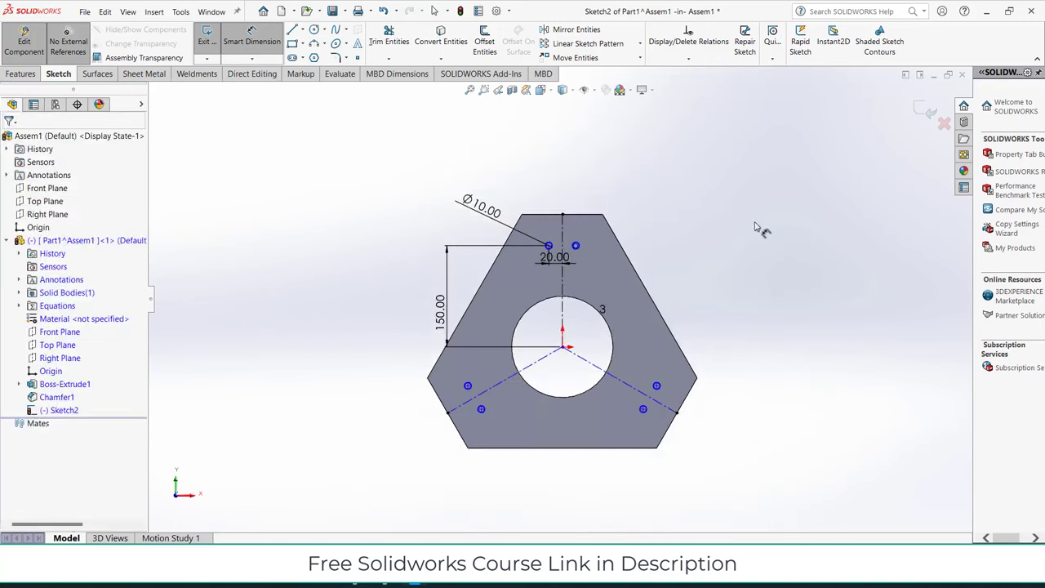
Step: Extrude-cut the sketch through all to punch six Ø10 holes, inspect them, and exit to Assem1
click(21, 74)
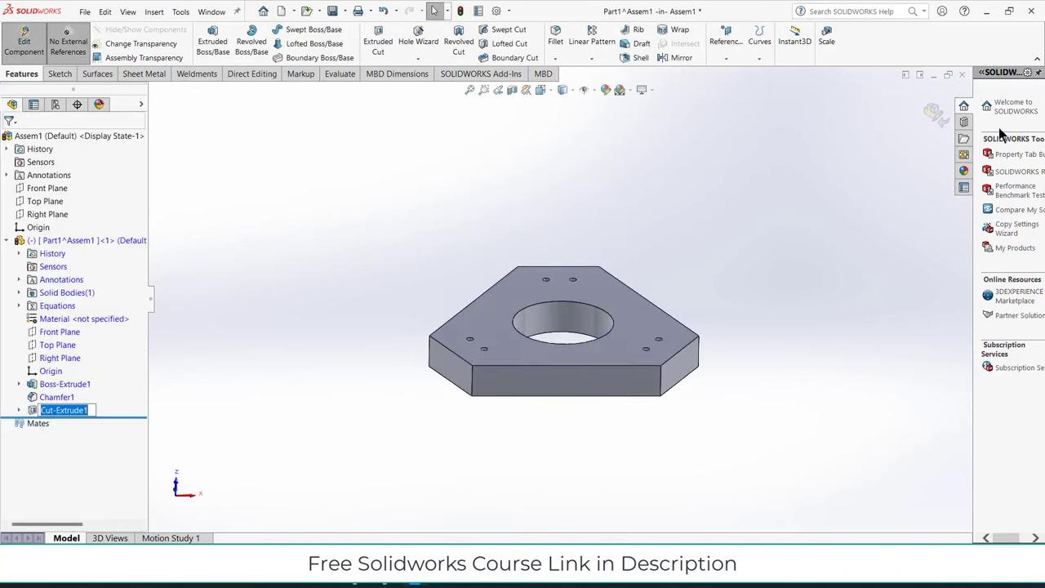
middle_drag(879, 218, 828, 250)
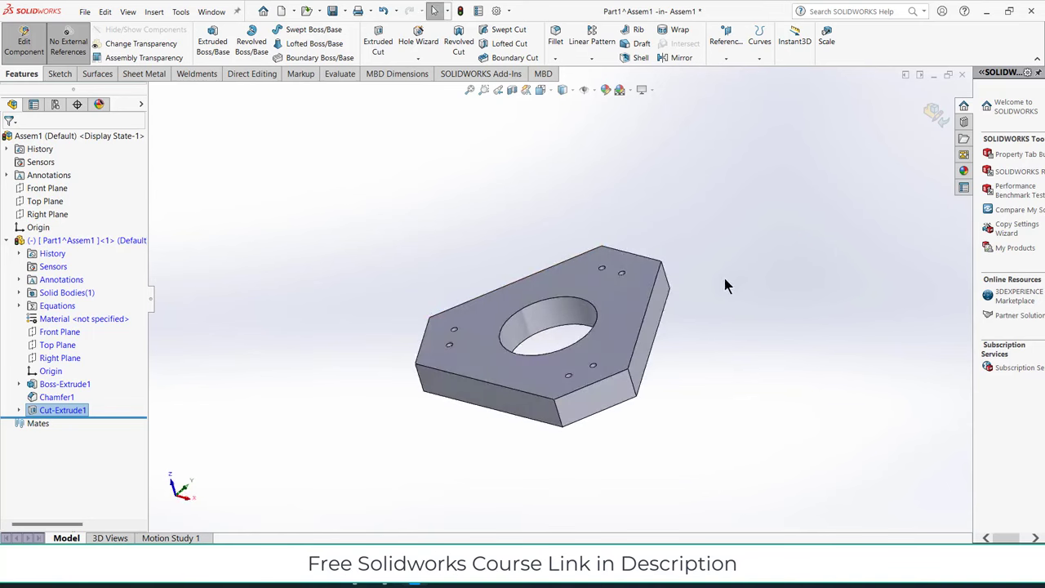
middle_drag(632, 365, 660, 436)
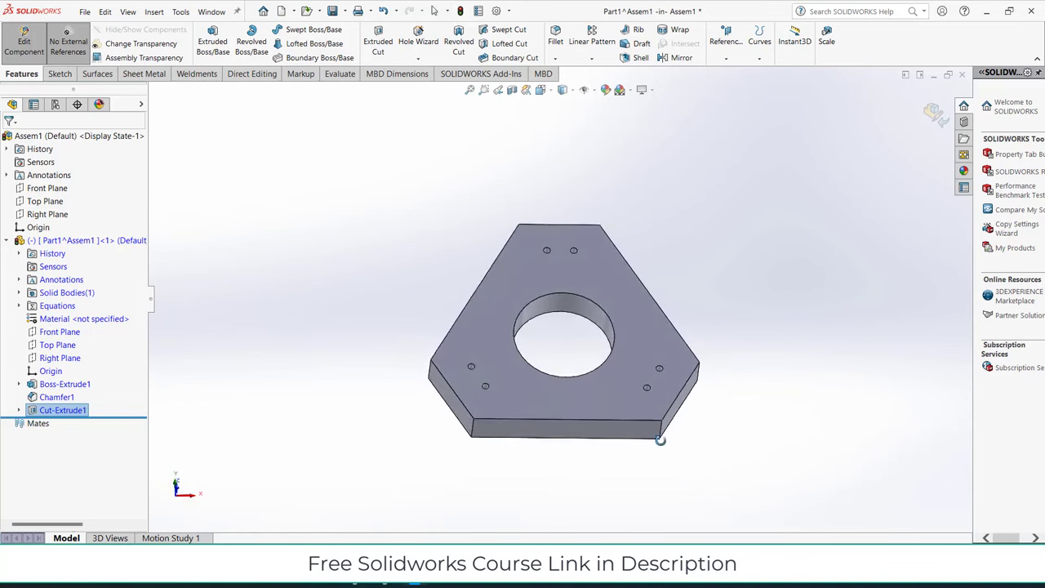
mouse_move(694, 392)
middle_down()
mouse_move(669, 288)
mouse_move(681, 408)
middle_up()
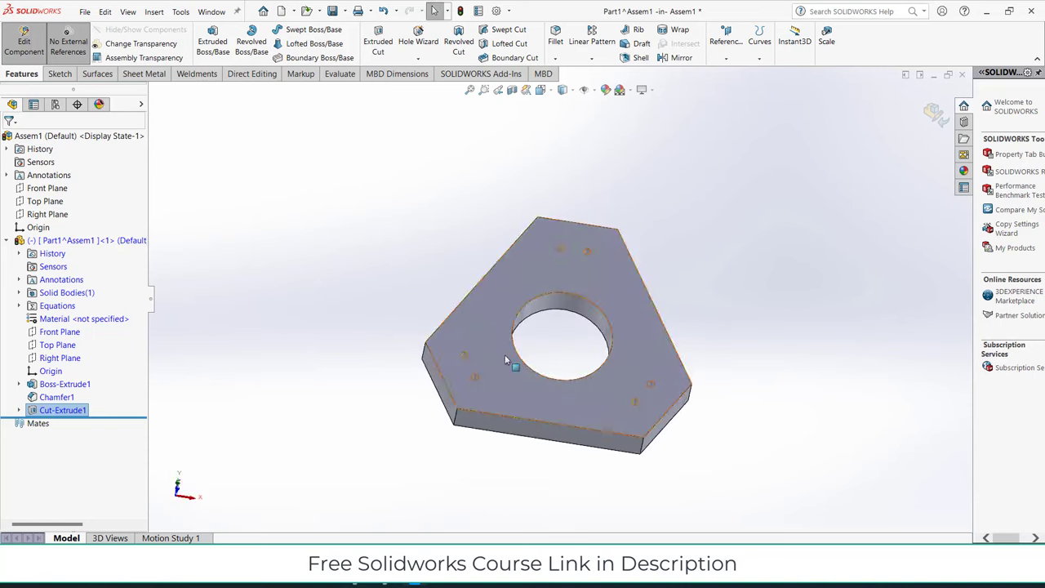
click(934, 114)
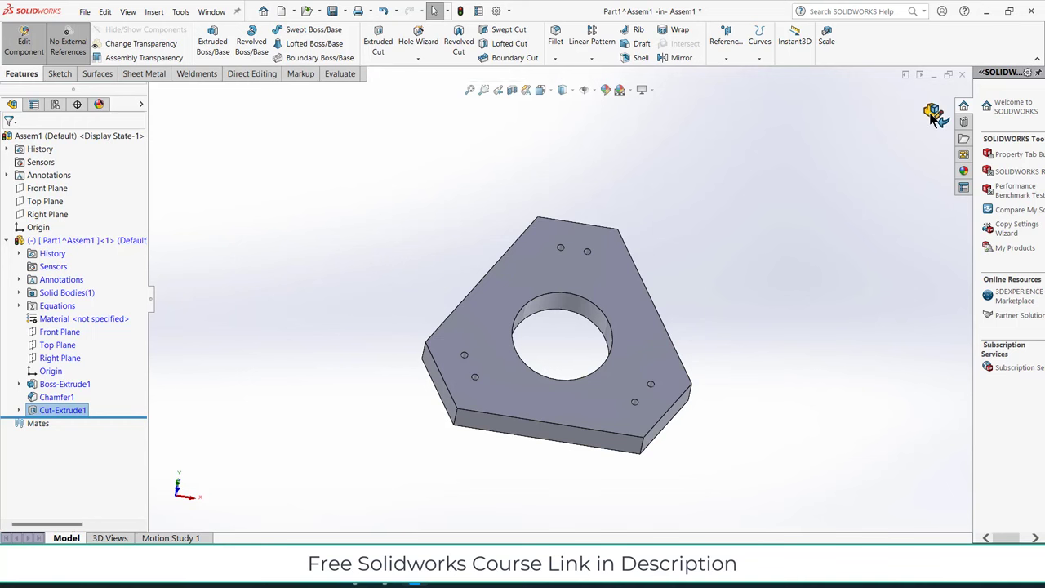
Step: Rename the Part1 plate component to 'top'
click(69, 240)
click(68, 240)
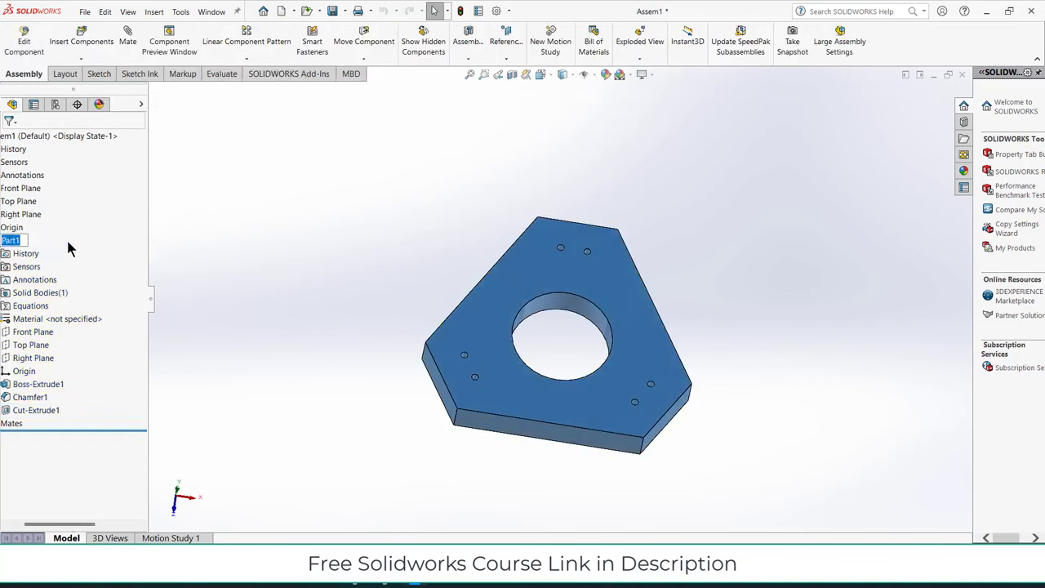
text(top)
key(Return)
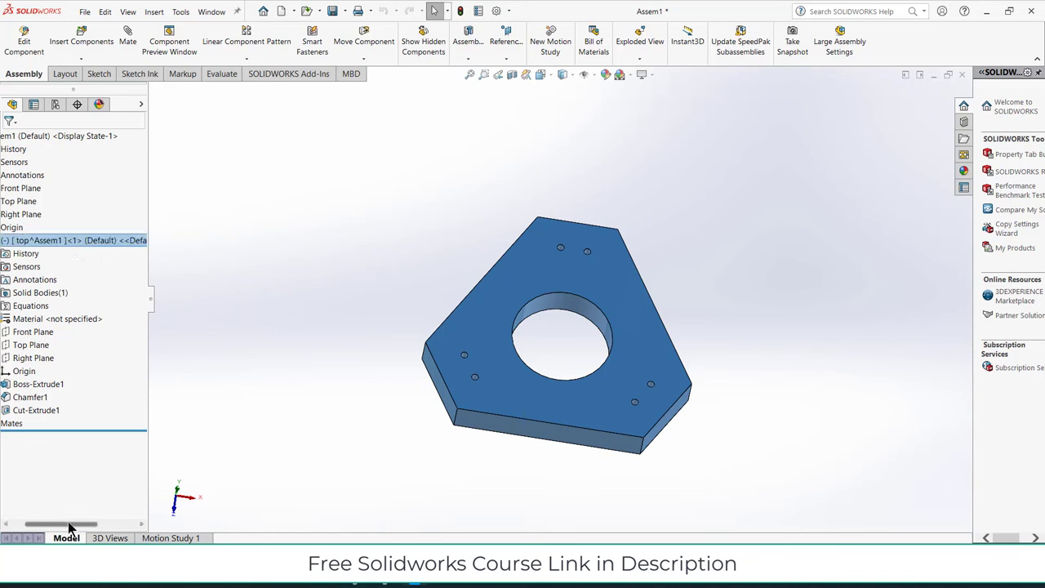
drag(61, 523, 36, 523)
click(353, 173)
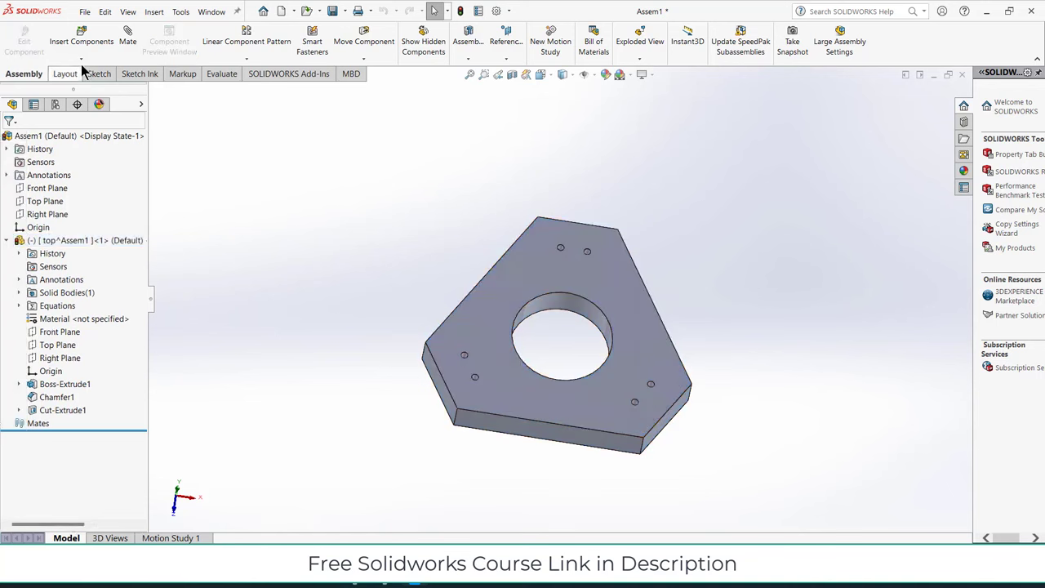
Step: Insert a new part into the assembly with its sketch on Top Plane
click(81, 58)
click(82, 86)
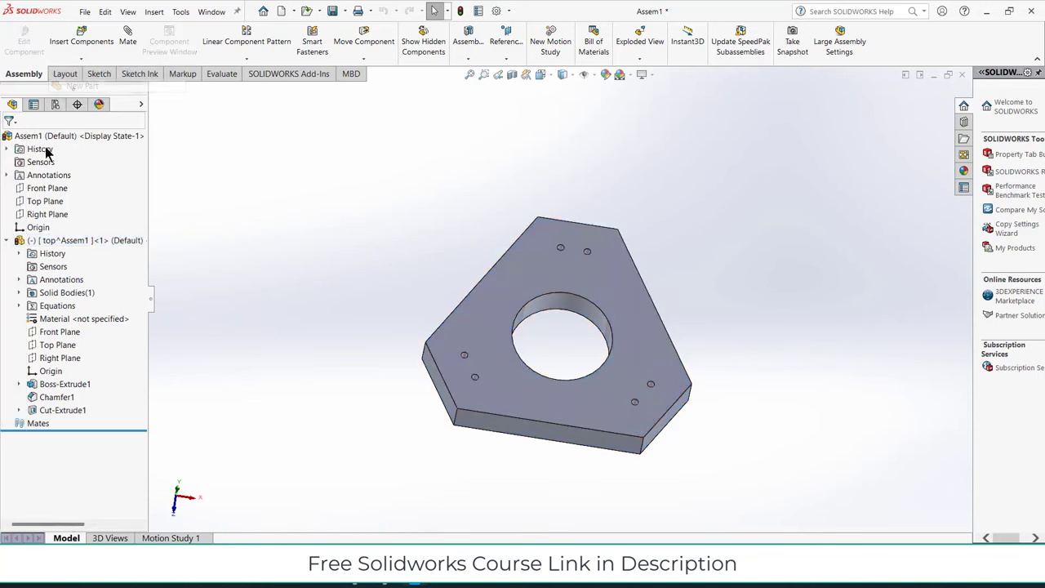
click(46, 204)
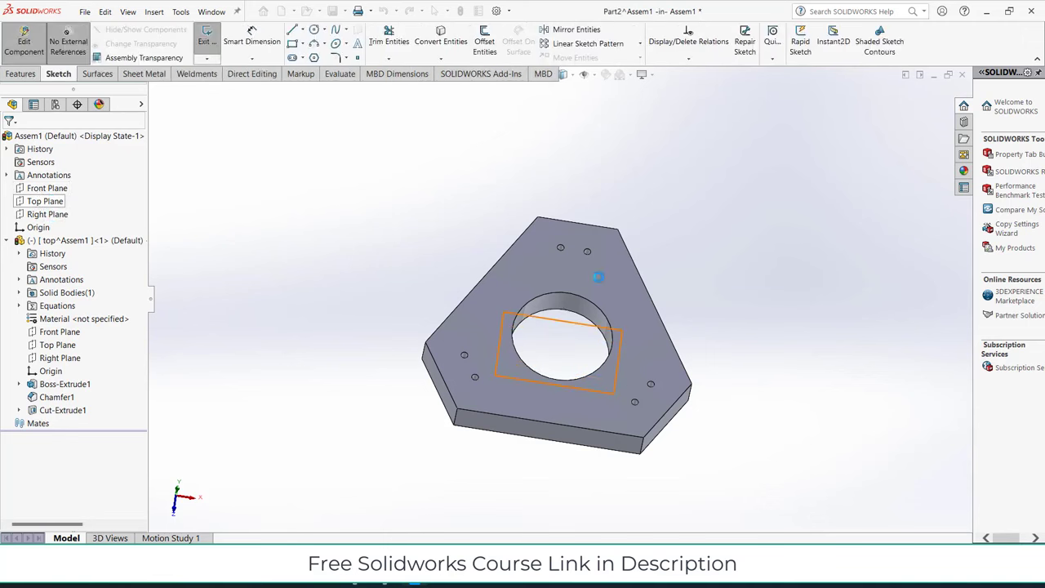
Step: Sketch a 3-sided inscribed polygon centred on the origin with one vertex pointing down
scroll(628, 290, up, 3)
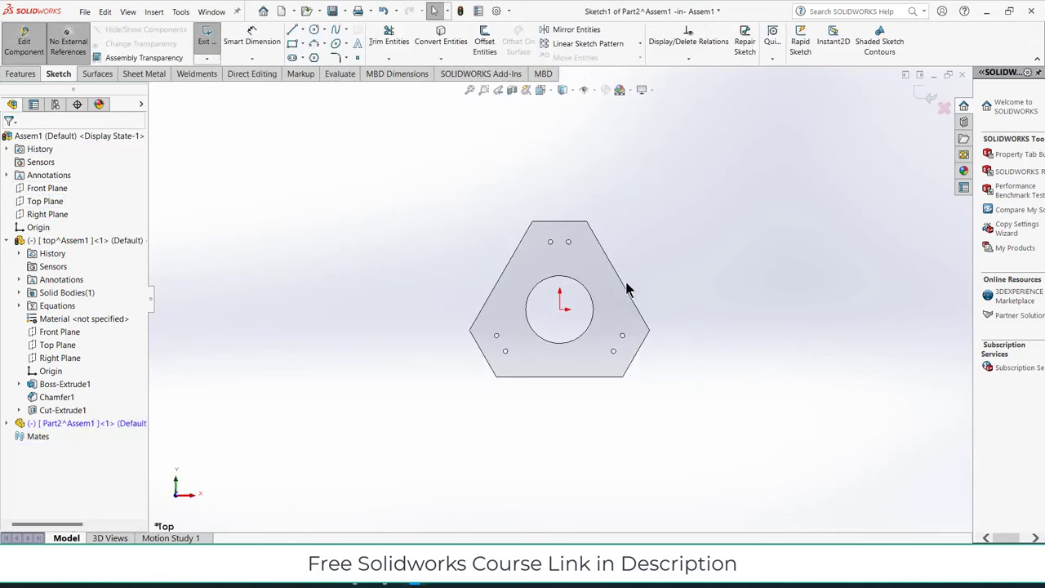
click(314, 57)
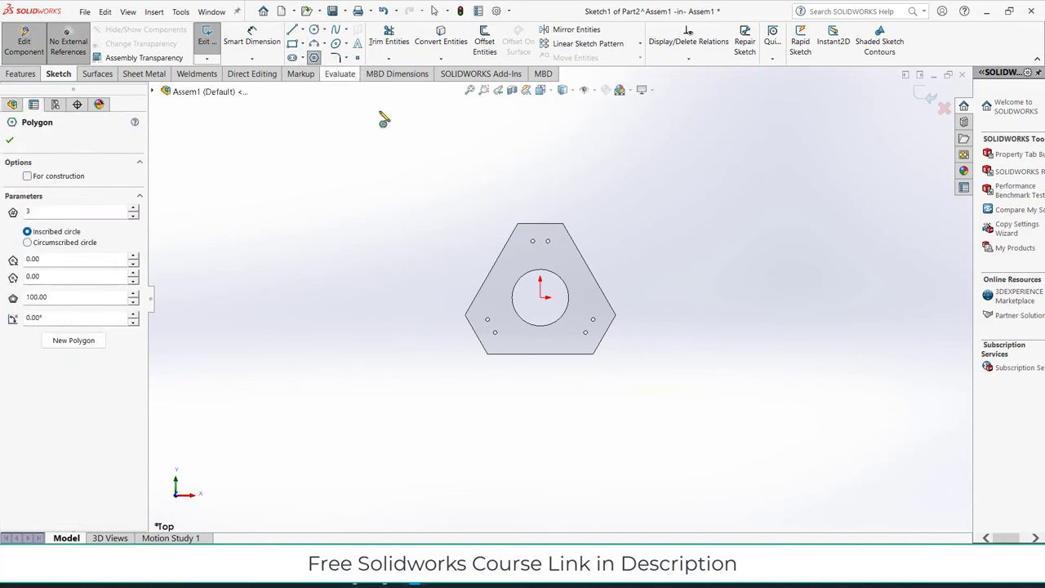
click(540, 297)
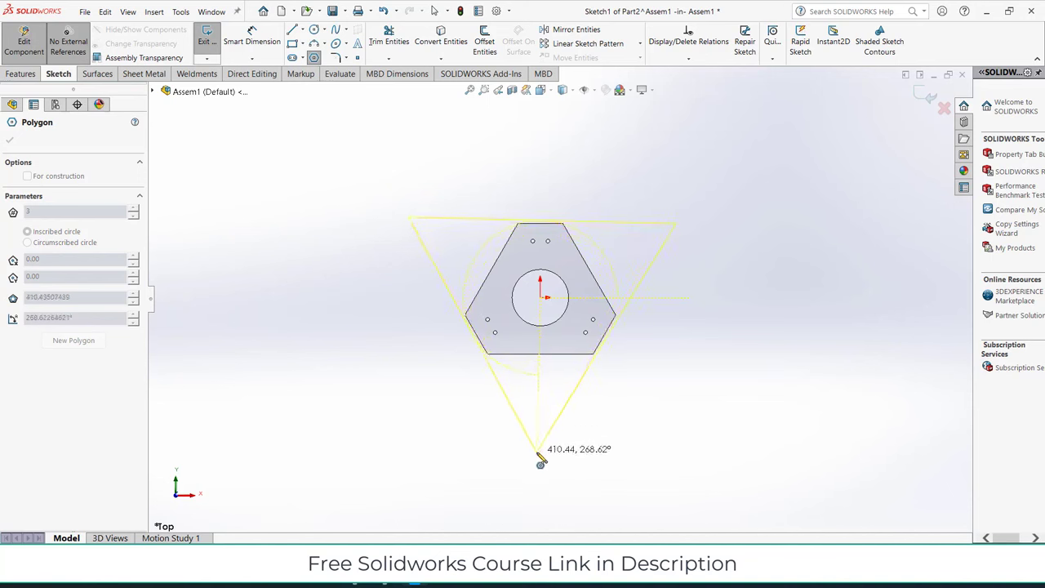
click(540, 457)
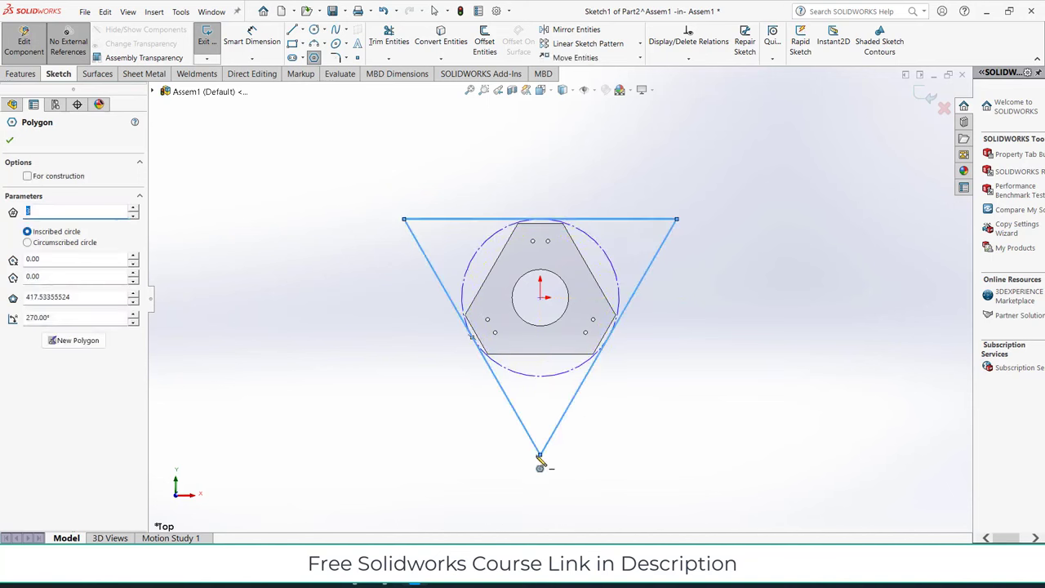
key(Escape)
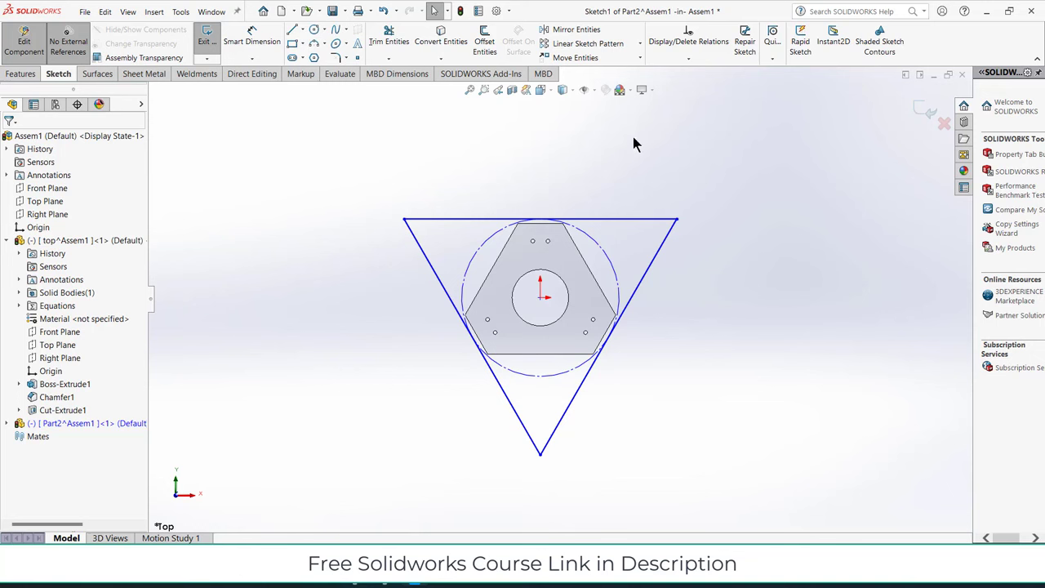
Step: Dimension the triangle's construction circle to a 500 diameter
click(252, 36)
click(611, 260)
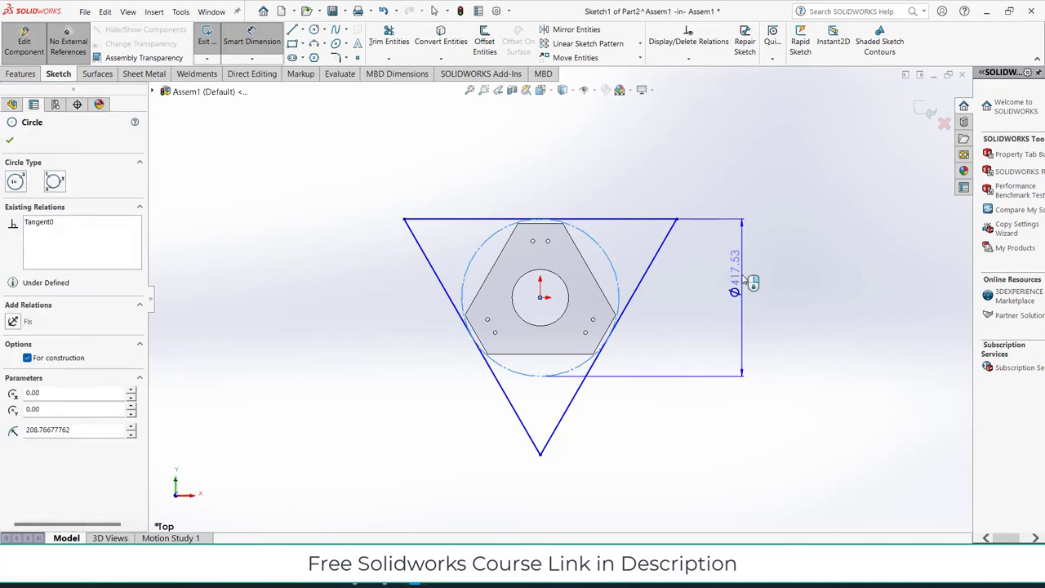
click(741, 281)
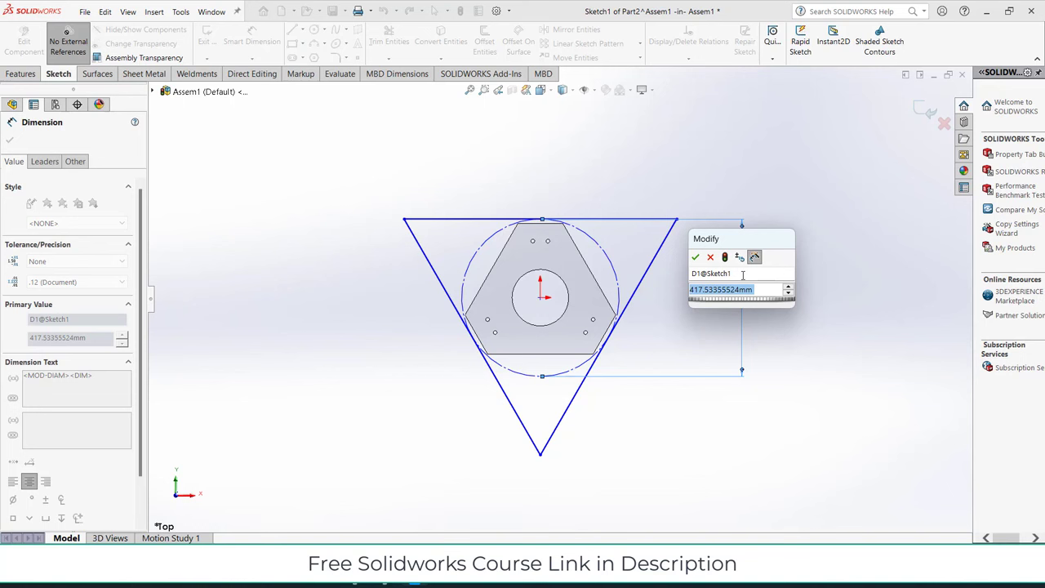
text(500)
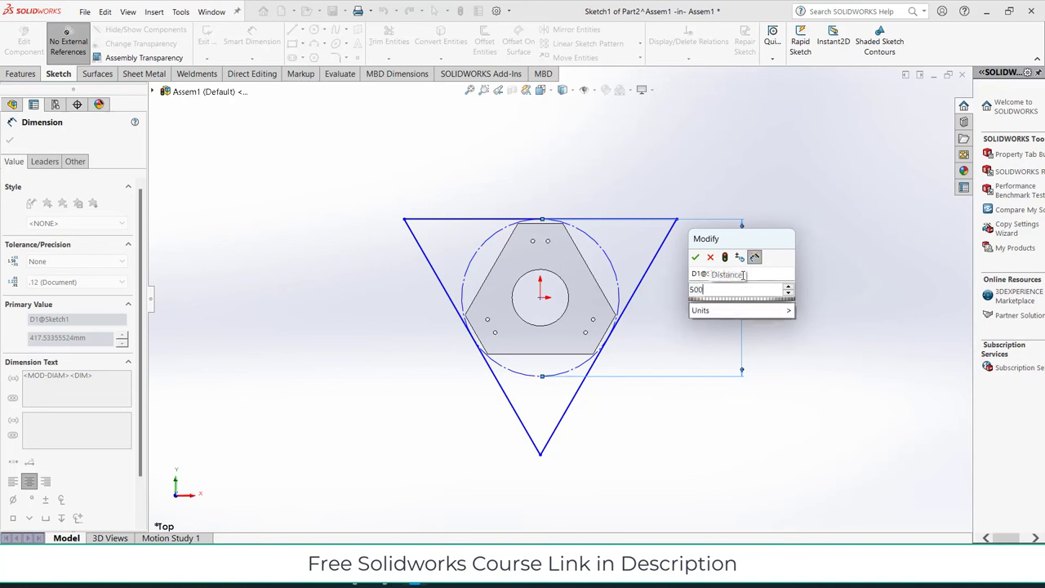
key(Return)
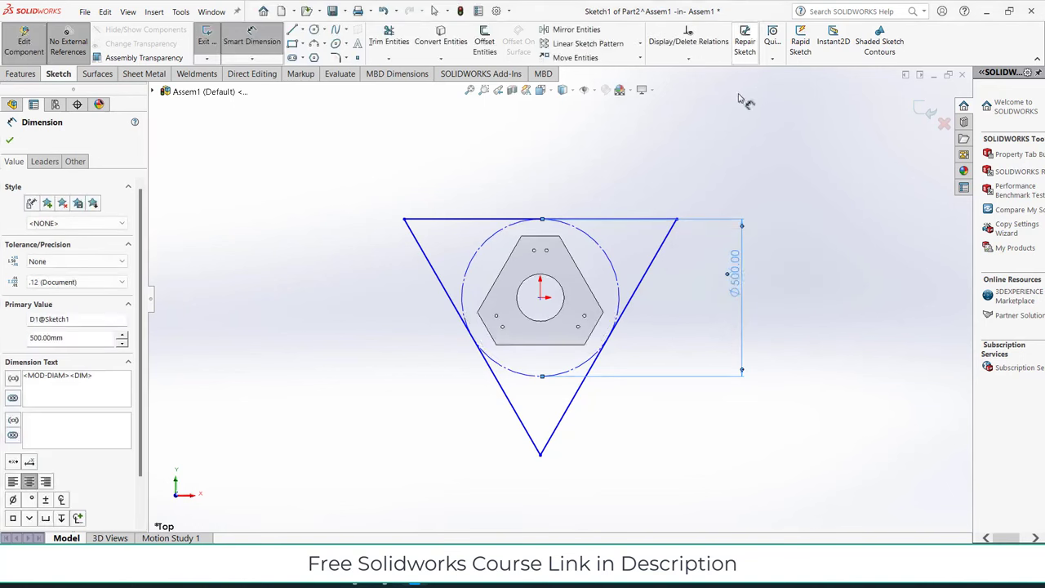
click(789, 258)
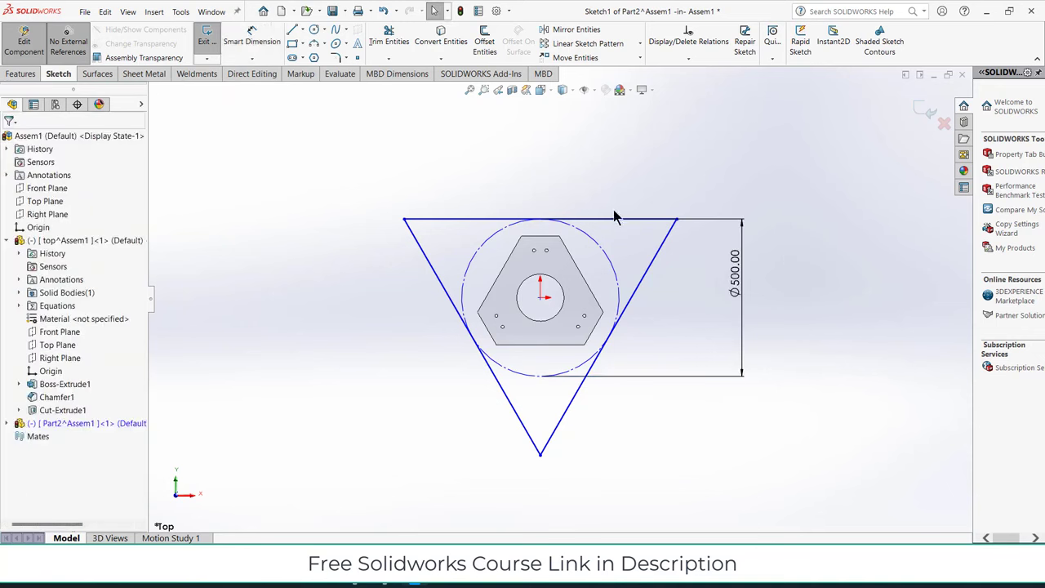
Step: Make the triangle's top edge horizontal and the circle centre coincident with the origin
click(615, 219)
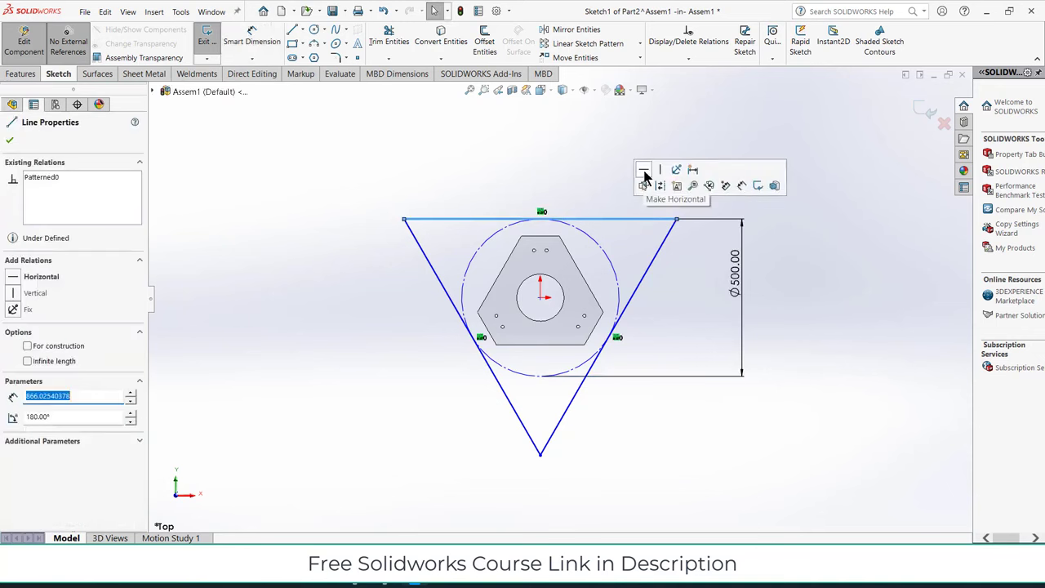
click(645, 175)
click(789, 292)
click(540, 297)
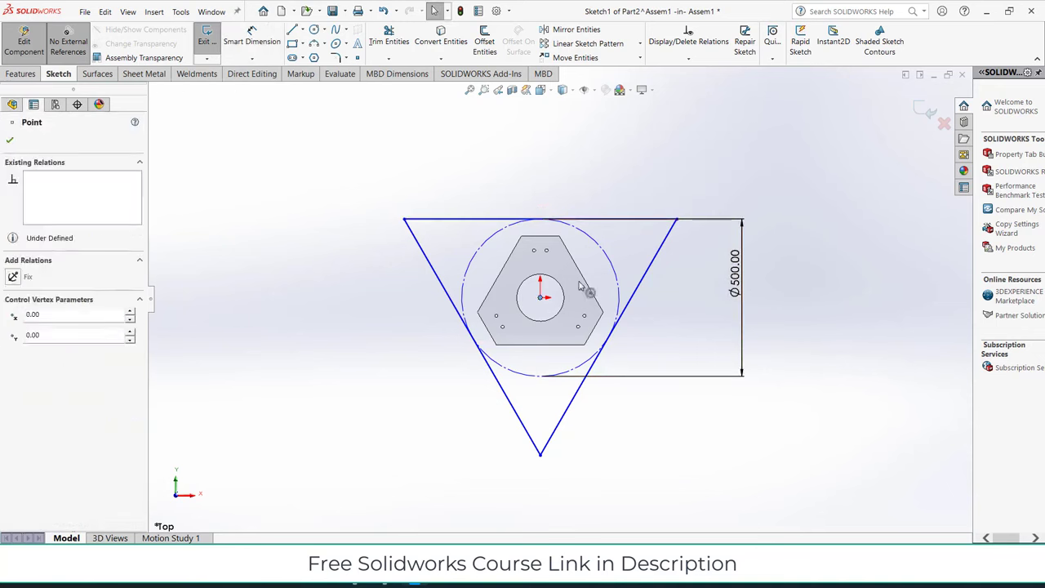
drag(580, 286, 616, 287)
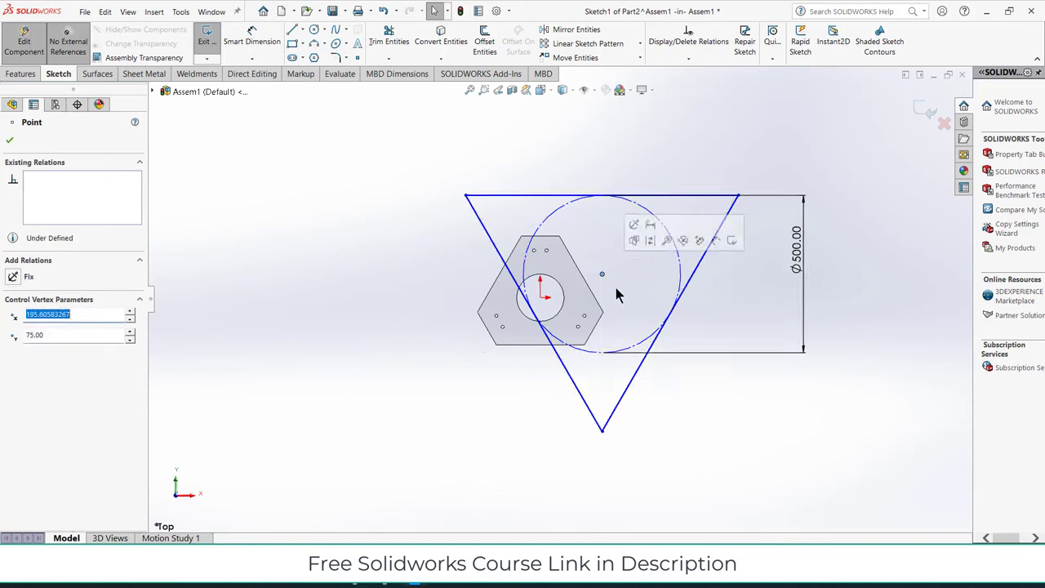
ctrl+click(539, 297)
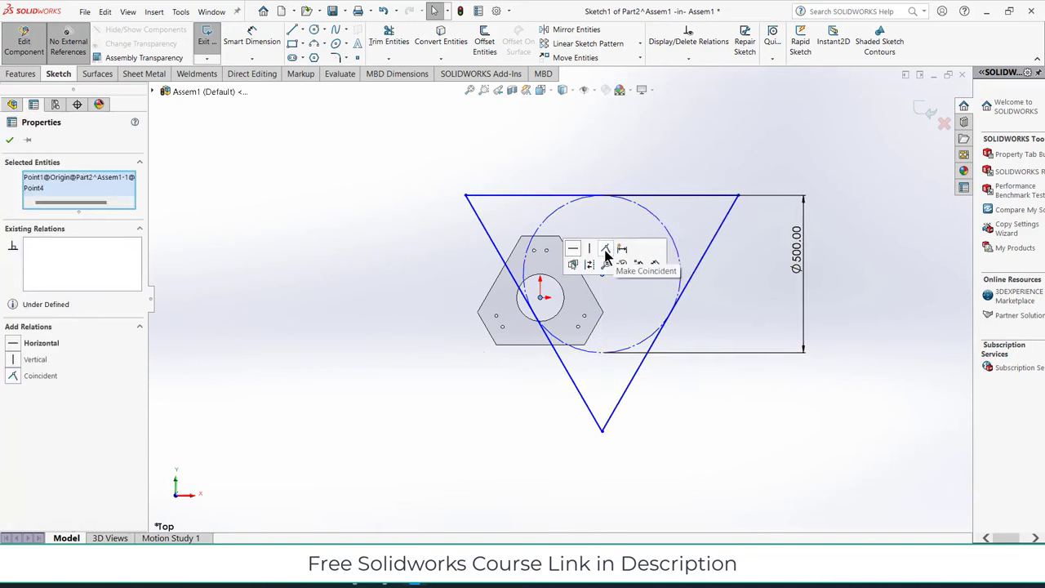
click(605, 250)
click(561, 402)
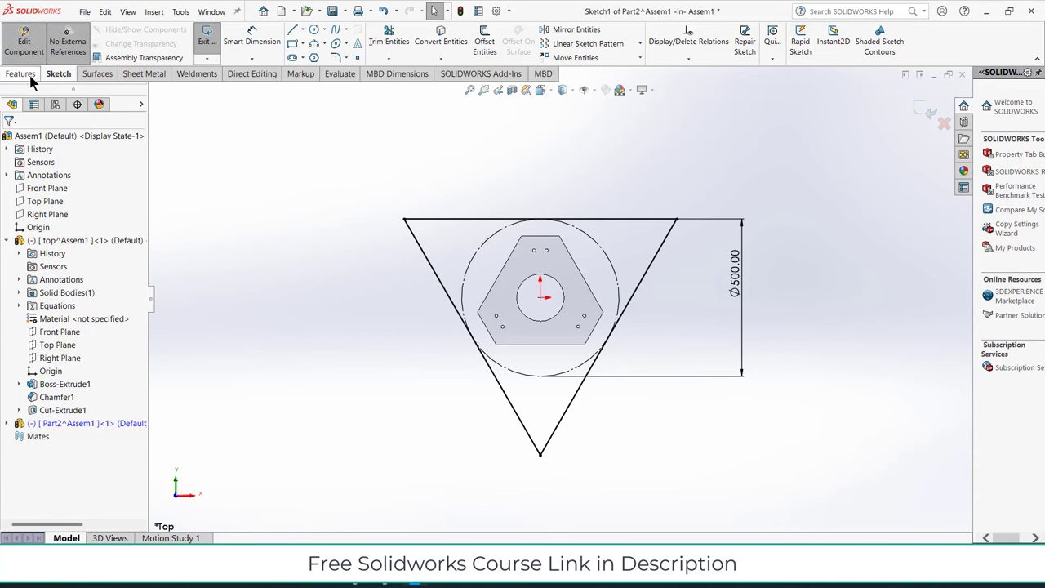
Step: Add an R150 circle centred on the origin inside the triangle sketch
click(21, 73)
click(212, 41)
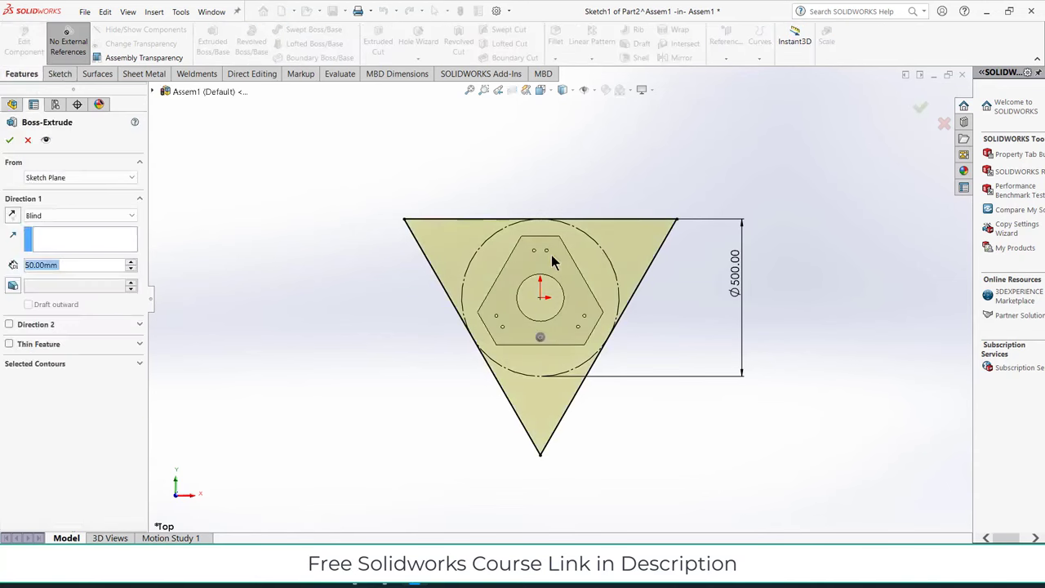
click(29, 139)
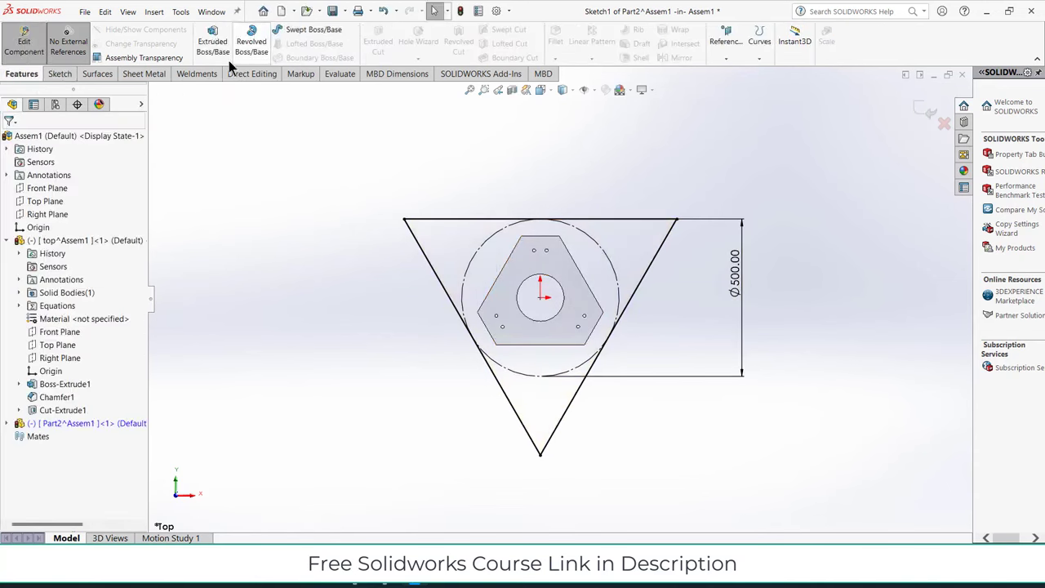
click(70, 71)
click(315, 31)
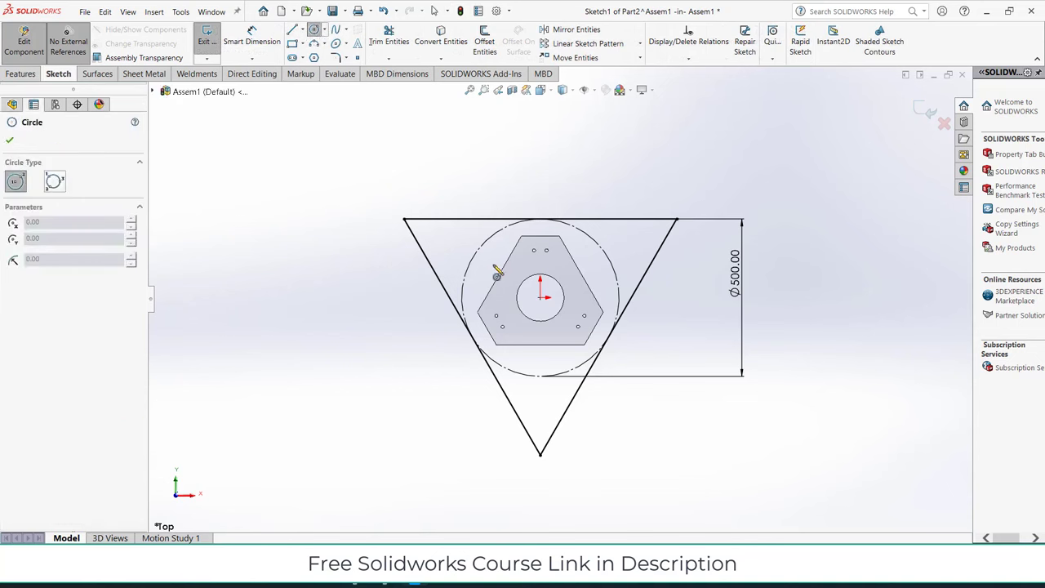
click(540, 297)
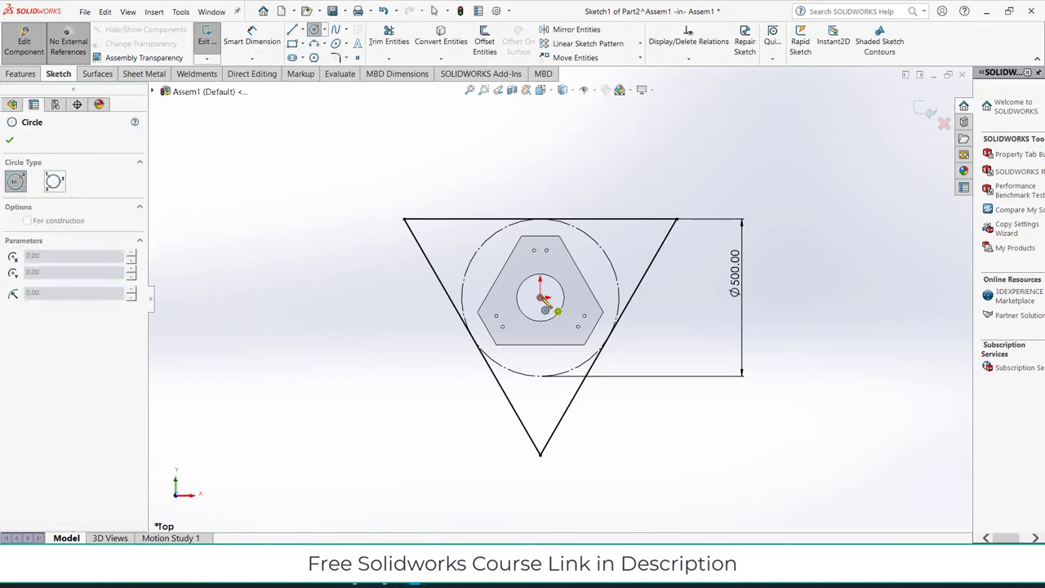
click(584, 282)
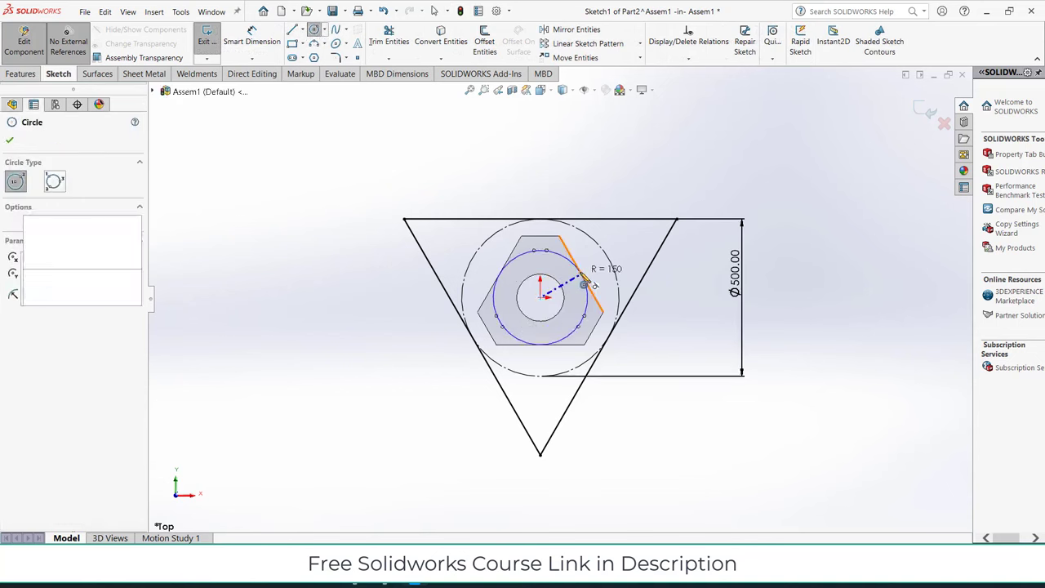
click(86, 52)
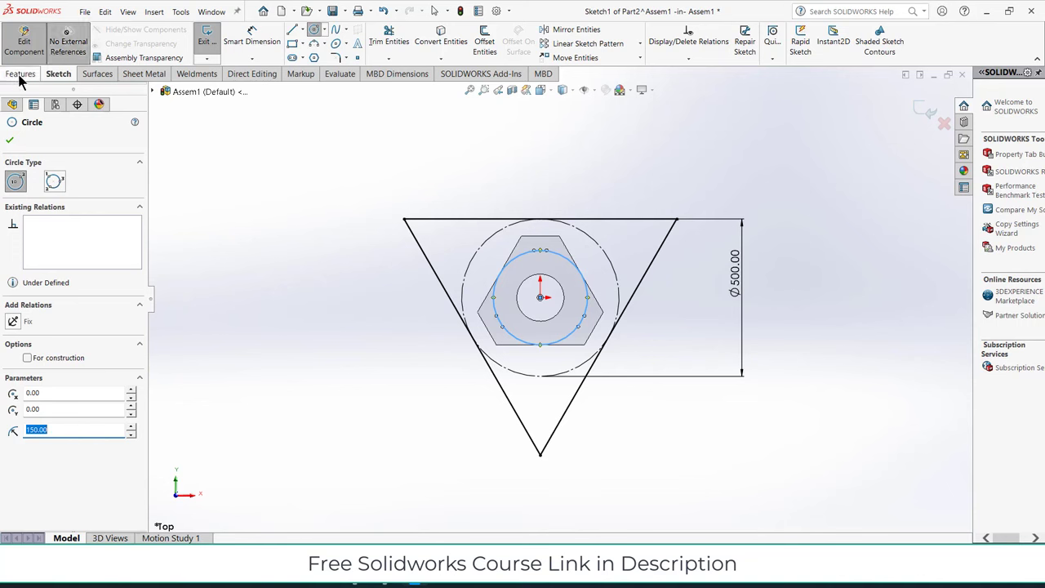
Step: Extrude the sketch 50 mm into a solid plate with a central hole
click(20, 74)
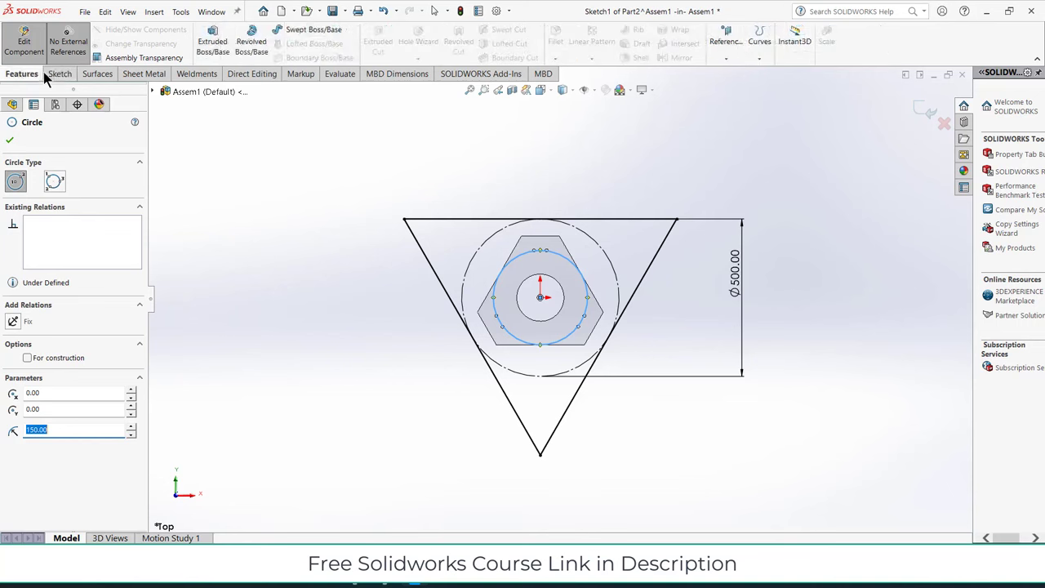
click(216, 37)
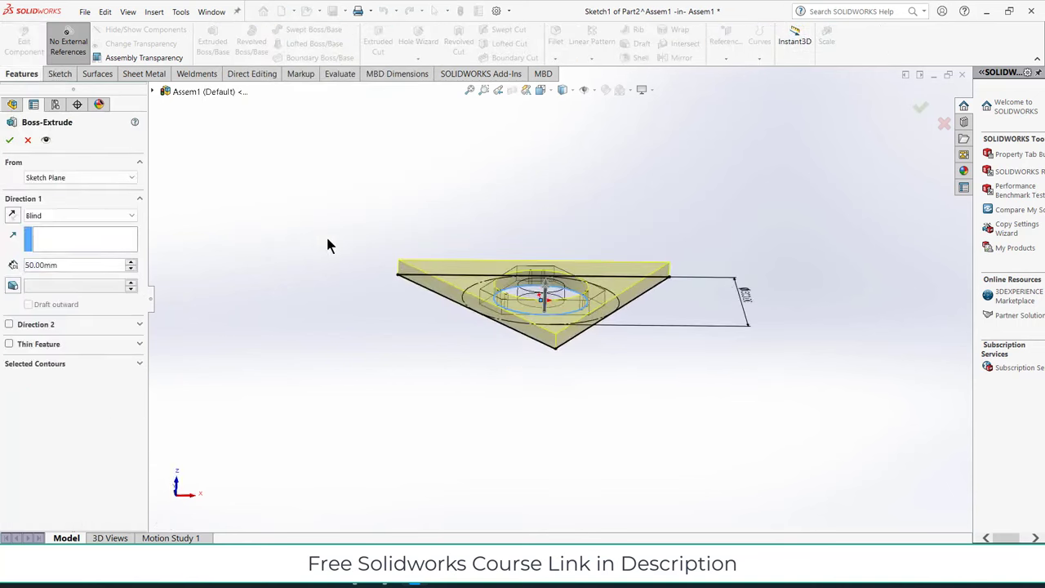
click(9, 140)
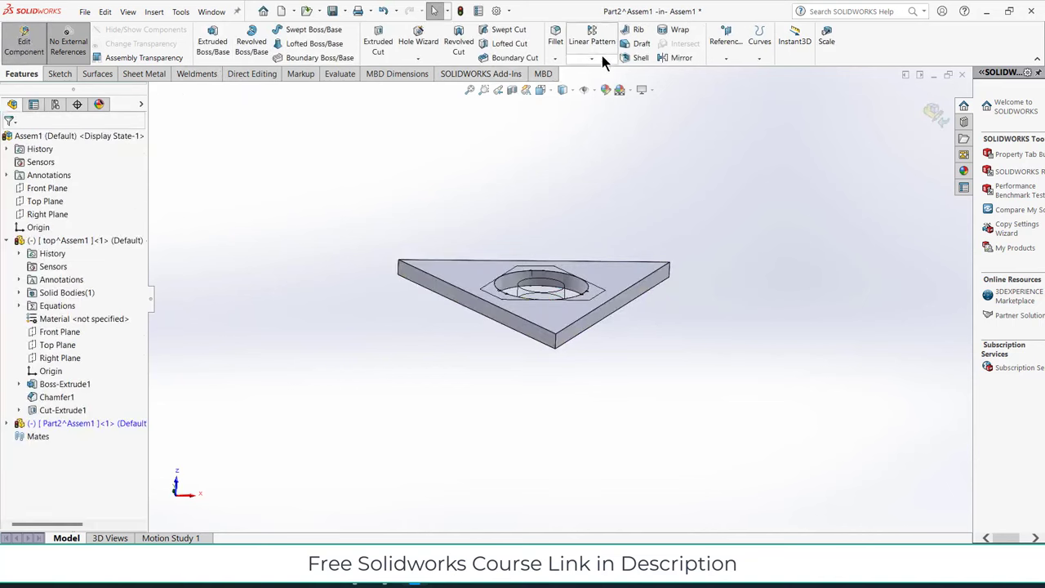
Step: Start a chamfer on the plate's three vertical corner edges
click(557, 59)
click(571, 86)
click(555, 343)
middle_drag(555, 343, 448, 322)
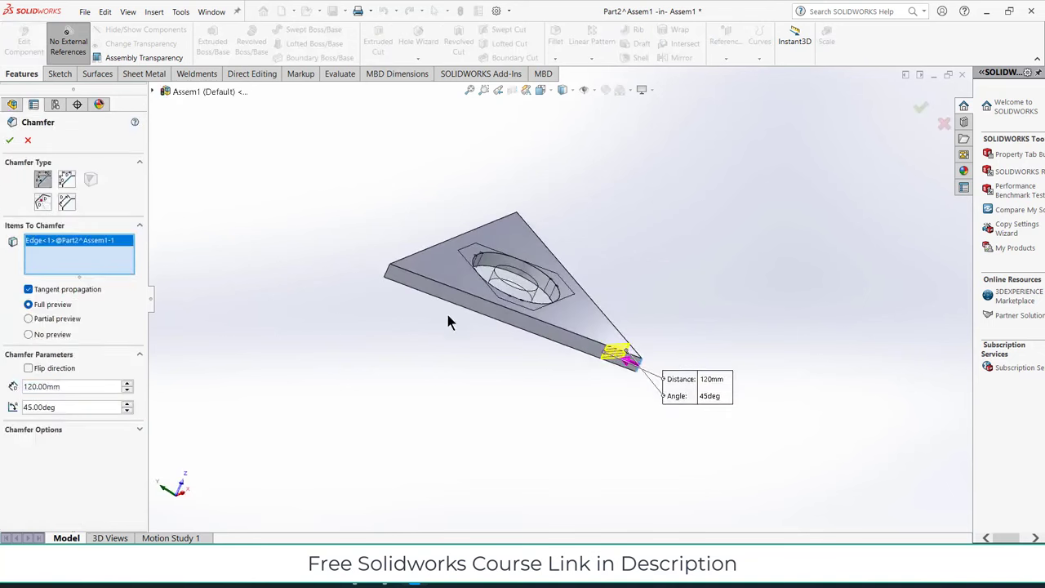
click(387, 275)
mouse_move(387, 275)
middle_down()
mouse_move(411, 233)
mouse_move(433, 270)
mouse_move(682, 232)
middle_up()
click(681, 235)
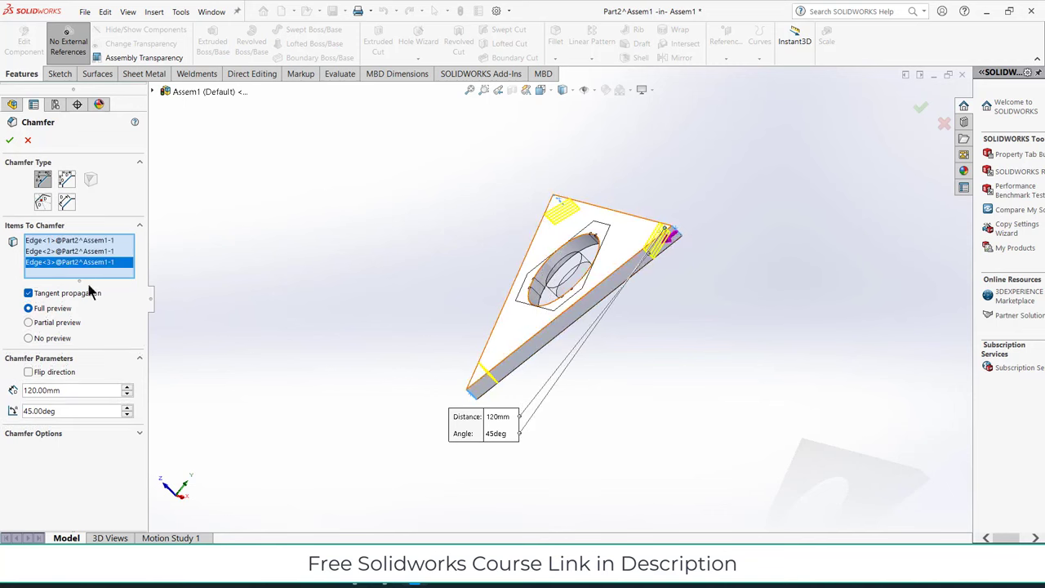
Step: Make the chamfer Distance-Distance Symmetric at 160 mm, removing the stray top face, in Top view
click(67, 179)
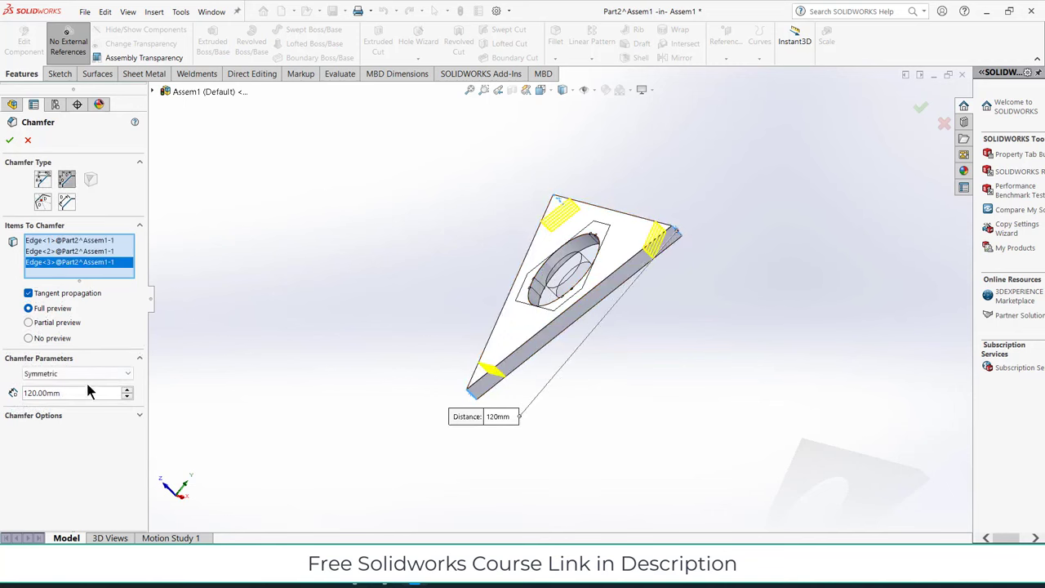
middle_drag(185, 376, 707, 327)
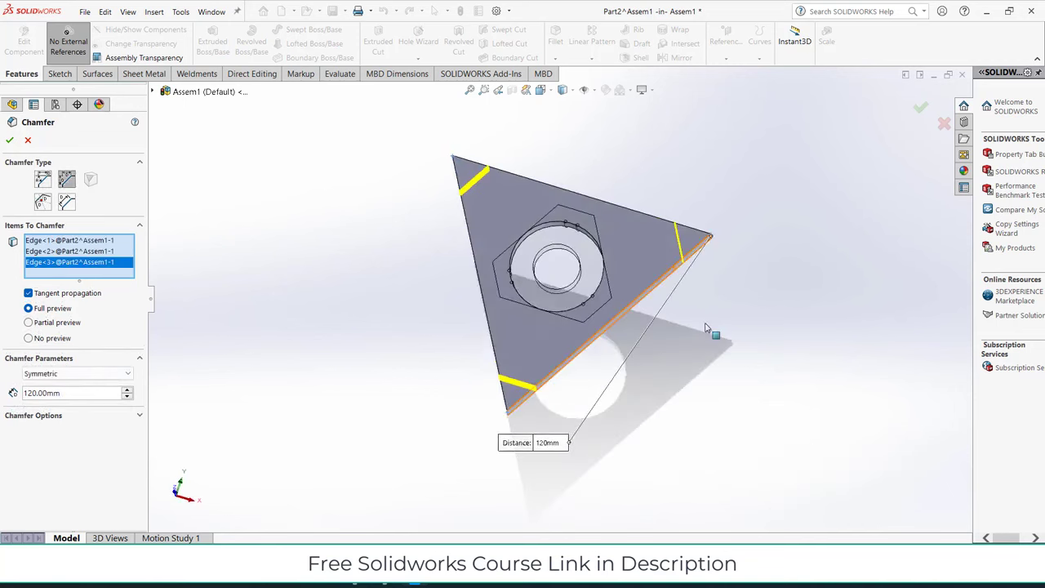
click(659, 292)
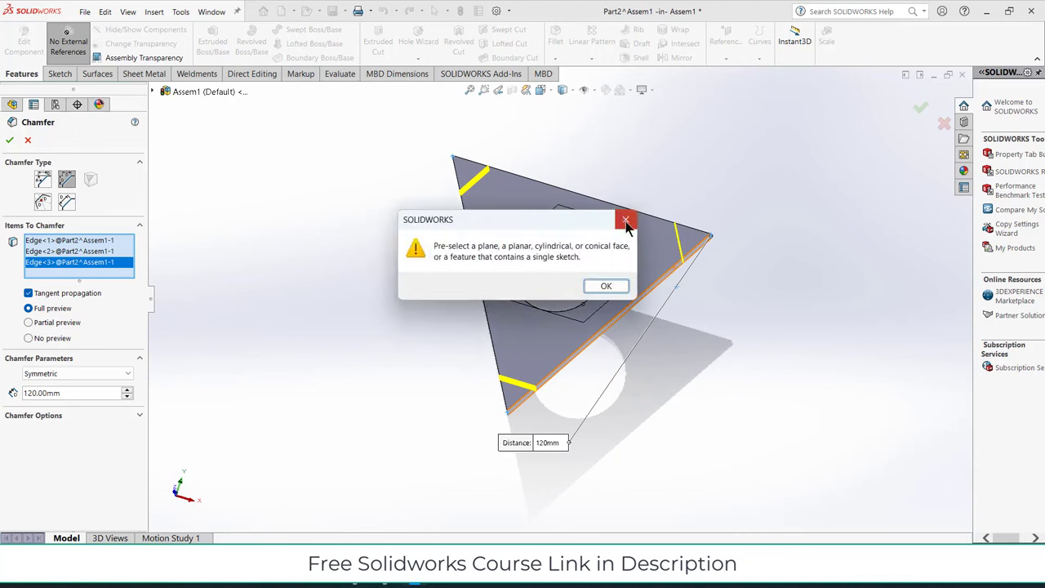
click(629, 213)
click(646, 247)
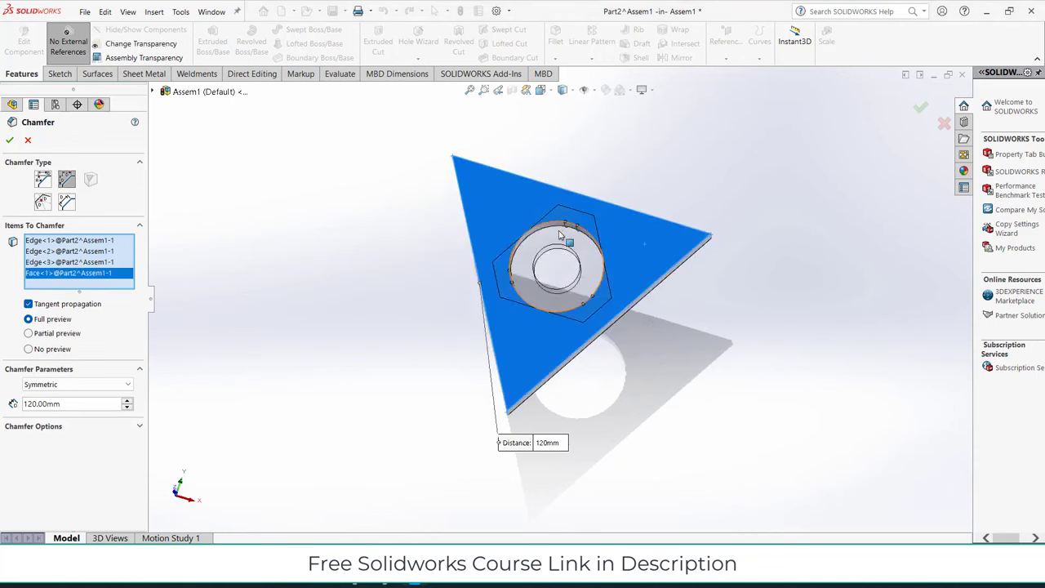
right_click(66, 272)
click(88, 292)
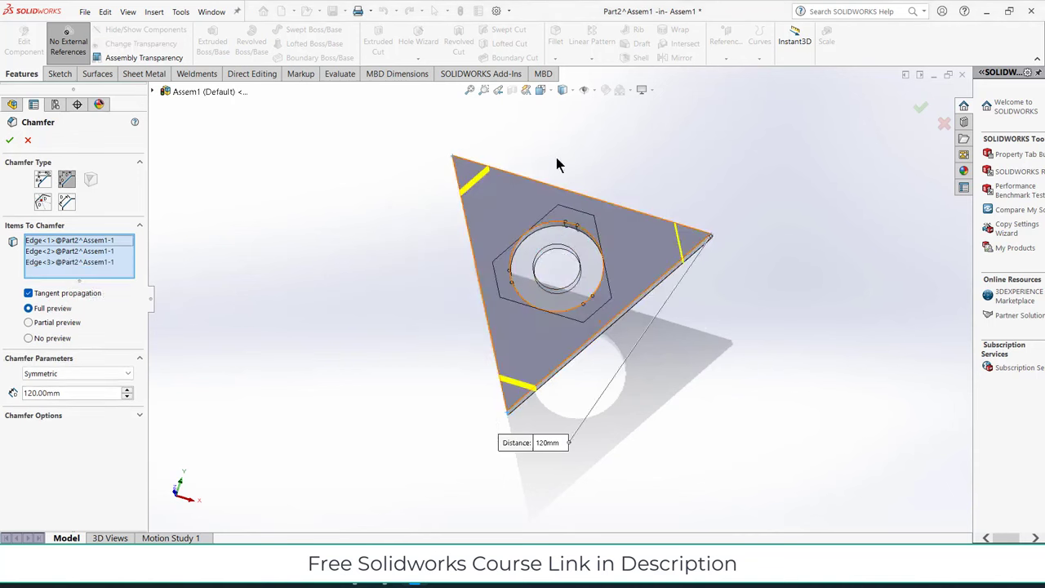
click(549, 90)
click(557, 120)
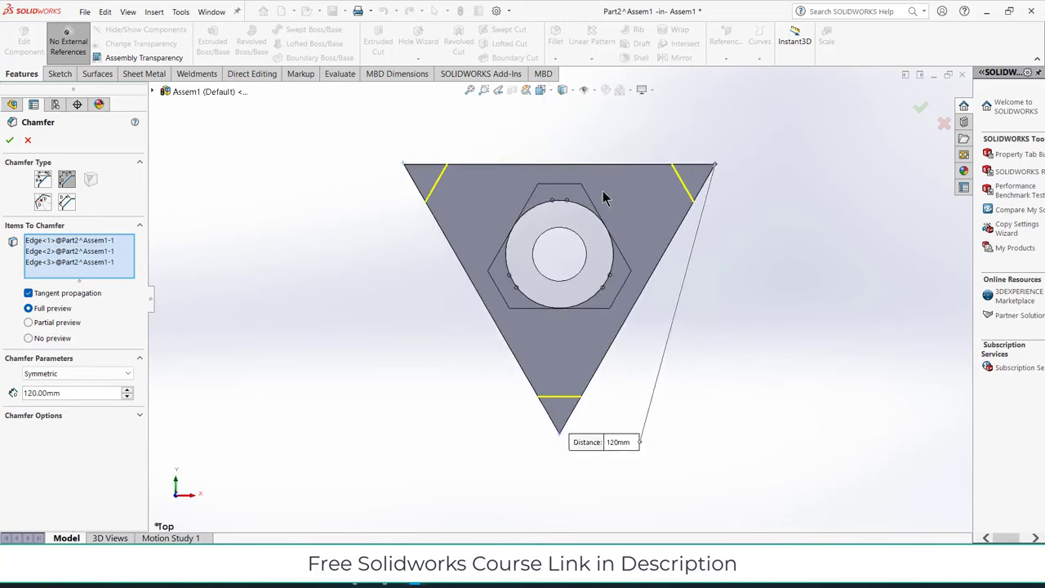
scroll(604, 194, down, 2)
scroll(96, 393, up, 1)
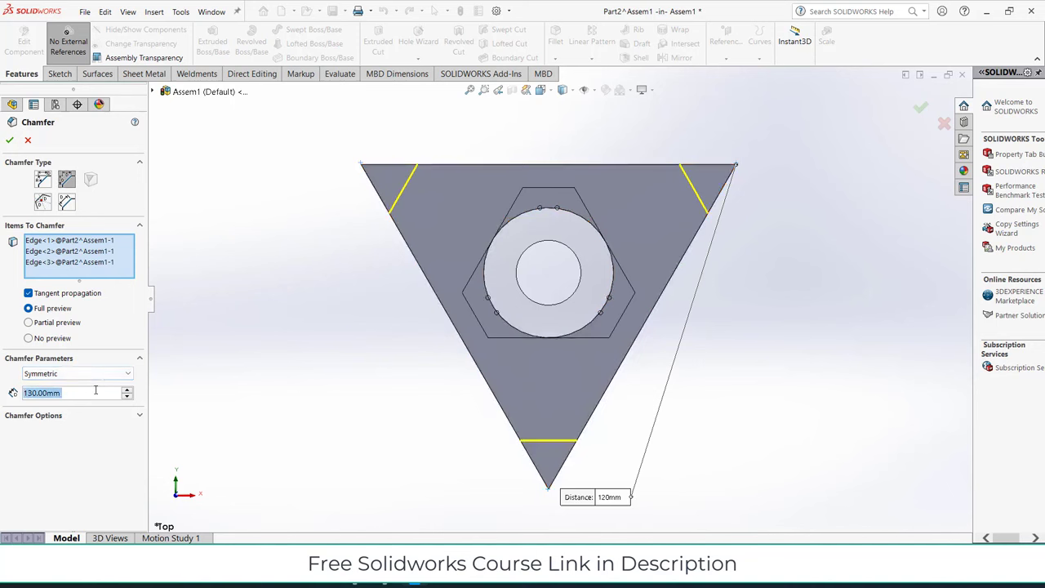
scroll(97, 394, up, 1)
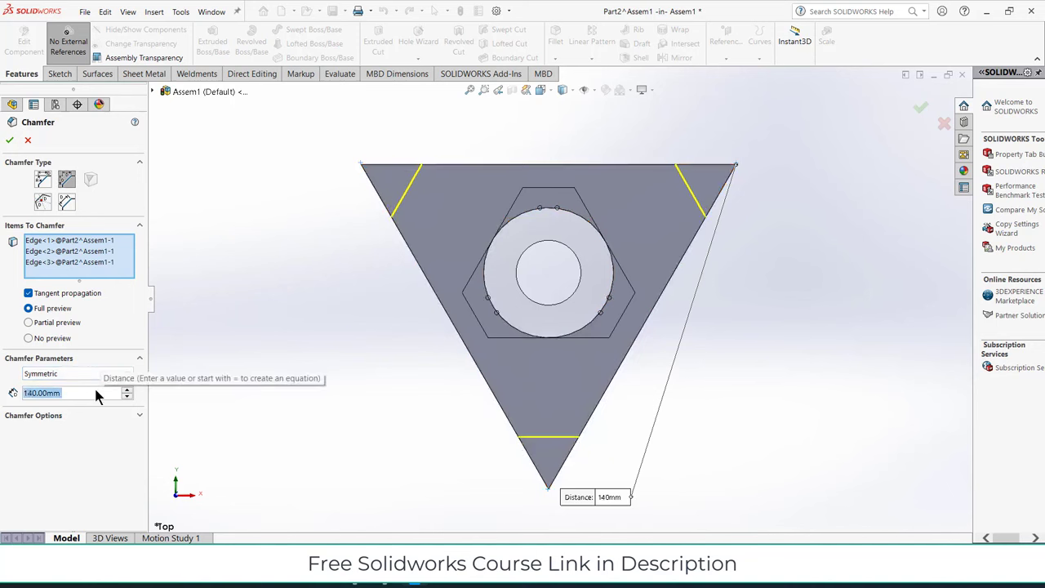
scroll(96, 394, up, 2)
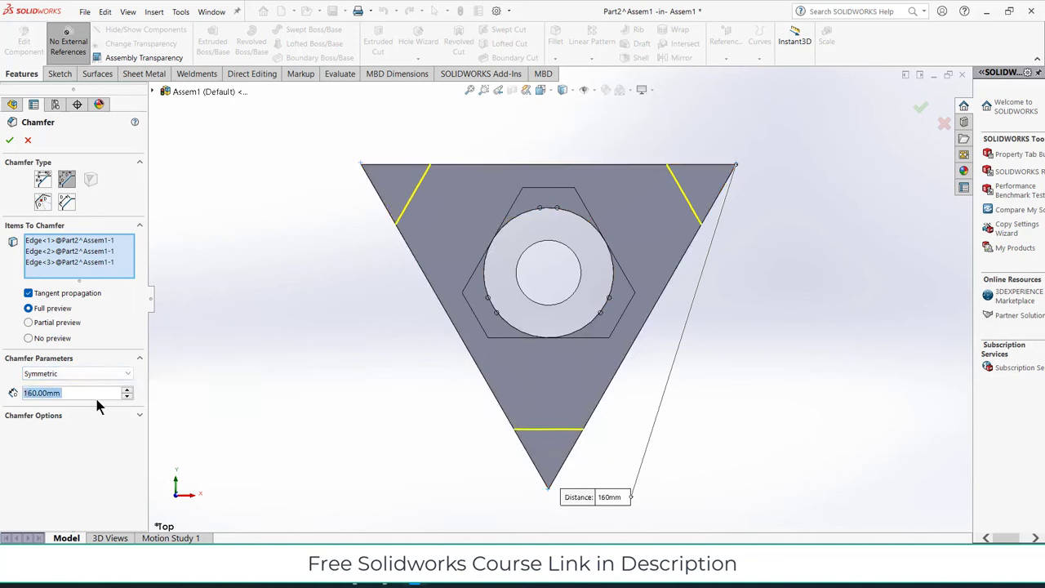
Step: Accept the 160 mm chamfer and begin a new sketch on the plate
click(9, 139)
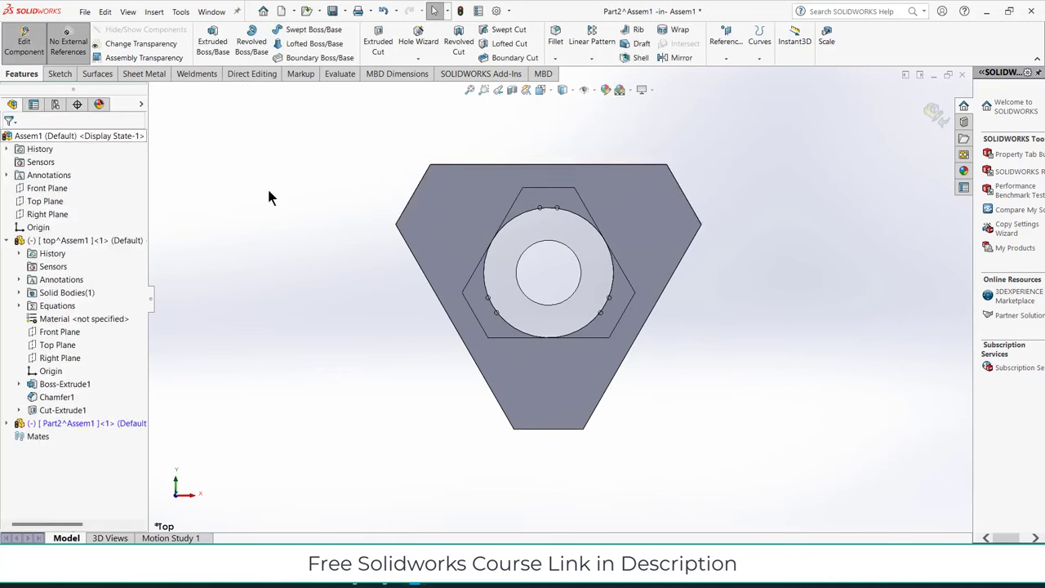
click(61, 74)
click(680, 202)
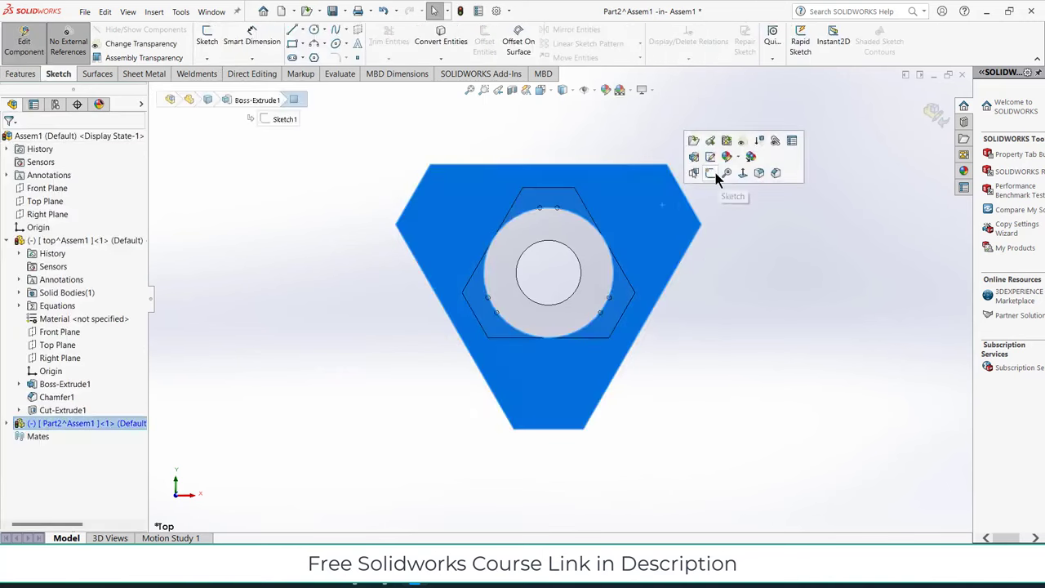
Step: Draw a construction centerline from the plate centre to the upper-right corner
click(303, 31)
click(327, 54)
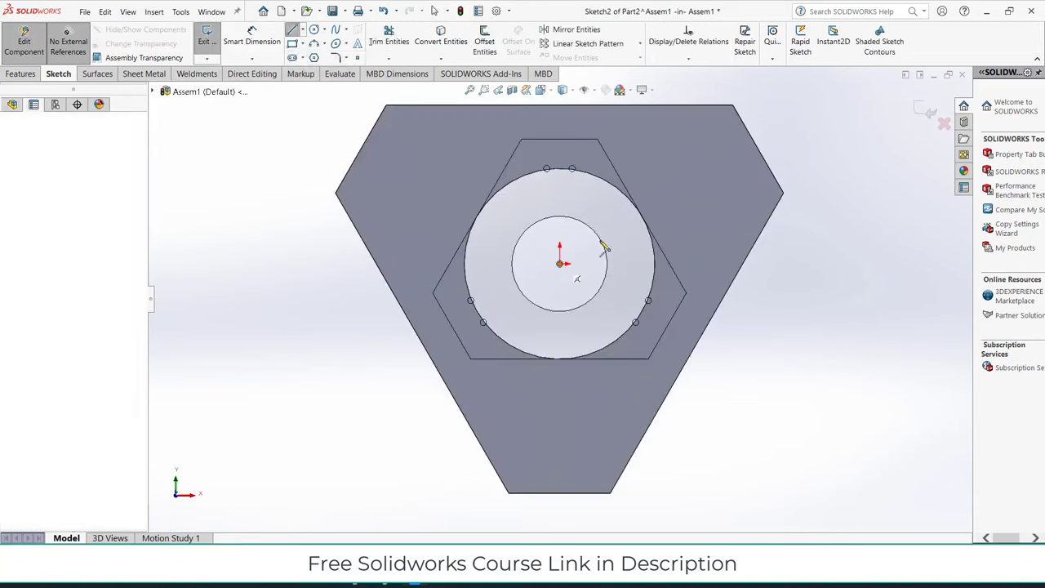
click(559, 263)
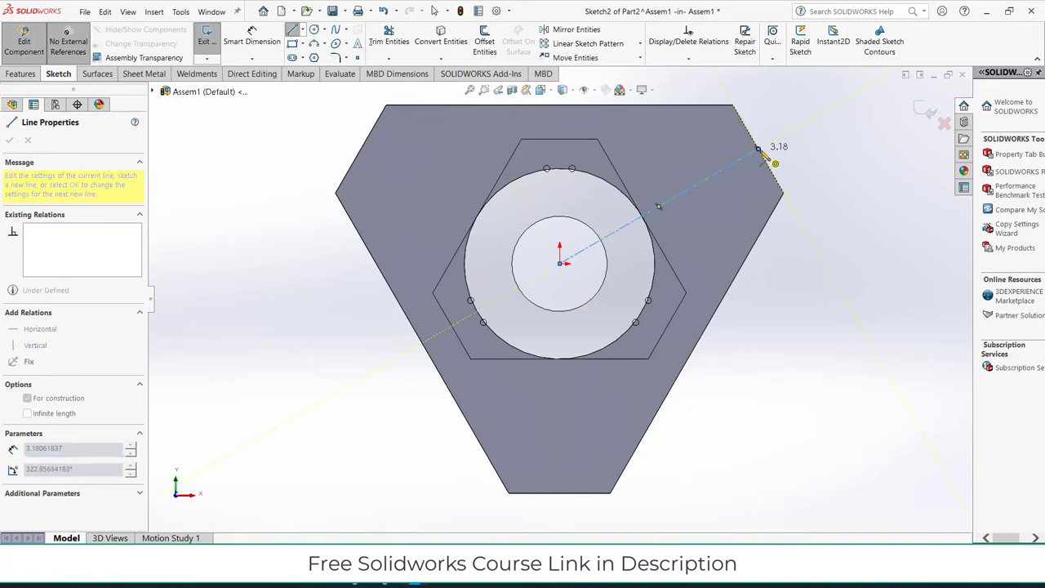
click(758, 151)
key(Escape)
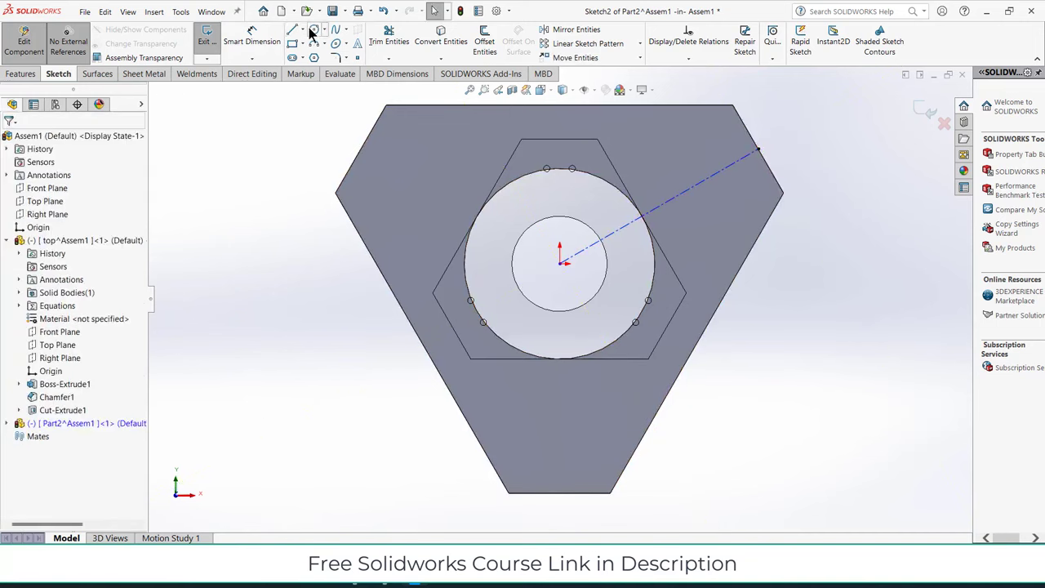
Step: Draw a second construction centerline from the plate centre straight down to the bottom edge
click(302, 30)
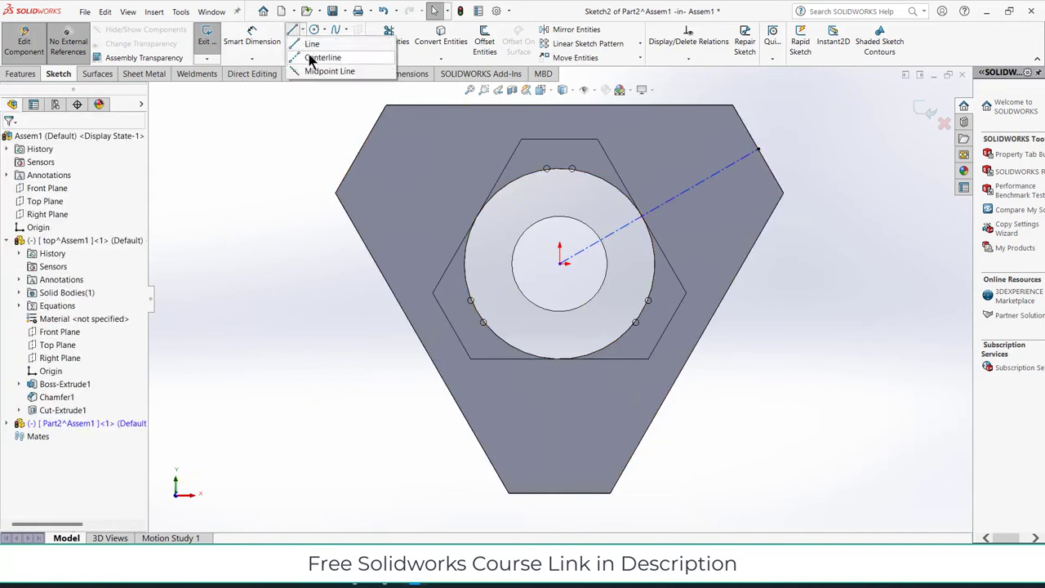
click(310, 58)
click(559, 263)
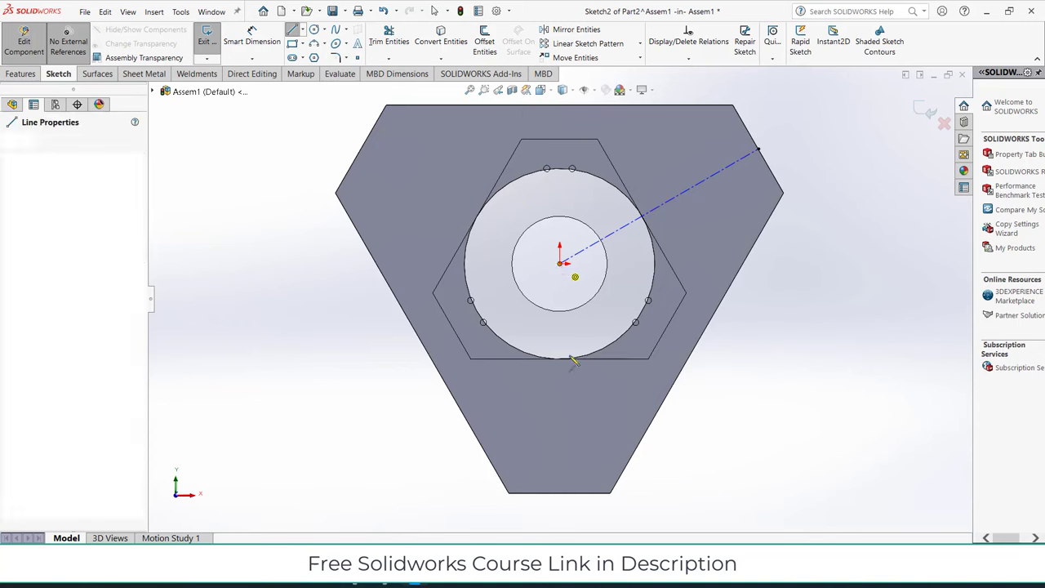
click(559, 493)
key(Escape)
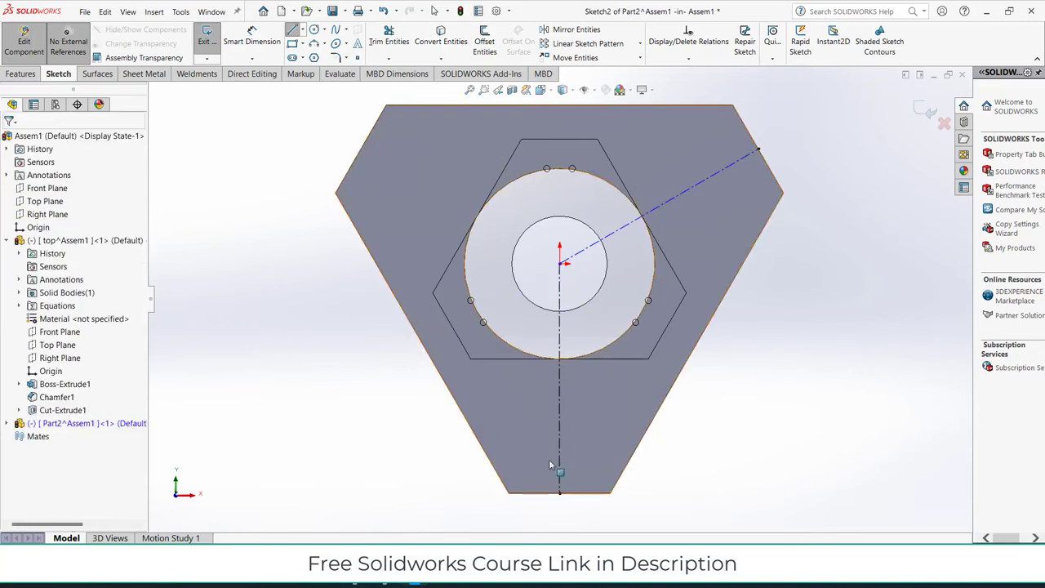
click(314, 31)
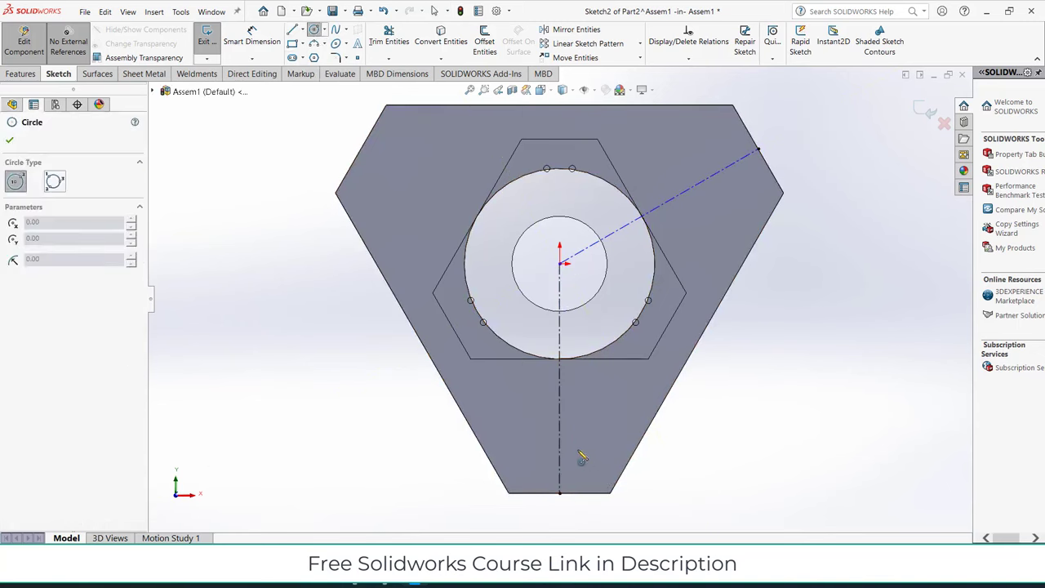
Step: Draw a small circle near the bottom and give it a 10 mm diameter
click(578, 452)
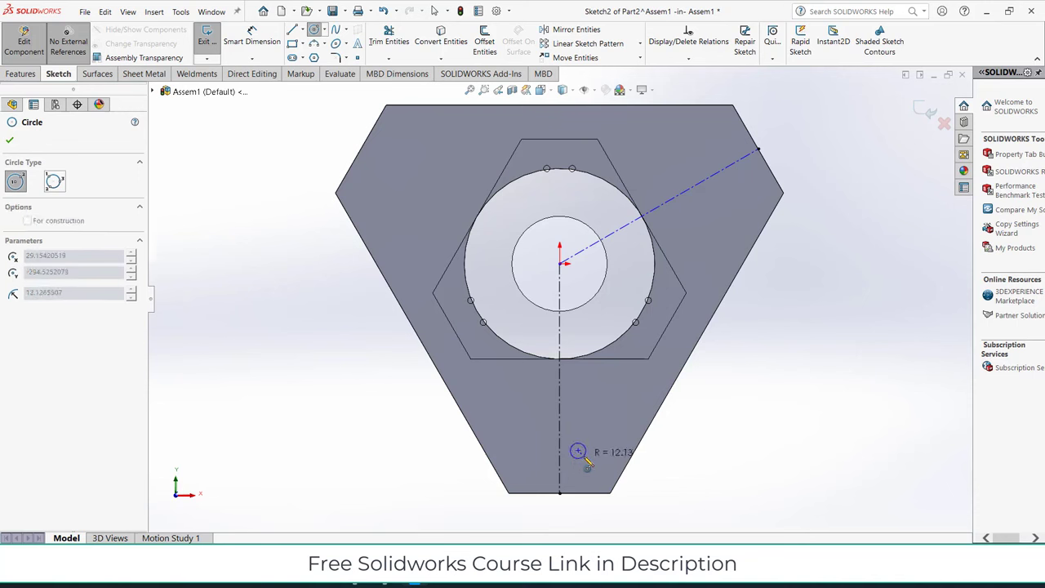
click(586, 458)
key(Escape)
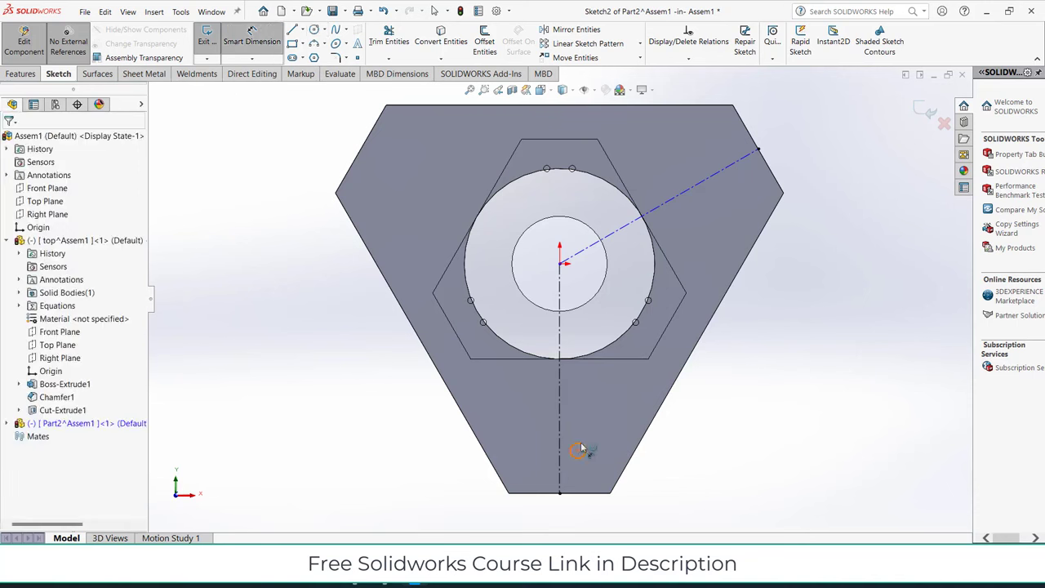
click(582, 447)
click(752, 447)
text(10)
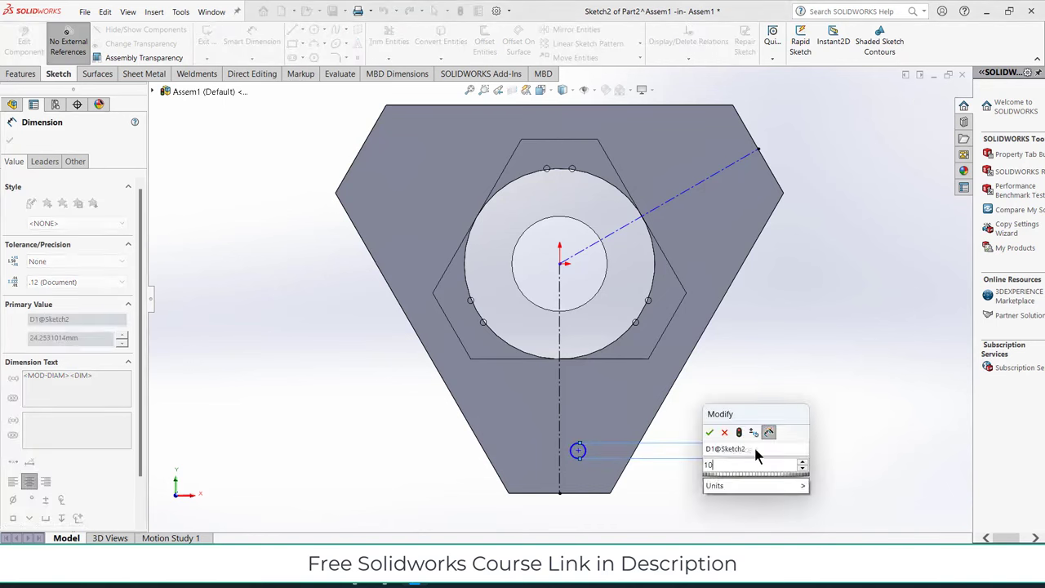
key(Return)
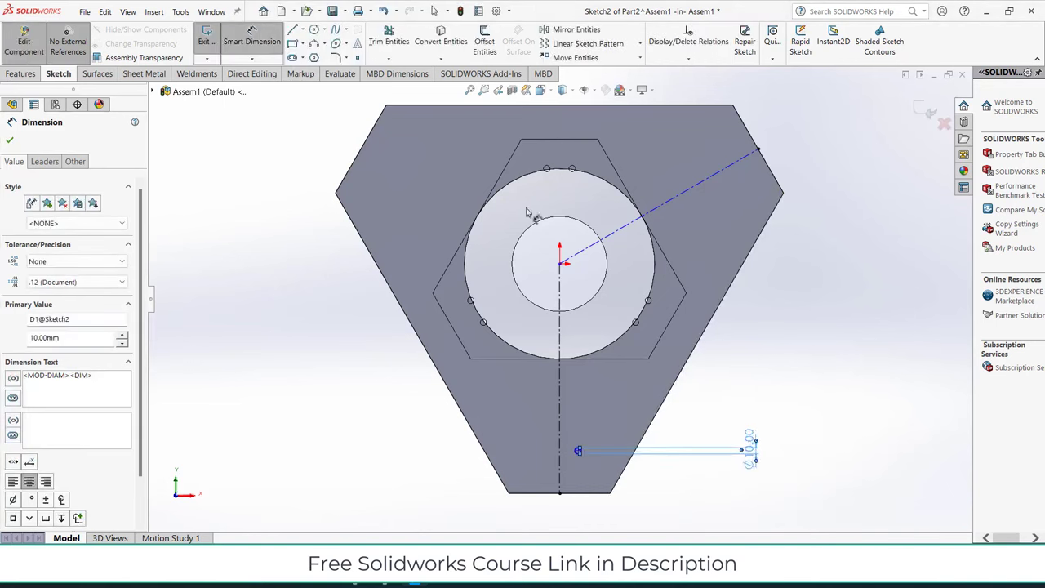
Step: Dimension the circle's centre 300 mm vertically below the plate centre
click(578, 451)
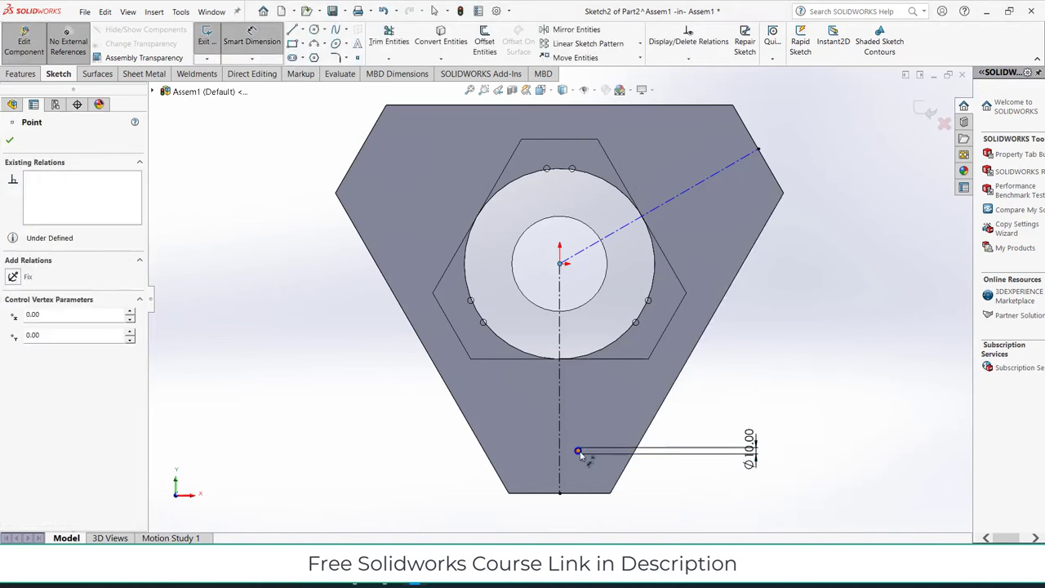
click(561, 263)
click(805, 425)
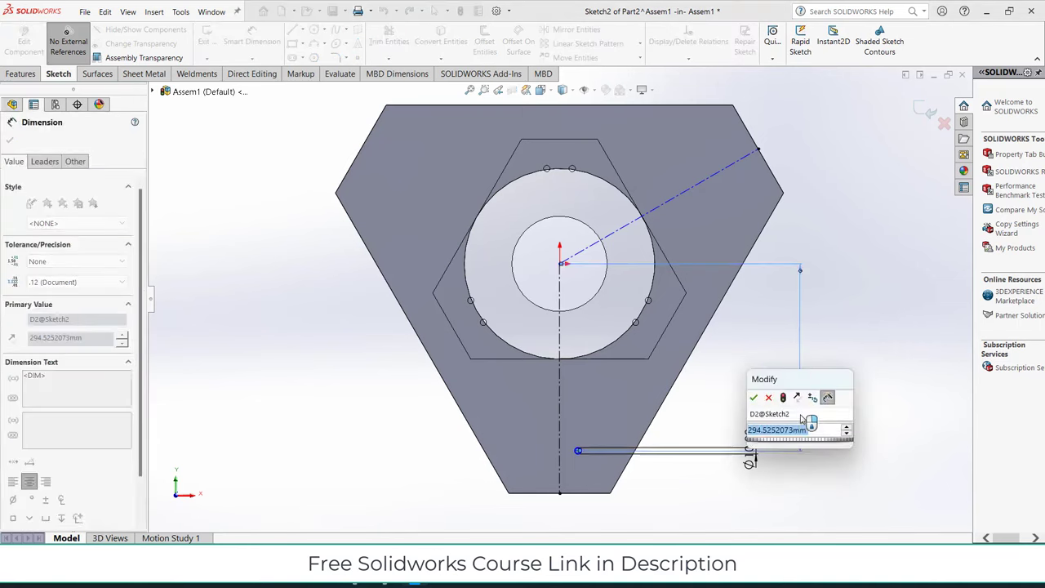
text(300)
key(Return)
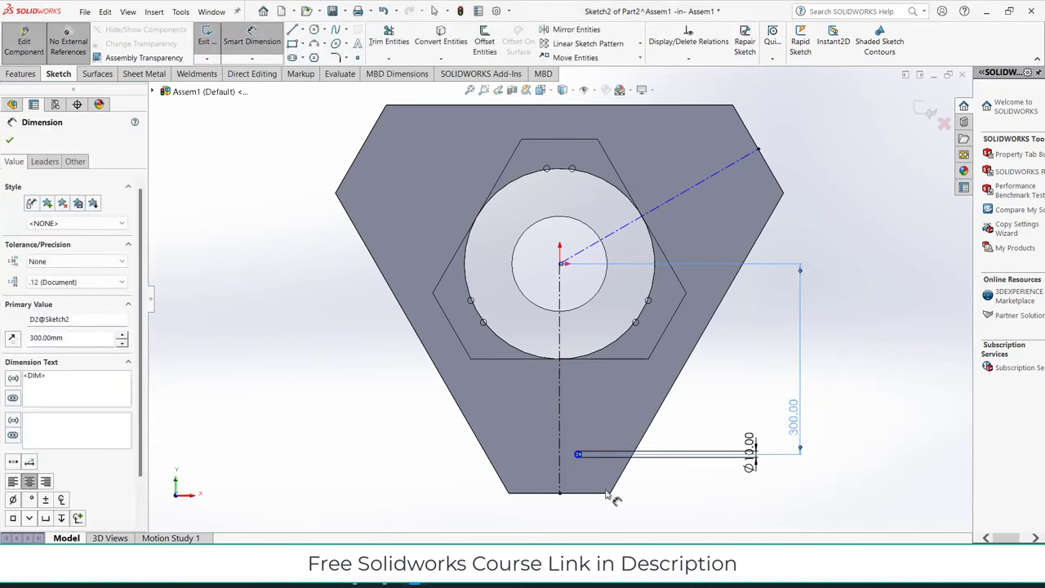
Step: Dimension the circle 30 mm to the right of the vertical centerline
scroll(560, 513, up, 2)
scroll(561, 513, up, 1)
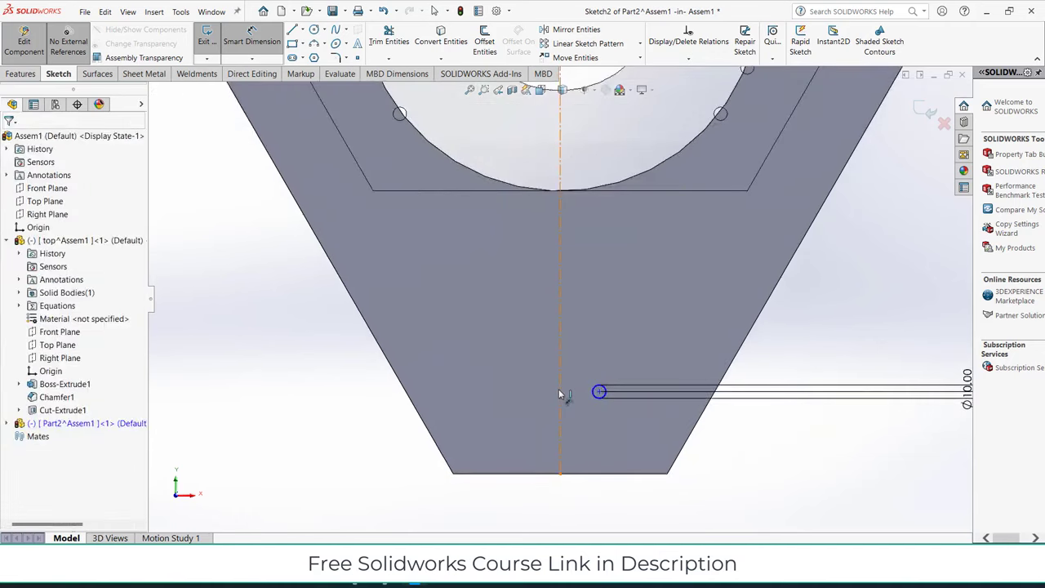
click(562, 397)
click(600, 395)
click(590, 353)
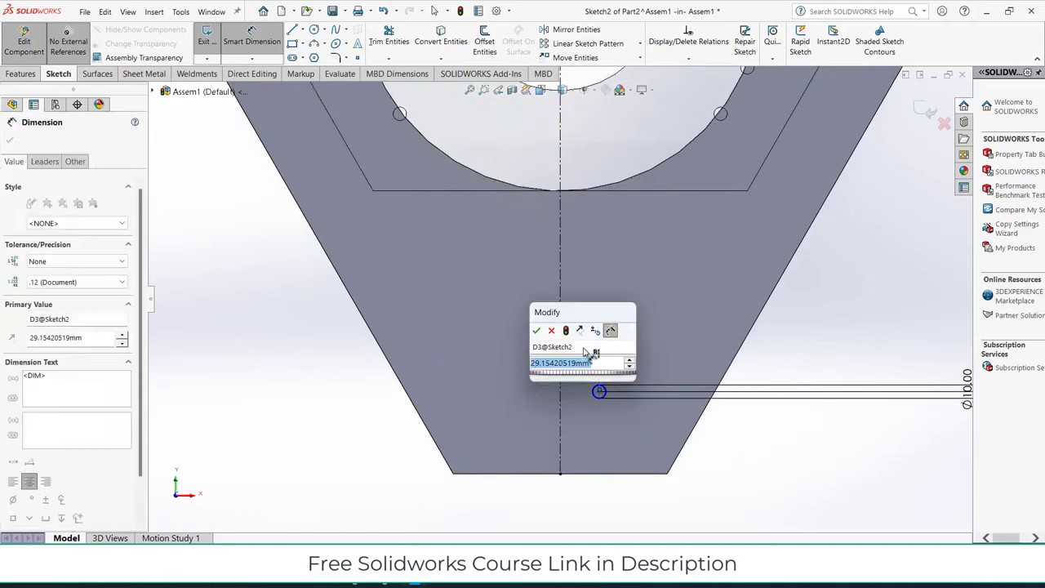
text(20)
key(Return)
key(z)
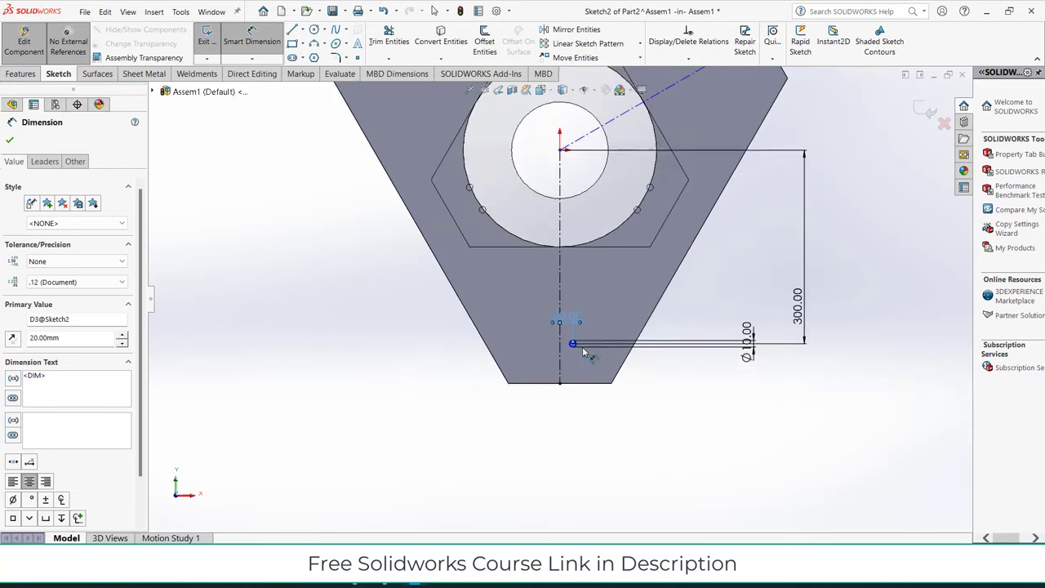
scroll(584, 333, up, 1)
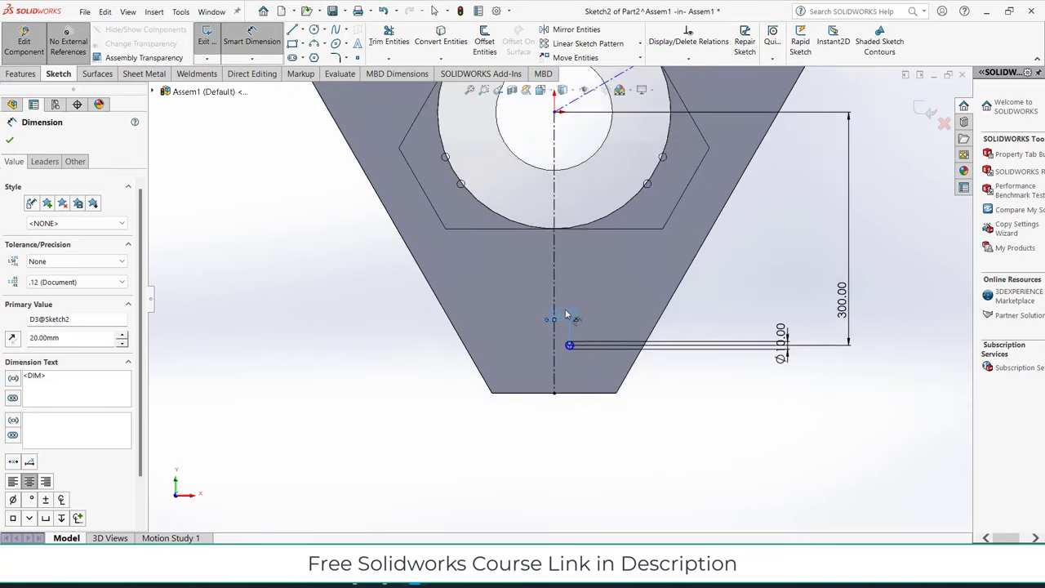
double_click(565, 314)
text(30)
key(Return)
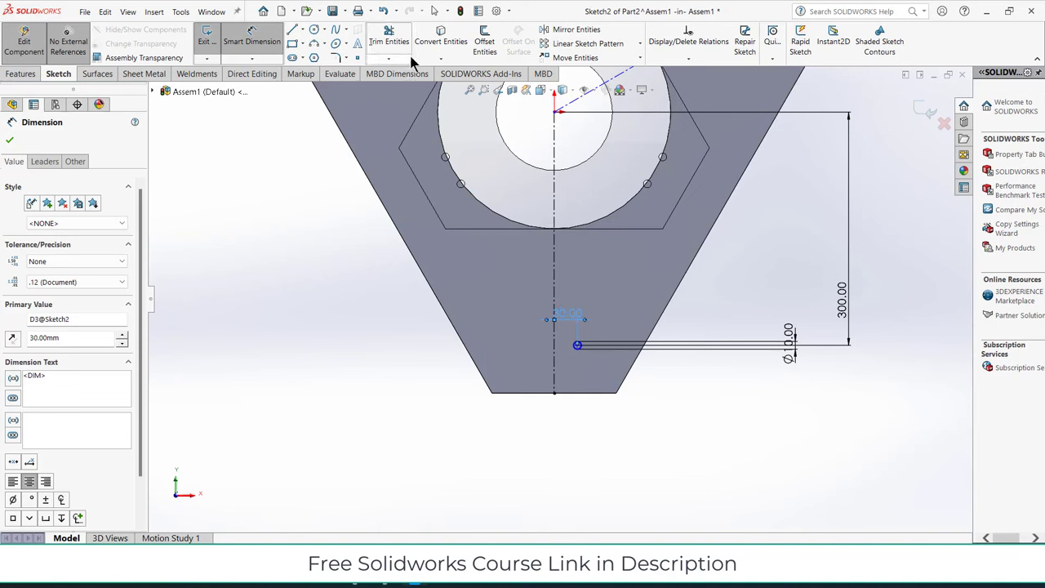
Step: Mirror the Ø10 circle about the vertical centerline (Line3) to its left side
key(Escape)
click(576, 29)
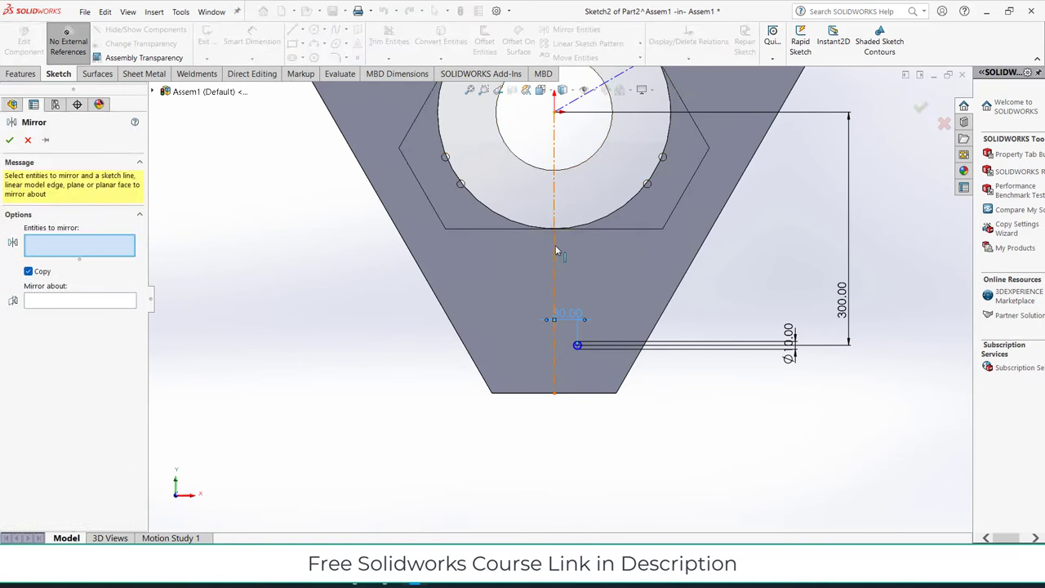
click(555, 246)
right_click(84, 238)
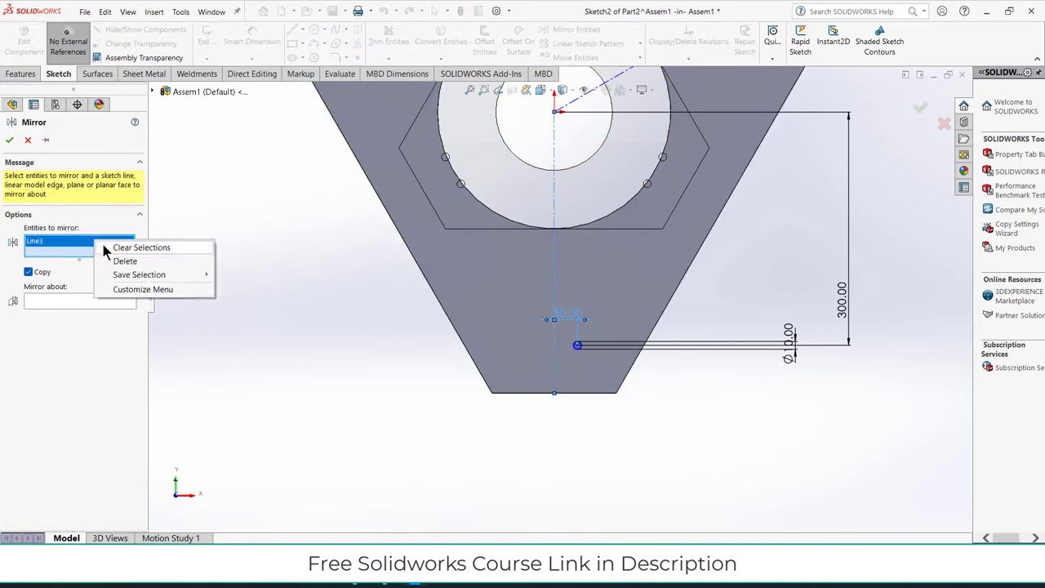
click(101, 242)
click(99, 299)
click(554, 274)
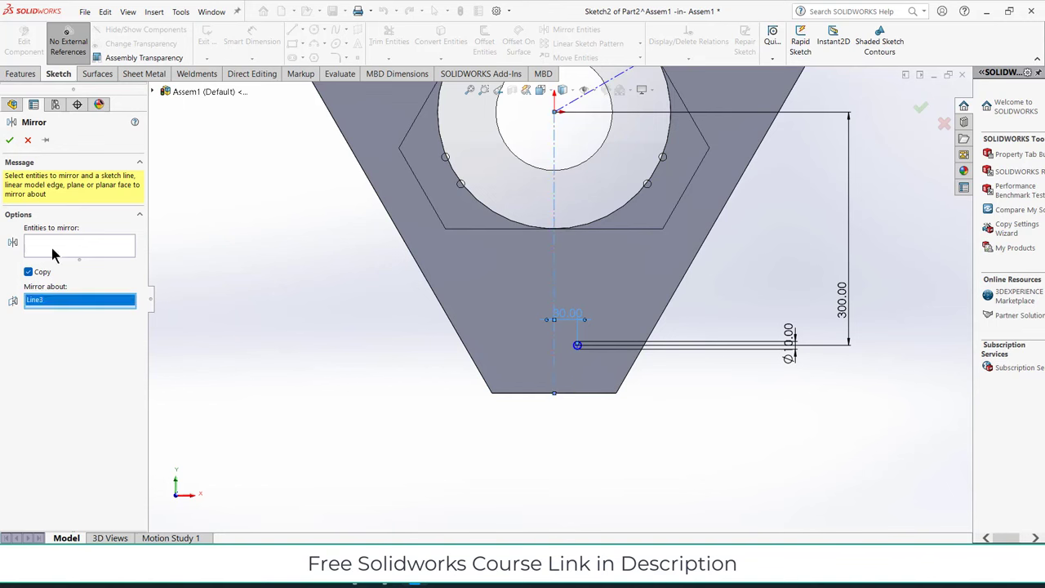
click(575, 347)
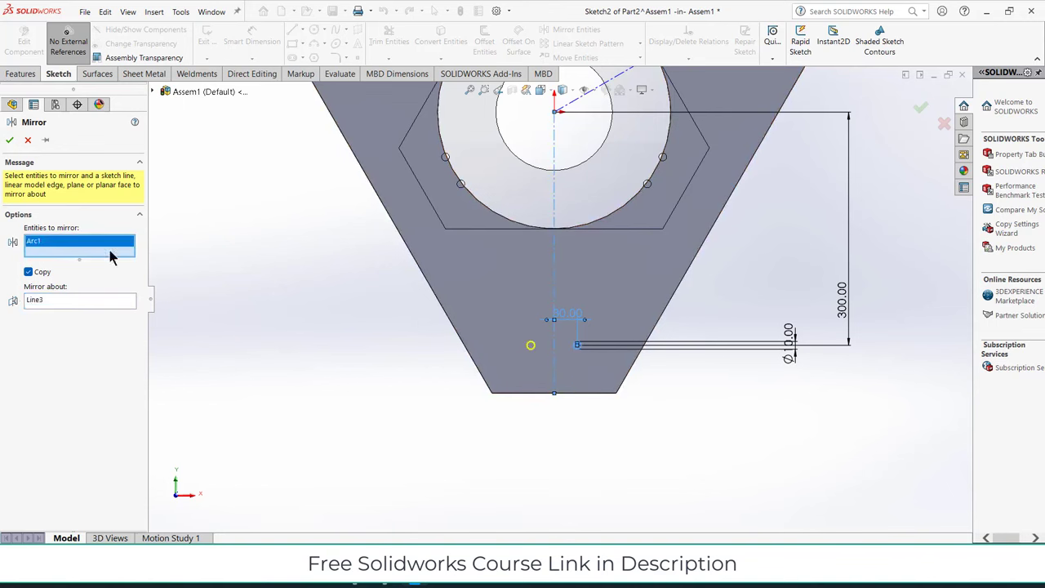
click(8, 140)
scroll(569, 151, up, 3)
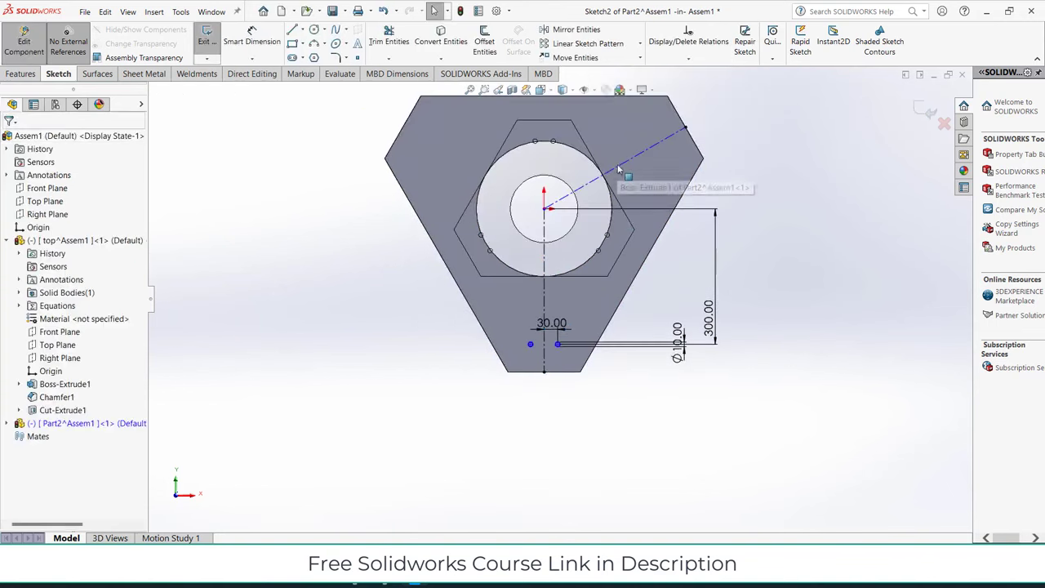
Step: Start a circular sketch pattern centred on the plate centre with the small circle selected
click(640, 44)
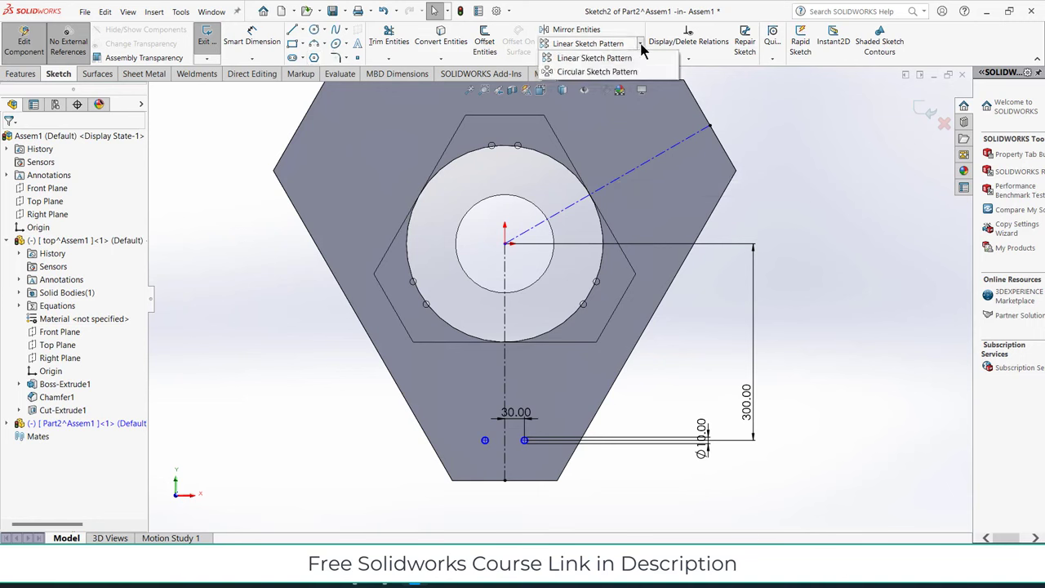
click(604, 72)
click(72, 182)
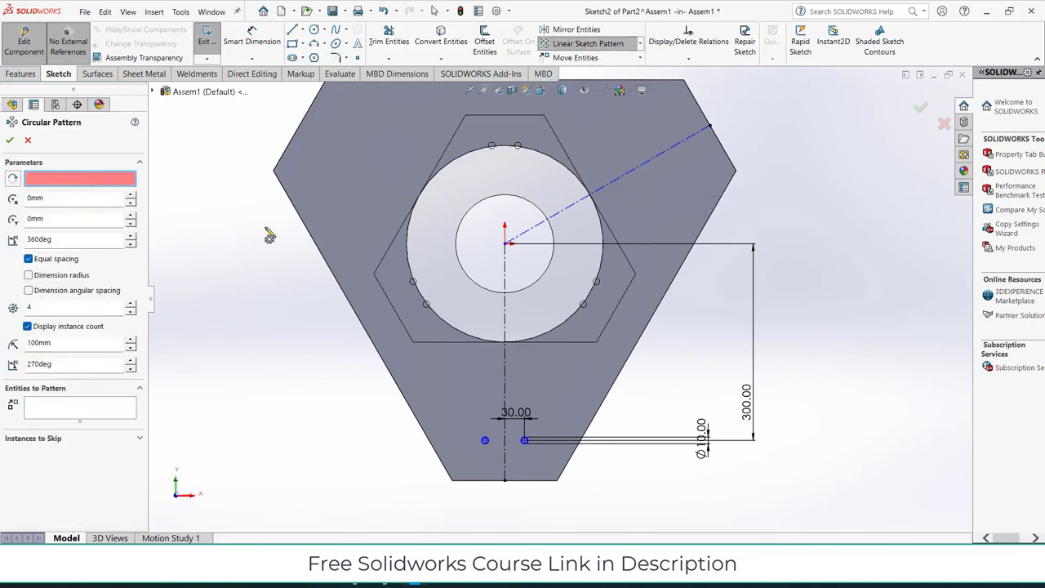
click(507, 246)
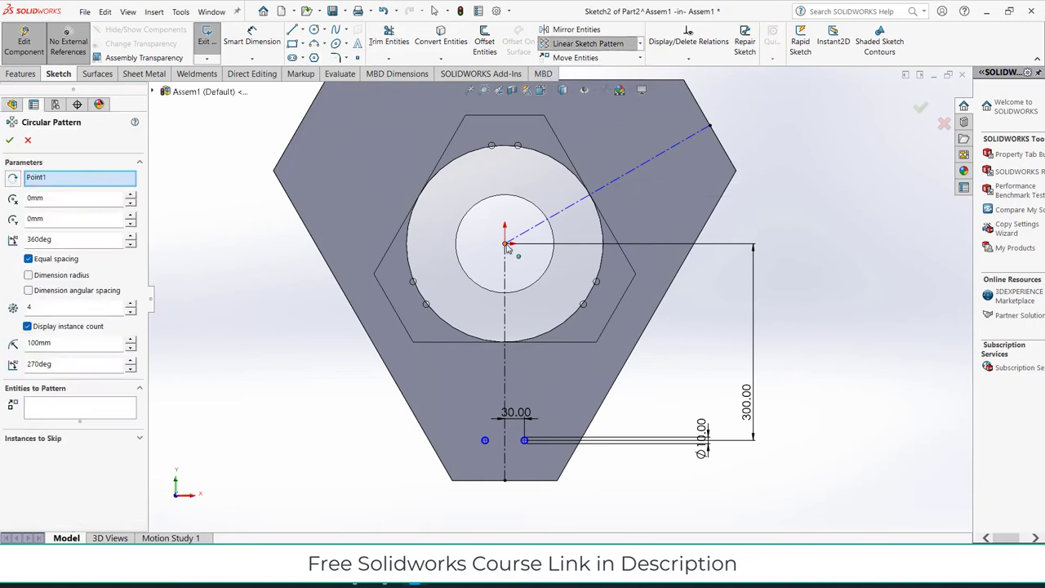
click(65, 406)
click(488, 441)
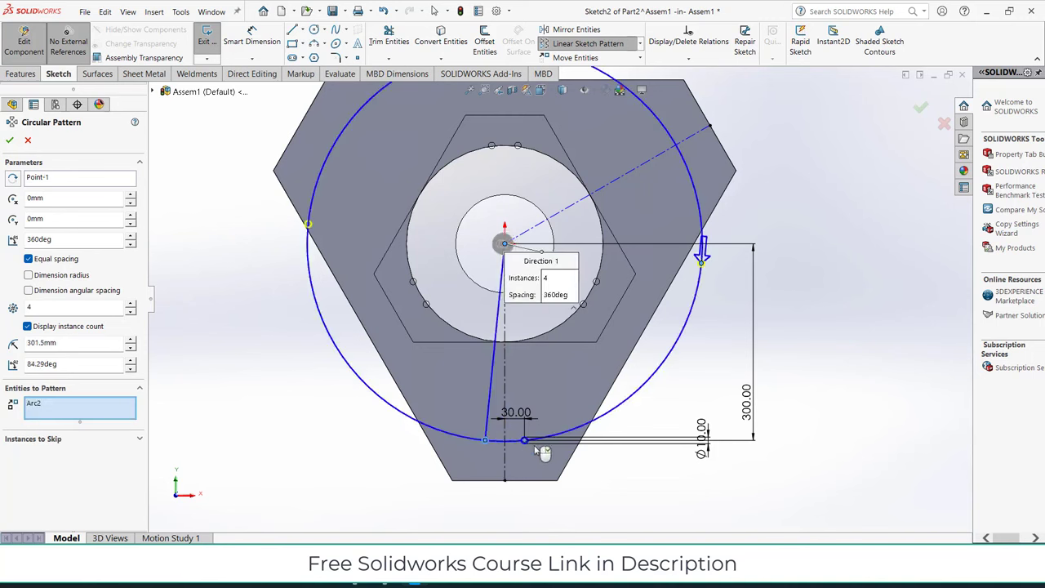
Step: Add the second arc and set 3 equally spaced instances over 360°
scroll(527, 450, down, 6)
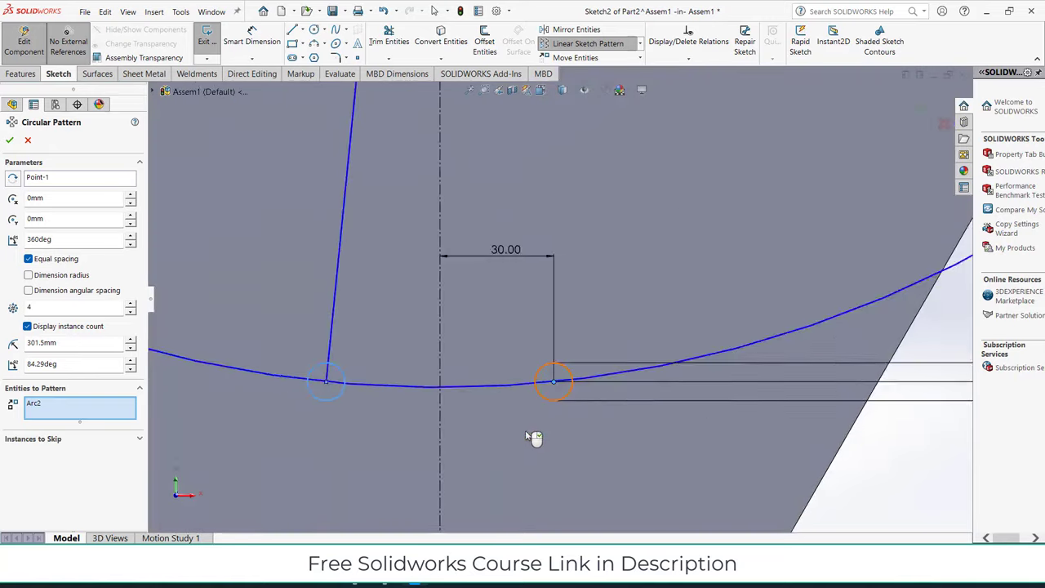
click(561, 395)
scroll(609, 419, up, 3)
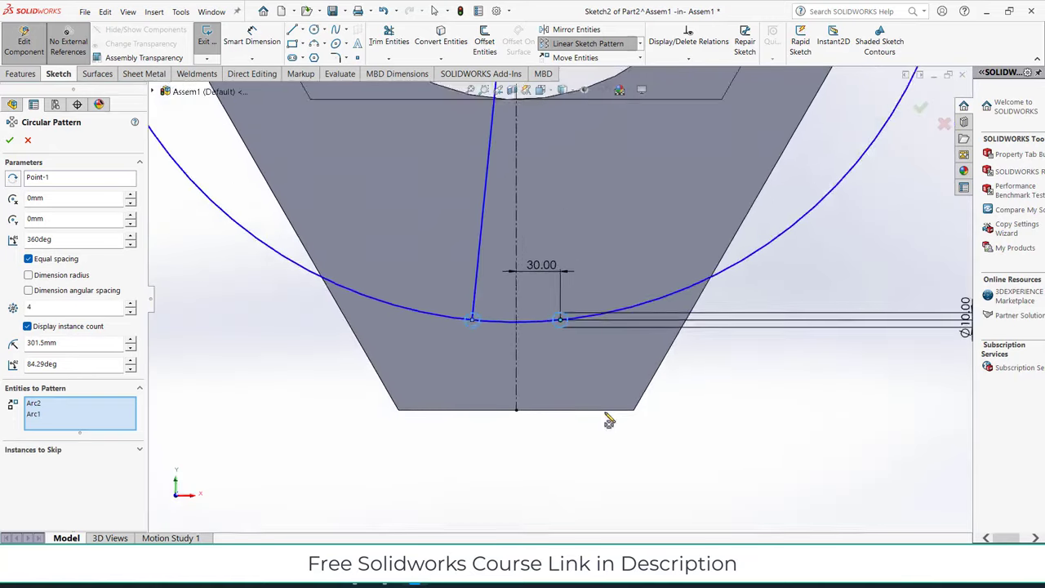
scroll(610, 419, up, 2)
scroll(610, 420, up, 2)
scroll(607, 224, up, 2)
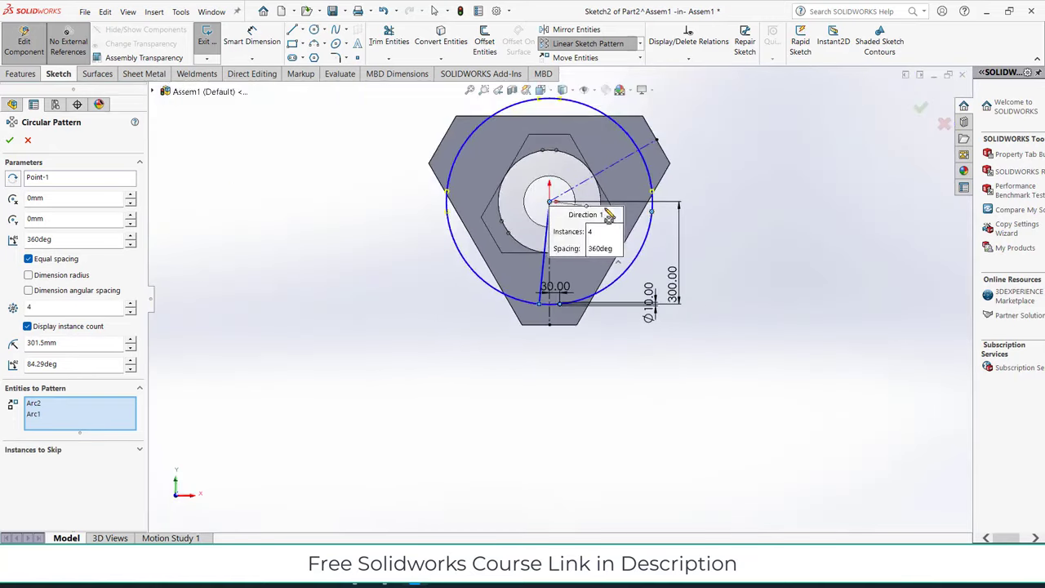
scroll(608, 208, down, 1)
scroll(617, 254, down, 1)
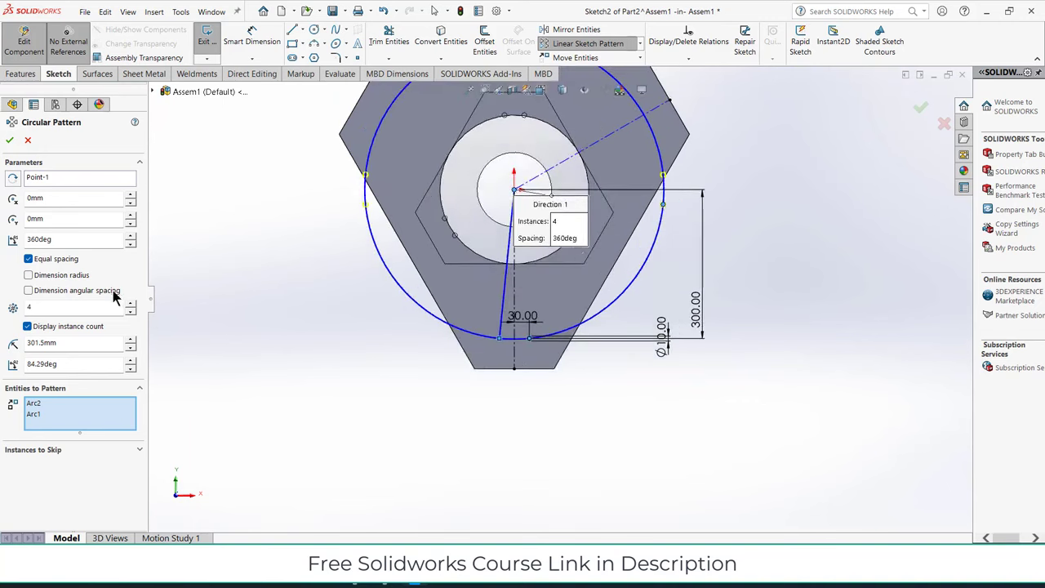
click(130, 311)
scroll(566, 272, up, 2)
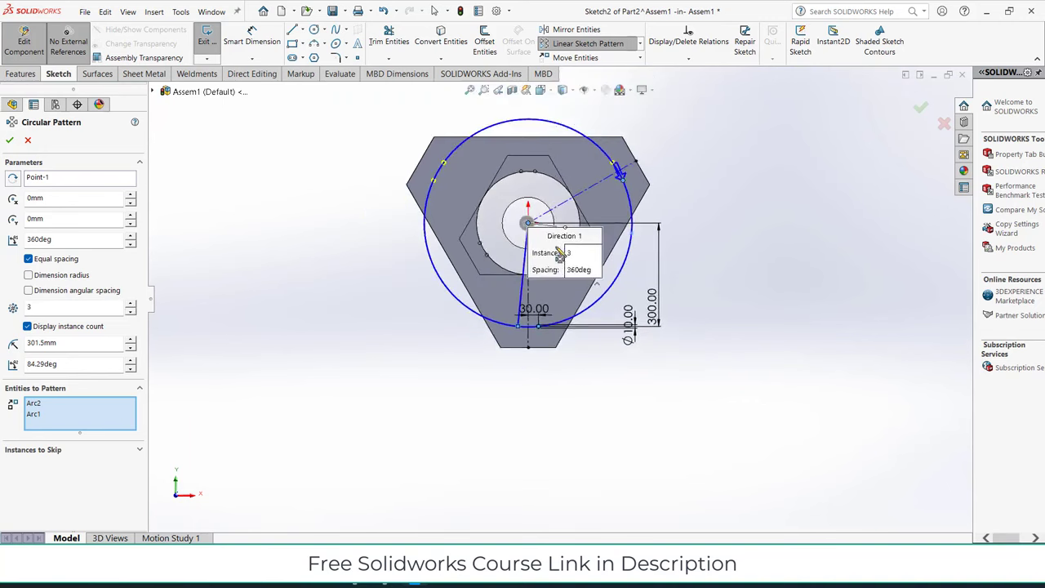
scroll(492, 212, down, 1)
Step: Extrude-cut the six Ø10 holes through Part2's plate, then return to Assem1 and drag it down
click(10, 141)
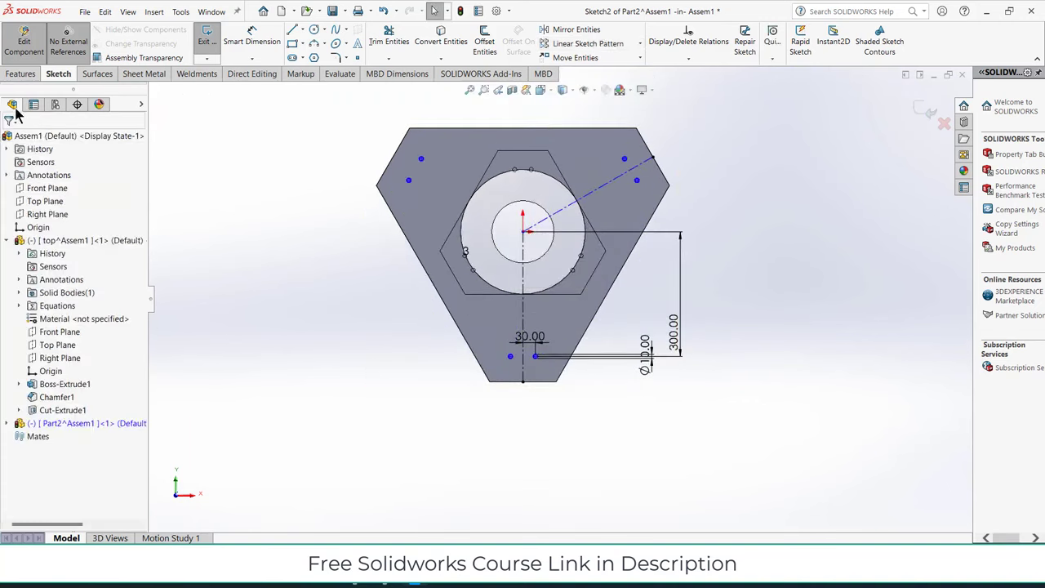
click(20, 76)
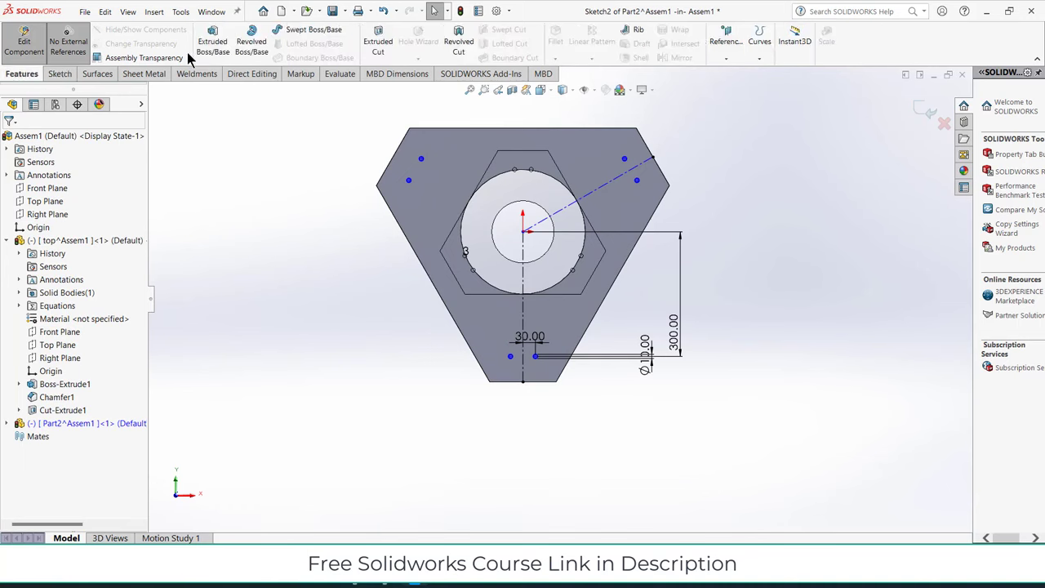
click(378, 41)
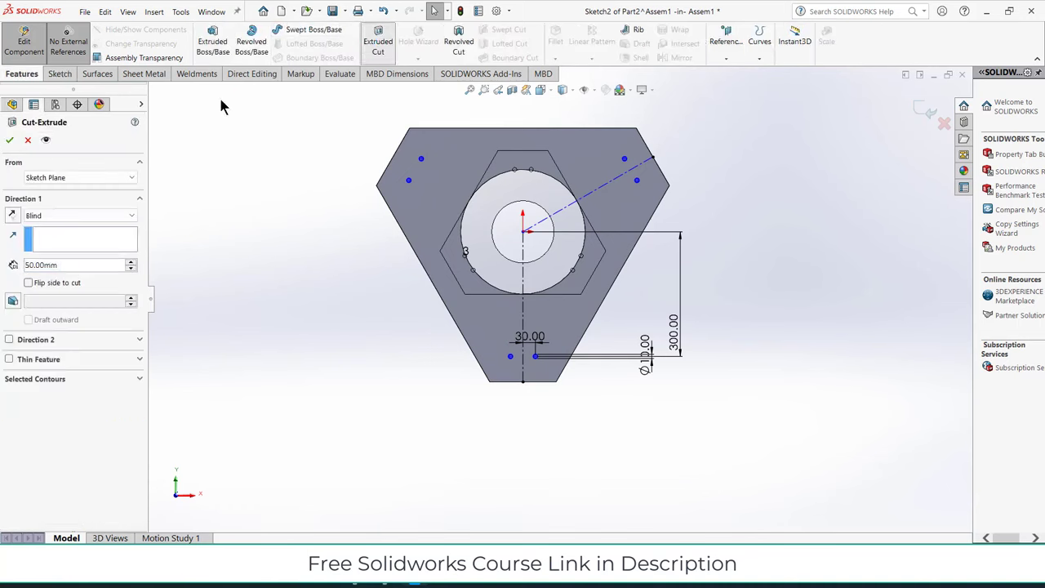
click(10, 141)
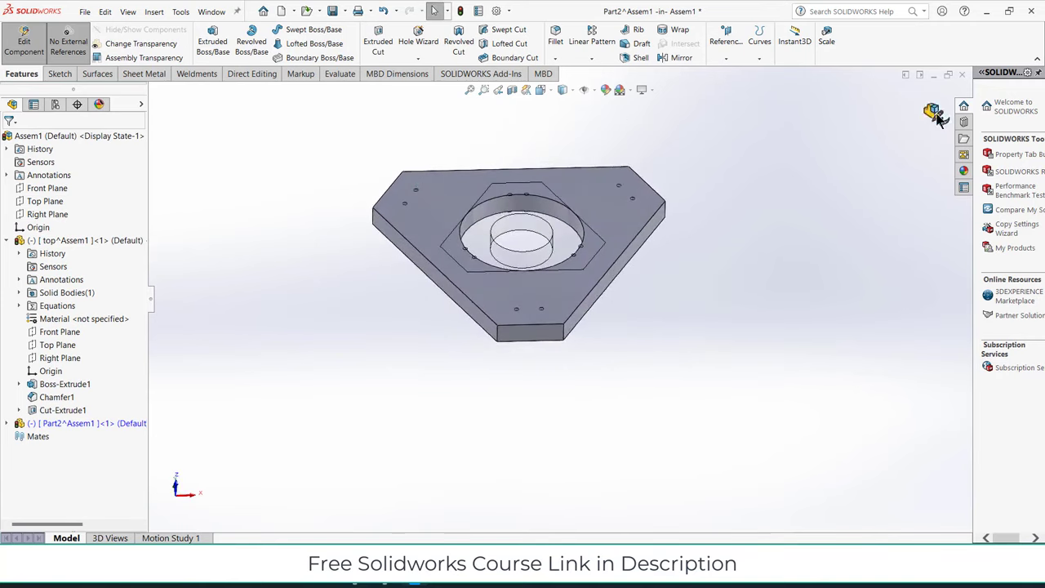
click(936, 113)
drag(618, 220, 618, 359)
Step: Drag the base plate down and the top plate up so they sit well apart
click(593, 221)
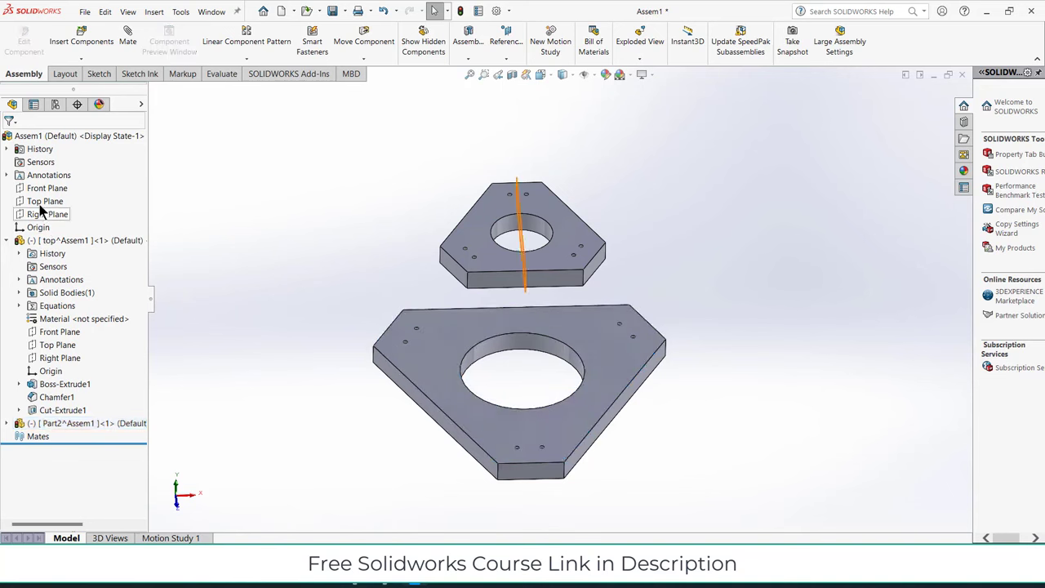
drag(560, 280, 566, 124)
scroll(620, 278, up, 3)
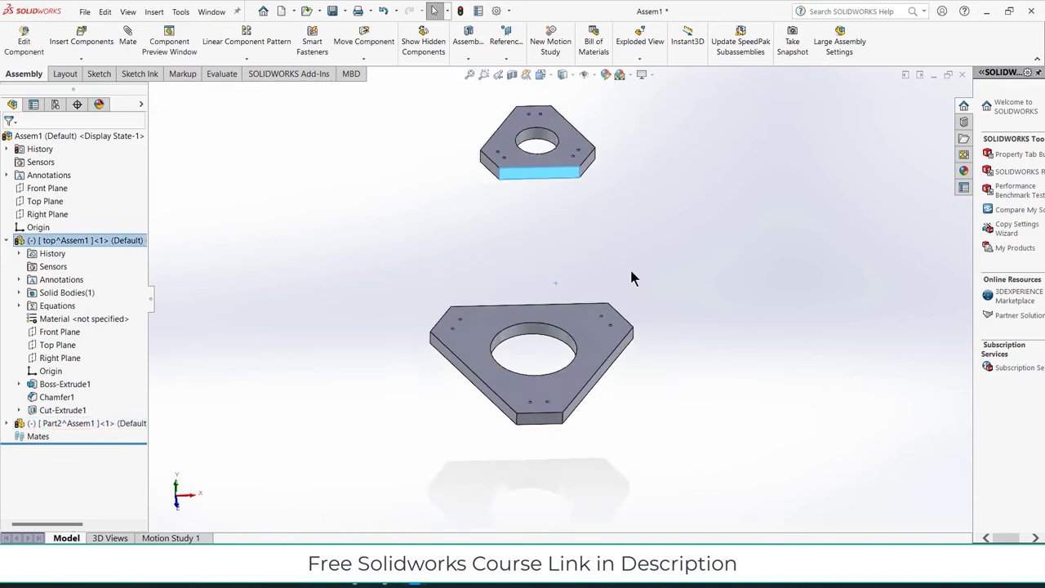
click(636, 262)
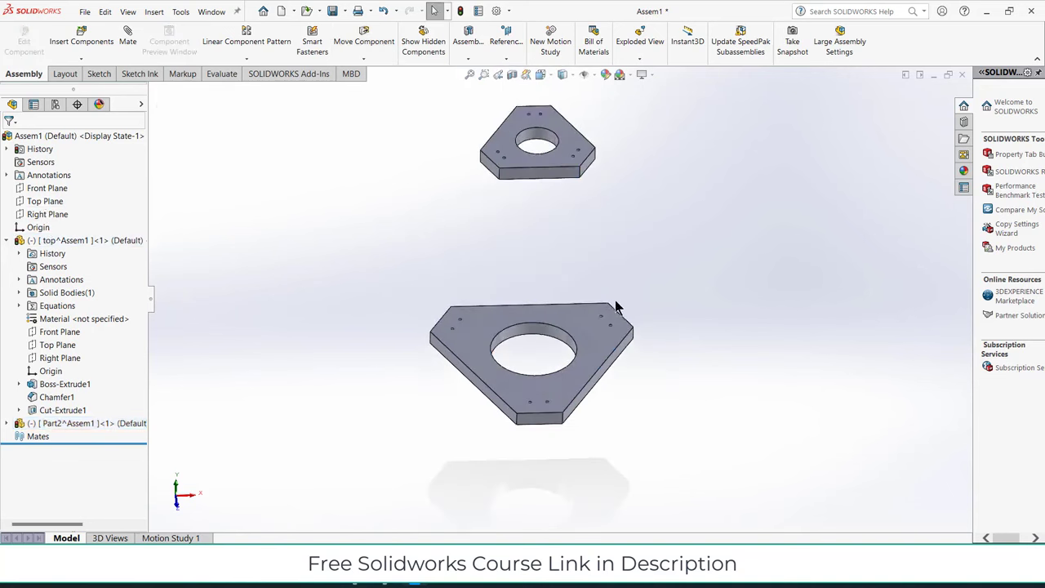
mouse_move(615, 300)
middle_down()
mouse_move(553, 272)
mouse_move(473, 289)
mouse_move(515, 289)
mouse_move(527, 318)
middle_up()
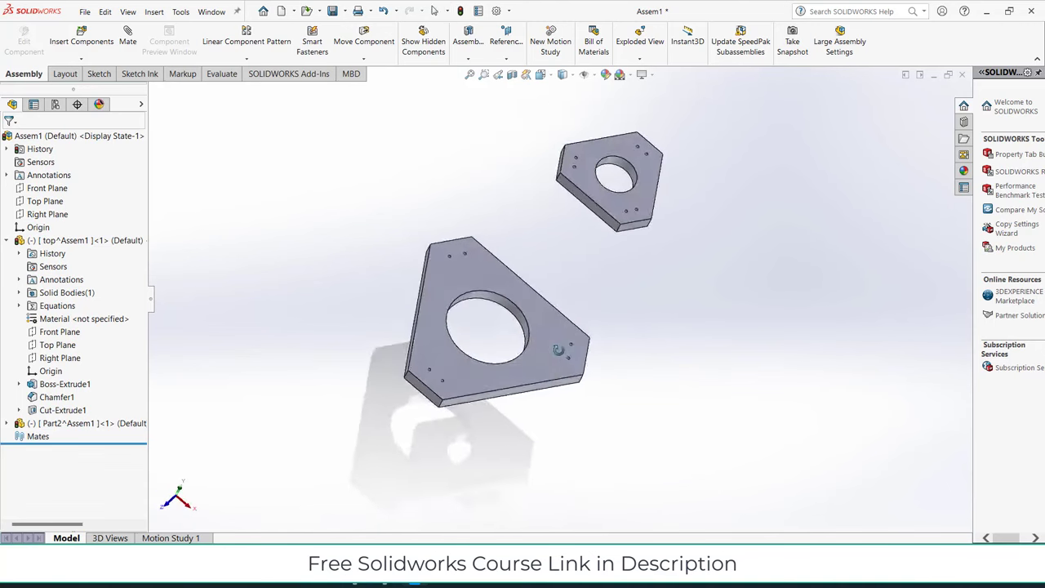
click(45, 183)
Step: Sketch a vertical construction centerline up from the origin on Assem1's Front Plane
click(49, 166)
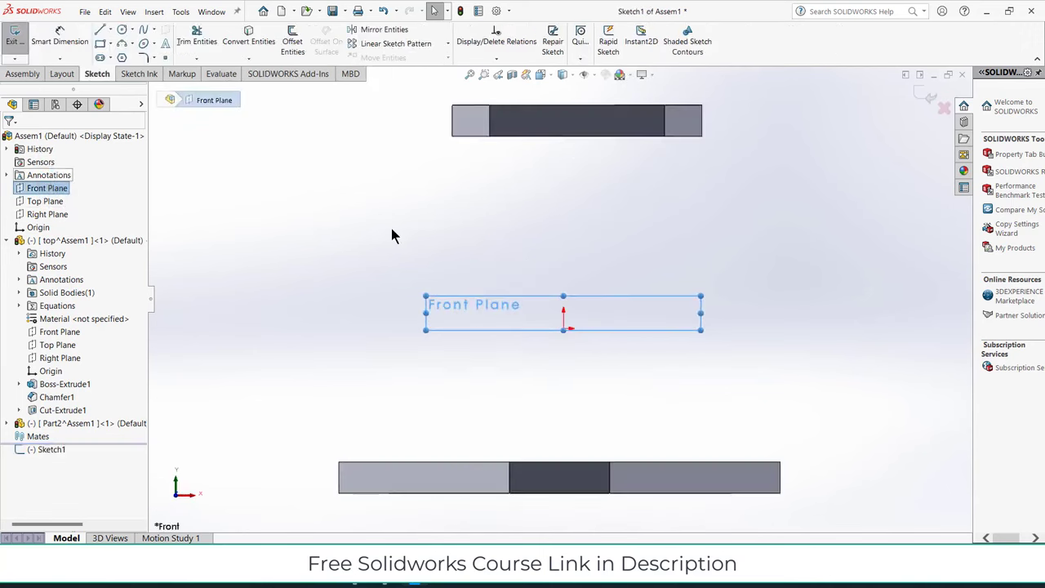
click(110, 29)
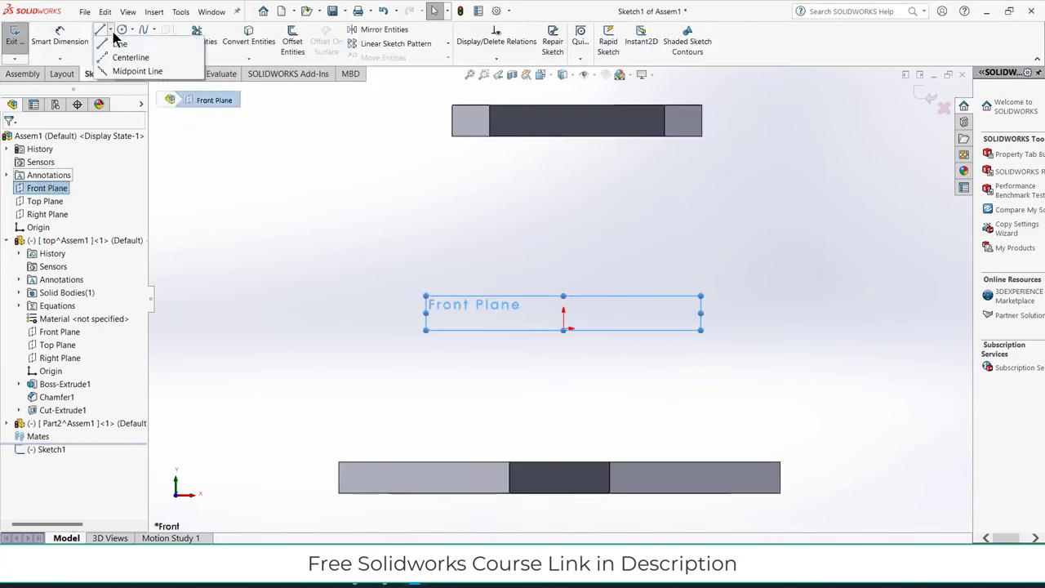
click(114, 58)
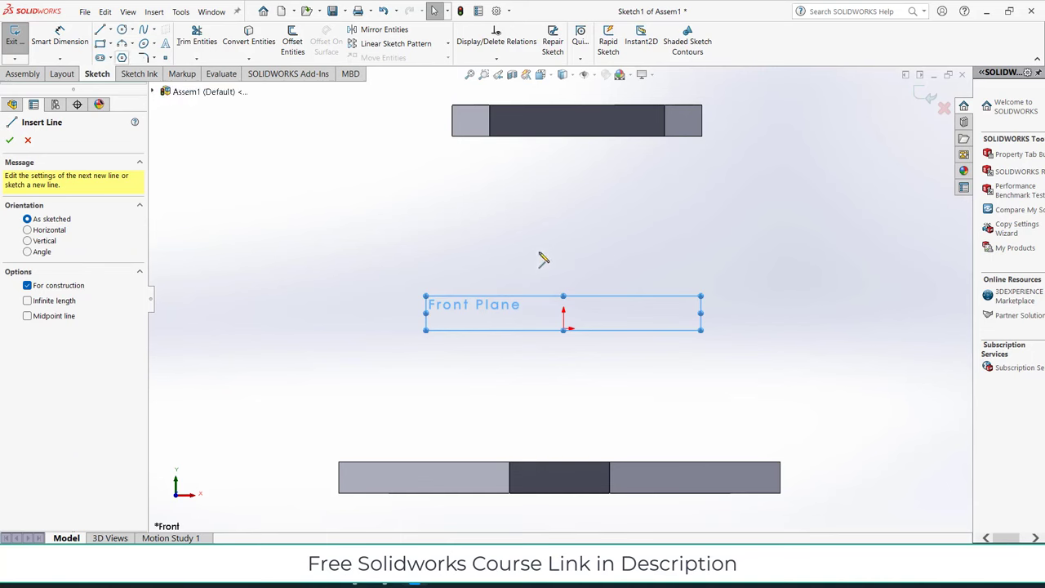
click(564, 330)
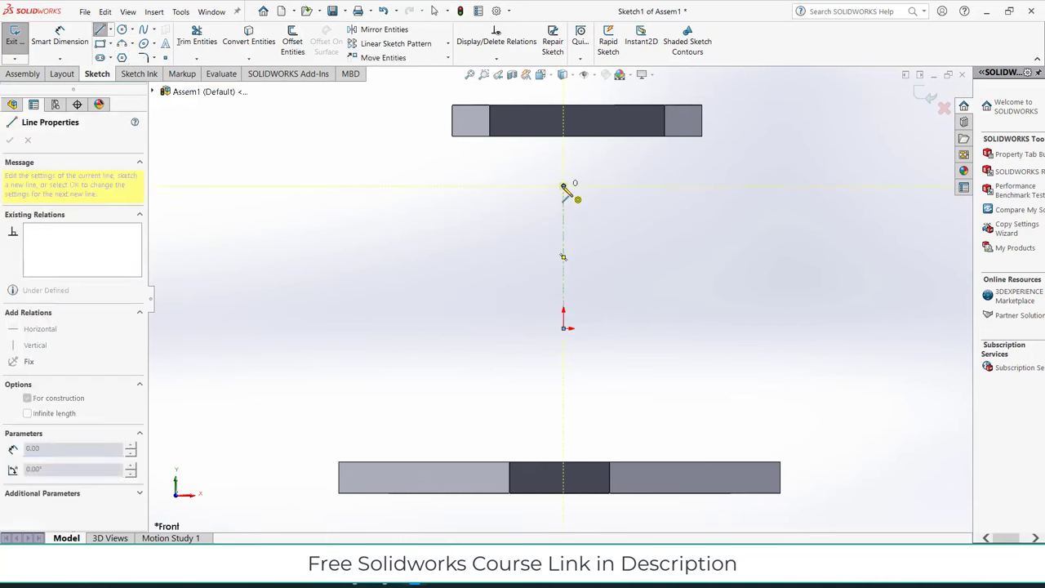
double_click(563, 187)
click(926, 96)
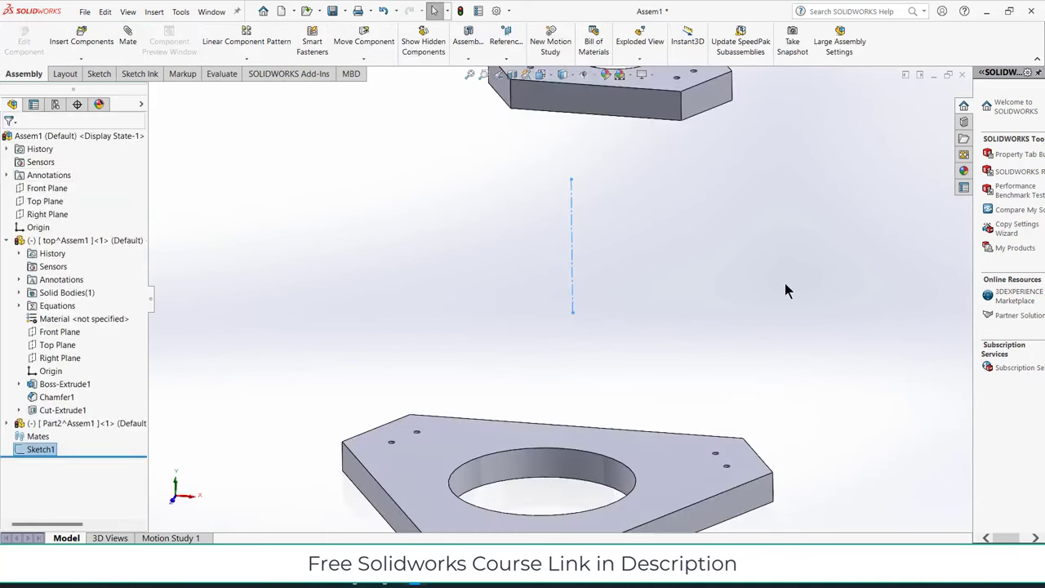
Step: Mate the base plate's hole concentric with the vertical centerline
key(f)
click(132, 46)
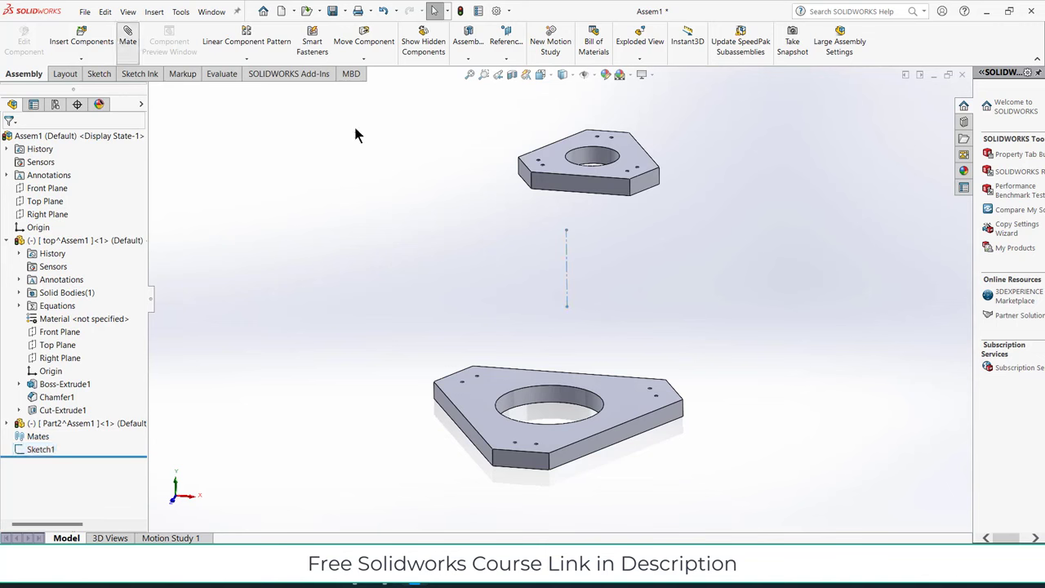
click(567, 270)
click(572, 399)
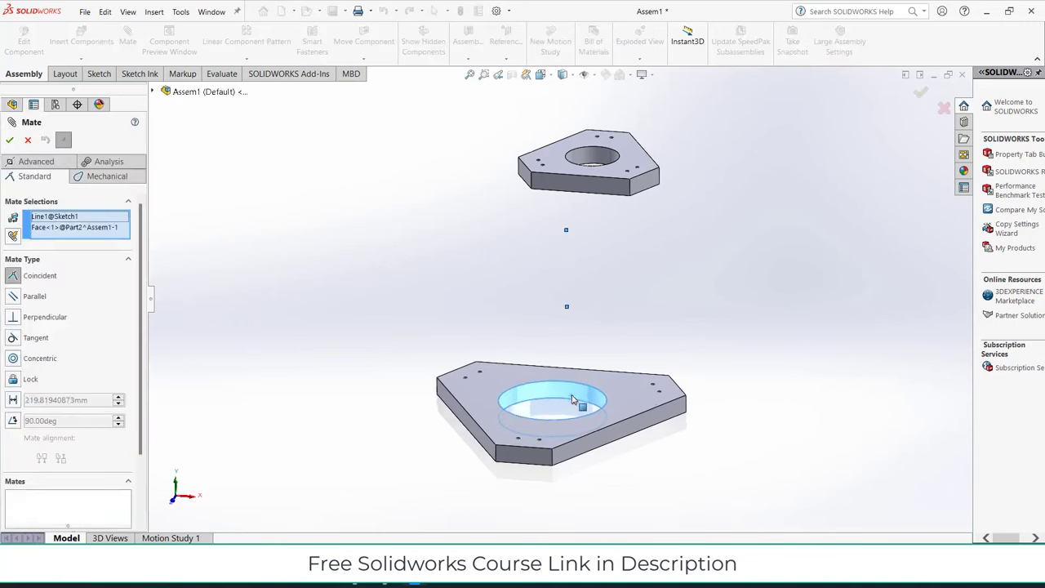
click(739, 419)
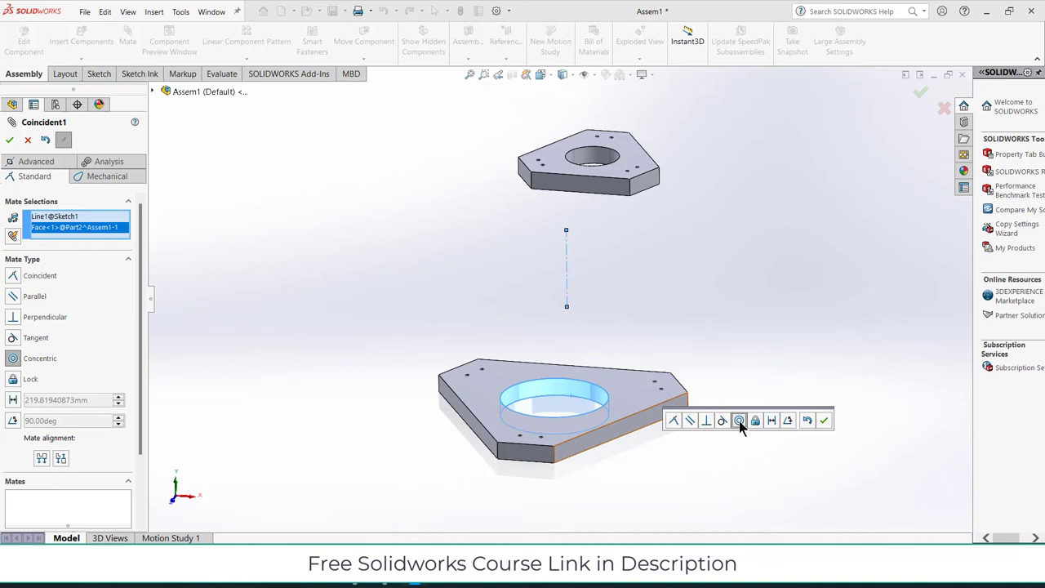
click(824, 420)
Step: Mate the base plate's flat face coincident with the assembly Top Plane
middle_drag(741, 443, 640, 320)
click(639, 321)
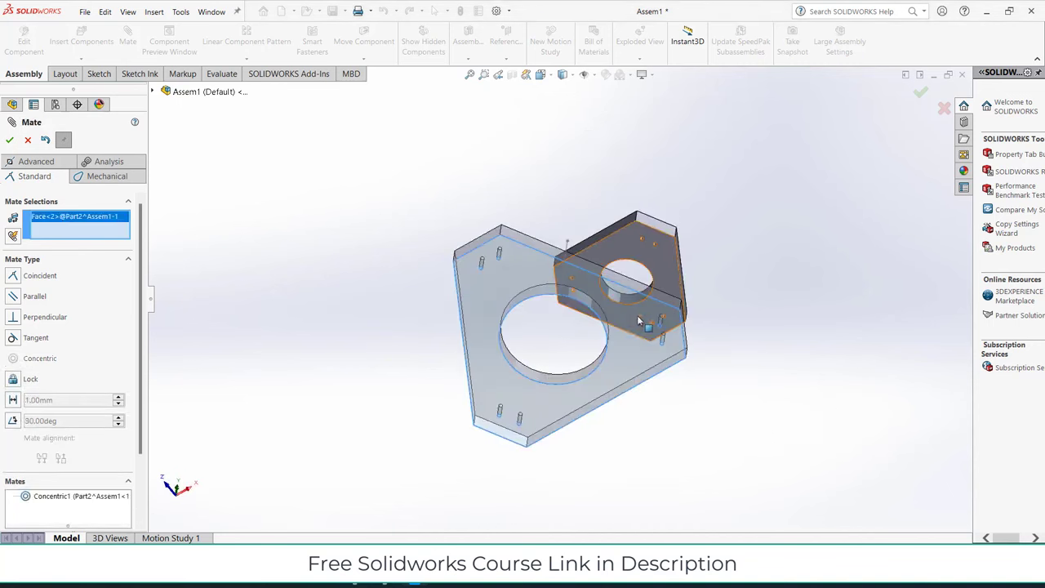
key(ctrl+7)
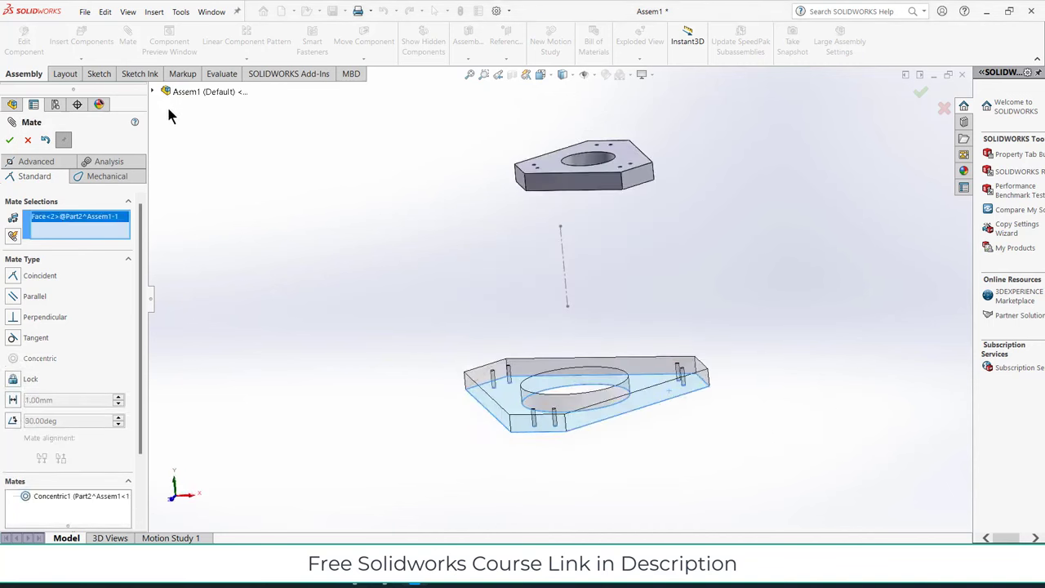
click(196, 157)
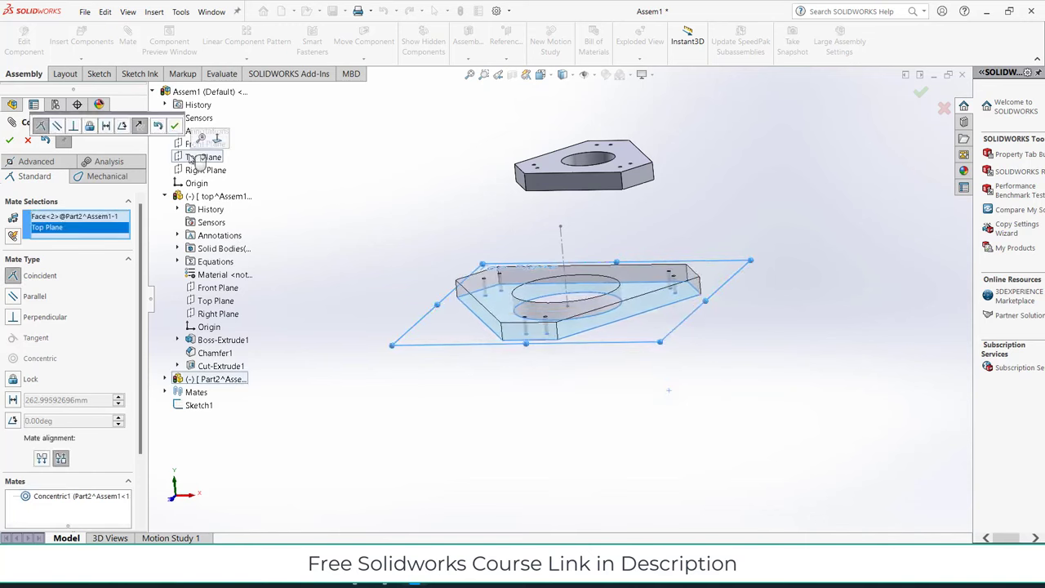
click(174, 125)
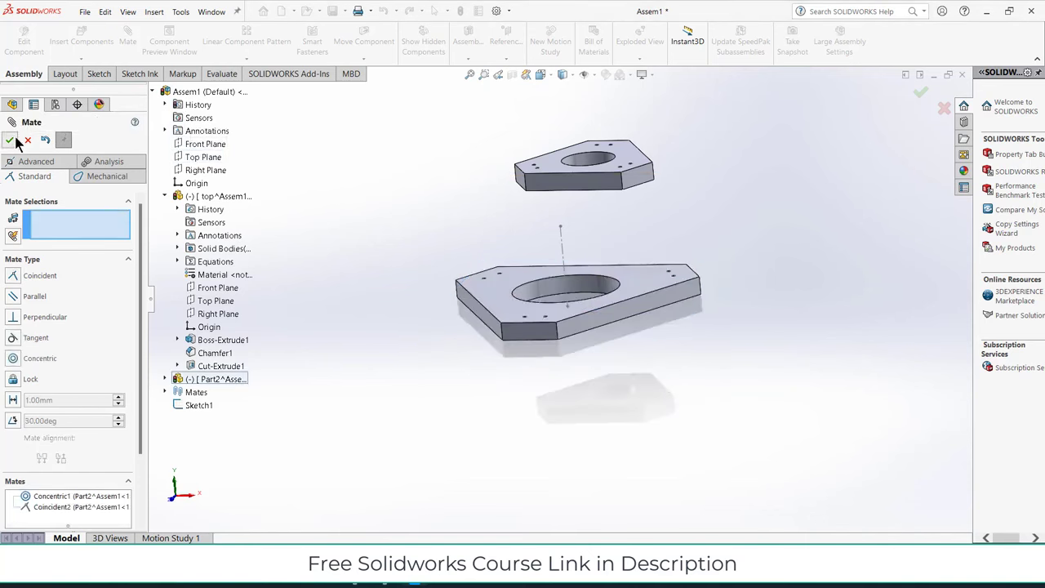
click(11, 140)
Step: Fix the base plate in place
right_click(652, 282)
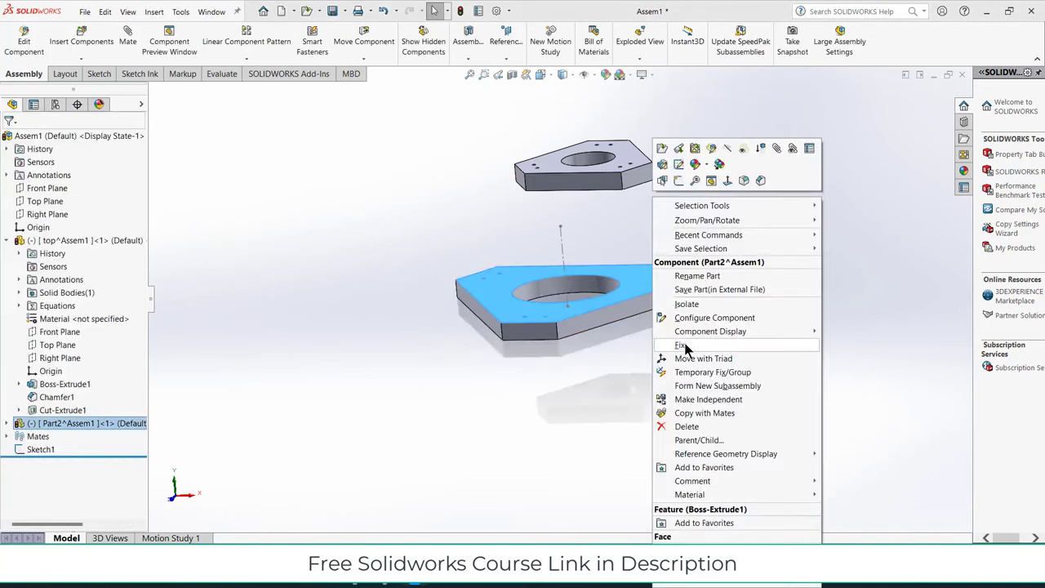
click(686, 345)
middle_drag(579, 238, 600, 226)
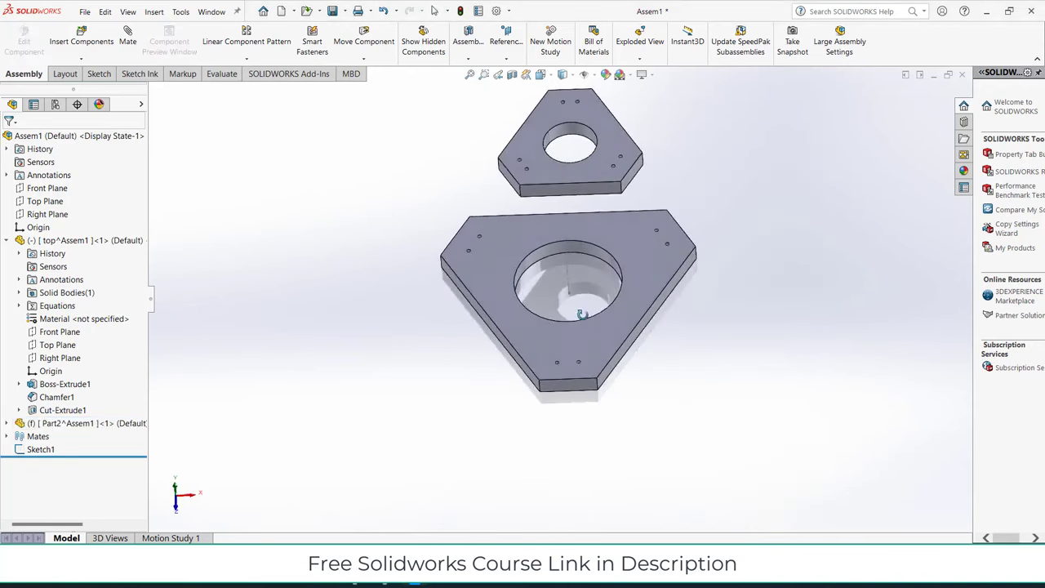
click(658, 269)
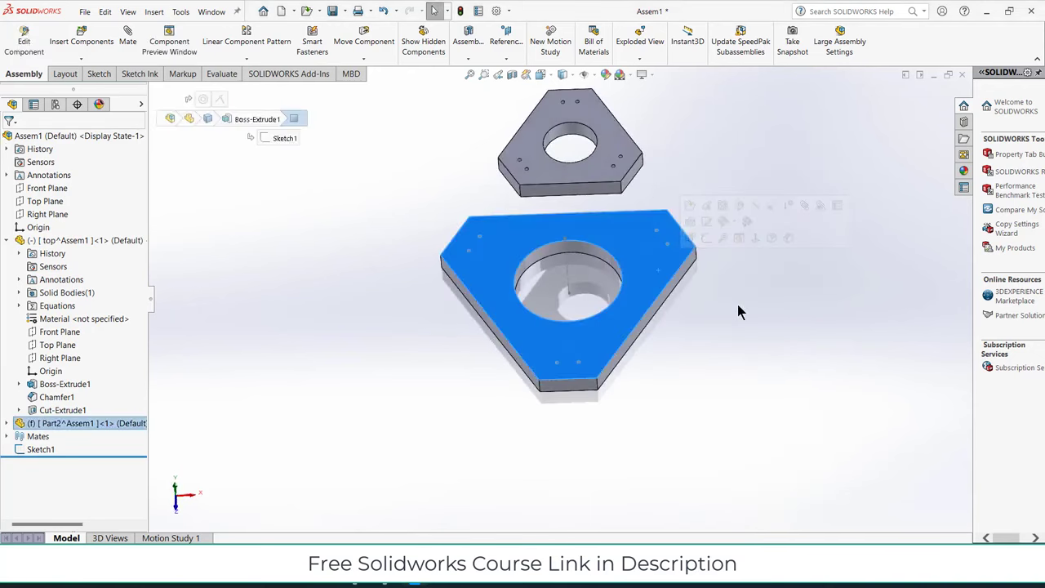
Step: Centre the top plate over the base plate's hole in Top view, then check it isometrically
key(ctrl+8)
mouse_move(627, 240)
mouse_down()
mouse_move(619, 349)
mouse_move(638, 365)
mouse_up()
key(Escape)
key(ctrl+7)
click(723, 334)
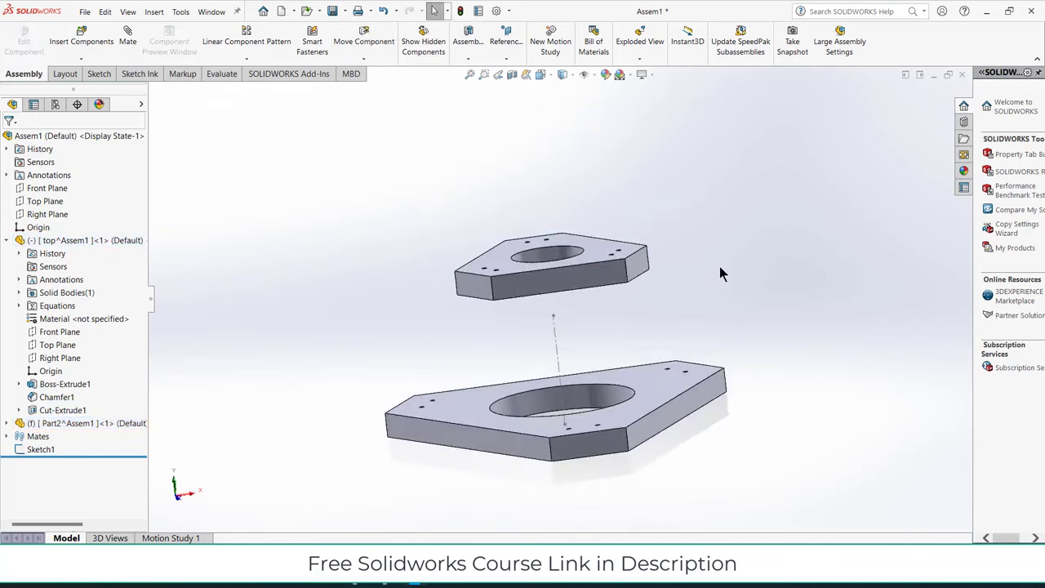
mouse_move(609, 417)
middle_down()
mouse_move(617, 324)
mouse_move(599, 184)
middle_up()
scroll(616, 323, down, 3)
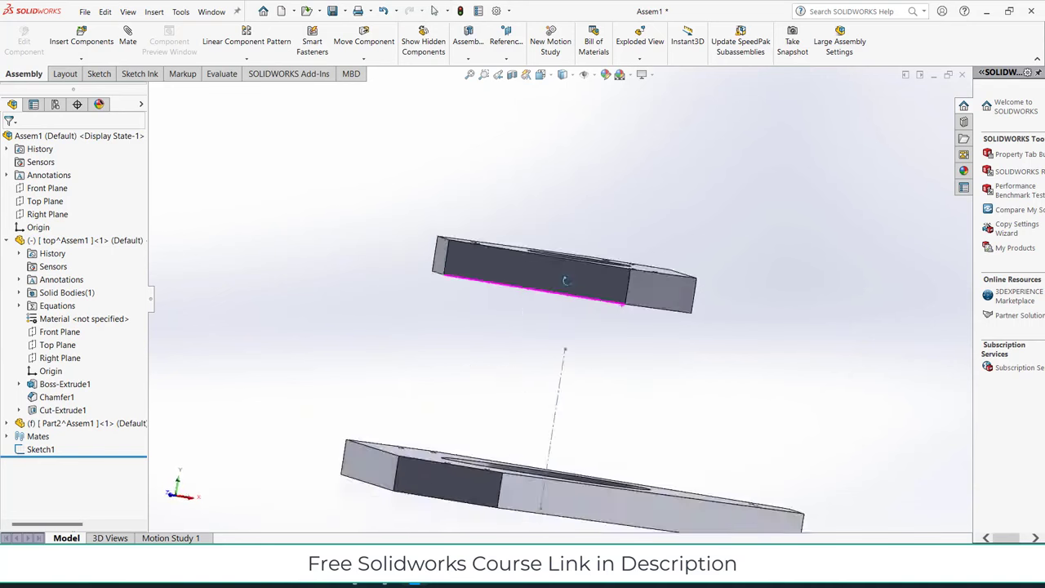
middle_drag(567, 167, 565, 357)
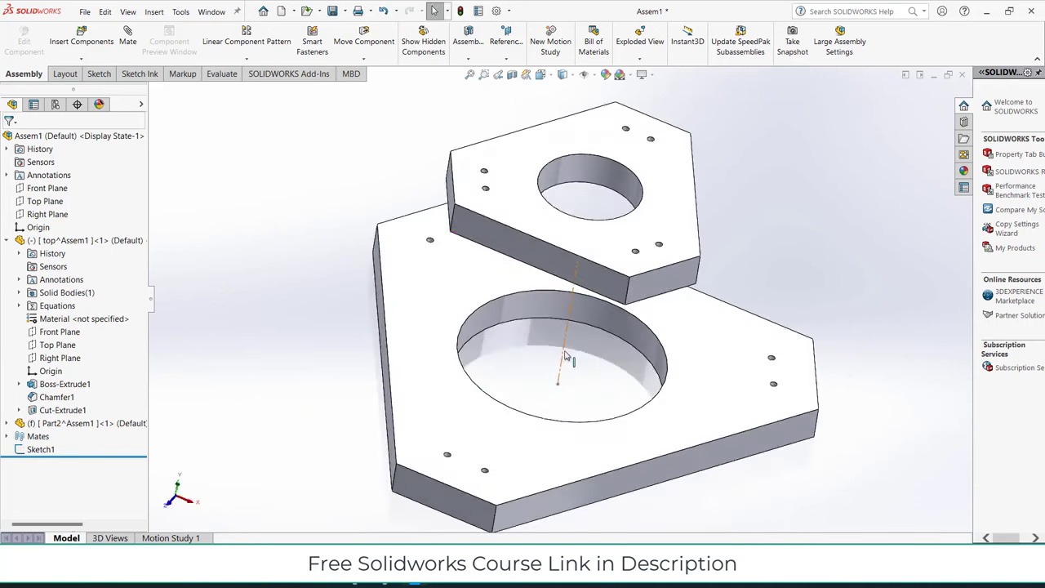
scroll(565, 357, up, 2)
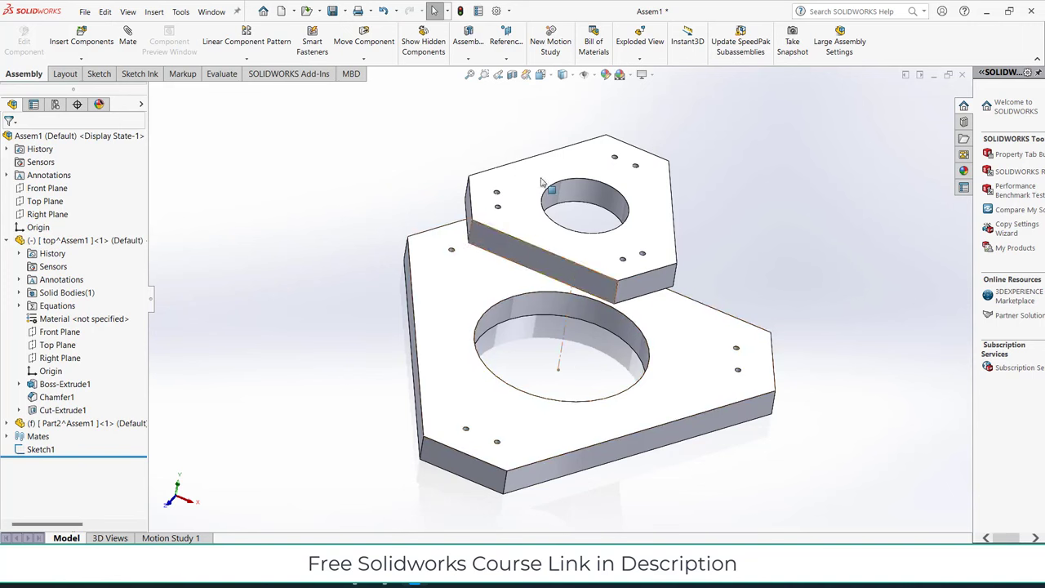
Step: Insert a new in-context part, Part3, with a sketch on its Front Plane
click(82, 59)
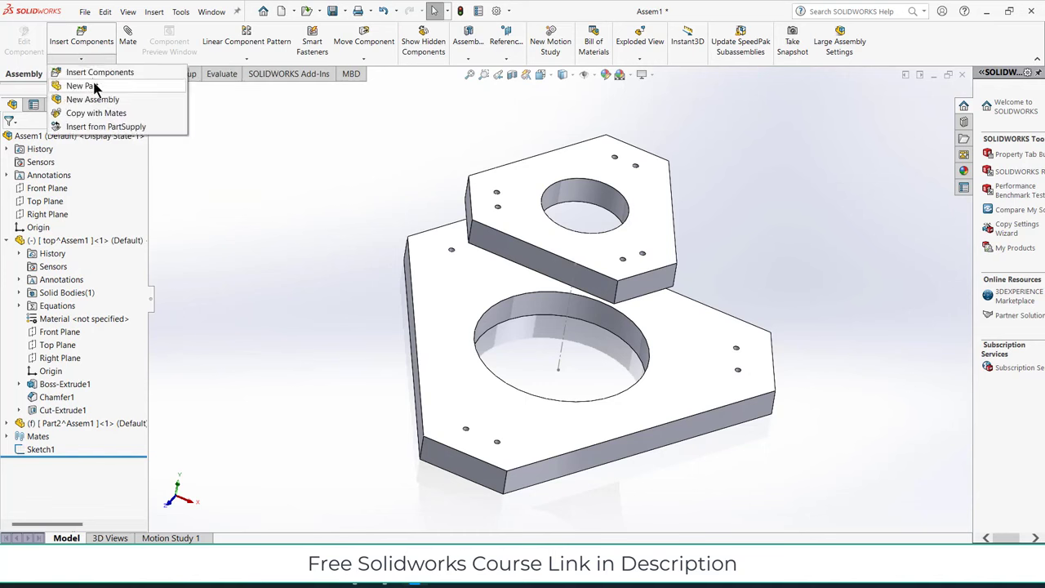
click(96, 86)
click(47, 188)
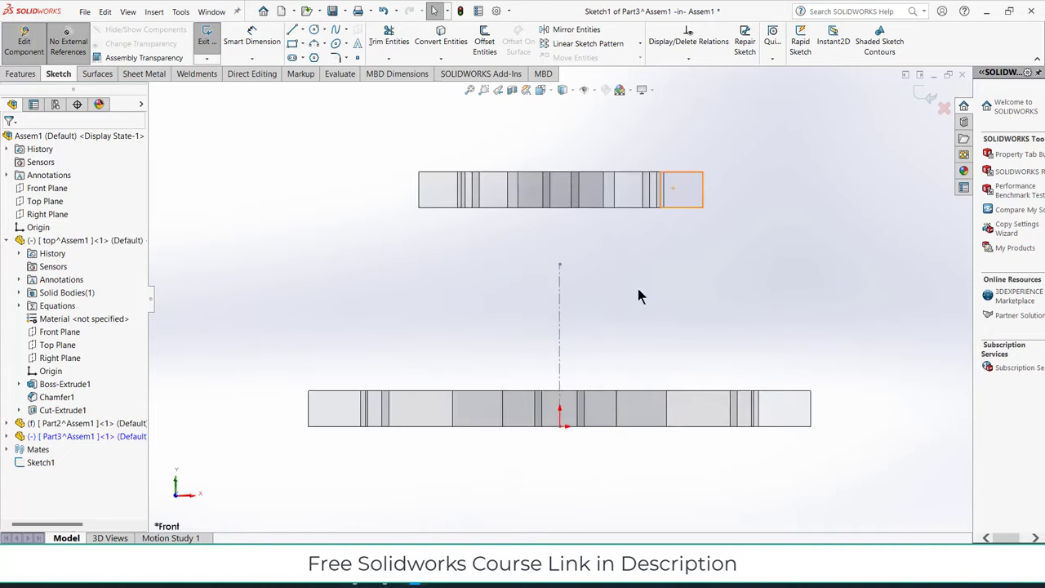
scroll(559, 400, down, 2)
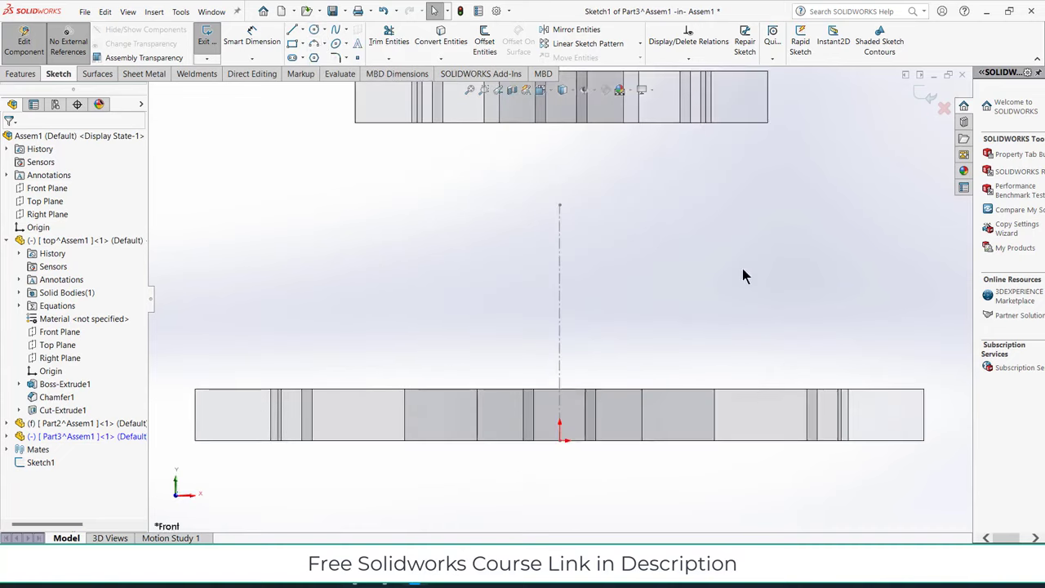
scroll(570, 201, up, 1)
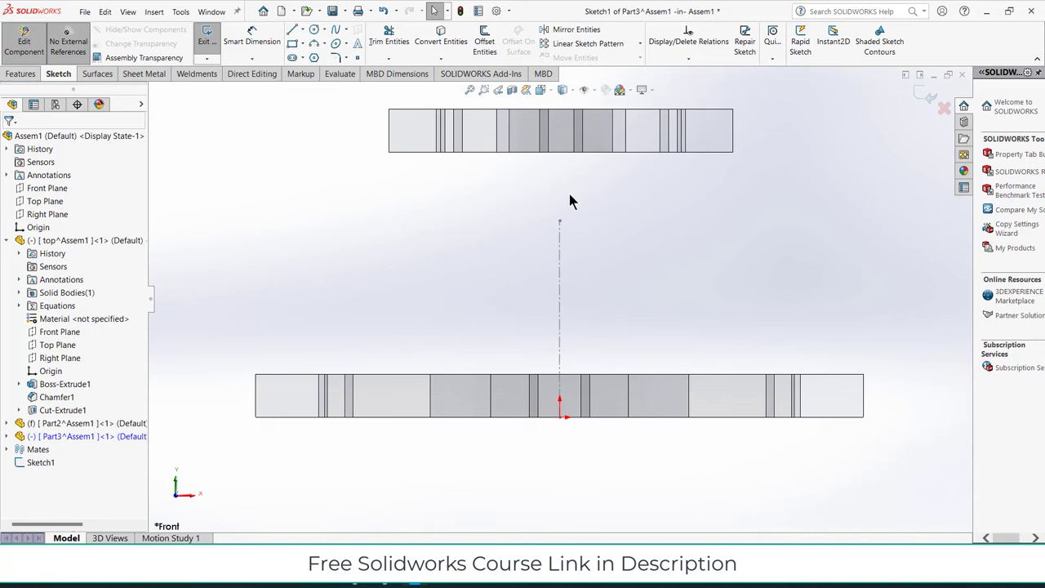
Step: Draw a circle centred on the new part's origin
click(315, 30)
scroll(566, 361, down, 3)
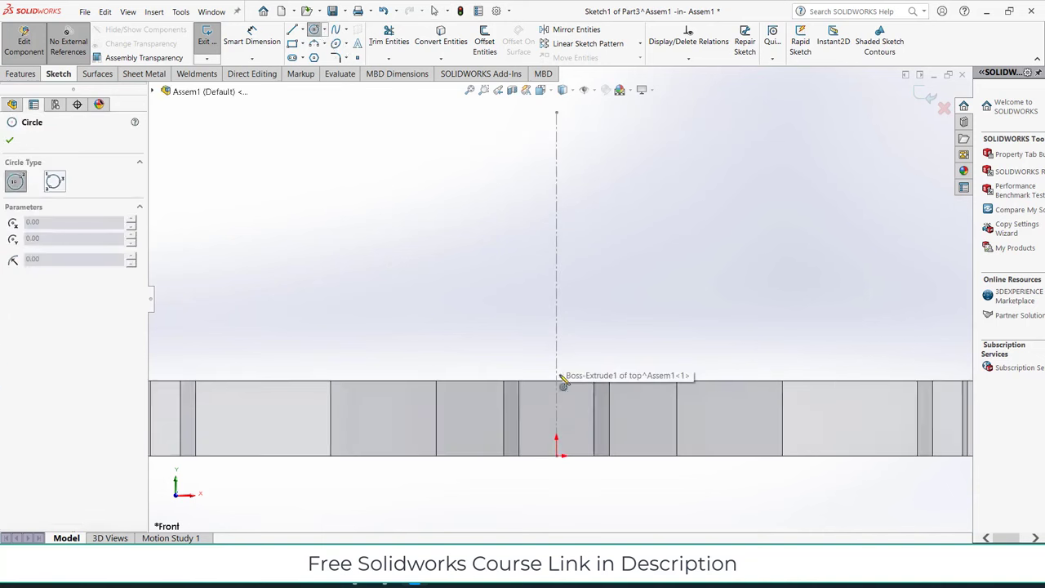
click(556, 455)
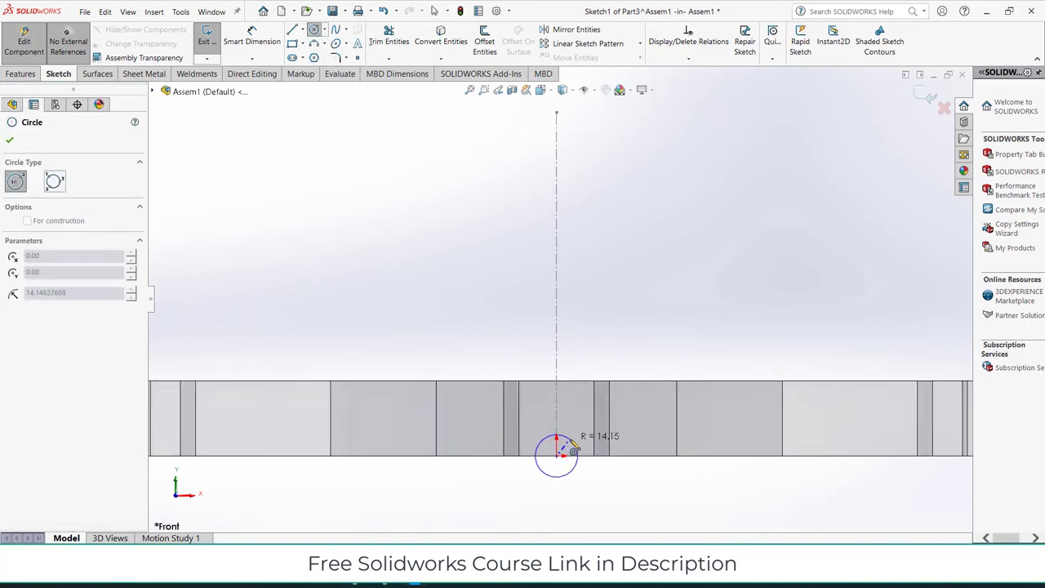
click(574, 446)
scroll(572, 433, up, 1)
scroll(560, 384, down, 2)
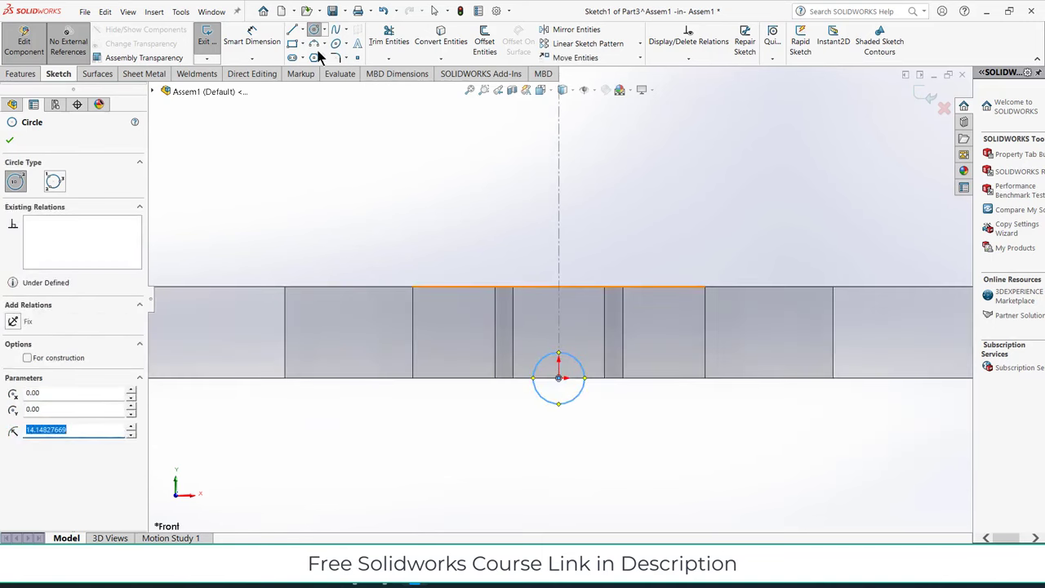
Step: Dimension the circle's diameter to 30 mm
click(256, 45)
click(579, 360)
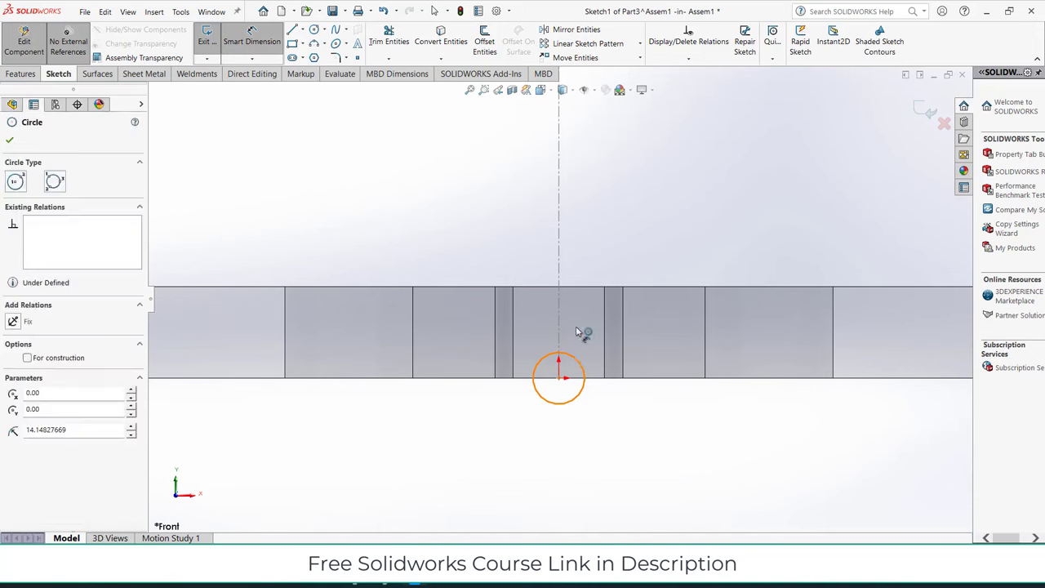
click(638, 228)
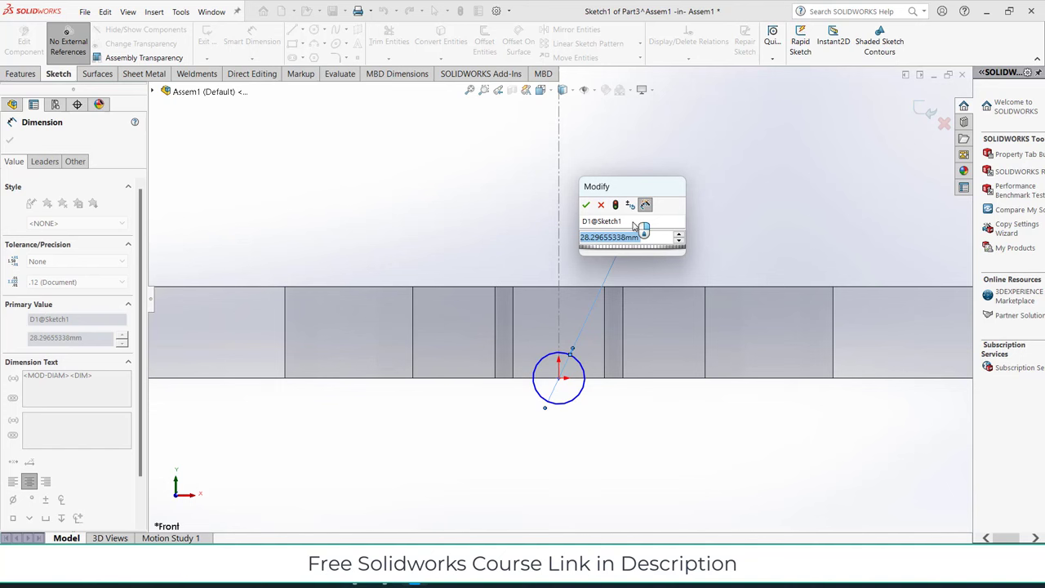
mouse_move(859, 121)
middle_down()
mouse_move(808, 275)
mouse_move(540, 423)
middle_up()
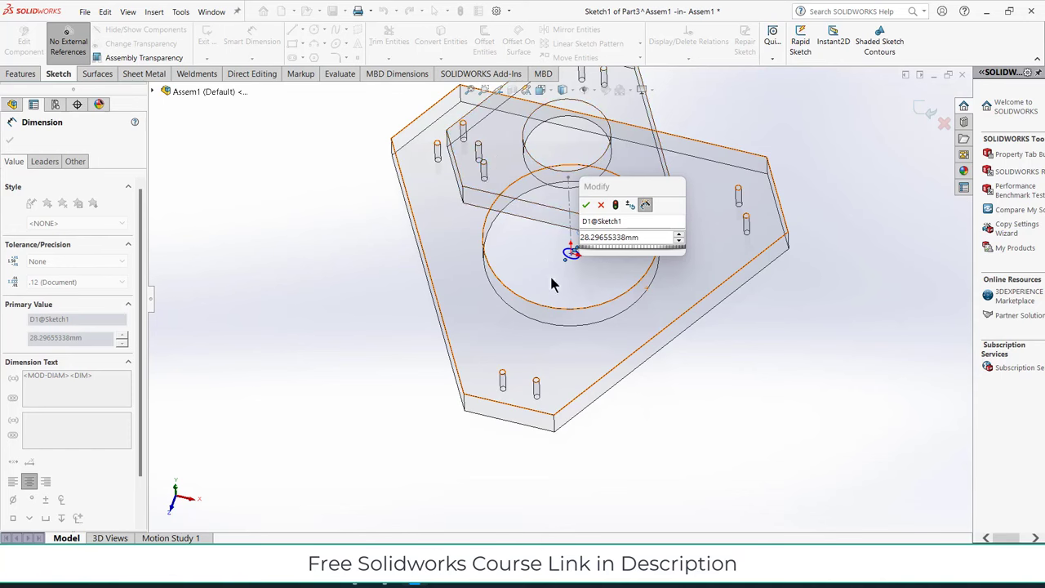
key(ctrl+7)
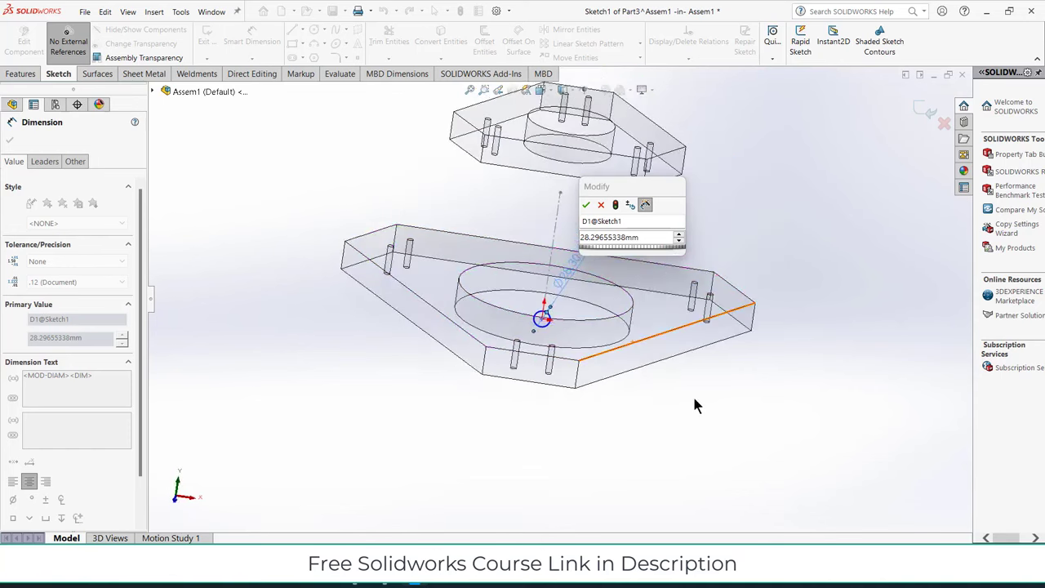
key(ctrl+1)
click(490, 229)
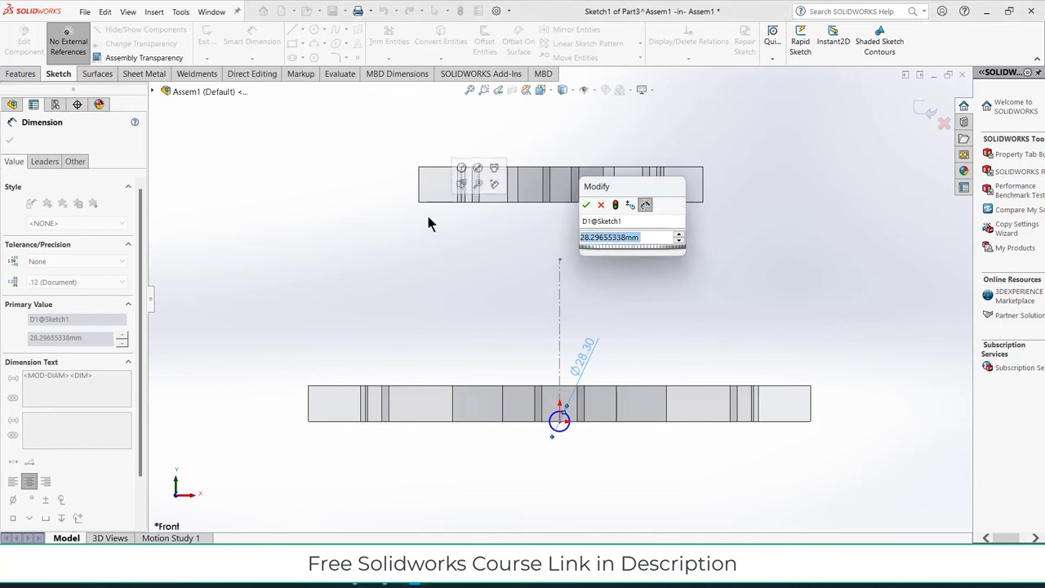
text(30)
key(Return)
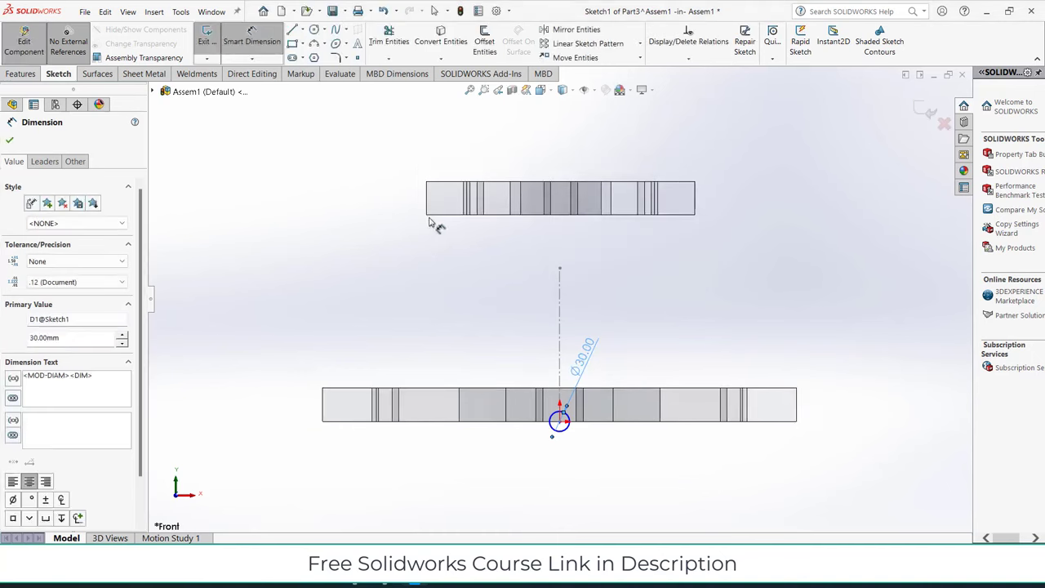
scroll(564, 420, down, 2)
scroll(576, 420, up, 2)
scroll(579, 408, down, 3)
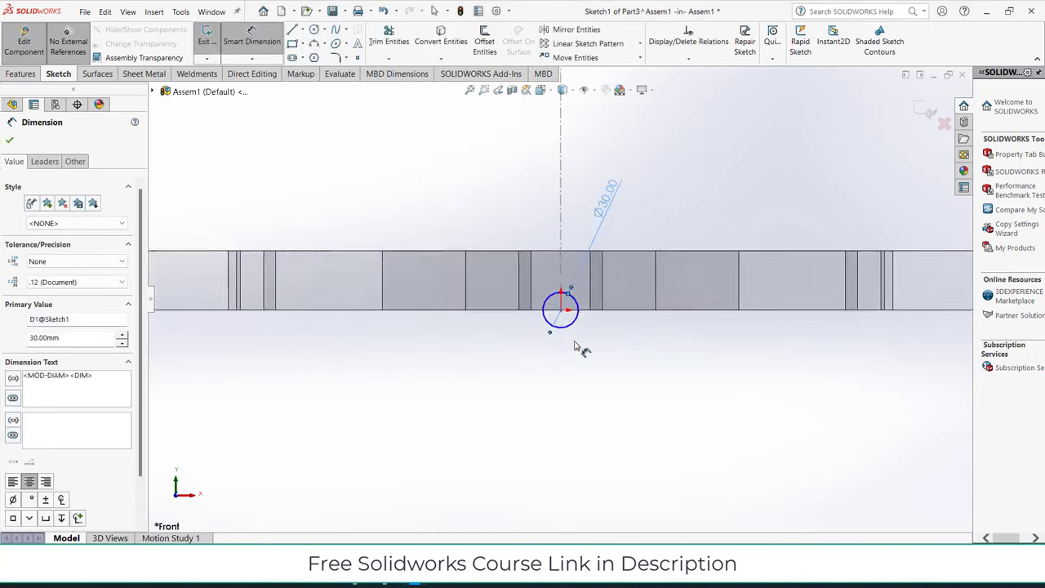
scroll(581, 326, down, 2)
Step: Draw a 15 mm vertical centerline from the circle's centre down to its bottom
click(302, 31)
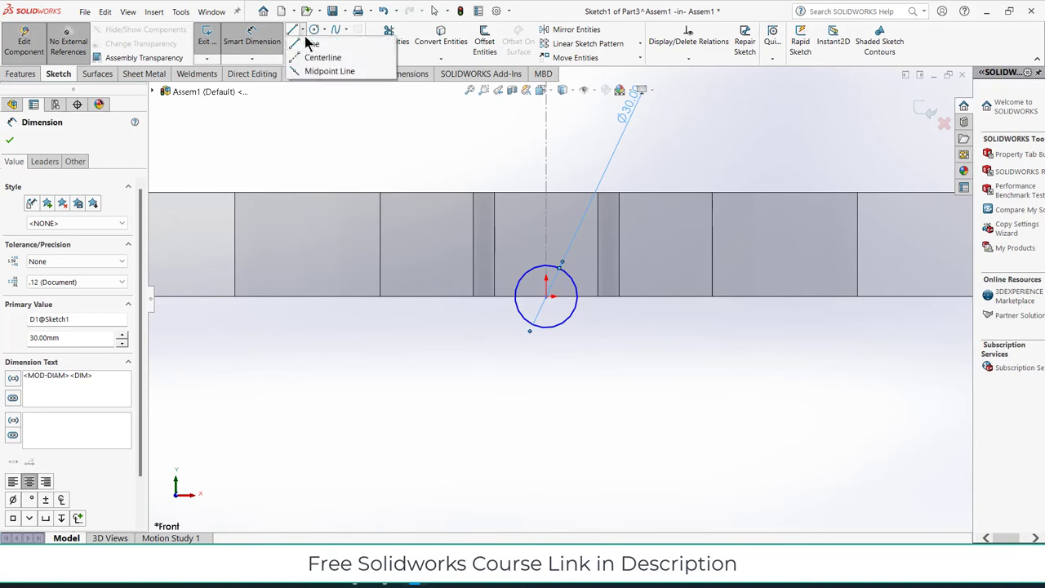
click(315, 57)
click(546, 295)
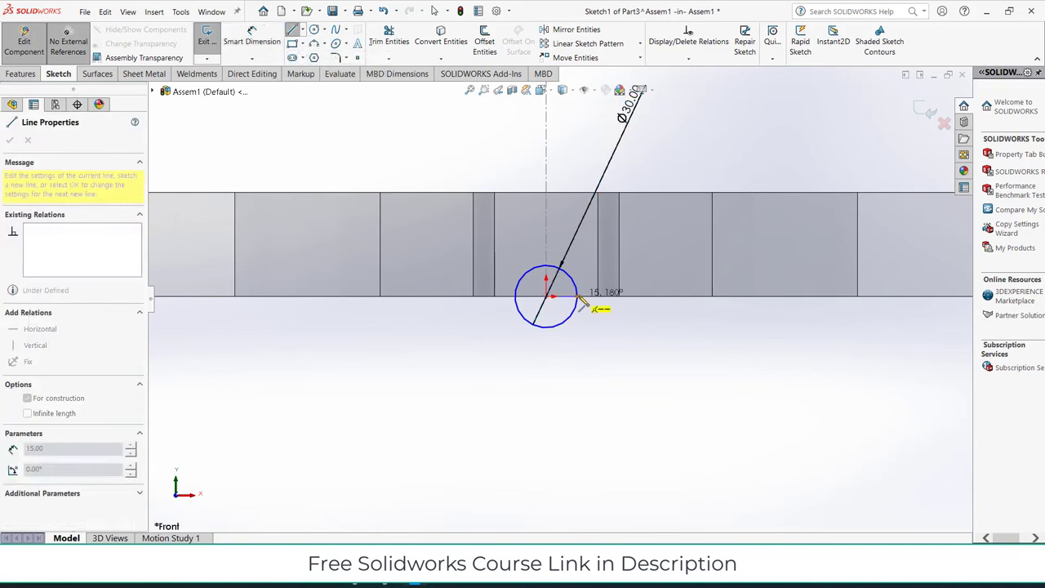
key(Escape)
key(Escape)
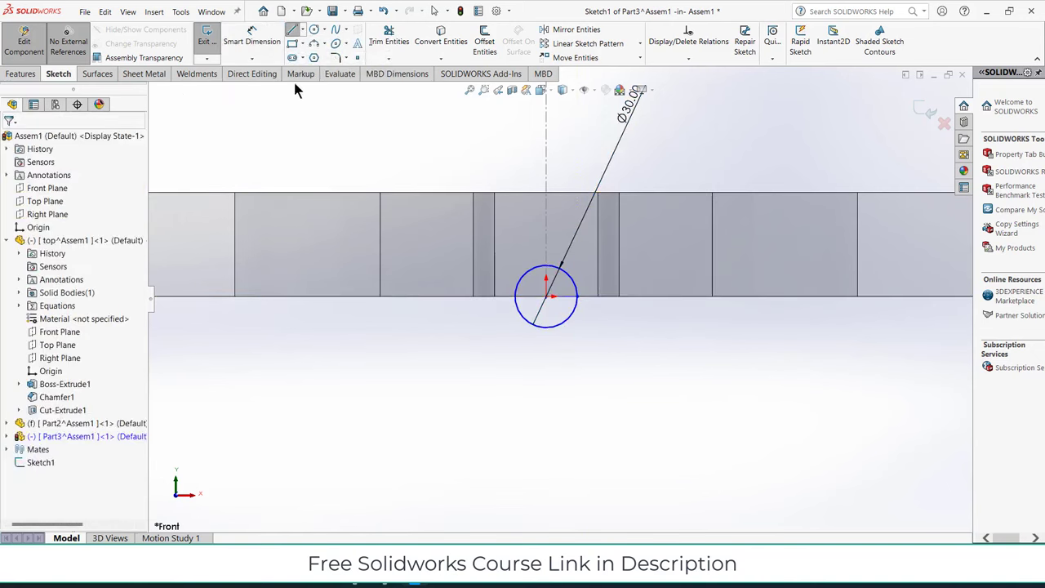
click(302, 31)
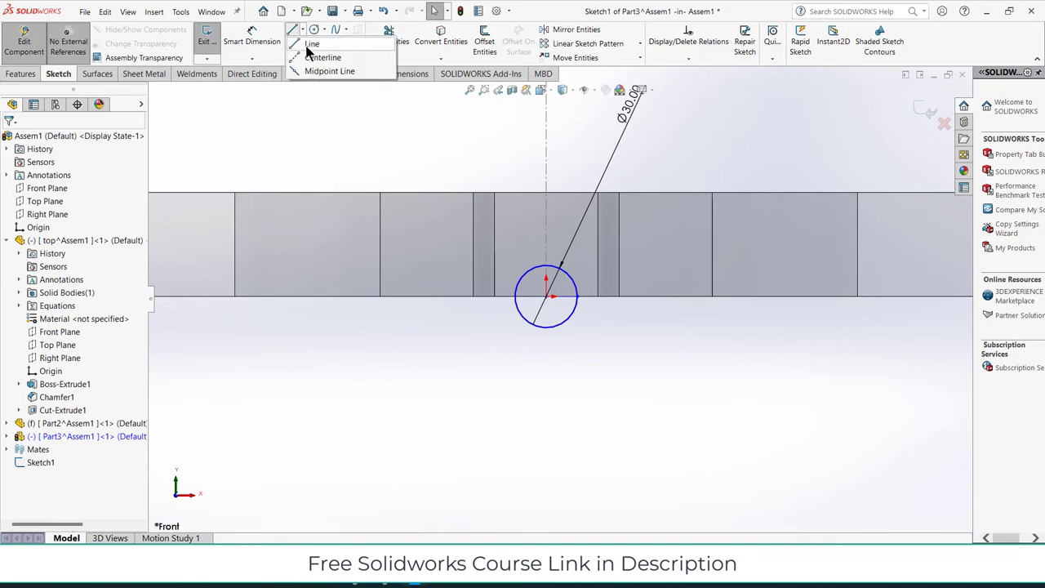
click(546, 295)
click(547, 328)
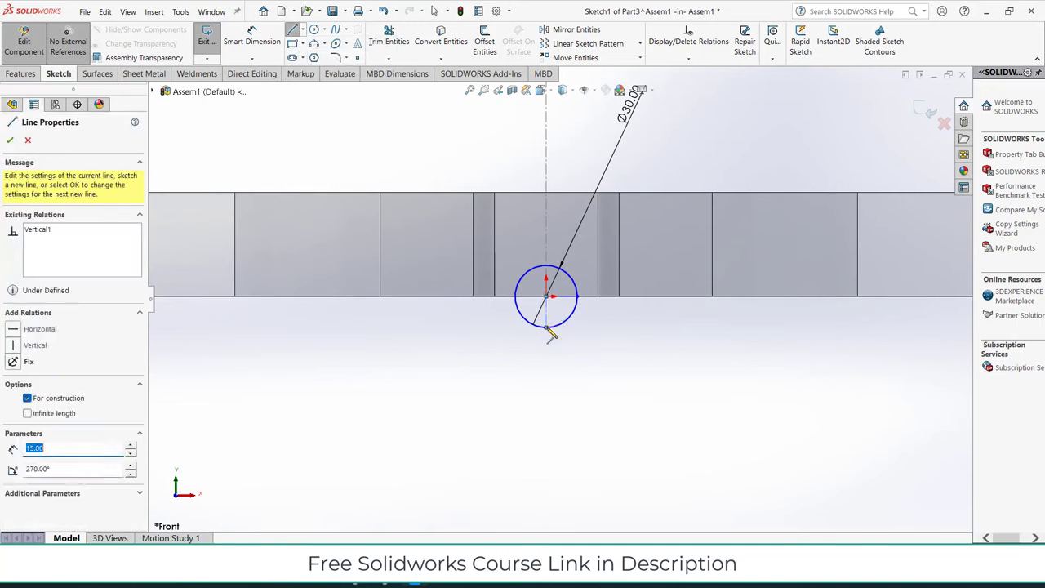
key(Escape)
Step: Trim away the left half of the circle, leaving an arc
click(389, 31)
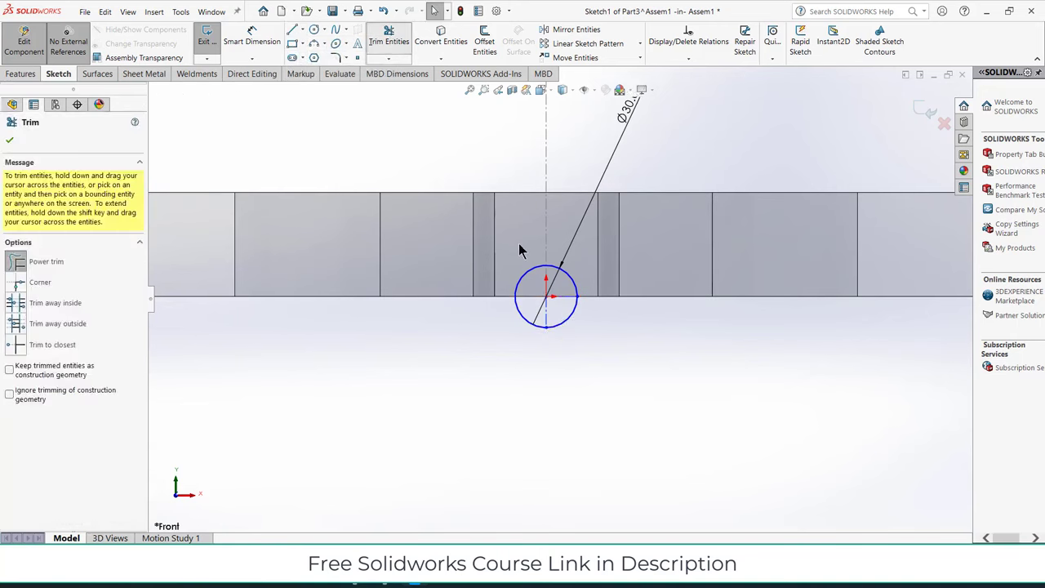
scroll(520, 249, down, 3)
drag(528, 262, 579, 299)
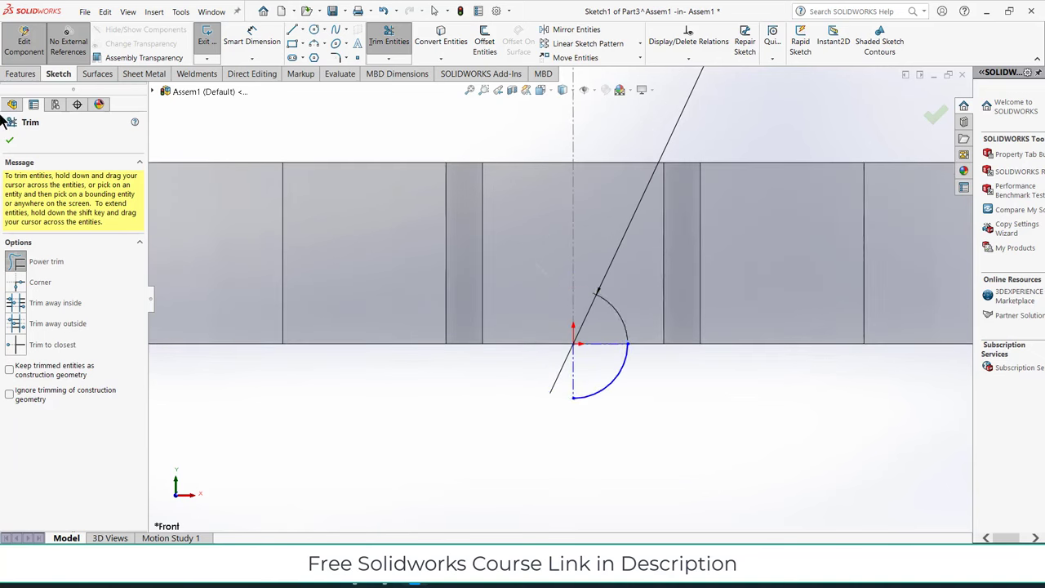
Step: Start a Revolved Boss/Base on the arc, answering No to keep it a thin revolve
click(20, 74)
click(252, 41)
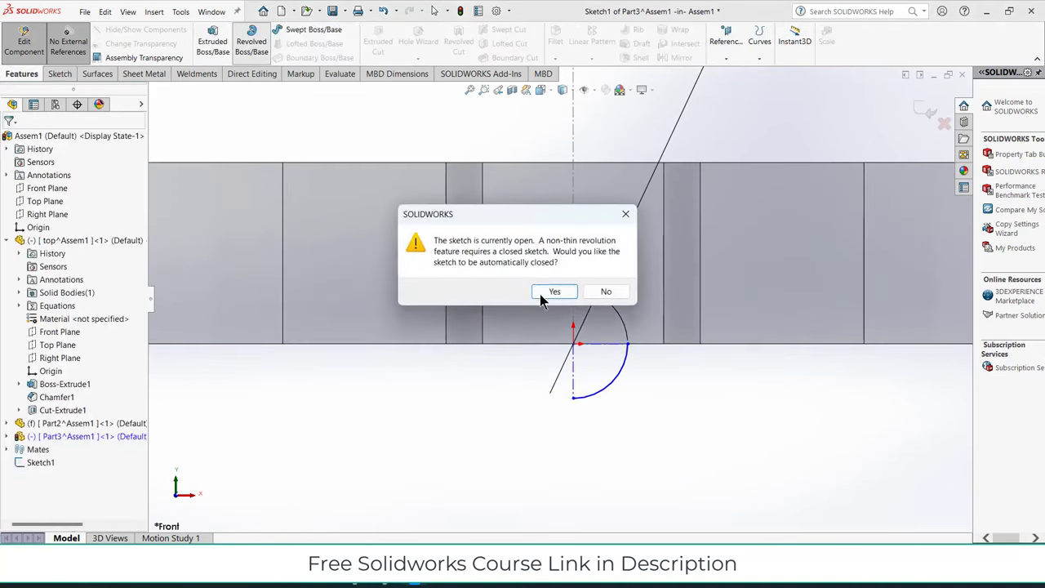
click(606, 292)
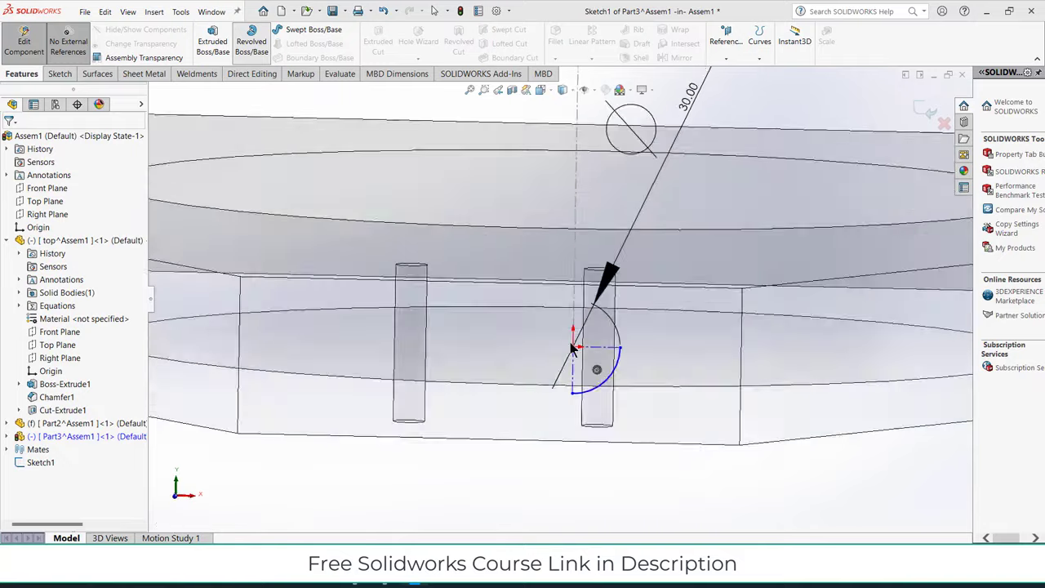
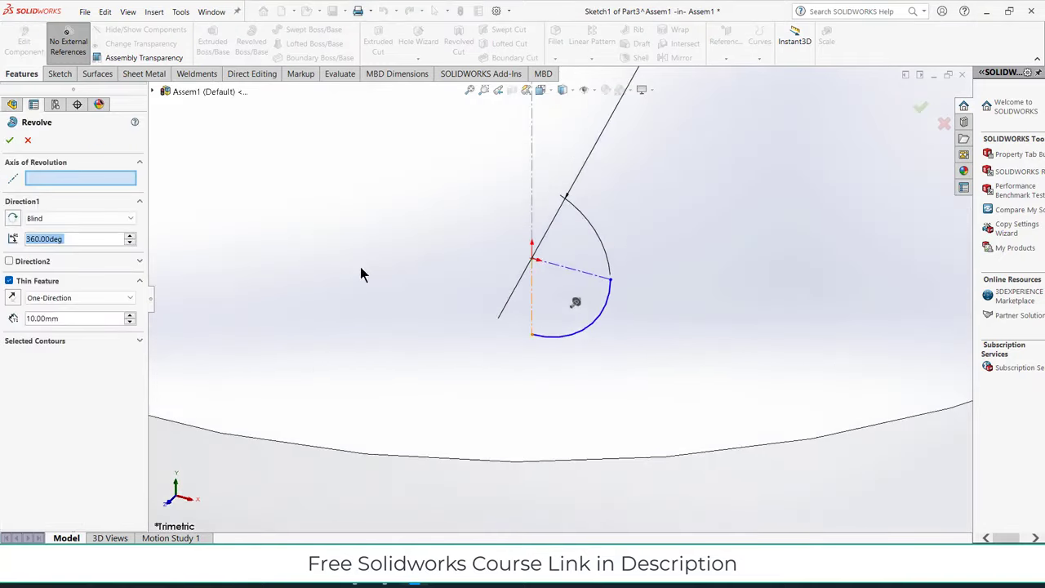
Step: Revolve the arc about the Line2 centerline as a thin feature with a 5 mm wall
click(43, 185)
click(531, 304)
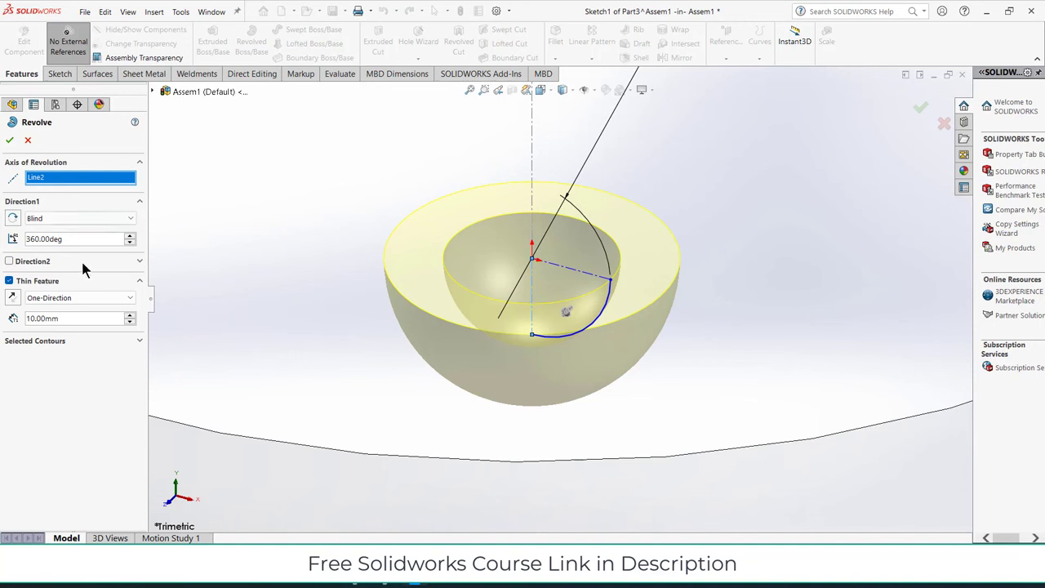
double_click(53, 317)
text(5)
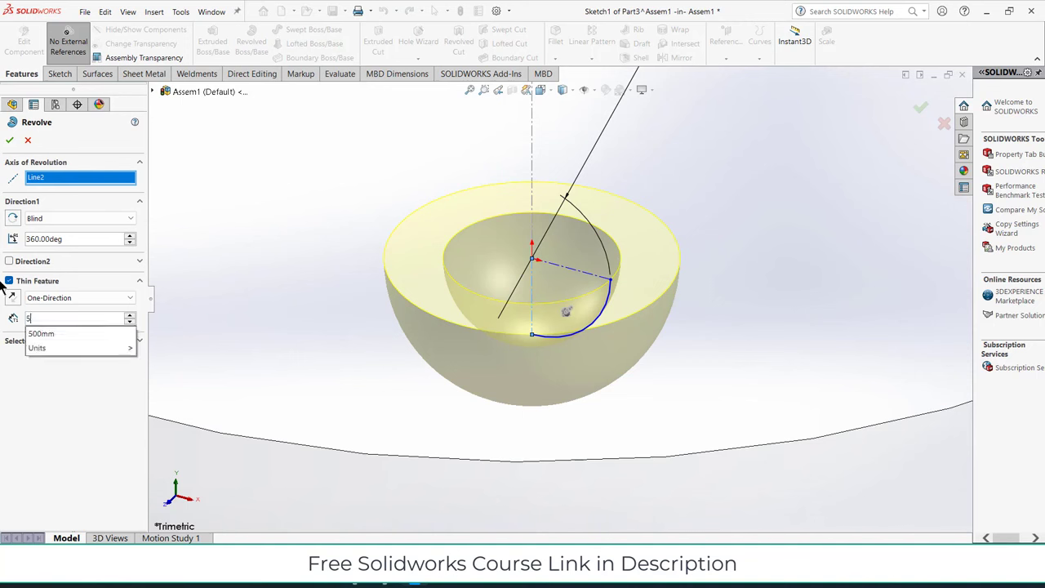
key(Return)
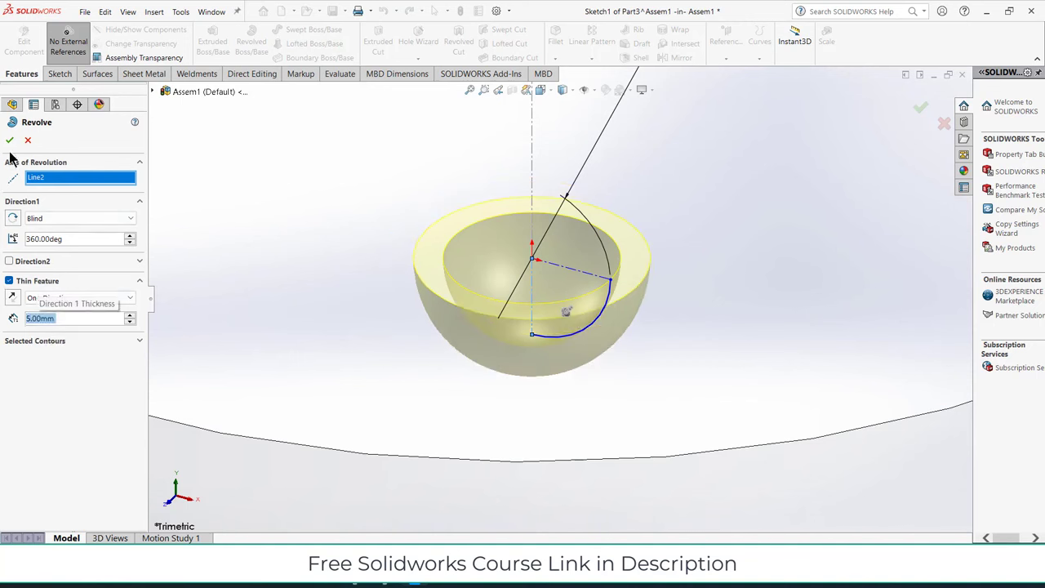
click(10, 140)
Step: Orbit to view the whole assembly and expand Part3 in the FeatureManager tree
scroll(702, 399, down, 3)
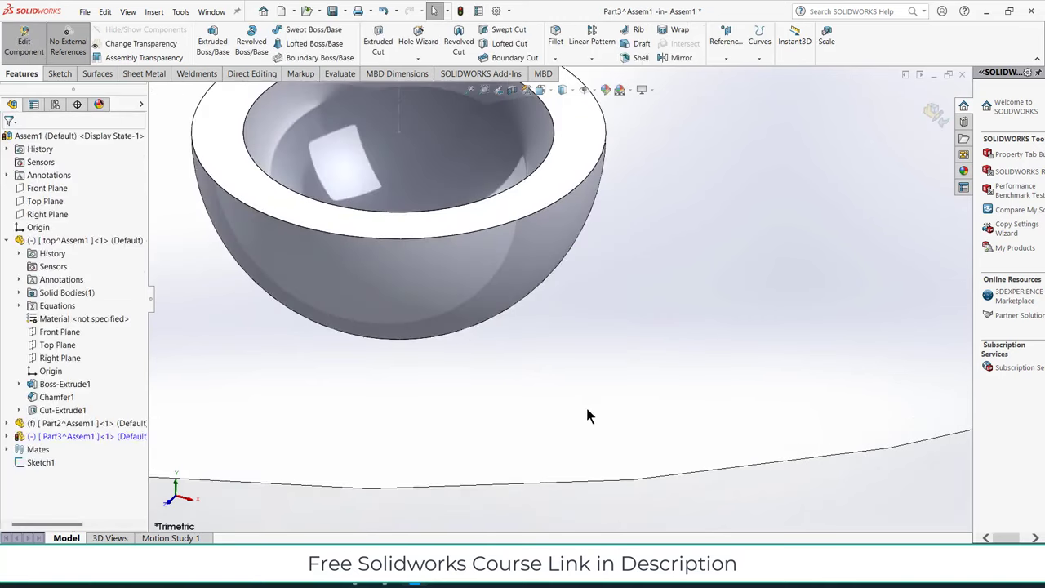
scroll(586, 415, up, 2)
scroll(588, 414, up, 2)
scroll(593, 345, up, 2)
scroll(572, 431, up, 2)
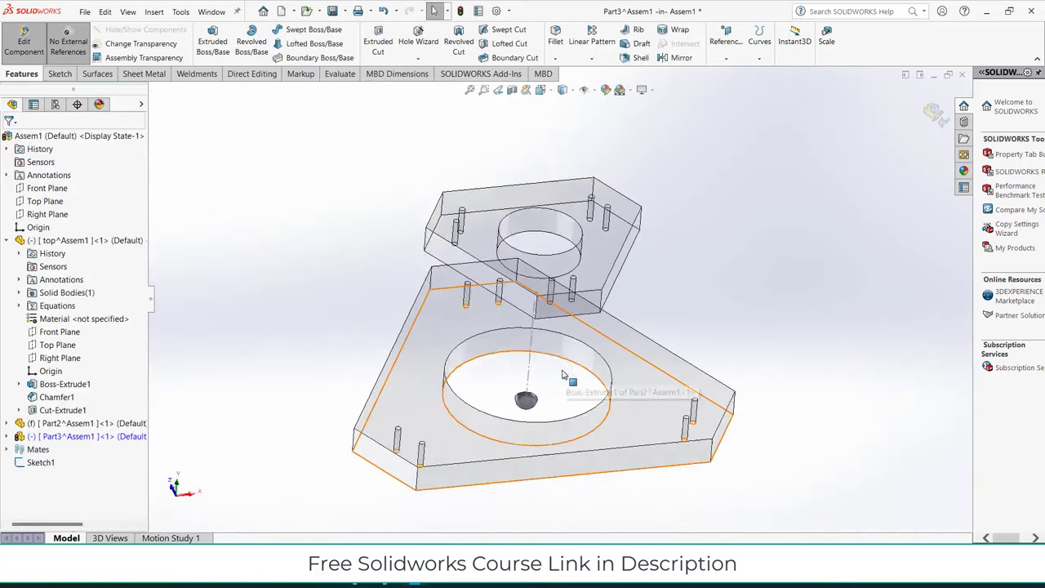
middle_drag(562, 374, 531, 382)
scroll(526, 384, down, 3)
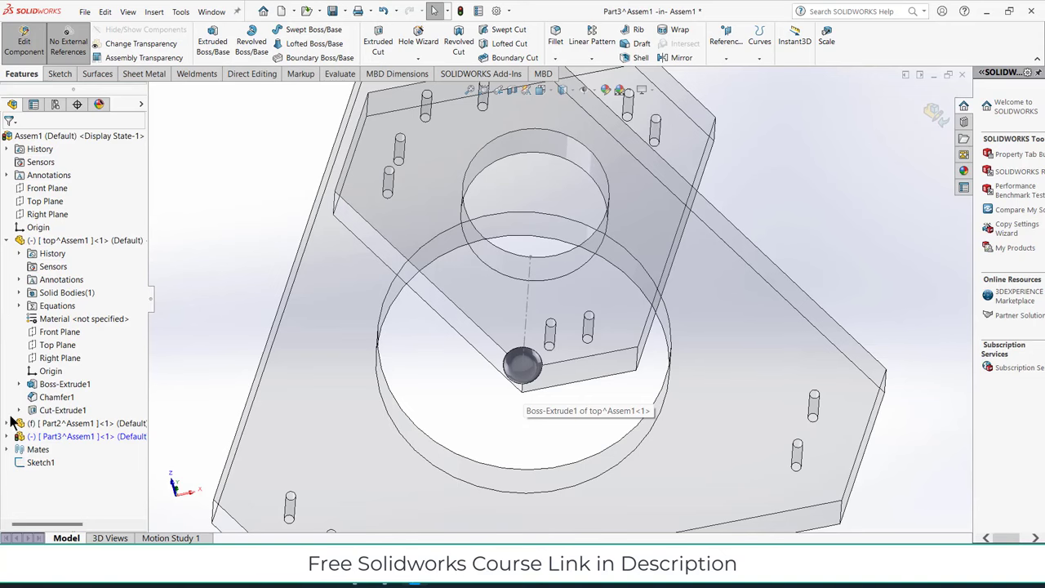
click(7, 436)
Step: Start a sketch on Part3's Top Plane and draw a circle centred on the origin
click(49, 464)
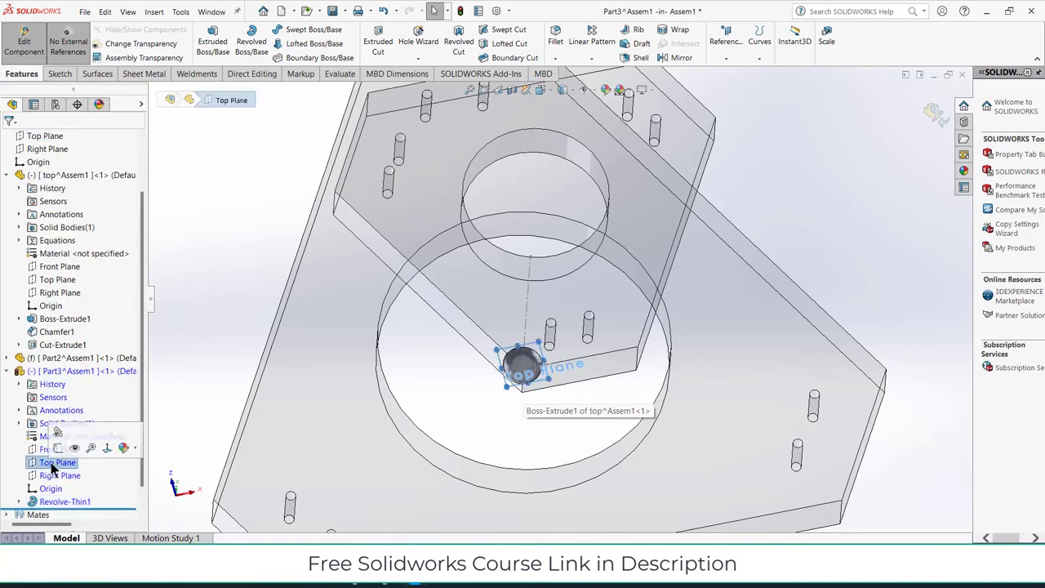
click(57, 441)
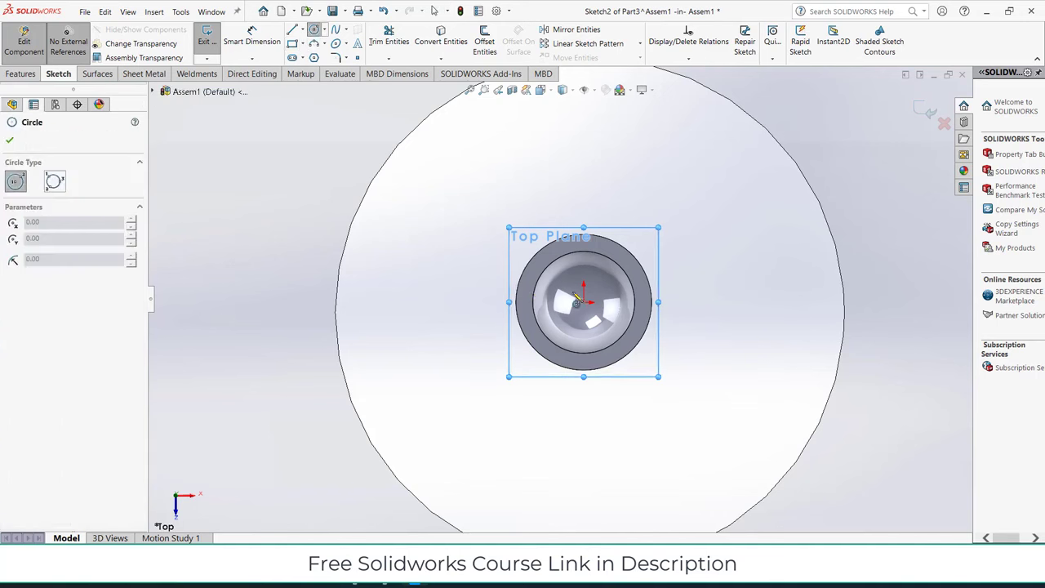
click(583, 302)
click(598, 302)
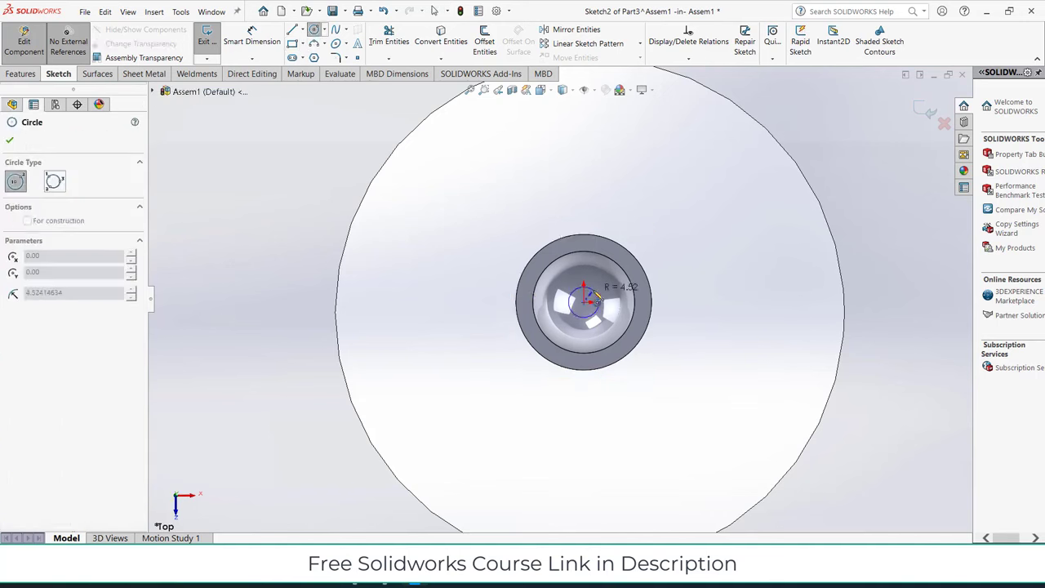
Step: Dimension the circle to a 10 mm diameter and orbit to a tilted 3D view
click(252, 37)
click(597, 296)
click(739, 279)
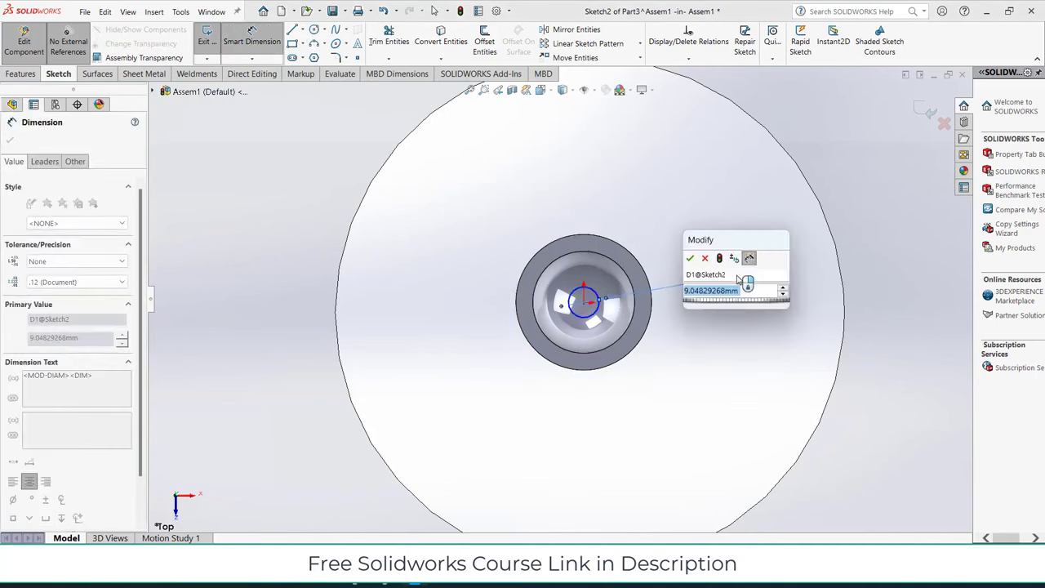
text(10)
key(Return)
scroll(698, 328, up, 5)
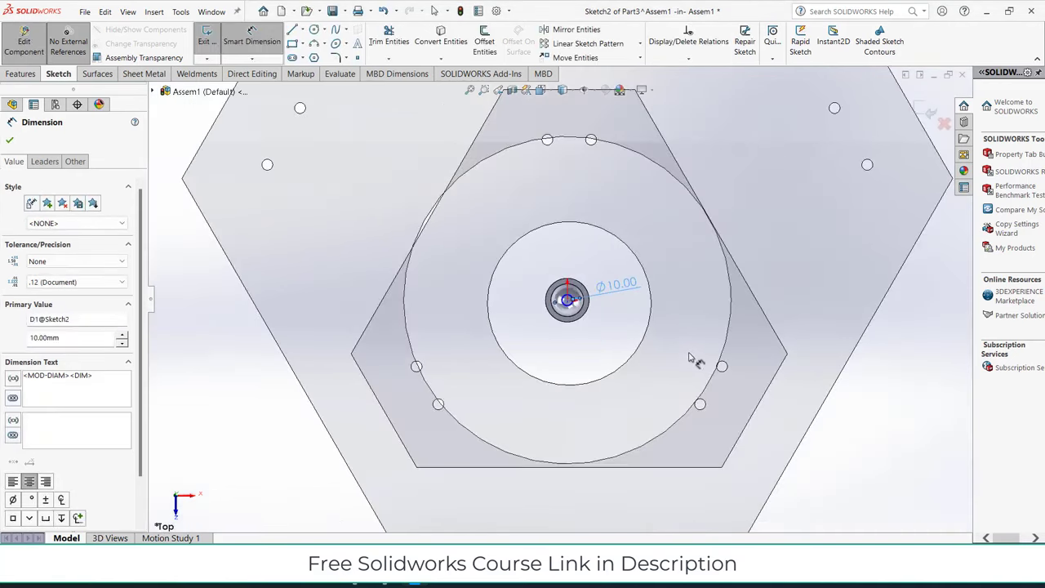
mouse_move(705, 380)
middle_down()
mouse_move(573, 235)
mouse_move(580, 249)
middle_up()
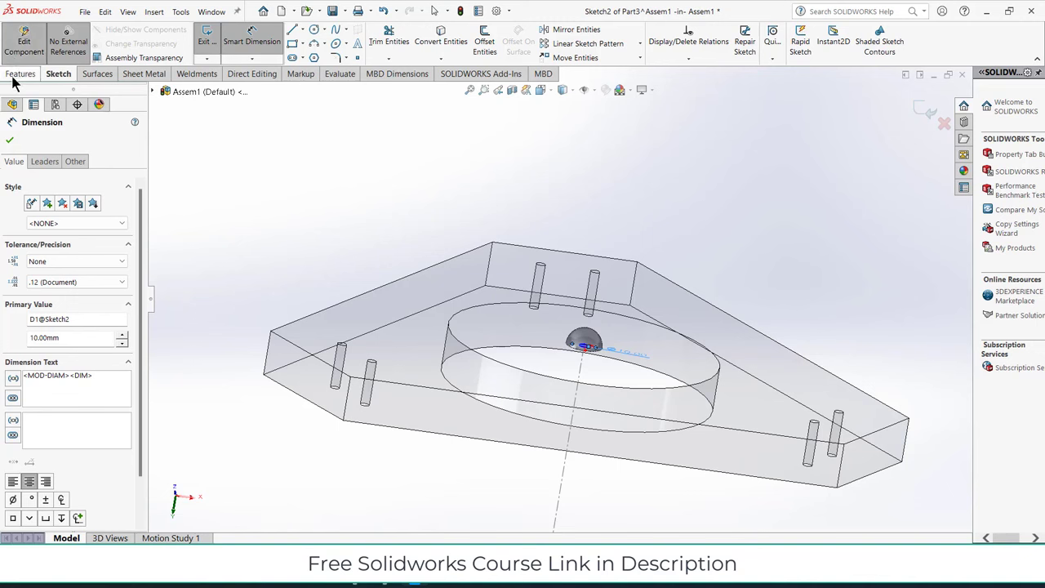
click(20, 73)
Step: Extrude the Ø10 circle 40 mm upward, with Direction 2 running up to the hemisphere face
click(211, 41)
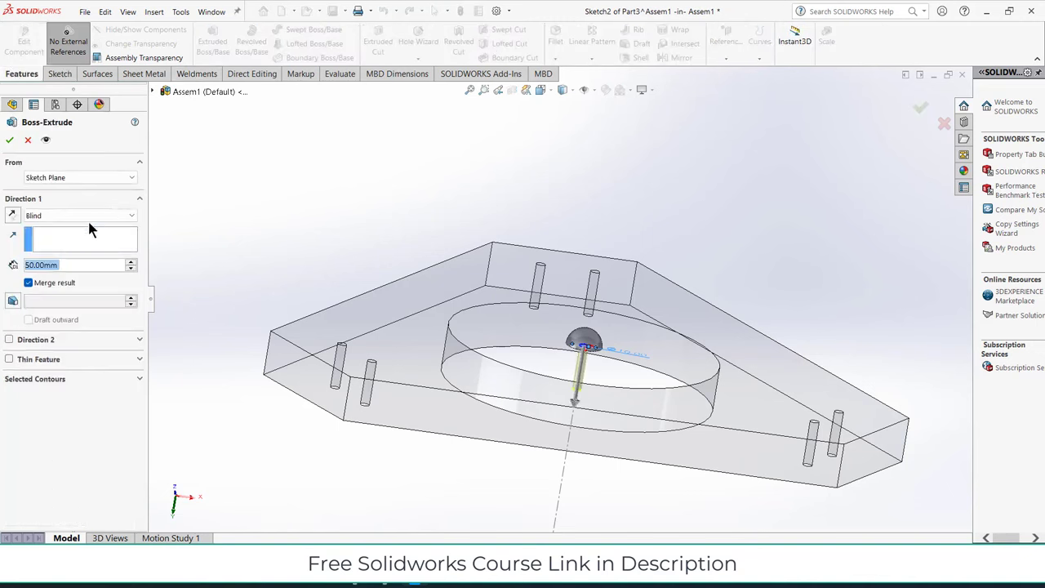
click(12, 214)
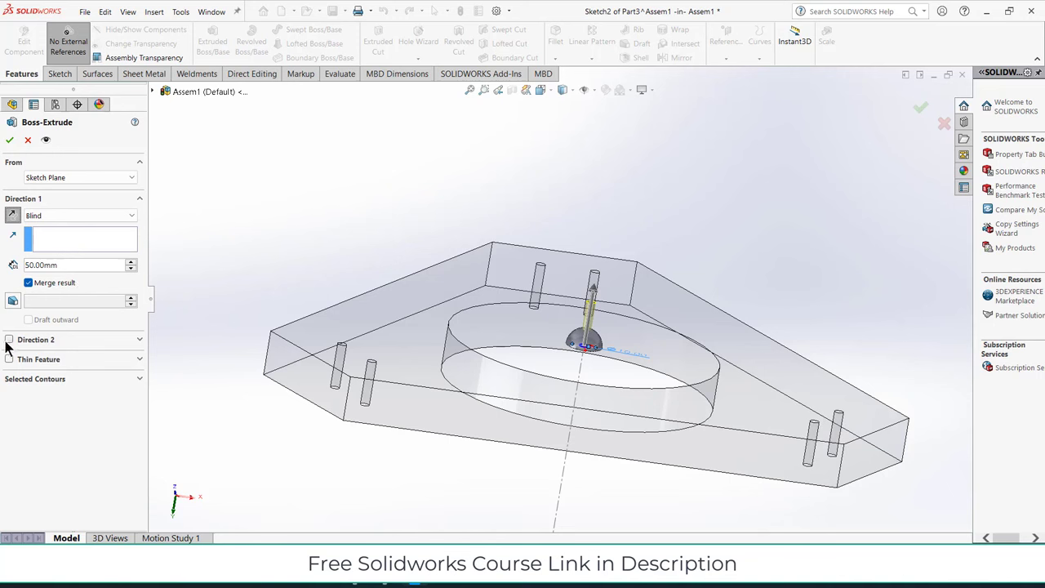
scroll(75, 264, up, 3)
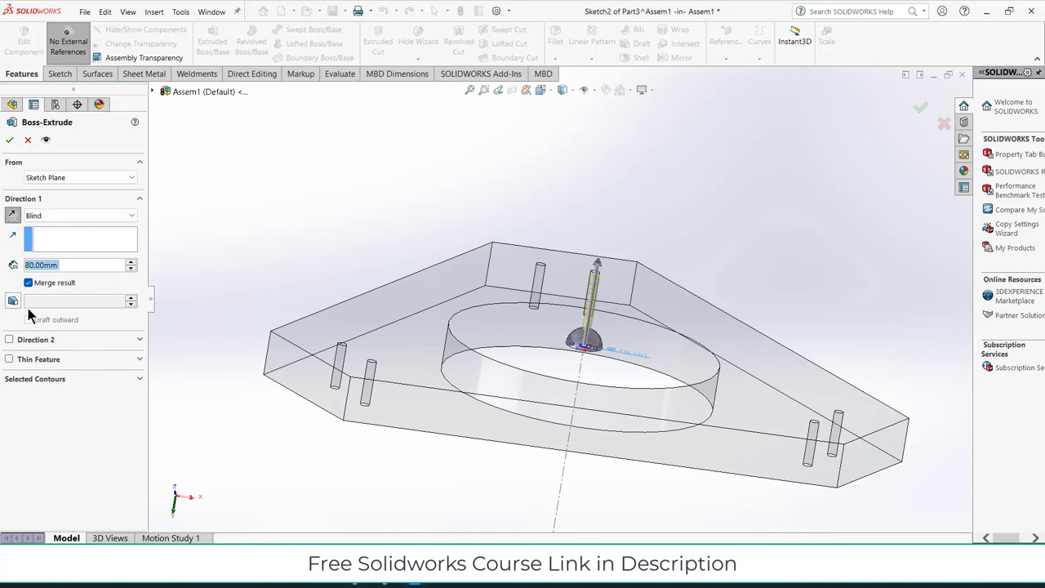
click(9, 340)
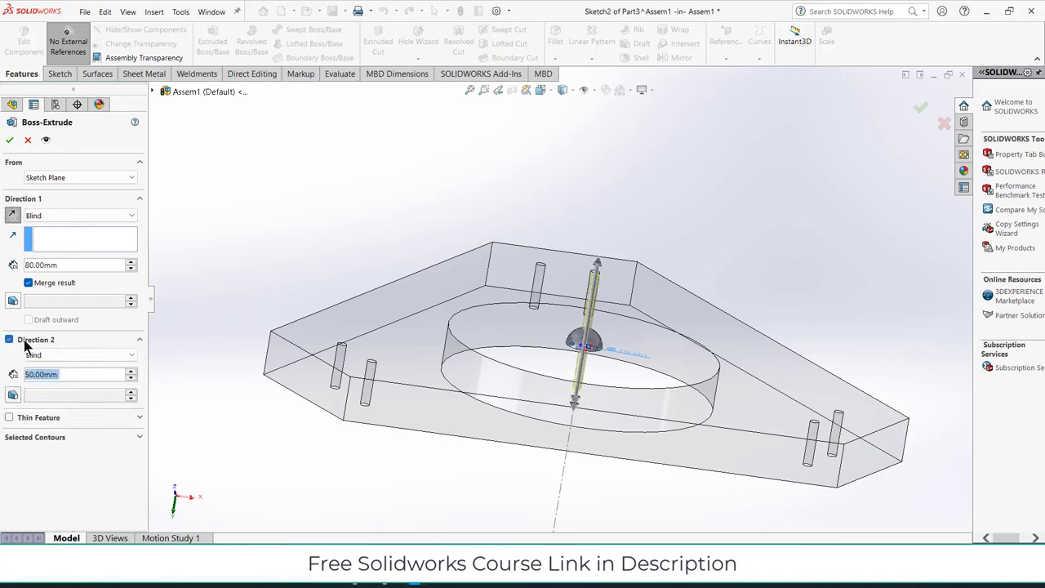
click(78, 355)
click(70, 395)
scroll(596, 335, down, 2)
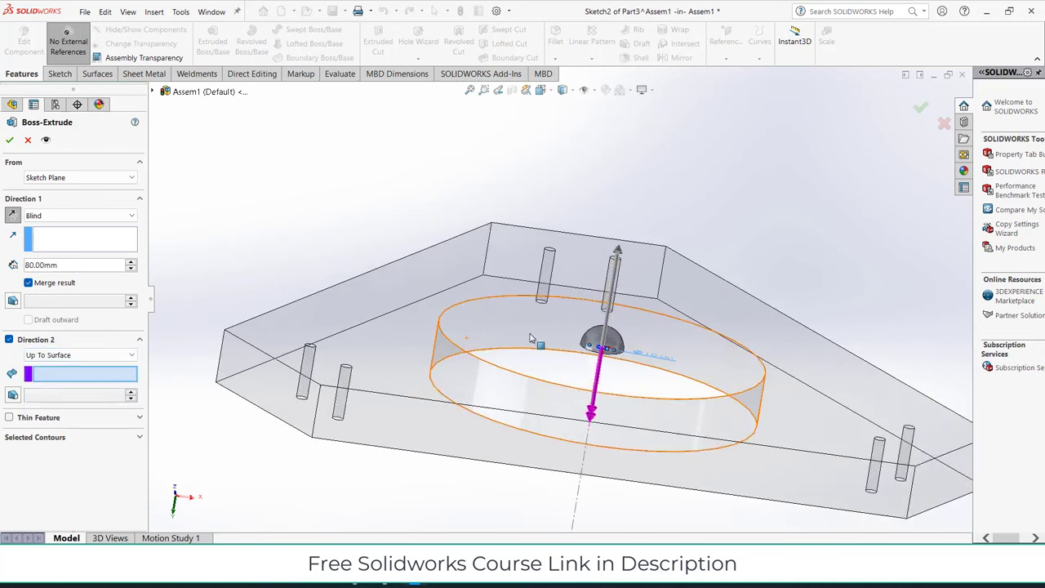
scroll(621, 330, down, 2)
click(663, 342)
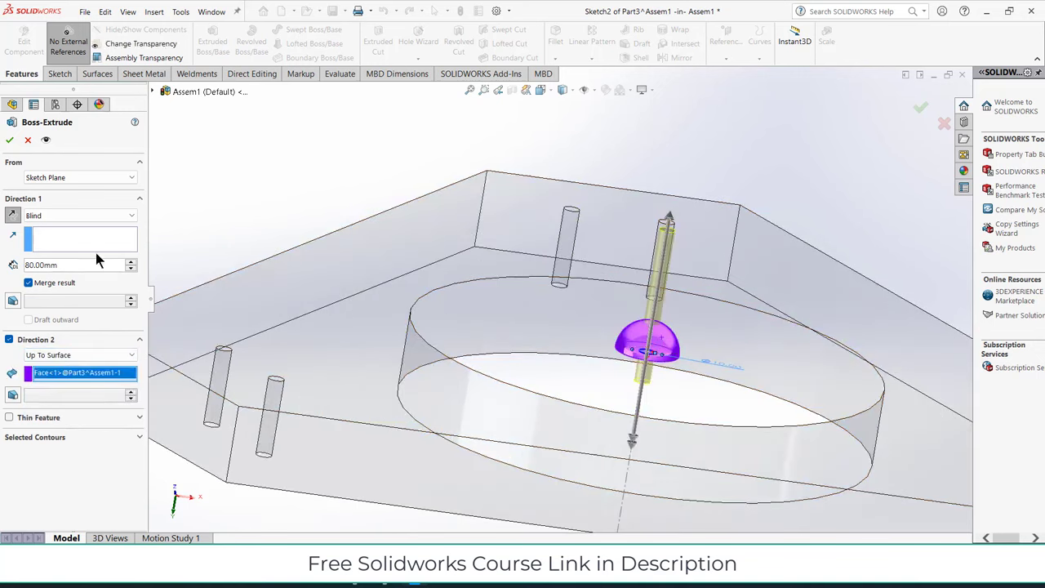
scroll(87, 270, down, 3)
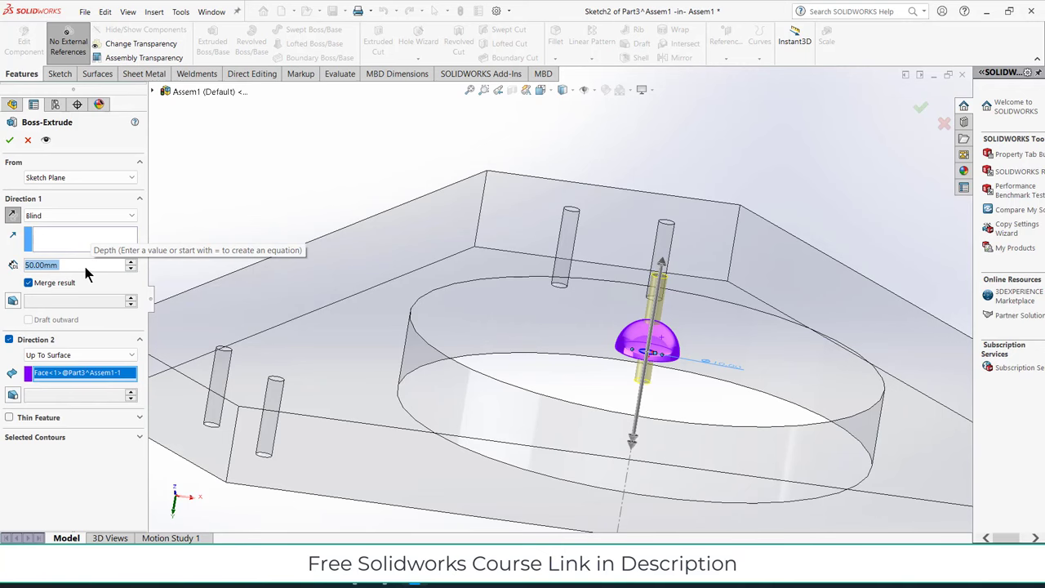
scroll(85, 267, down, 1)
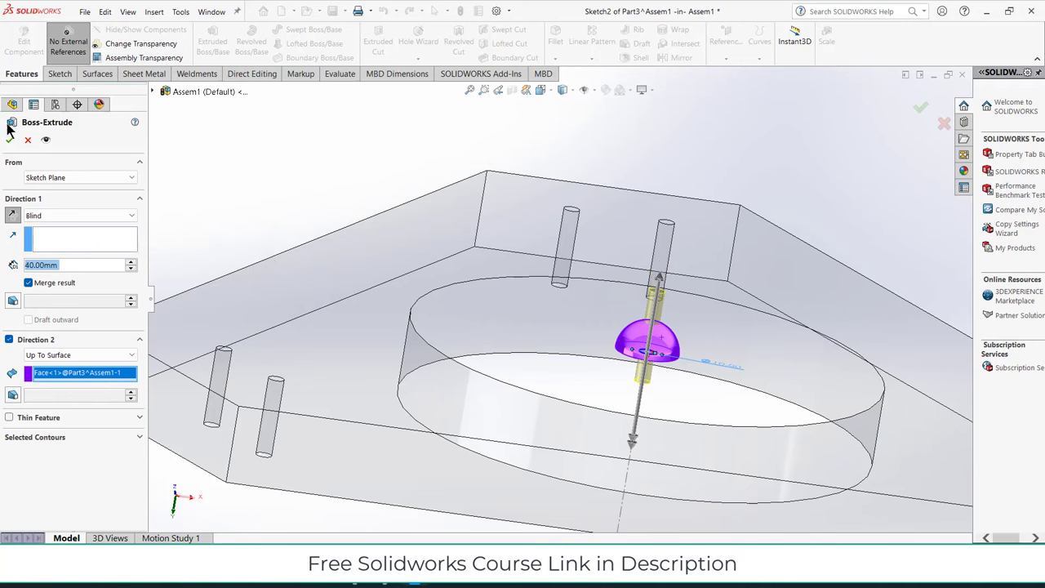
mouse_move(629, 302)
middle_down()
mouse_move(574, 264)
mouse_move(576, 282)
middle_up()
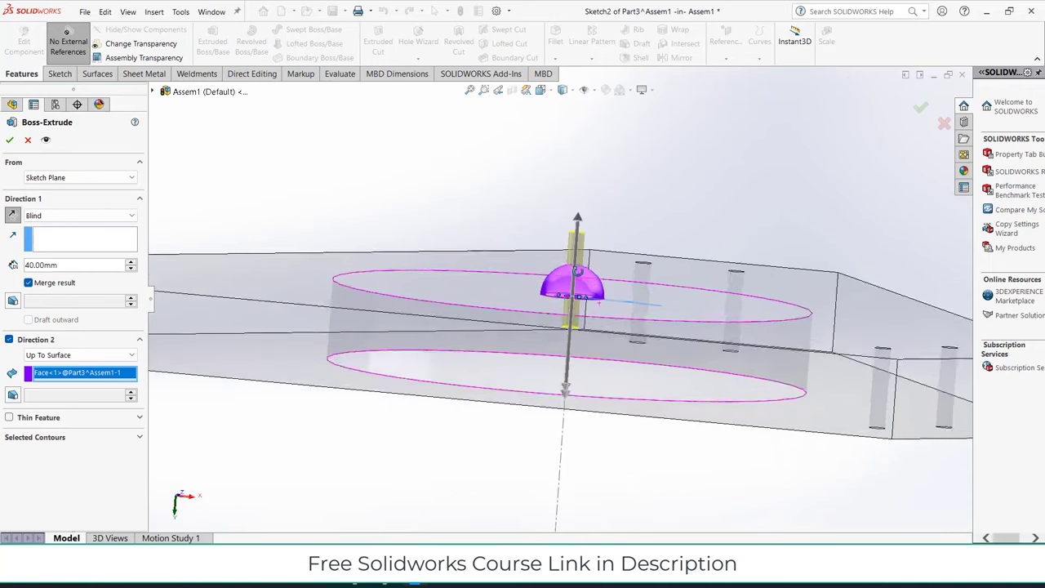
click(10, 140)
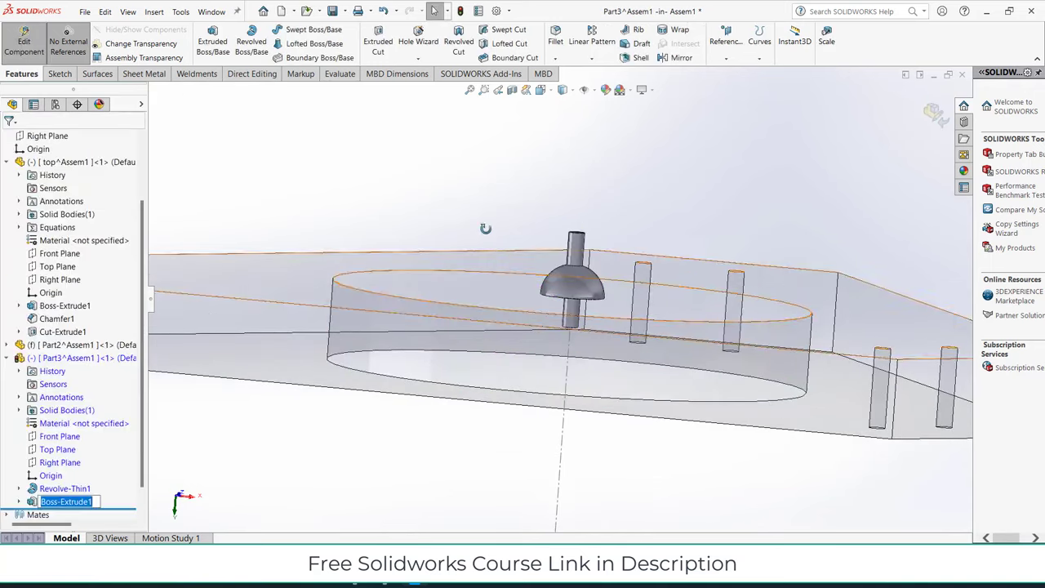
Step: Undo the shaft extrusion and restart the boss extrude from a 10 mm offset, reversed upward
middle_drag(485, 229, 487, 220)
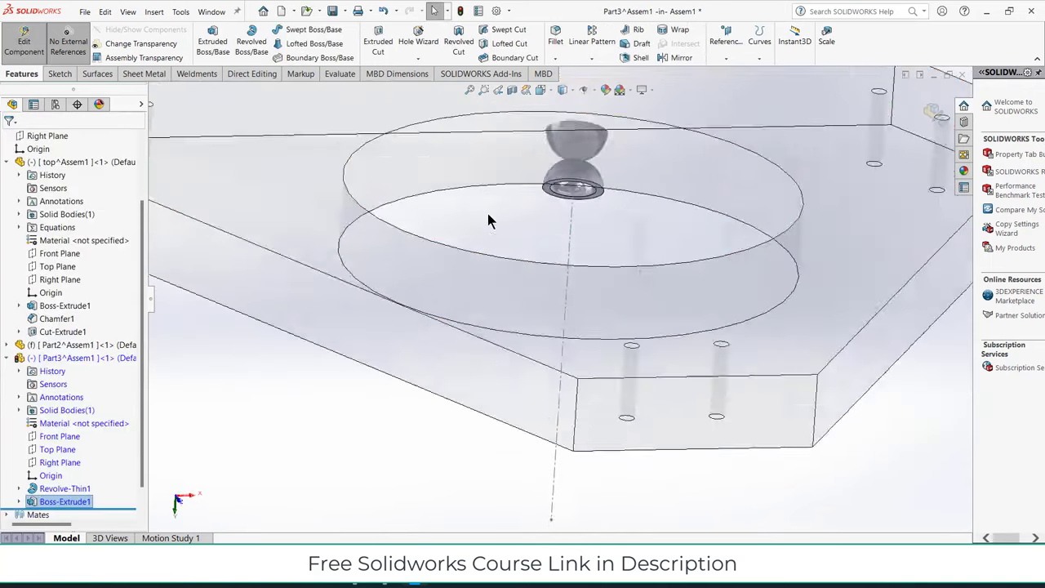
key(ctrl+z)
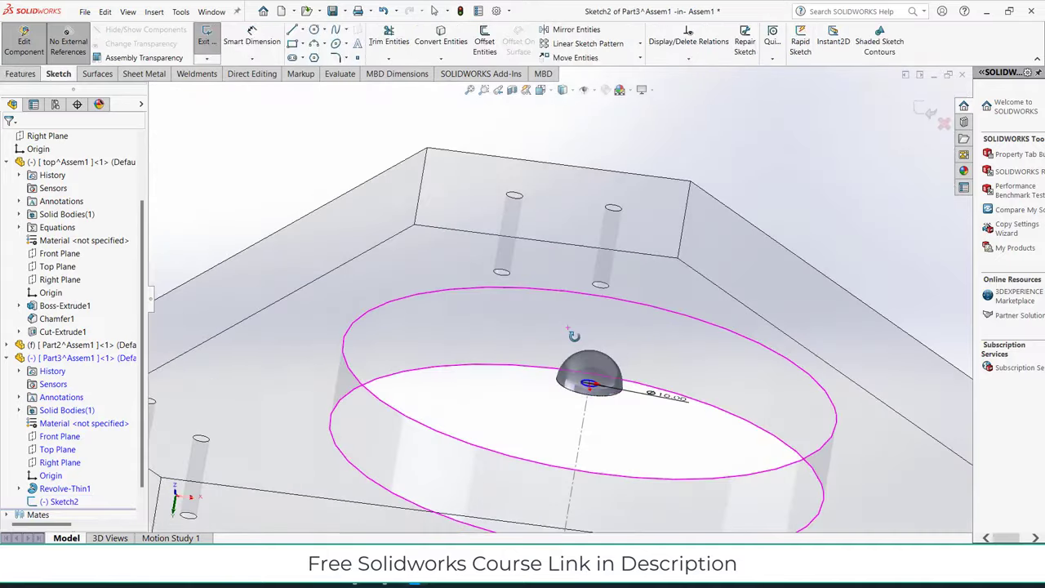
click(21, 75)
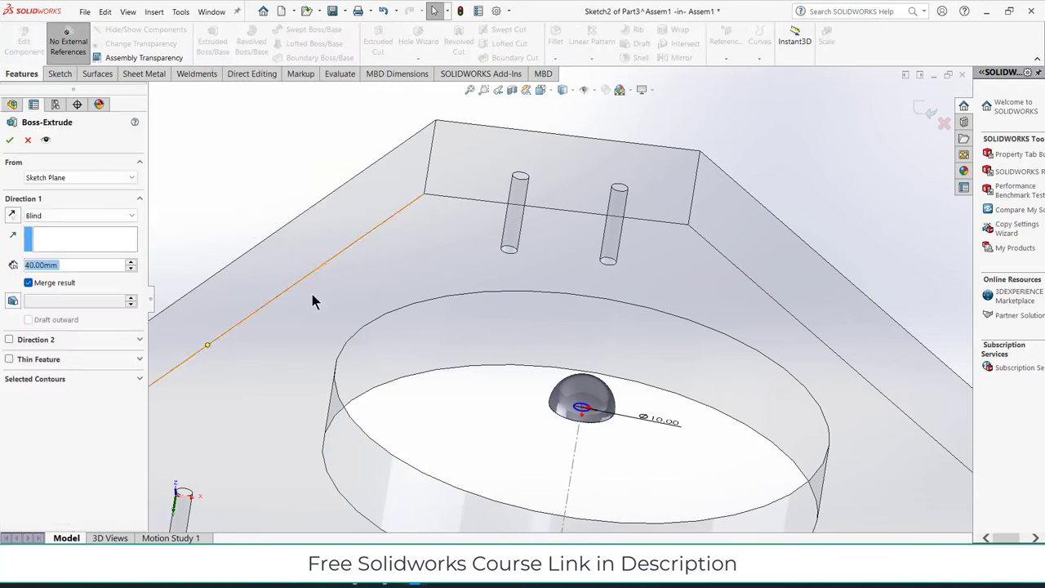
middle_drag(602, 408, 571, 384)
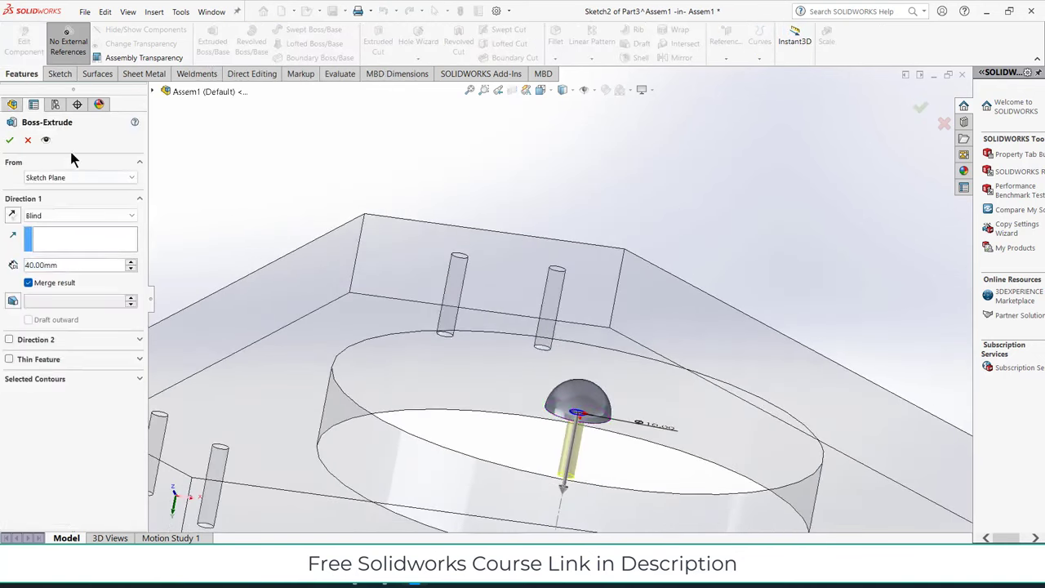
click(79, 177)
click(47, 217)
double_click(87, 196)
text(10)
key(Return)
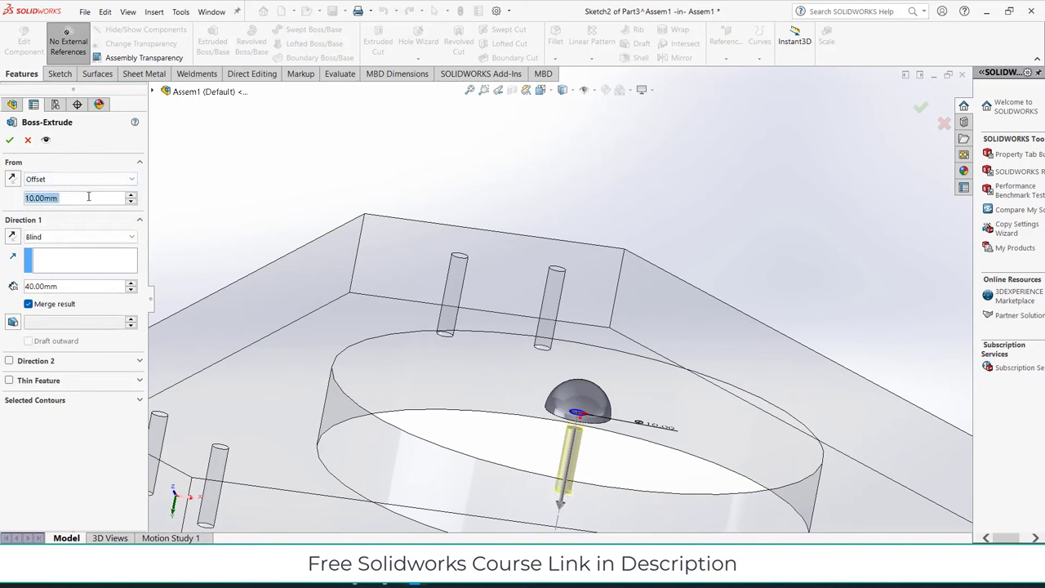
click(13, 180)
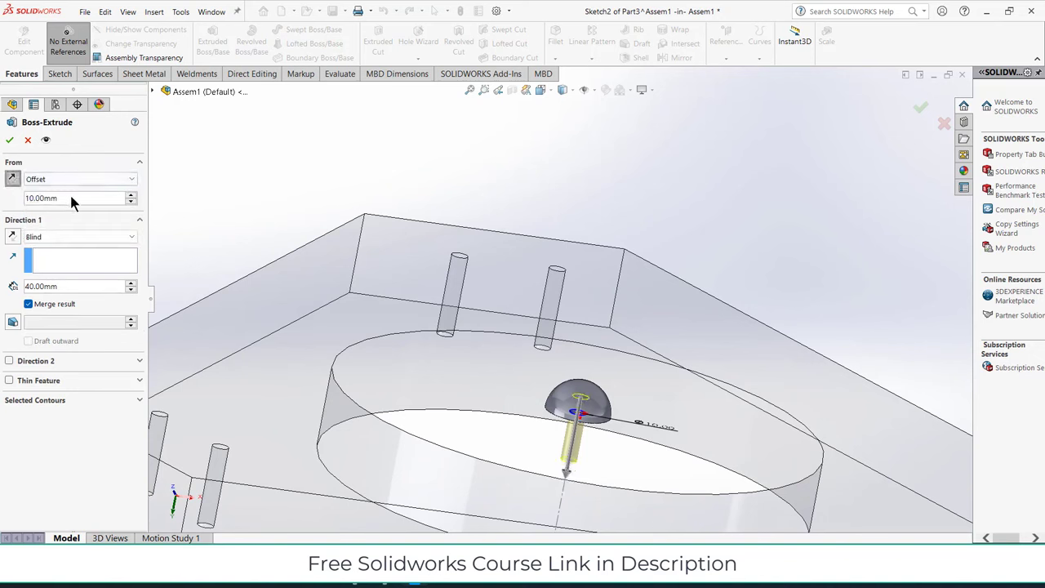
Step: End the extrusion Up To Surface at the hemisphere face and accept it as Boss-Extrude2
scroll(69, 192, up, 5)
scroll(69, 196, up, 1)
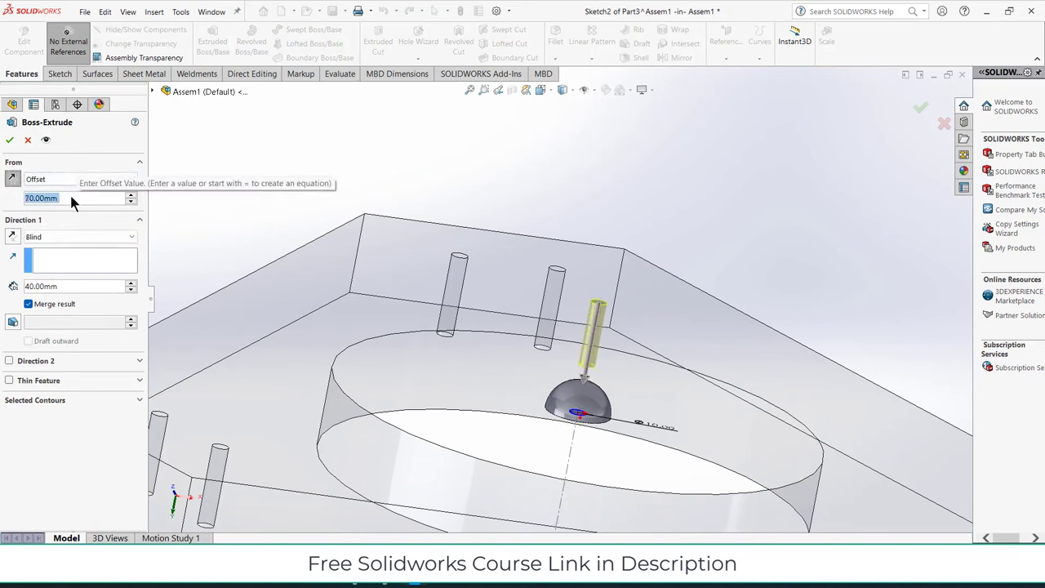
click(69, 236)
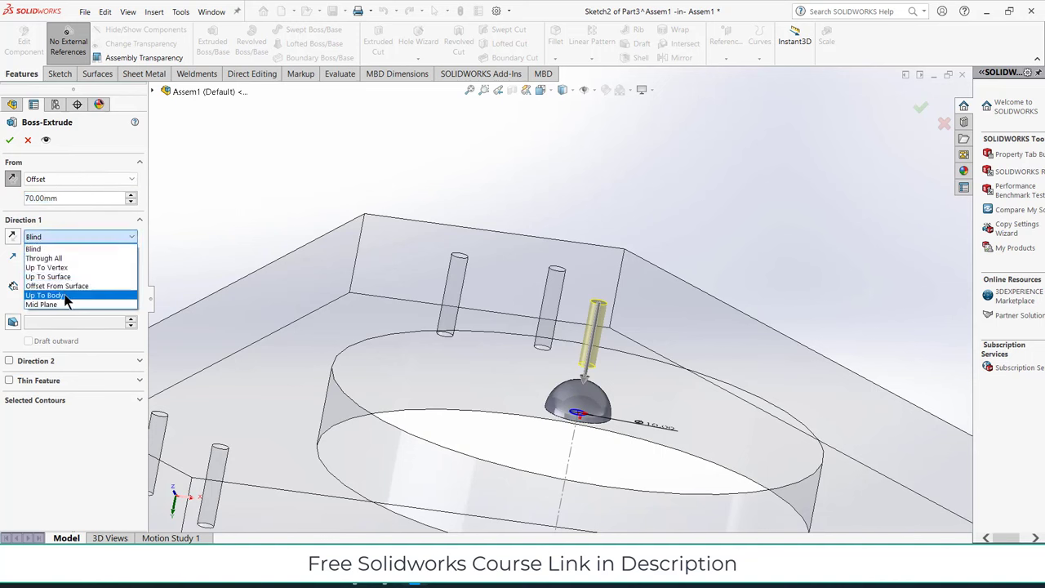
click(65, 277)
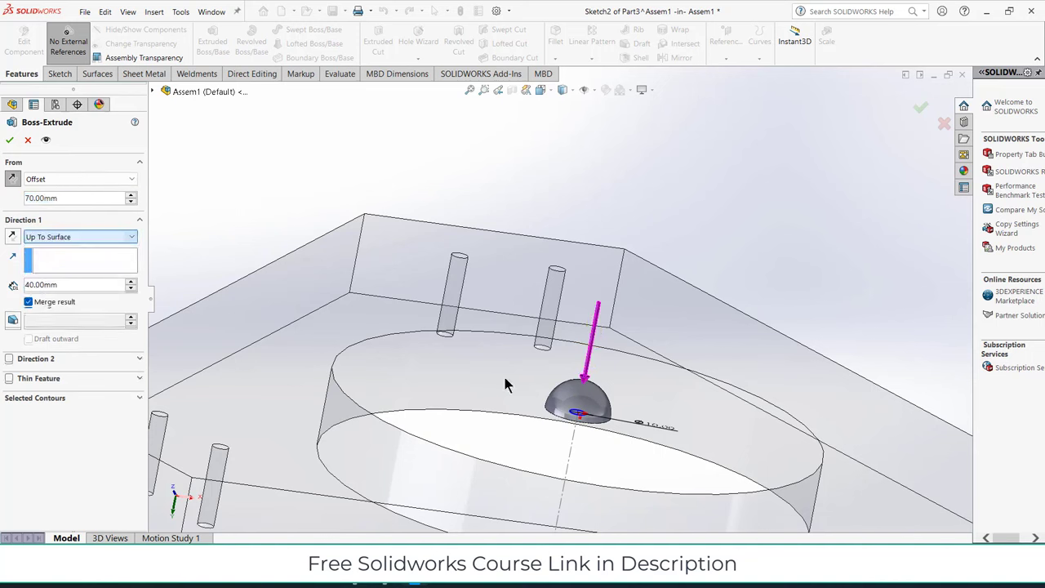
click(580, 397)
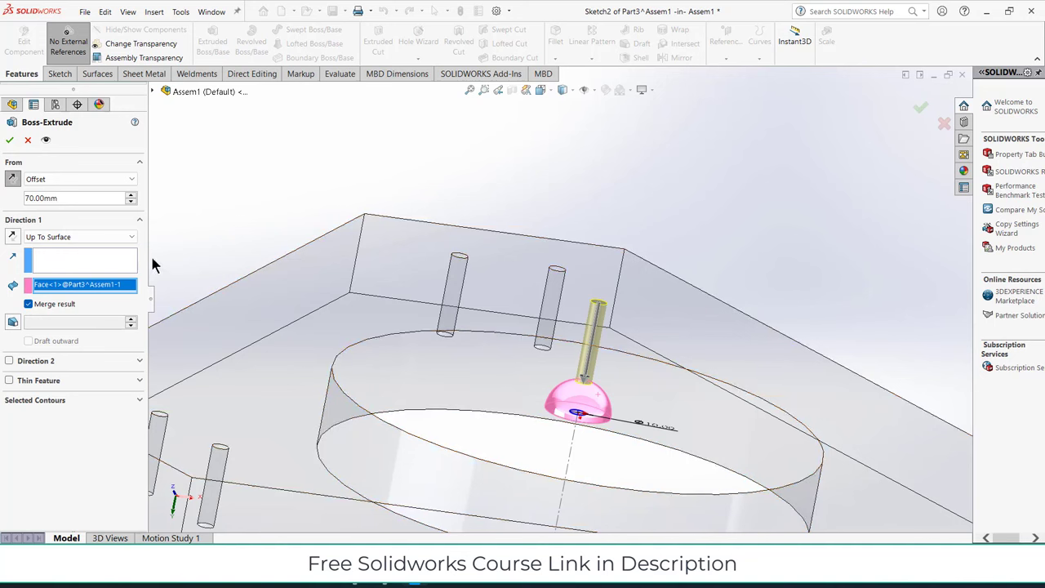
scroll(86, 200, down, 2)
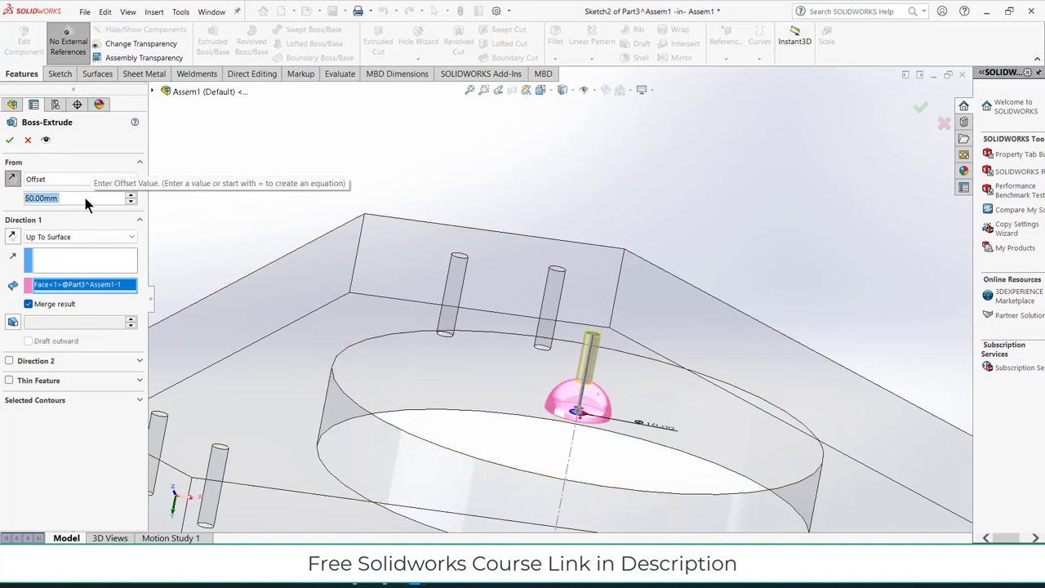
scroll(83, 194, down, 1)
click(921, 106)
Step: Exit part editing back to the full assembly and select the ball-ended pin
key(f)
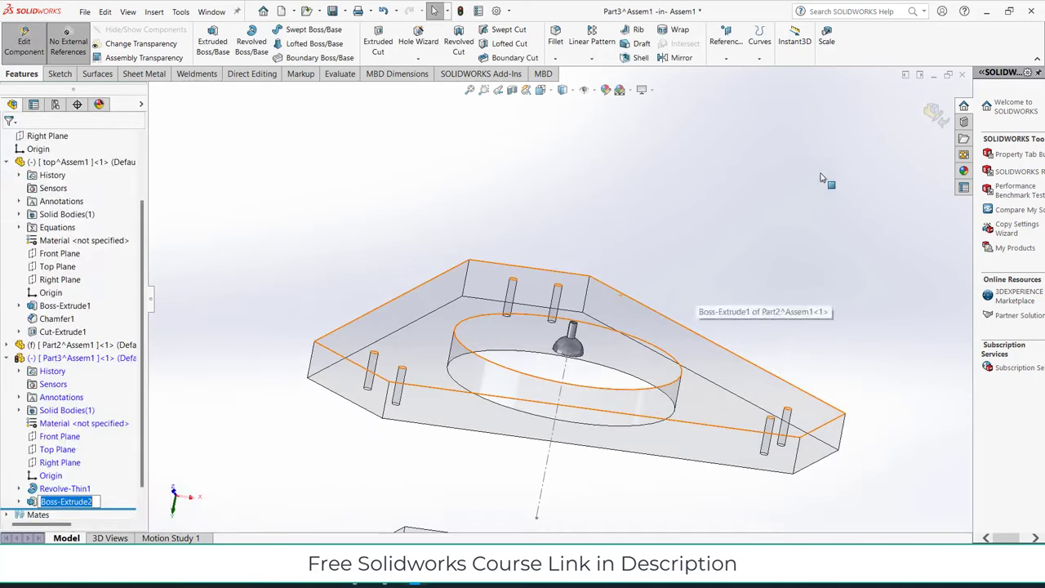
click(934, 114)
middle_drag(664, 325, 575, 341)
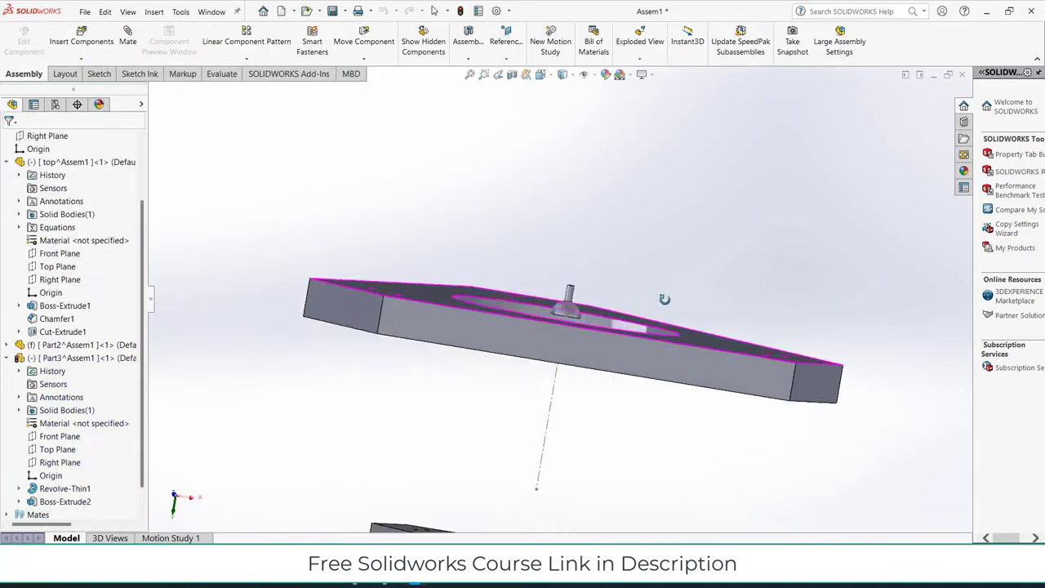
click(576, 341)
scroll(681, 172, up, 2)
scroll(684, 193, up, 2)
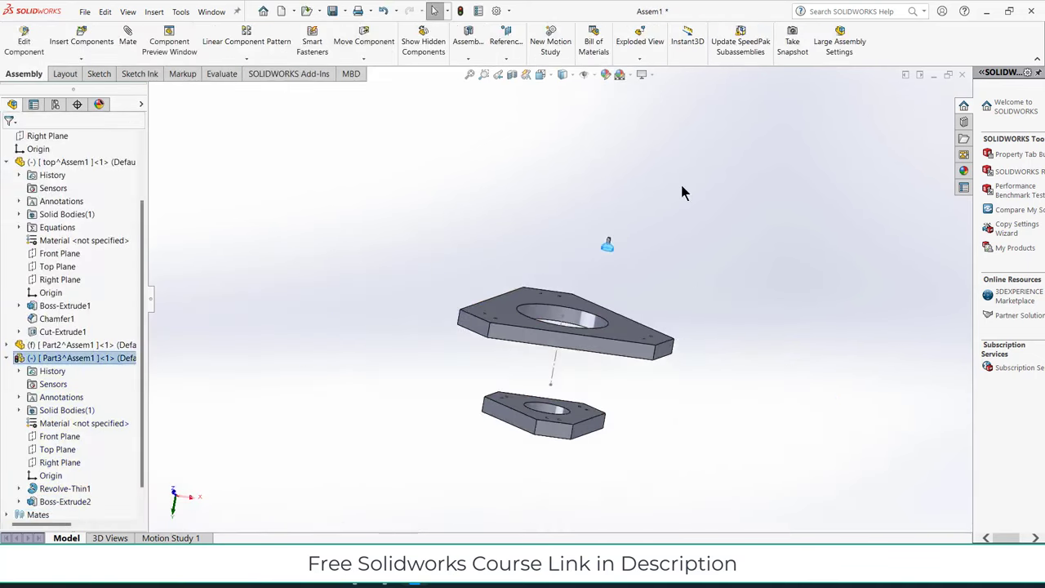
Step: Drag the pin beside the smaller plate, then open and cancel Rotate Component
middle_drag(637, 179, 722, 421)
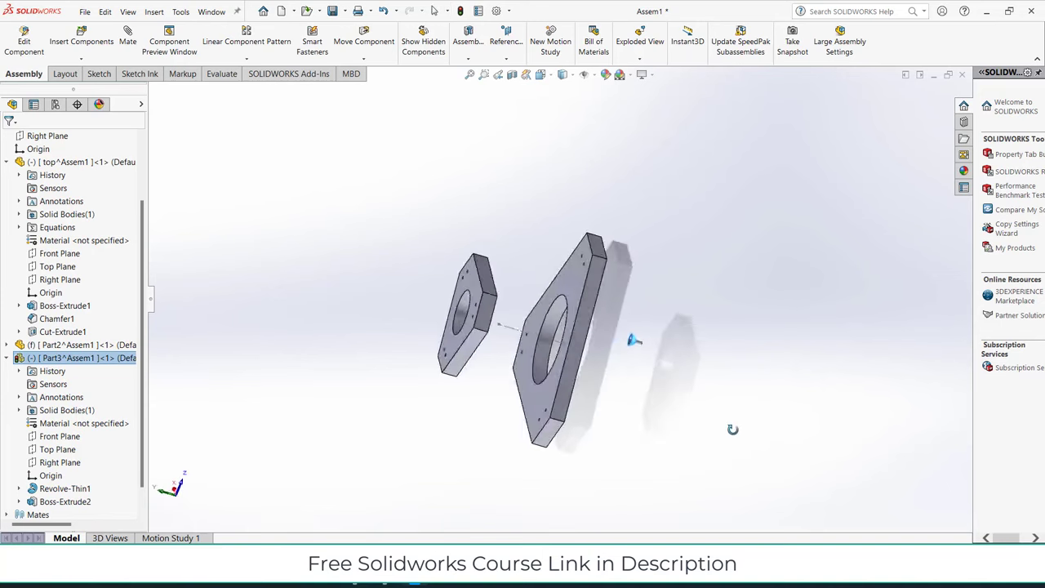
scroll(631, 336, down, 3)
drag(631, 347, 445, 273)
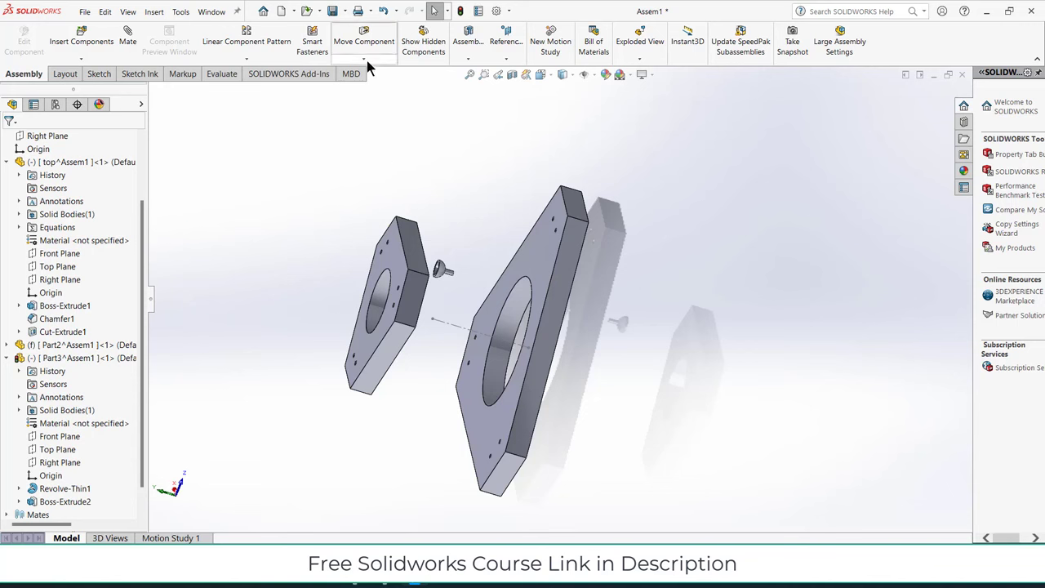
click(371, 86)
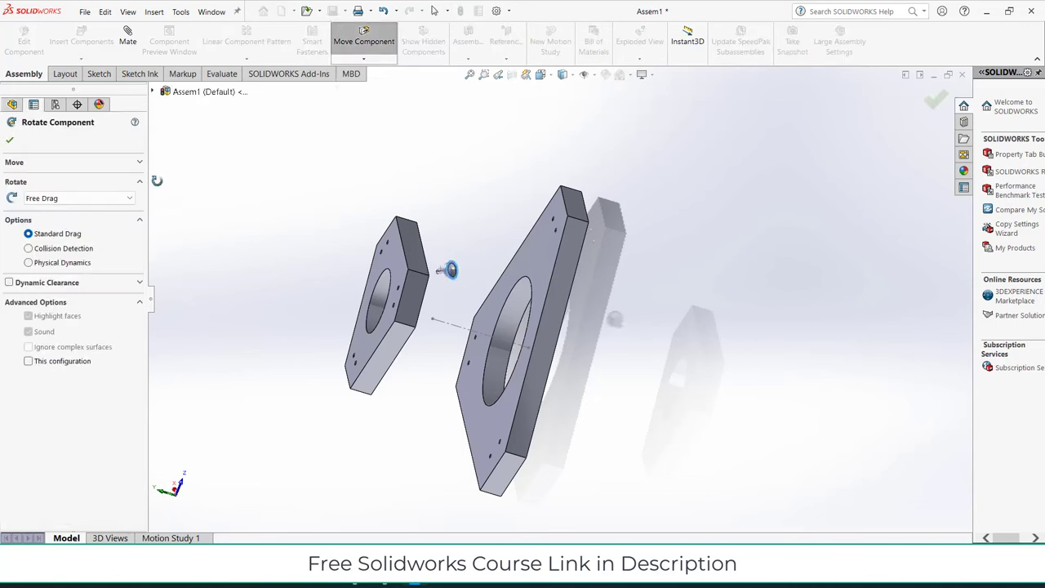
click(10, 141)
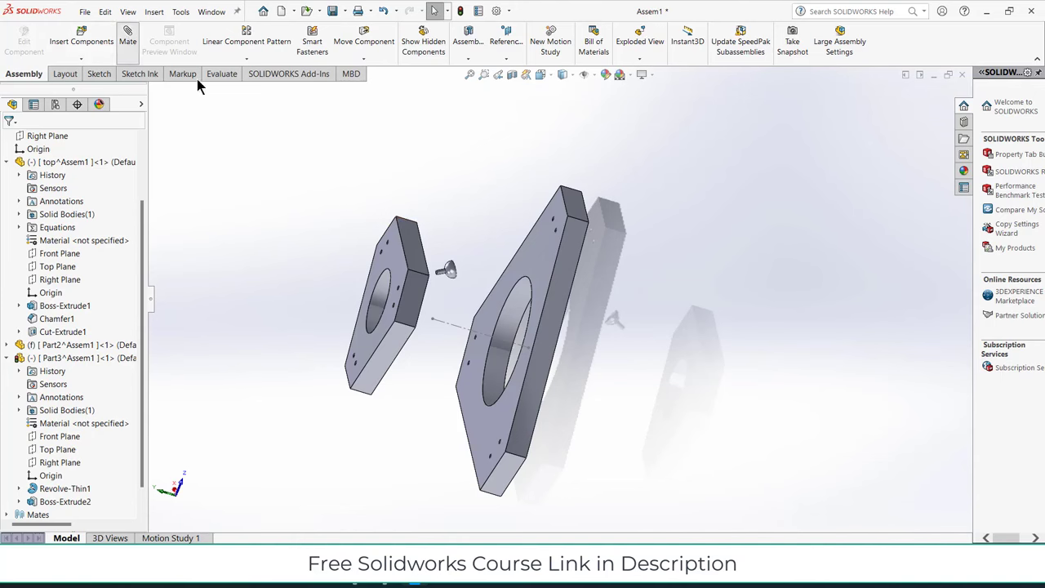
Step: Add a concentric mate between the pin's shaft and a small plate hole
right_drag(462, 290, 444, 272)
scroll(444, 273, down, 3)
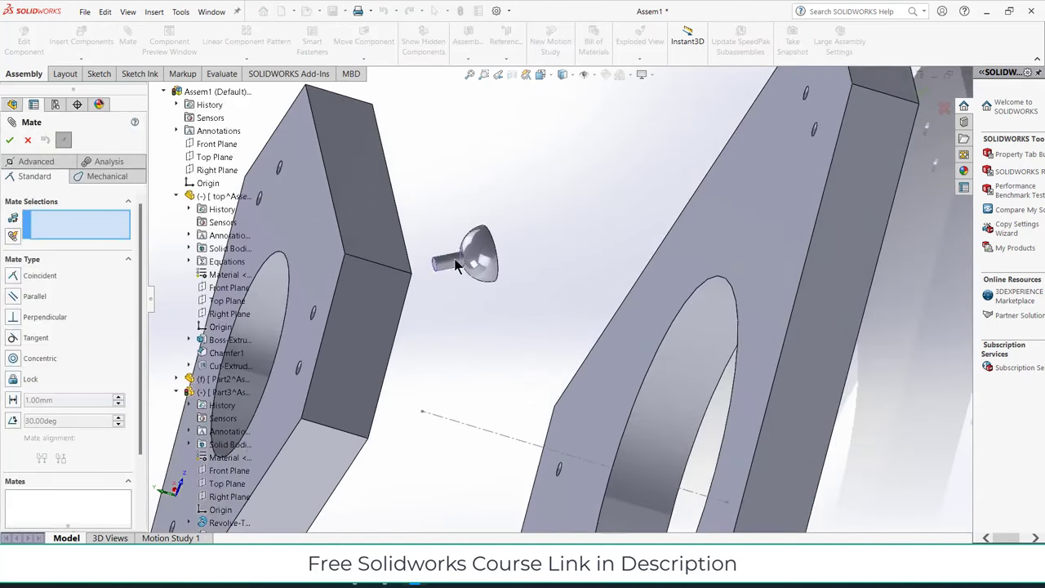
click(458, 266)
scroll(408, 294, down, 3)
scroll(357, 315, down, 3)
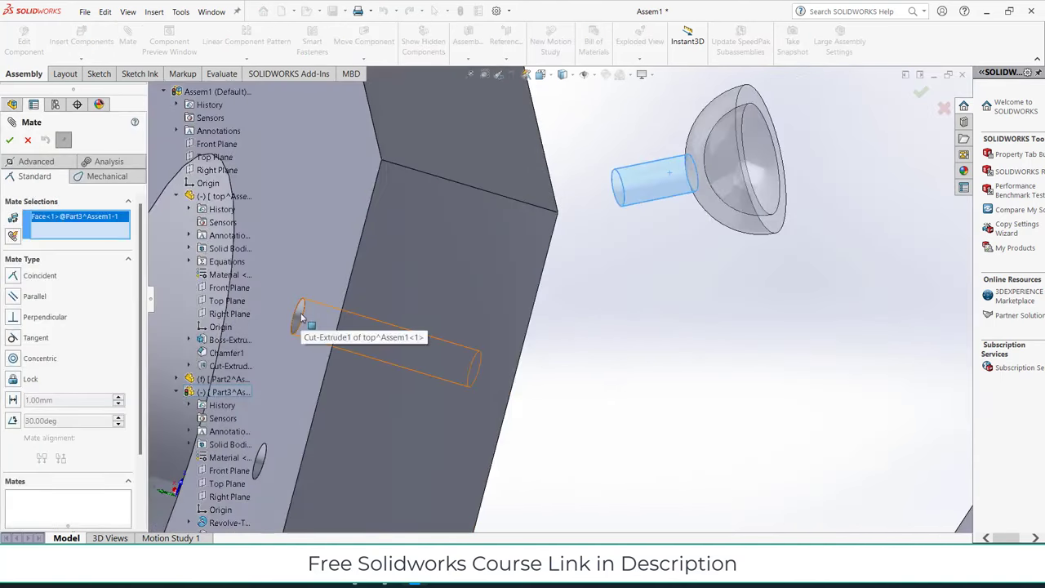
click(300, 319)
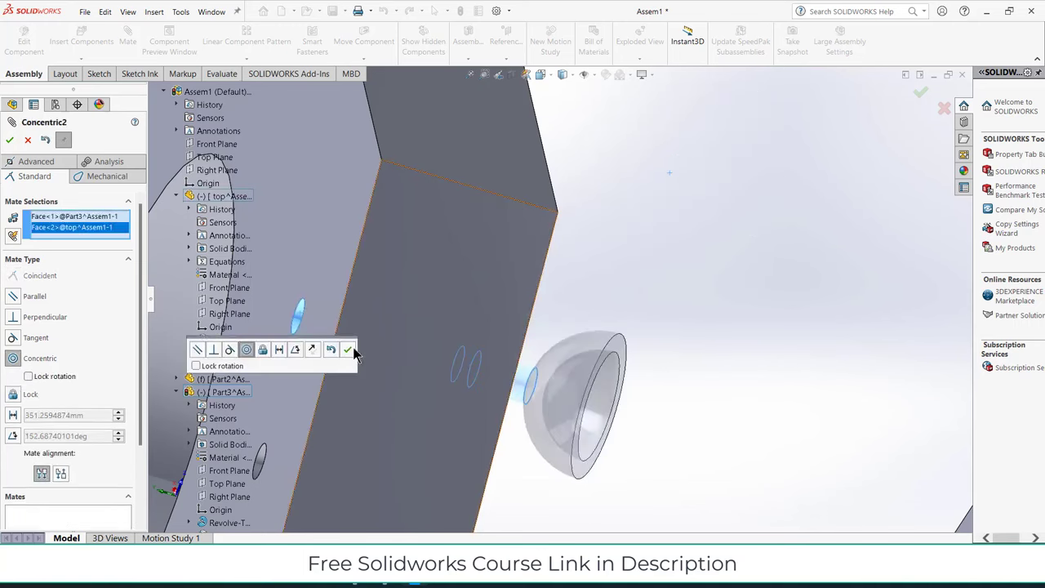
click(348, 349)
Step: Add a tangent mate between the pin's dome and the plate face beside the hole
scroll(490, 392, up, 3)
scroll(536, 391, up, 2)
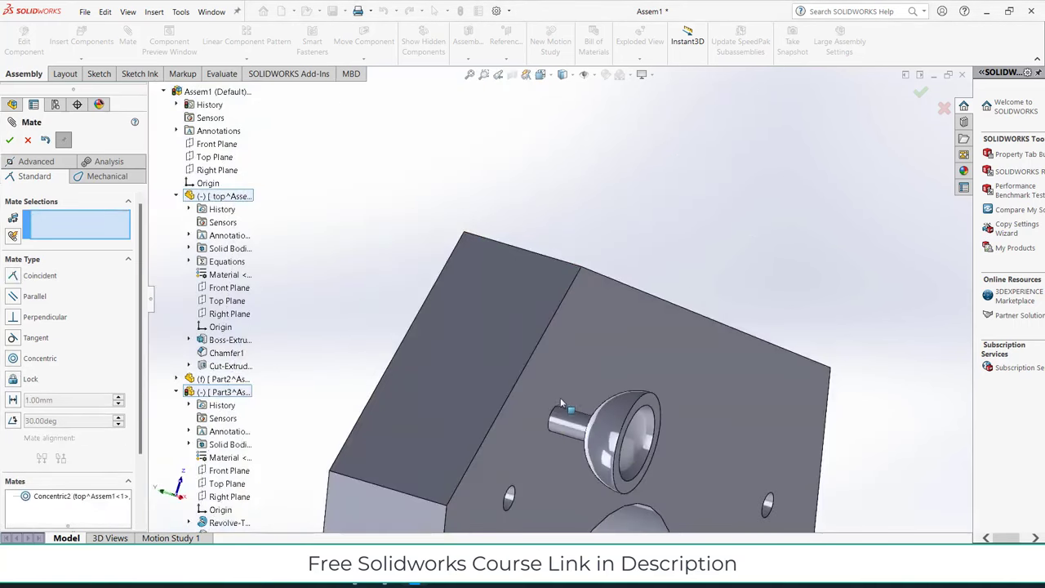
click(565, 375)
middle_drag(566, 376, 625, 396)
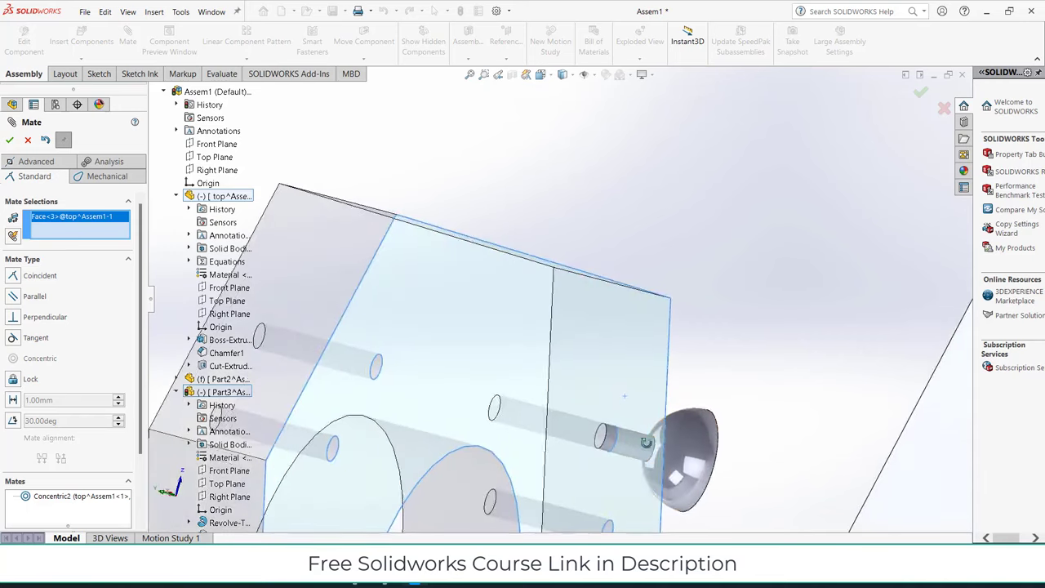
click(683, 446)
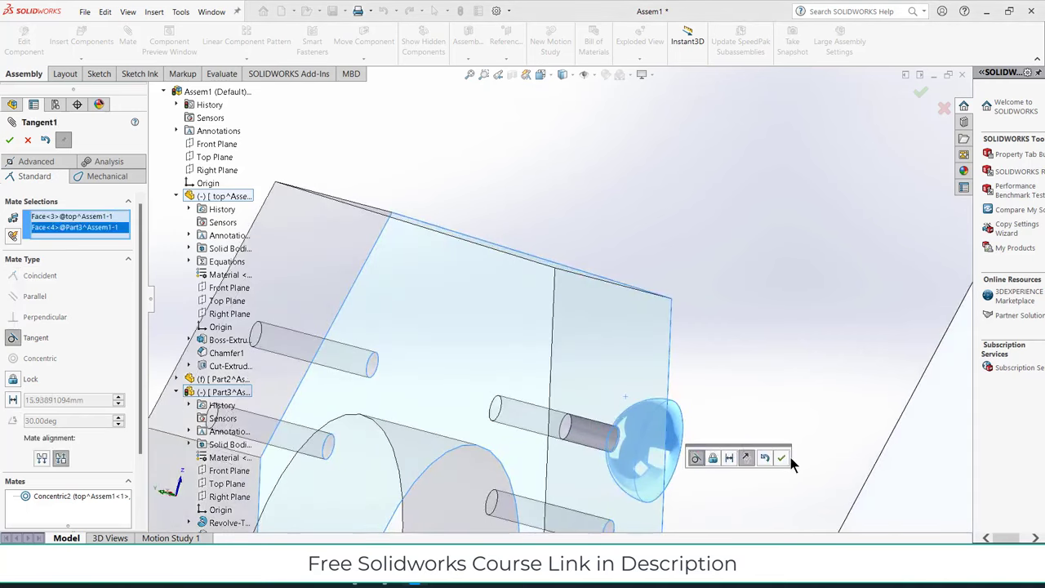
click(782, 457)
mouse_move(742, 463)
middle_down()
mouse_move(572, 412)
mouse_move(479, 415)
middle_up()
scroll(479, 415, up, 3)
scroll(429, 331, down, 2)
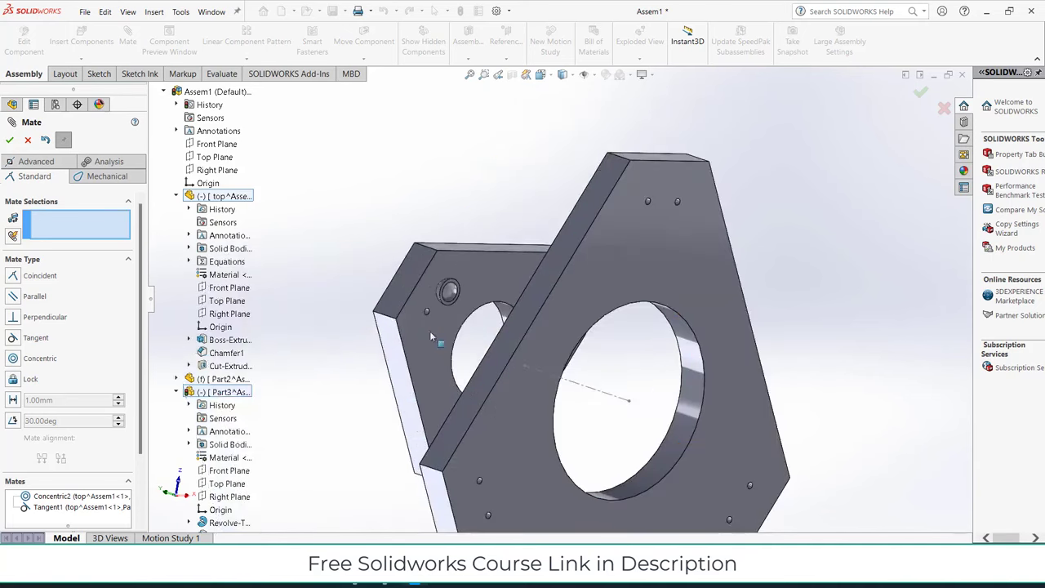
scroll(430, 335, down, 3)
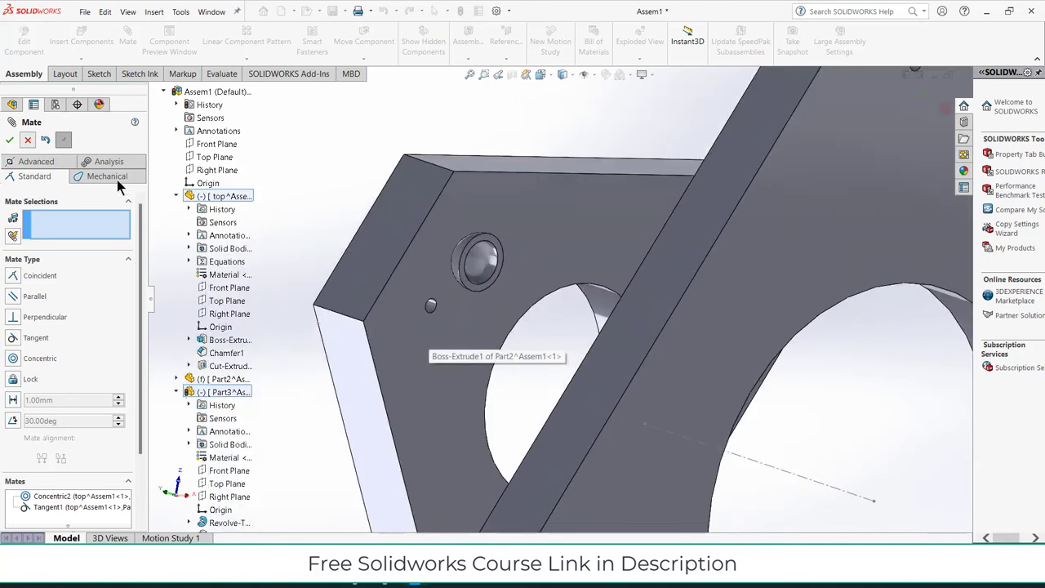
key(Escape)
Step: Place a second copy of the pin and mate its shaft concentric to another small hole
drag(478, 260, 340, 249)
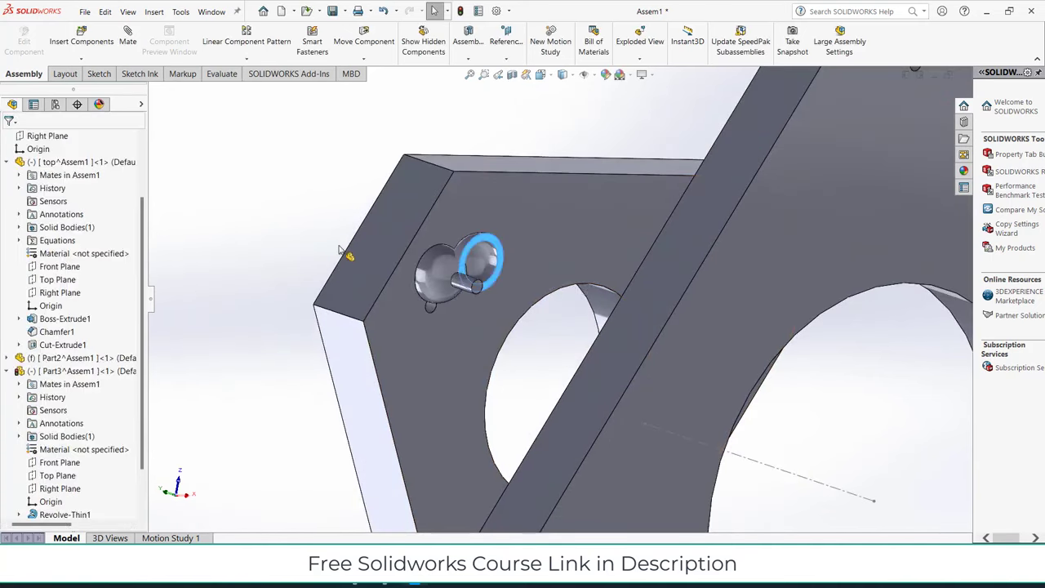
click(127, 41)
click(302, 222)
scroll(418, 307, down, 3)
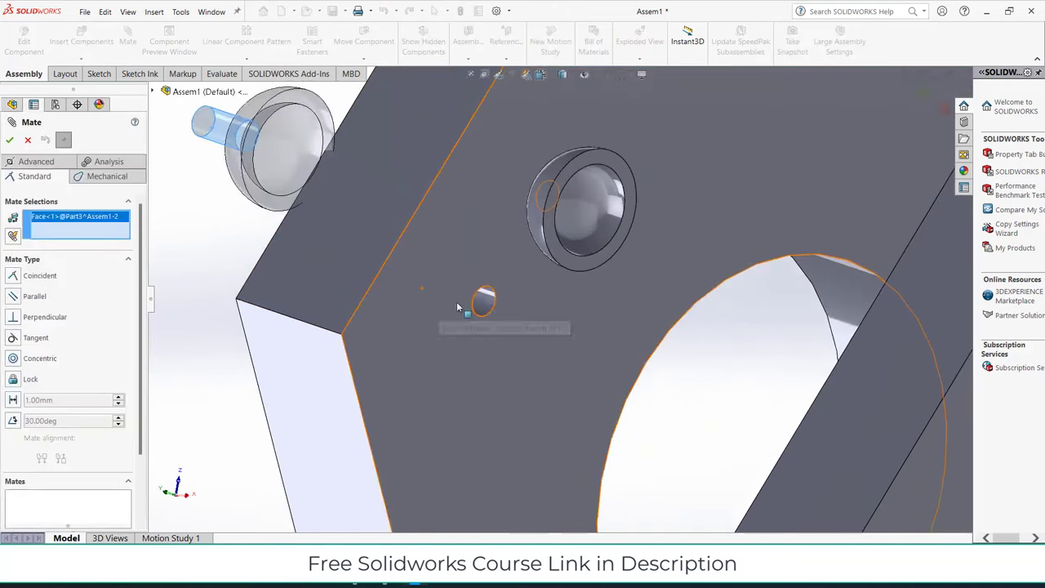
click(487, 301)
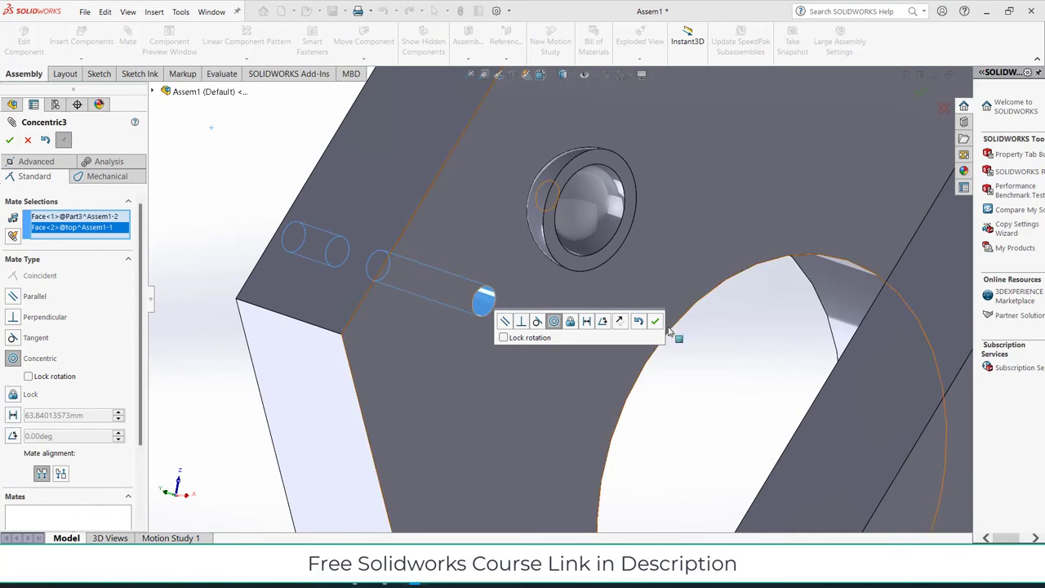
click(656, 321)
Step: Cancel the wrongly chosen tangent mate between the second pin's dome and the plate
mouse_move(634, 324)
middle_down()
mouse_move(689, 350)
mouse_move(490, 281)
middle_up()
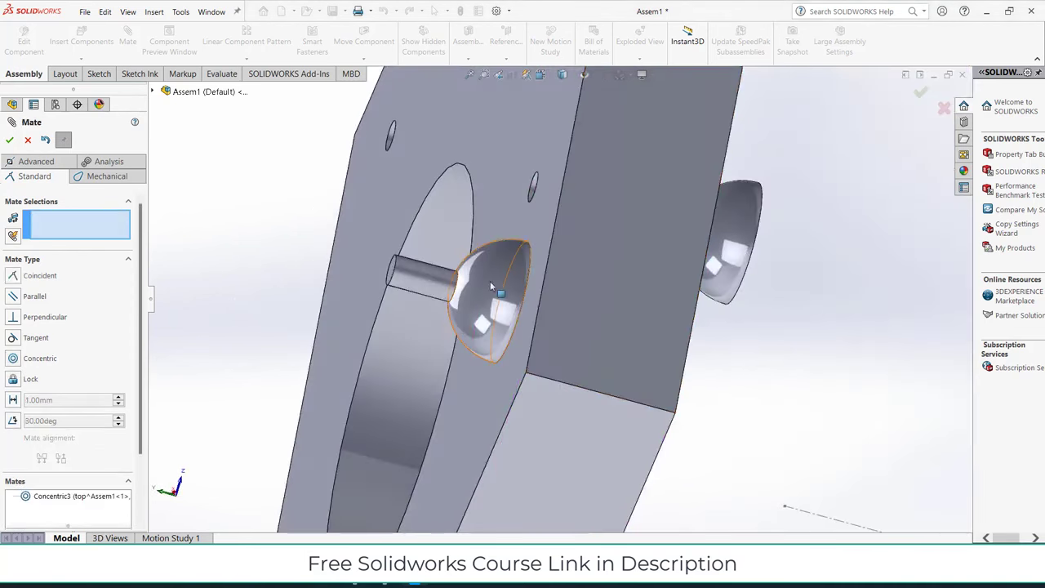
click(535, 311)
middle_drag(537, 313, 755, 445)
click(757, 447)
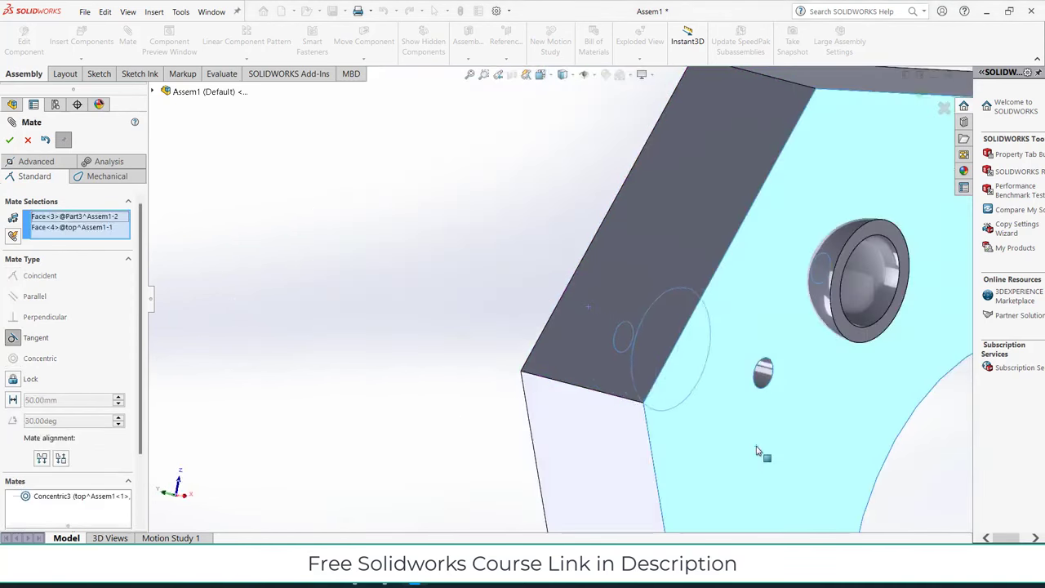
right_click(78, 227)
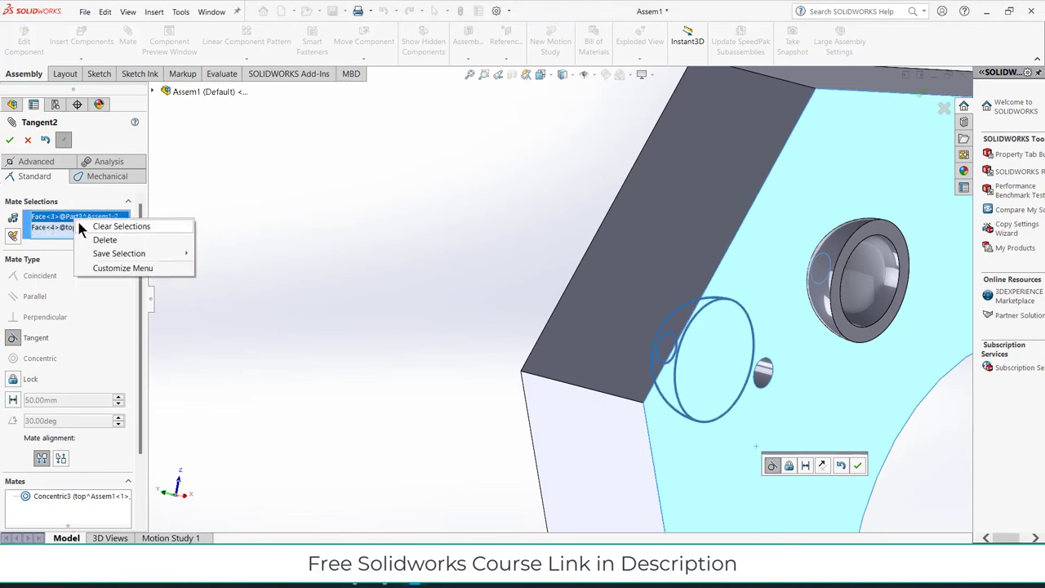
key(Escape)
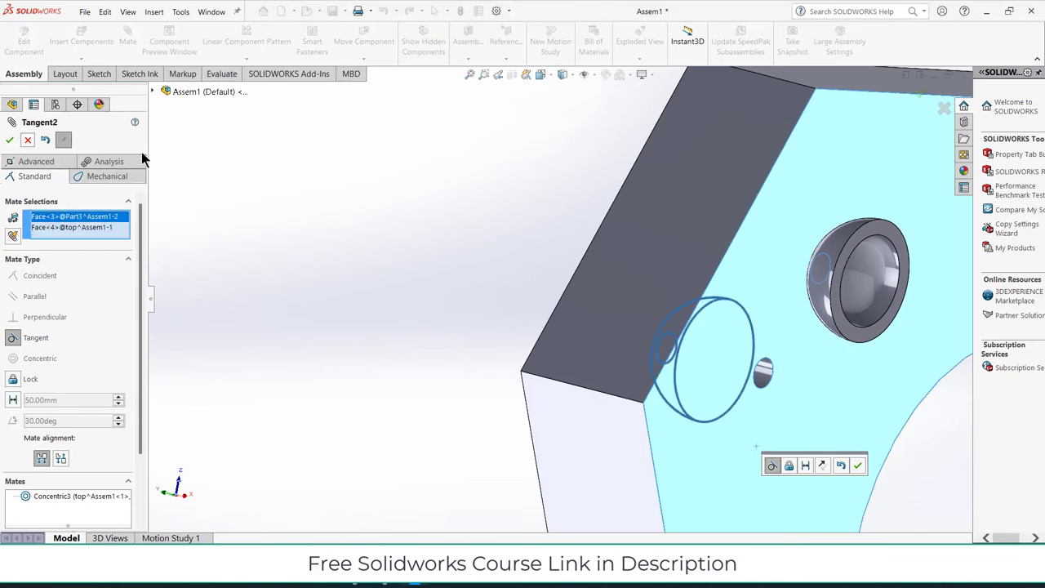
click(27, 140)
Step: Move the second pin under the plate and mate its dome tangent to the plate face
middle_drag(466, 308, 509, 311)
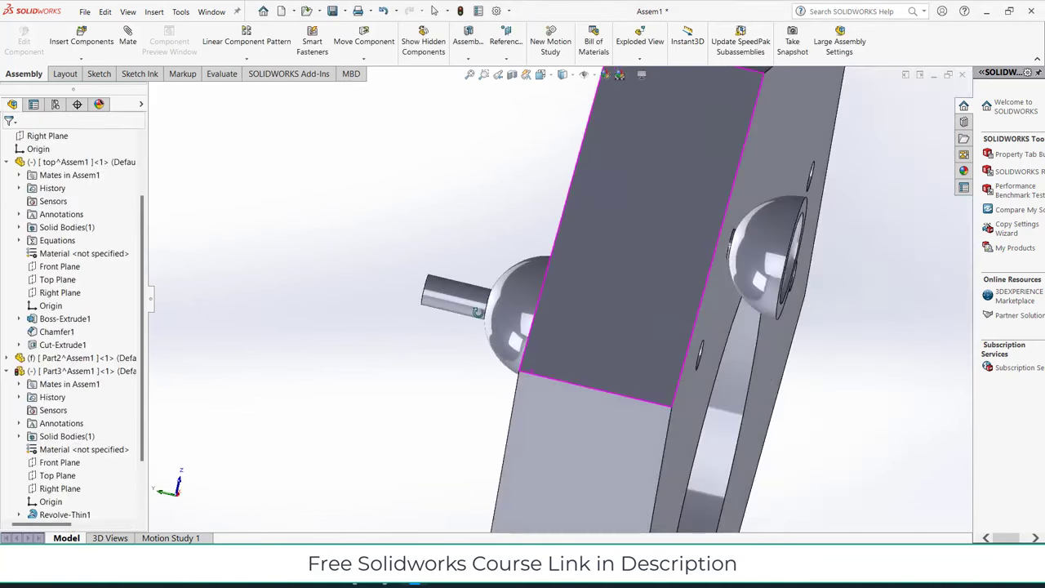
drag(509, 310, 612, 457)
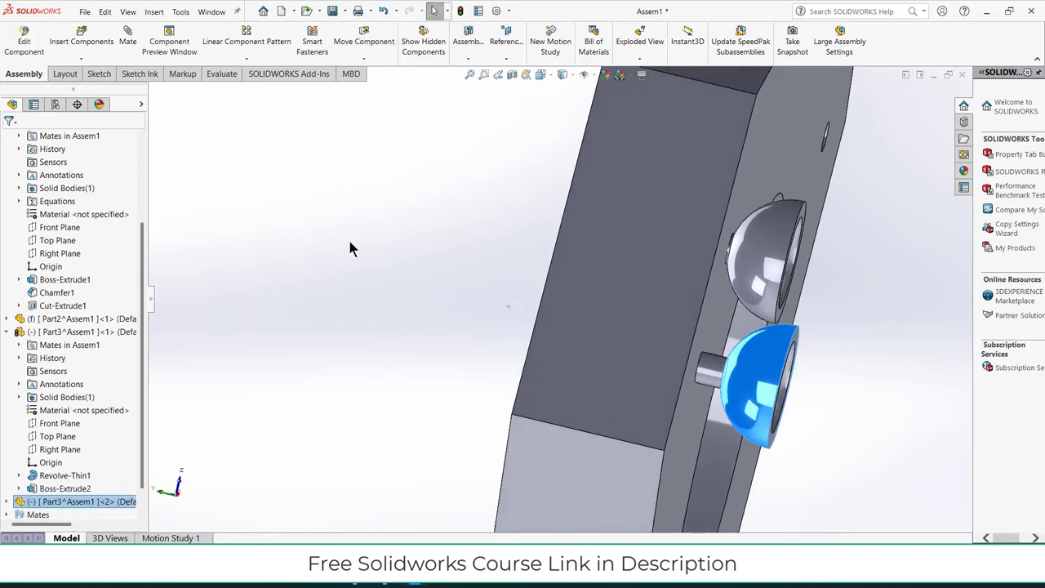
click(750, 370)
click(715, 330)
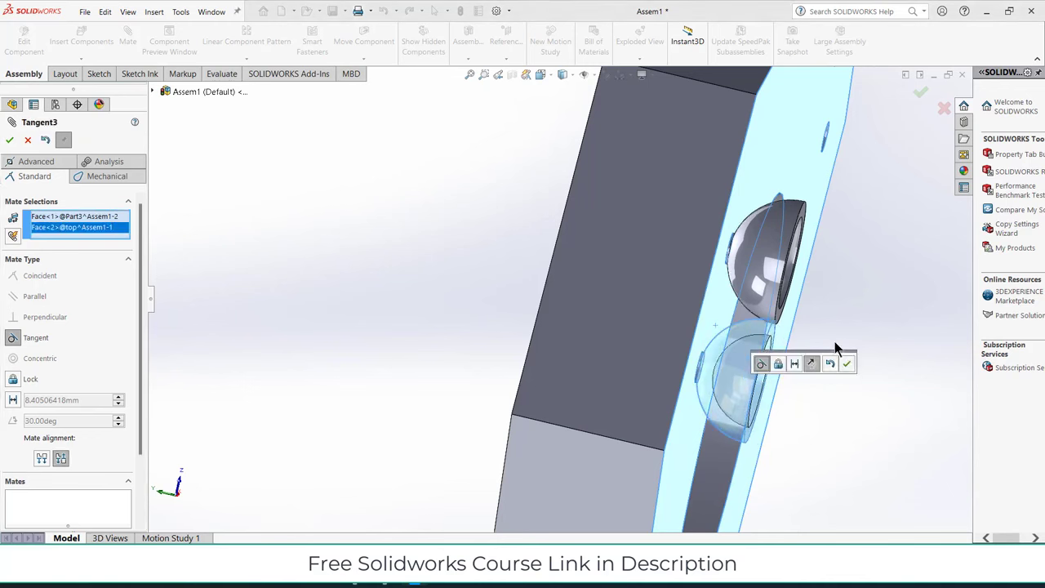
click(848, 362)
mouse_move(838, 377)
middle_down()
mouse_move(763, 334)
mouse_move(736, 345)
mouse_move(858, 365)
mouse_move(863, 390)
middle_up()
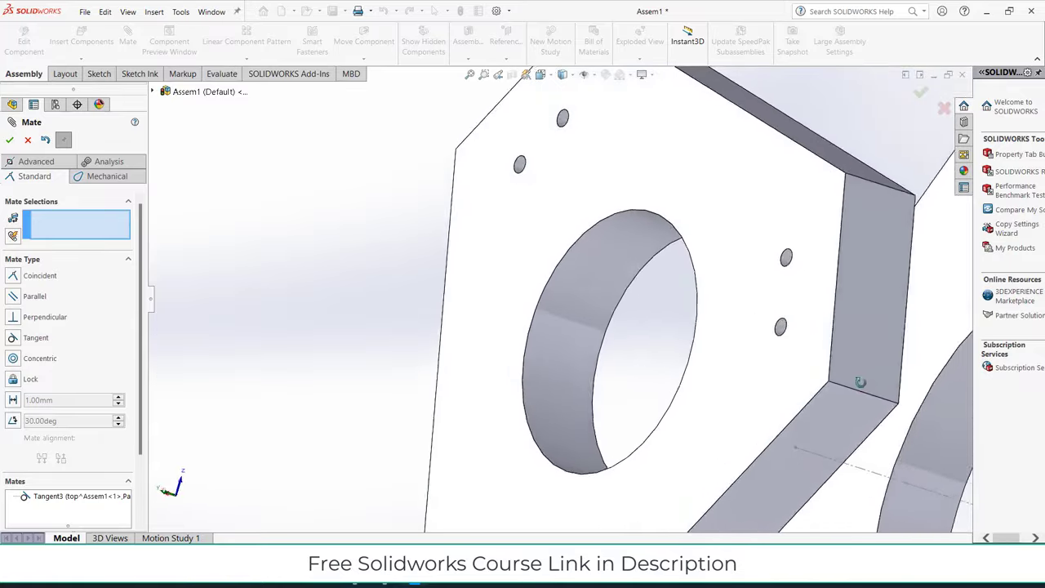
Step: Drop the unfinished mate and edit the top plate's Cut-Extrude1 Sketch2 in context
click(28, 141)
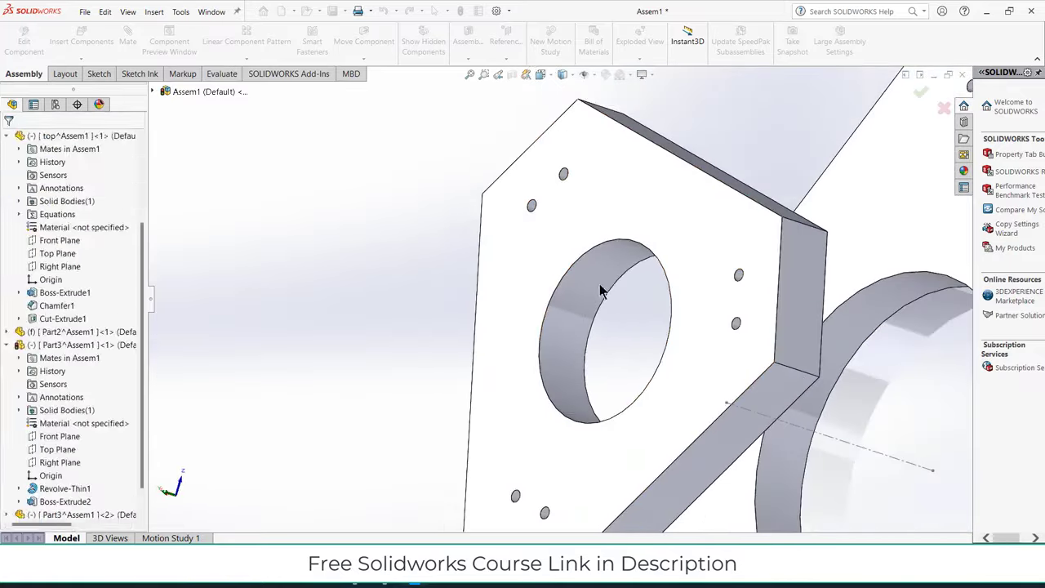
scroll(133, 420, down, 2)
scroll(71, 420, down, 1)
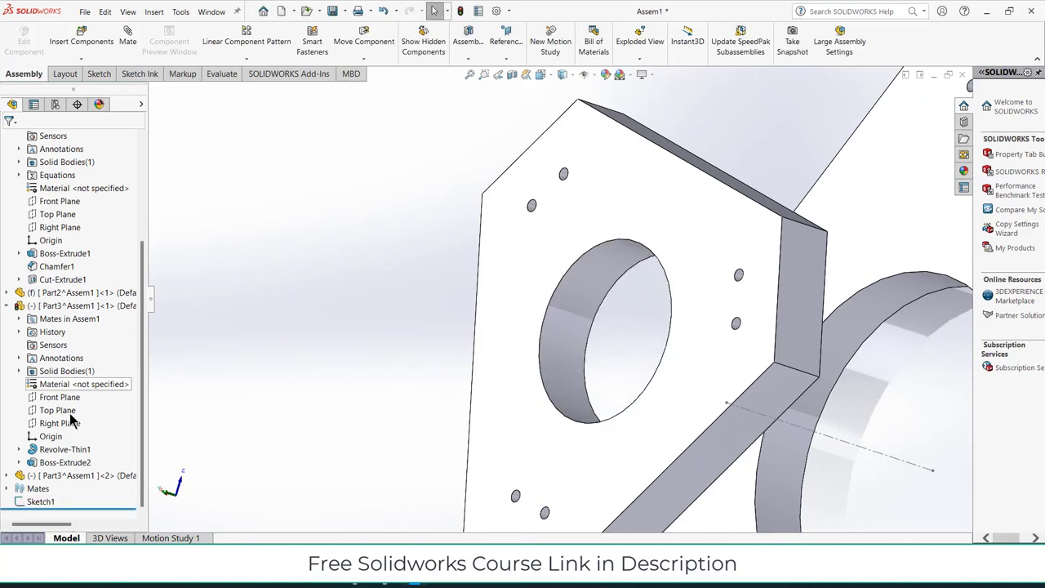
click(778, 238)
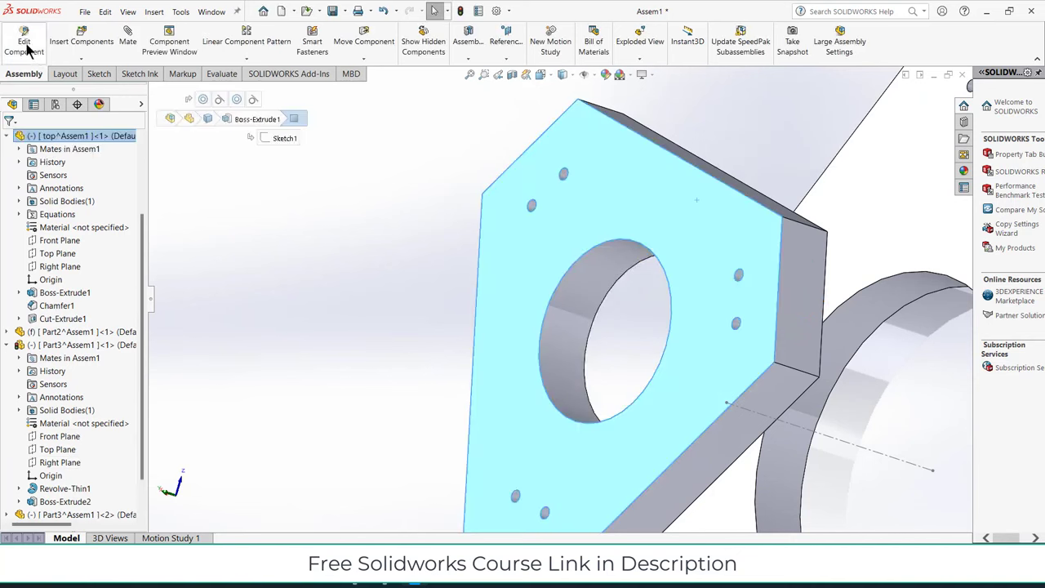
click(24, 45)
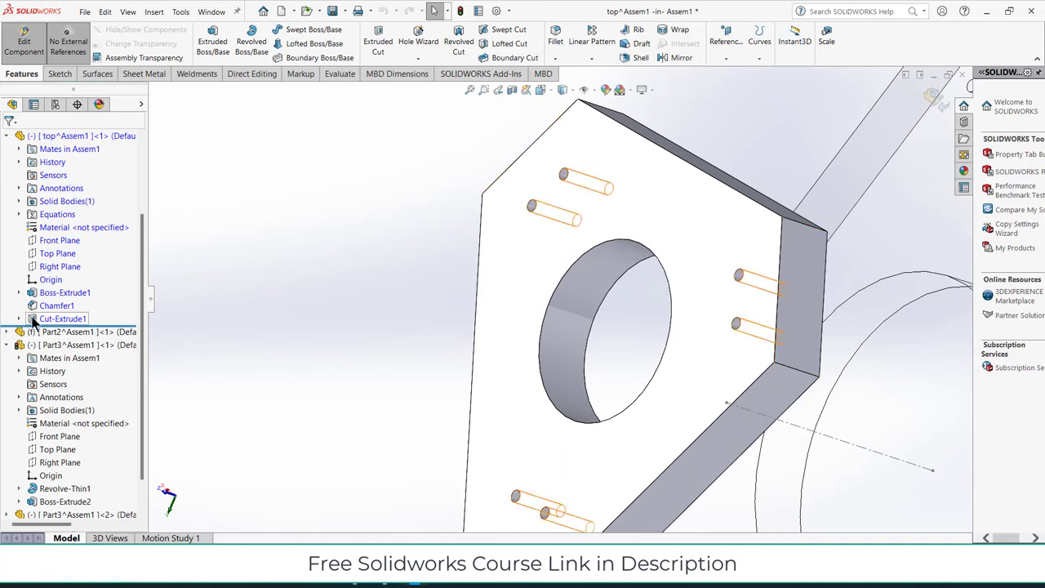
click(32, 321)
right_click(64, 334)
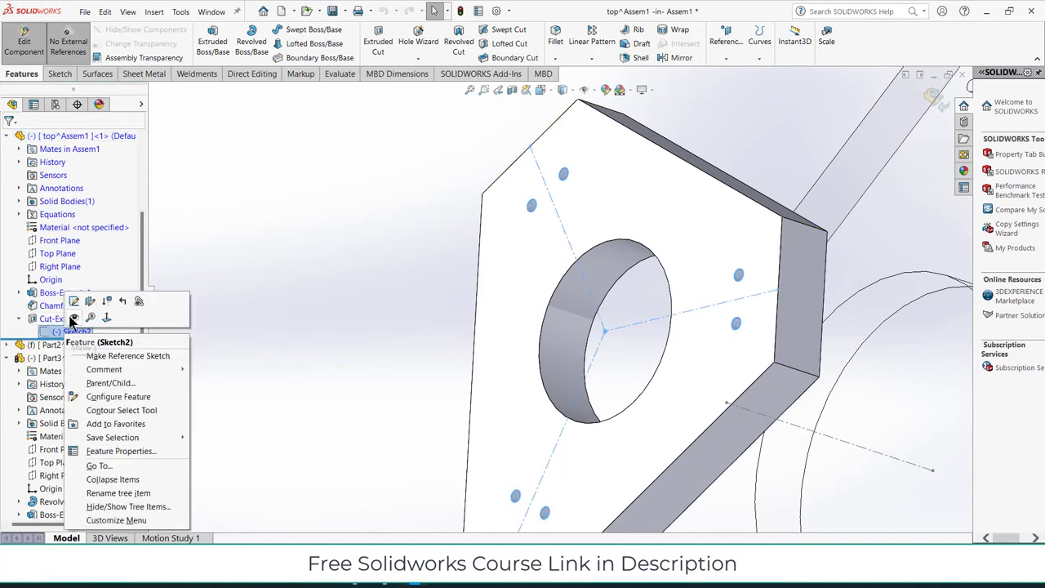
click(71, 319)
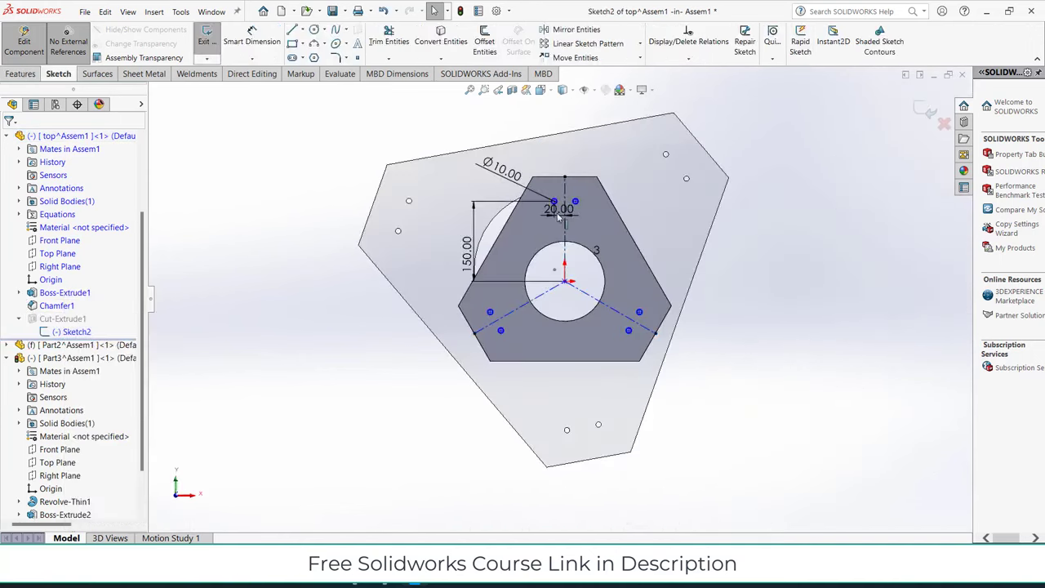
Step: Change the holes' 20 mm spacing from the centreline to 30 mm
scroll(558, 215, down, 2)
double_click(560, 225)
text(3)
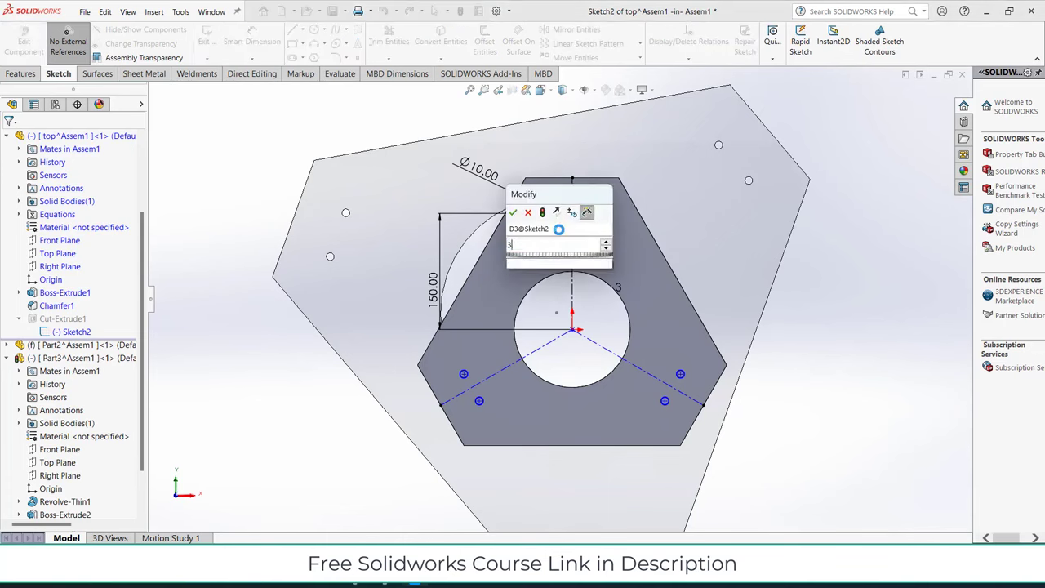
text(0)
key(Return)
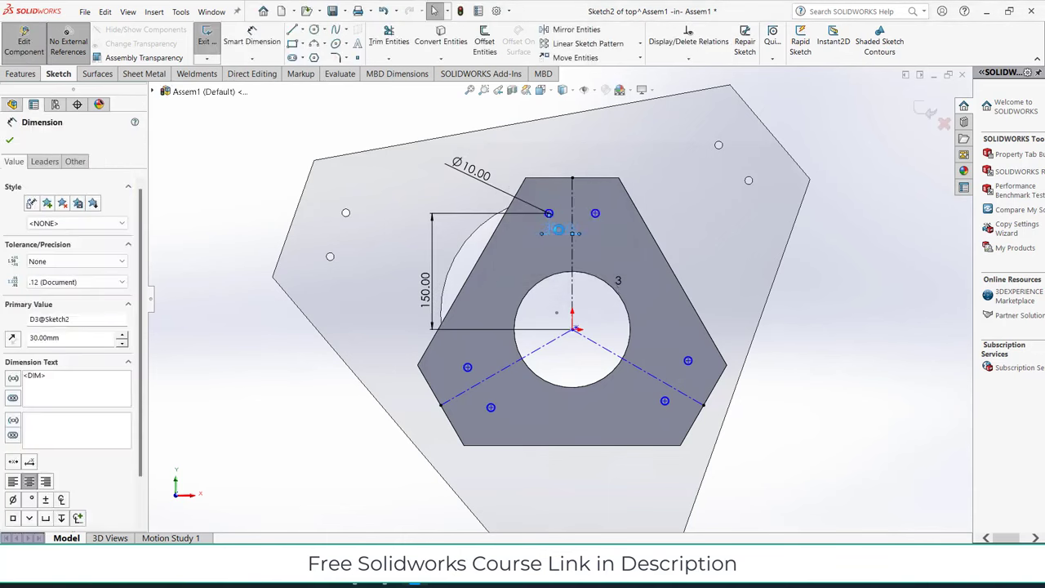
scroll(608, 229, down, 1)
scroll(608, 229, down, 1)
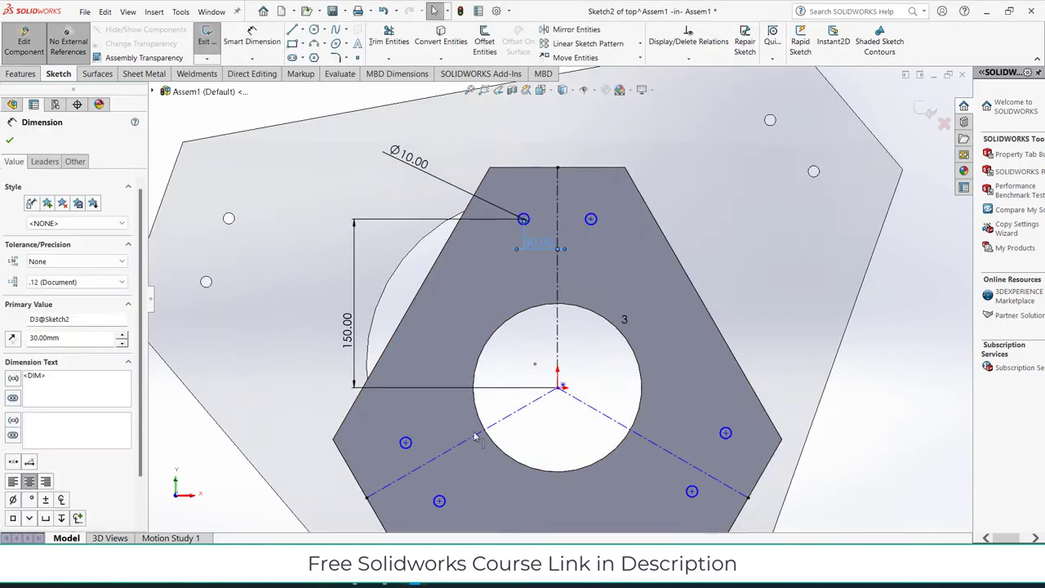
Step: Dimension the lower-left and lower-right holes 30 mm from their radial construction lines
click(259, 43)
scroll(412, 433, down, 2)
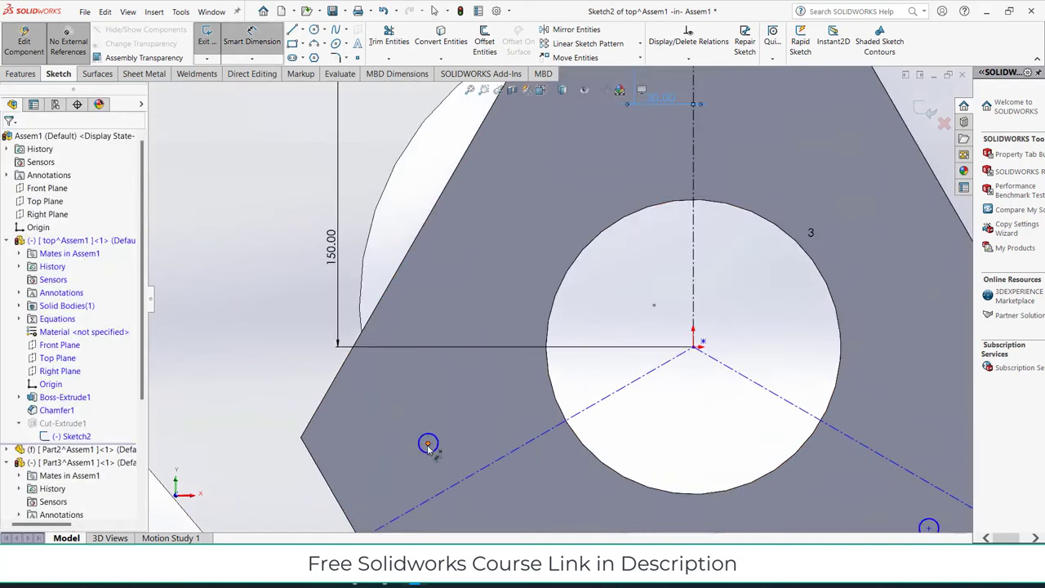
click(428, 444)
click(447, 495)
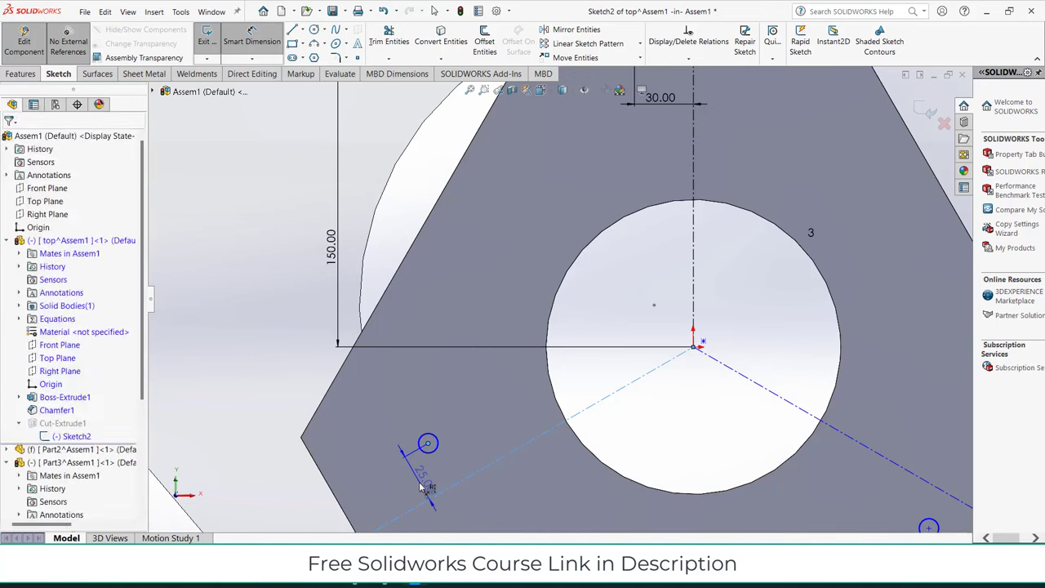
click(423, 486)
text(30)
key(Return)
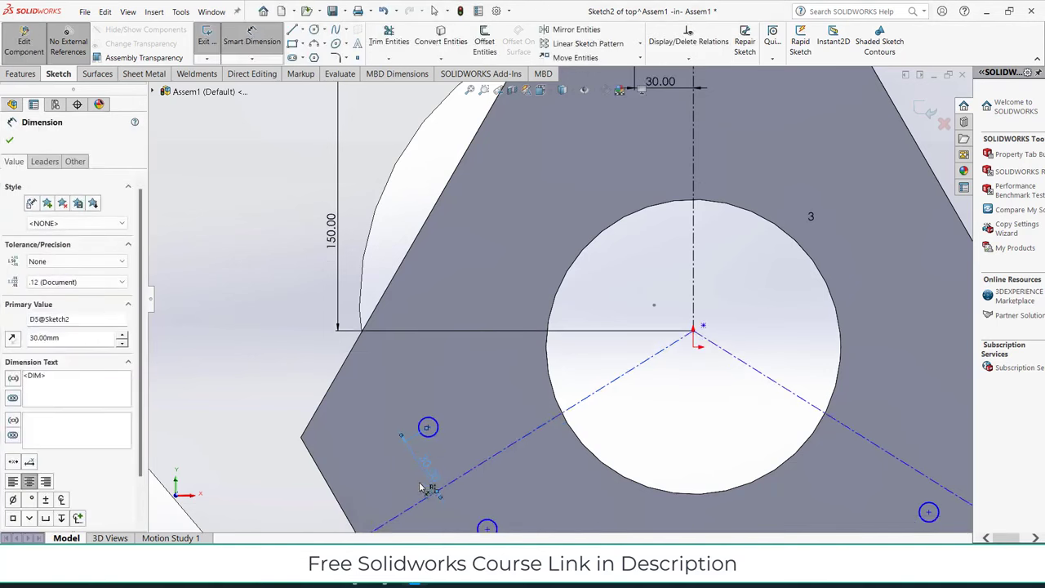
scroll(482, 465, up, 1)
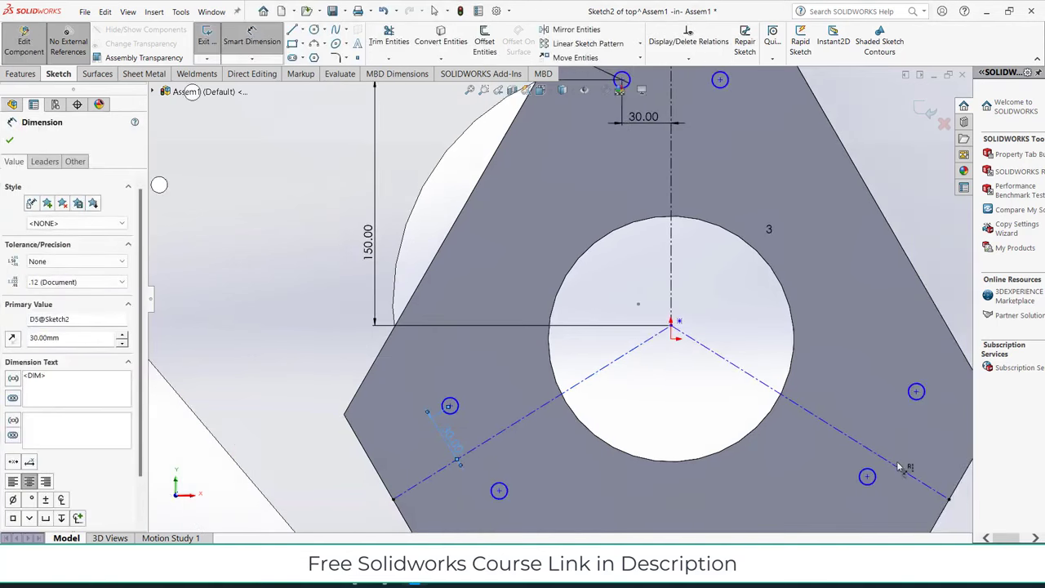
key(Escape)
drag(902, 478, 874, 479)
click(878, 482)
click(876, 490)
text(30)
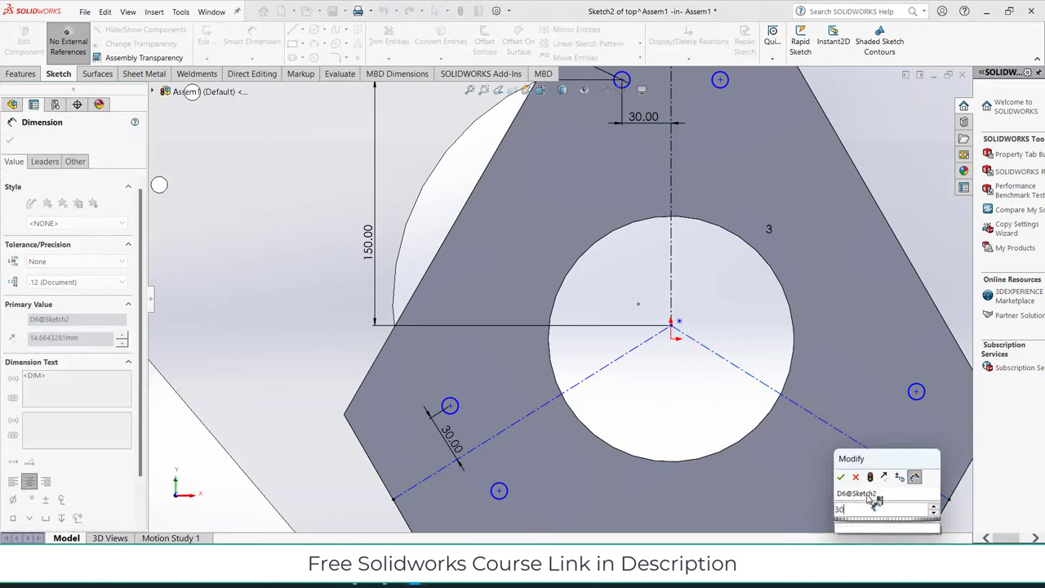
key(Return)
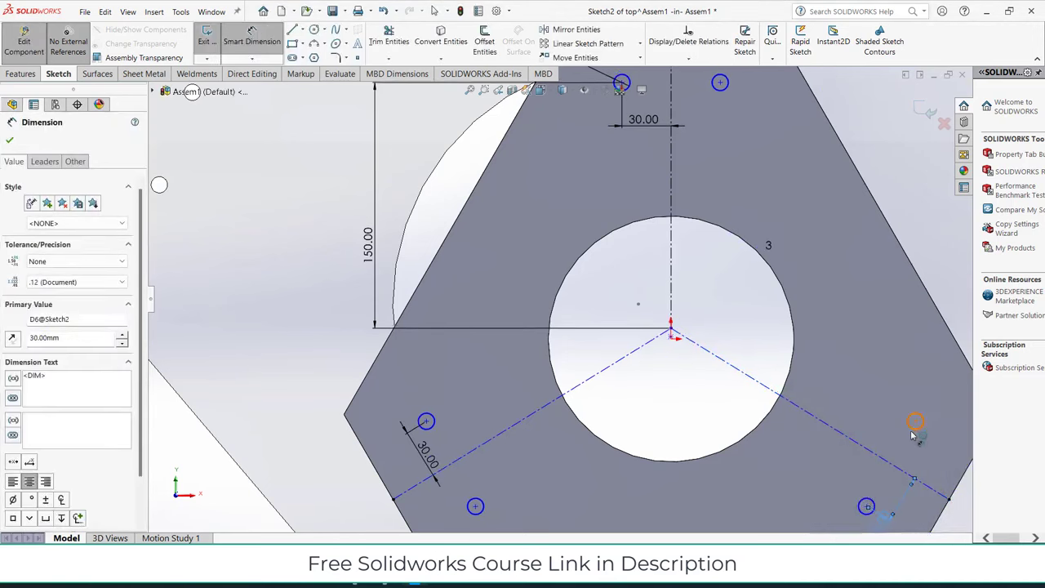
Step: Set the upper-right hole 30 mm from its radial line and reposition the top-right hole
drag(916, 422, 898, 470)
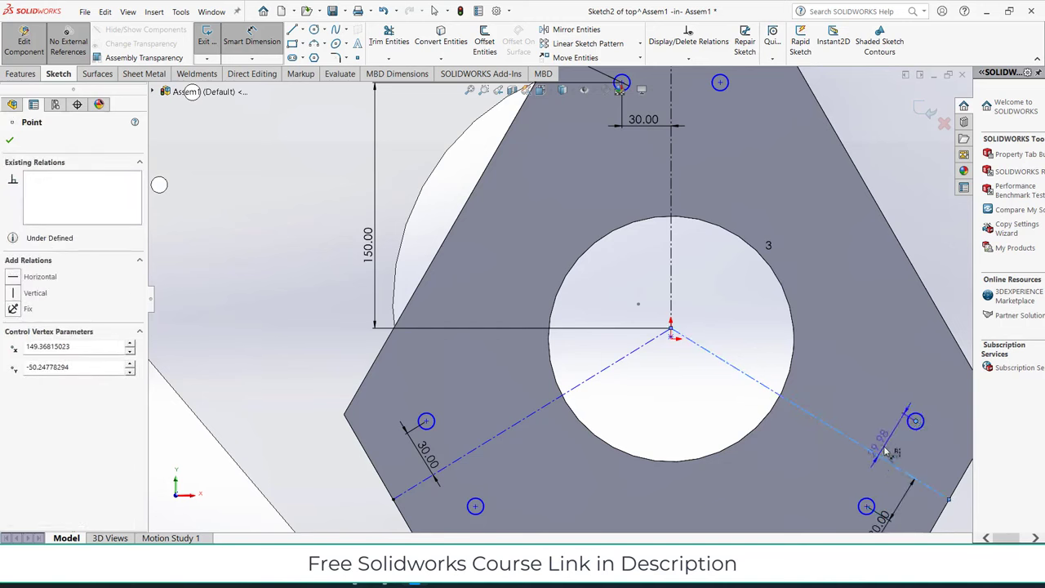
double_click(880, 448)
text(30)
key(Return)
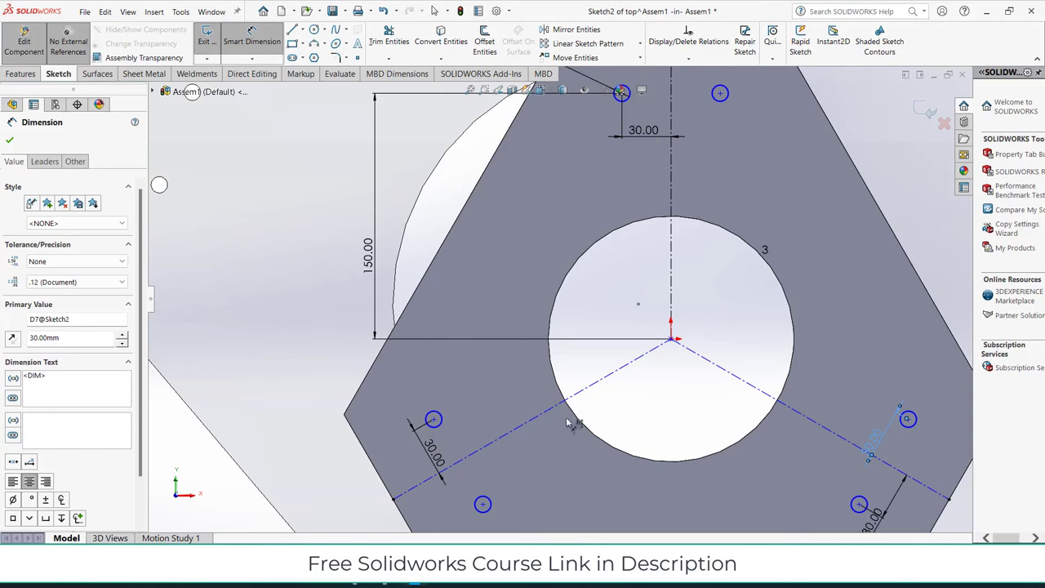
scroll(612, 326, up, 5)
scroll(605, 351, down, 5)
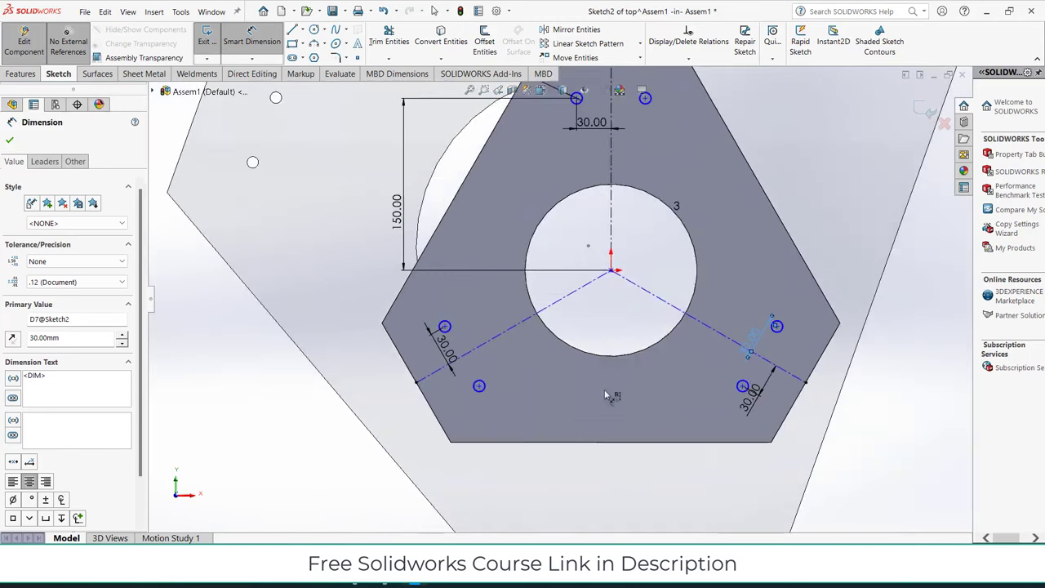
scroll(601, 364, up, 1)
scroll(637, 162, down, 1)
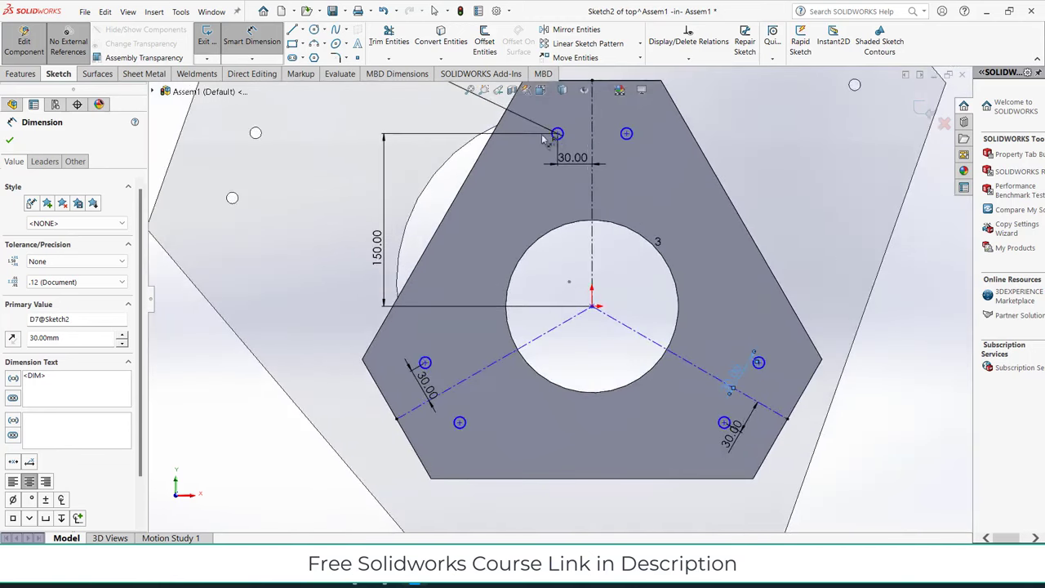
drag(557, 134, 629, 137)
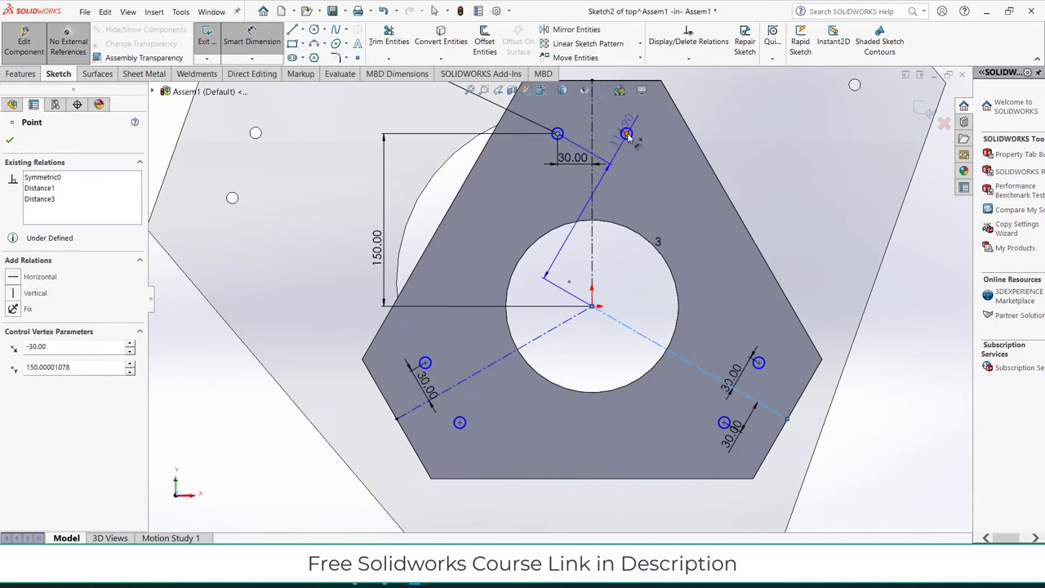
Step: Attempt extra hole dimensions and discard them as redundant, keeping the sketch fully defined
click(613, 118)
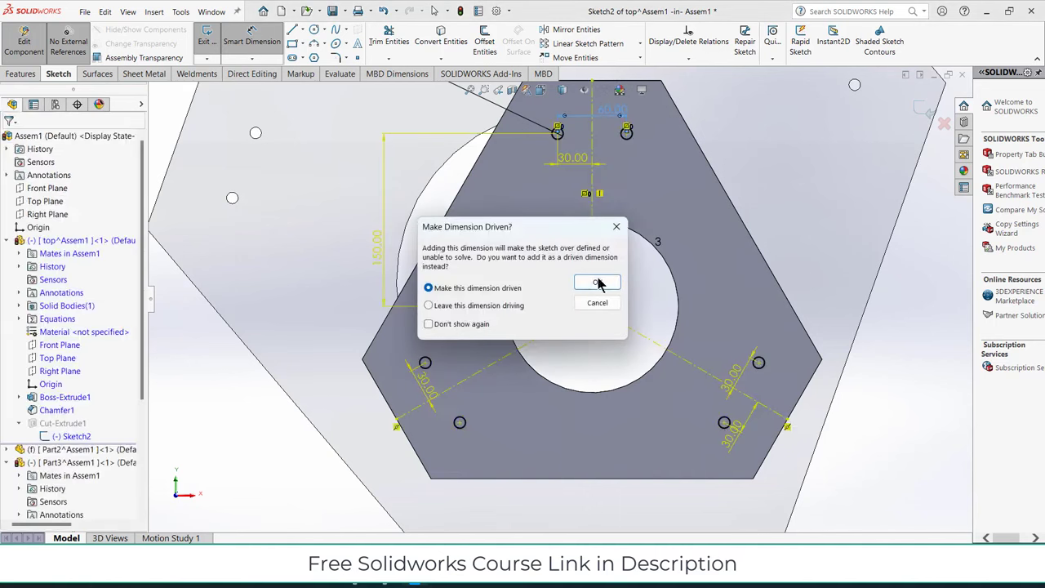
click(598, 303)
scroll(747, 411, down, 2)
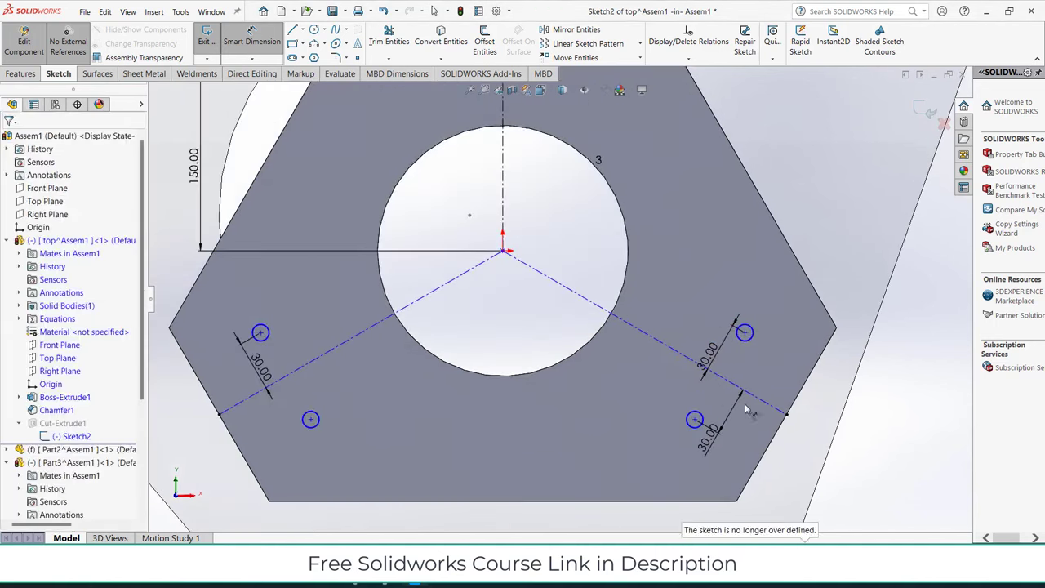
click(310, 420)
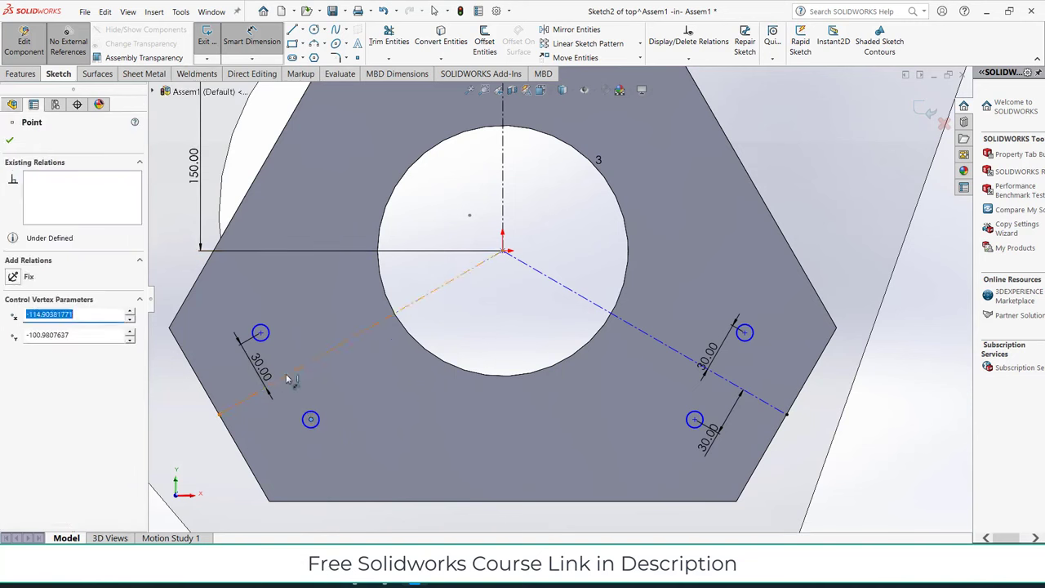
click(287, 395)
click(284, 431)
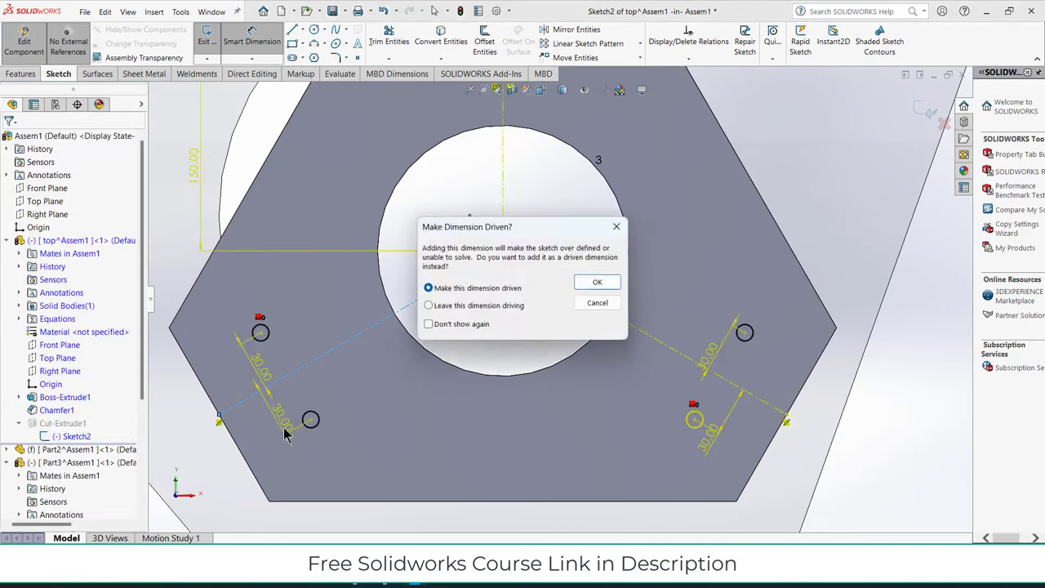
click(597, 303)
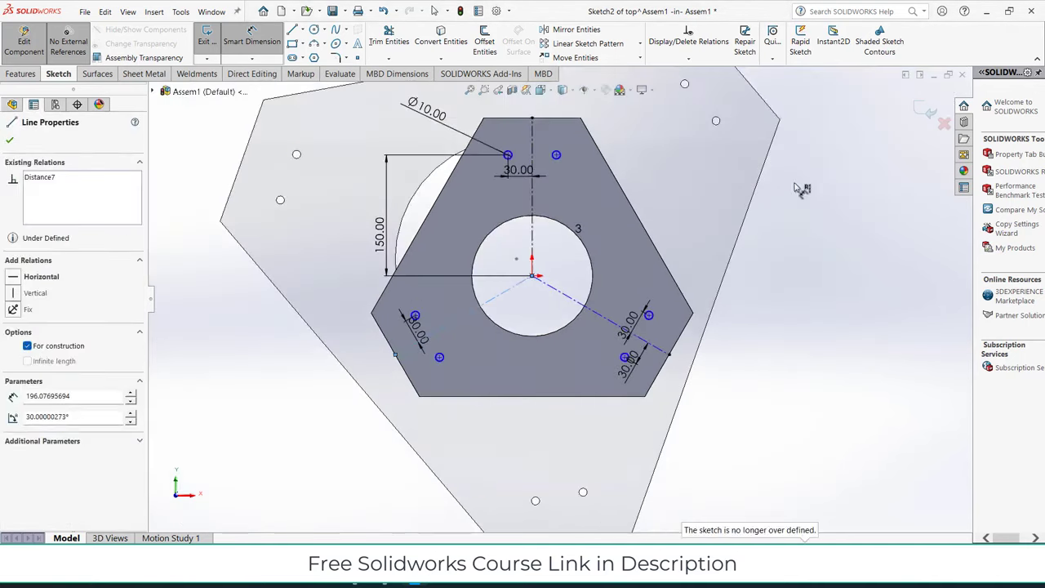
click(908, 122)
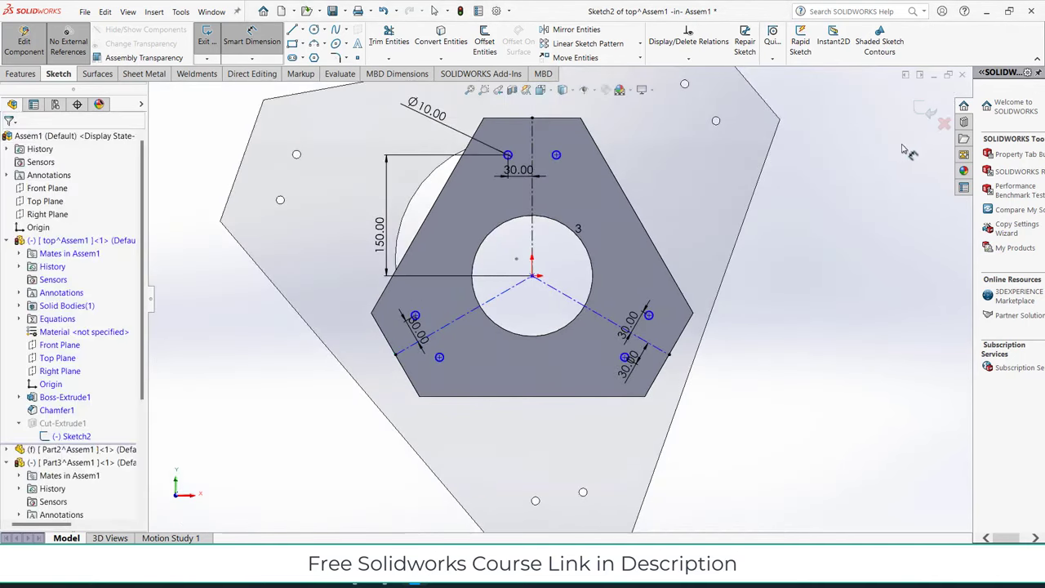
Step: Exit the hole sketch, tilt to a 3-D view, and leave top-plate editing
click(923, 113)
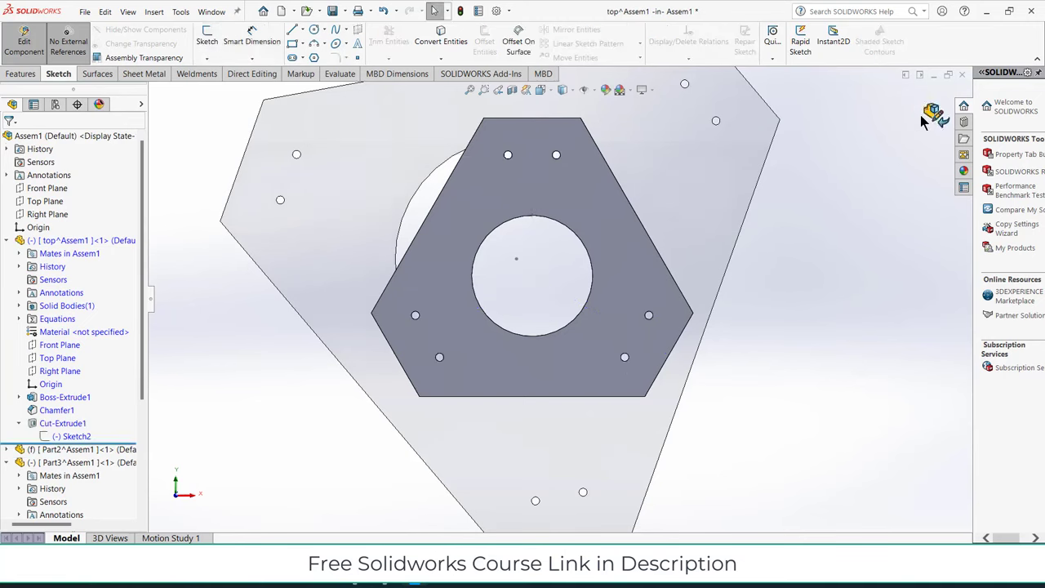
mouse_move(796, 307)
middle_down()
mouse_move(697, 113)
mouse_move(747, 180)
middle_up()
click(929, 114)
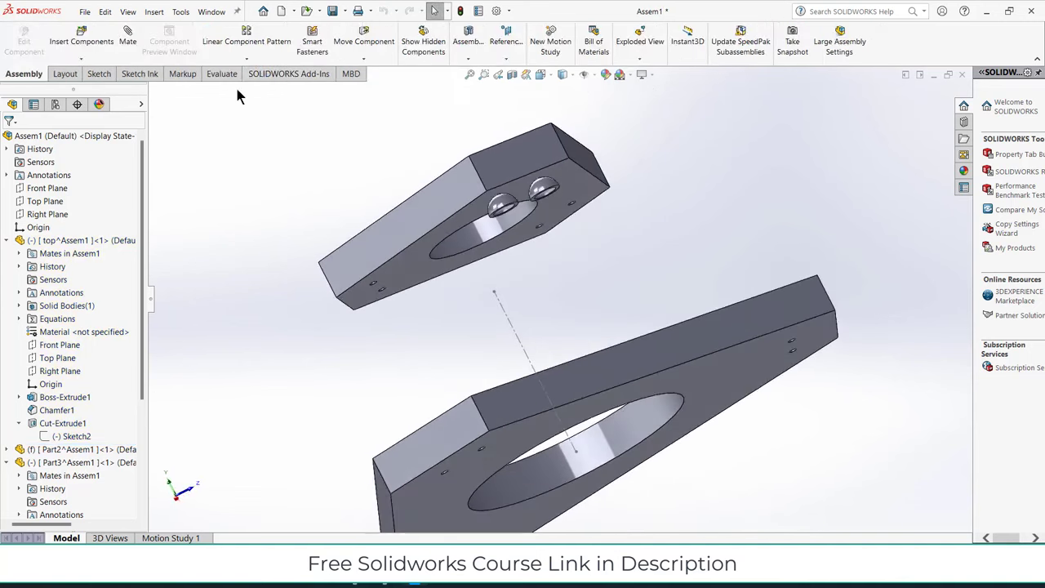
Step: Circular-pattern both ball cups 3 times around the top plate's bore as LocalCirPattern1
click(246, 57)
click(237, 86)
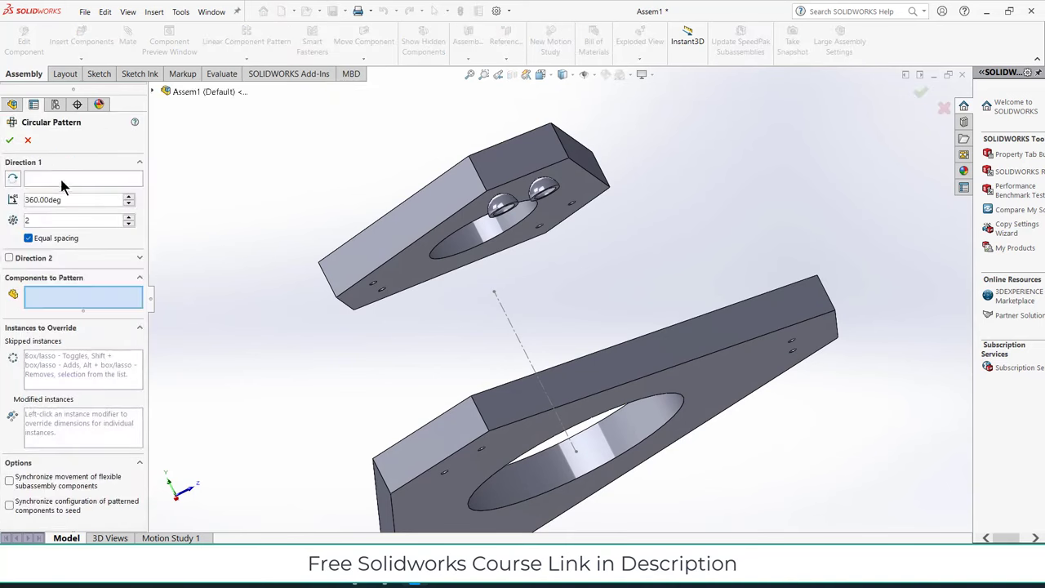
click(474, 236)
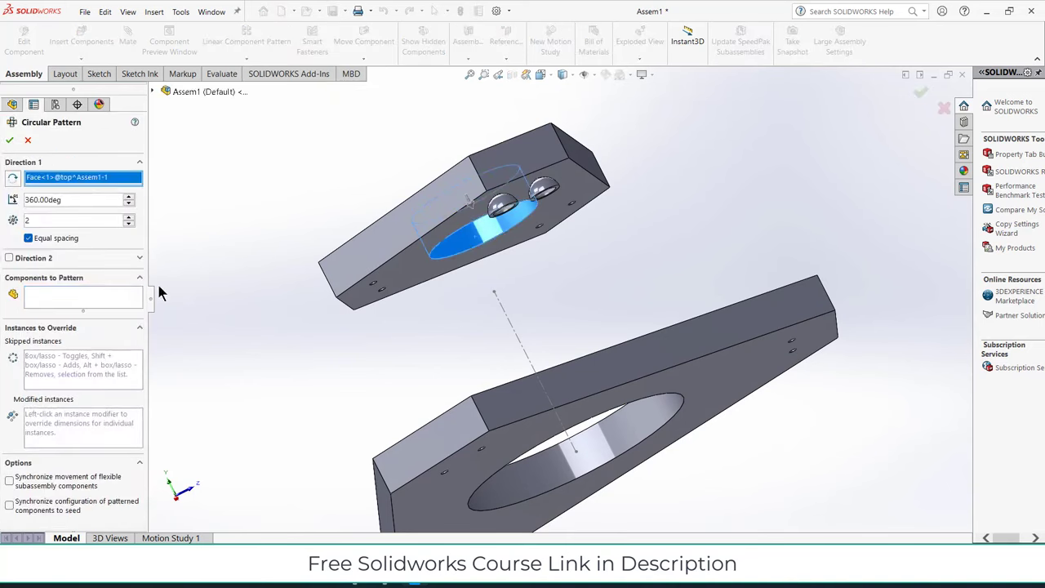
click(66, 299)
click(546, 191)
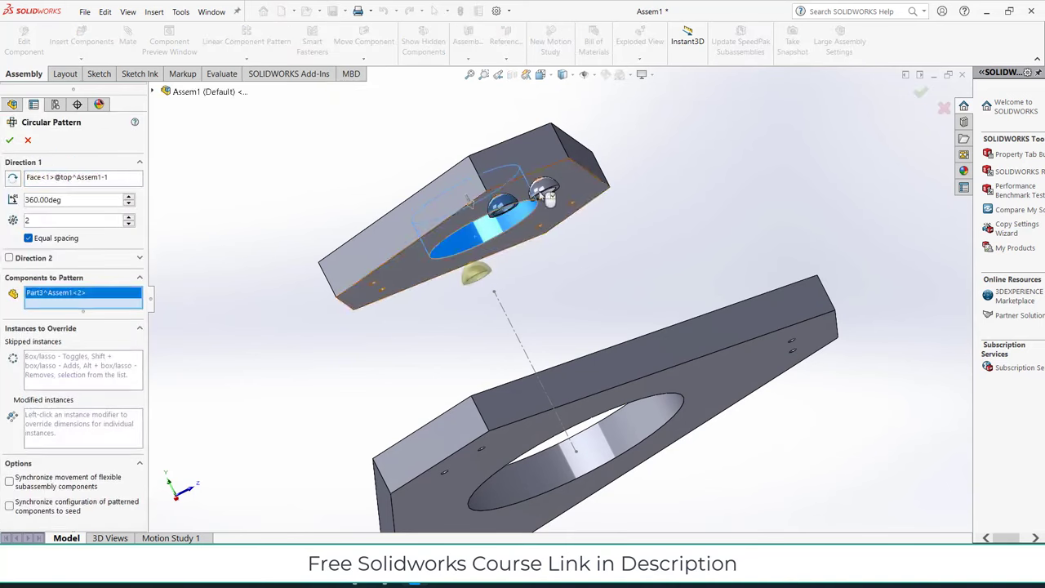
click(546, 191)
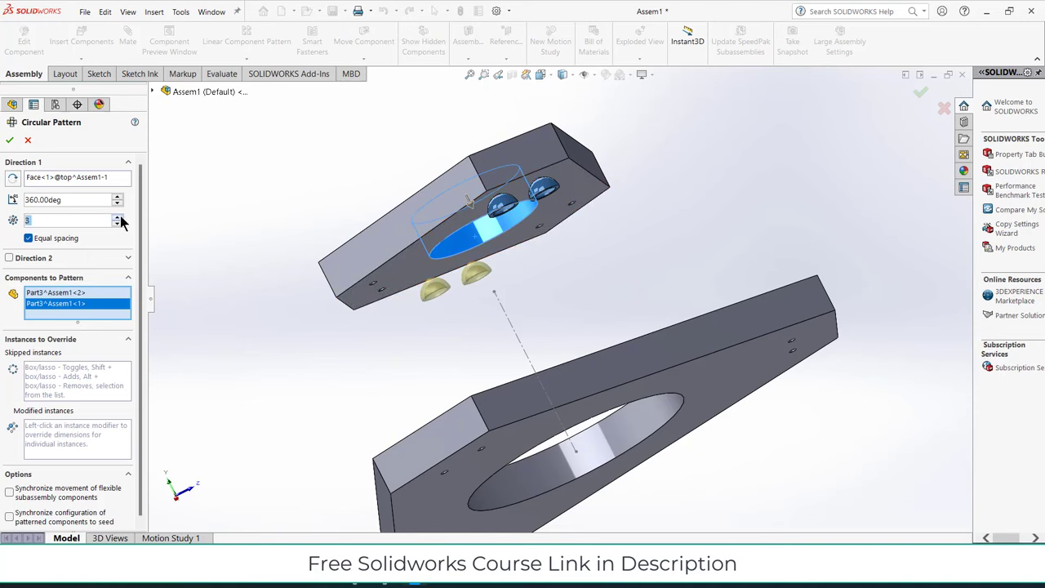
key(Return)
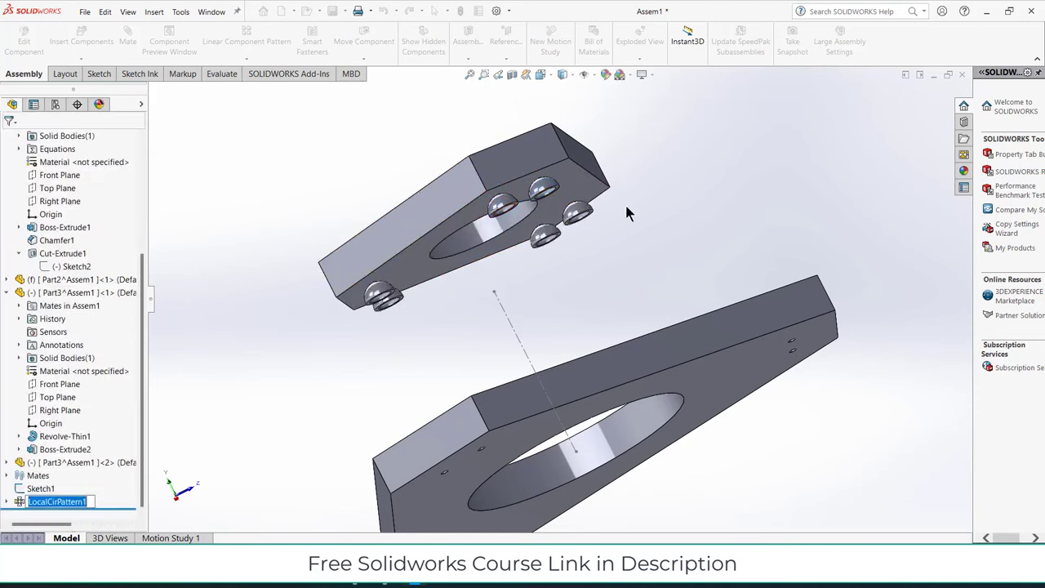
middle_drag(625, 202, 630, 290)
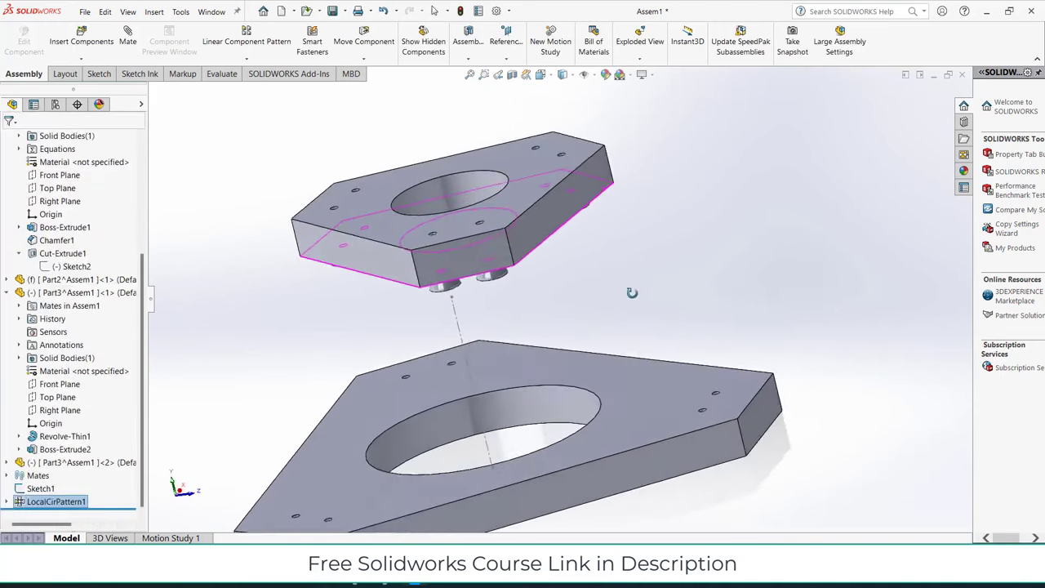
Step: Copy a ball cup beside the plates and rotate it so its bowl faces up
ctrl+drag(501, 286, 721, 309)
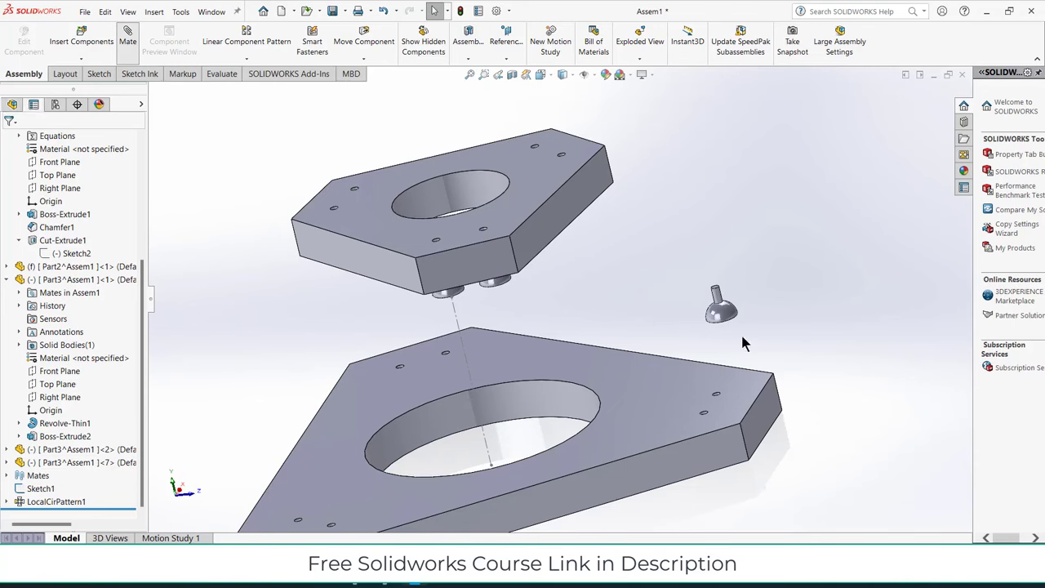
click(27, 141)
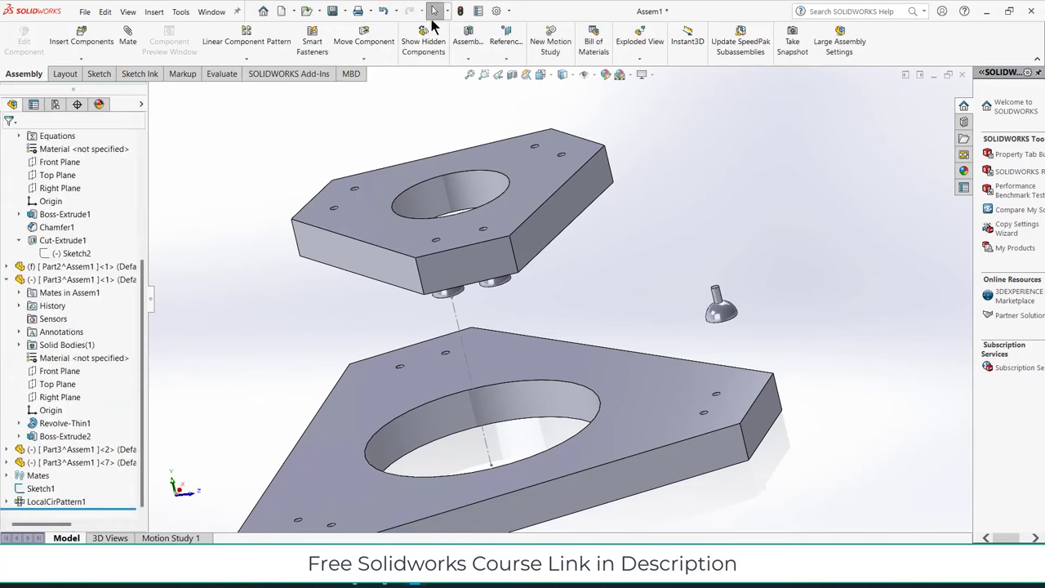
click(372, 61)
click(394, 87)
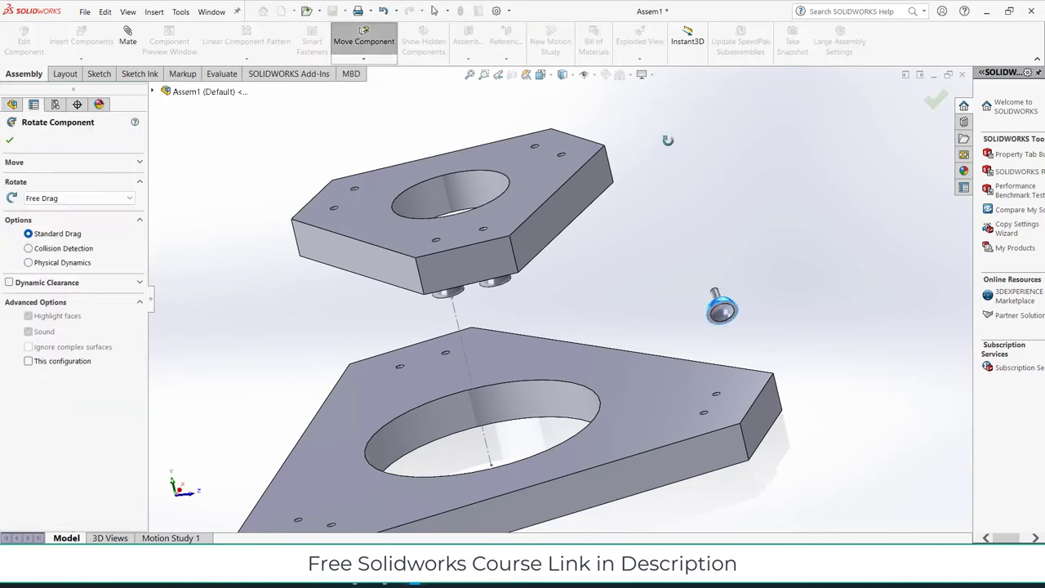
drag(720, 308, 725, 307)
click(9, 142)
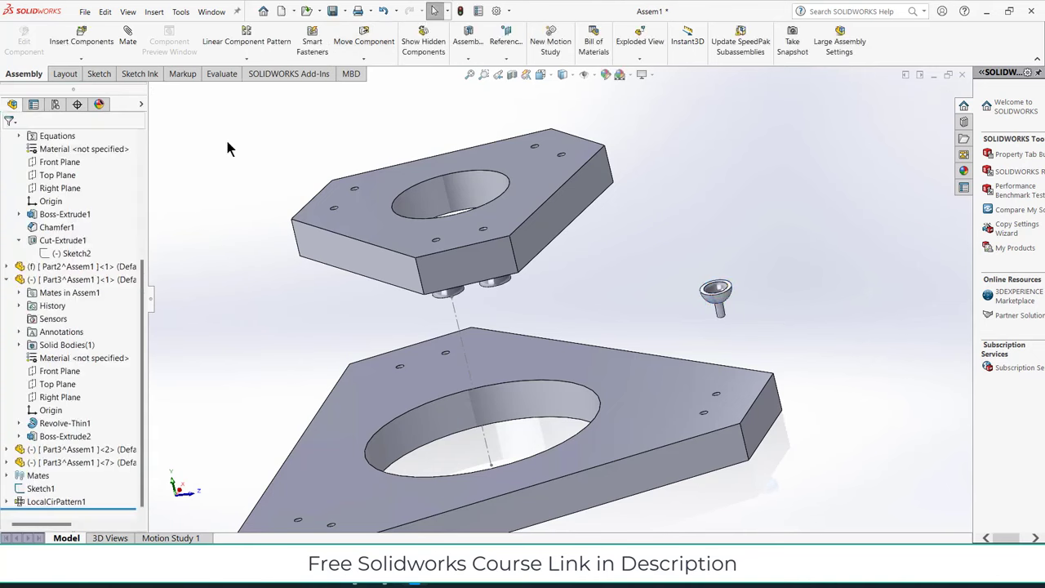
Step: Mate the first cup concentric with a bottom-plate hole and tangent to the plate top
scroll(719, 326, down, 5)
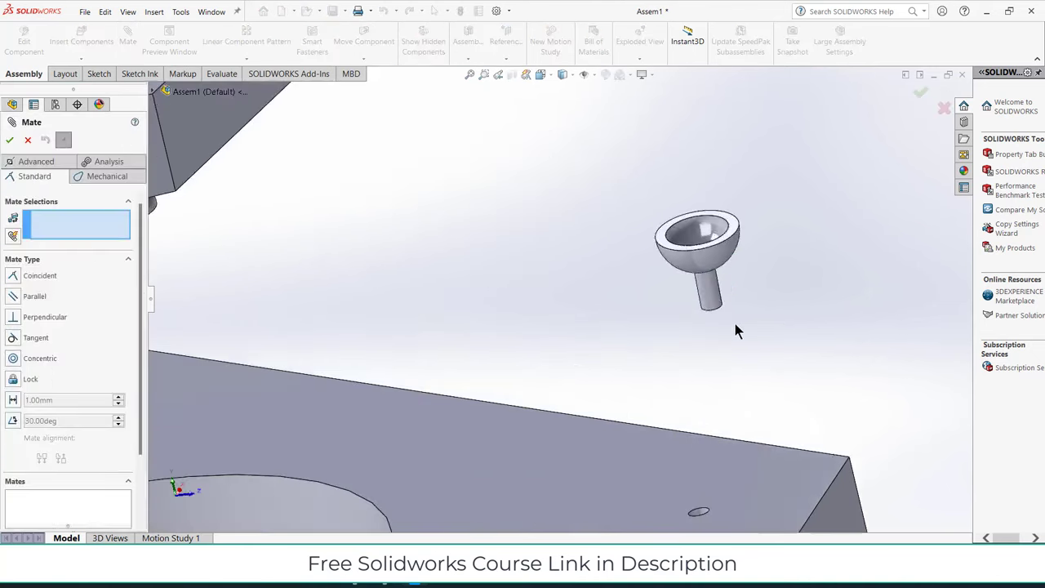
click(712, 298)
scroll(712, 297, up, 3)
scroll(639, 431, down, 3)
scroll(621, 408, down, 3)
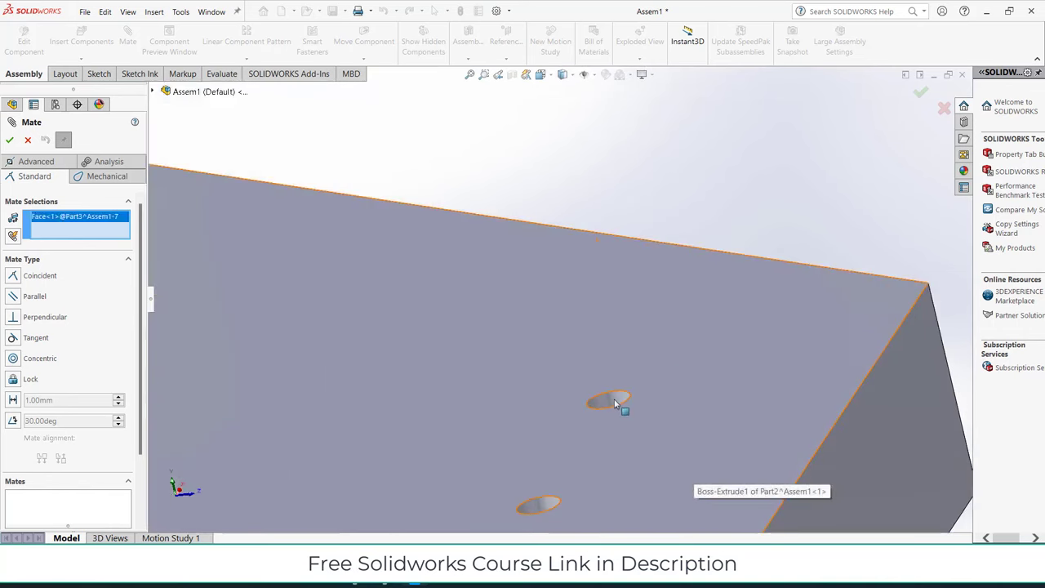
click(611, 401)
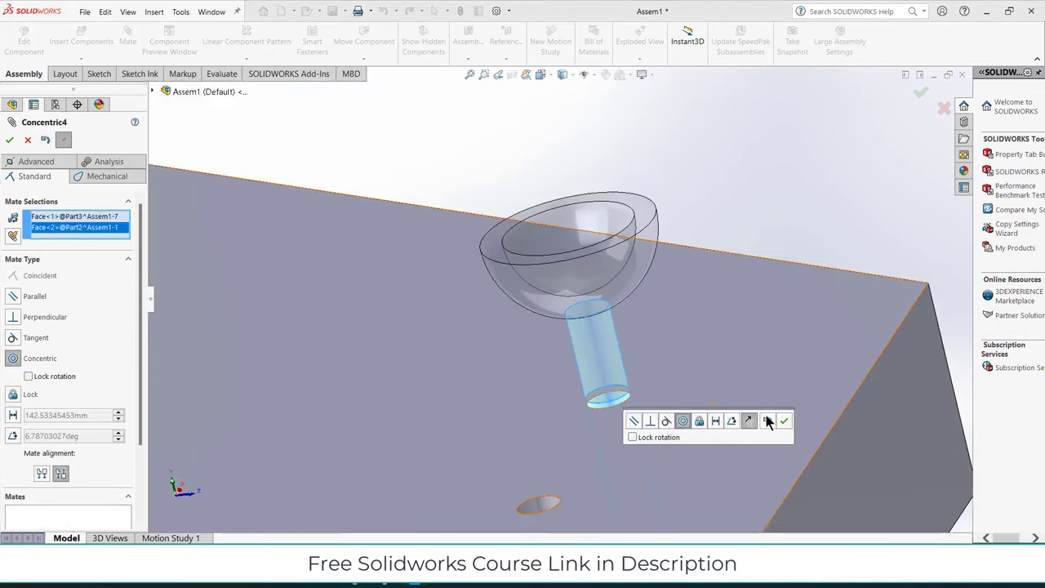
click(786, 421)
click(682, 302)
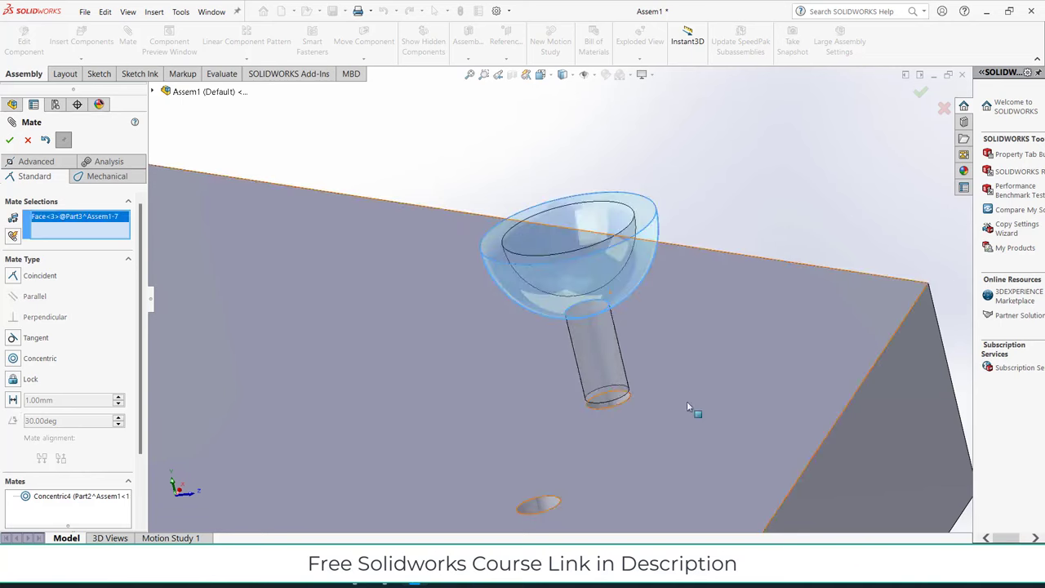
click(686, 401)
click(869, 449)
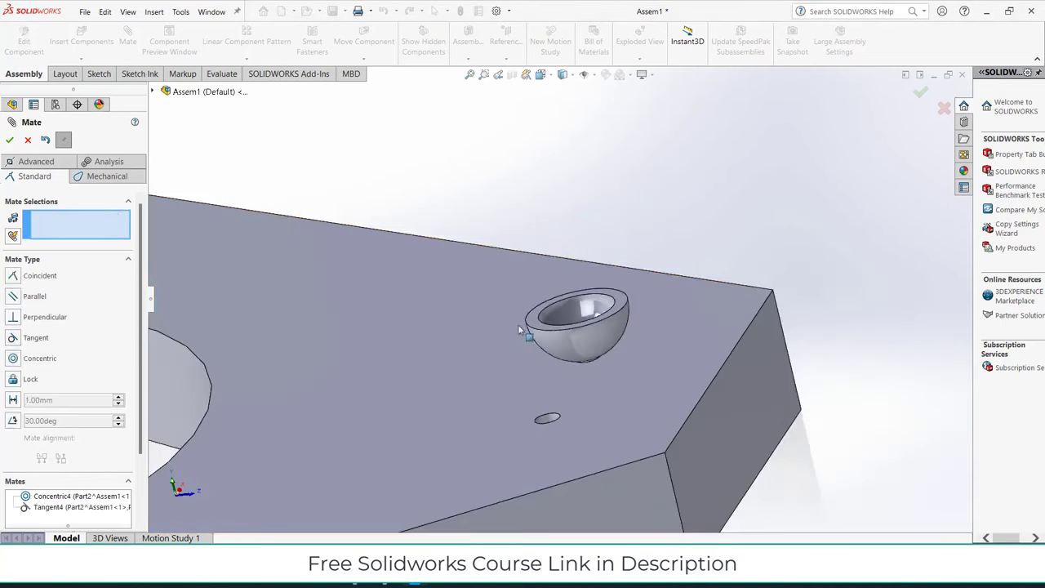
key(Escape)
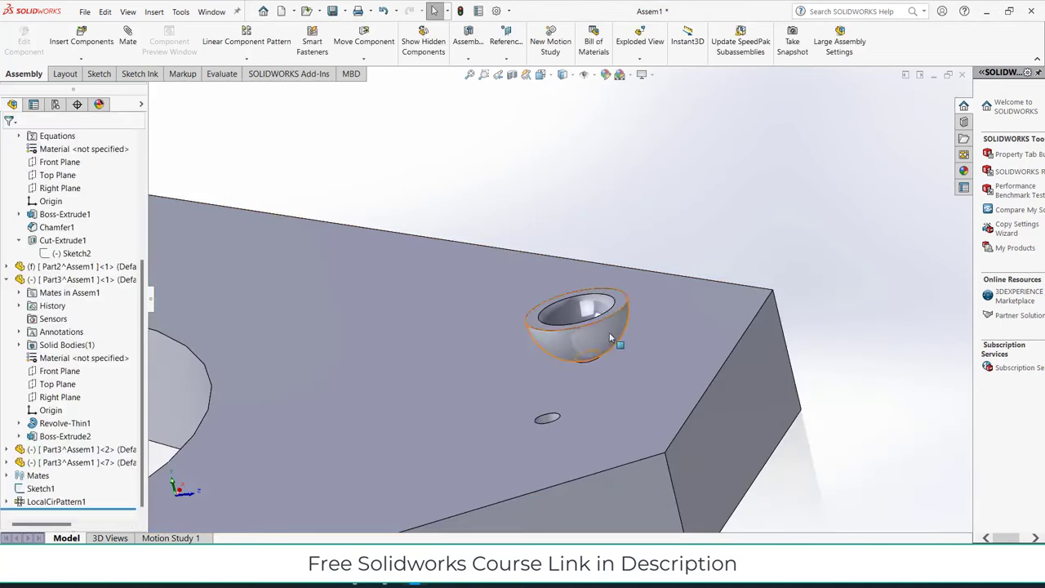
Step: Copy the cup and mate it concentric and tangent in the neighbouring hole
ctrl+drag(609, 328, 788, 194)
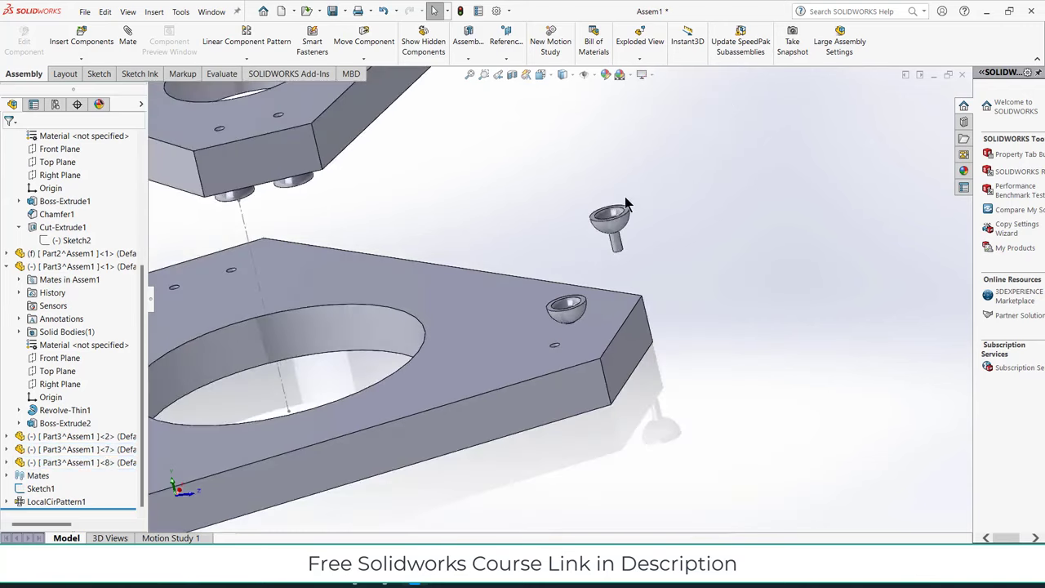
key(m)
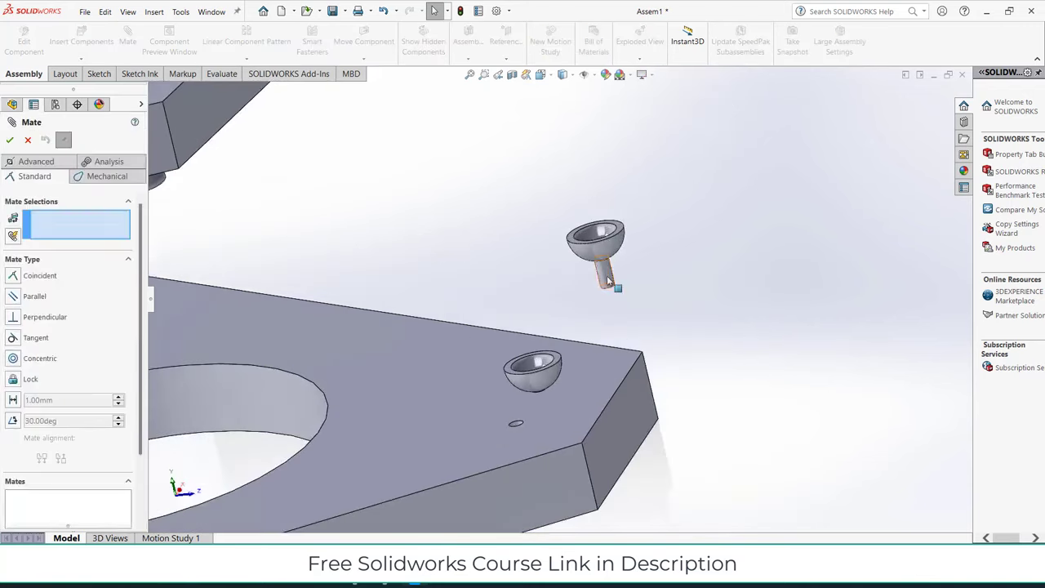
click(608, 276)
scroll(516, 423, down, 3)
click(526, 426)
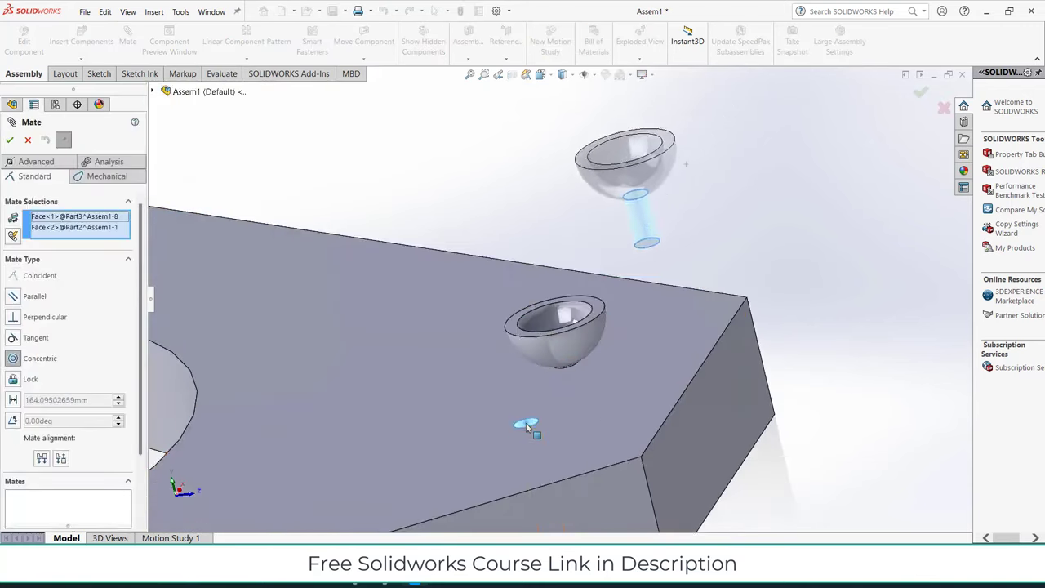
click(693, 443)
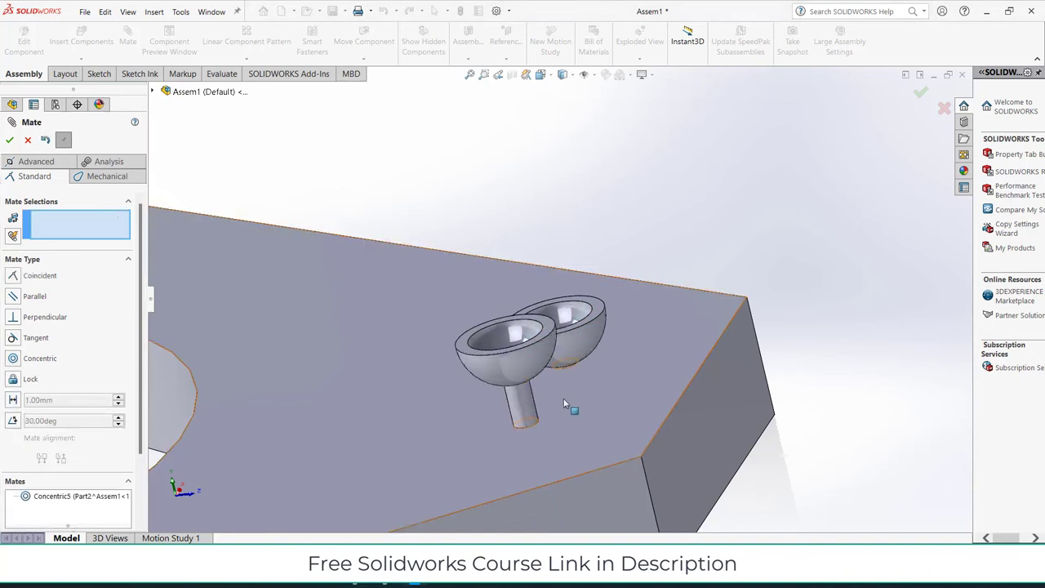
click(570, 433)
click(515, 369)
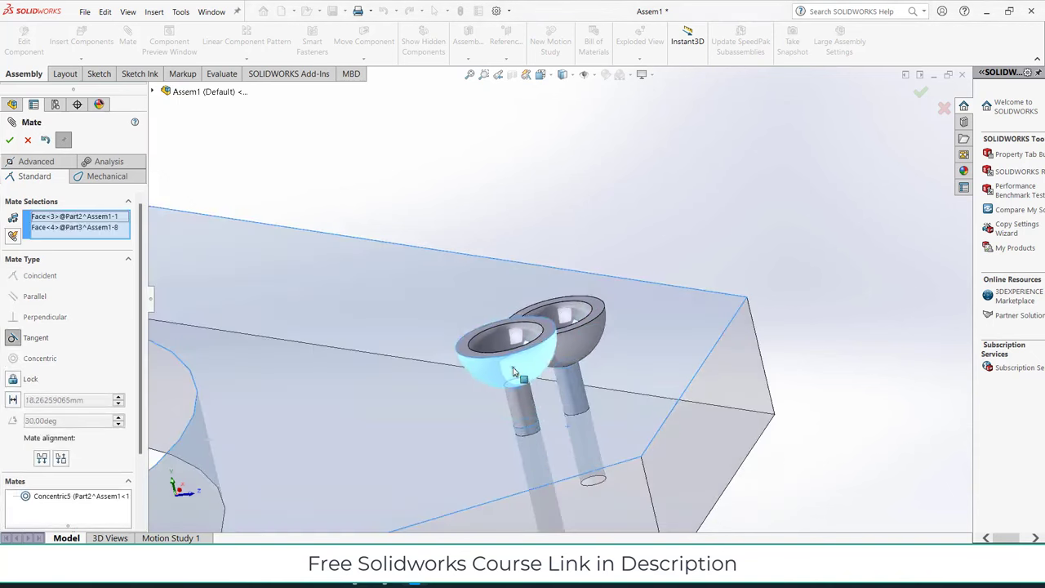
click(706, 420)
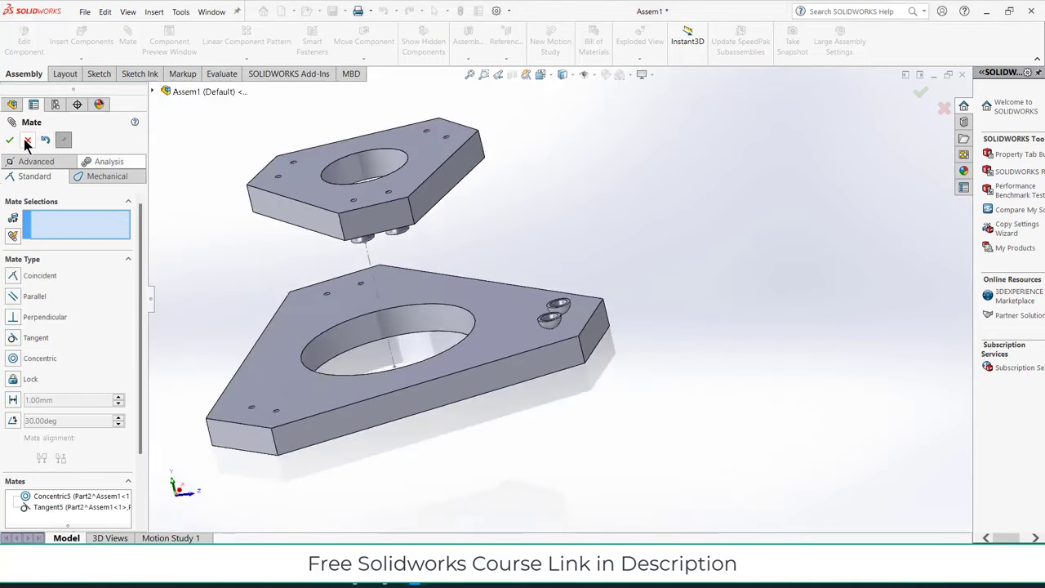
Step: Circular-pattern both seated cups 3 times around the bottom plate's central hole, then inspect
key(Escape)
click(245, 59)
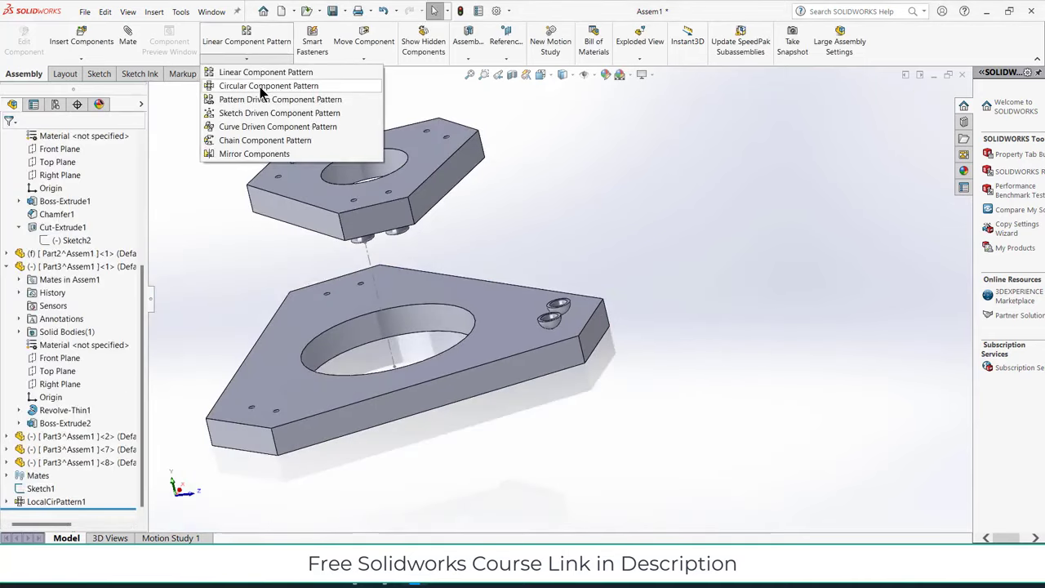
click(261, 88)
click(104, 179)
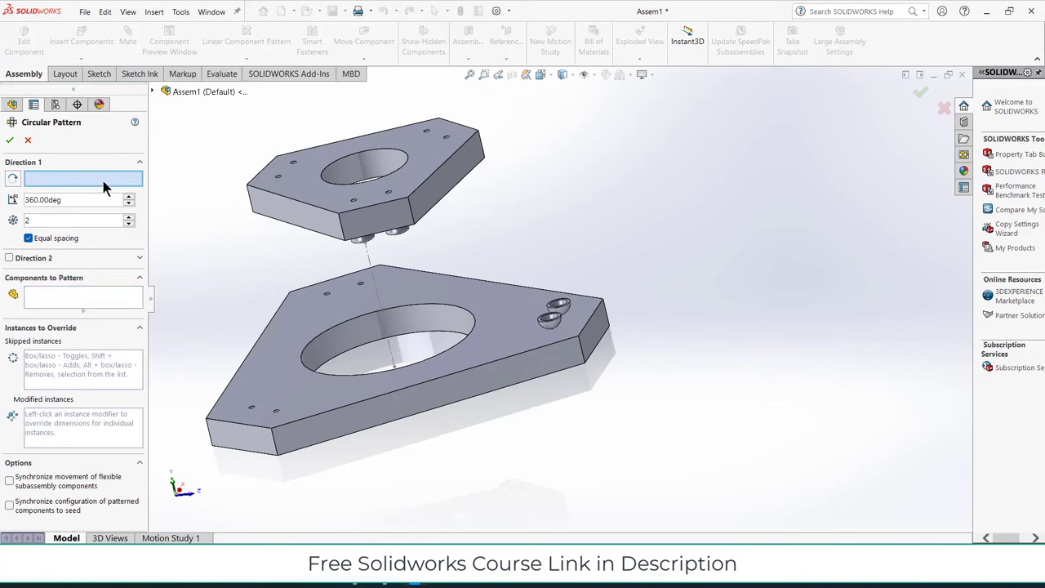
click(381, 323)
click(78, 298)
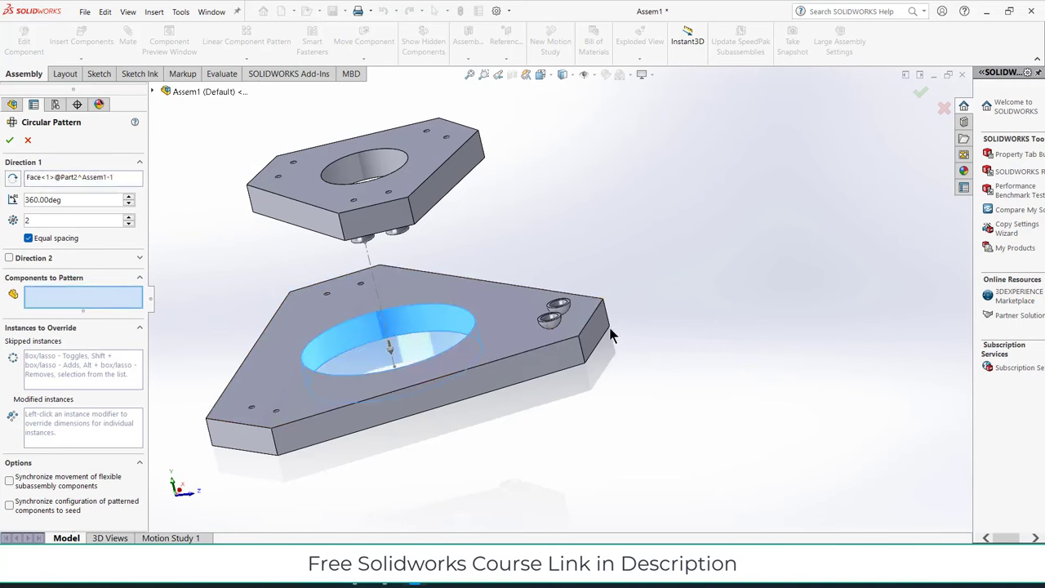
scroll(611, 329, down, 3)
click(531, 311)
click(541, 294)
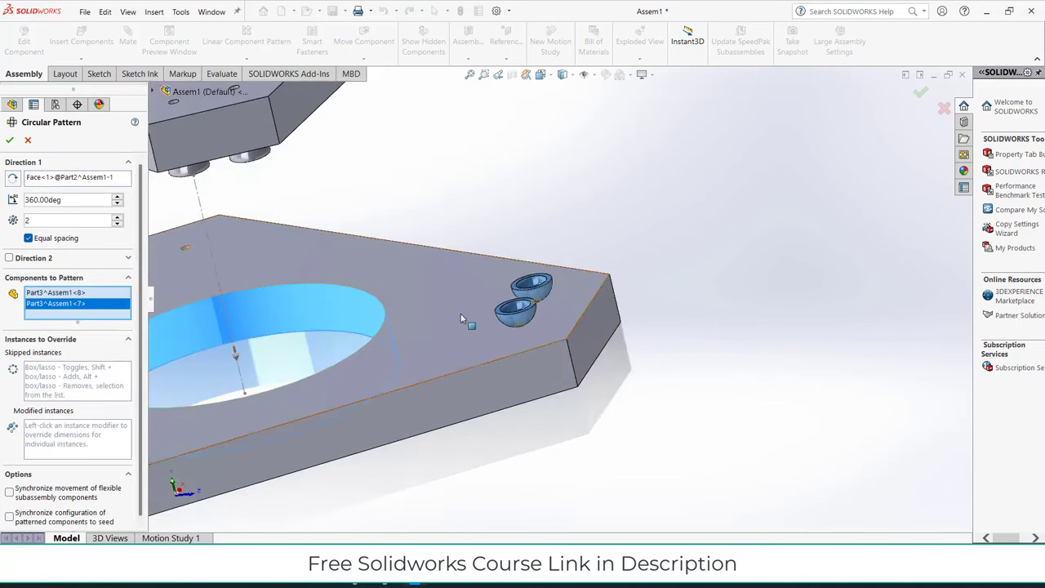
scroll(285, 319, up, 3)
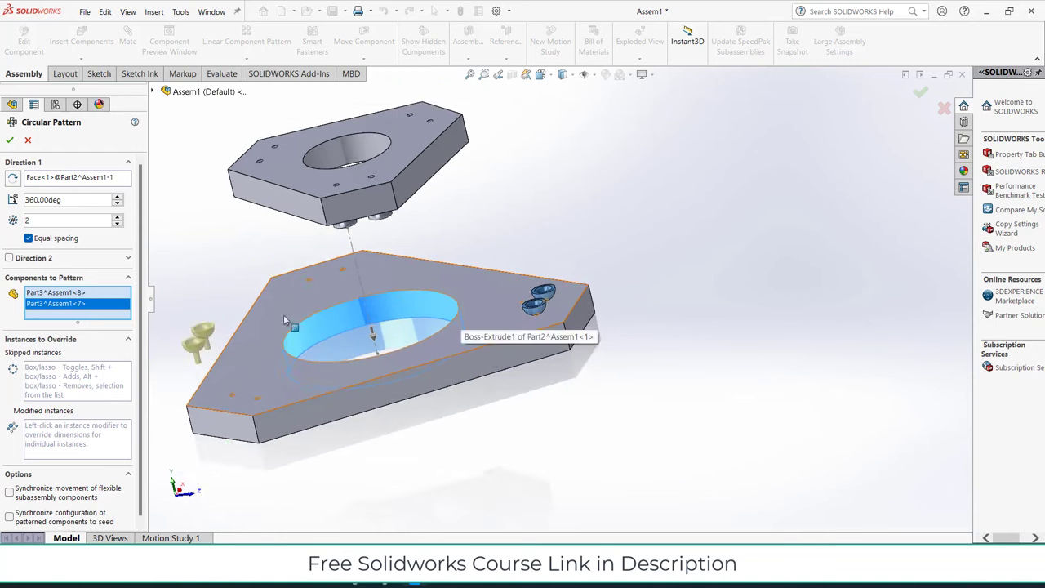
click(117, 218)
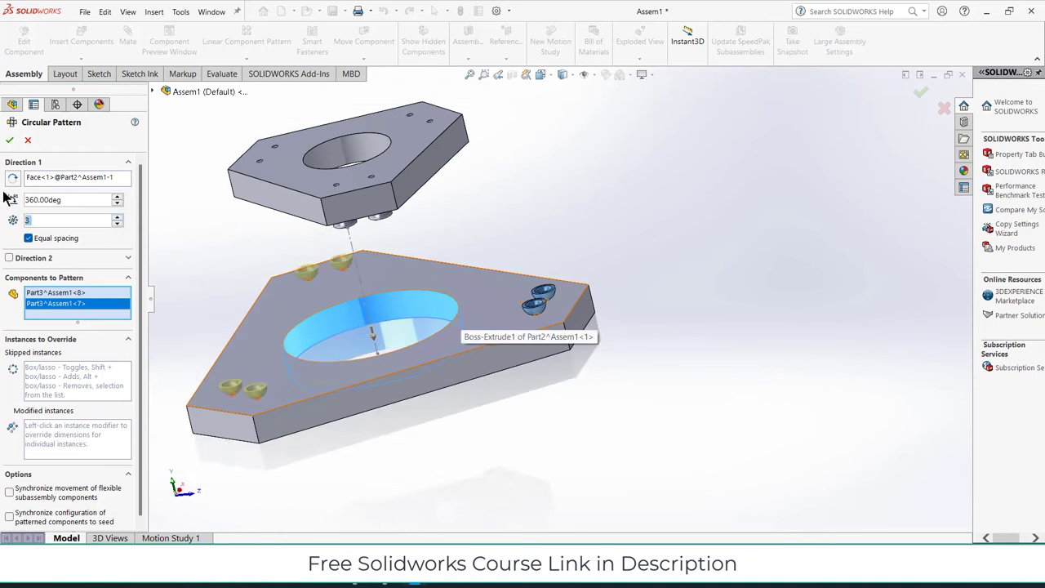
click(9, 141)
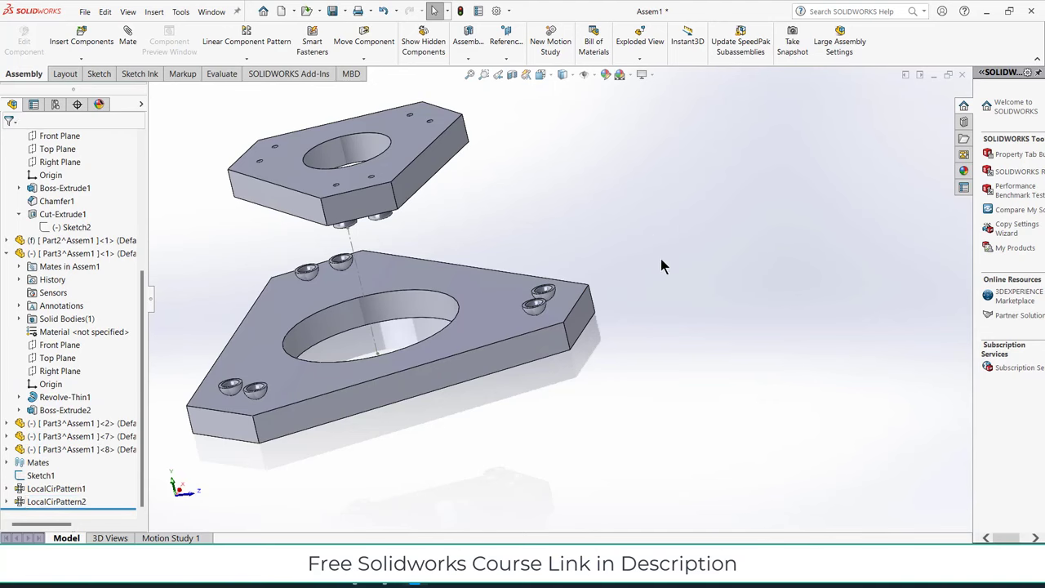
mouse_move(660, 258)
middle_down()
mouse_move(614, 310)
mouse_move(707, 361)
mouse_move(632, 371)
mouse_move(626, 315)
mouse_move(596, 285)
mouse_move(607, 270)
mouse_move(625, 308)
mouse_move(616, 261)
mouse_move(629, 281)
mouse_move(602, 290)
middle_up()
middle_drag(568, 298, 655, 290)
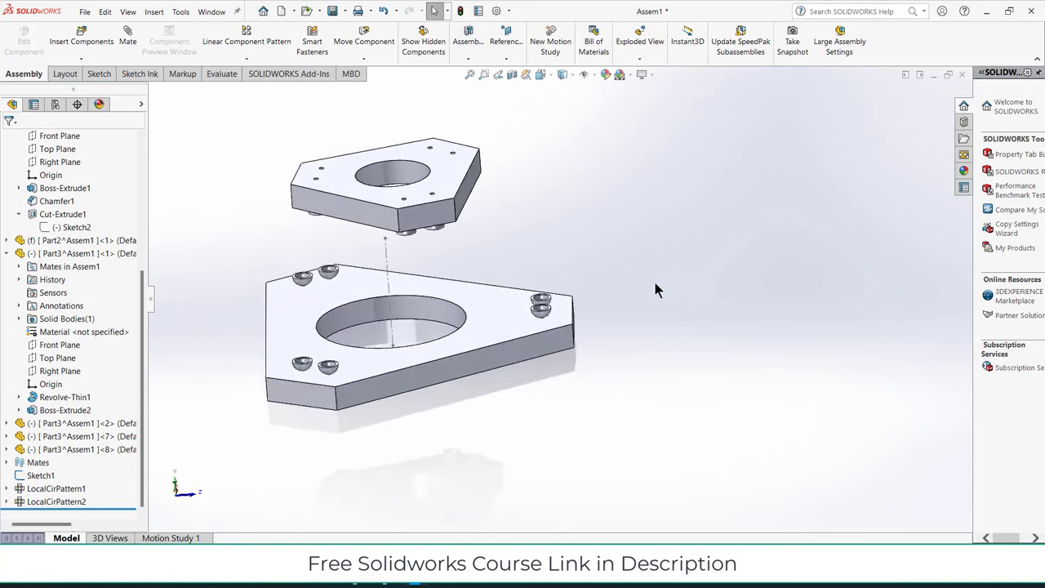
drag(419, 217, 608, 187)
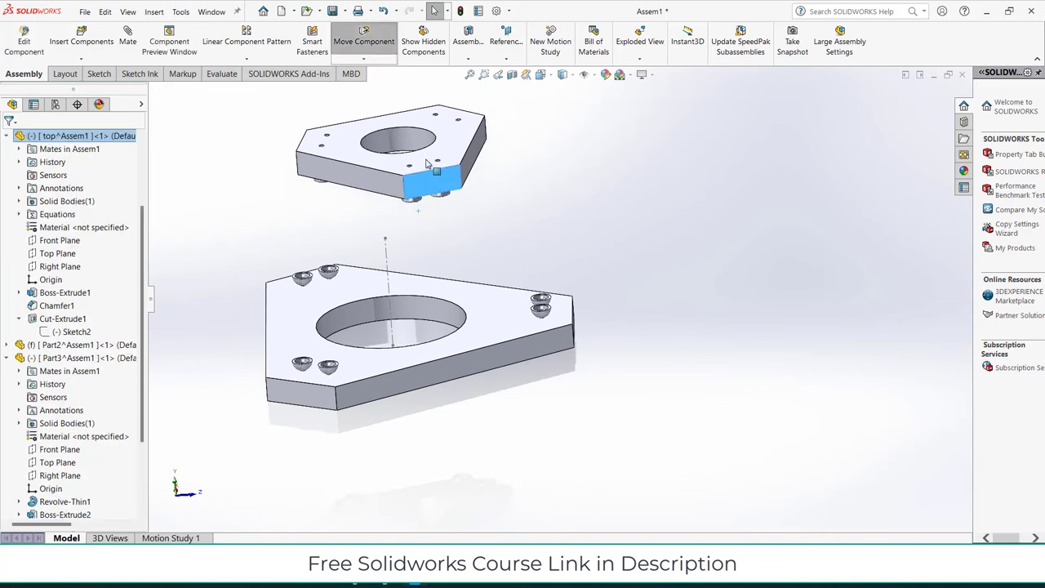
key(z)
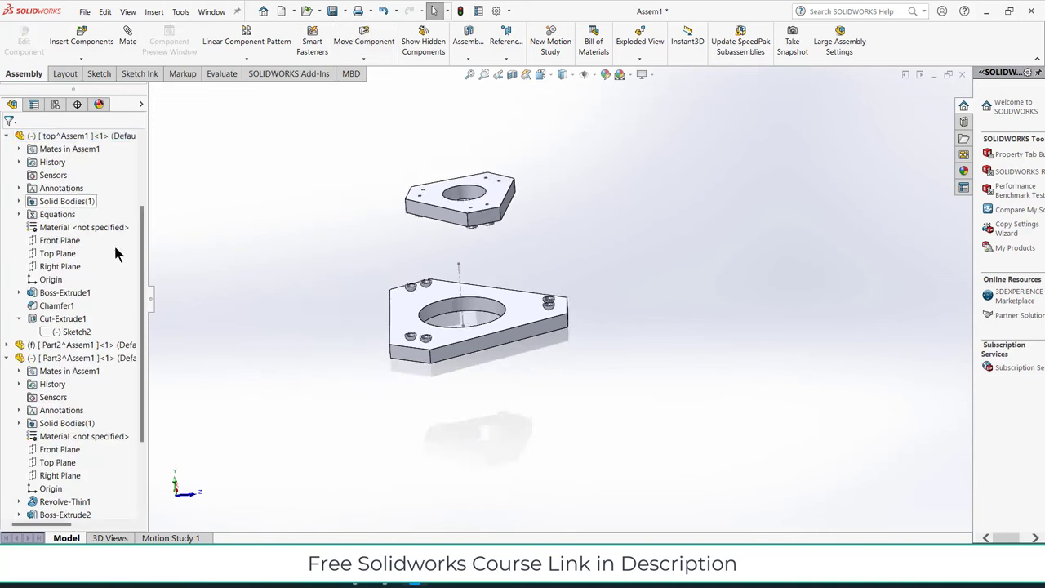
scroll(3, 186, up, 3)
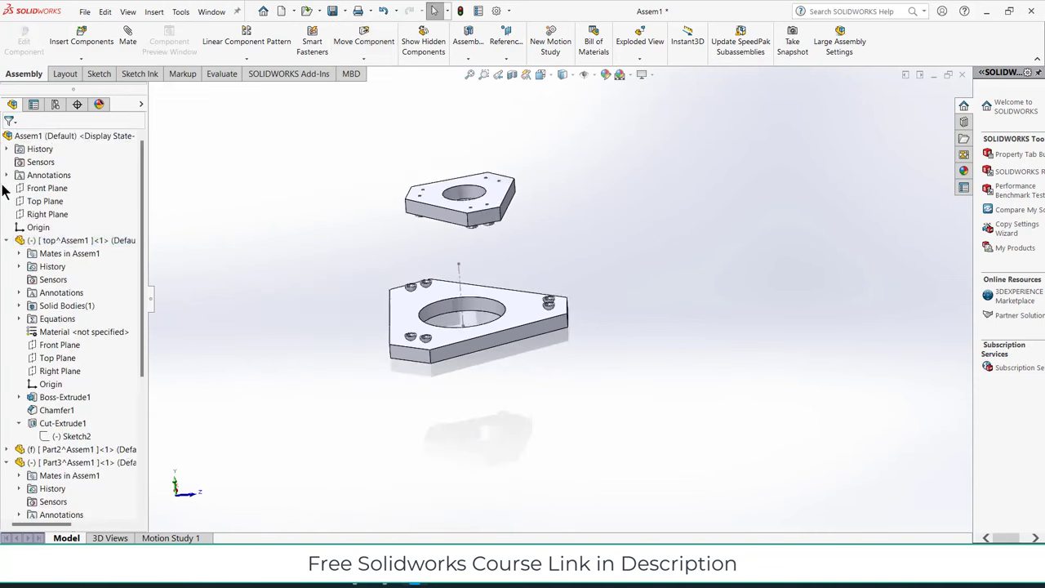
click(80, 59)
click(273, 208)
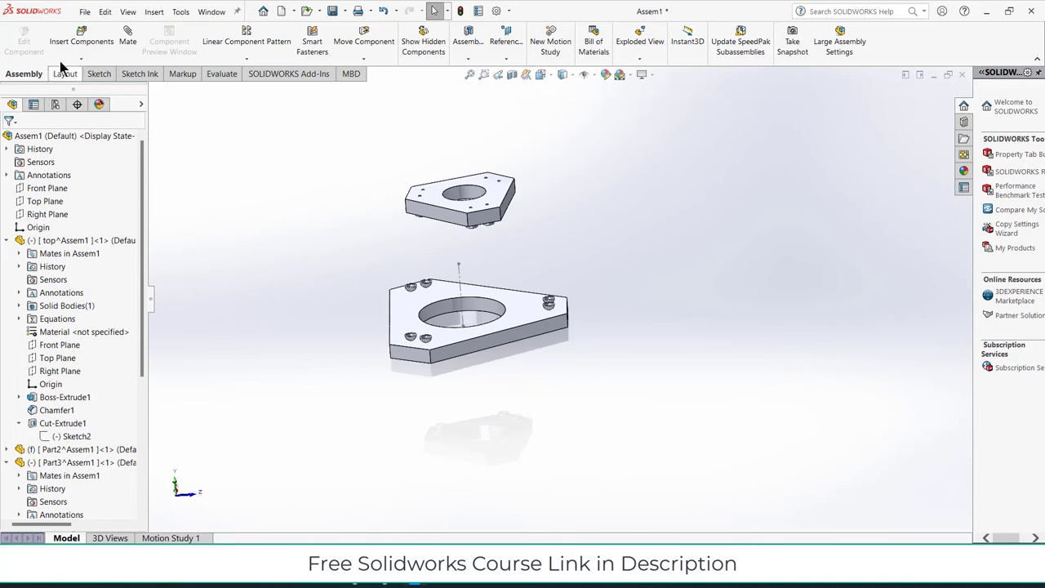
click(219, 75)
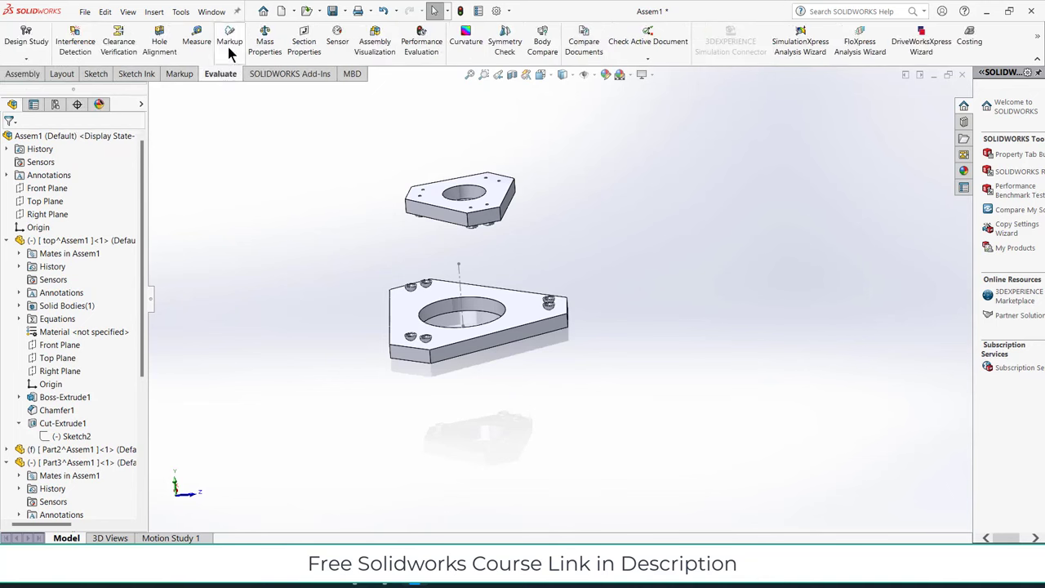
click(196, 41)
scroll(457, 337, down, 5)
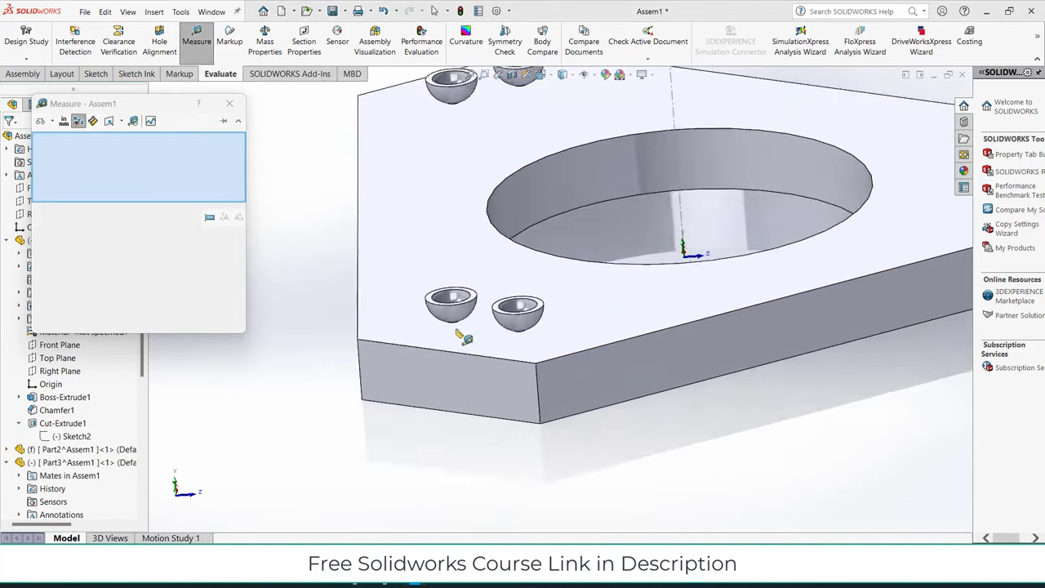
scroll(494, 321, down, 3)
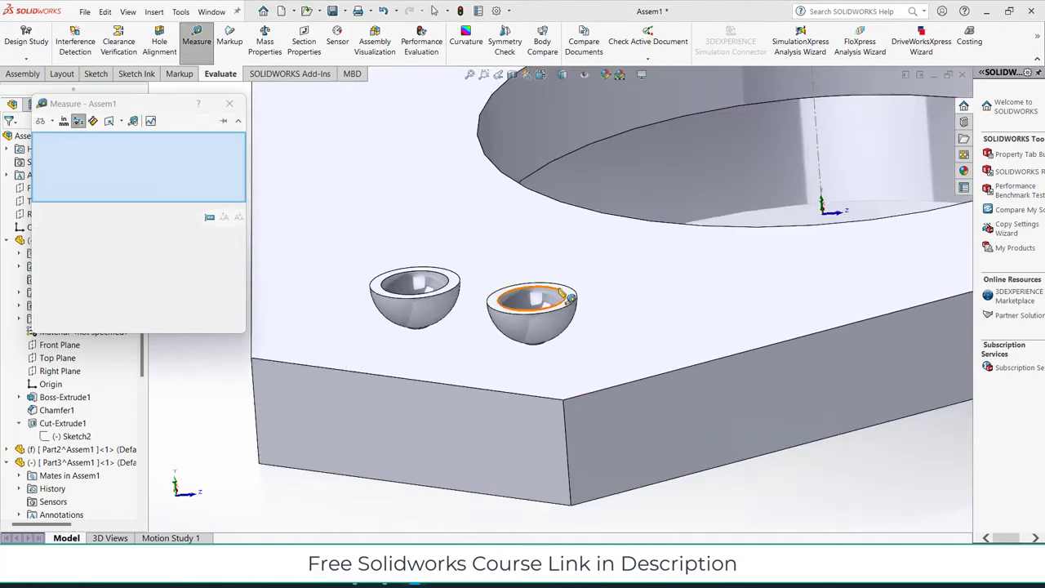
click(561, 294)
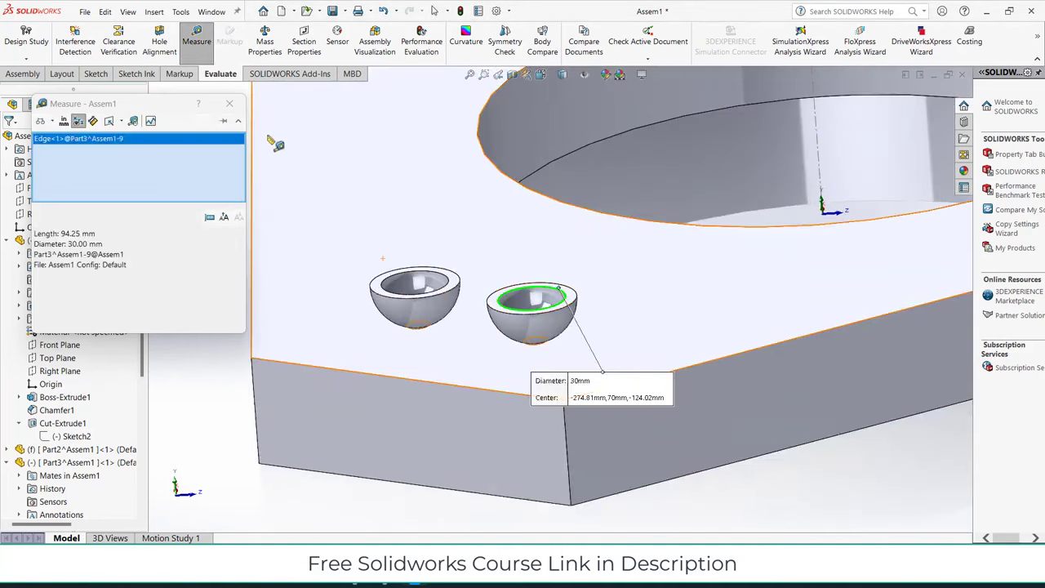
click(230, 103)
key(f)
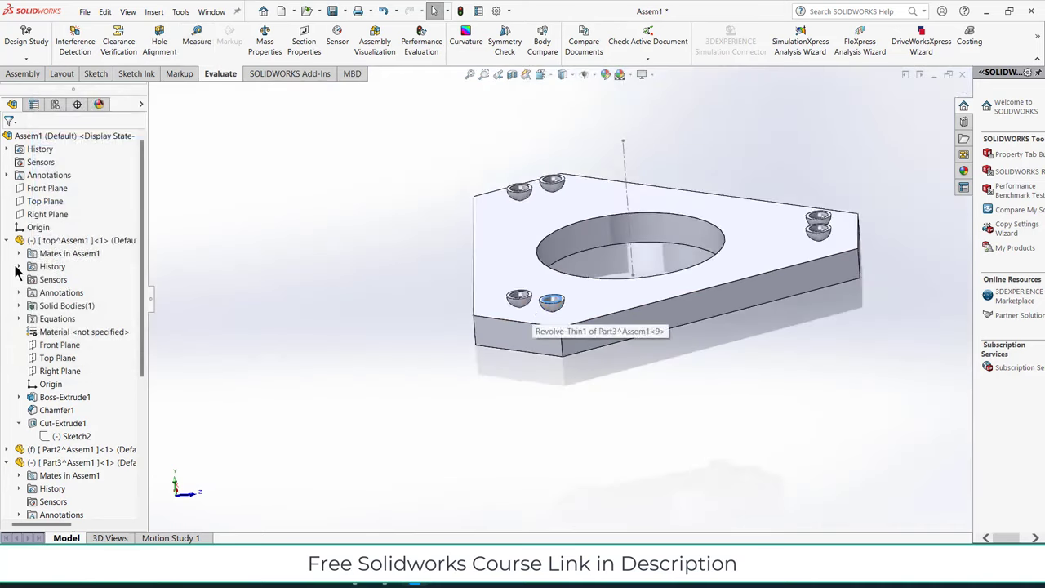
click(23, 73)
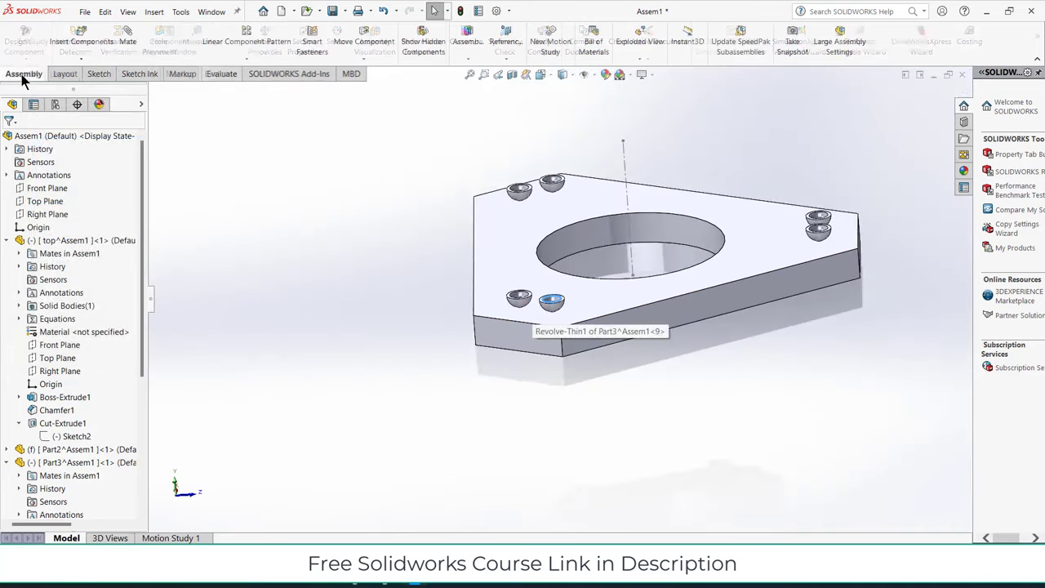
Step: Create new in-assembly Part4 on the Front Plane with a circle centred at the origin
click(81, 58)
click(82, 86)
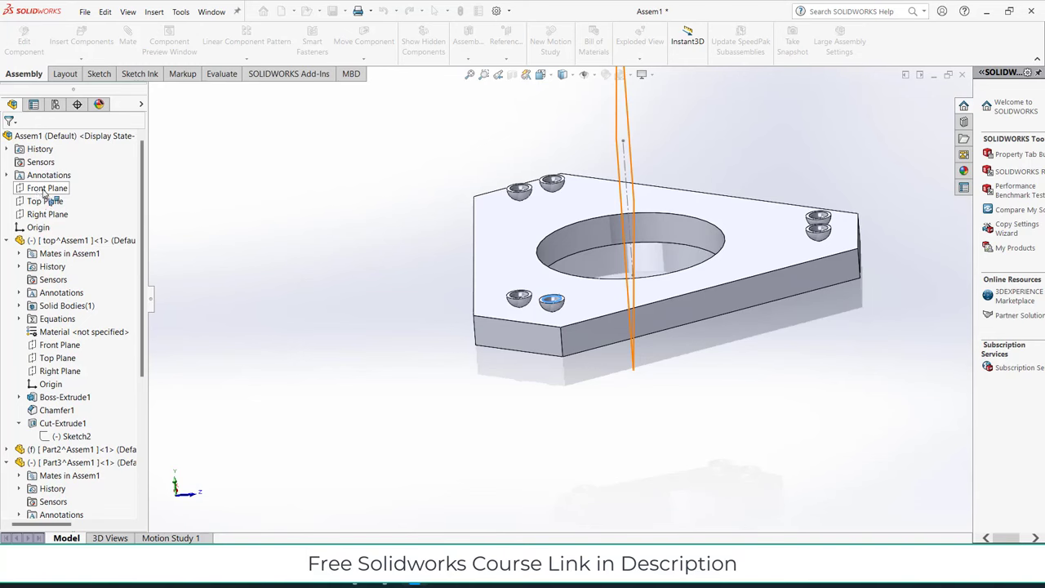
click(47, 188)
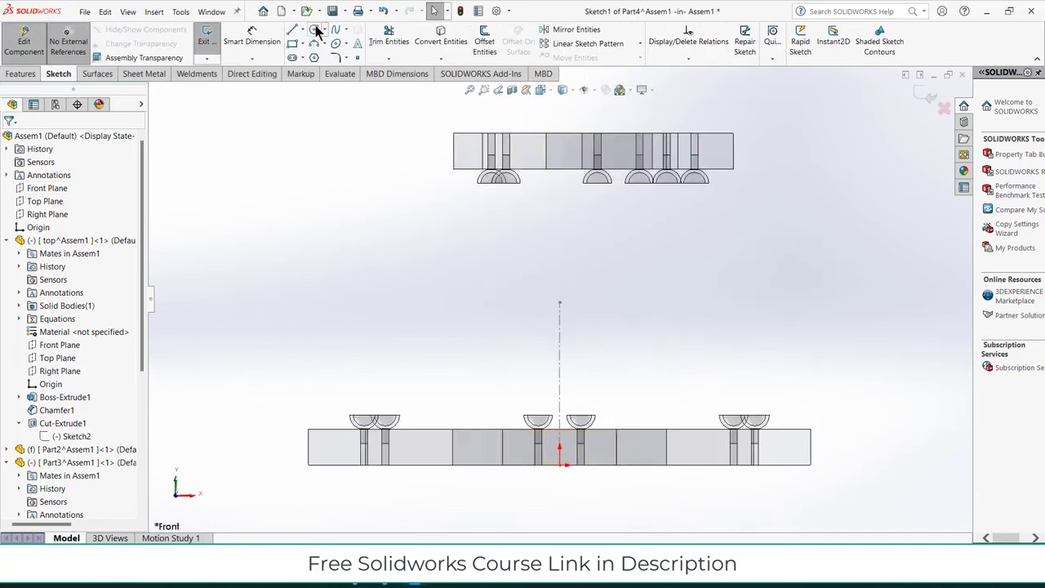
click(317, 30)
scroll(572, 457, down, 3)
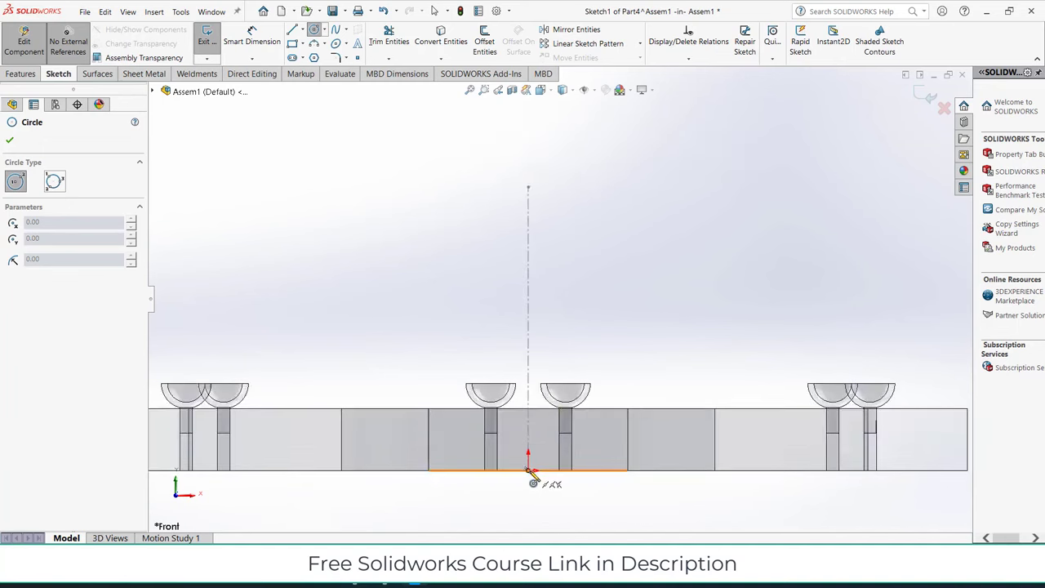
click(529, 471)
click(548, 488)
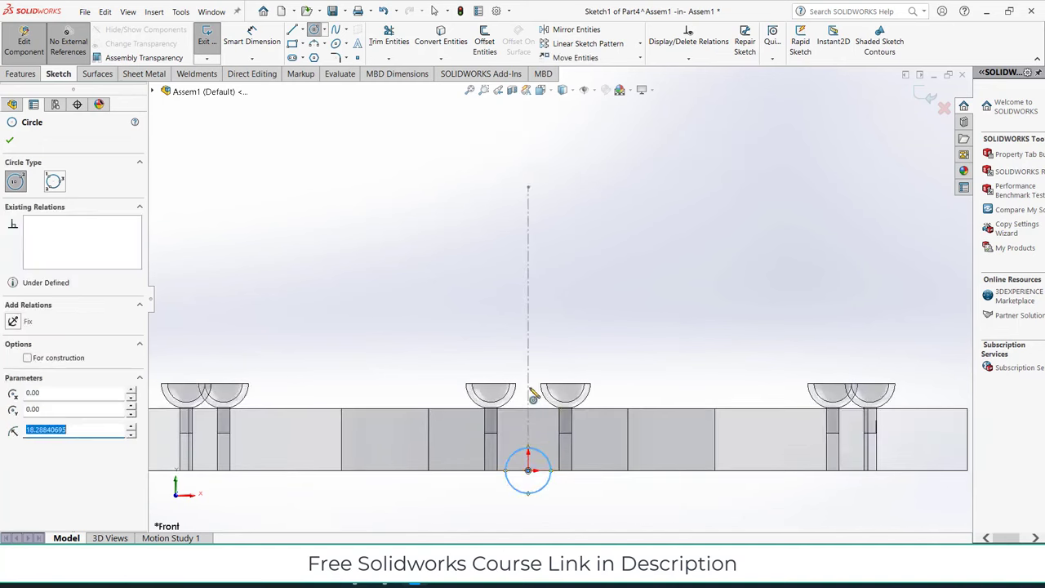
scroll(546, 337, up, 3)
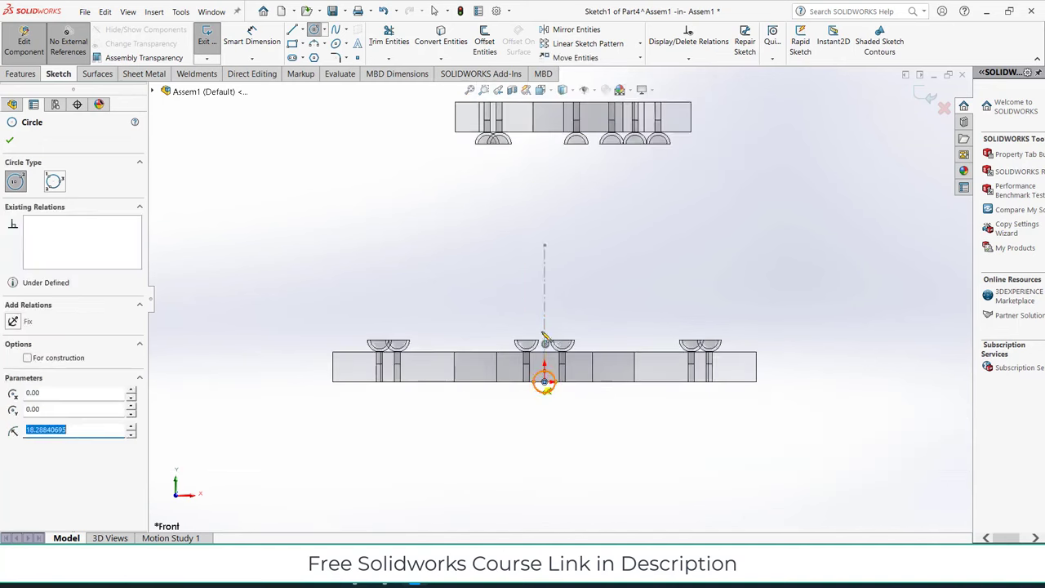
click(292, 32)
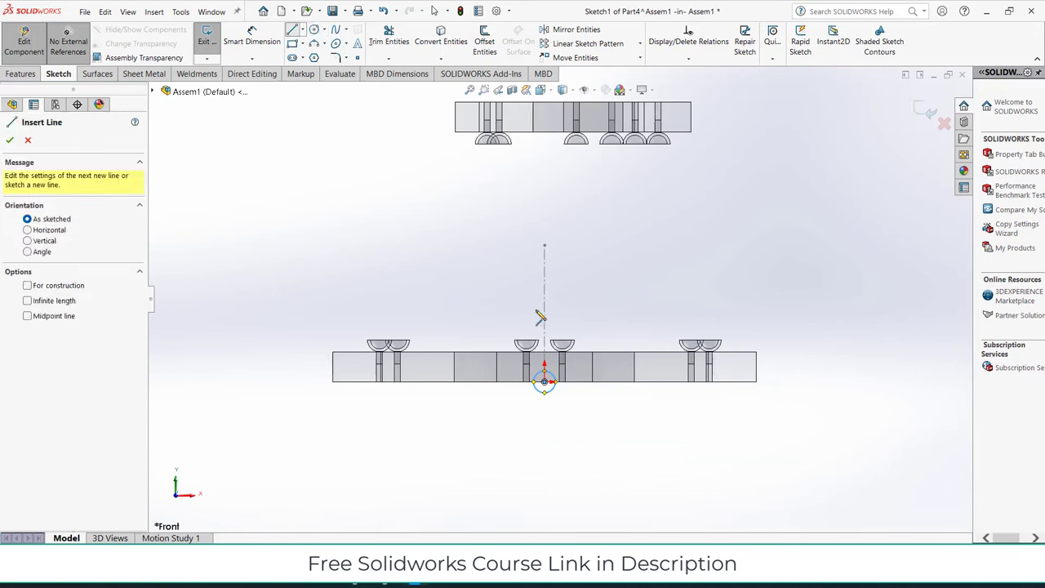
Step: Draw lines from the origin up, across, down to cup rim, inward, and down to the circle
click(544, 381)
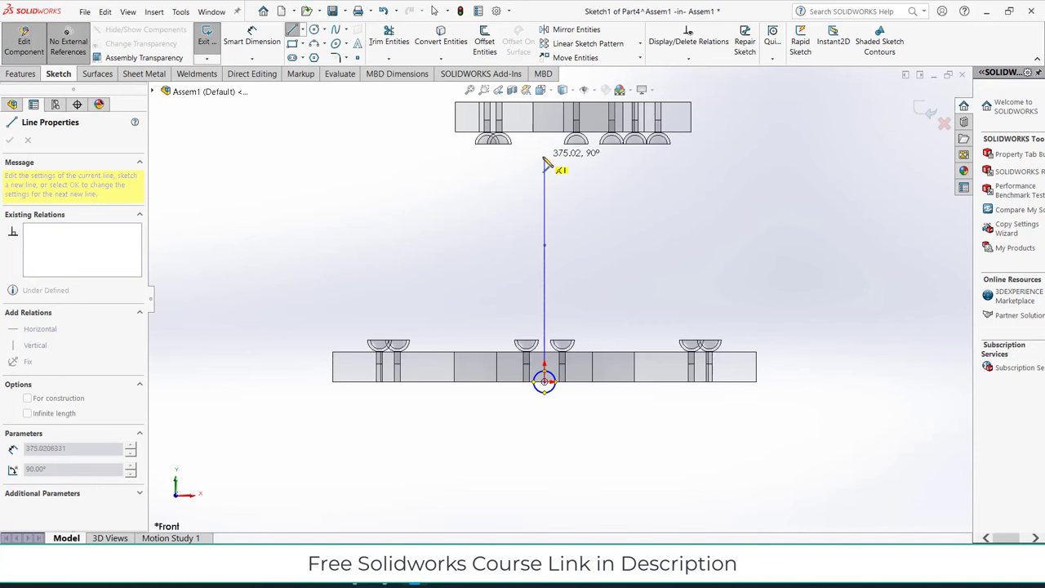
click(545, 155)
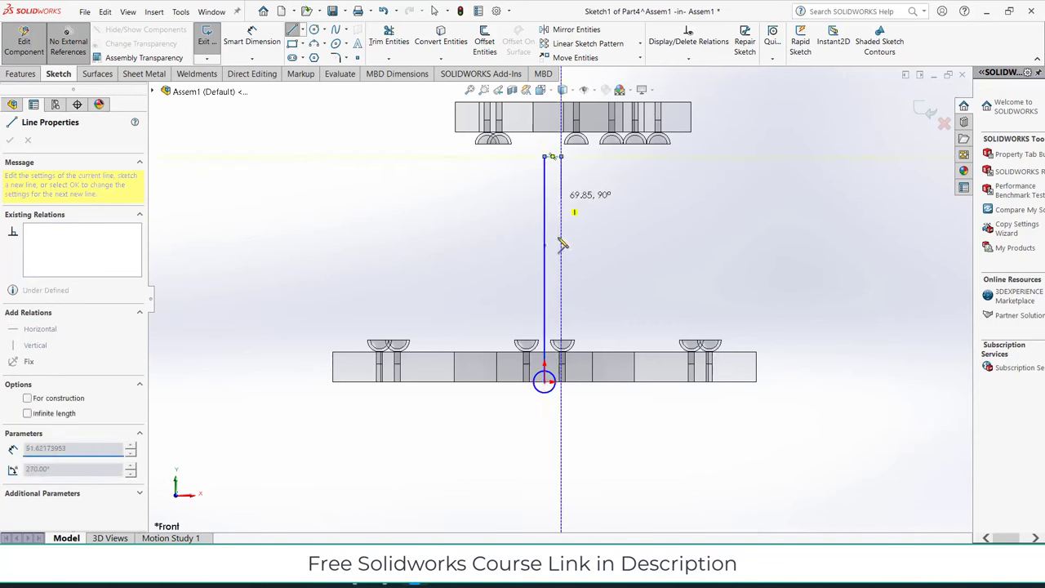
scroll(570, 392, down, 2)
scroll(568, 380, down, 2)
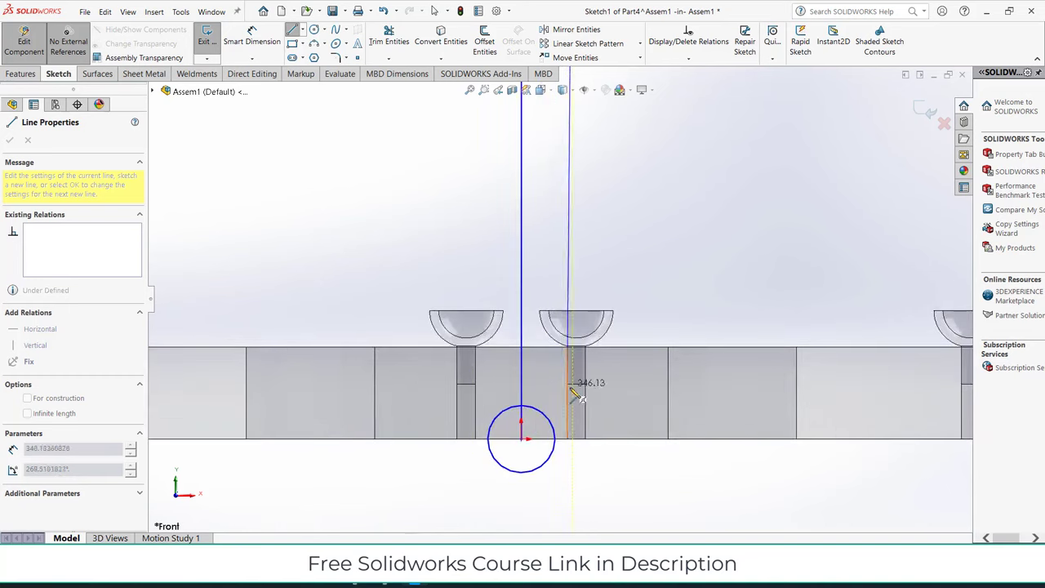
click(572, 323)
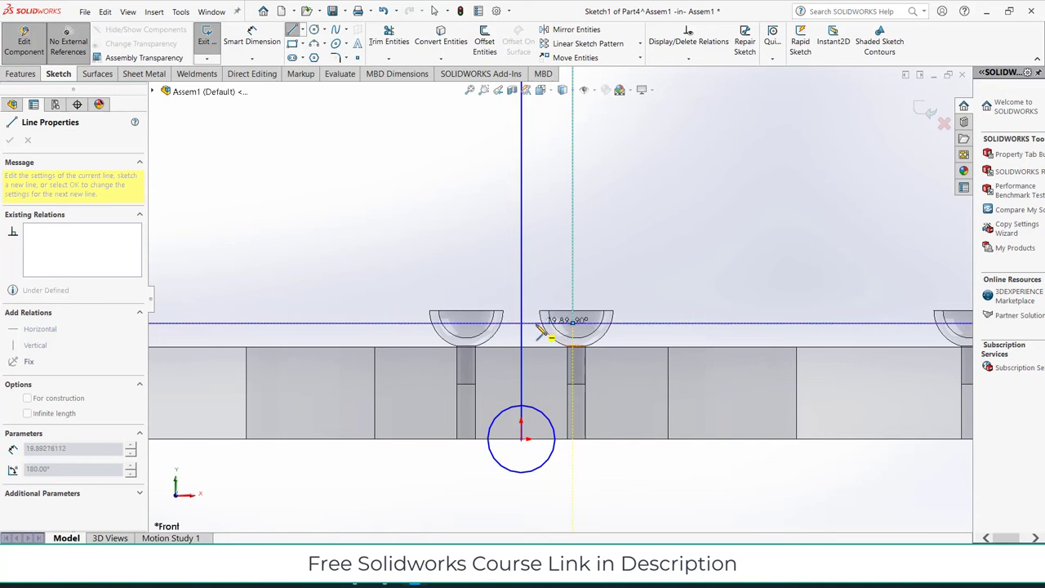
click(535, 323)
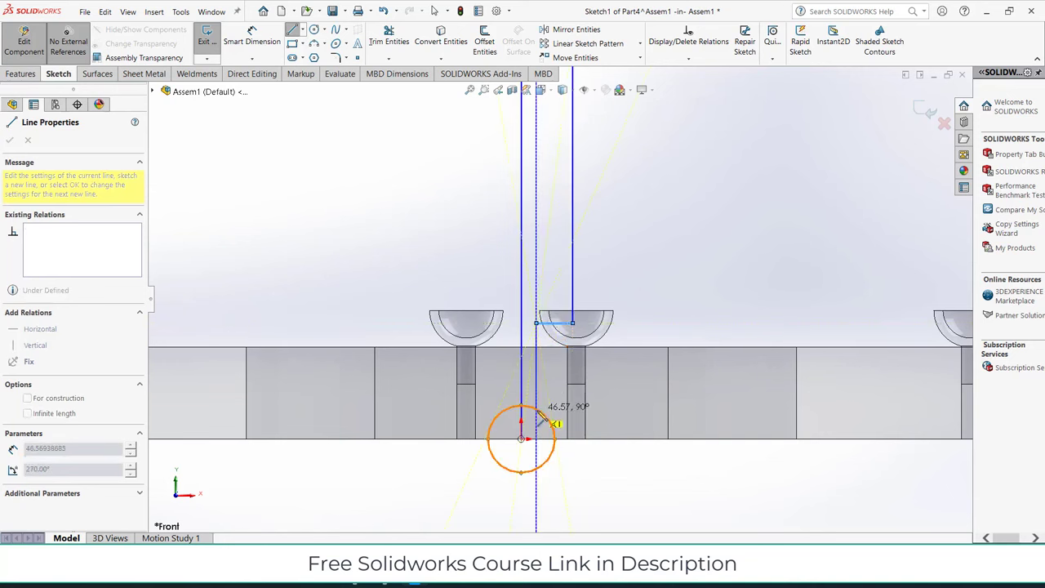
click(536, 408)
key(Escape)
scroll(567, 441, down, 3)
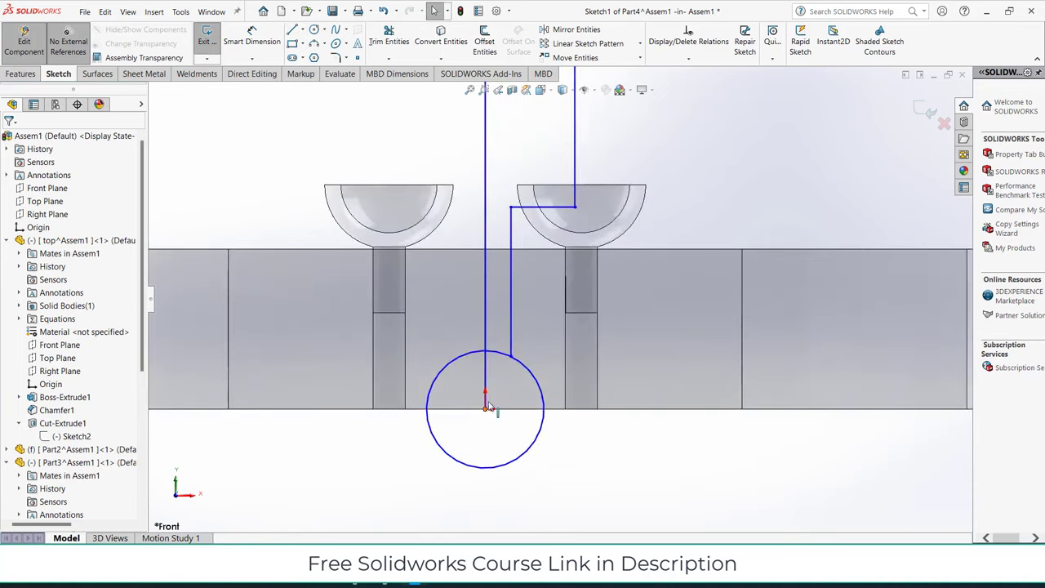
Step: Trim the circle to a half-arc and dimension its radius R15
click(389, 59)
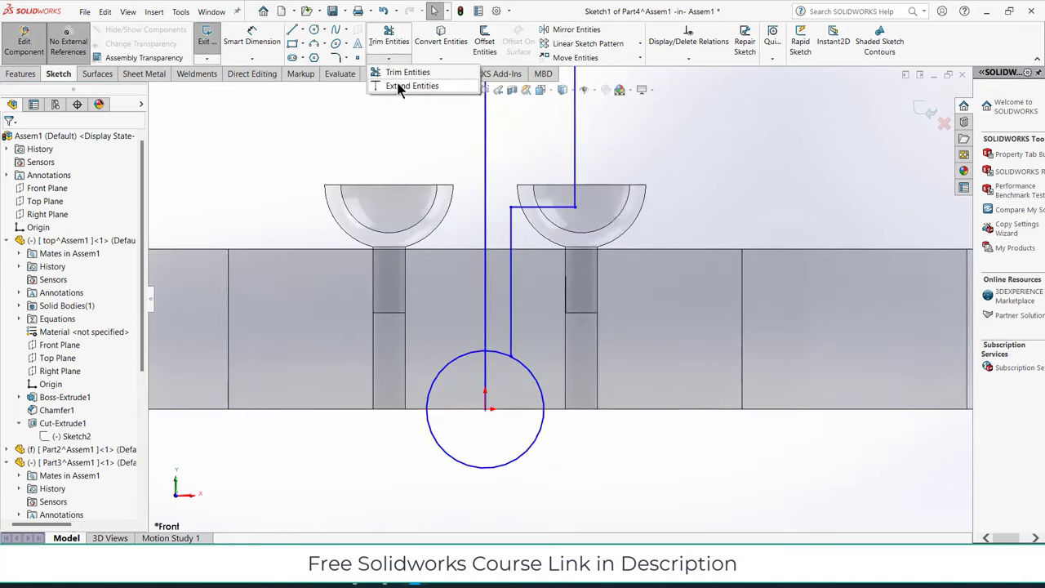
click(400, 70)
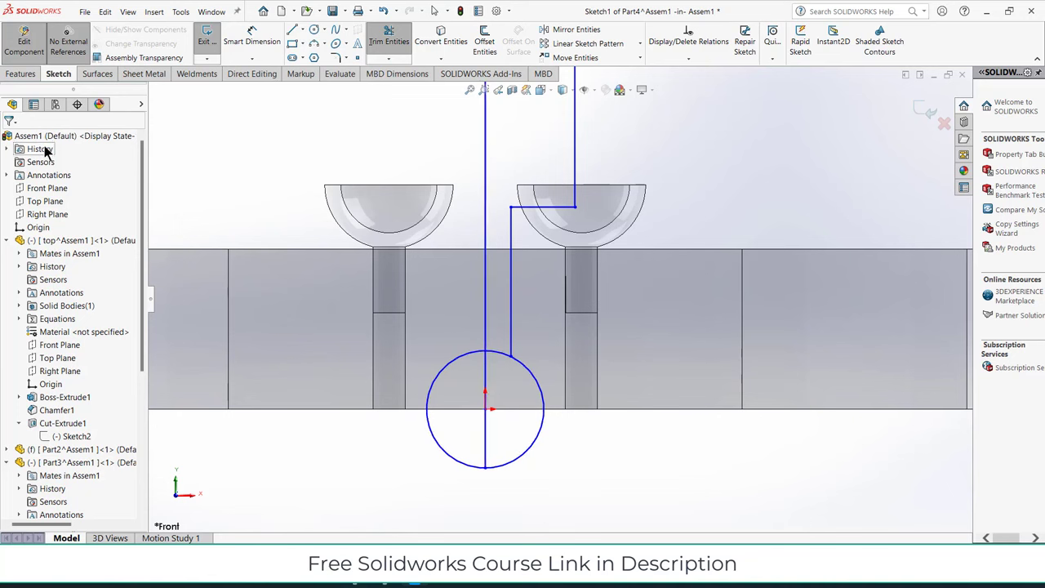
click(388, 37)
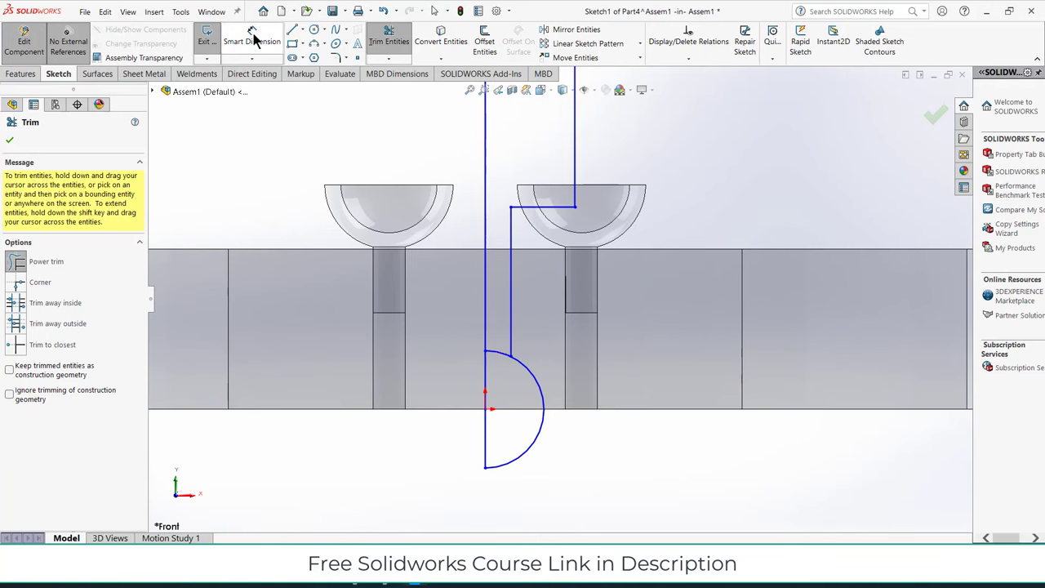
key(Escape)
drag(541, 384, 610, 447)
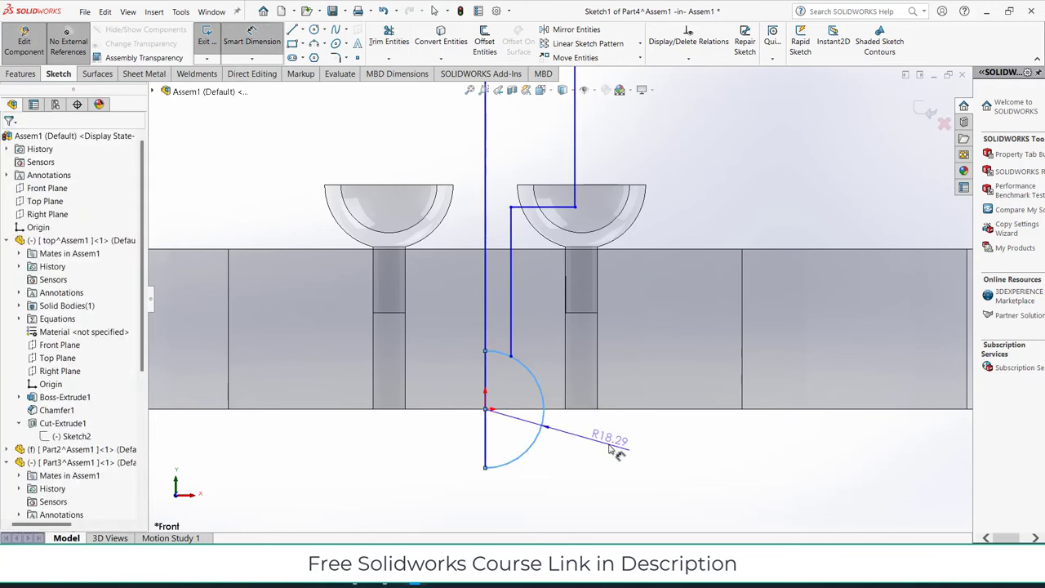
click(610, 448)
text(15)
key(Return)
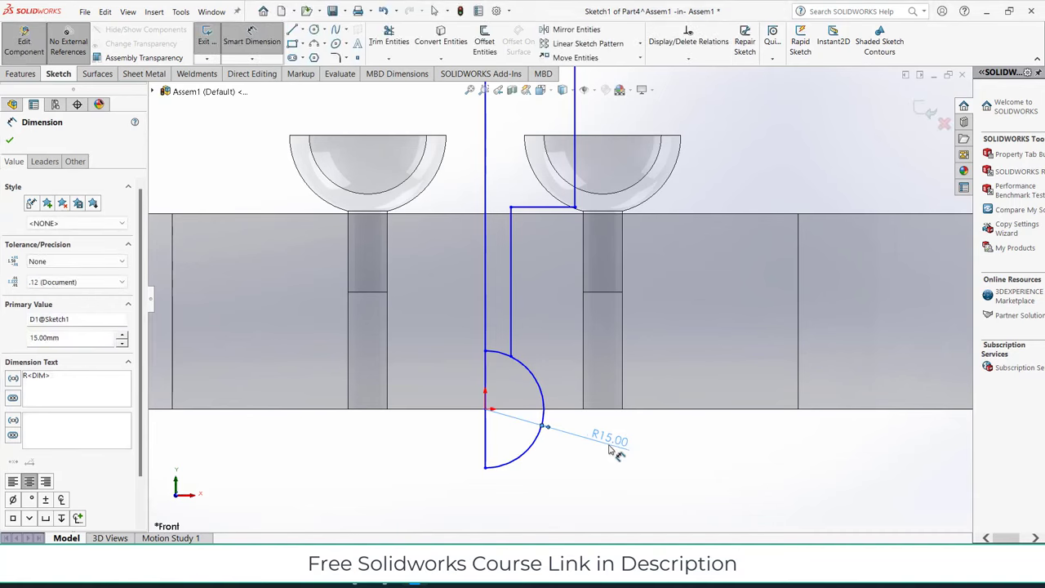
scroll(618, 425, up, 3)
scroll(618, 399, up, 3)
scroll(615, 392, up, 2)
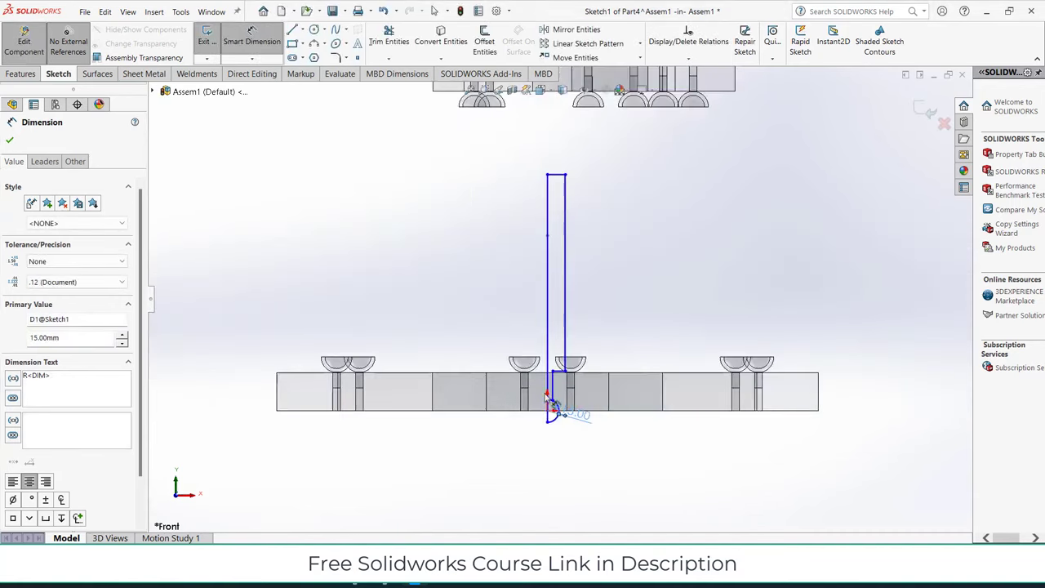
click(579, 449)
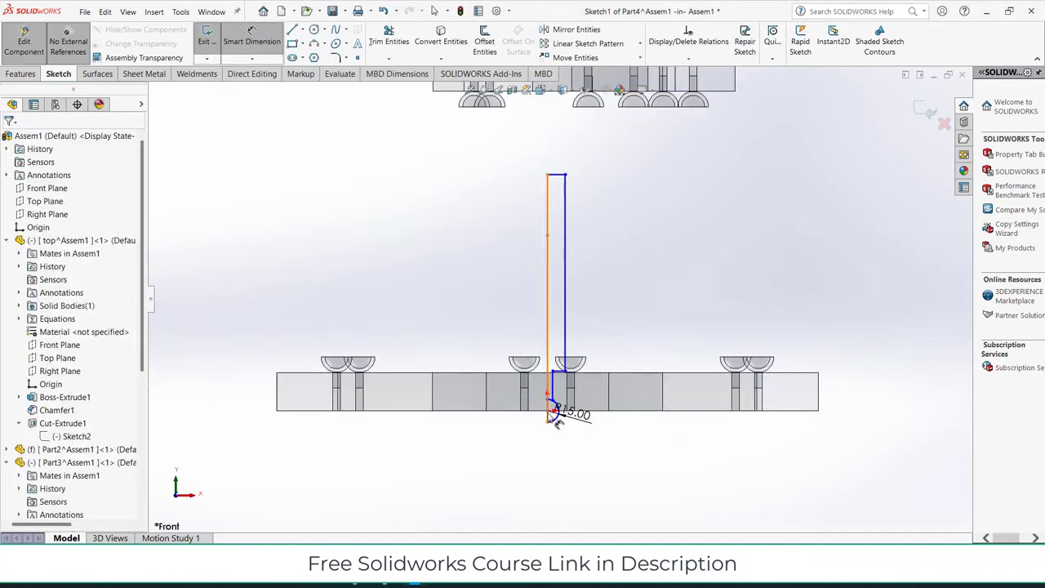
Step: Add a vertical 330 mm height dimension from the arc centre to the profile's top
scroll(553, 421, down, 3)
scroll(553, 421, down, 2)
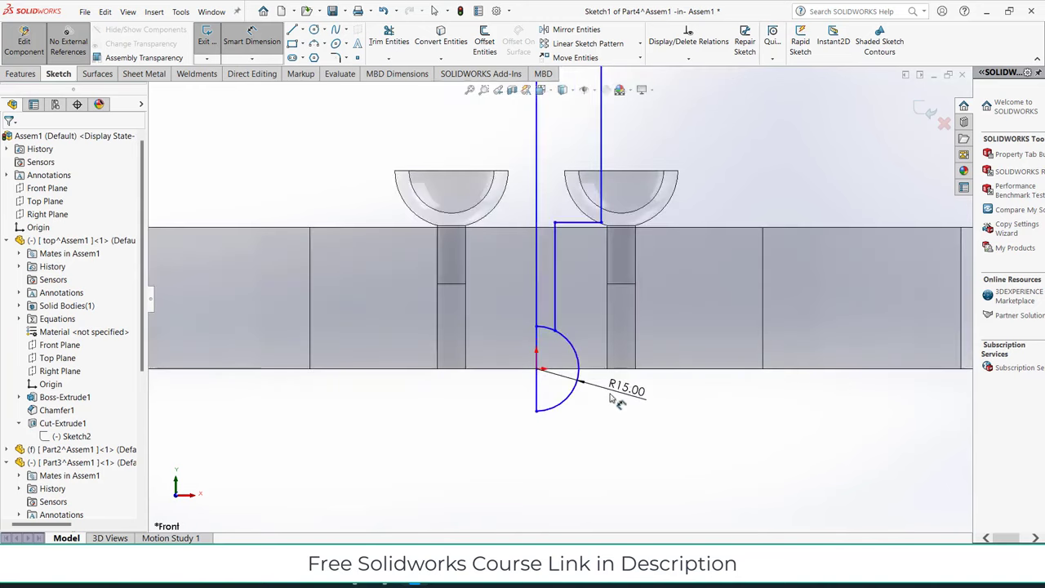
click(635, 393)
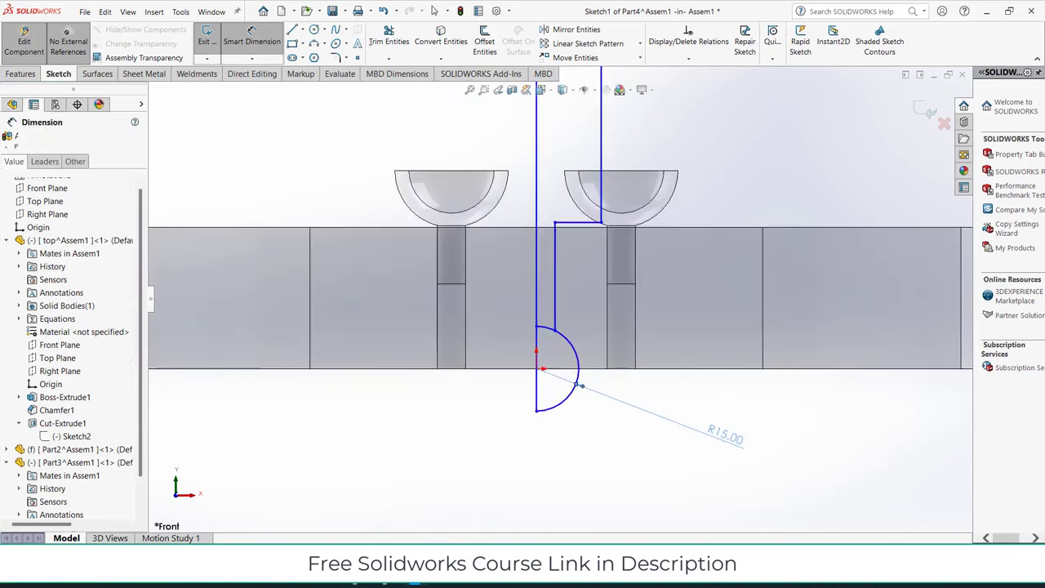
click(537, 369)
scroll(552, 299, up, 1)
scroll(552, 299, up, 3)
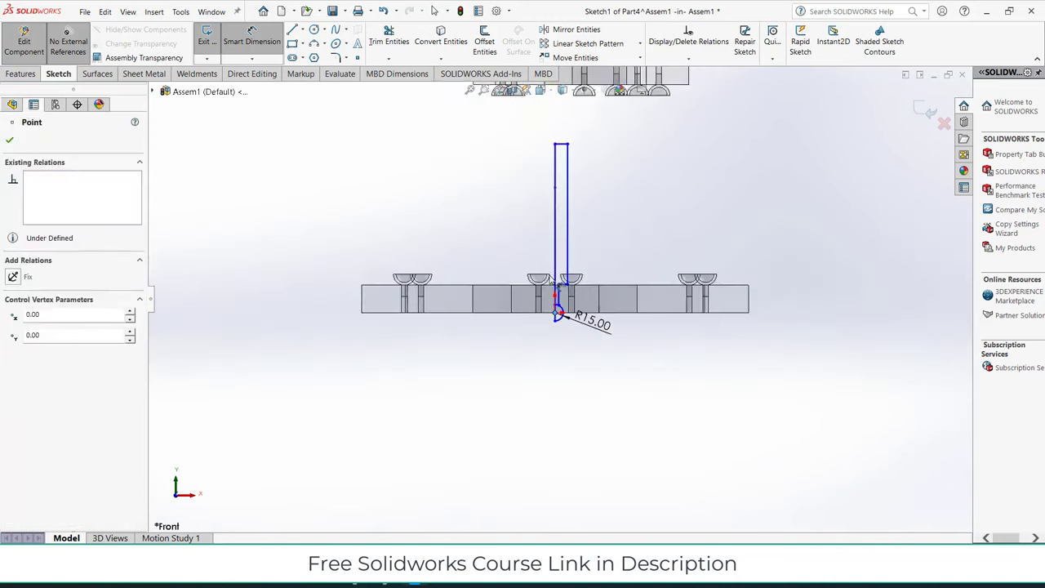
click(556, 145)
click(494, 158)
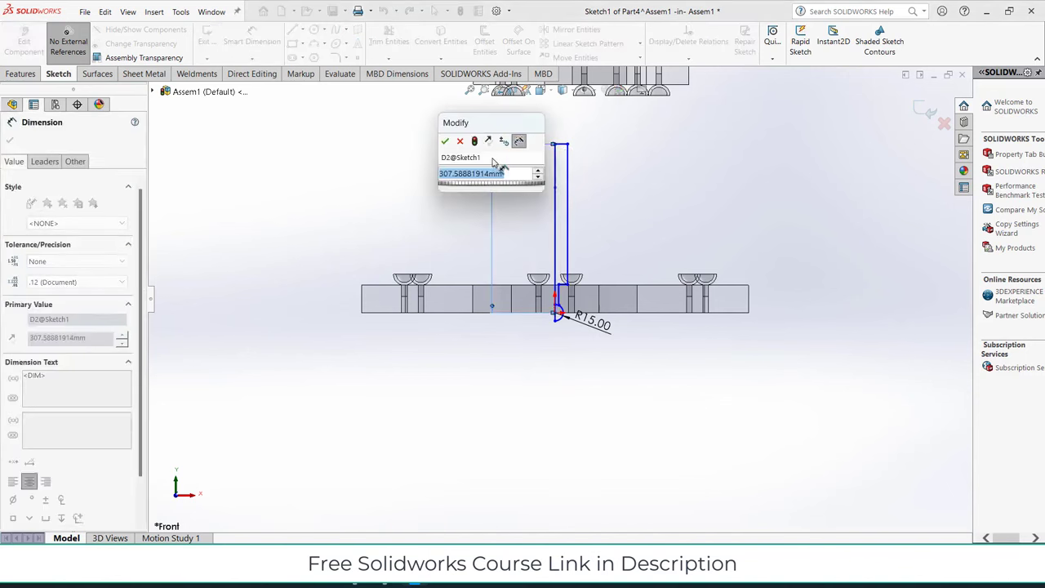
text(3)
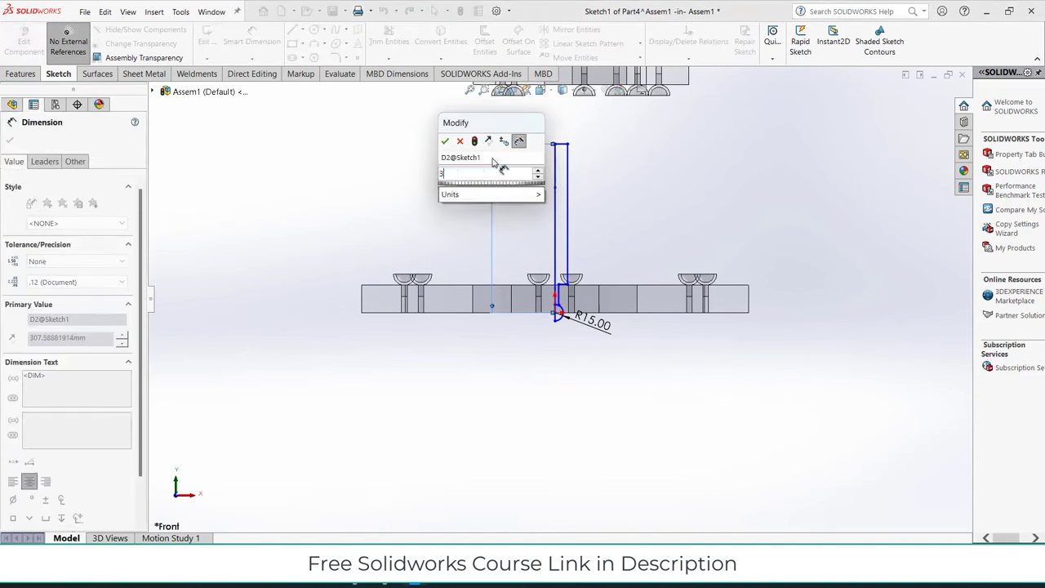
text(0)
key(Return)
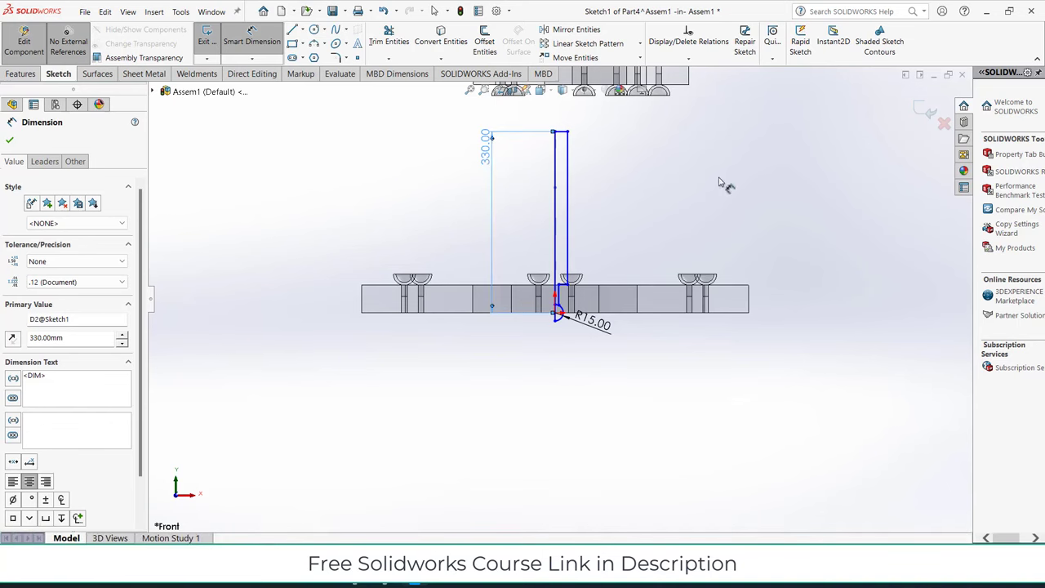
Step: Dimension the profile's top line to 25 mm and its right vertical line to 300 mm
scroll(594, 159, down, 5)
click(558, 182)
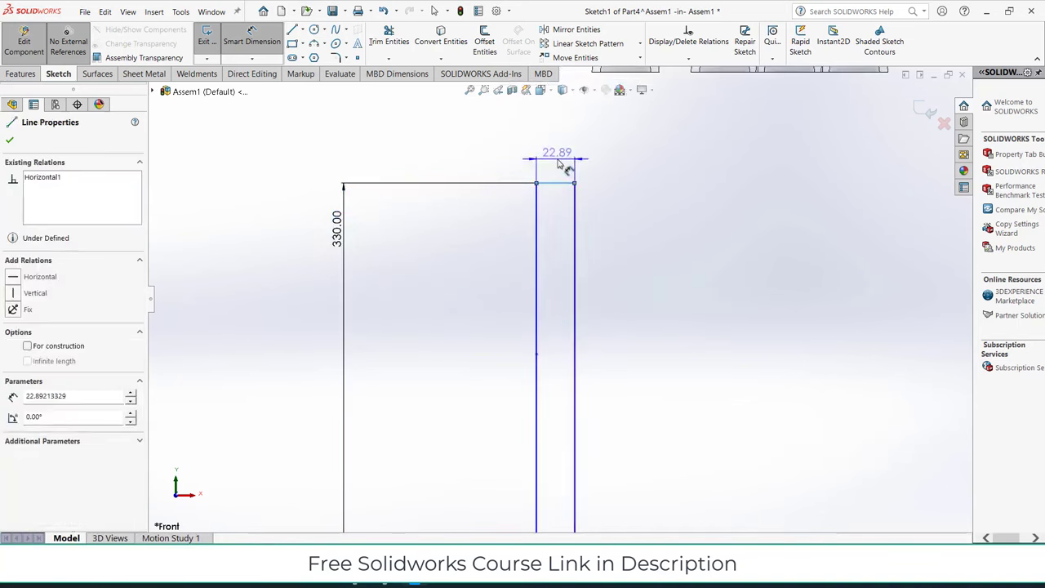
click(558, 159)
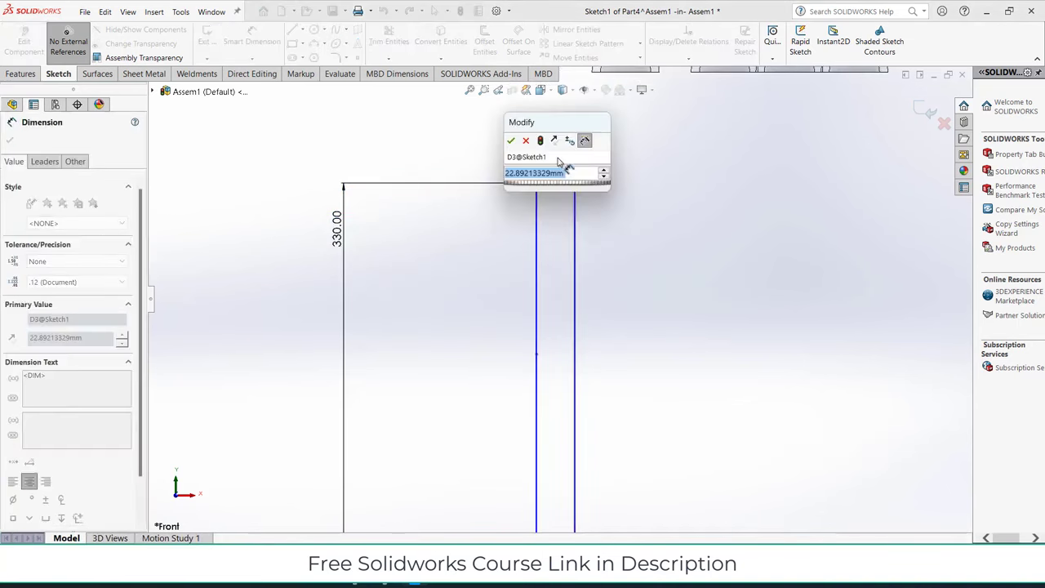
text(25)
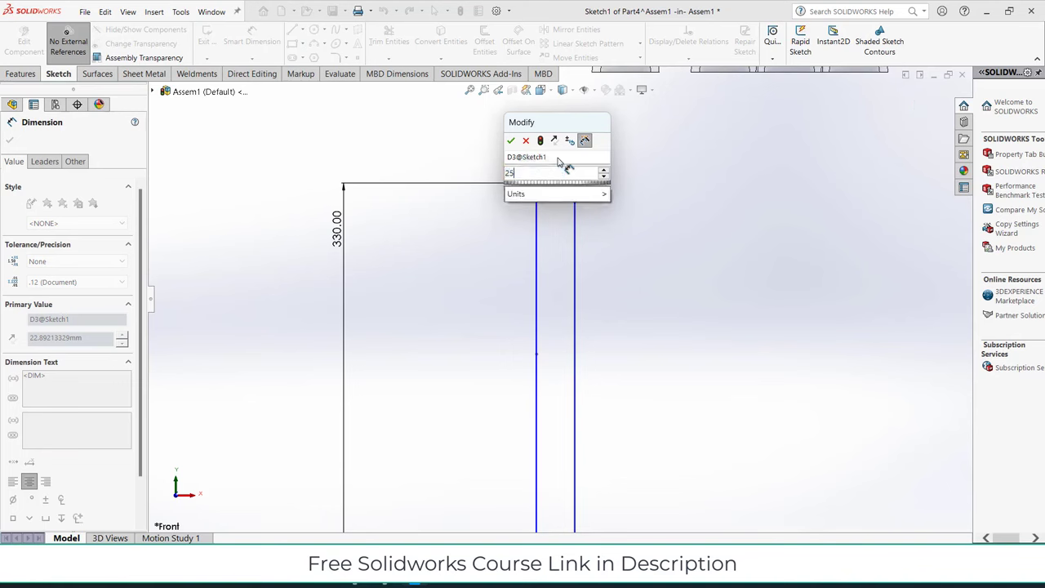
key(Return)
scroll(568, 286, up, 3)
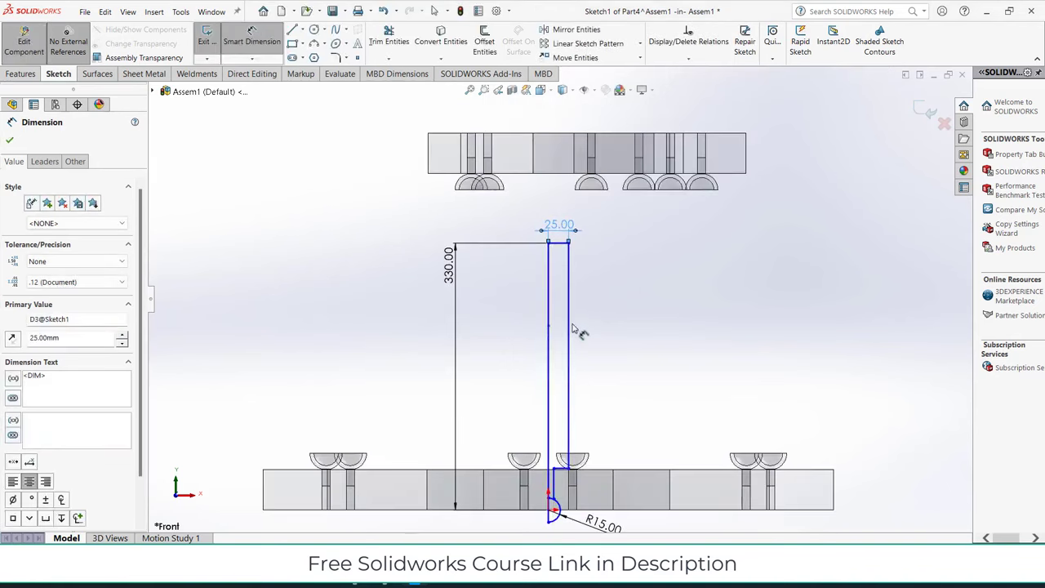
click(569, 326)
click(621, 334)
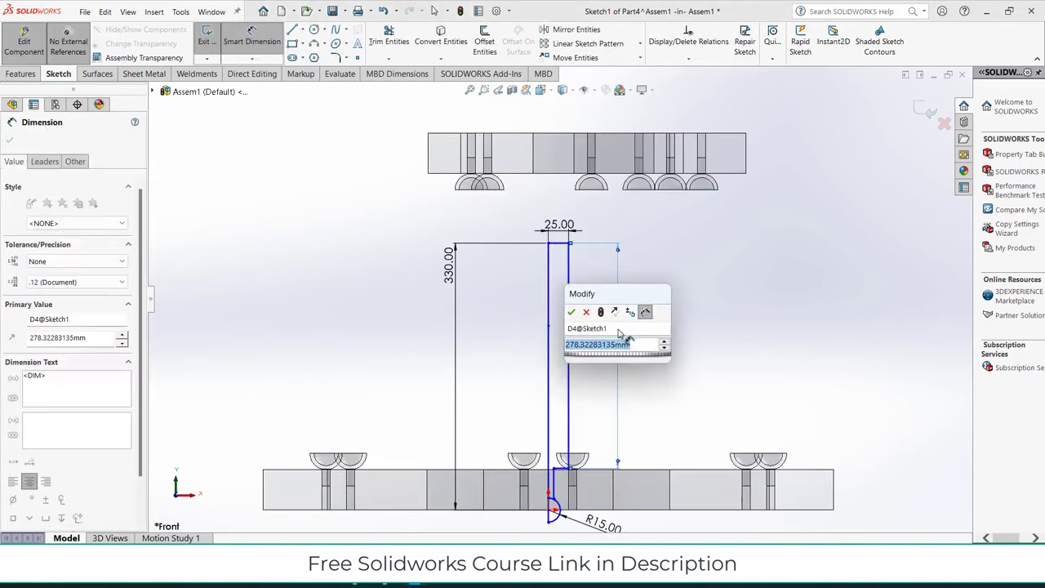
text(300)
key(Return)
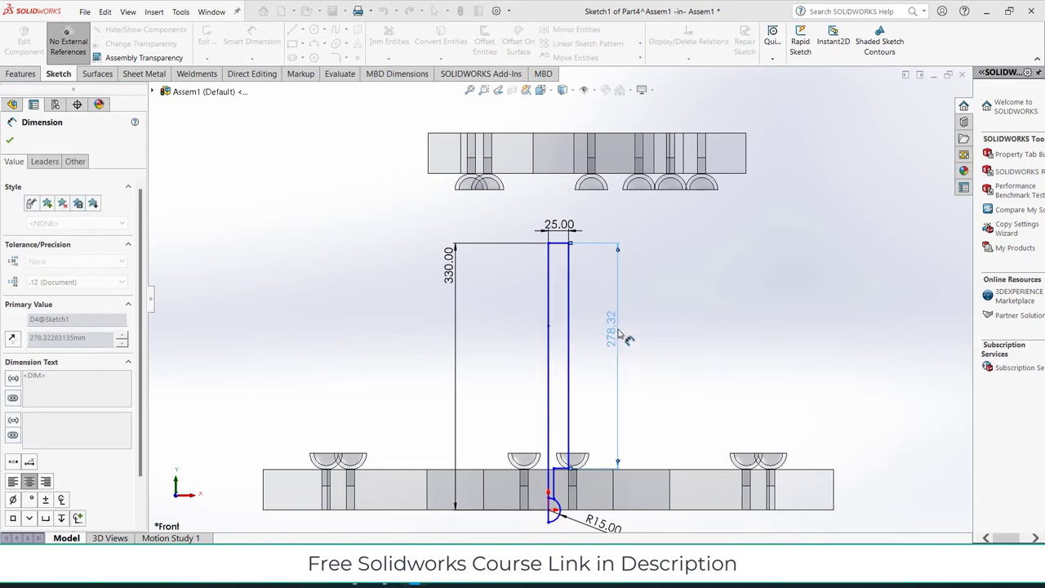
Step: Dimension the short step line near the ball end to 20 mm
scroll(582, 496, down, 3)
scroll(539, 445, down, 2)
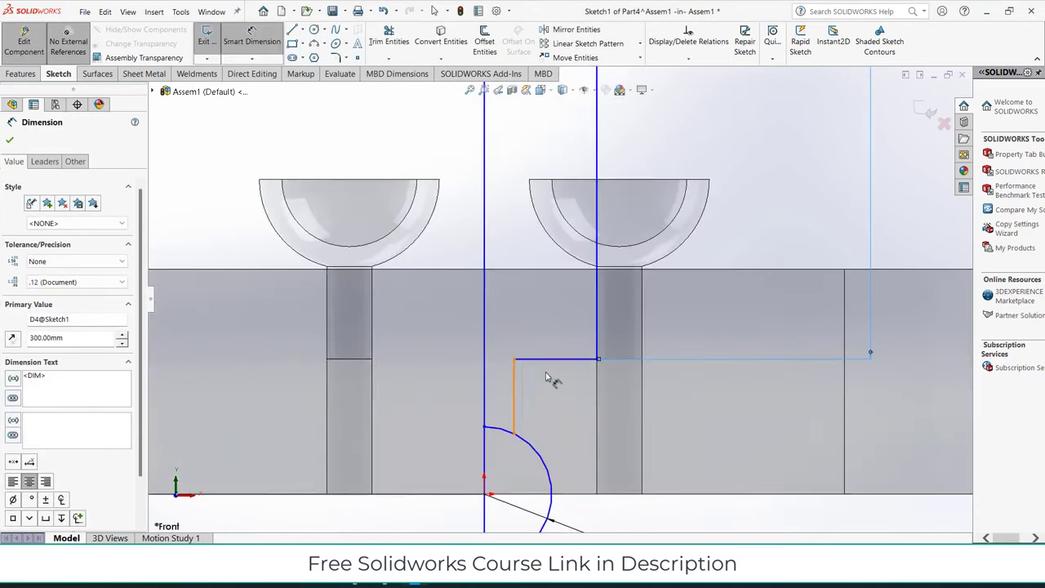
click(560, 360)
click(560, 389)
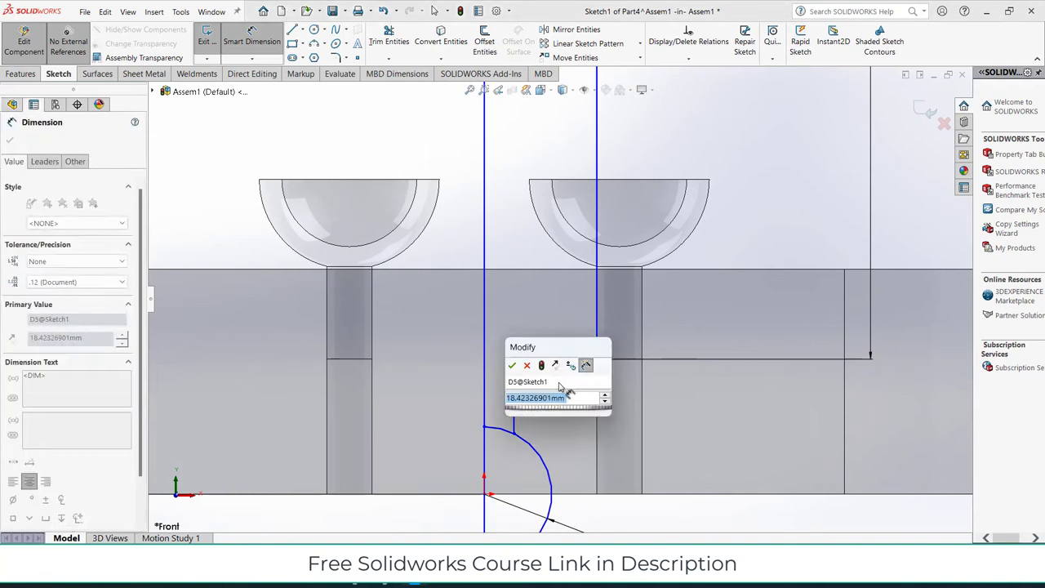
text(20)
key(Return)
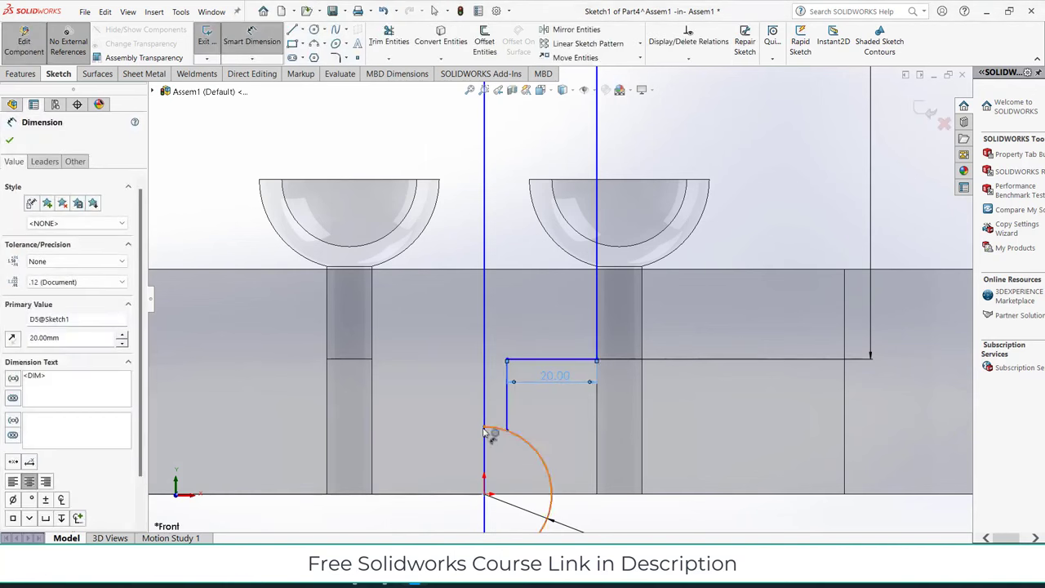
Step: Start a 5.00 gap dimension between the vertical lines, then cancel it as redundant
click(488, 422)
click(506, 412)
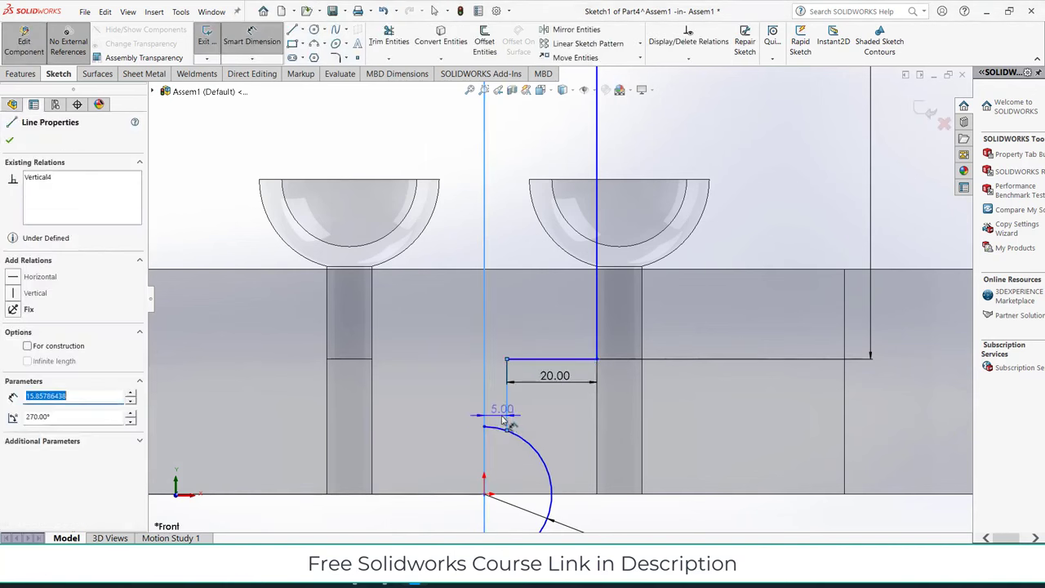
click(500, 413)
click(596, 303)
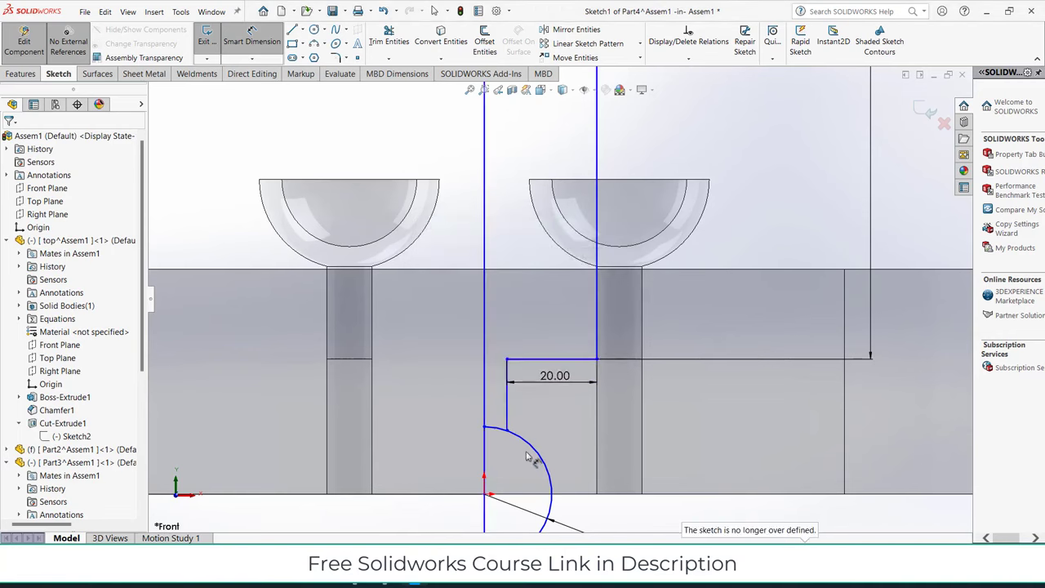
scroll(564, 261, down, 3)
scroll(562, 255, down, 2)
scroll(562, 255, down, 3)
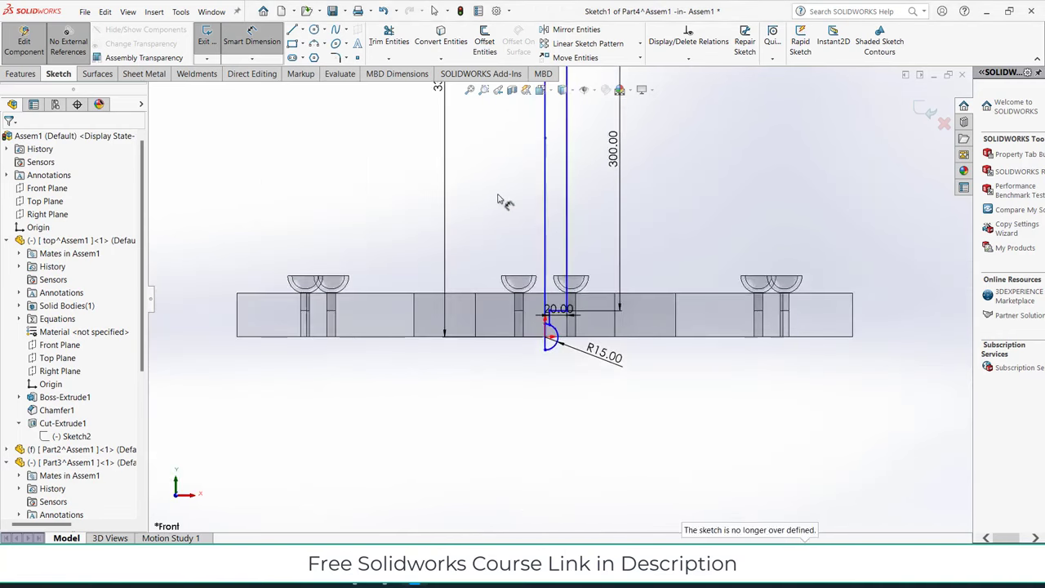
click(22, 74)
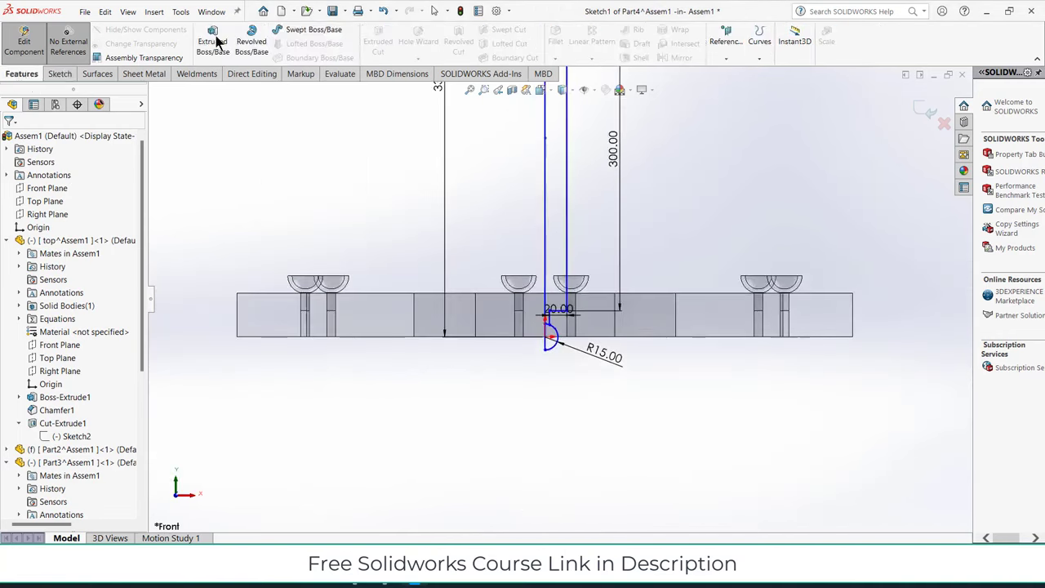
click(252, 45)
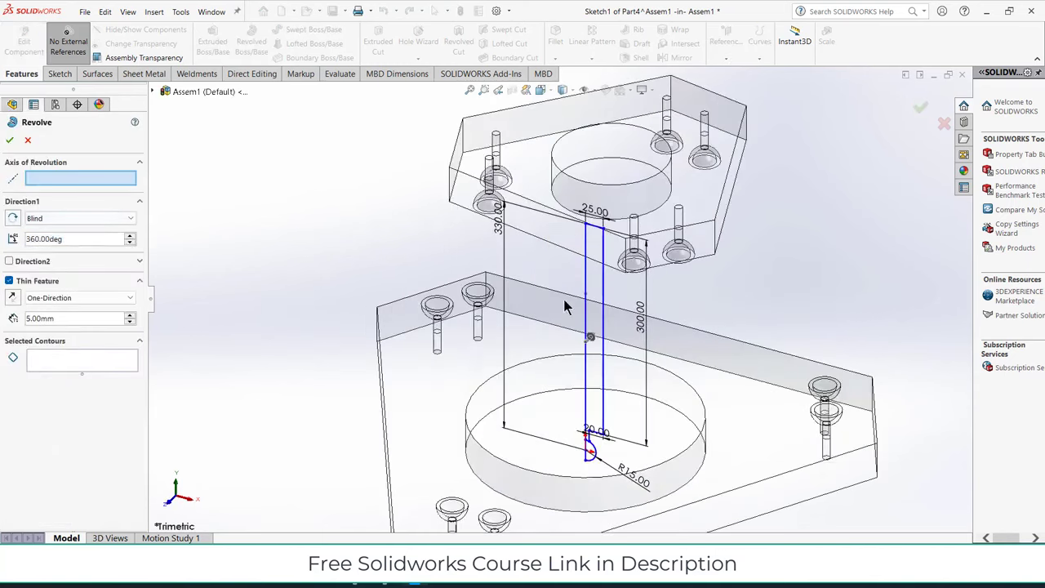
click(586, 308)
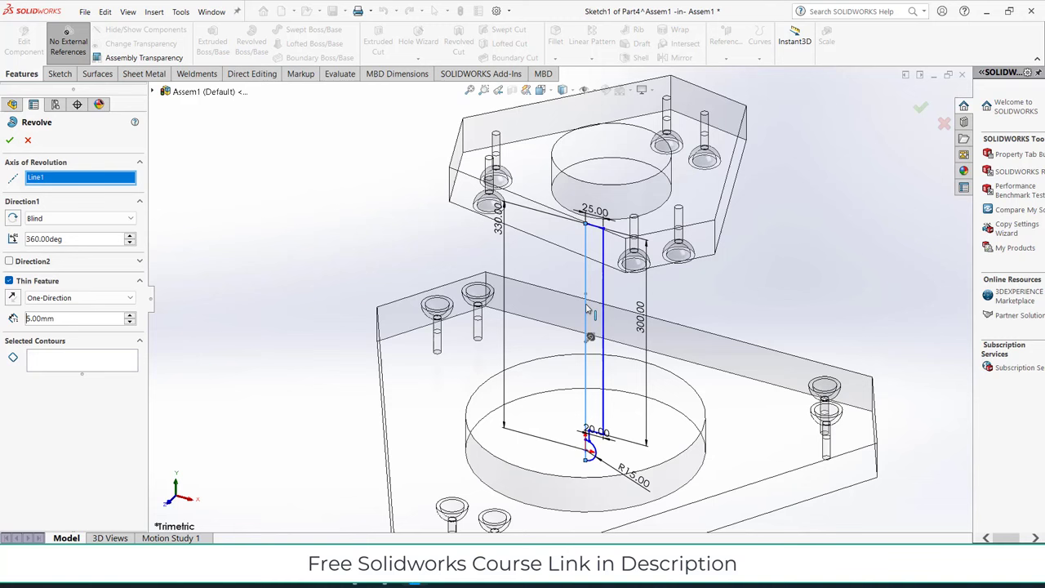
click(71, 357)
click(9, 281)
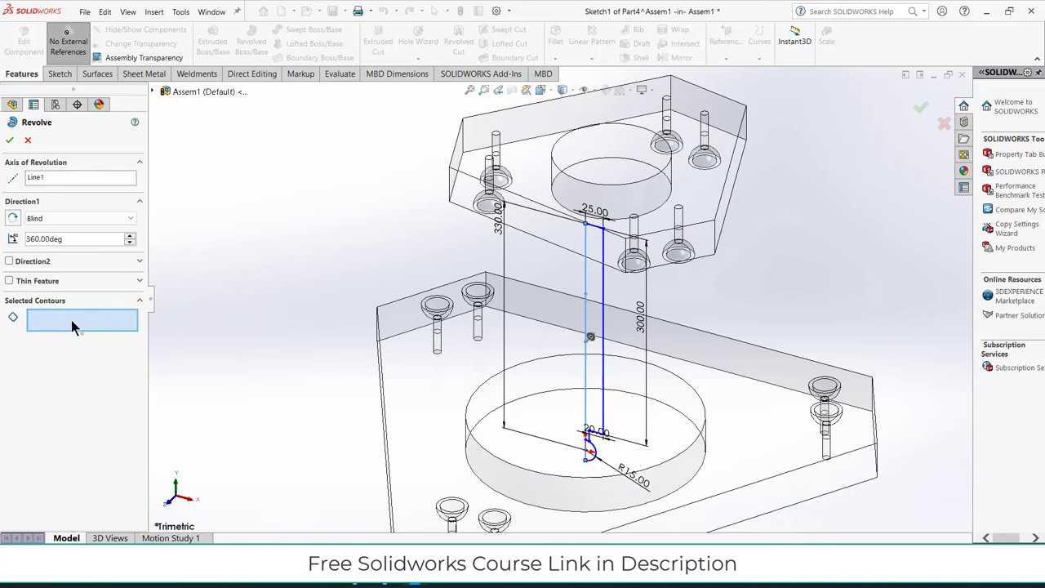
click(596, 376)
scroll(590, 445, down, 5)
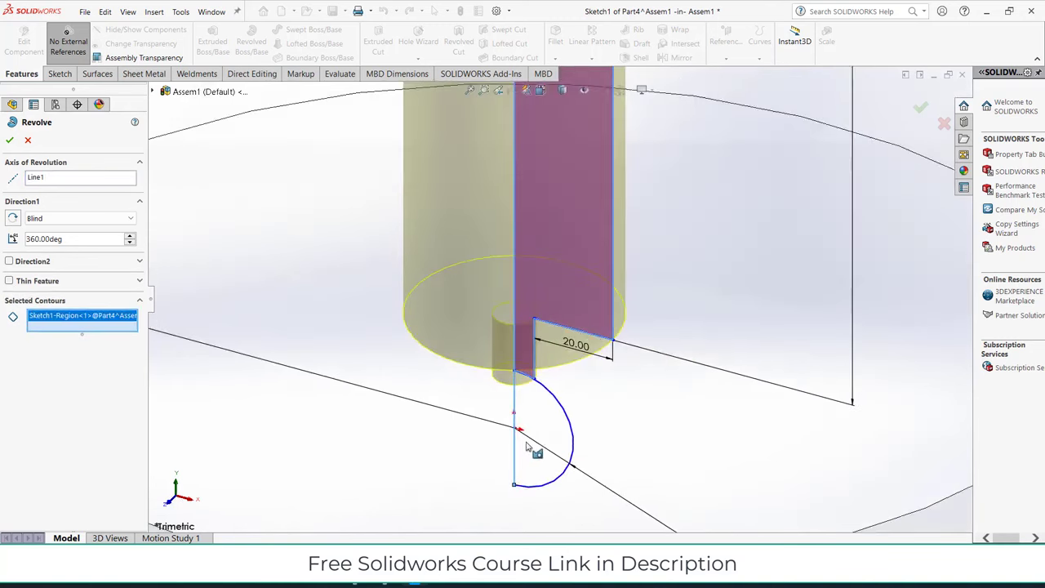
click(546, 432)
scroll(539, 416, up, 4)
scroll(521, 381, up, 3)
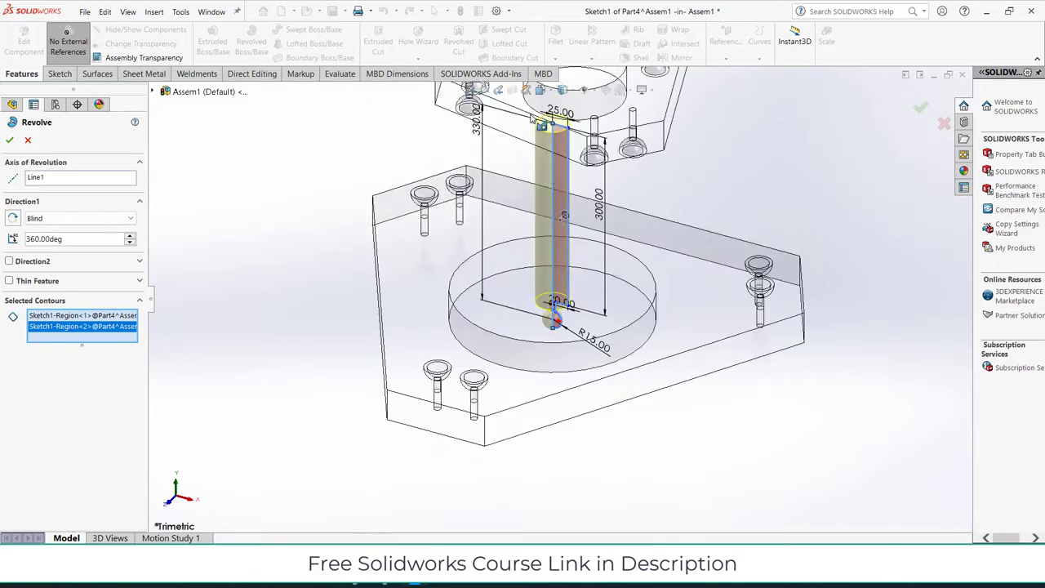
mouse_move(574, 192)
middle_down()
mouse_move(554, 103)
mouse_move(563, 122)
middle_up()
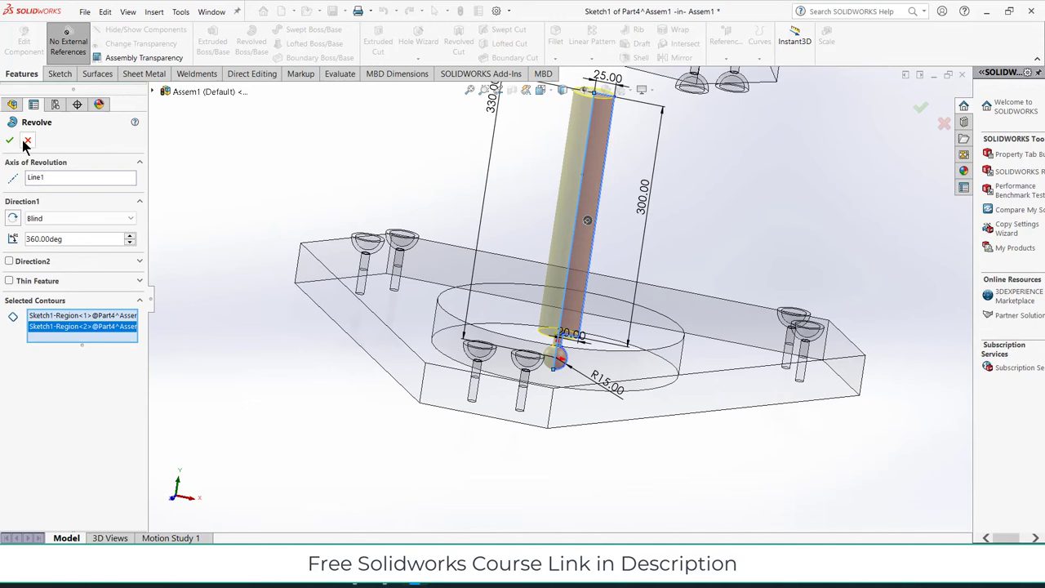
click(27, 140)
Step: Change the 25.00 top width dimension to 20 mm
key(f)
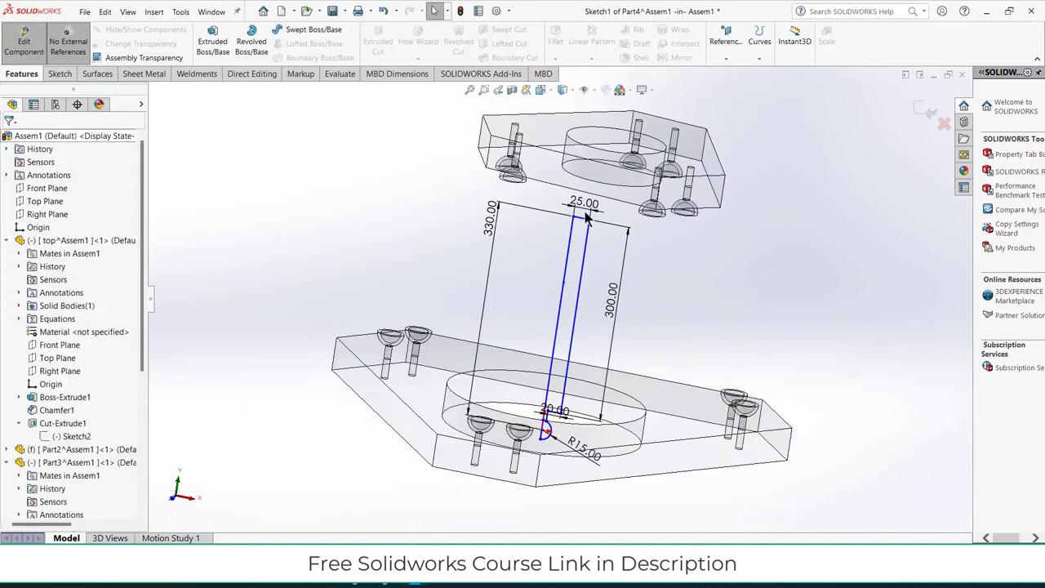
double_click(591, 208)
text(20)
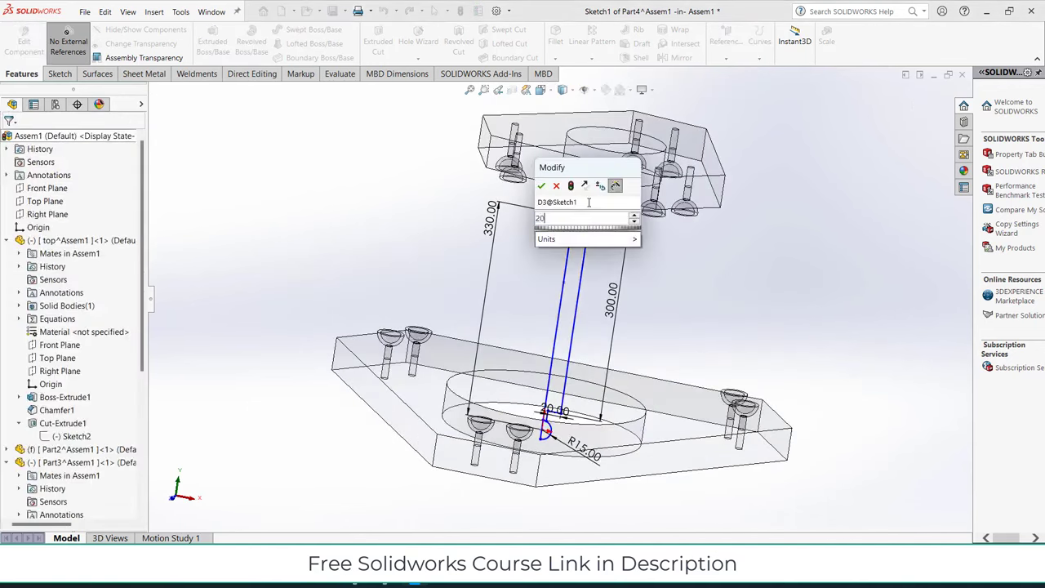
key(Return)
scroll(569, 414, down, 3)
scroll(569, 415, down, 1)
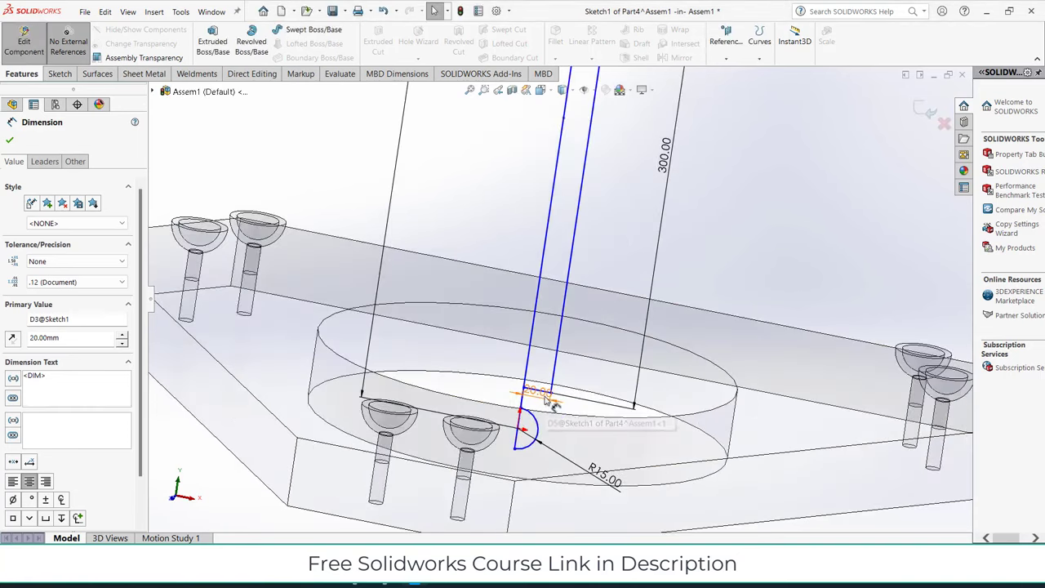
Step: Change the 20.00 step dimension to 10 mm and fit the view
key(Escape)
double_click(543, 400)
text(10)
key(Return)
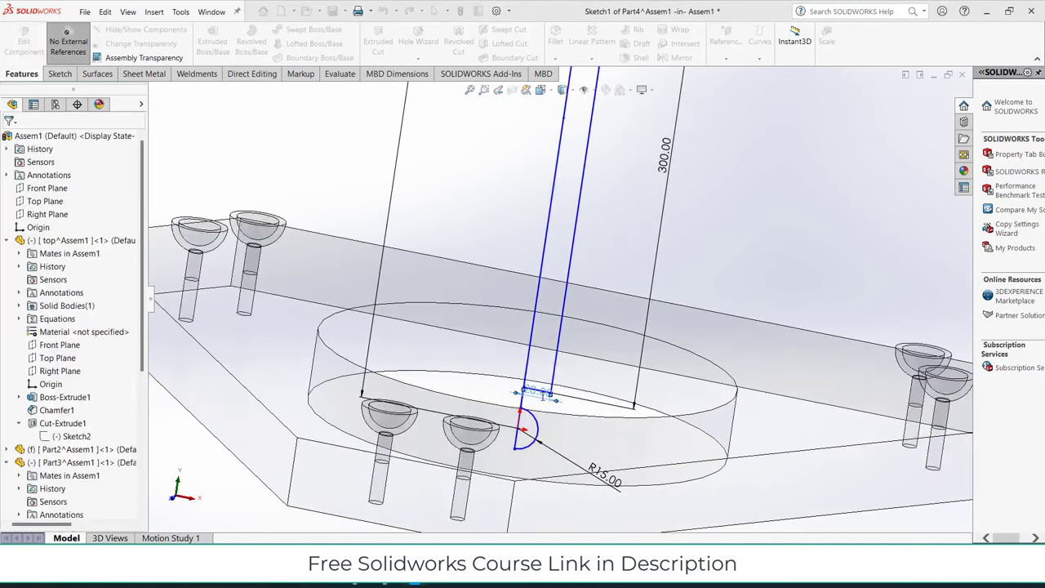
scroll(555, 277, up, 3)
key(f)
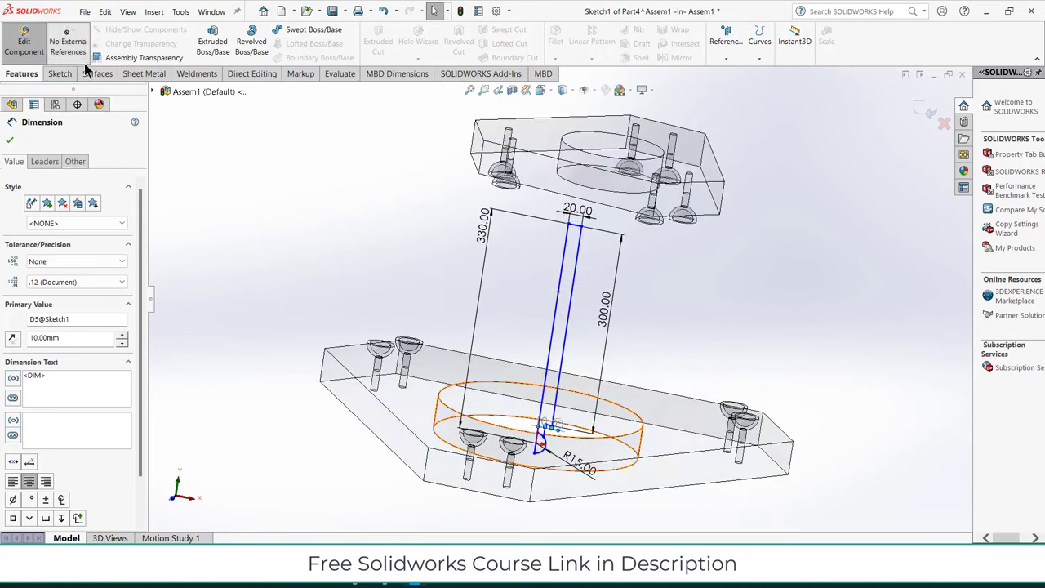
Step: Start a Revolve with Thin Feature off, selecting the shaft and semicircular end regions
click(252, 41)
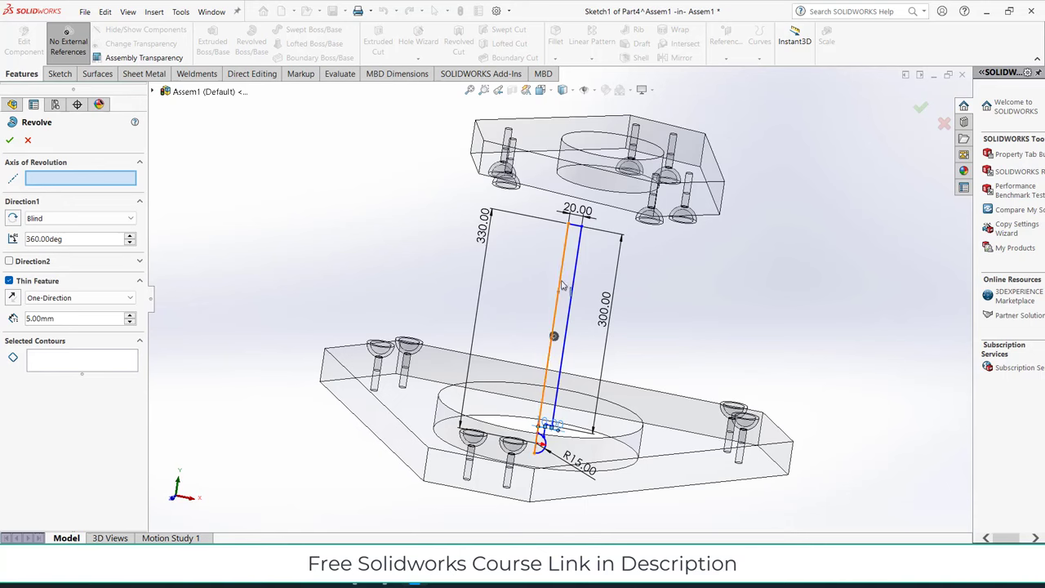
click(558, 284)
click(93, 365)
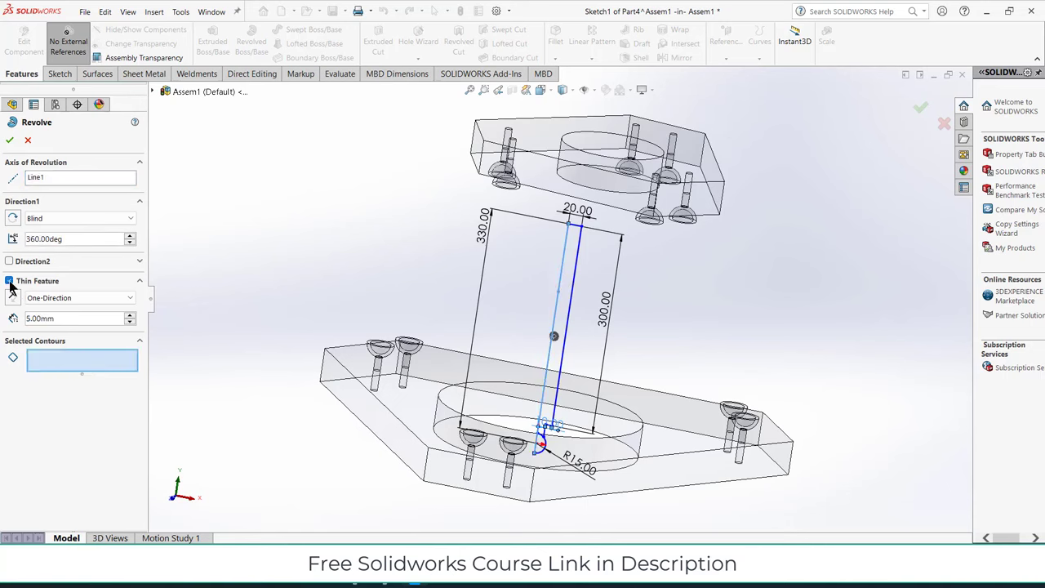
click(9, 282)
click(572, 301)
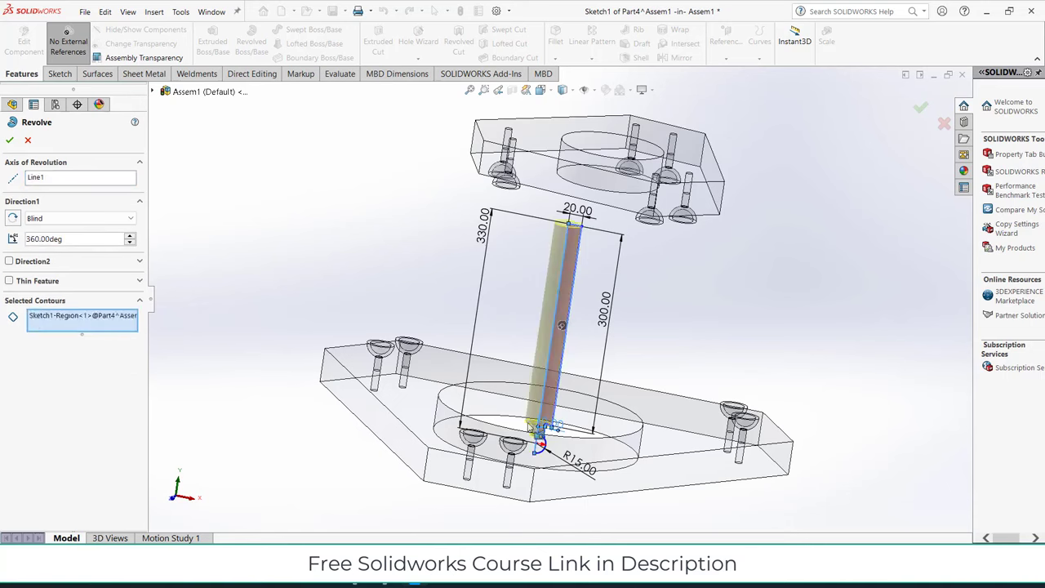
scroll(567, 418, down, 4)
scroll(576, 404, down, 4)
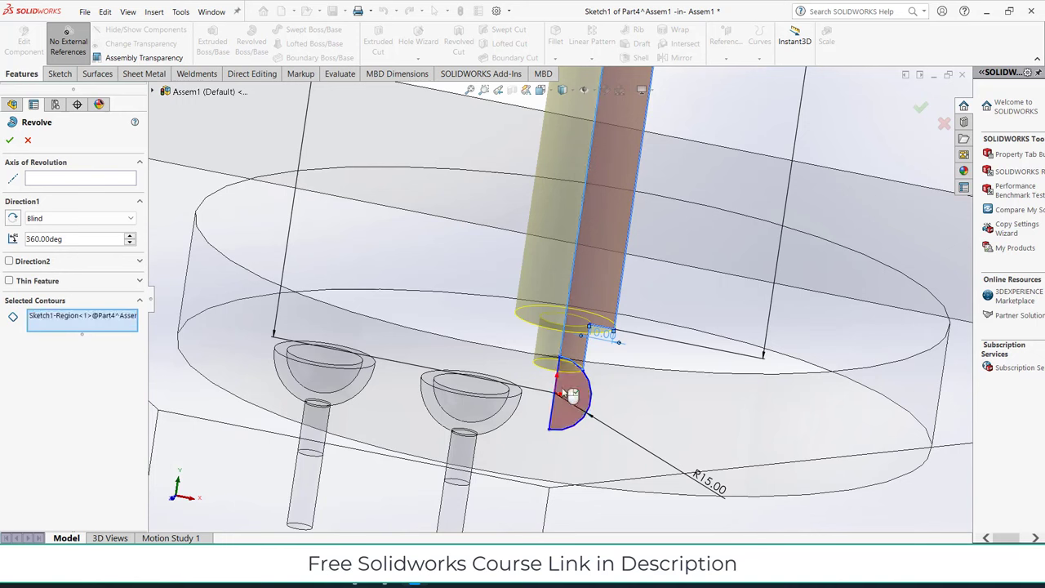
click(574, 392)
click(569, 392)
click(569, 392)
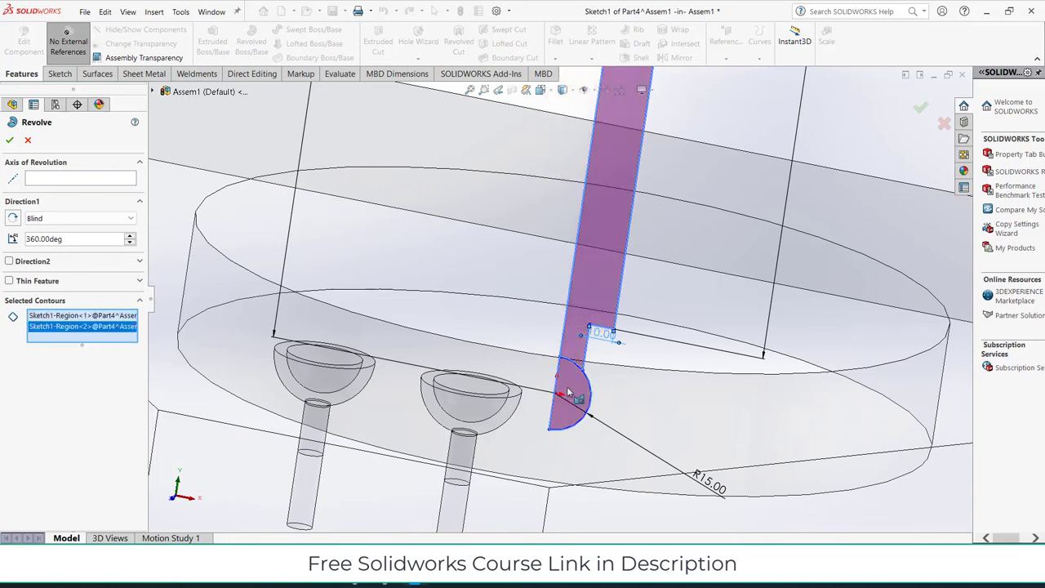
Step: Reselect the strip and semicircle contours, set the centre line as axis, and confirm
right_click(84, 335)
click(114, 338)
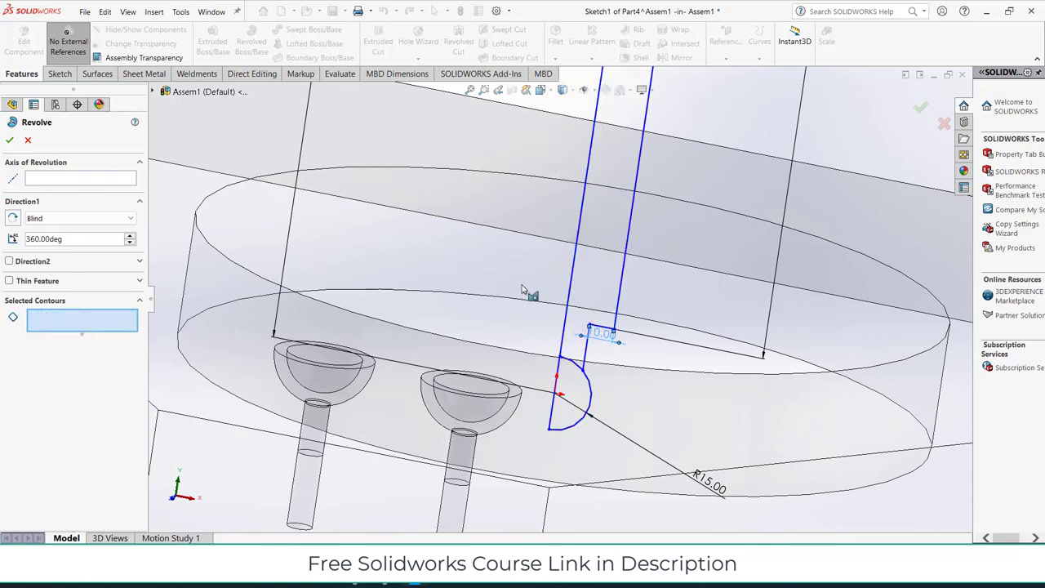
click(574, 297)
click(569, 392)
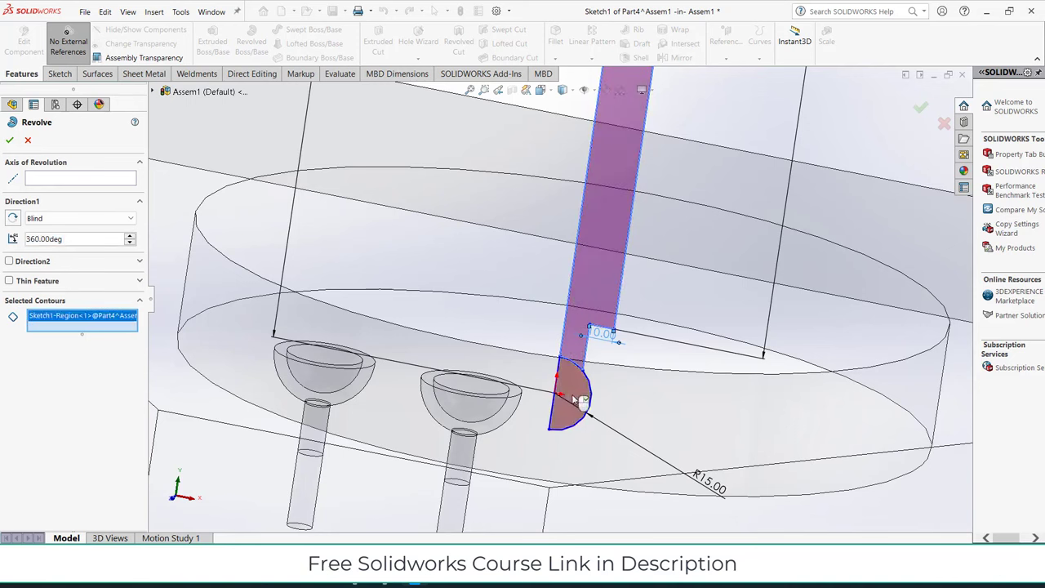
click(86, 178)
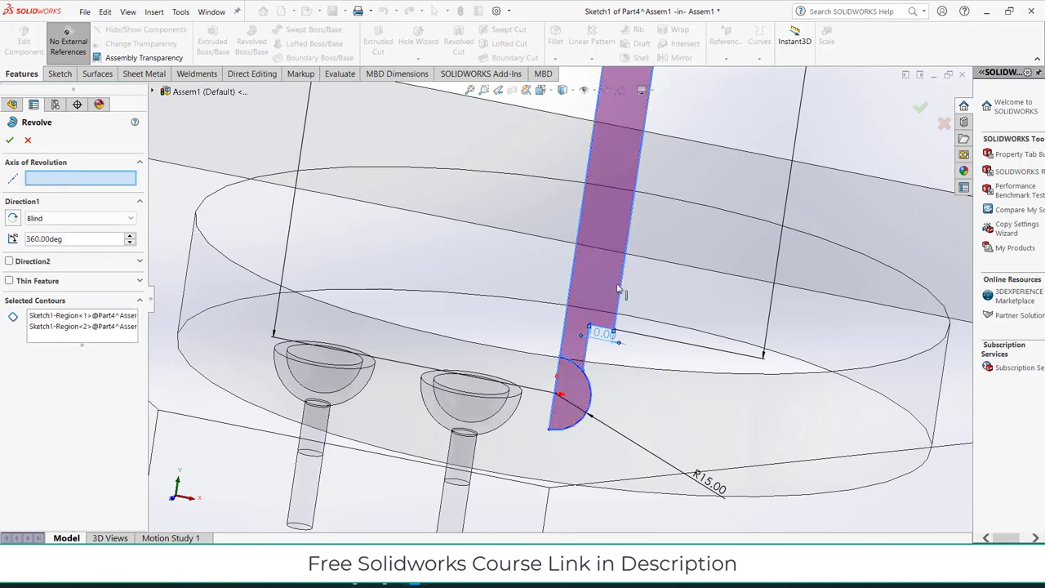
click(574, 260)
scroll(561, 288, up, 2)
scroll(561, 288, up, 4)
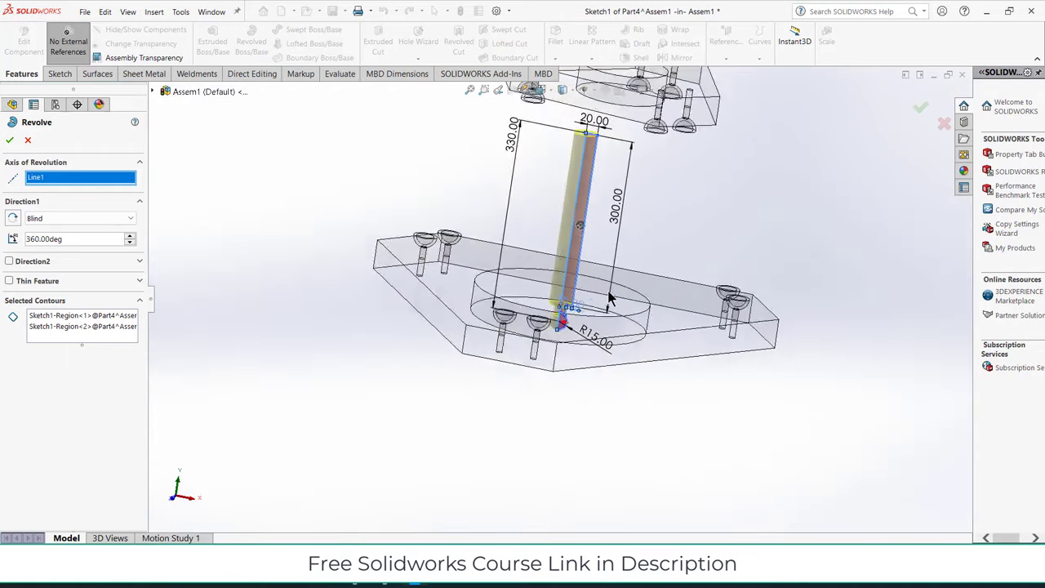
click(10, 141)
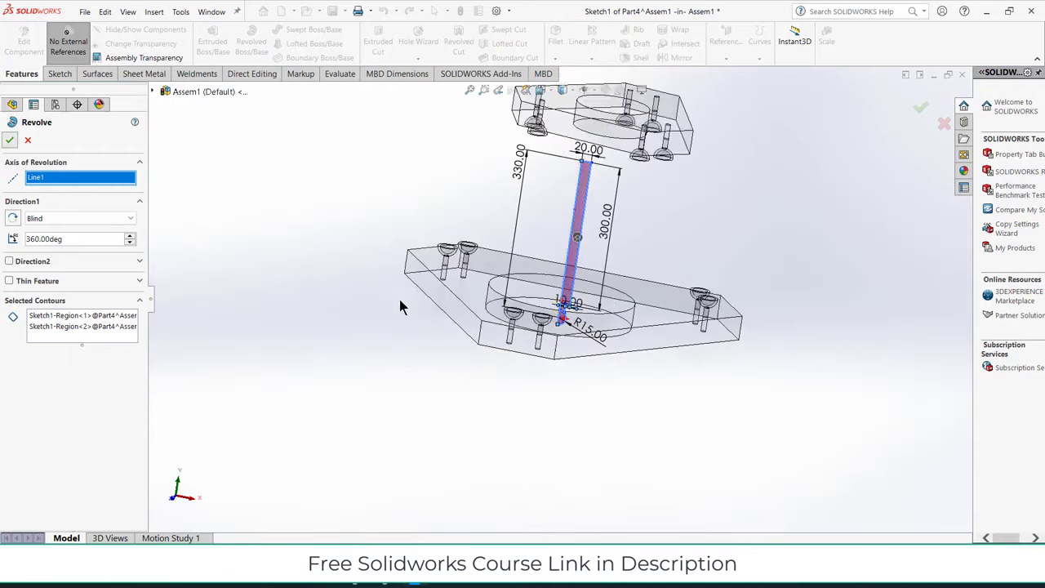
scroll(552, 188, down, 3)
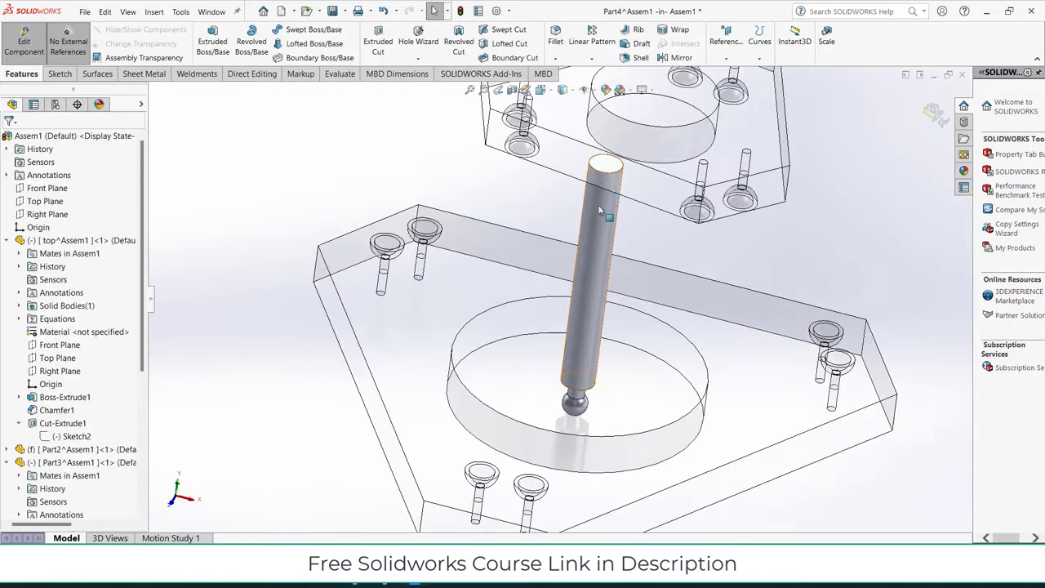
Step: Sketch on the shaft's top end face and draw a circle at the origin
click(609, 169)
click(654, 133)
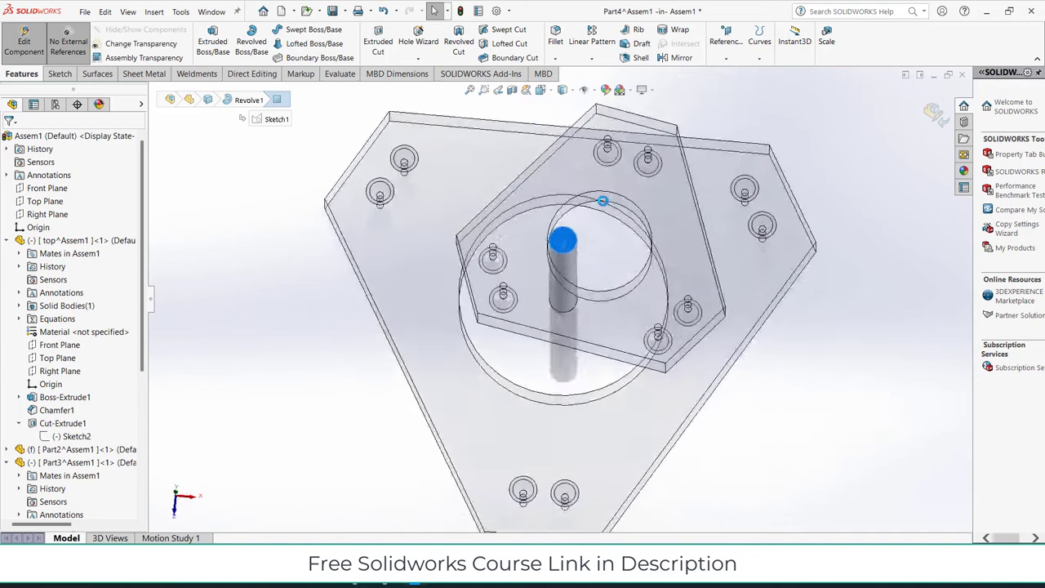
scroll(571, 255, down, 2)
scroll(570, 252, down, 2)
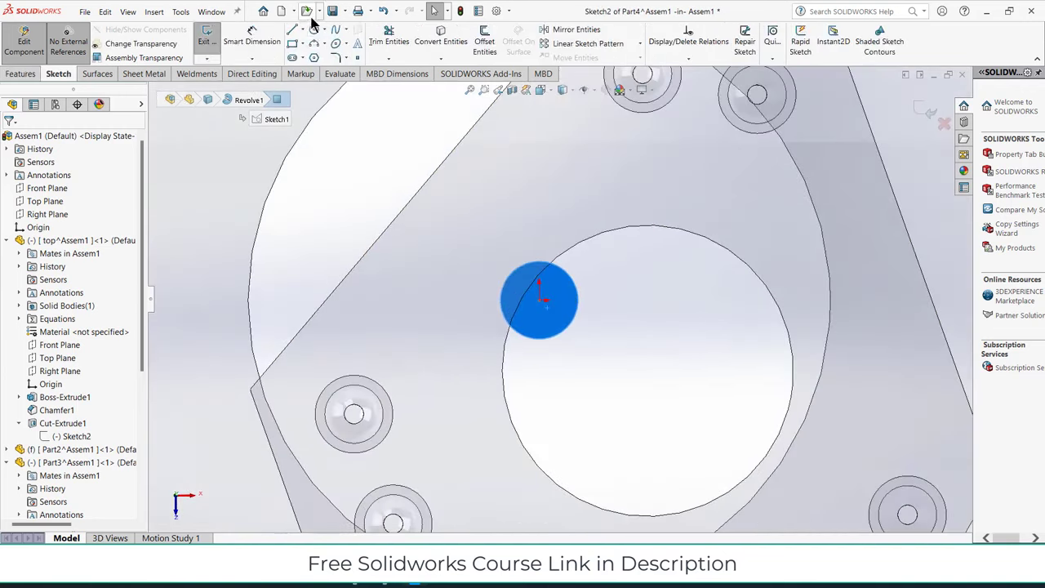
click(314, 29)
click(539, 300)
click(567, 309)
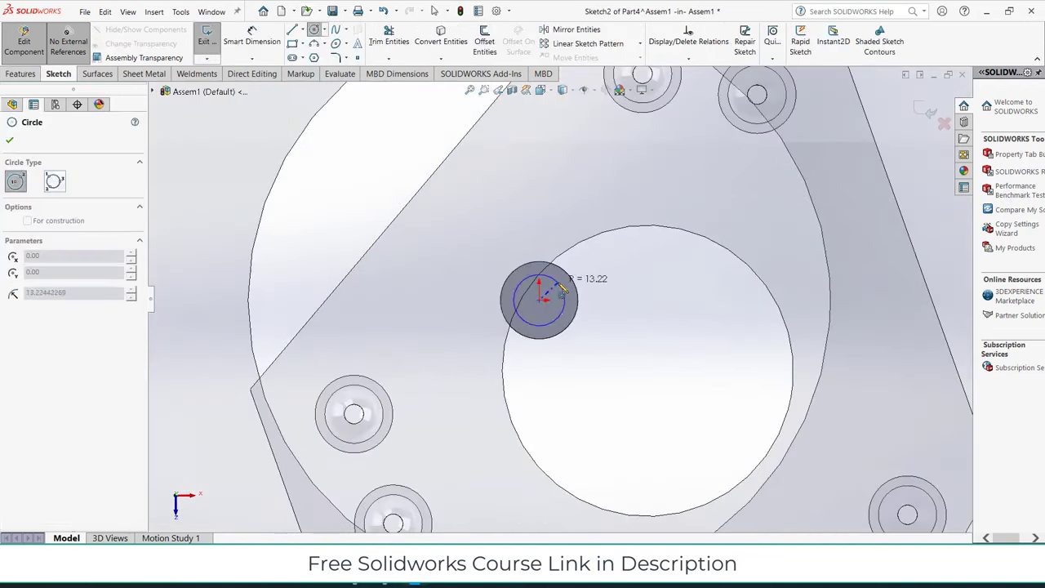
Step: Dimension the circle's diameter to 25 mm
click(252, 40)
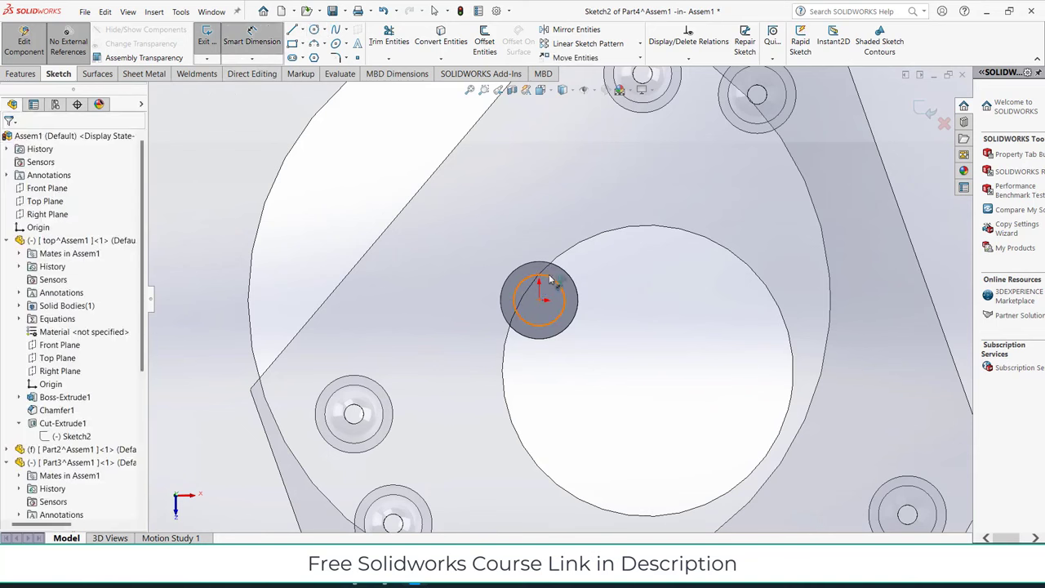
click(557, 280)
click(615, 295)
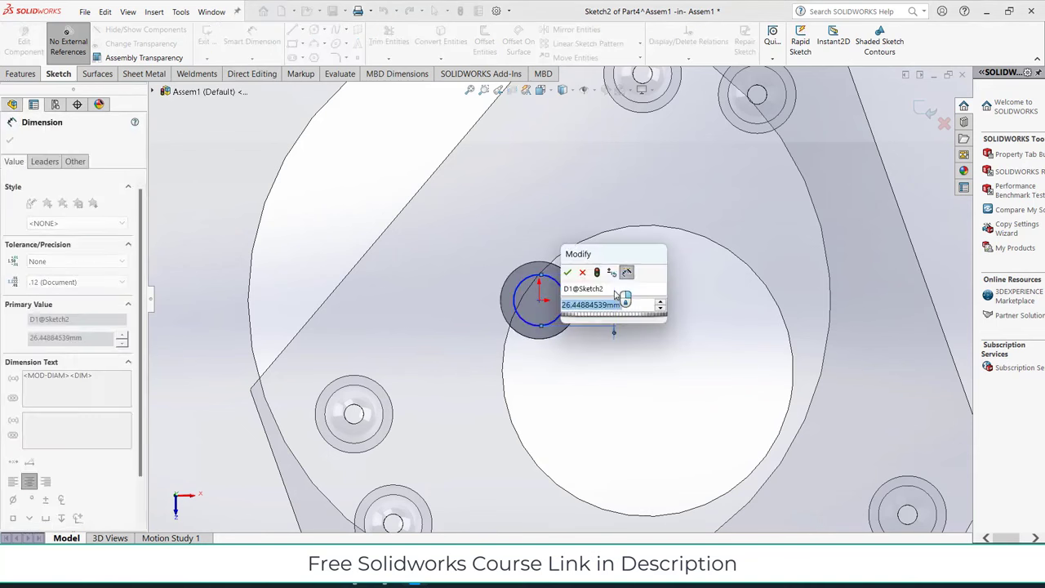
text(25)
key(Return)
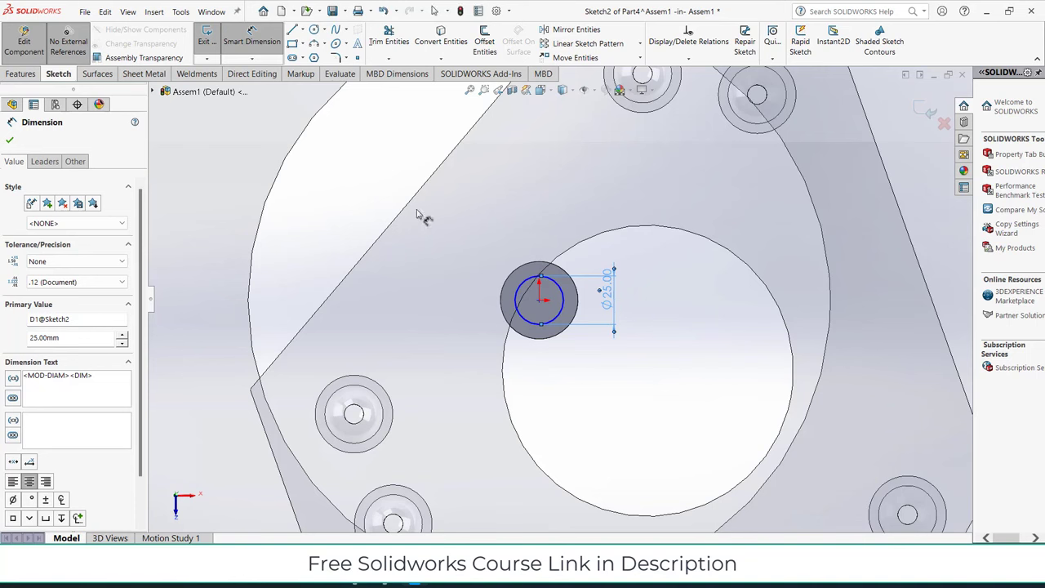
click(19, 73)
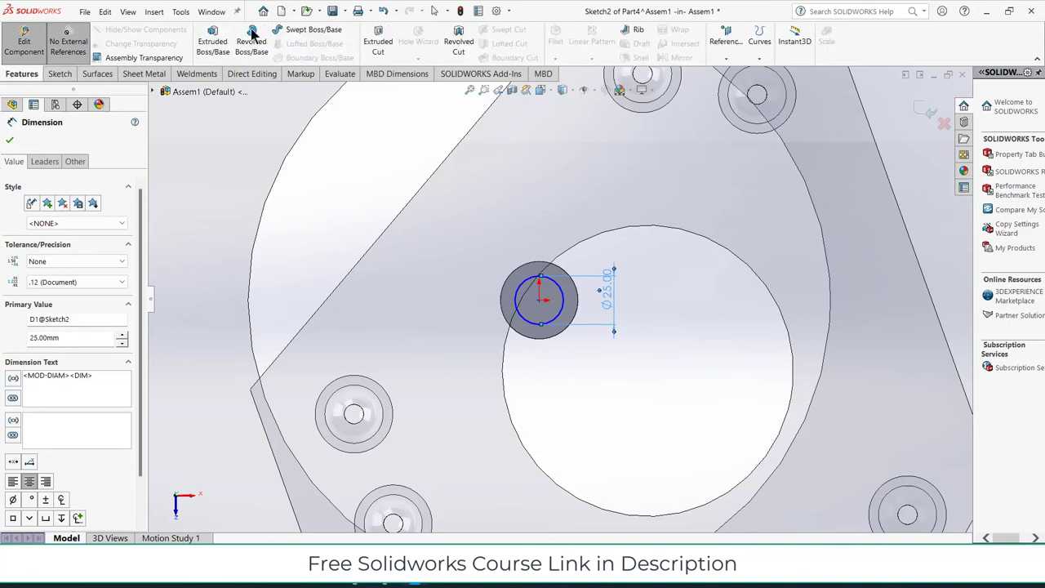
Step: Start a Blind Extruded Cut from the circle at 300 mm depth, viewed isometrically
click(380, 49)
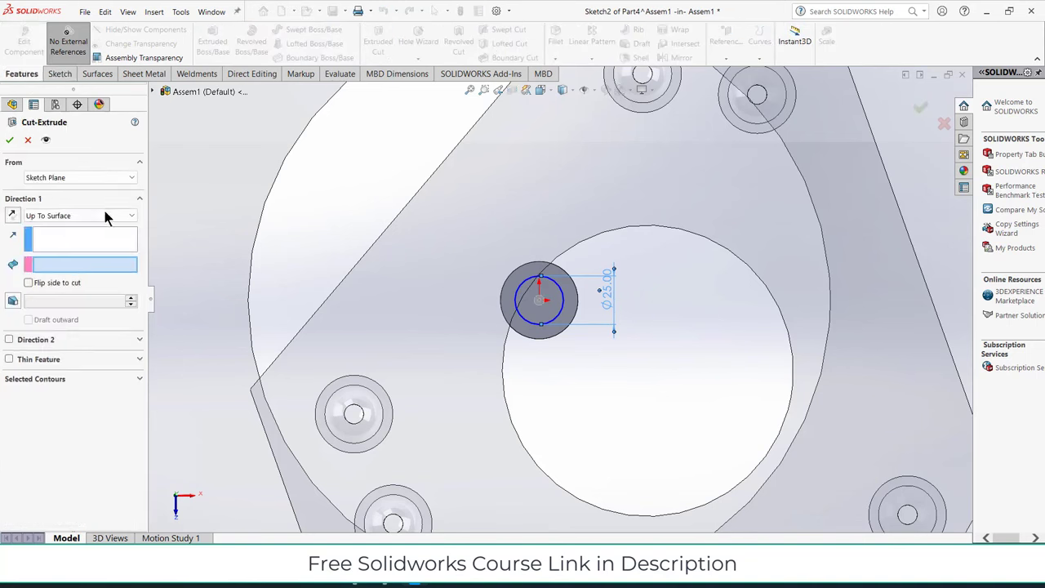
click(105, 214)
click(91, 229)
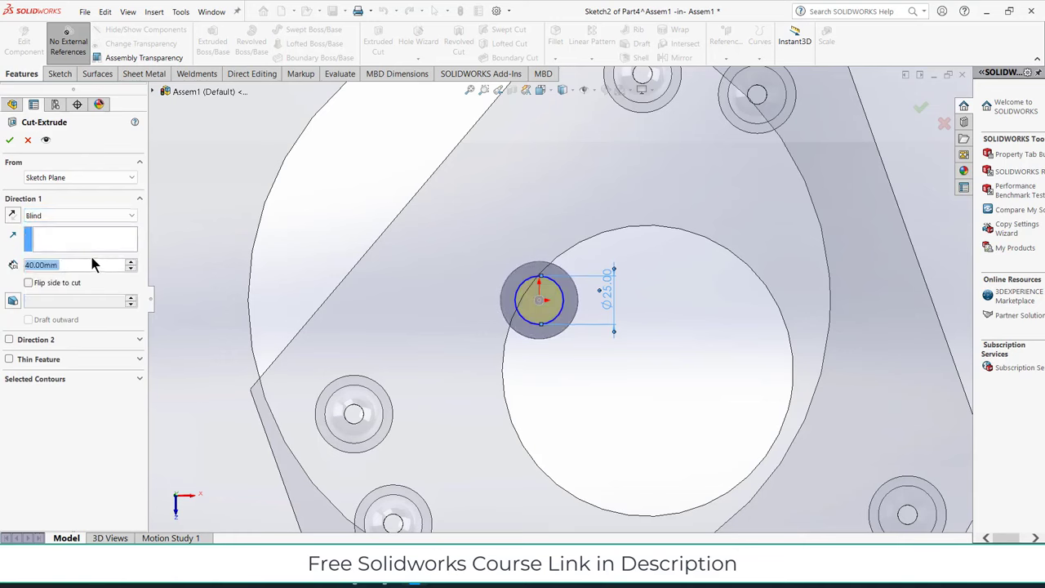
text(300)
key(Return)
key(f)
key(ctrl+7)
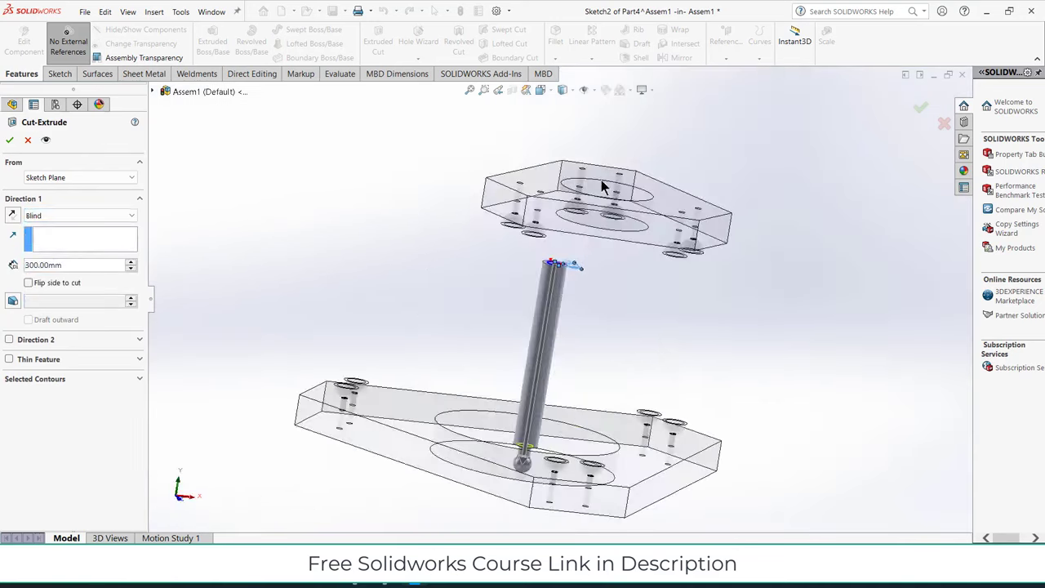
middle_drag(556, 339, 368, 294)
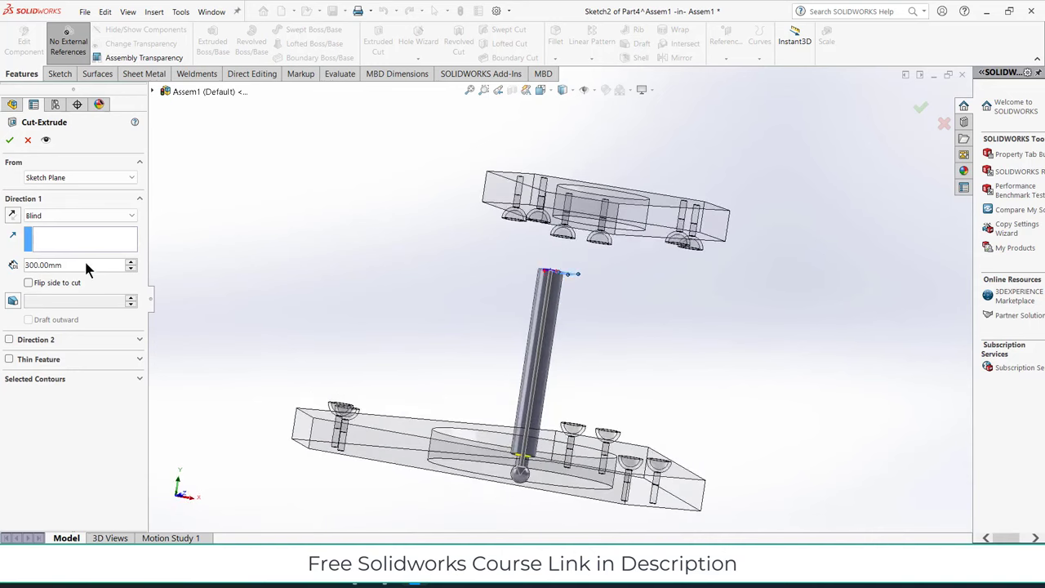
Step: Correct the cut depth to 280 mm and finish the cut
key(Home)
text(2)
key(Return)
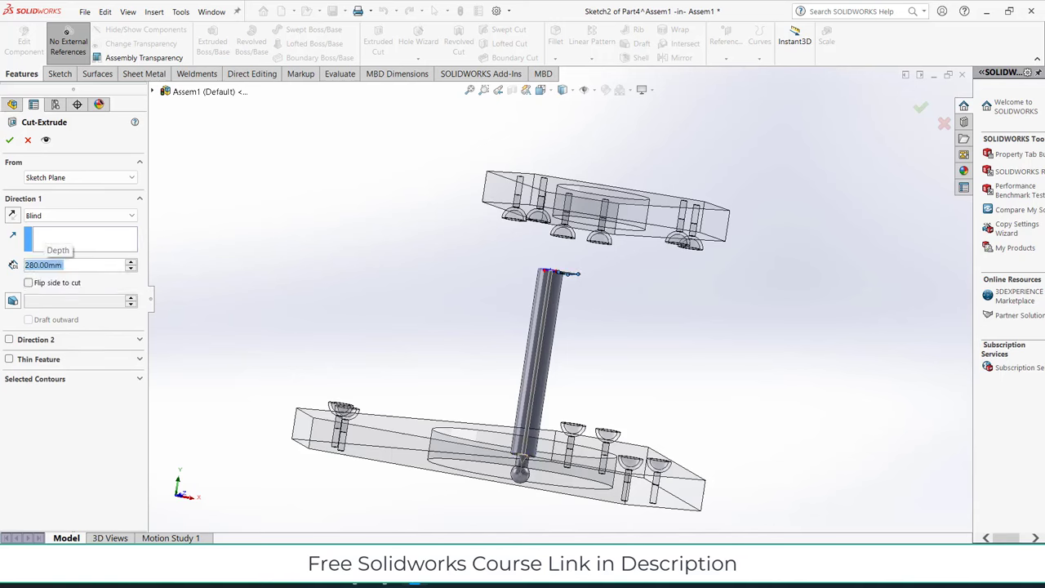
key(Return)
mouse_move(513, 324)
middle_down()
mouse_move(511, 369)
mouse_move(514, 359)
middle_up()
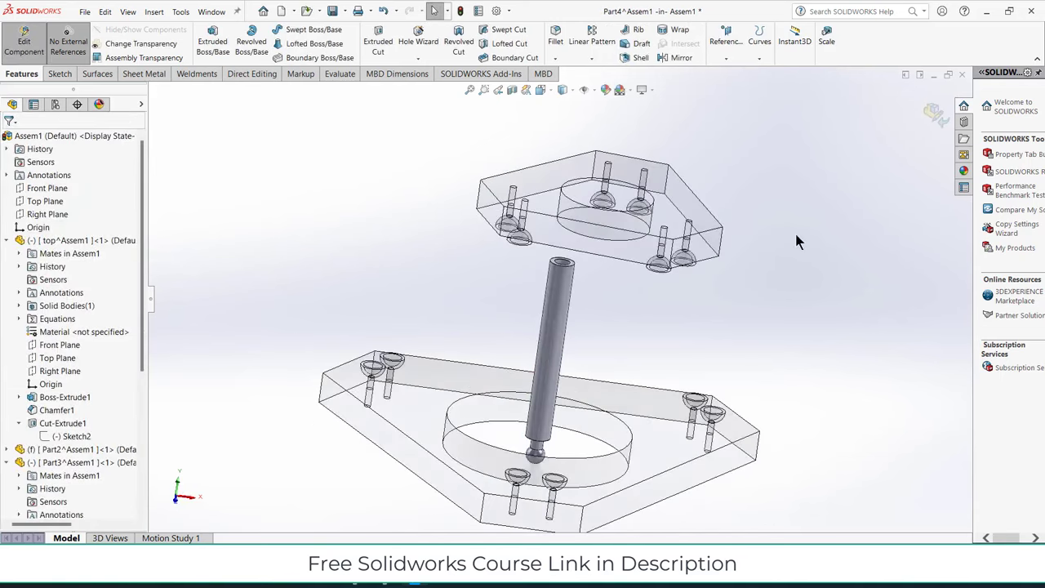
Step: Return to the assembly, move the shaft out of the lower plate, and cancel the unwanted mate
click(932, 114)
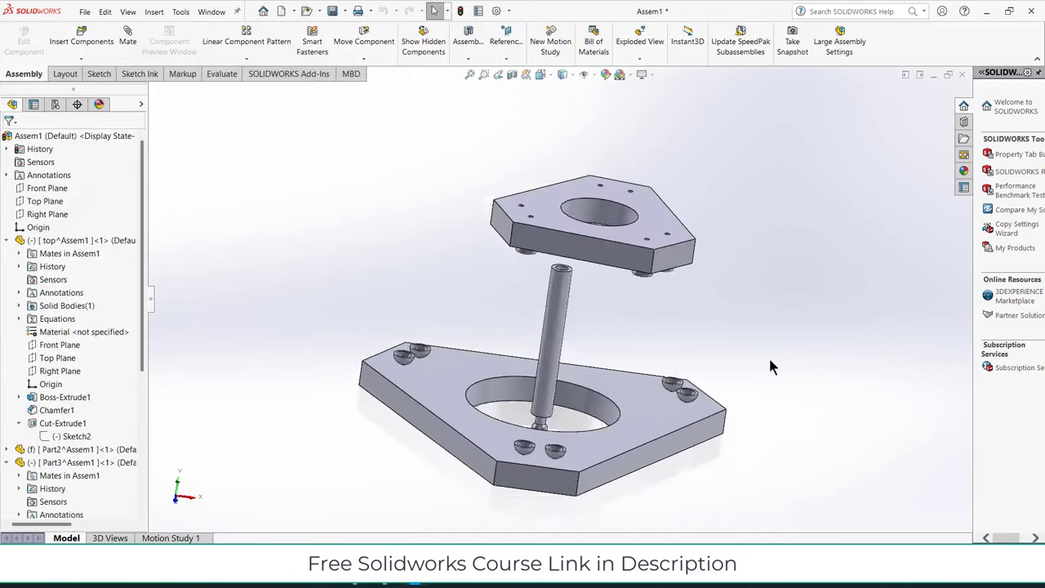
mouse_move(768, 356)
middle_down()
mouse_move(719, 302)
mouse_move(660, 316)
mouse_move(667, 291)
mouse_move(702, 327)
middle_up()
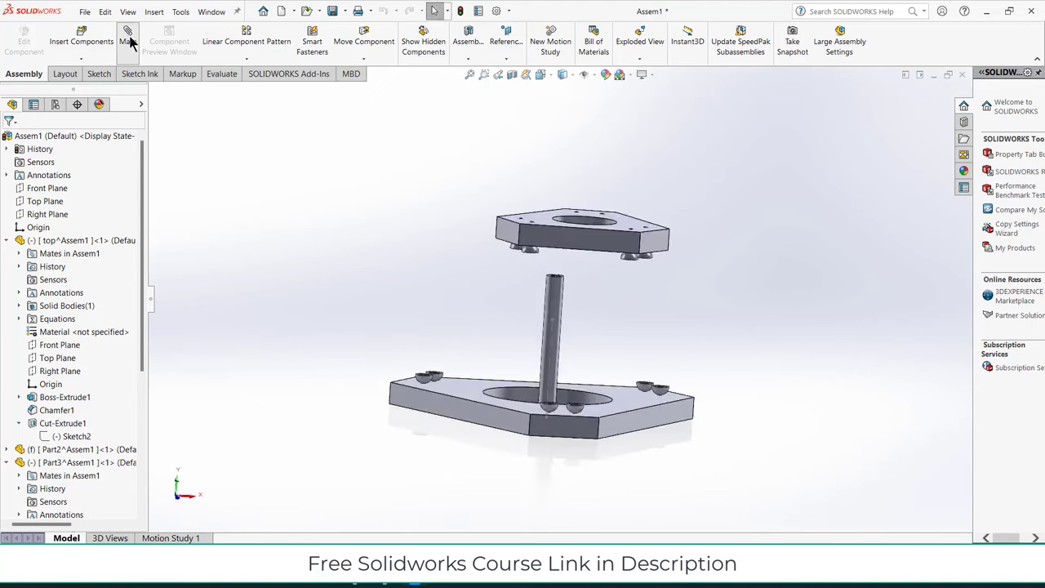
middle_drag(507, 341, 561, 370)
scroll(561, 370, down, 4)
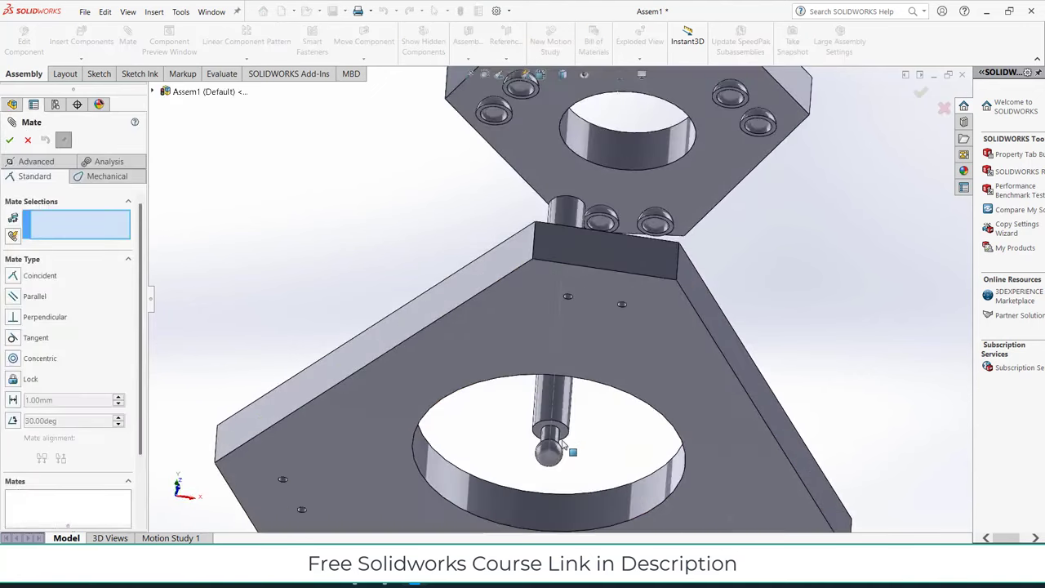
click(558, 460)
middle_drag(558, 460, 544, 432)
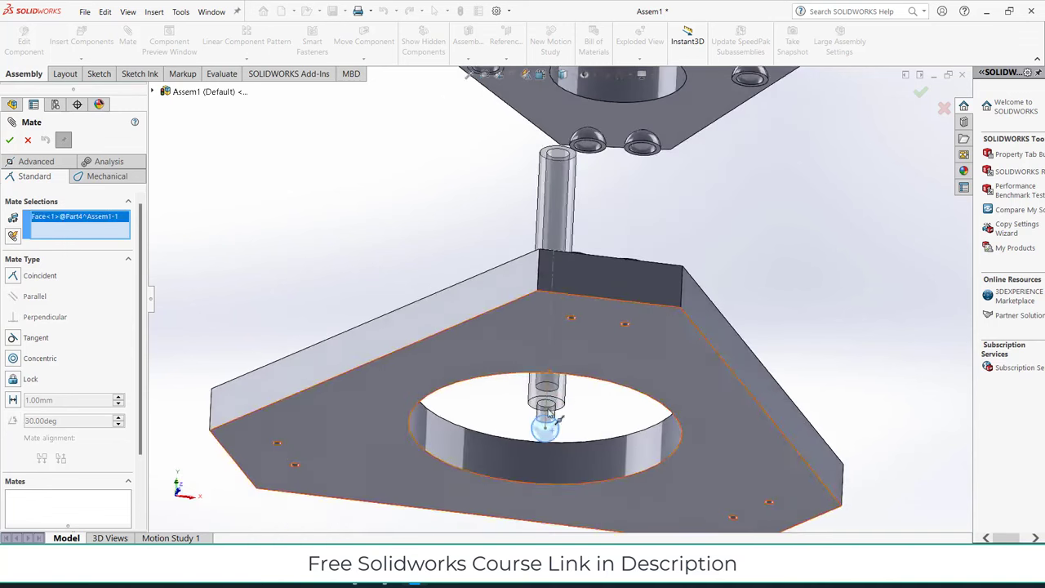
click(27, 144)
middle_drag(497, 248, 570, 249)
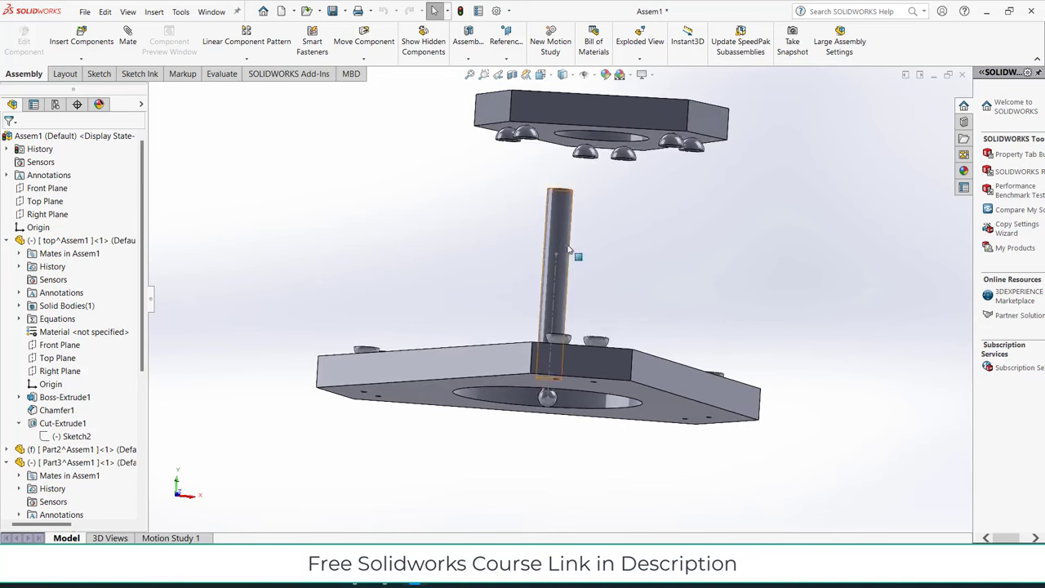
drag(569, 249, 381, 151)
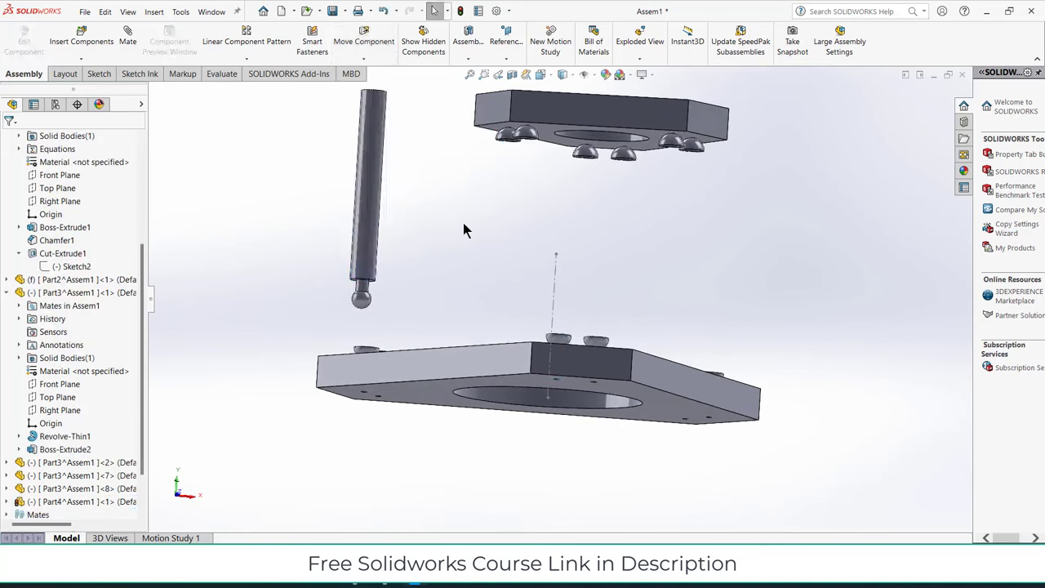
Step: Insert a new part, Part5, into the assembly
click(81, 59)
click(70, 97)
scroll(48, 211, up, 1)
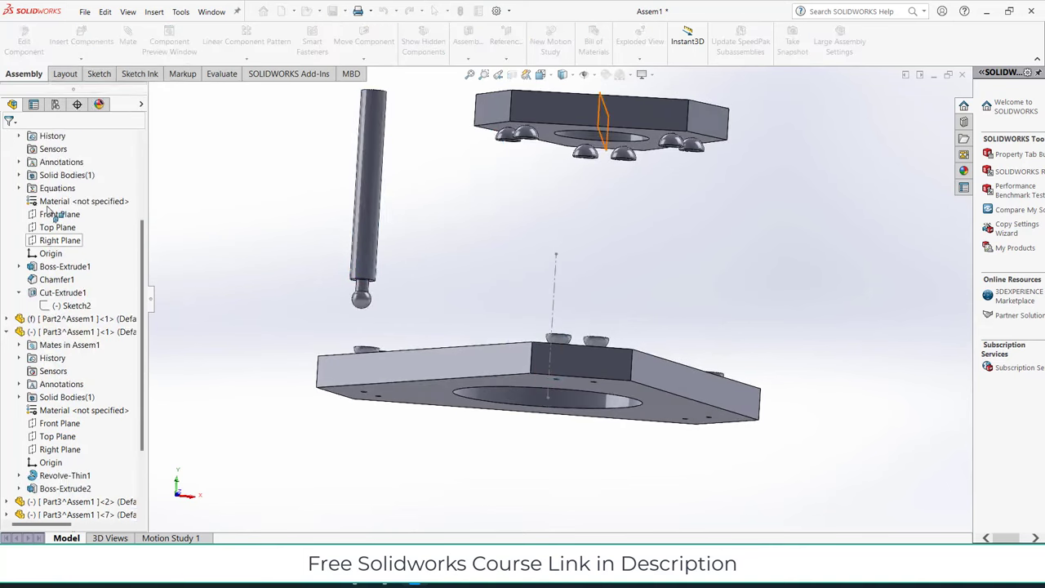
scroll(48, 211, up, 3)
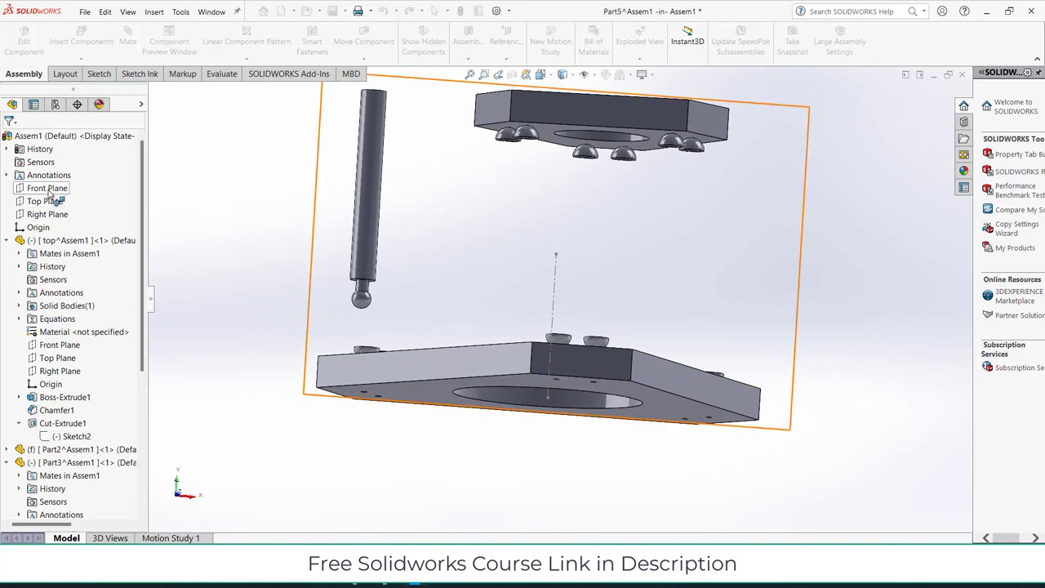
Step: Sketch on the Front Plane and draw a circle centred on the origin
click(48, 189)
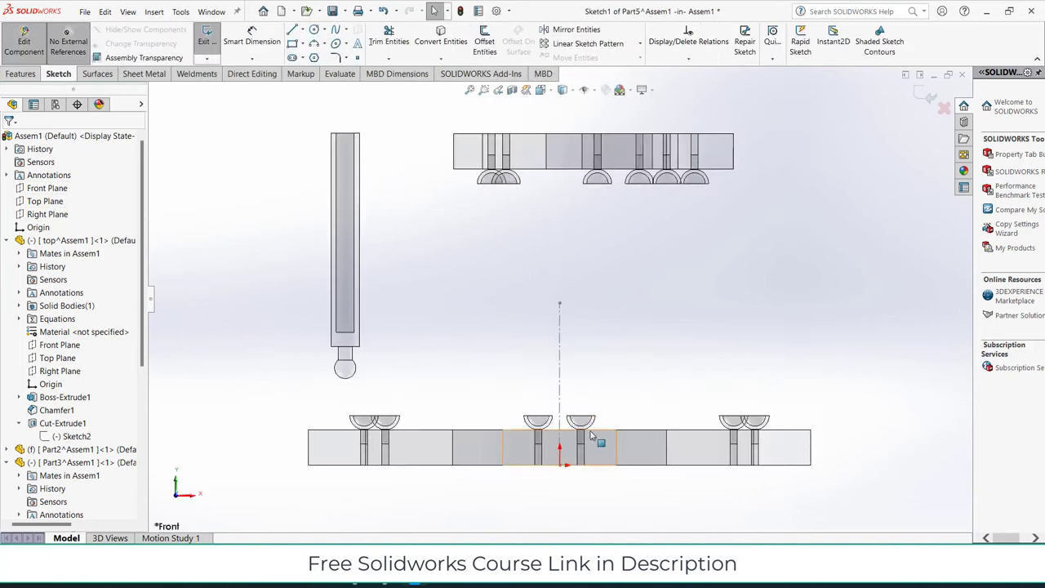
click(314, 35)
scroll(555, 441, up, 2)
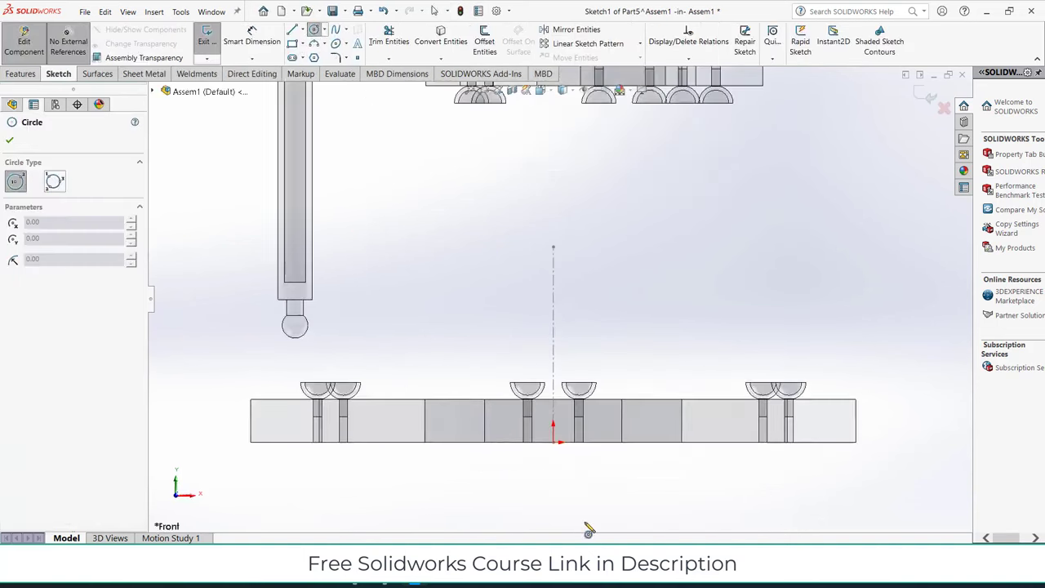
scroll(556, 441, up, 2)
click(536, 381)
click(549, 402)
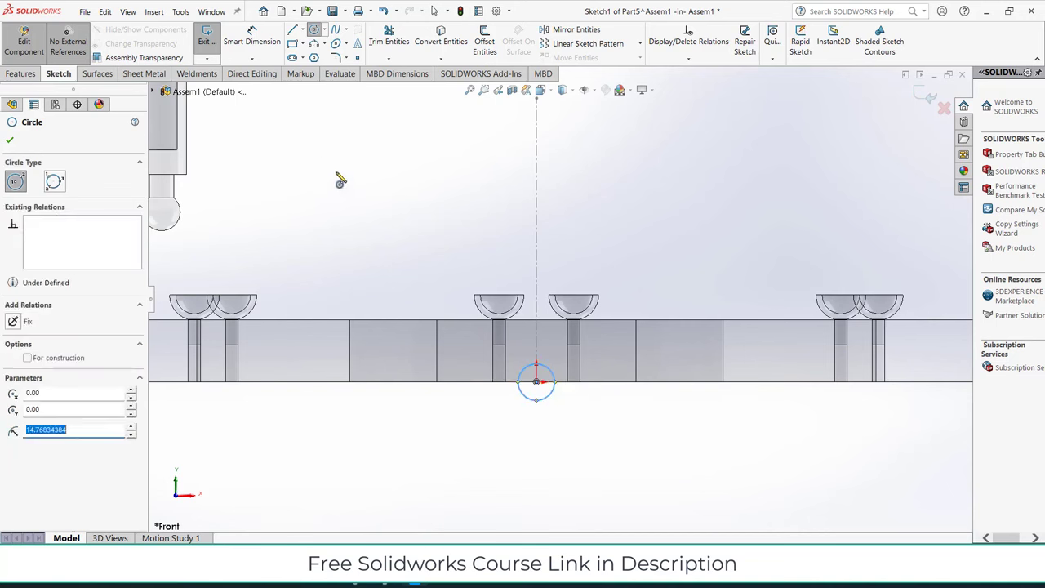
Step: Dimension the circle to a 30 mm diameter
click(252, 37)
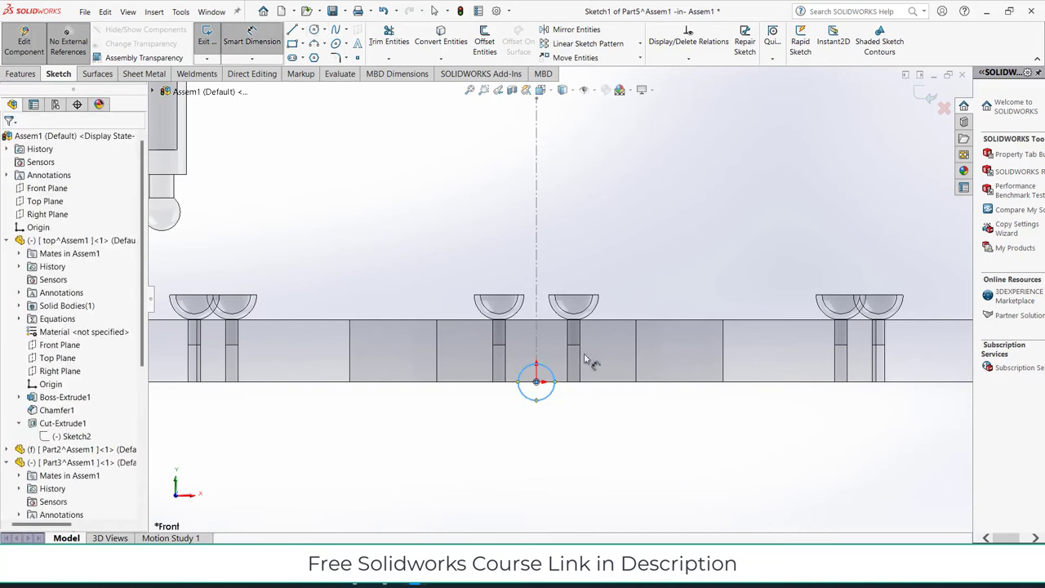
click(572, 400)
click(618, 422)
text(30)
key(Return)
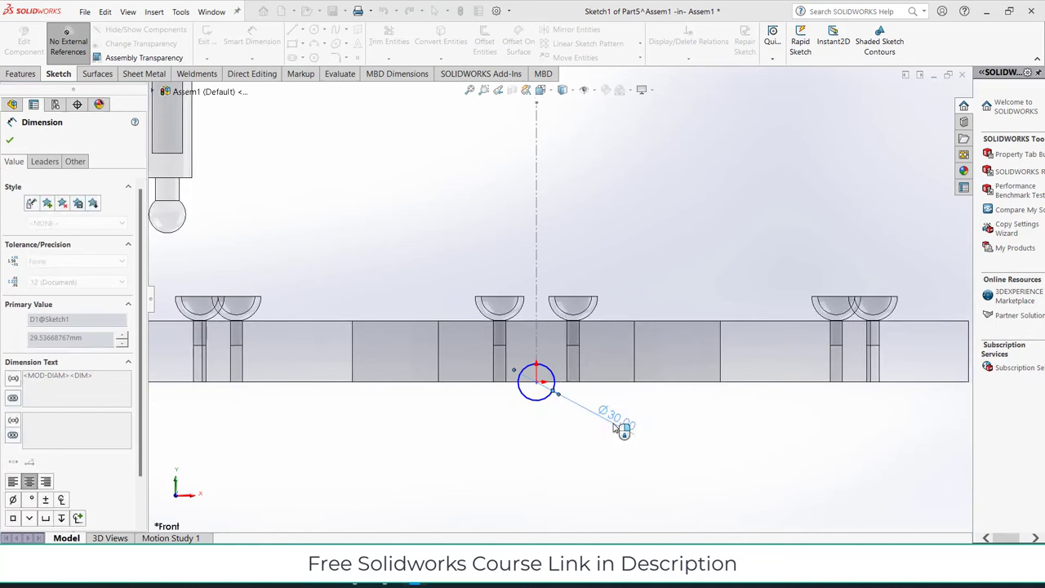
scroll(501, 354, down, 2)
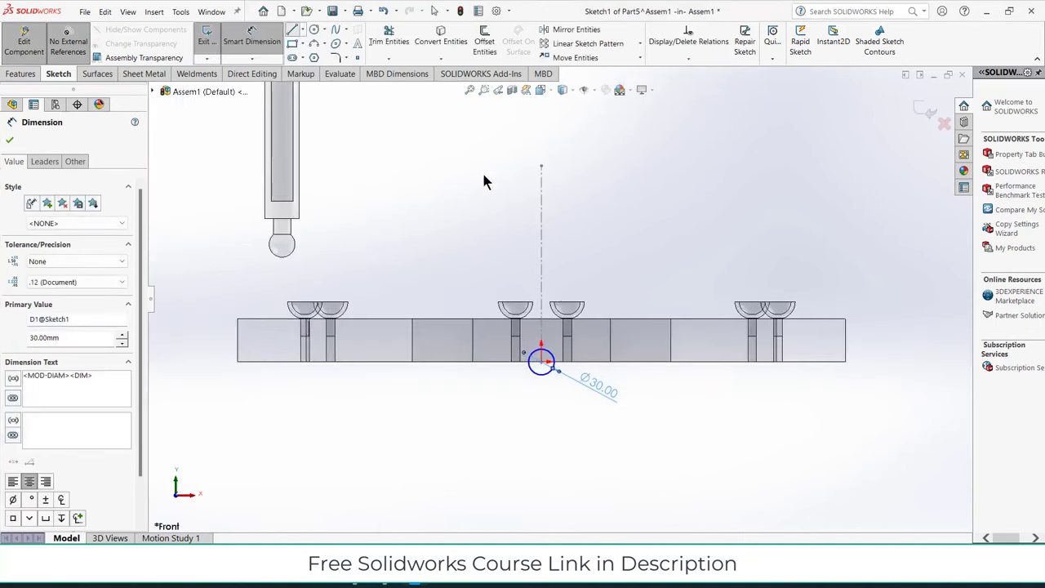
Step: Draw the stepped line outline from the circle's centre toward the upper plate
key(l)
click(541, 361)
scroll(541, 196, down, 1)
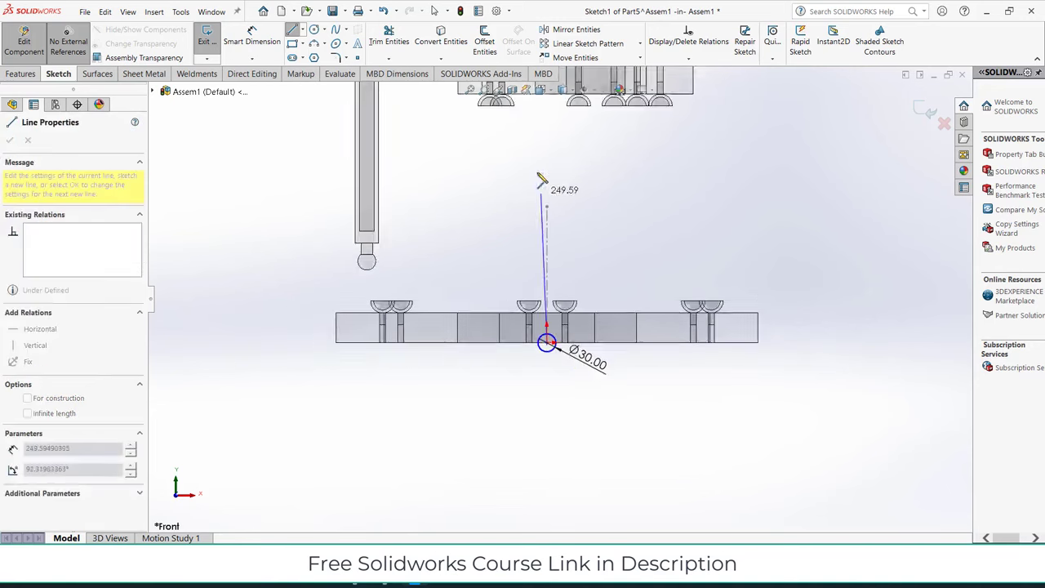
scroll(541, 186, down, 1)
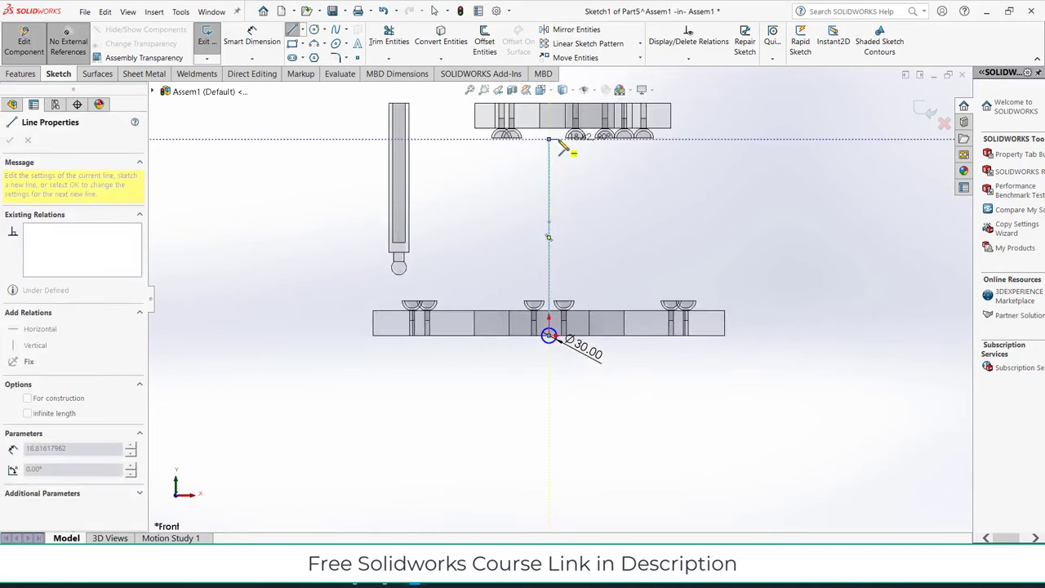
scroll(557, 277, up, 3)
scroll(559, 318, up, 1)
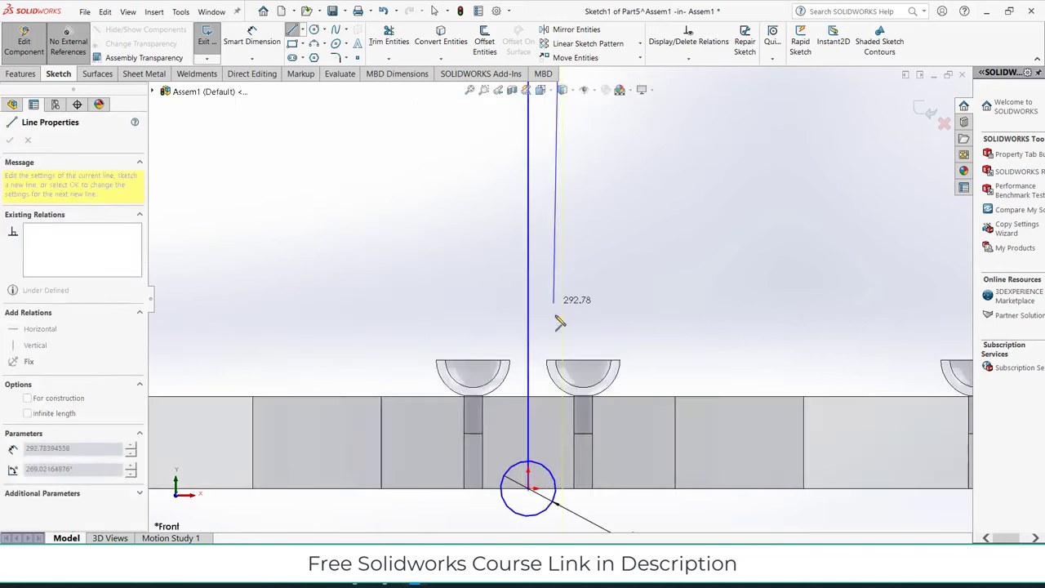
click(562, 422)
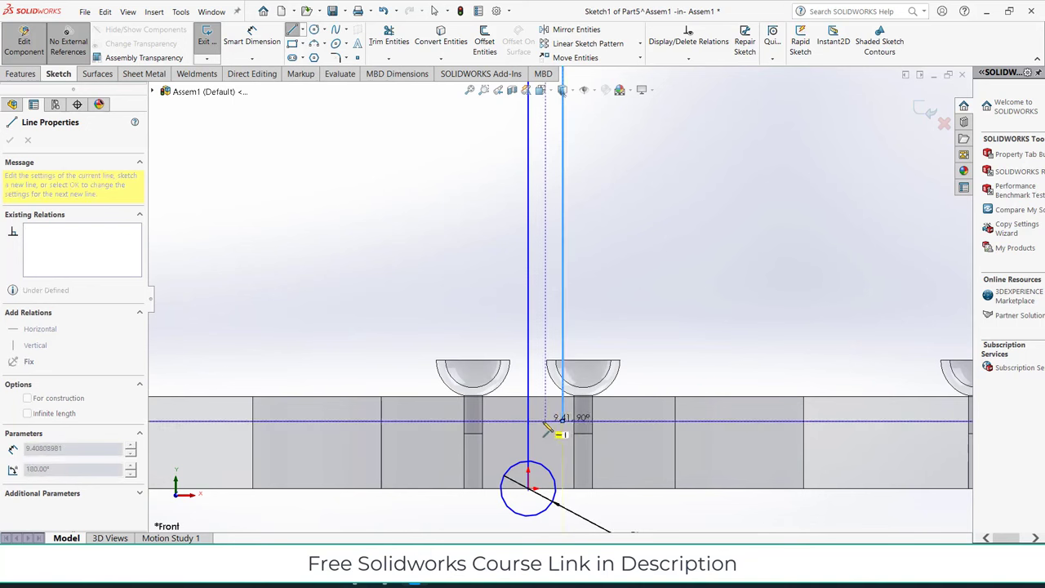
click(539, 420)
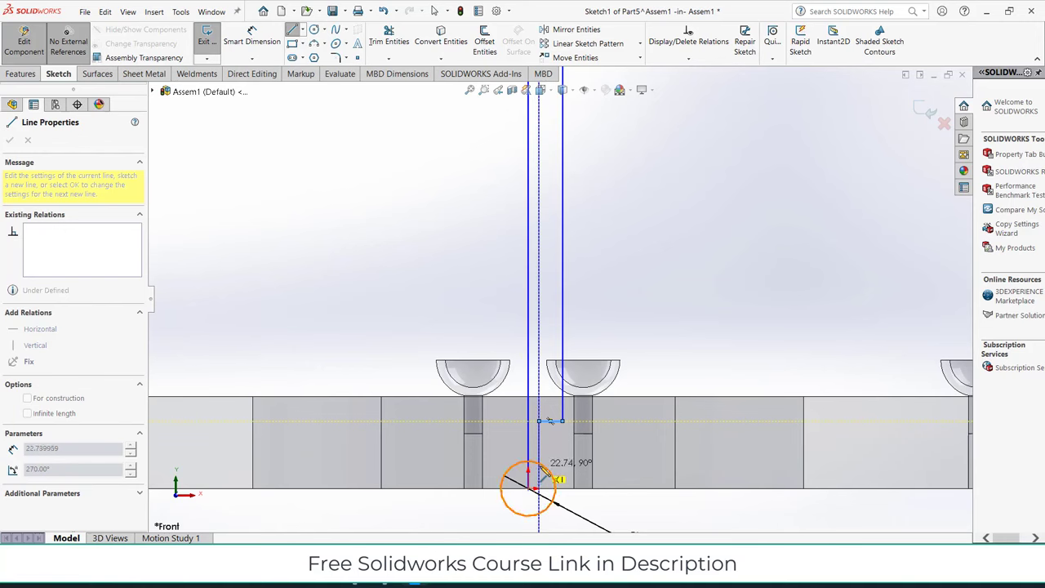
click(539, 464)
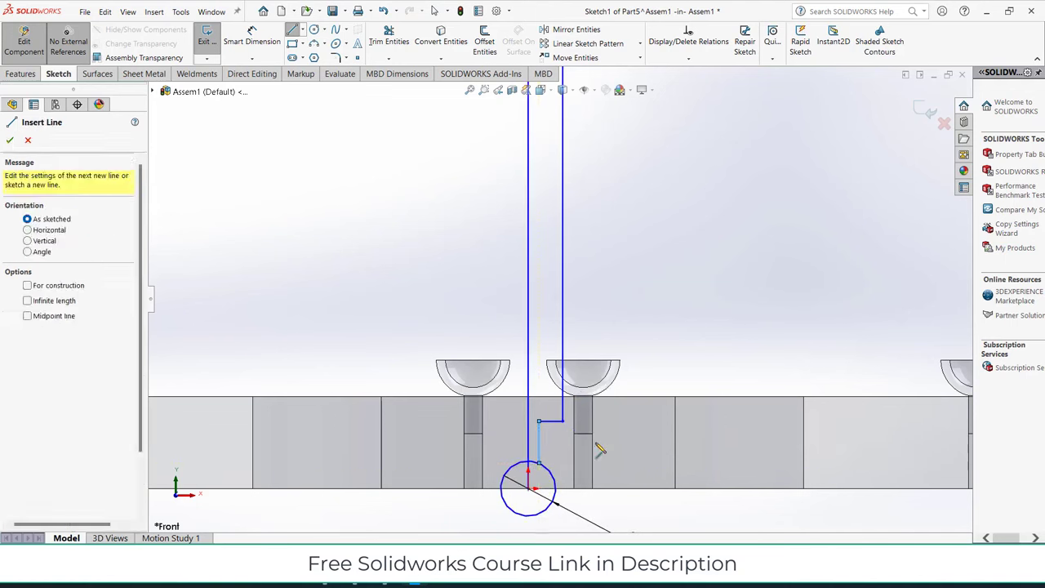
key(Escape)
scroll(632, 329, up, 2)
scroll(681, 247, up, 2)
Step: Dimension the short top line of the profile as 25/2, giving 12.50 mm
scroll(550, 171, down, 1)
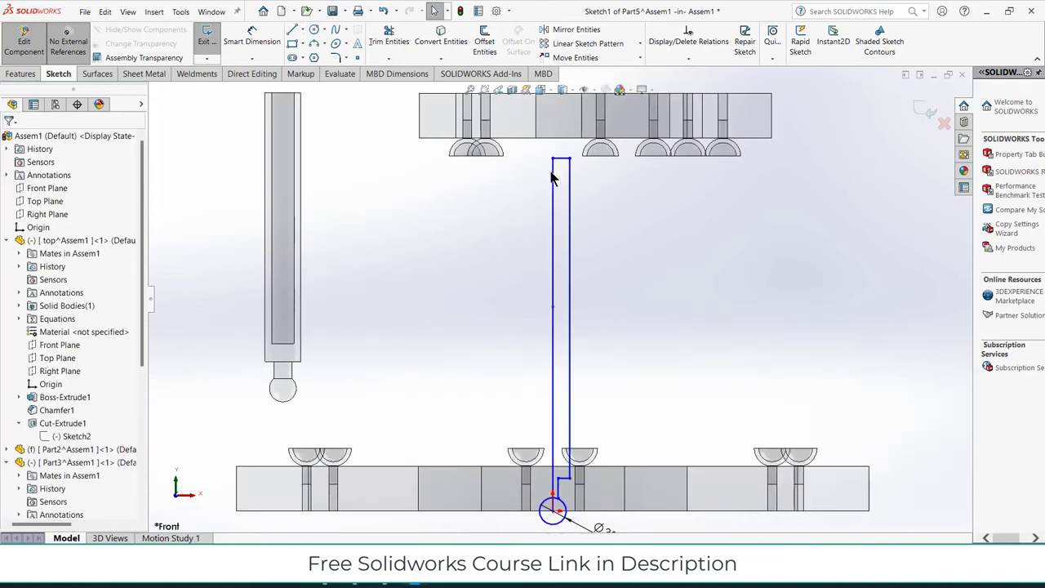
click(252, 37)
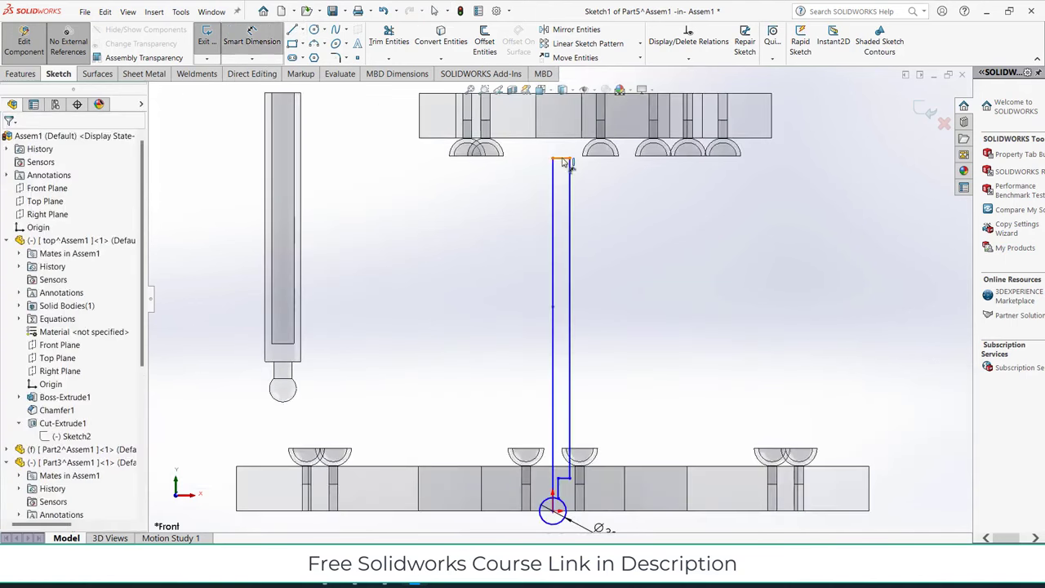
click(563, 152)
click(563, 148)
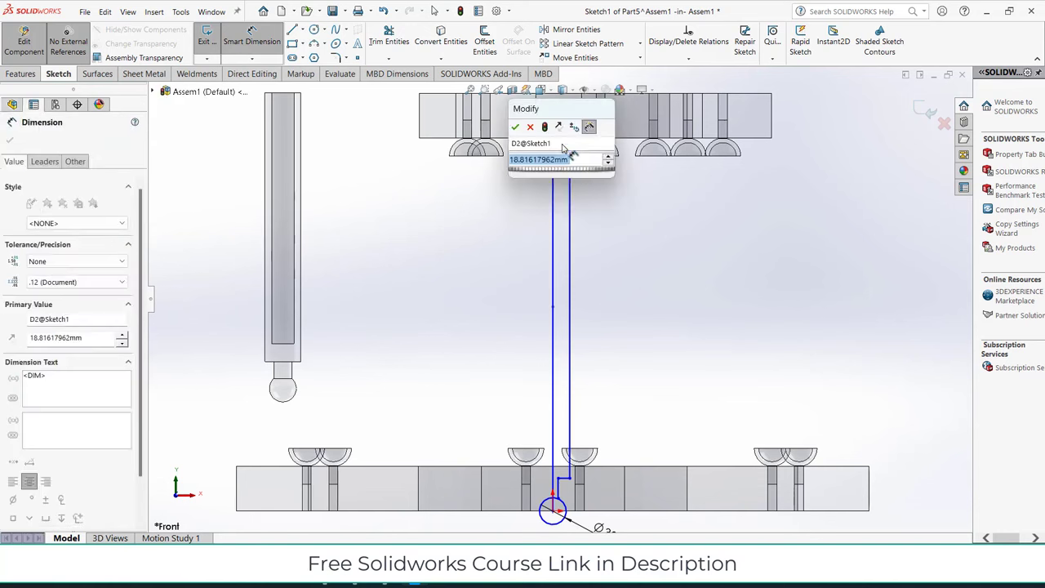
text(10)
key(BackSpace)
key(BackSpace)
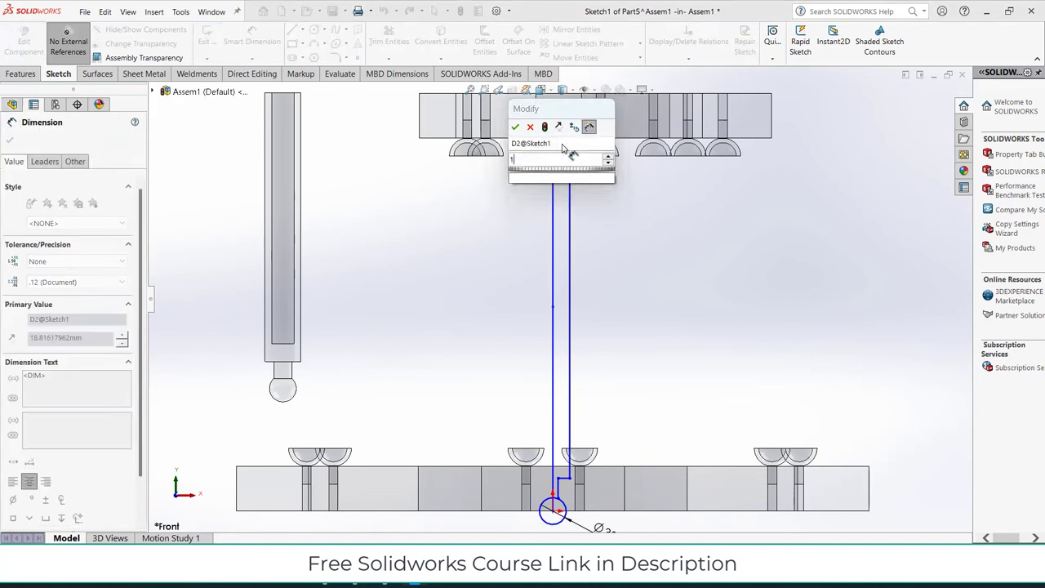
text(25/2)
key(Return)
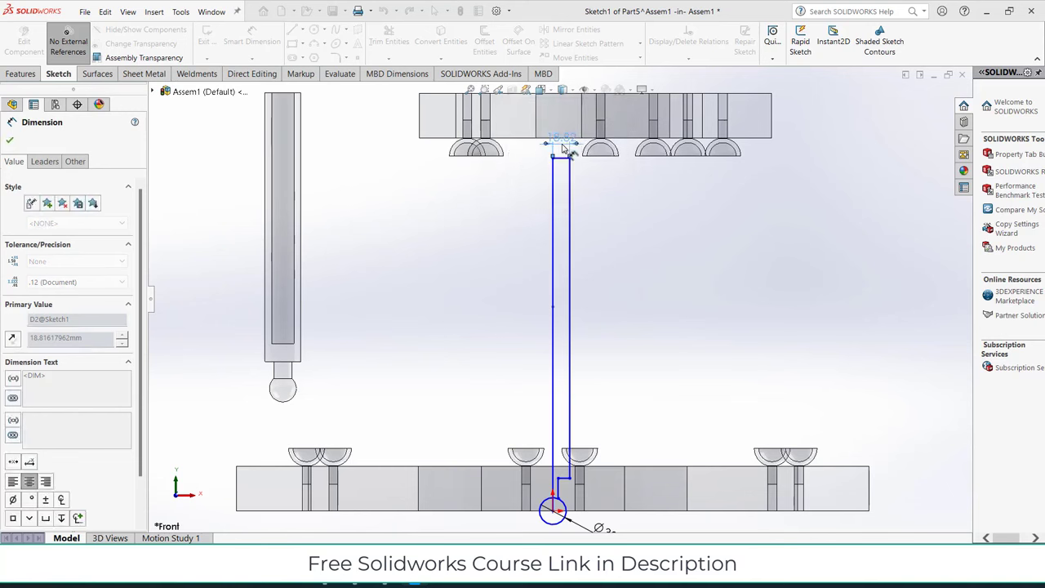
Step: Dimension the left vertical line to 300 mm and the right vertical line to 270 mm
scroll(556, 418, down, 1)
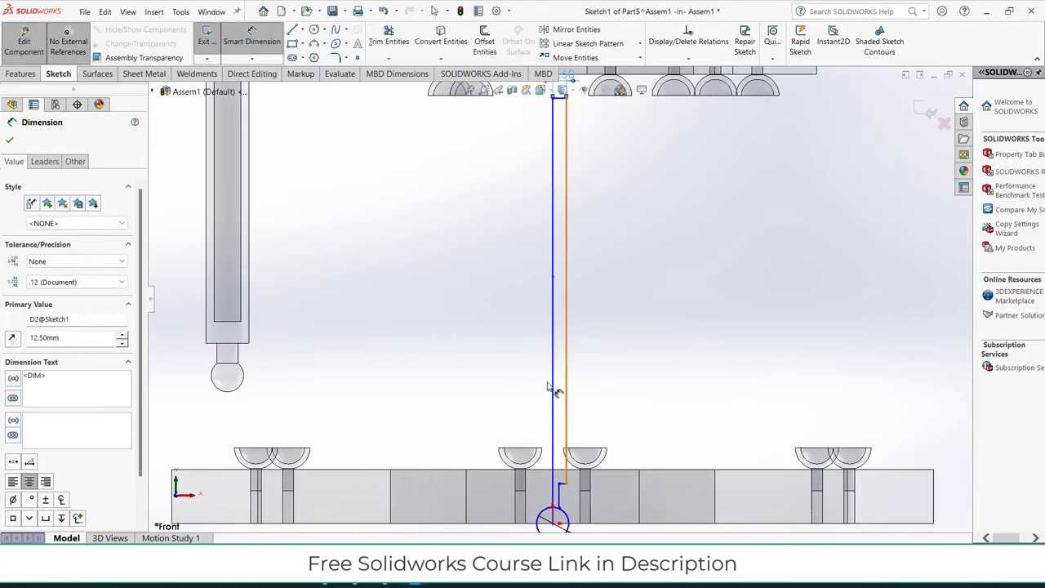
click(553, 323)
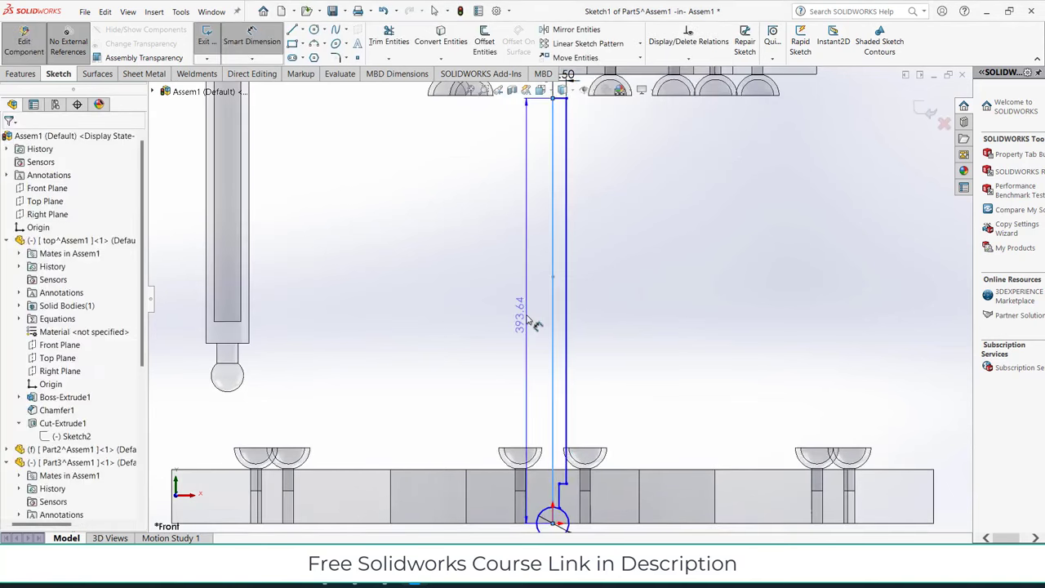
click(529, 320)
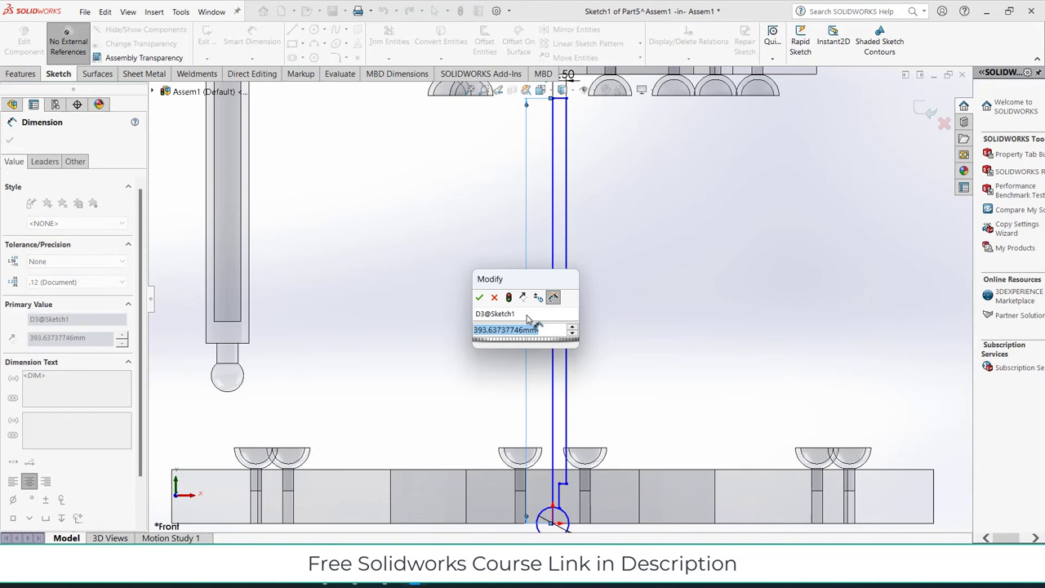
text(300)
key(Return)
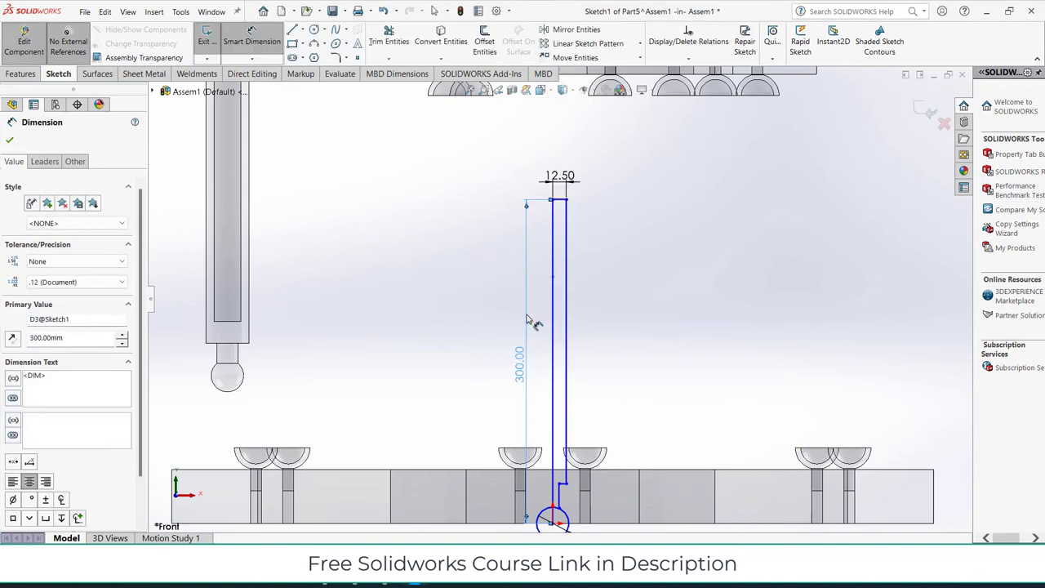
scroll(570, 357, up, 3)
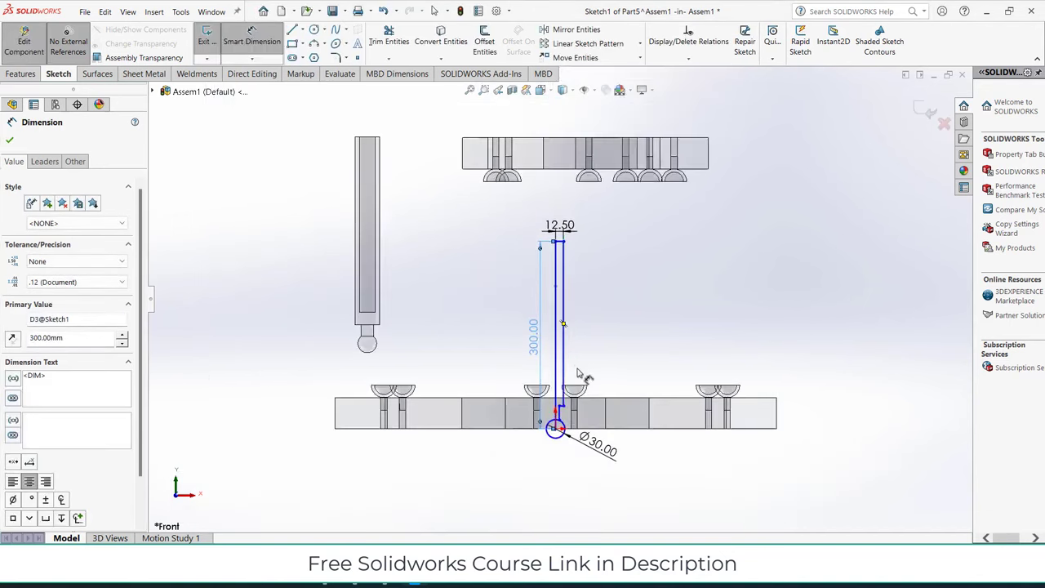
scroll(579, 388, down, 2)
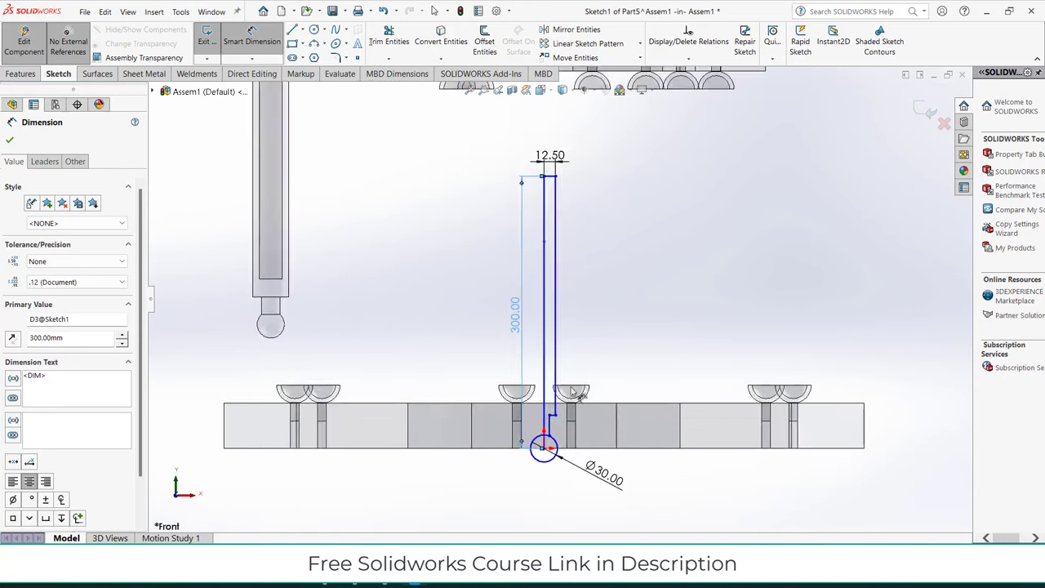
click(556, 304)
click(595, 310)
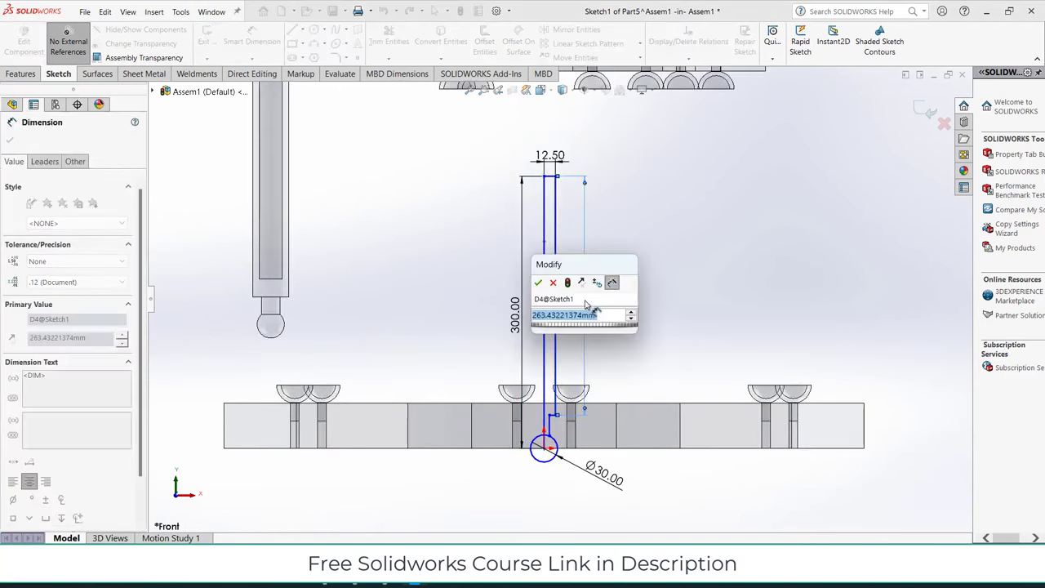
text(270)
key(Return)
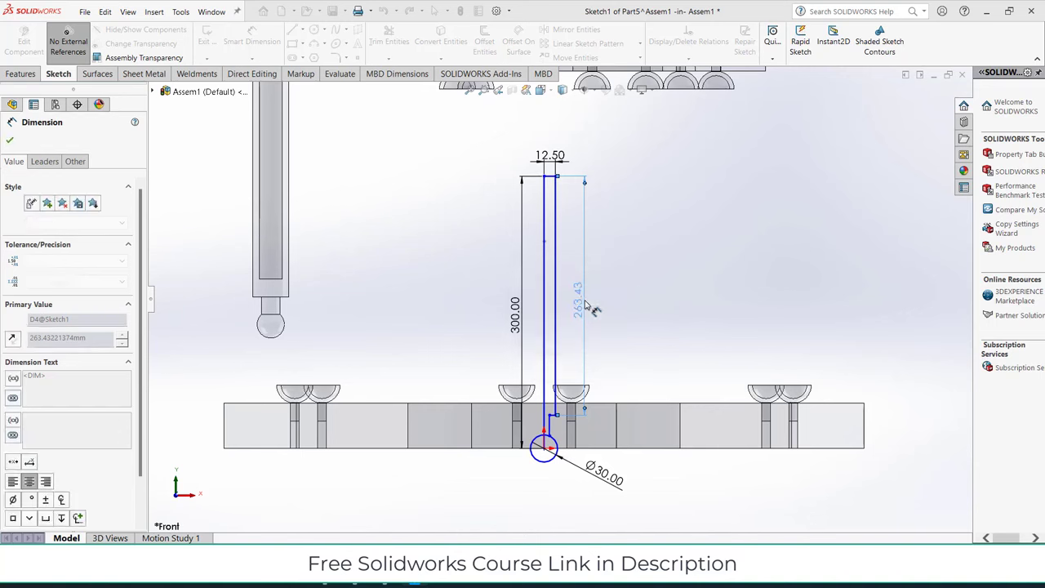
Step: Try 15 mm on the short step line, then undo it, leaving the 16.17 step dimension
scroll(574, 392, down, 3)
scroll(563, 416, down, 4)
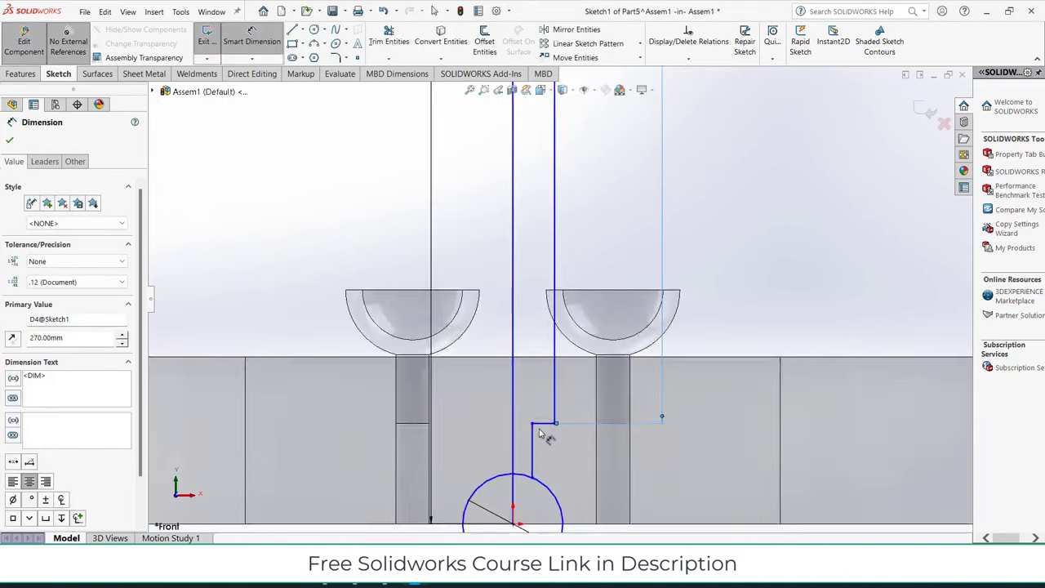
scroll(538, 465, down, 4)
scroll(537, 460, up, 1)
scroll(542, 433, up, 2)
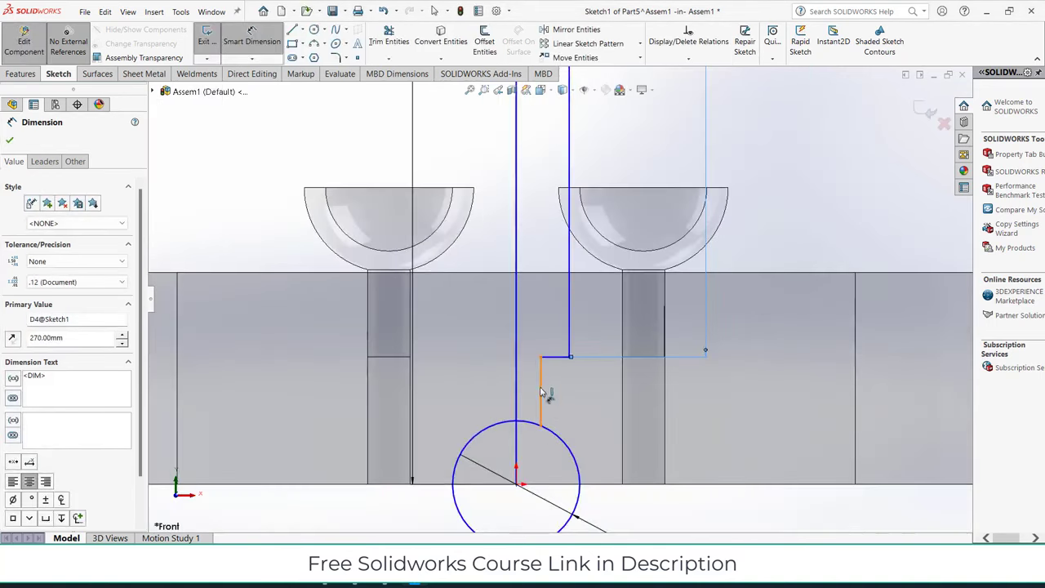
click(541, 393)
click(488, 384)
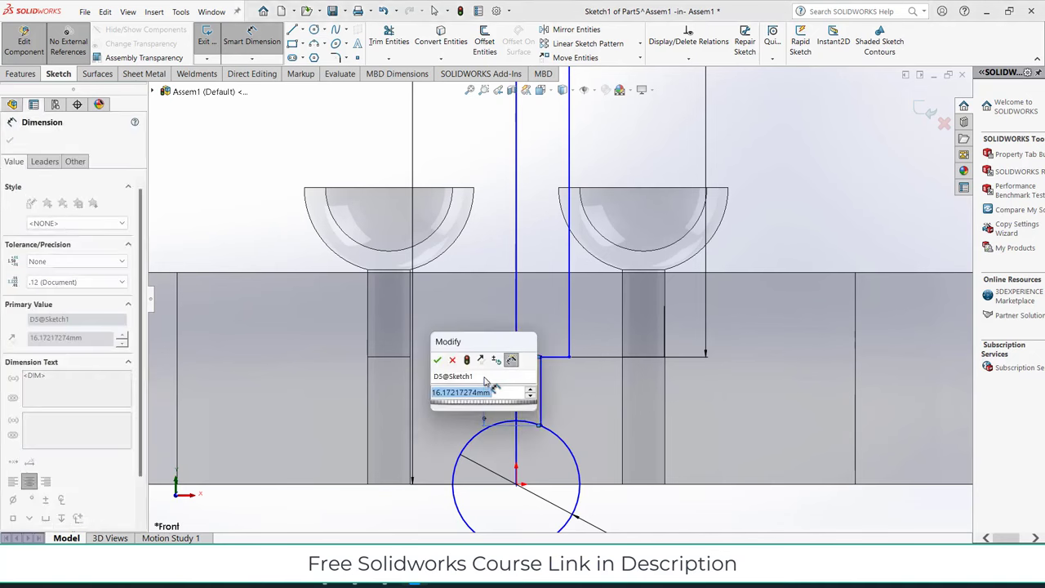
text(15)
key(Return)
scroll(552, 420, up, 1)
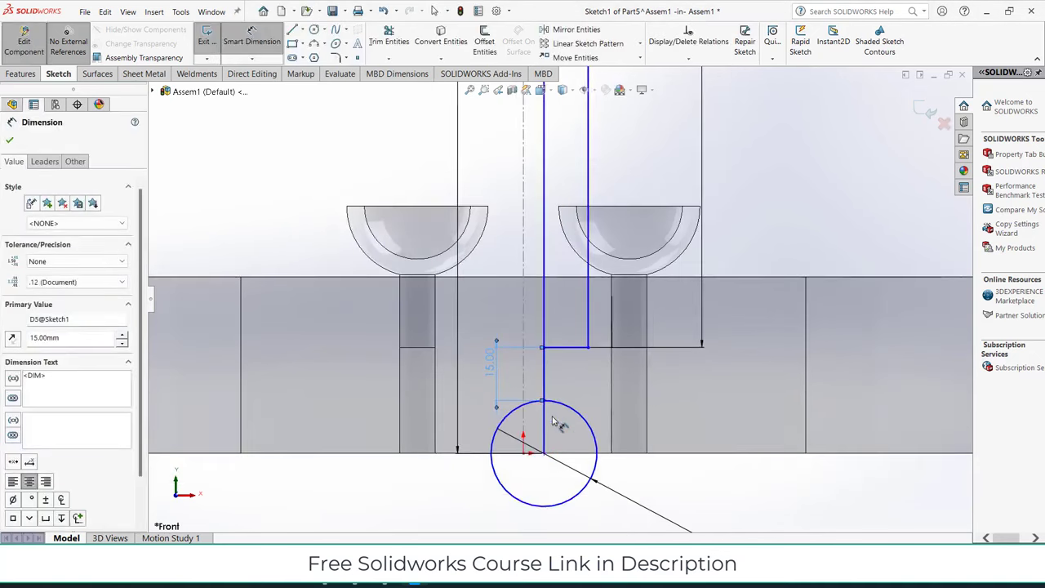
key(ctrl+z)
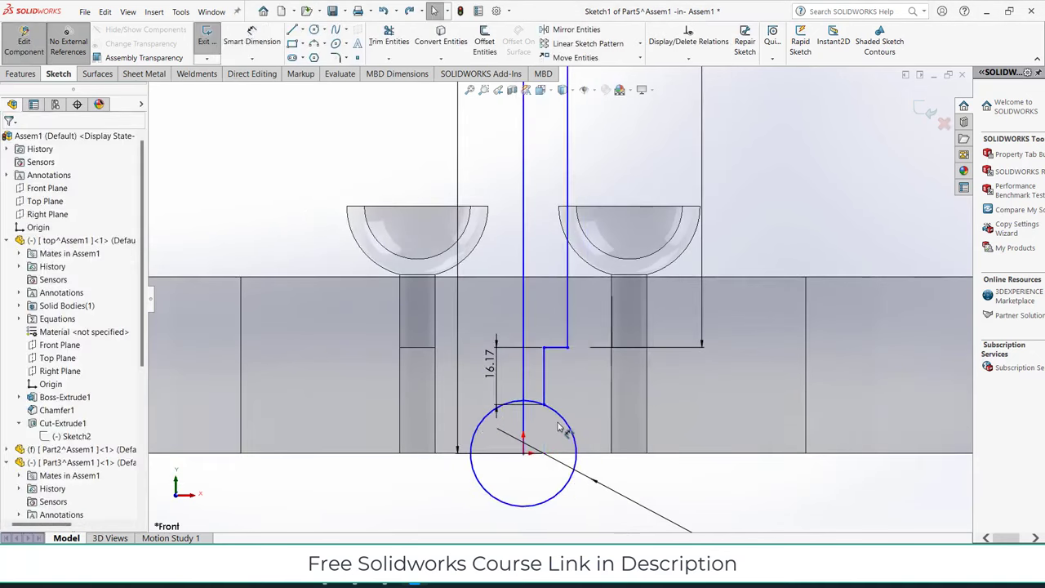
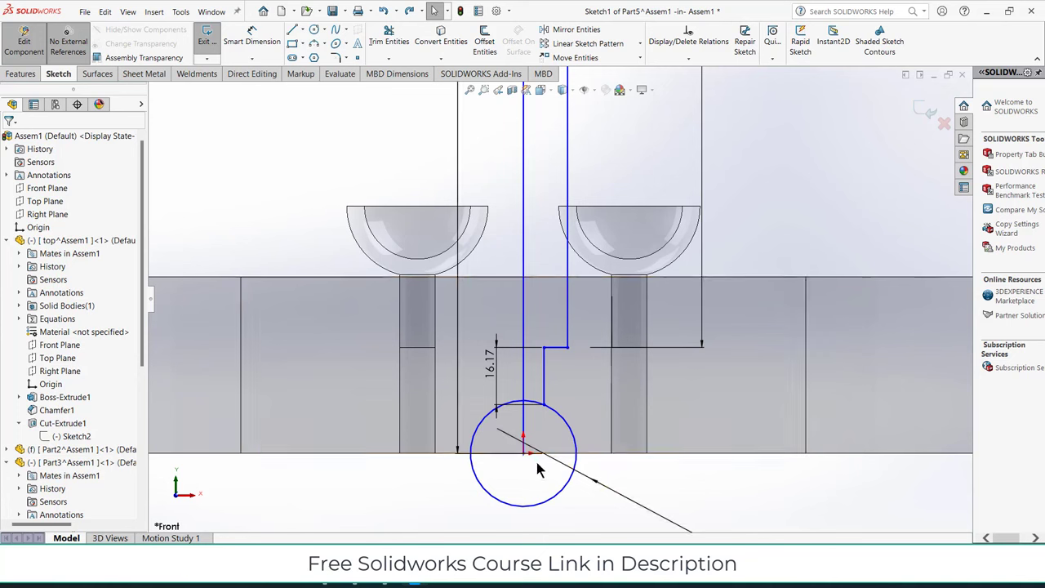
Step: Dimension the rod's vertical sketch line to 300 and make it a driven dimension
click(247, 38)
click(524, 372)
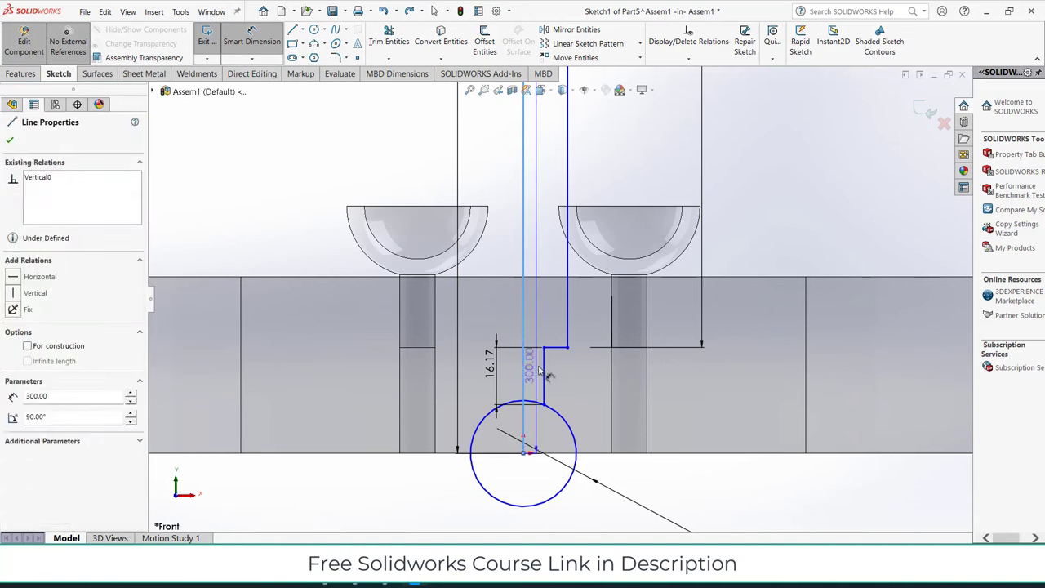
click(540, 367)
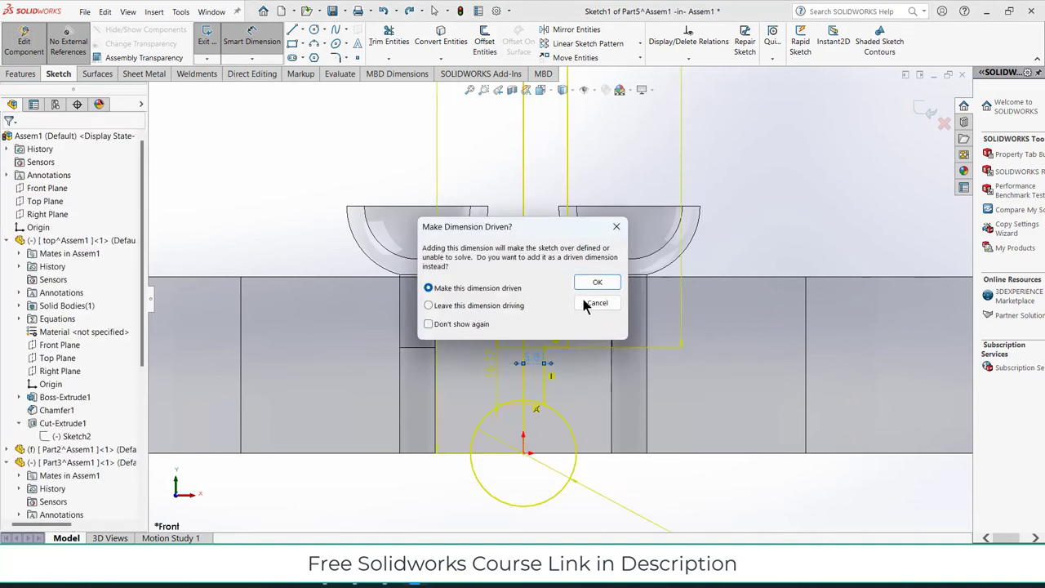
click(597, 303)
scroll(641, 350, up, 5)
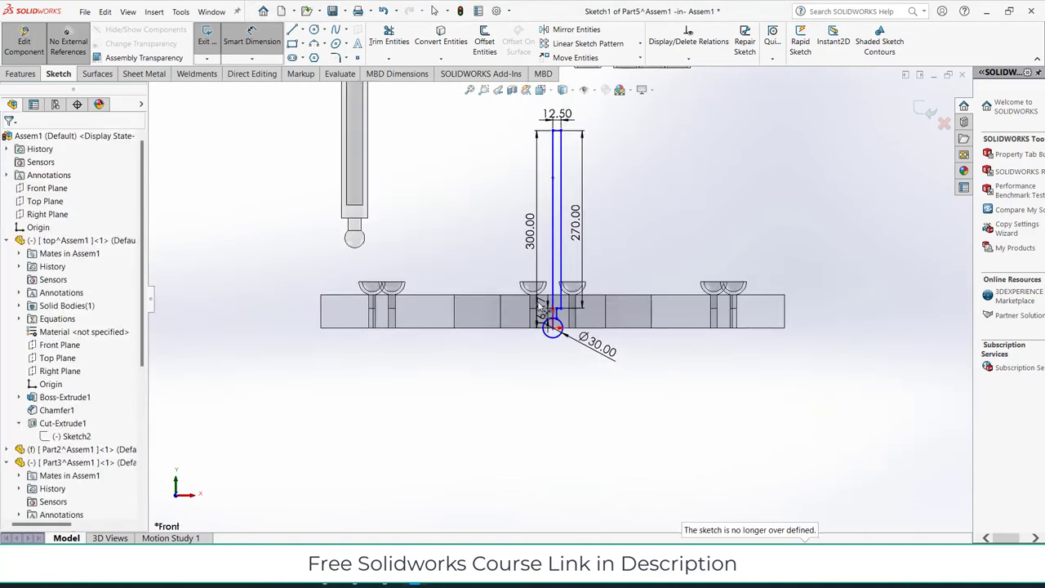
scroll(555, 307, down, 1)
scroll(571, 314, down, 1)
scroll(575, 325, down, 1)
scroll(576, 325, down, 2)
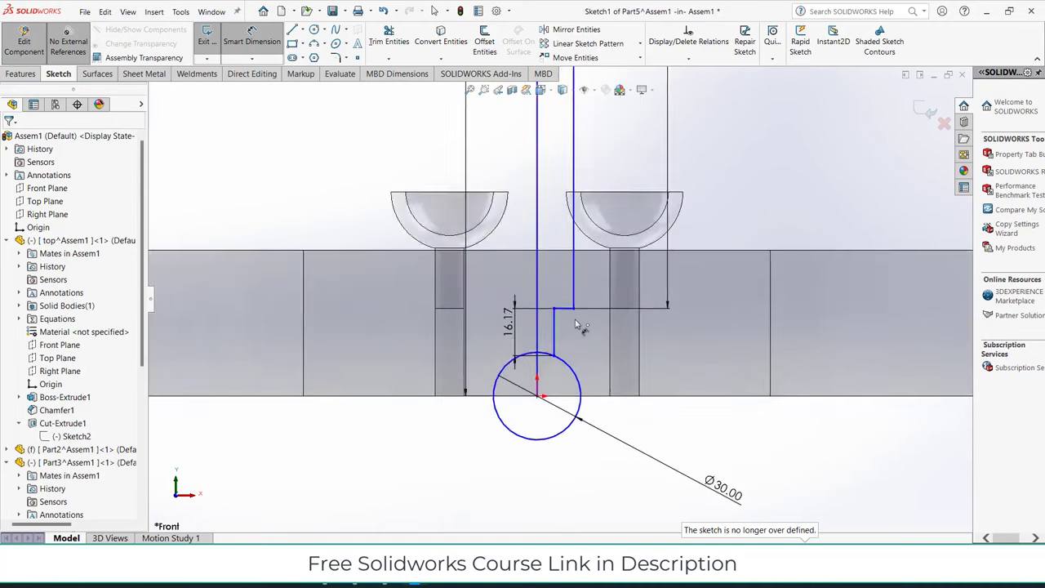
scroll(576, 325, down, 1)
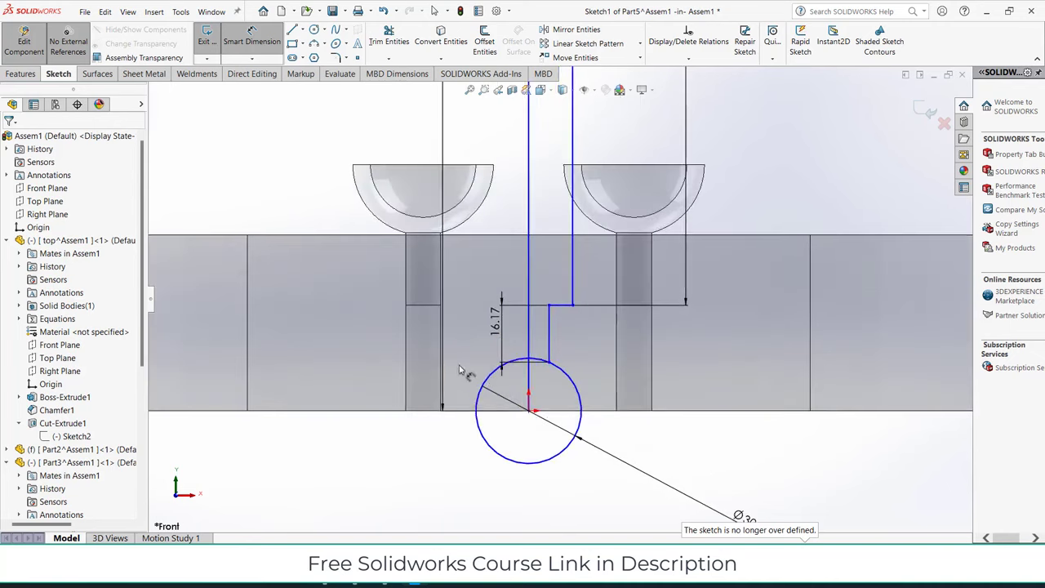
Step: Power-trim away the left half of the Ø30 ball circle
click(389, 58)
click(404, 72)
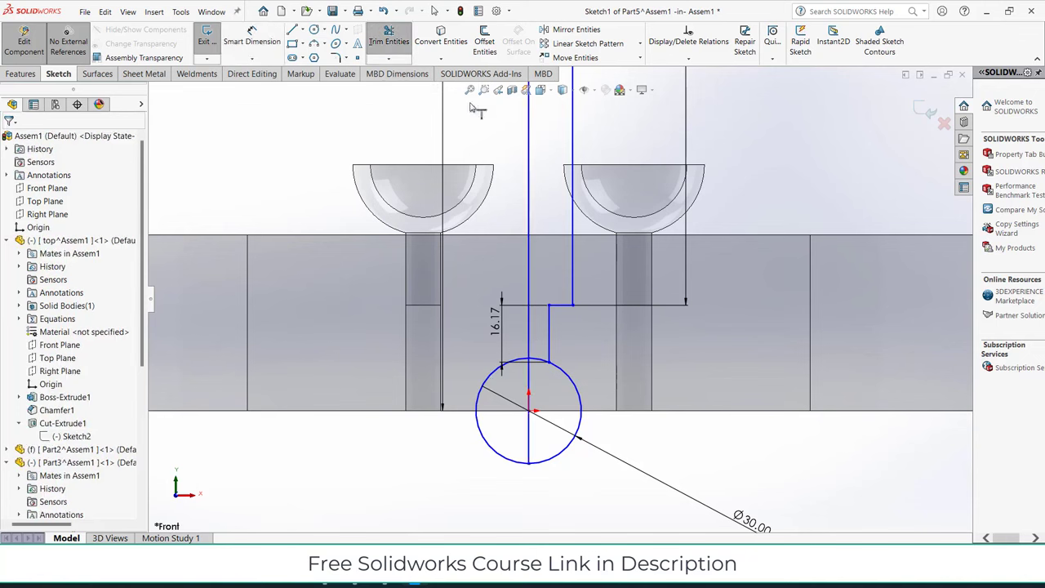
click(389, 37)
drag(481, 388, 482, 420)
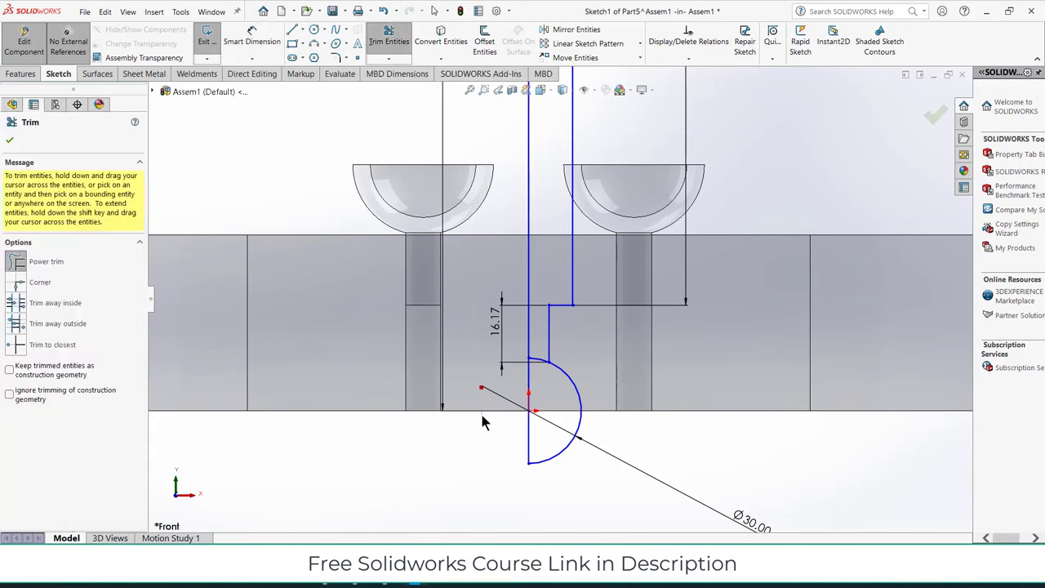
scroll(495, 359, up, 3)
click(10, 140)
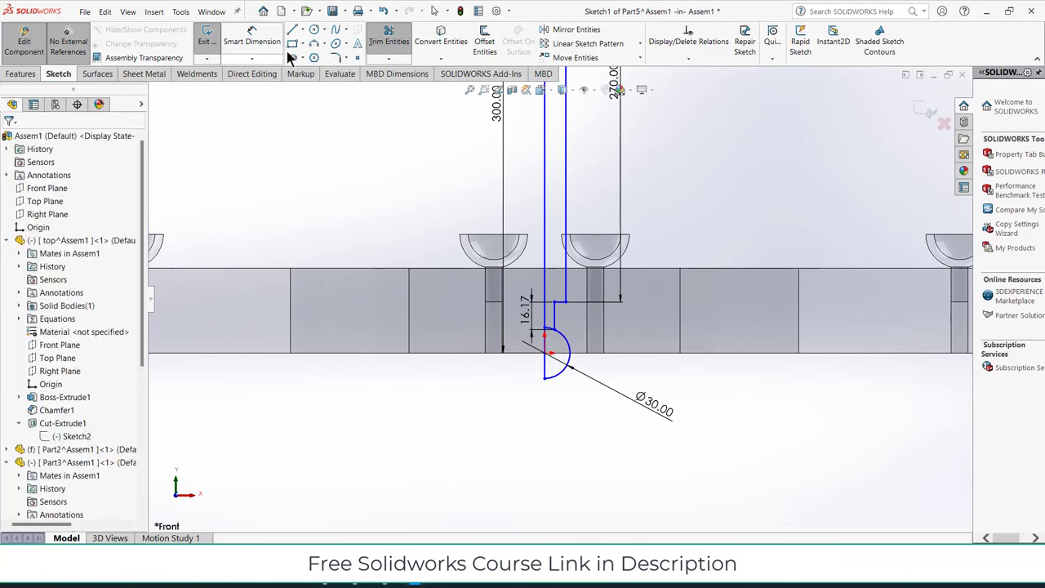
click(21, 74)
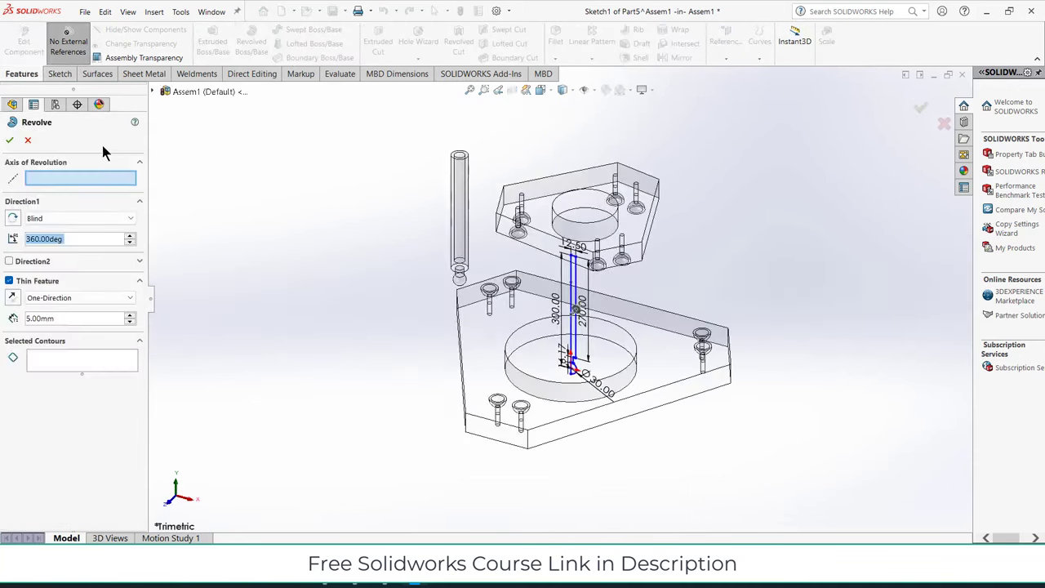
Step: Revolve the rod profile and half-circle 360° about the centerline as a solid, not thin
scroll(471, 289, down, 5)
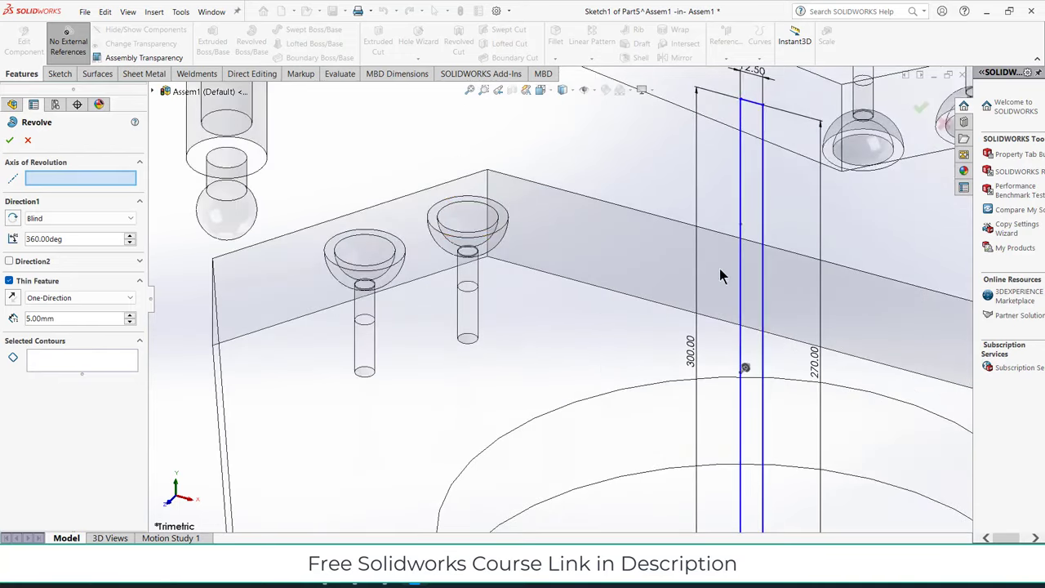
click(741, 278)
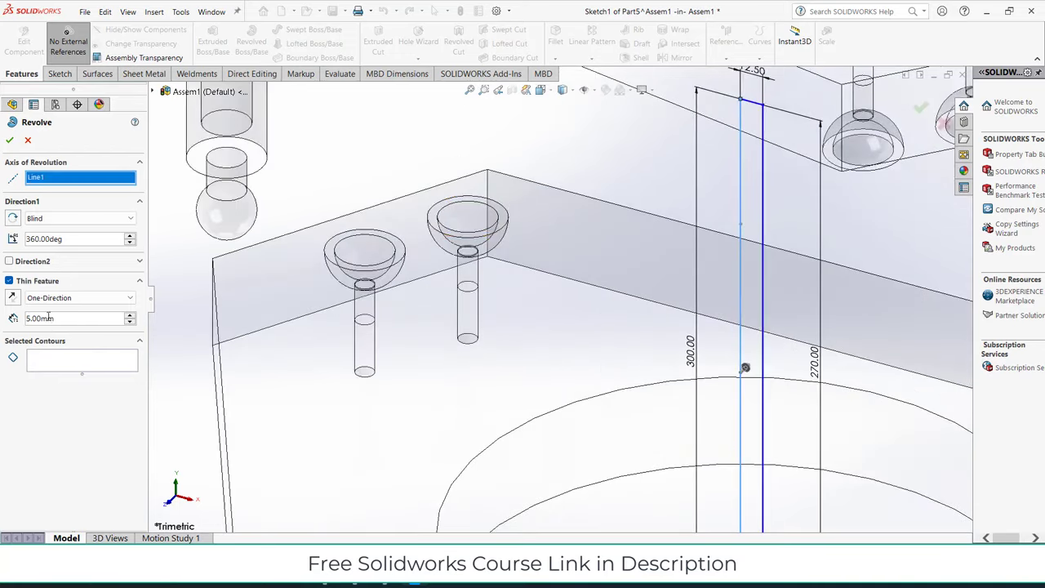
click(10, 280)
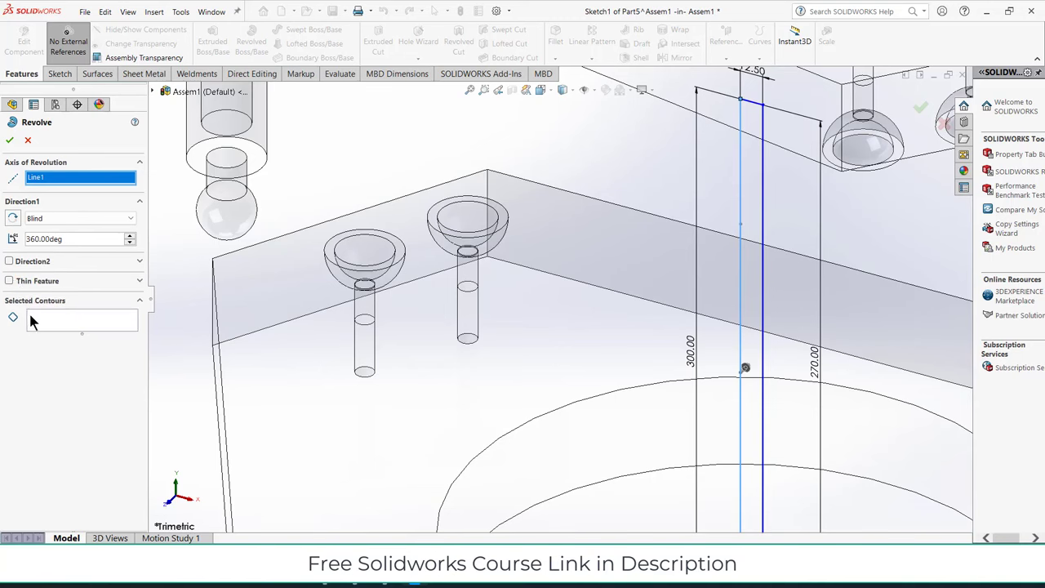
click(751, 360)
scroll(626, 401, up, 5)
scroll(625, 401, down, 5)
scroll(639, 386, down, 3)
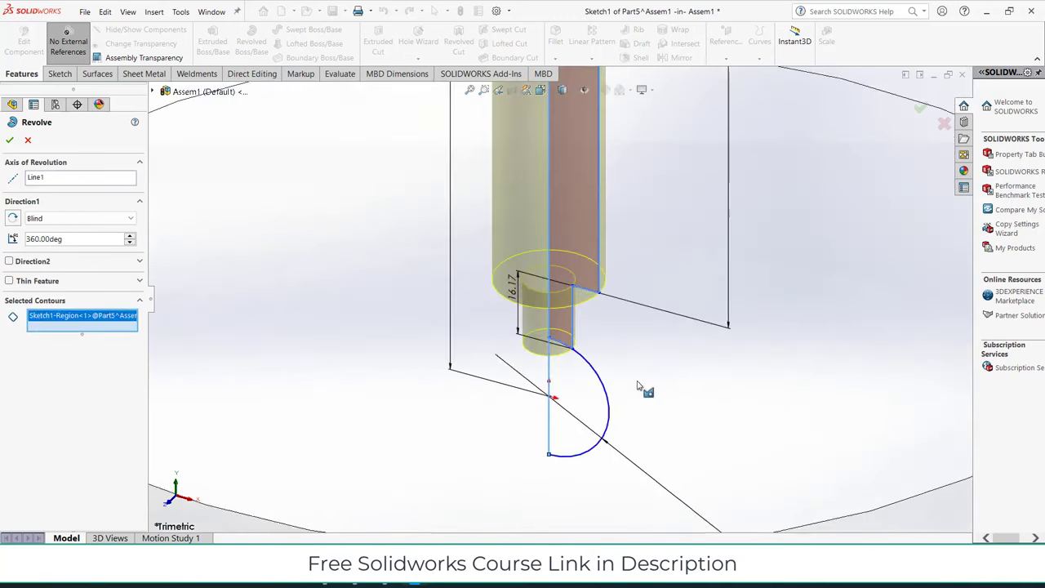
click(596, 384)
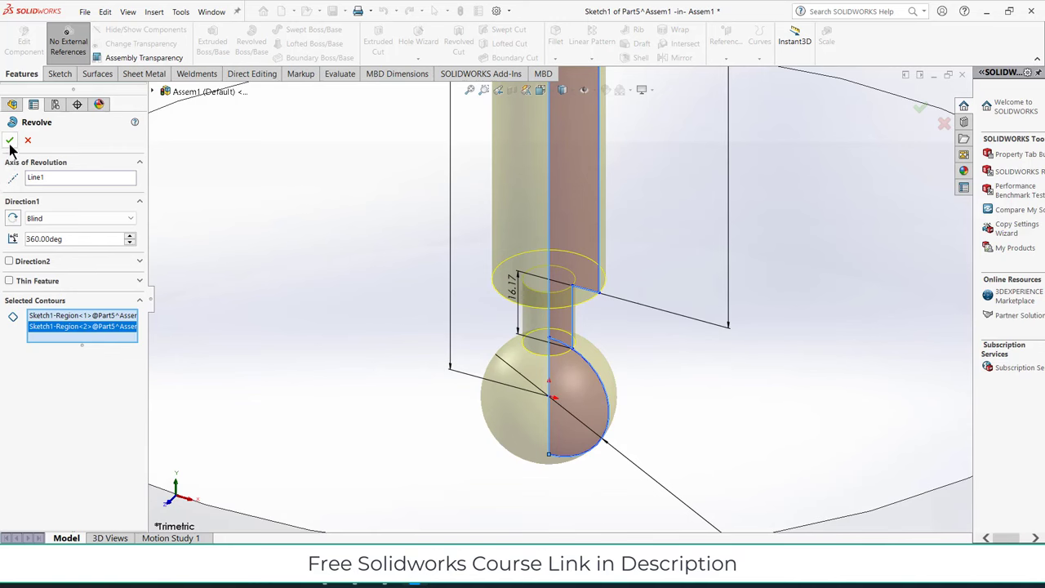
scroll(576, 221, up, 5)
scroll(577, 222, up, 3)
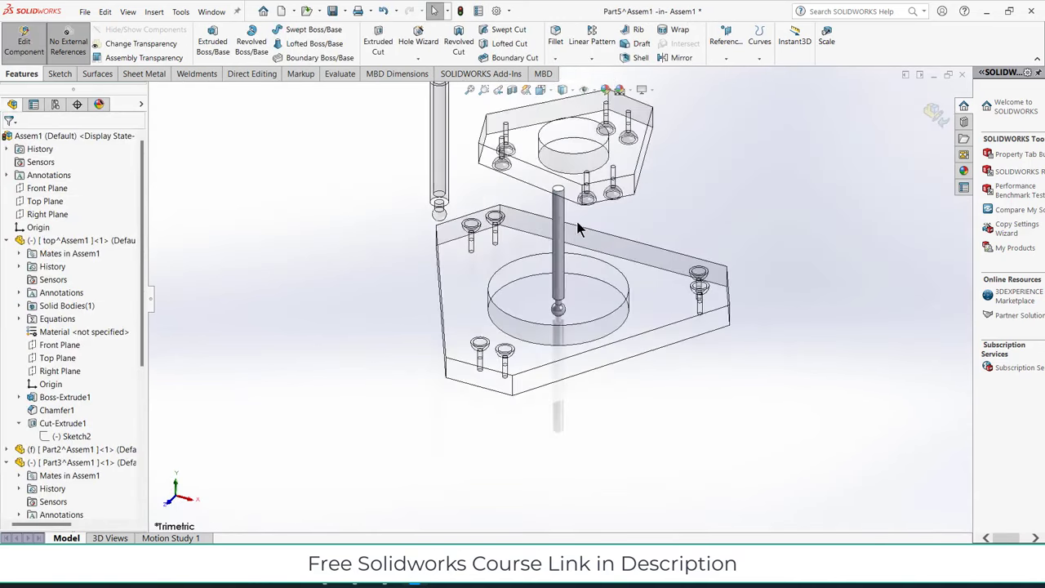
Step: Leave part editing and drag the rod up above its base plate hole
click(933, 112)
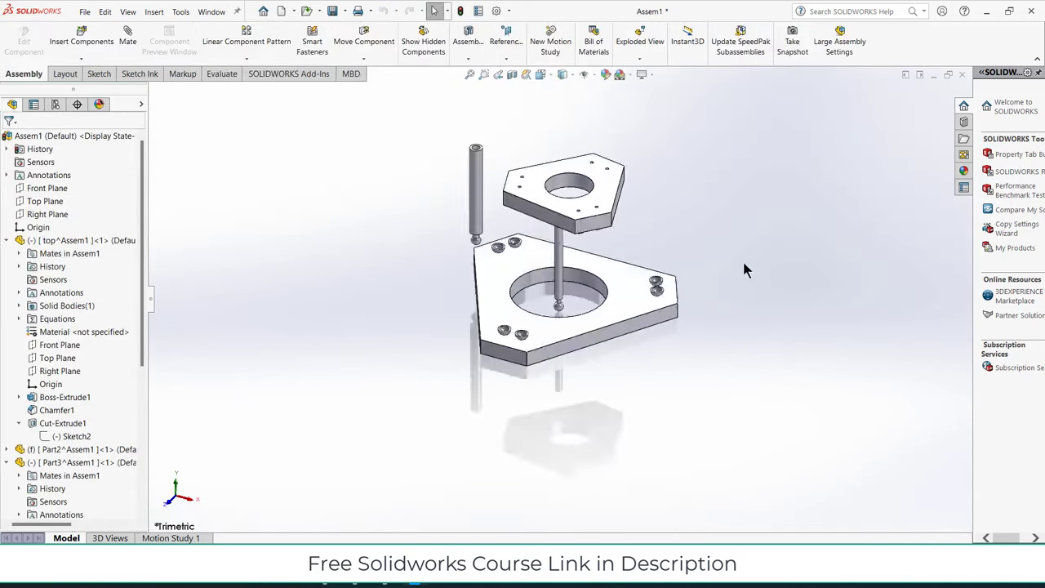
middle_drag(742, 259, 549, 265)
click(549, 262)
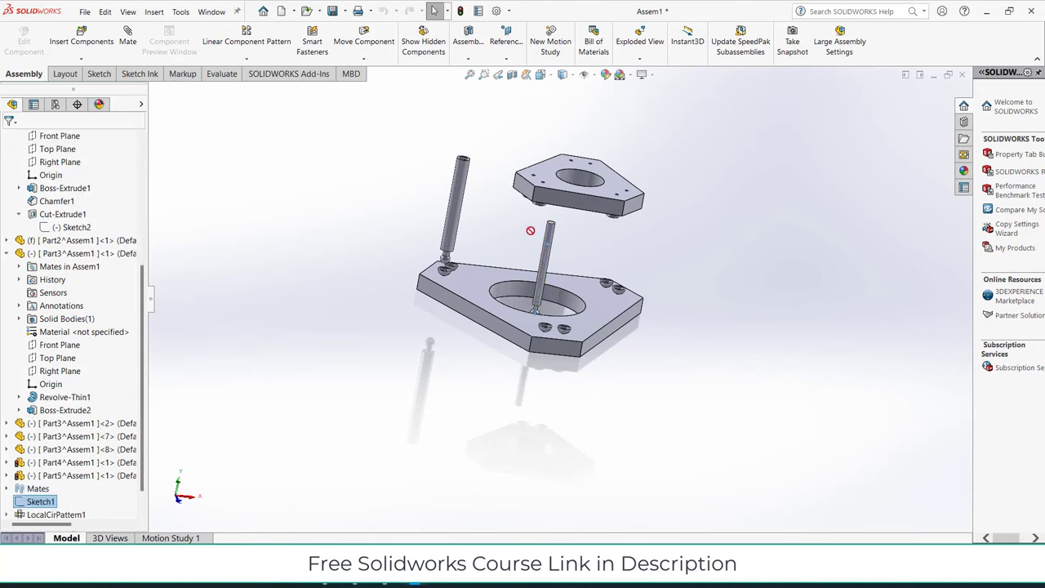
click(762, 279)
middle_drag(510, 243, 567, 276)
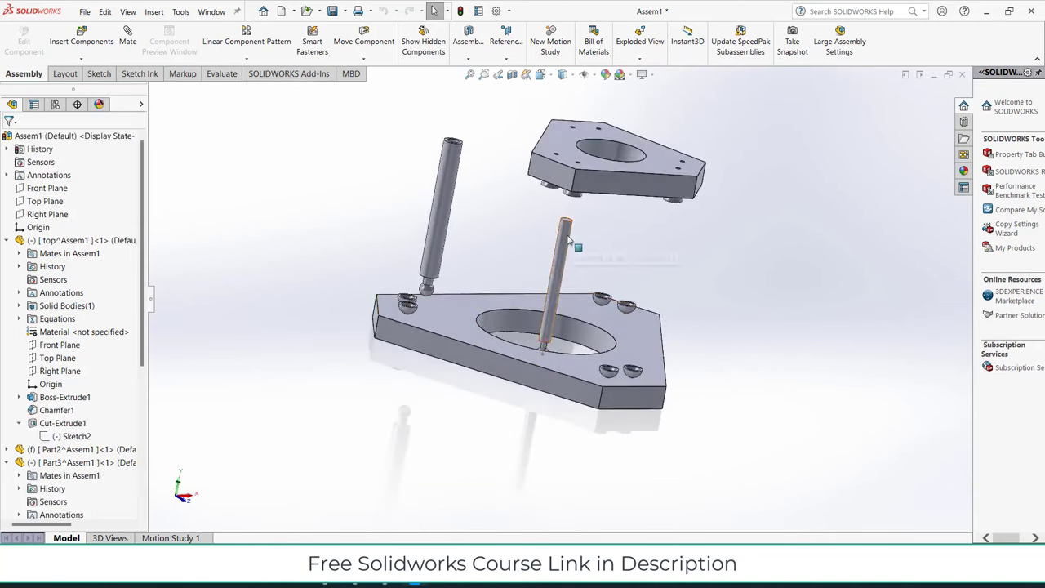
drag(569, 237, 480, 106)
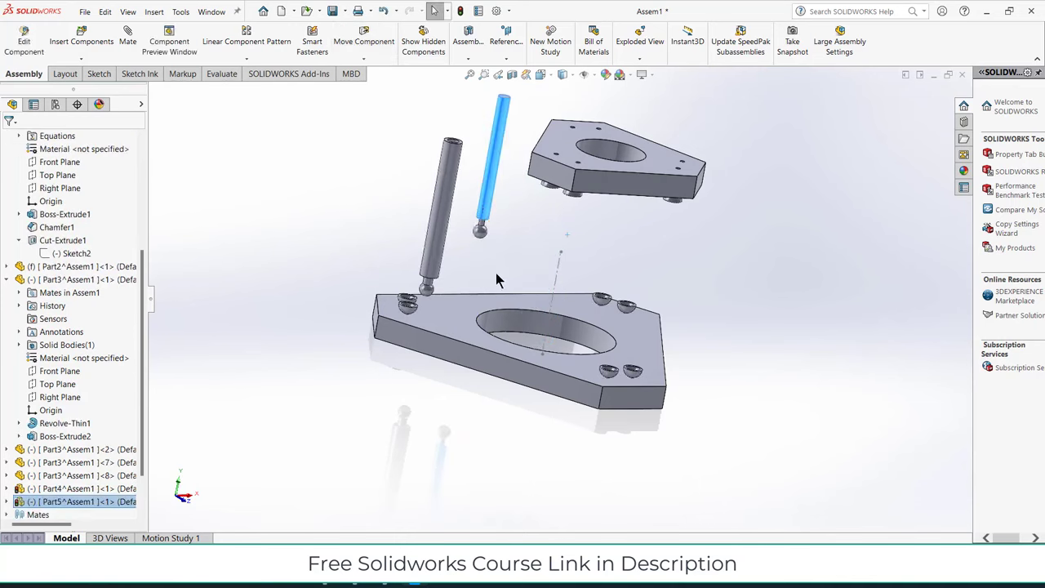
scroll(496, 273, down, 2)
scroll(514, 268, down, 2)
Step: Select the ball-tipped rod Part5 and edit it in the assembly
click(542, 260)
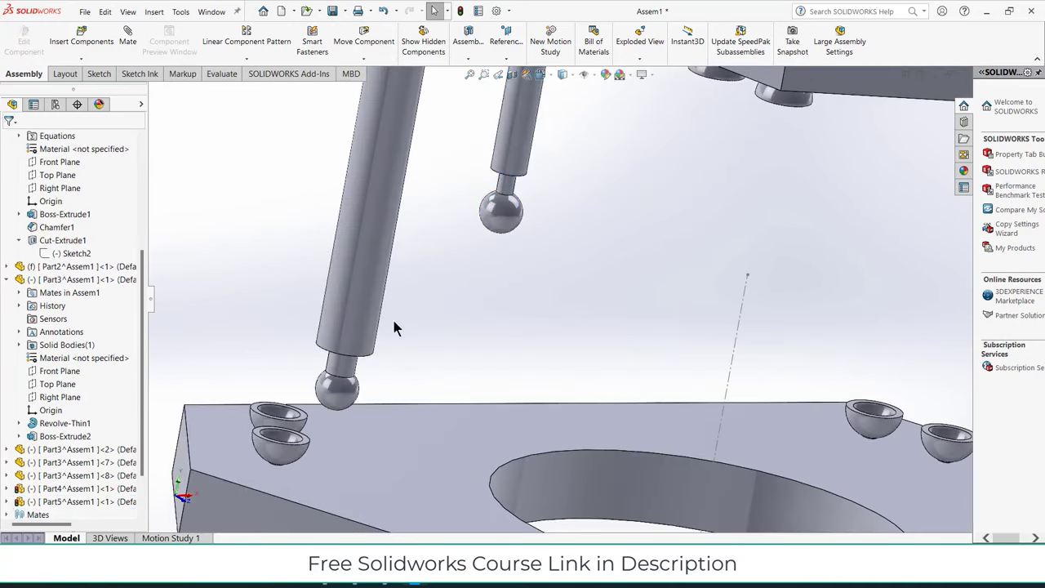
scroll(82, 343, down, 2)
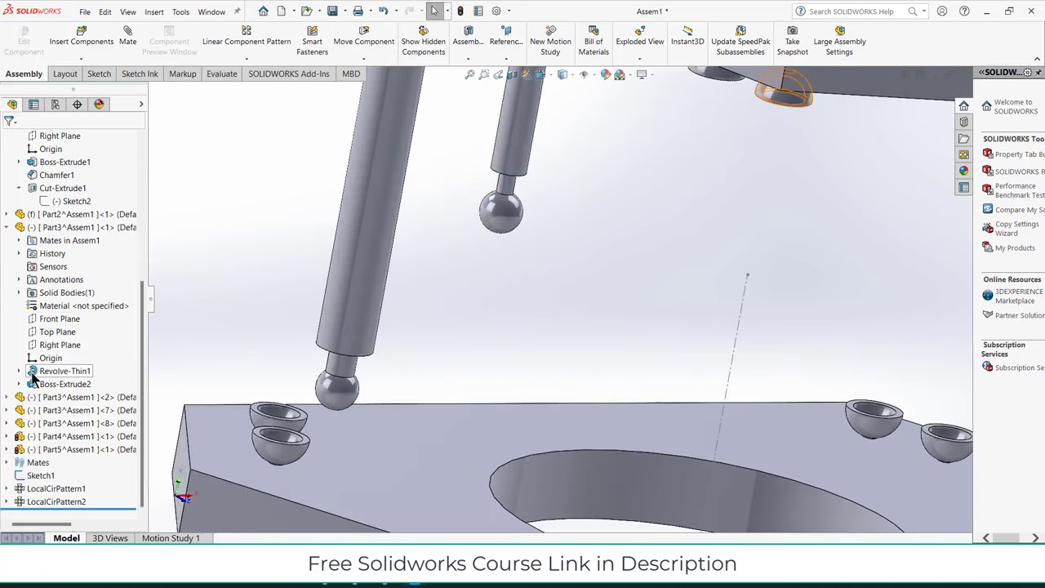
click(519, 120)
click(24, 41)
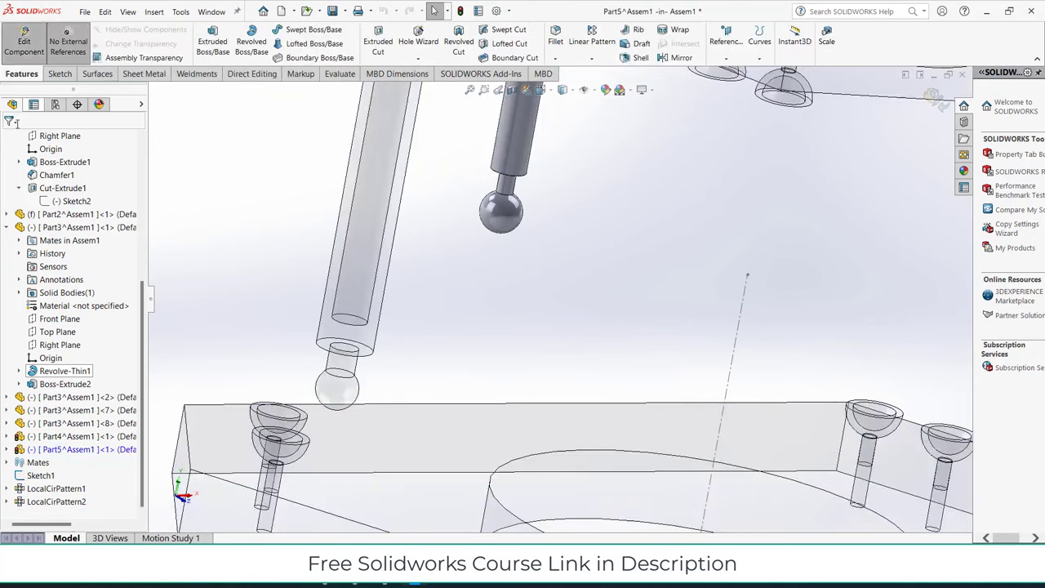
Step: Sketch a point at the ball centre on Part5's Front Plane, then return to Assem1
click(7, 448)
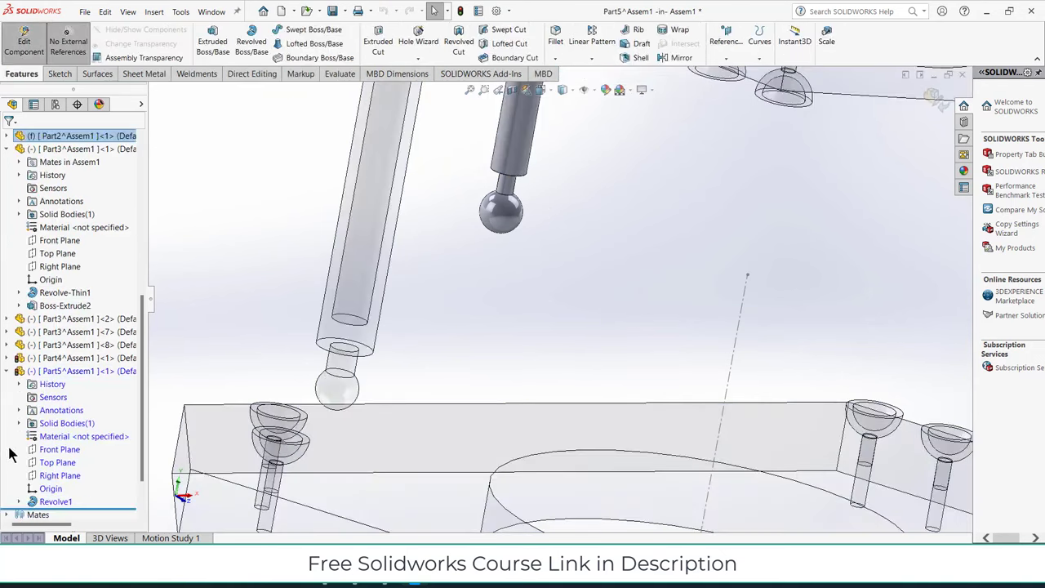
click(62, 448)
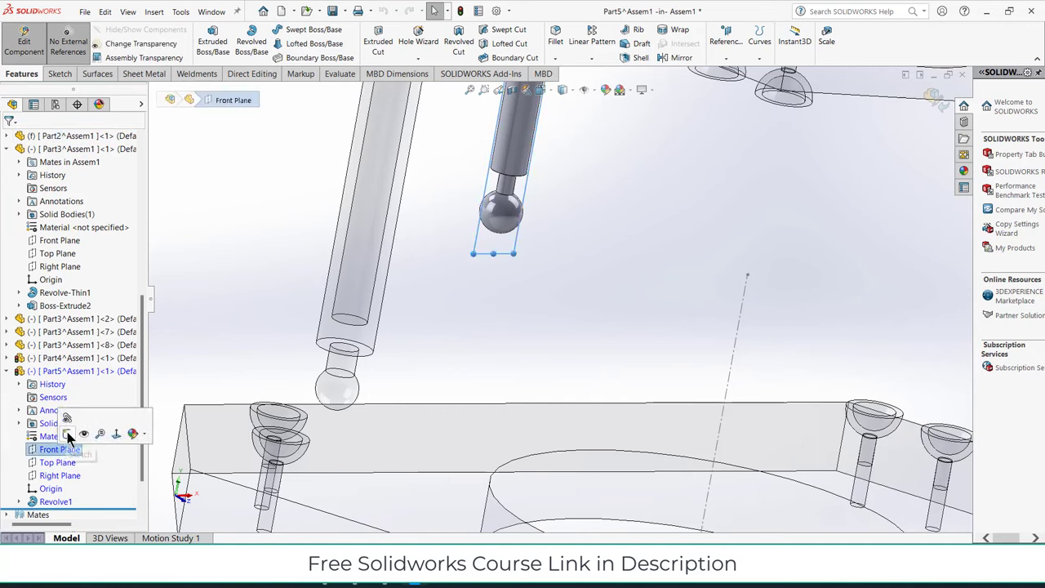
click(68, 434)
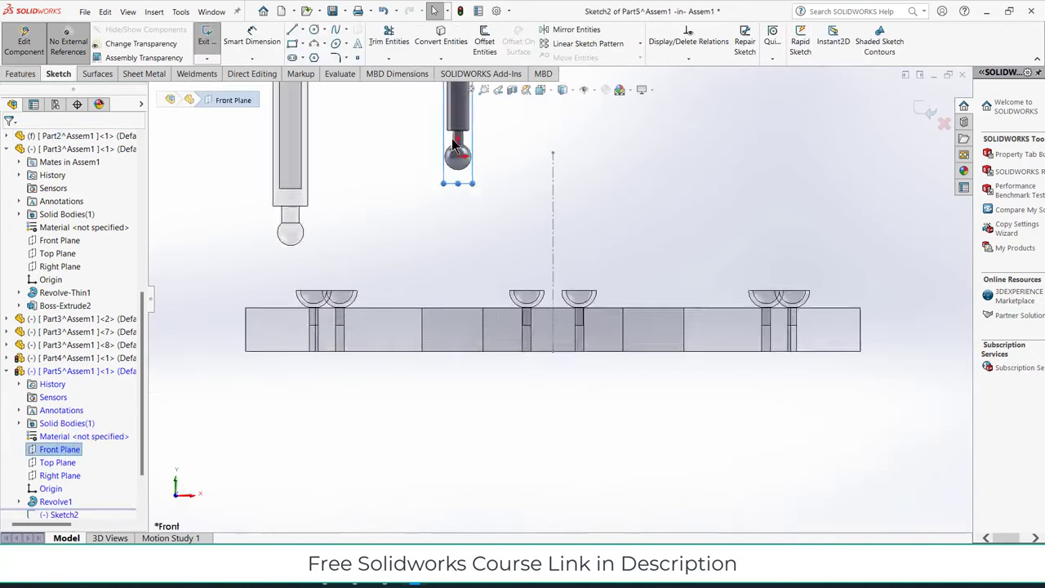
scroll(514, 210, down, 5)
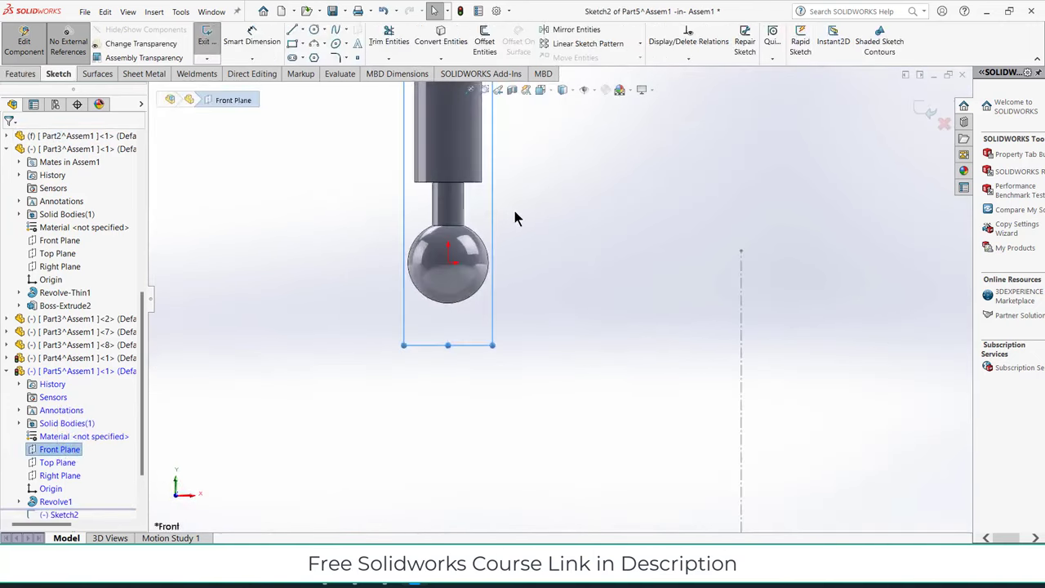
click(357, 58)
click(449, 262)
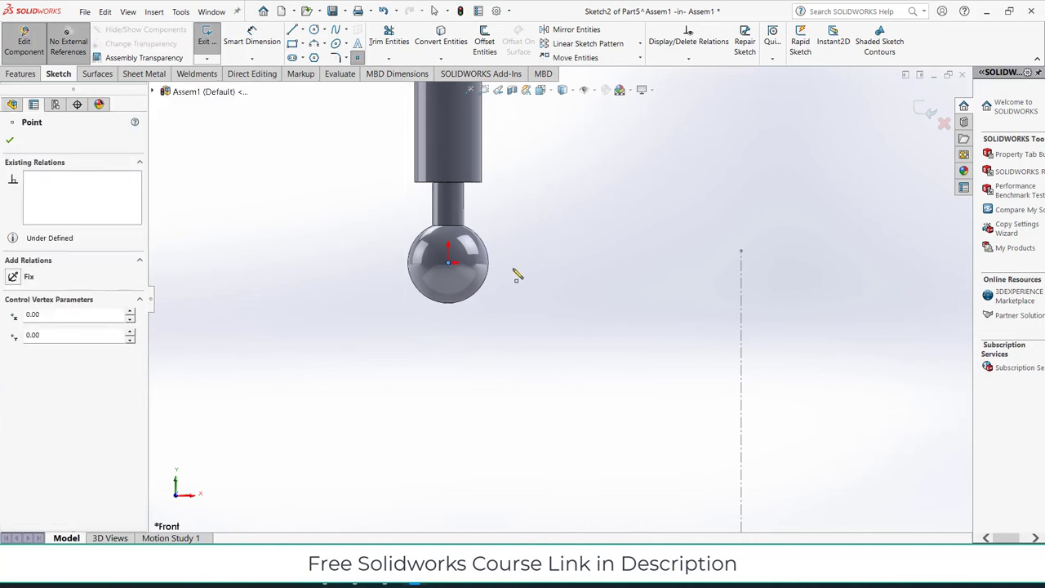
click(10, 144)
scroll(534, 253, up, 2)
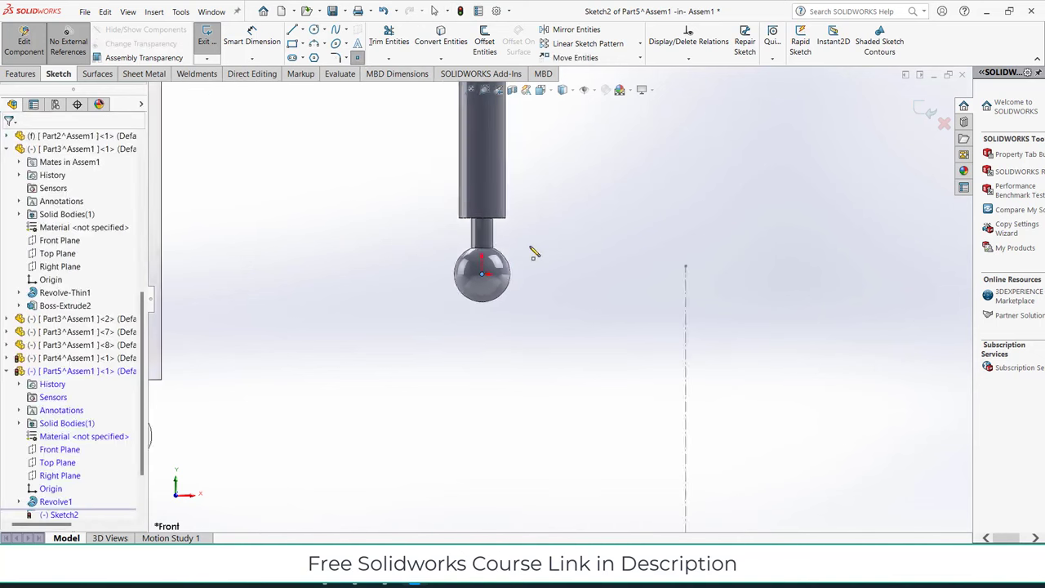
scroll(489, 253, up, 1)
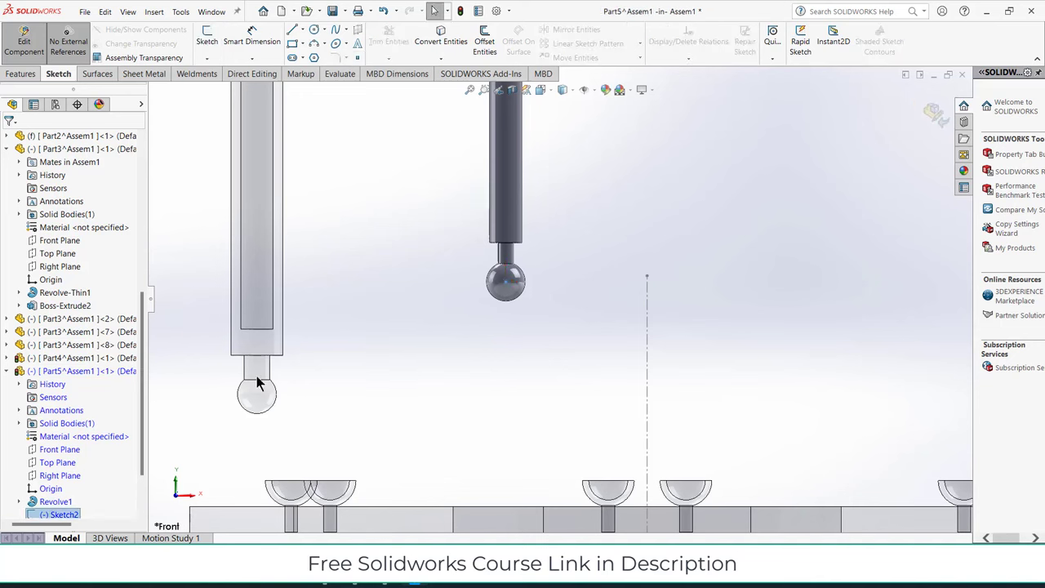
click(933, 114)
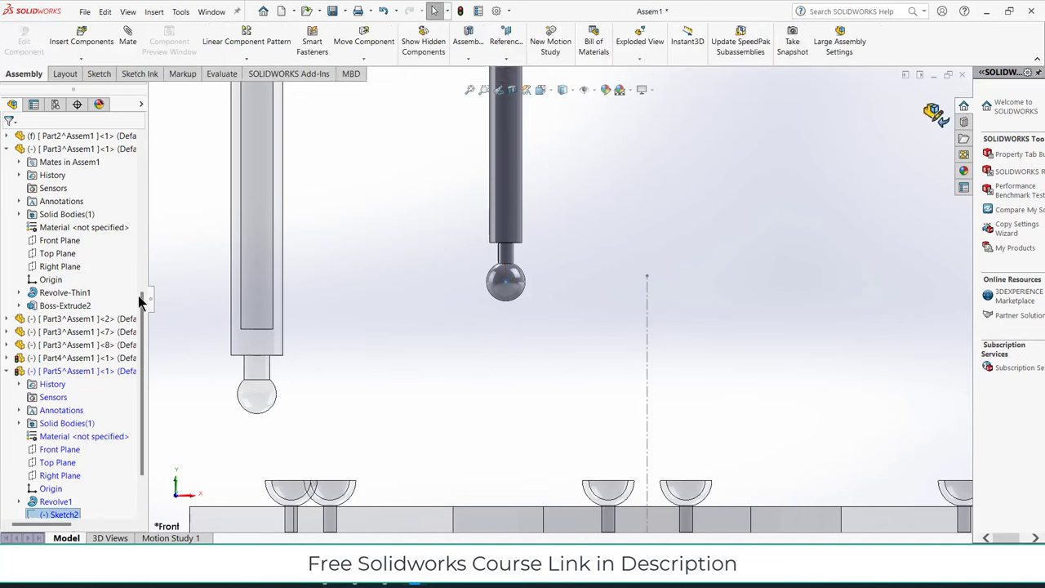
Step: Edit the other rod Part4 and expand its features, backing out of a failed sketch
click(254, 308)
click(24, 41)
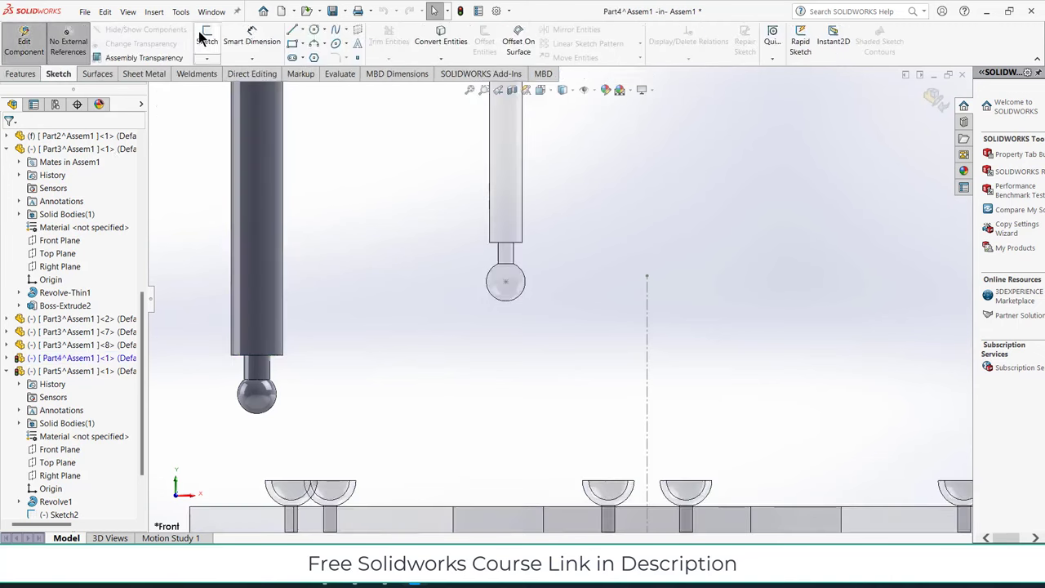
scroll(25, 482, down, 2)
scroll(37, 441, down, 1)
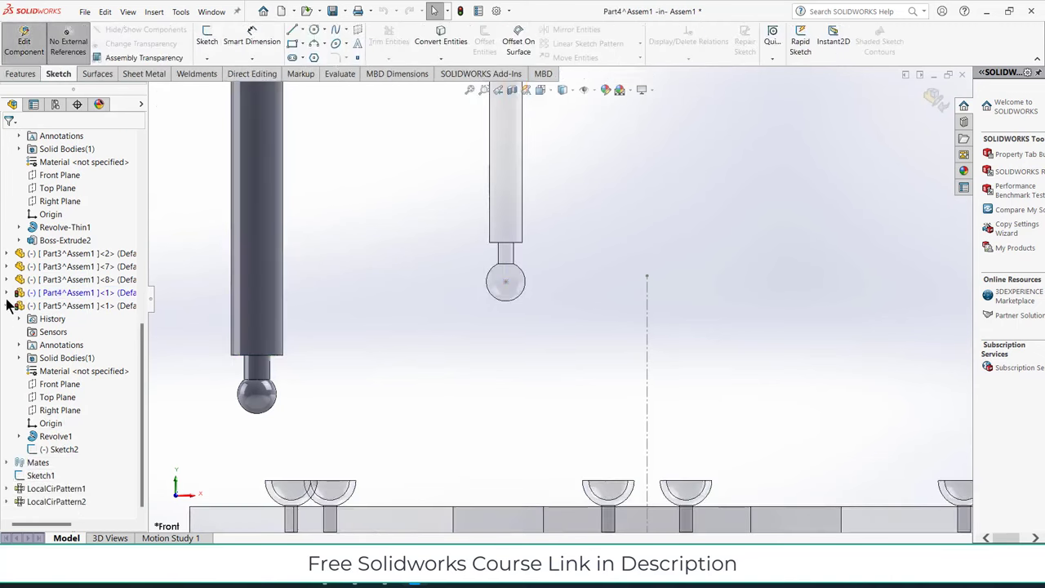
click(7, 292)
click(57, 372)
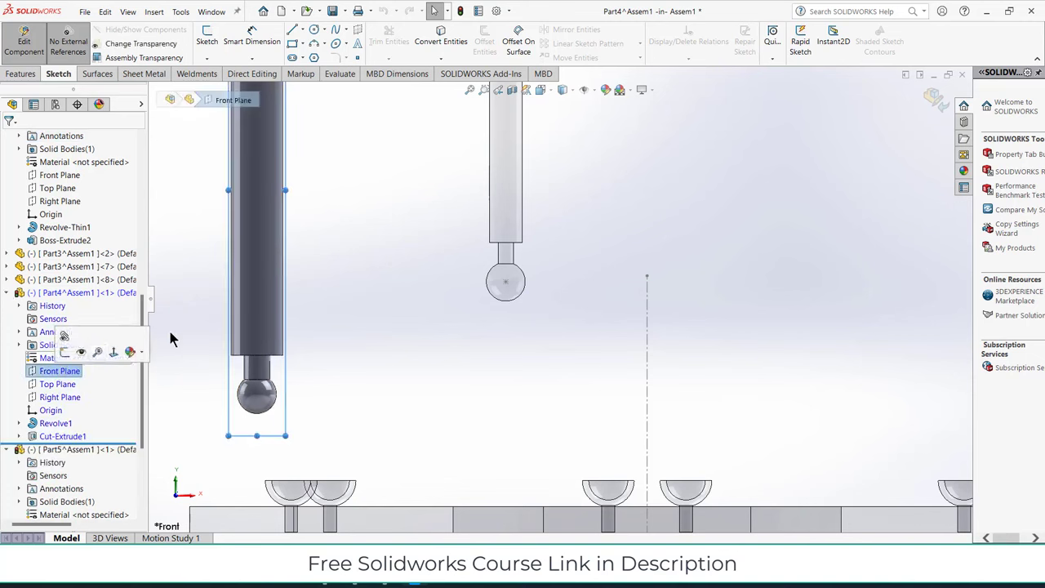
click(78, 358)
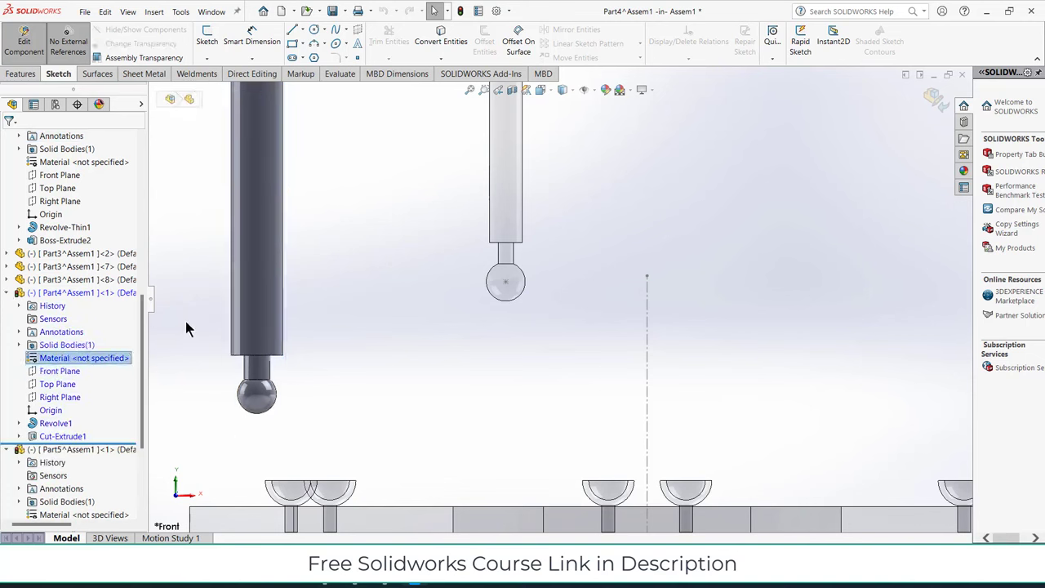
click(208, 37)
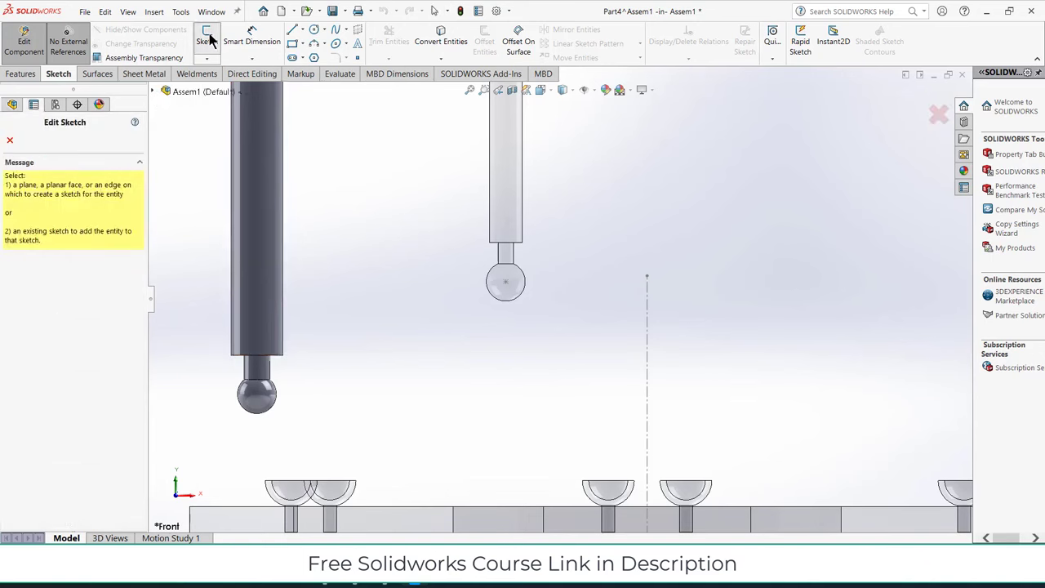
click(10, 140)
key(f)
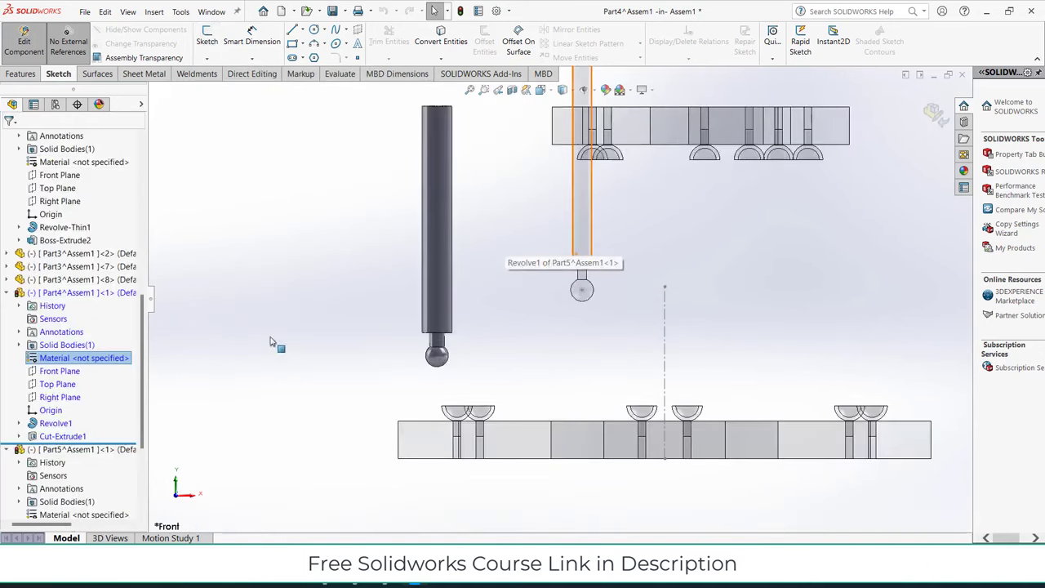
Step: Add Sketch3 on Part4's Front Plane with a point at the ball-tip centre, then return to Assem1
click(58, 371)
click(90, 343)
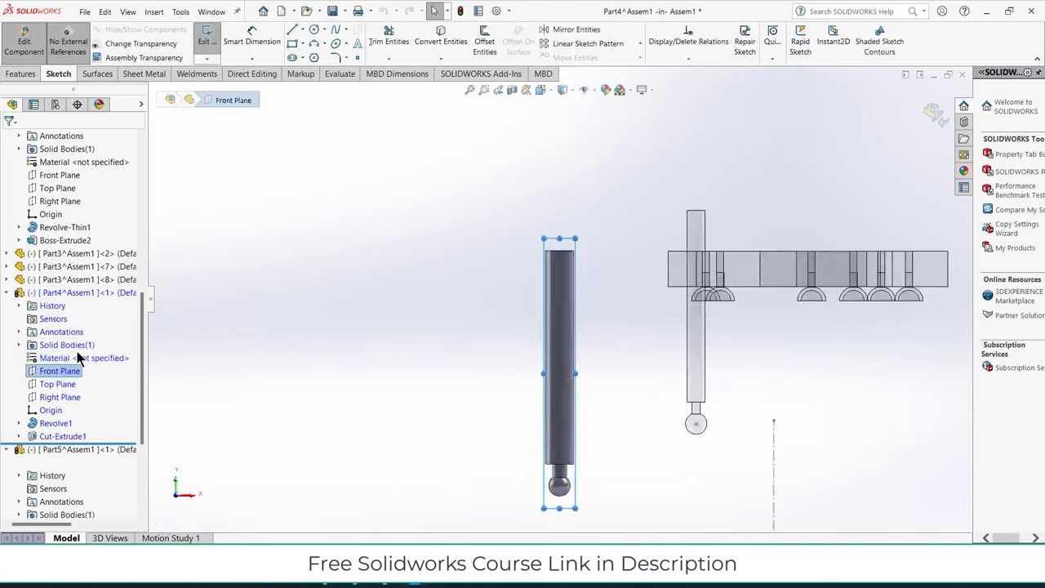
click(357, 57)
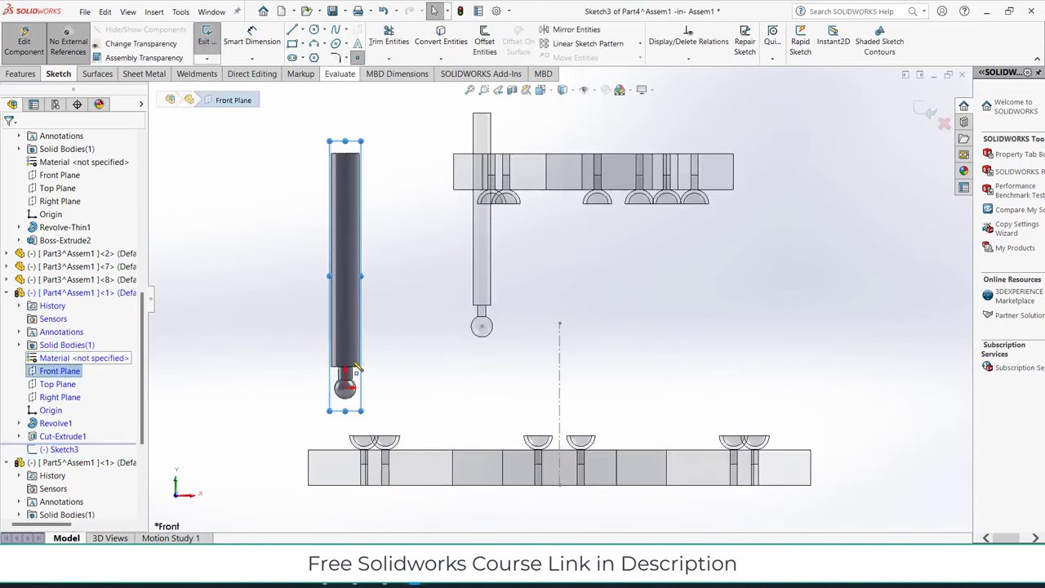
click(346, 389)
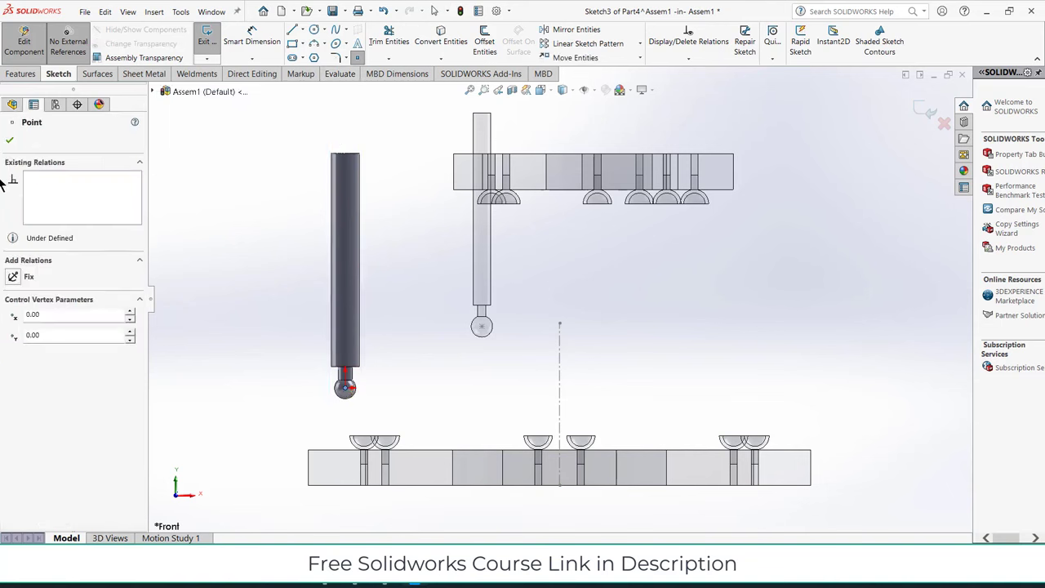
click(9, 142)
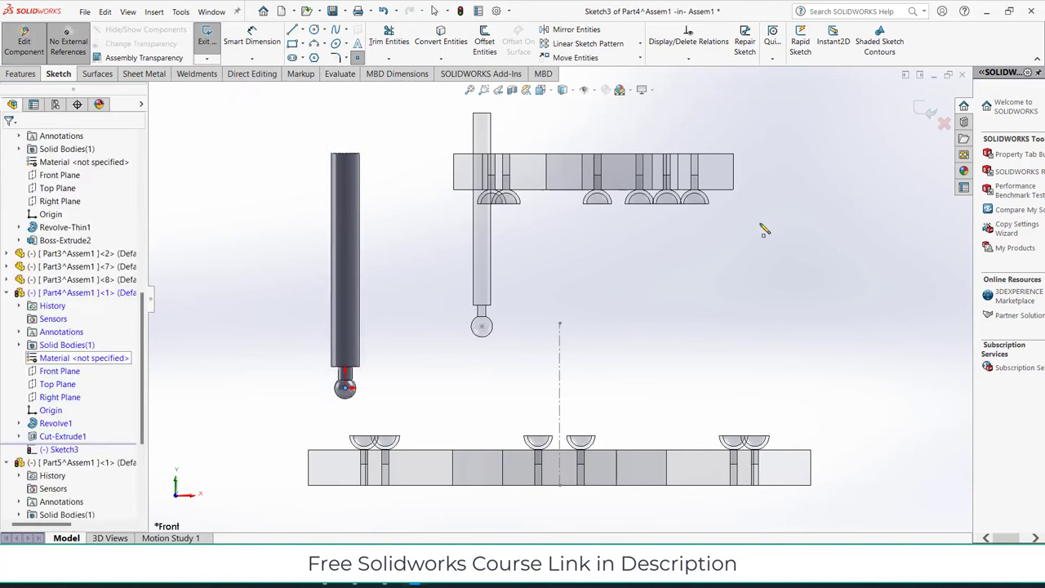
click(207, 37)
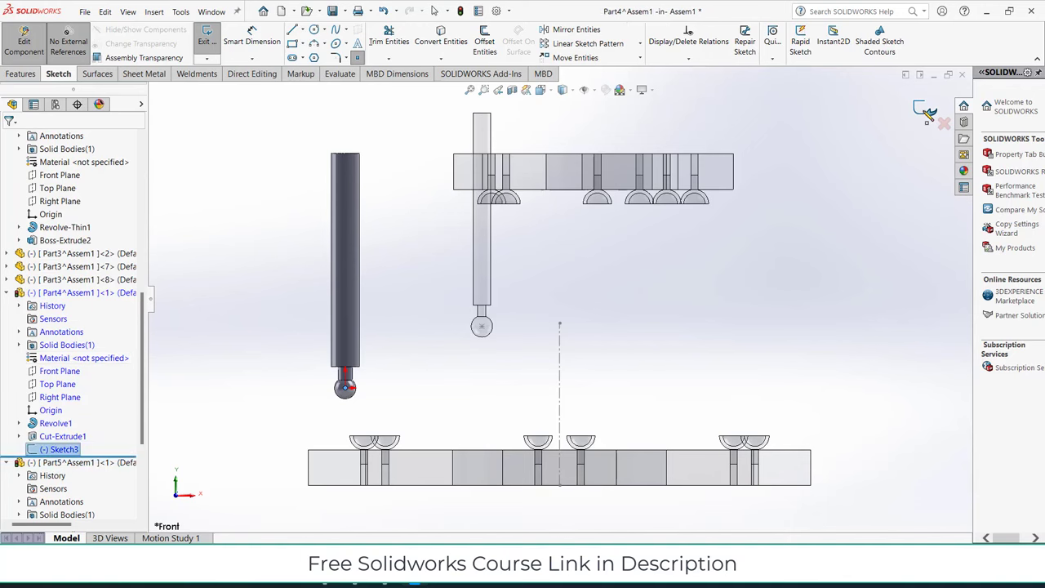
click(934, 114)
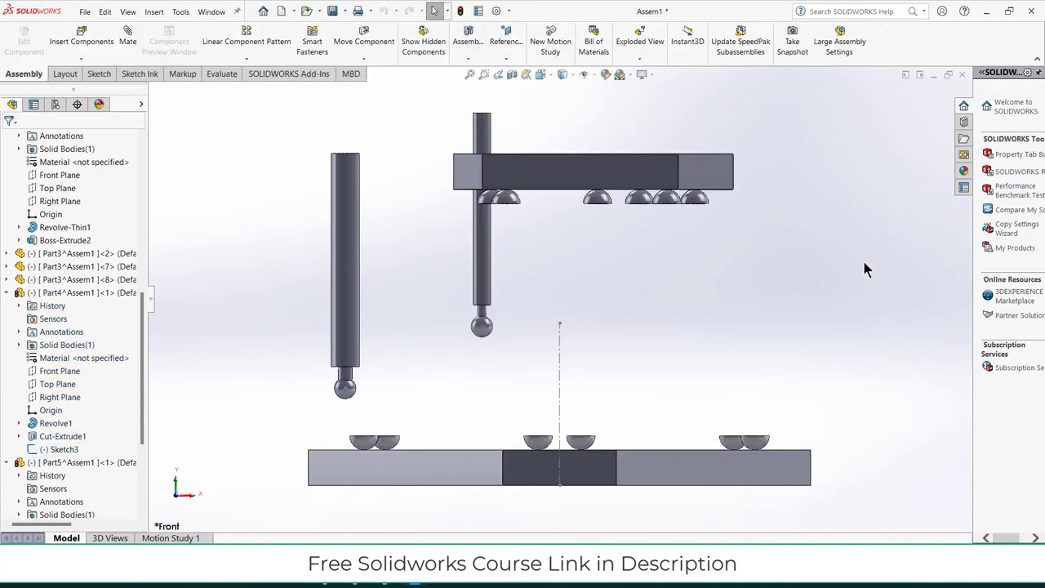
Step: Orbit down to the base plate and select its front cup
middle_drag(532, 460, 563, 454)
scroll(569, 451, up, 3)
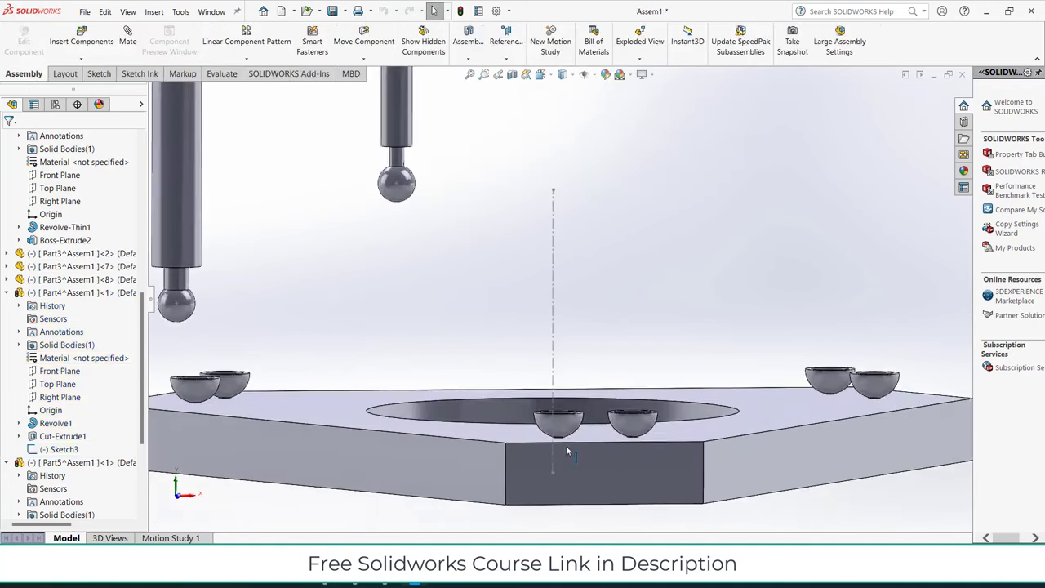
click(574, 427)
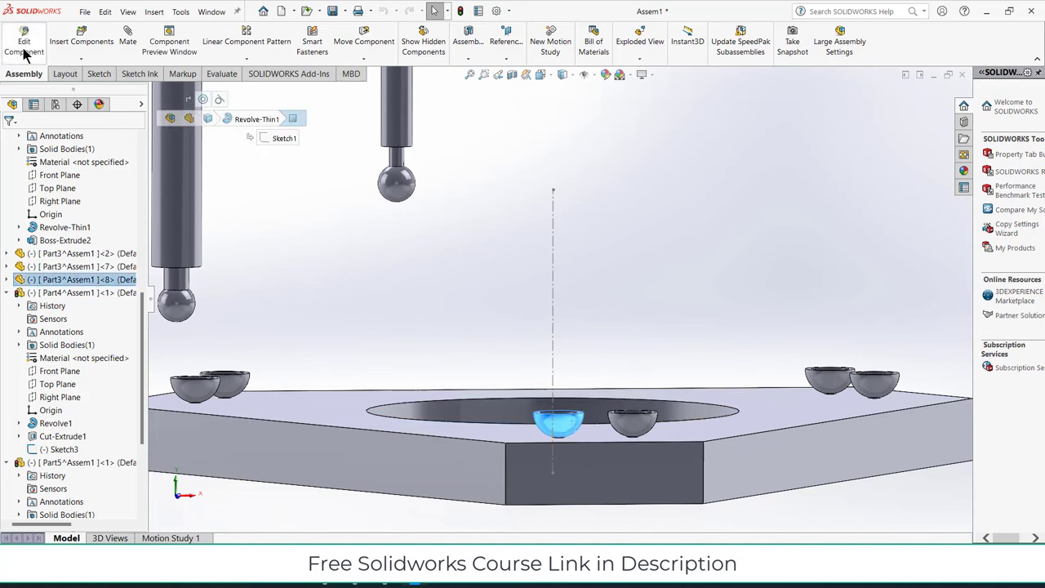
Step: Edit the Part3 cup and start a sketch on its Front Plane
click(25, 51)
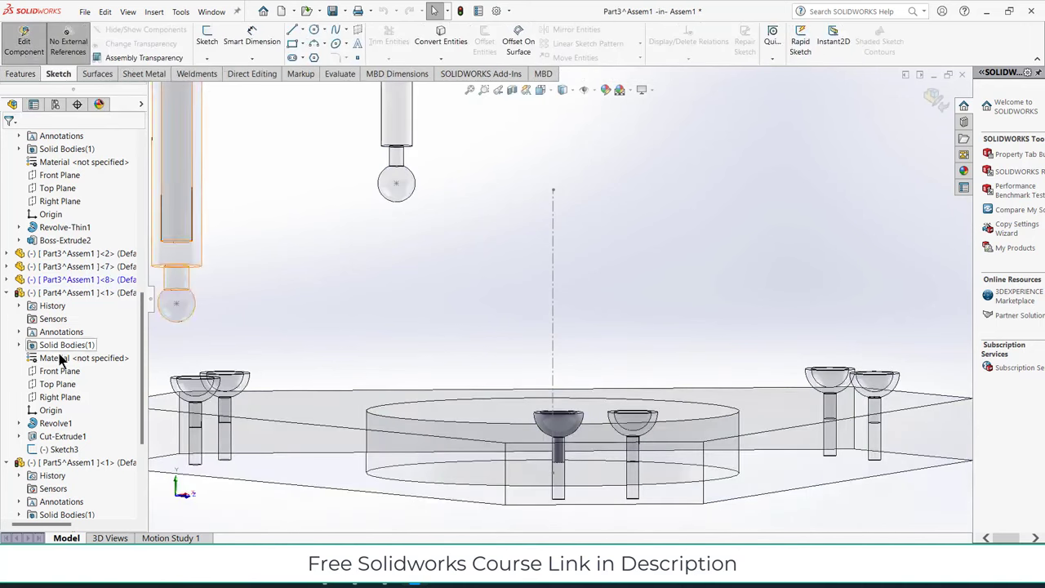
click(8, 294)
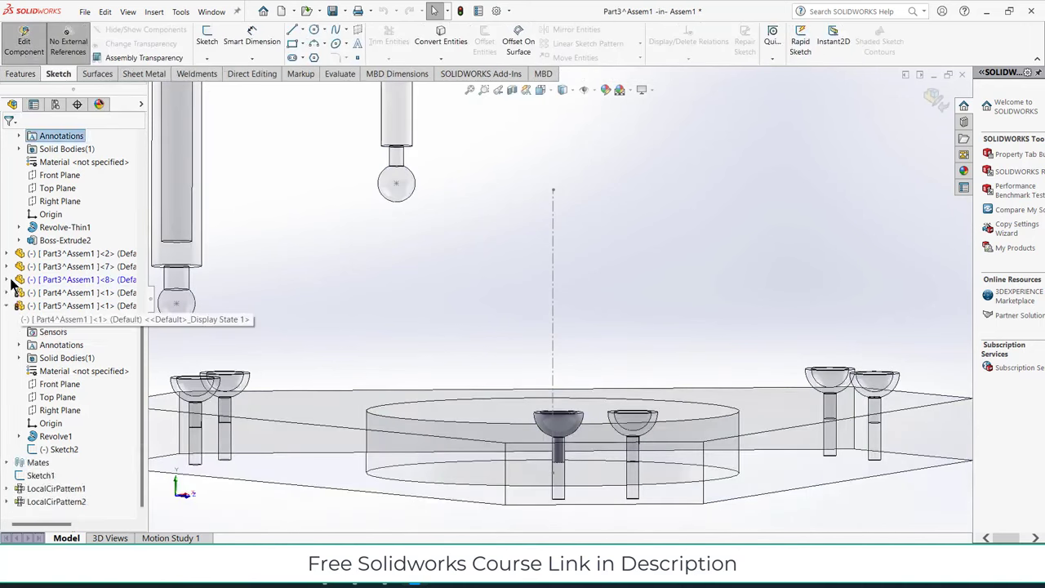
click(10, 279)
click(54, 375)
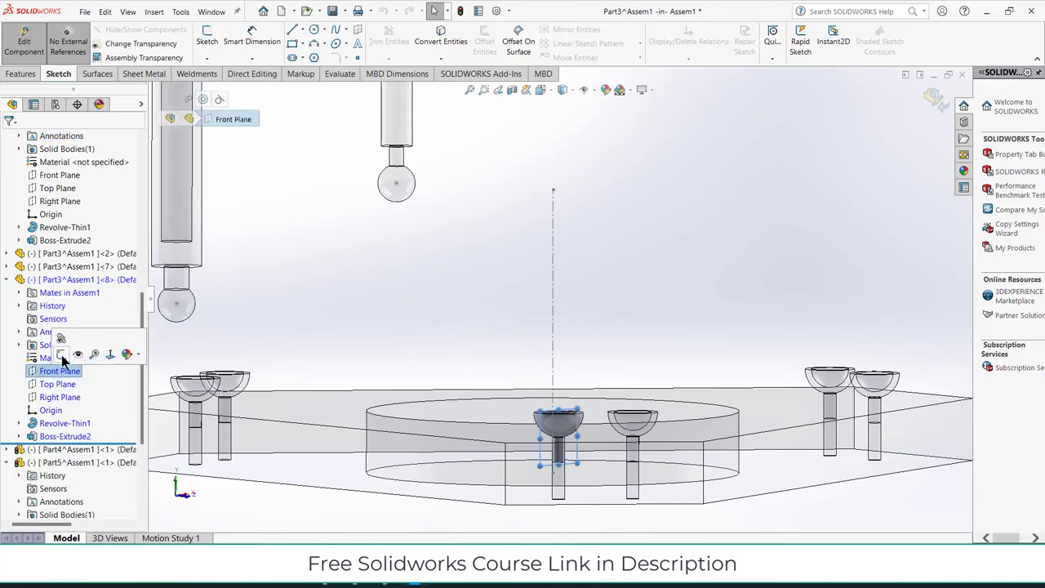
click(61, 355)
Step: Place a point at the cup rim's centre and exit the sketch
scroll(490, 436, down, 2)
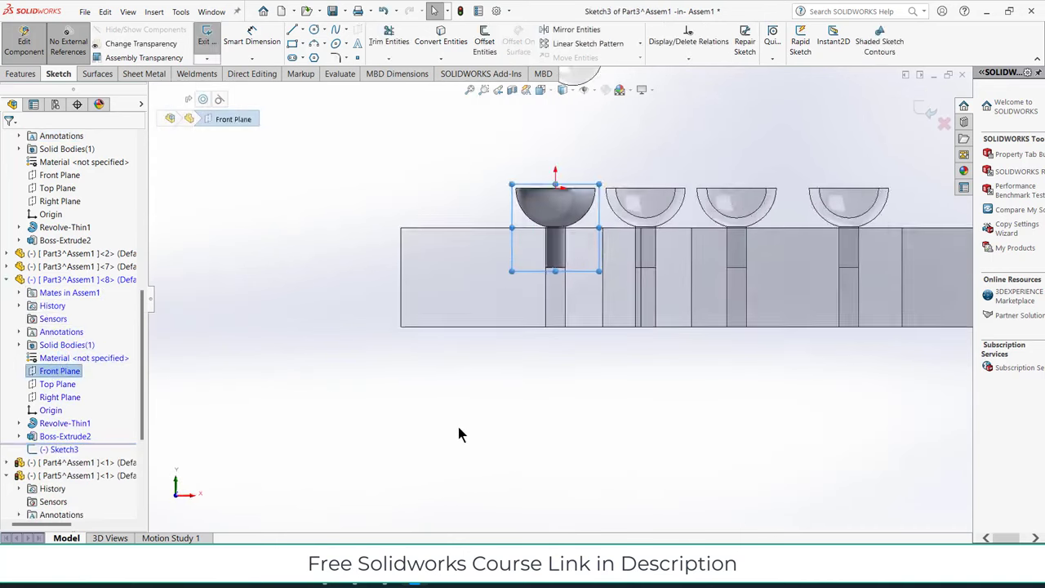
scroll(460, 431, down, 1)
scroll(572, 205, down, 1)
scroll(598, 130, down, 1)
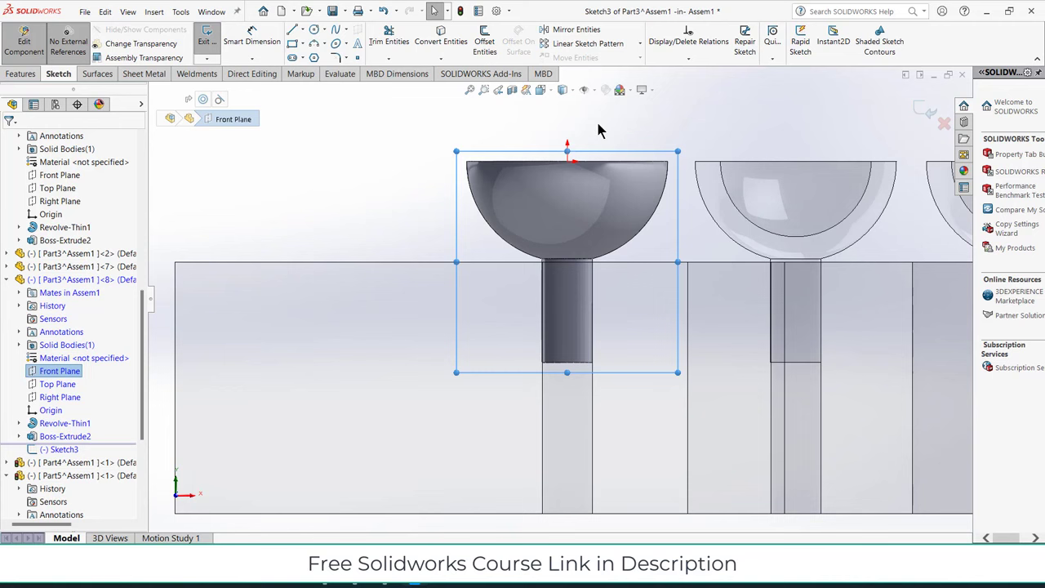
click(357, 57)
click(569, 162)
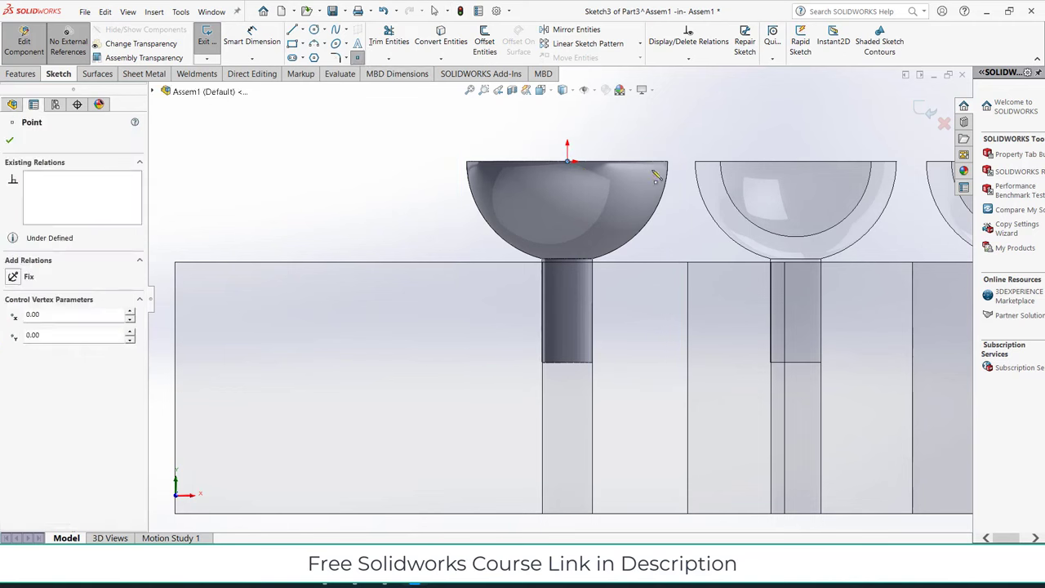
key(Escape)
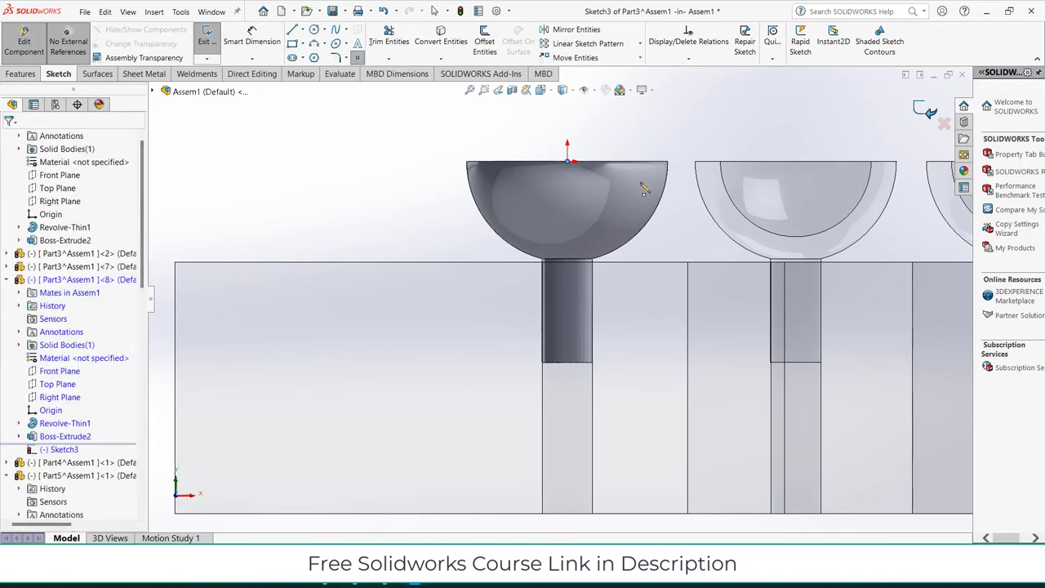
key(ctrl+b)
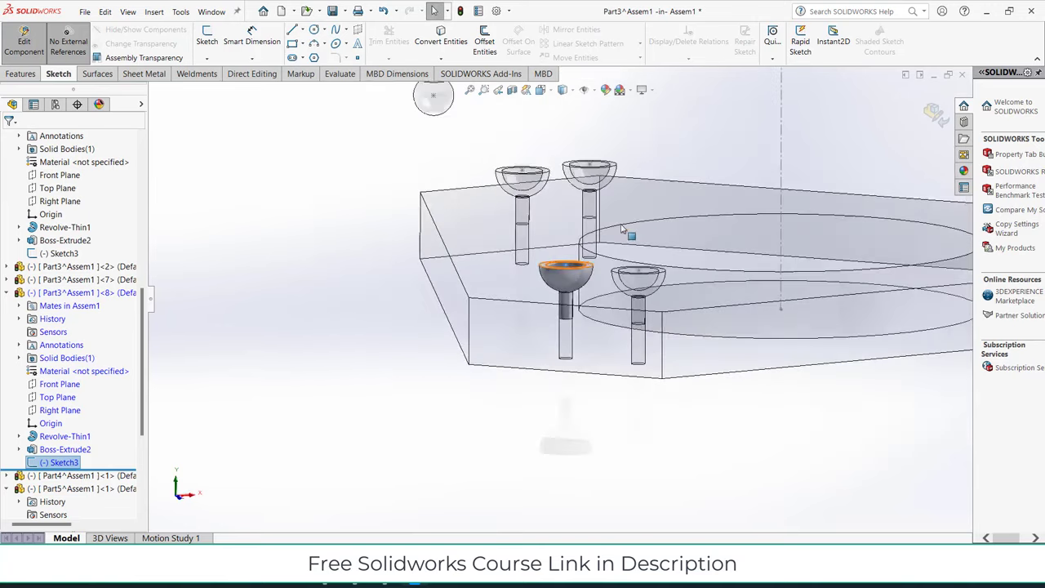
Step: Mate the Part3 cup's rim-centre point Coincident to the Part4 rod's ball-centre point
click(932, 114)
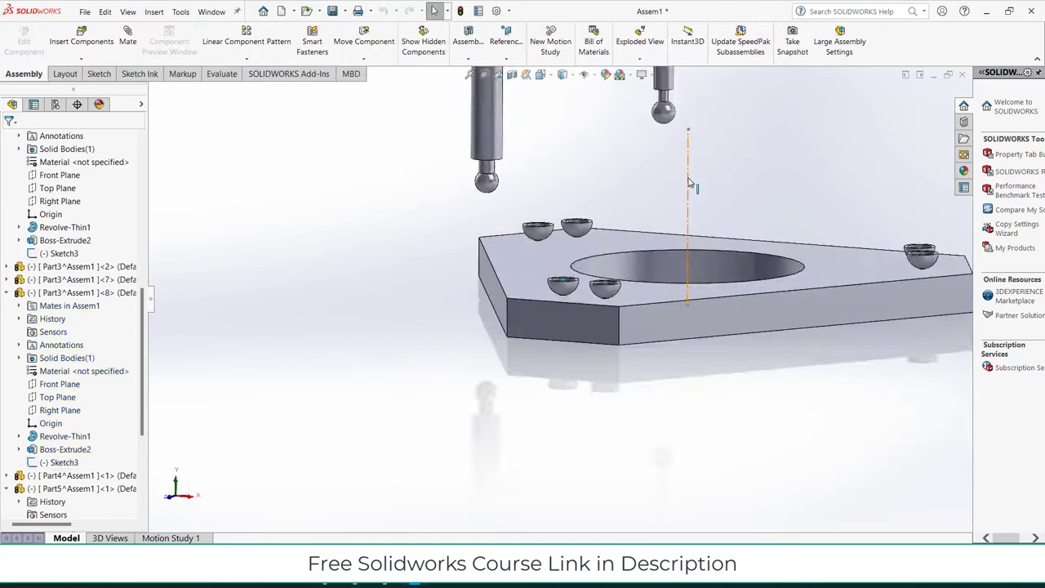
scroll(560, 266, down, 2)
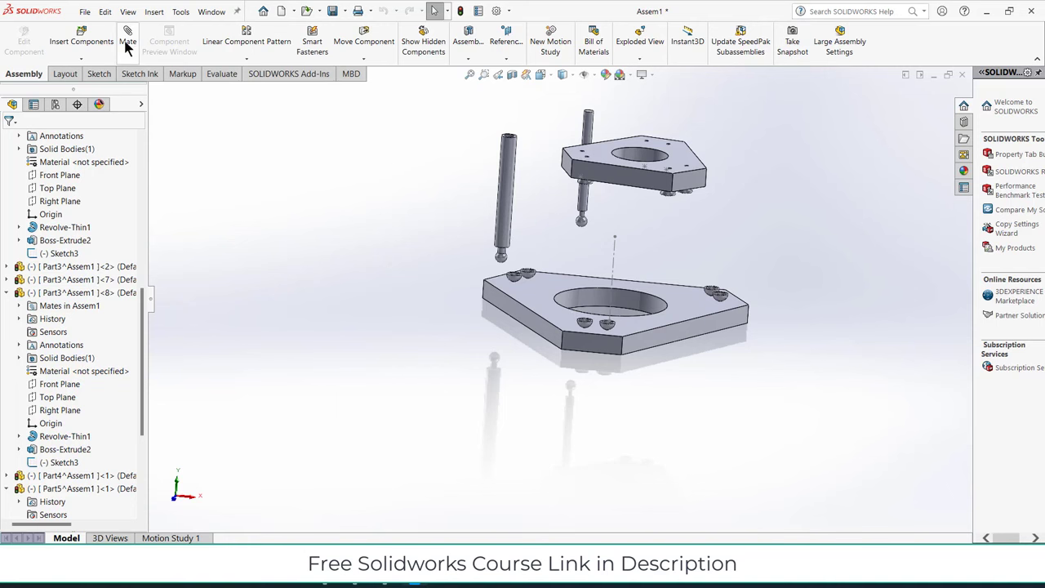
key(m)
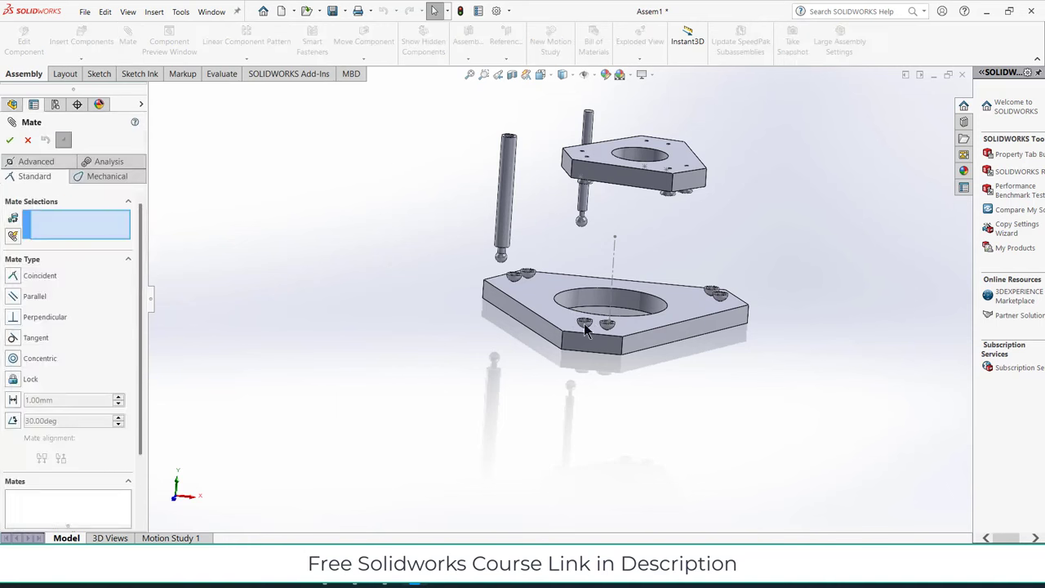
scroll(581, 323, down, 3)
scroll(581, 318, down, 3)
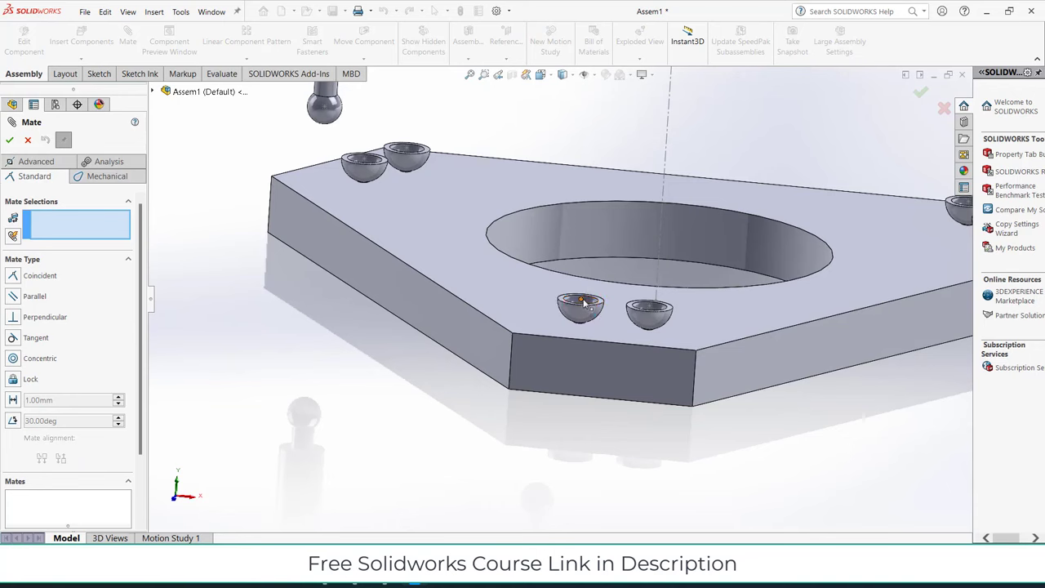
click(582, 301)
scroll(472, 274, up, 5)
scroll(449, 196, down, 3)
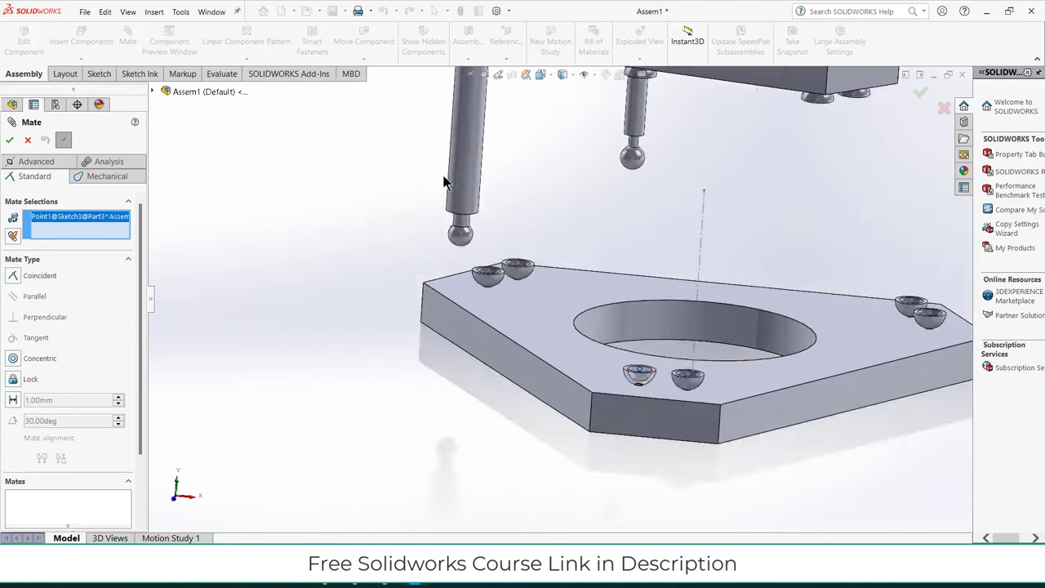
scroll(445, 181, down, 2)
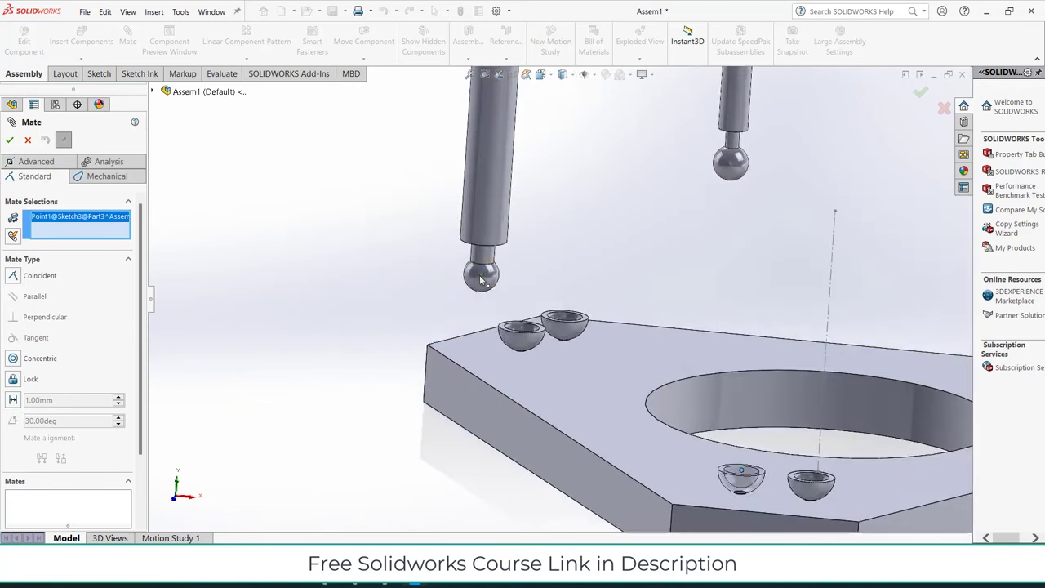
click(481, 278)
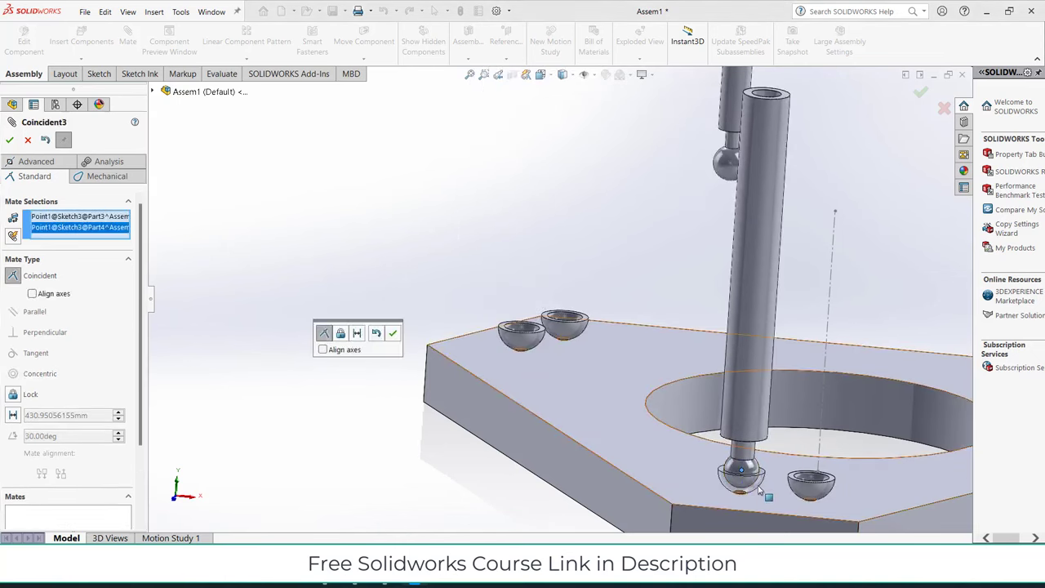
scroll(684, 285, up, 2)
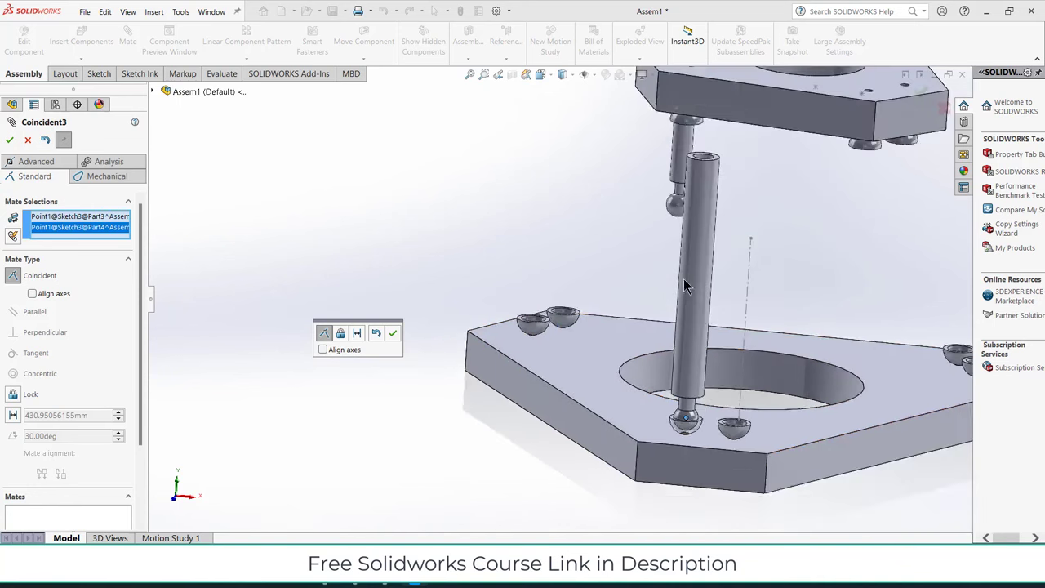
click(392, 333)
middle_drag(628, 270, 674, 286)
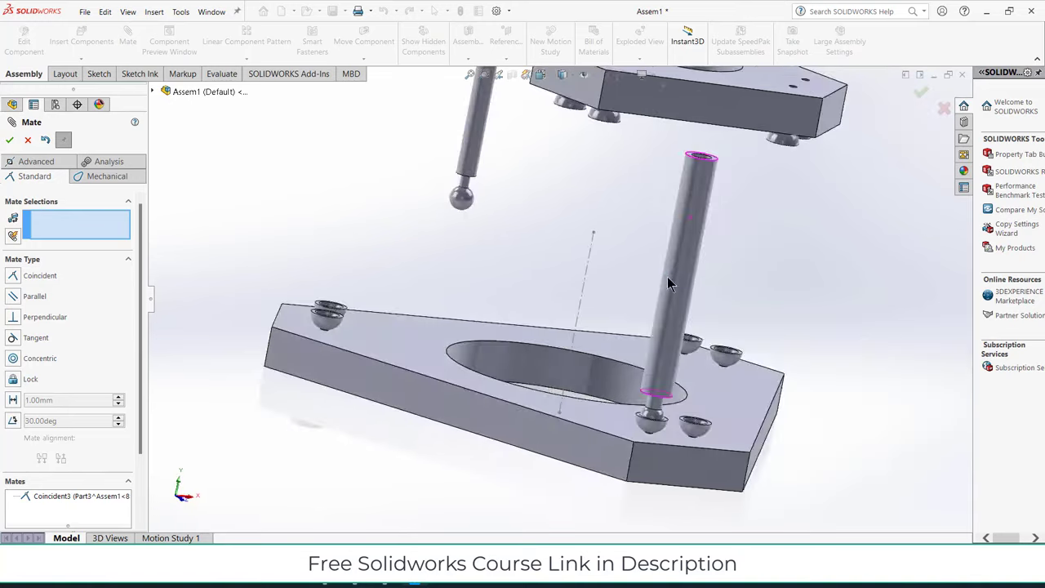
scroll(653, 262, up, 3)
scroll(546, 239, down, 3)
scroll(476, 252, down, 2)
scroll(478, 252, up, 3)
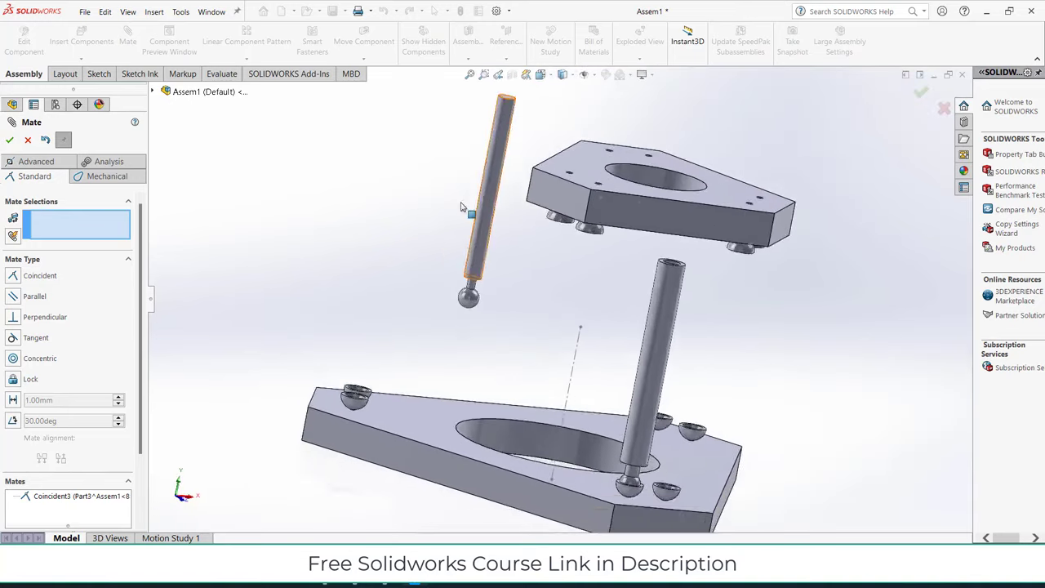
scroll(478, 252, up, 1)
Step: Rotate the loose Part5 rod upright with its ball on top
key(Escape)
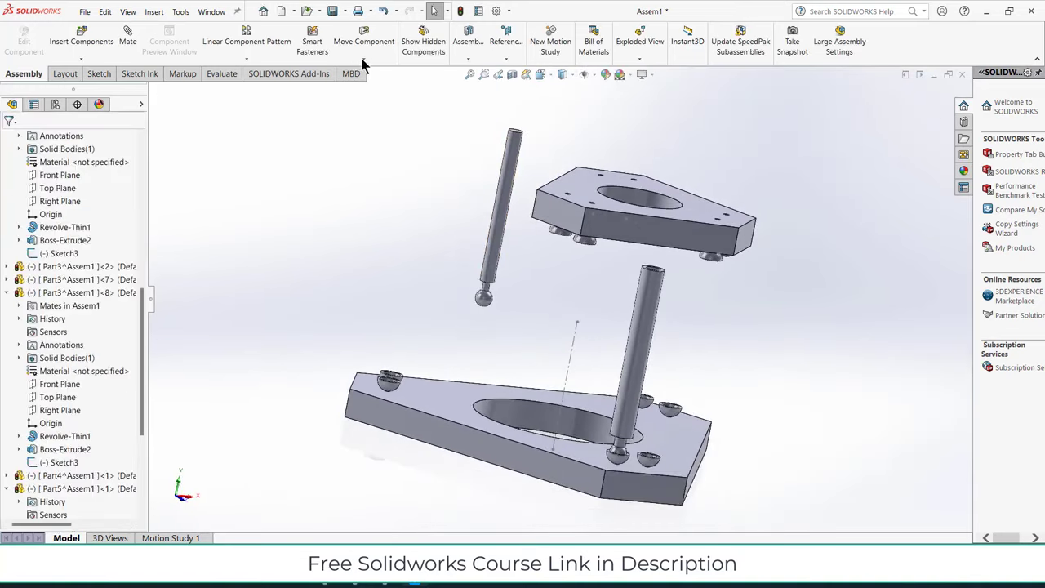
click(364, 58)
click(384, 86)
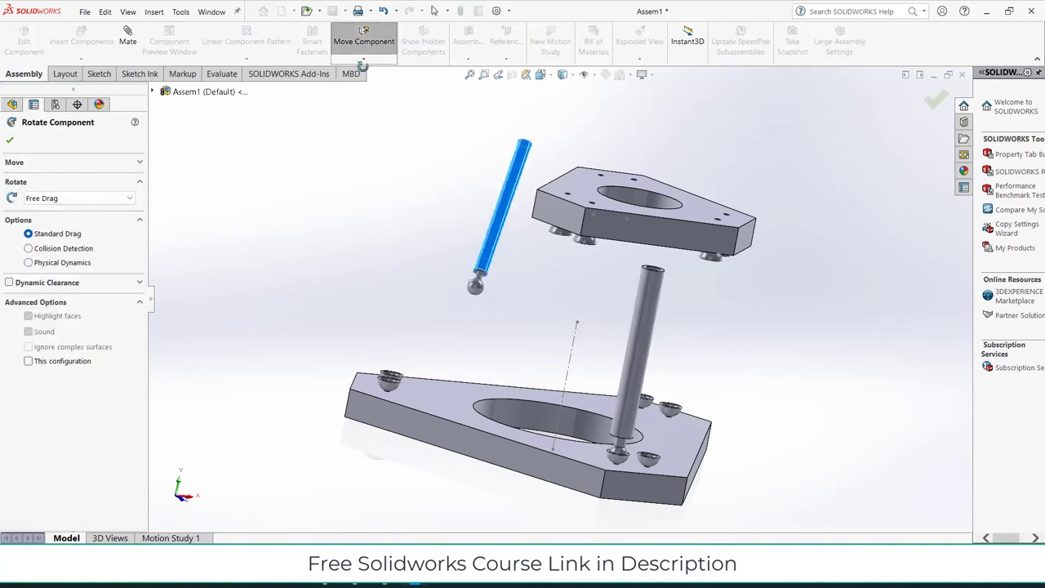
drag(500, 208, 479, 143)
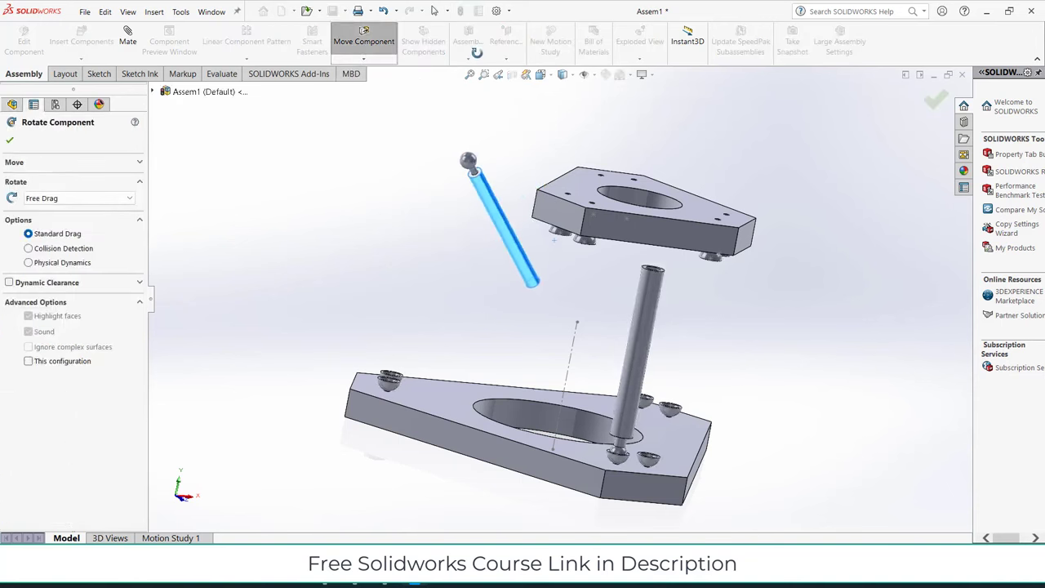
drag(552, 219, 499, 48)
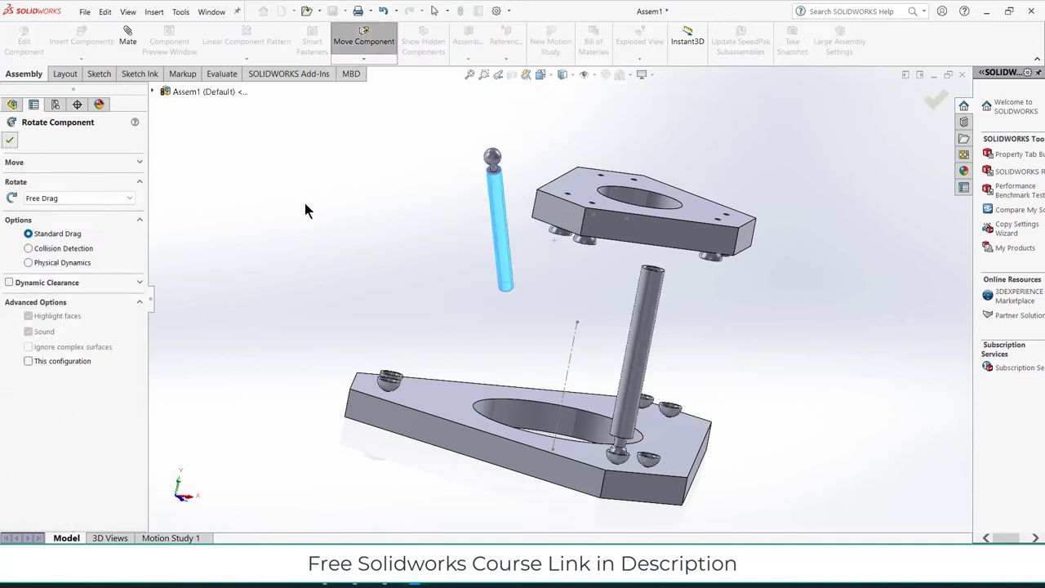
key(Escape)
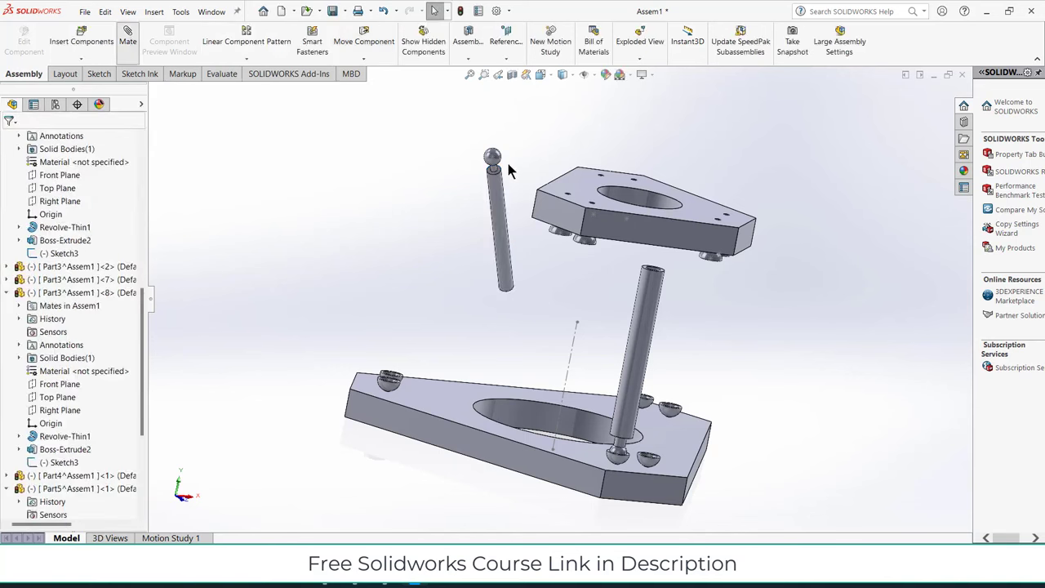
Step: Mate the rod's ball point Coincident to a top-plate socket
scroll(502, 164, down, 3)
scroll(502, 163, down, 3)
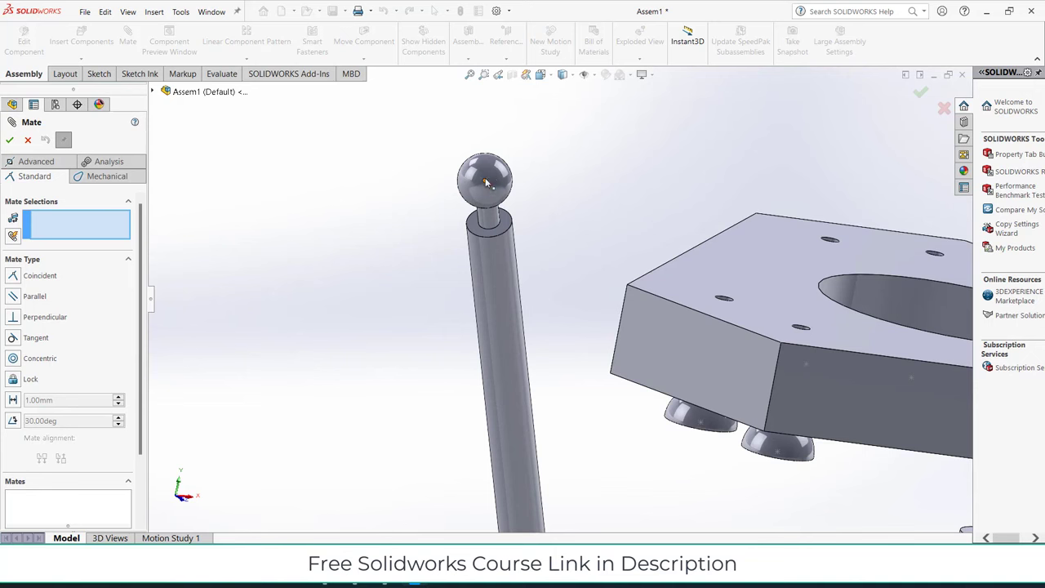
scroll(740, 443, up, 2)
click(712, 406)
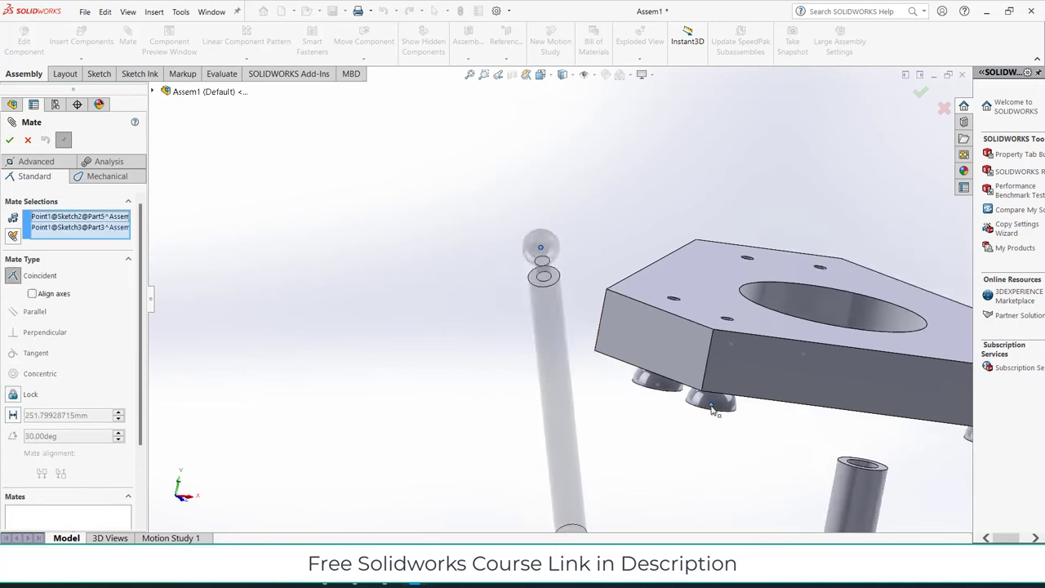
click(813, 430)
Step: Make the Part5 rod Concentric with the Part4 tube and drag the top plate to test
scroll(785, 458, up, 2)
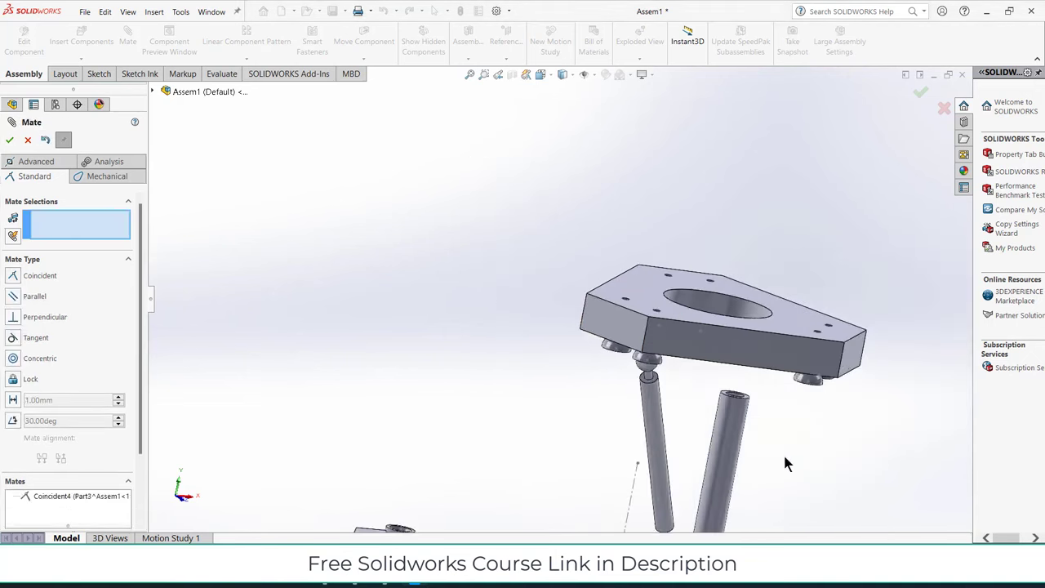
click(658, 439)
scroll(722, 392, down, 3)
scroll(722, 392, down, 2)
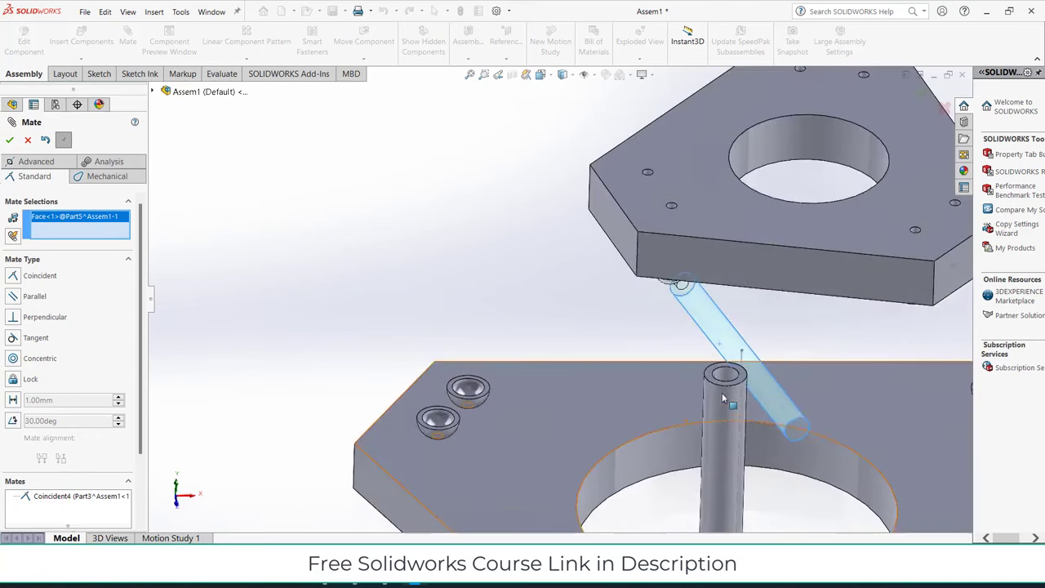
click(725, 381)
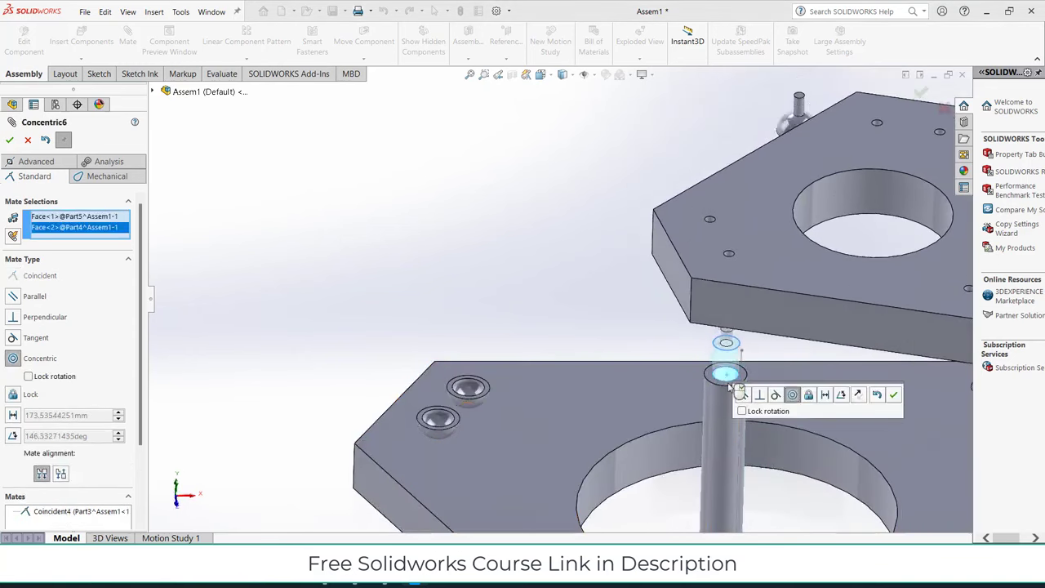
click(896, 395)
scroll(857, 375, up, 2)
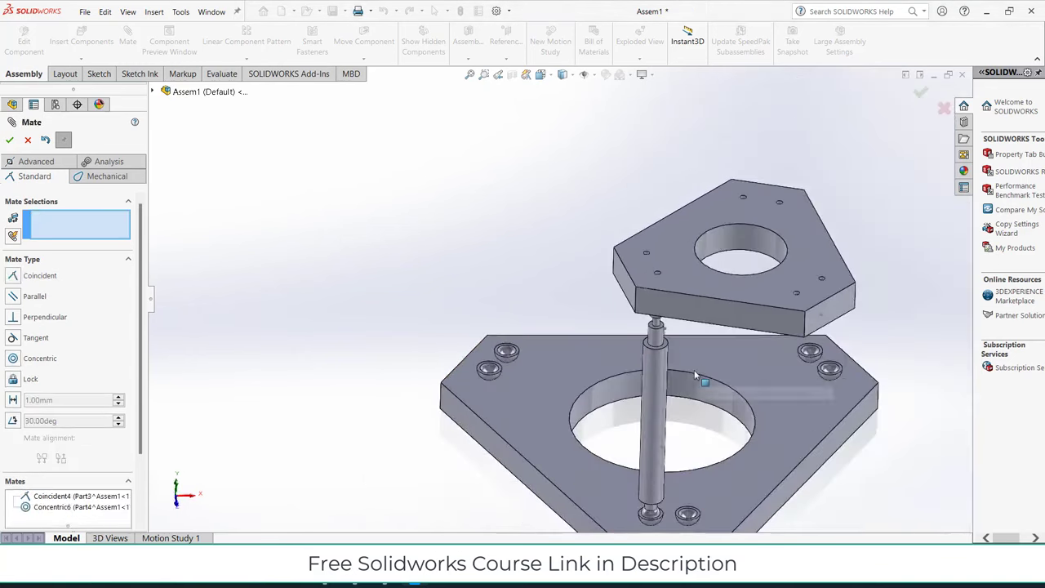
scroll(702, 388, up, 2)
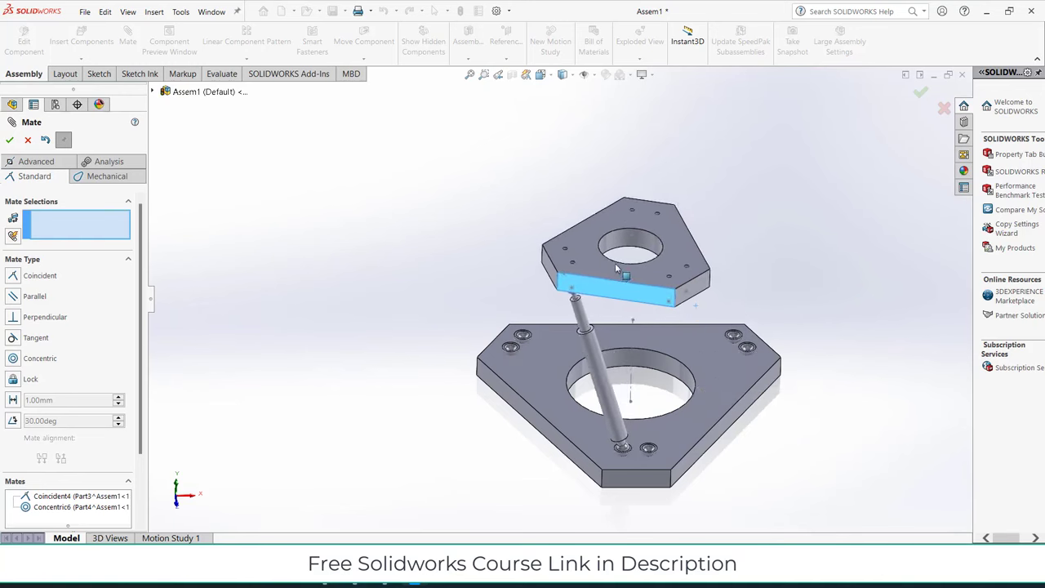
drag(677, 292, 653, 310)
mouse_move(653, 311)
middle_down()
mouse_move(669, 331)
mouse_move(677, 296)
mouse_move(672, 384)
mouse_move(689, 322)
middle_up()
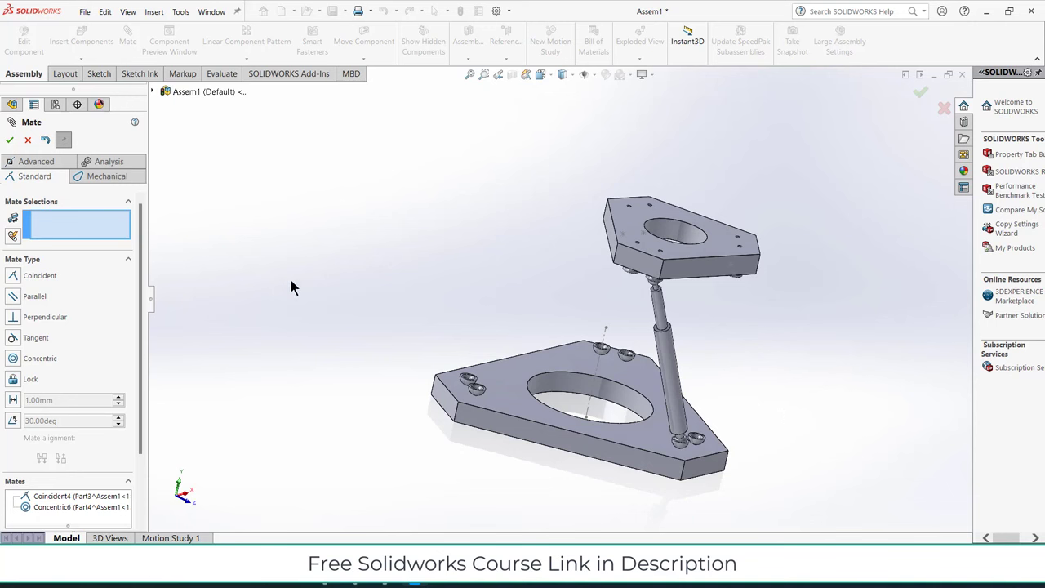
key(Escape)
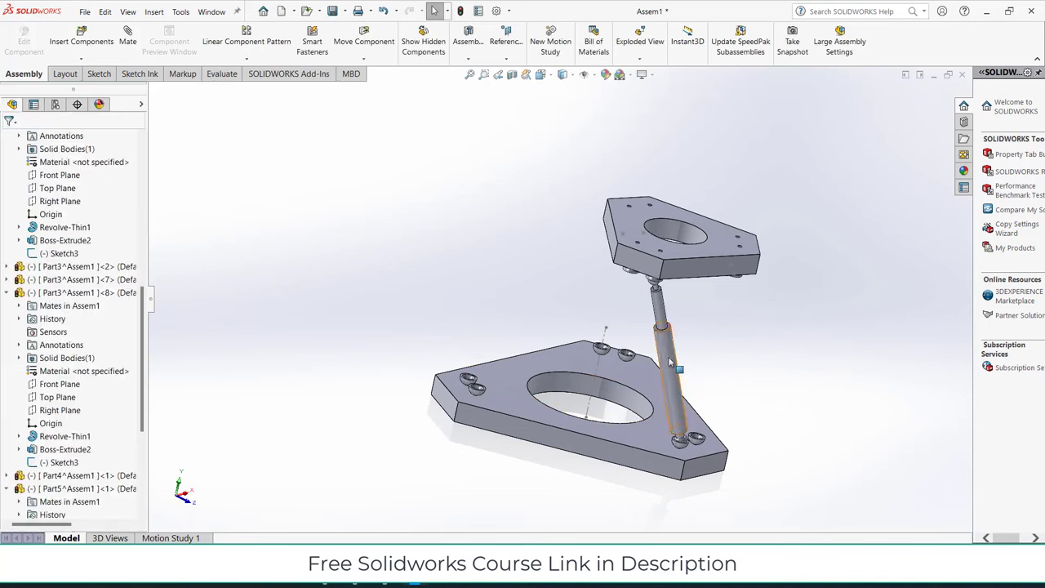
Step: Place copies of the tube and ball-tipped rod (Part5 <2>–<6>) around the assembly
ctrl+drag(686, 357, 809, 345)
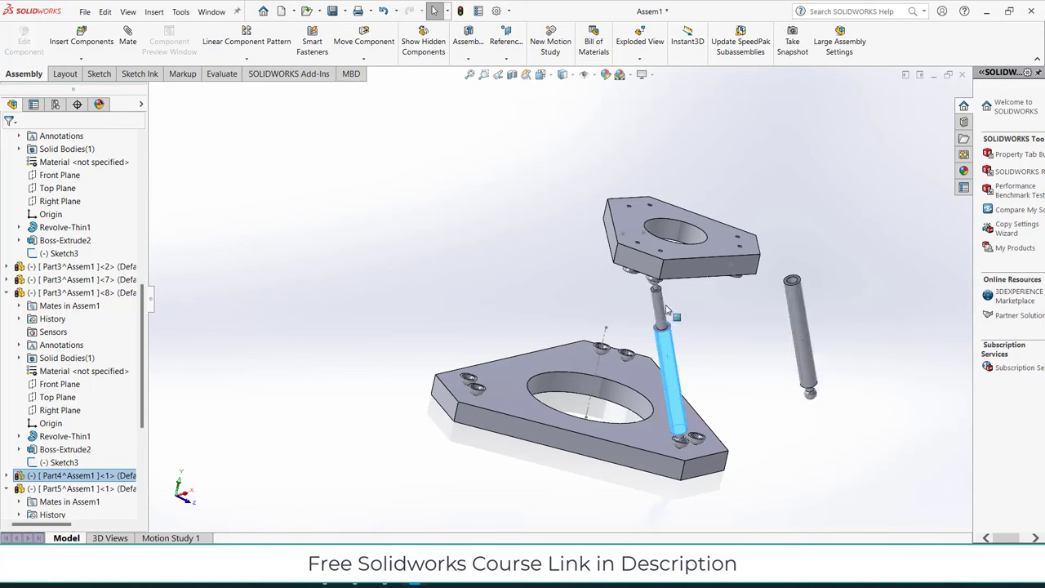
ctrl+drag(549, 250, 498, 237)
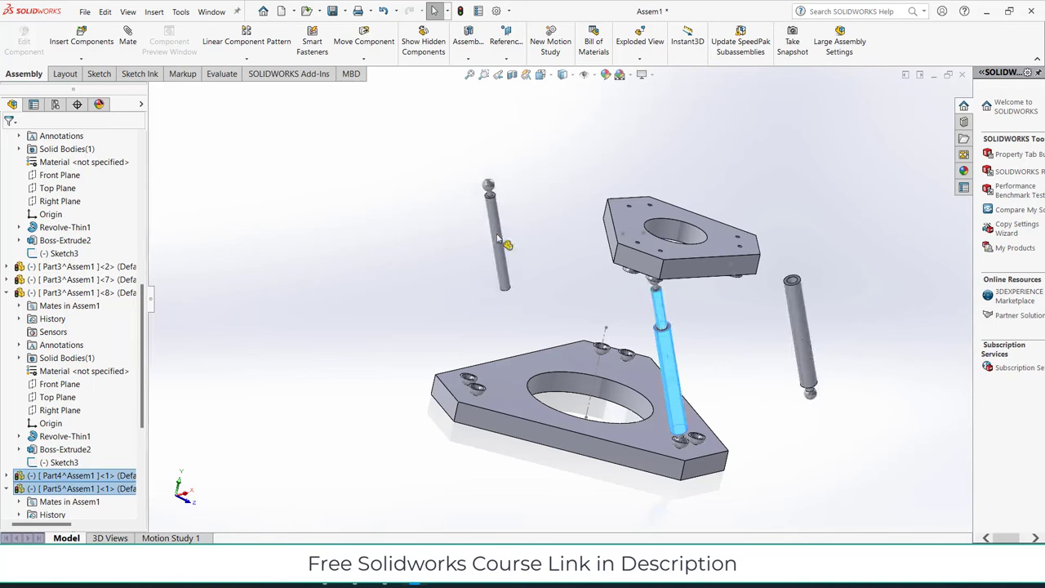
click(549, 270)
mouse_move(549, 270)
middle_down()
mouse_move(619, 264)
mouse_move(554, 270)
middle_up()
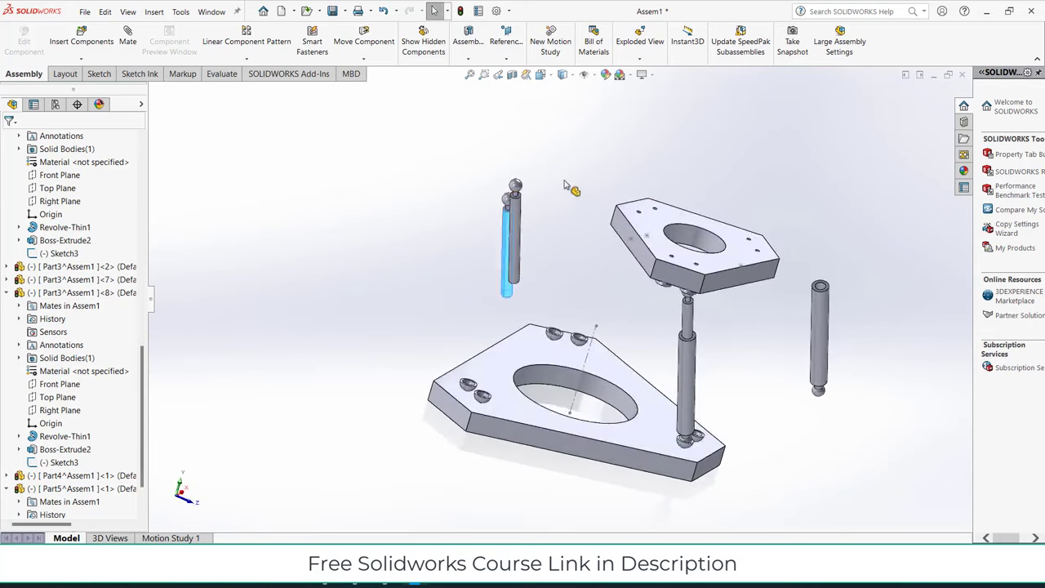
mouse_move(512, 239)
ctrl+mouse_down()
mouse_move(569, 180)
mouse_move(621, 178)
ctrl+mouse_up()
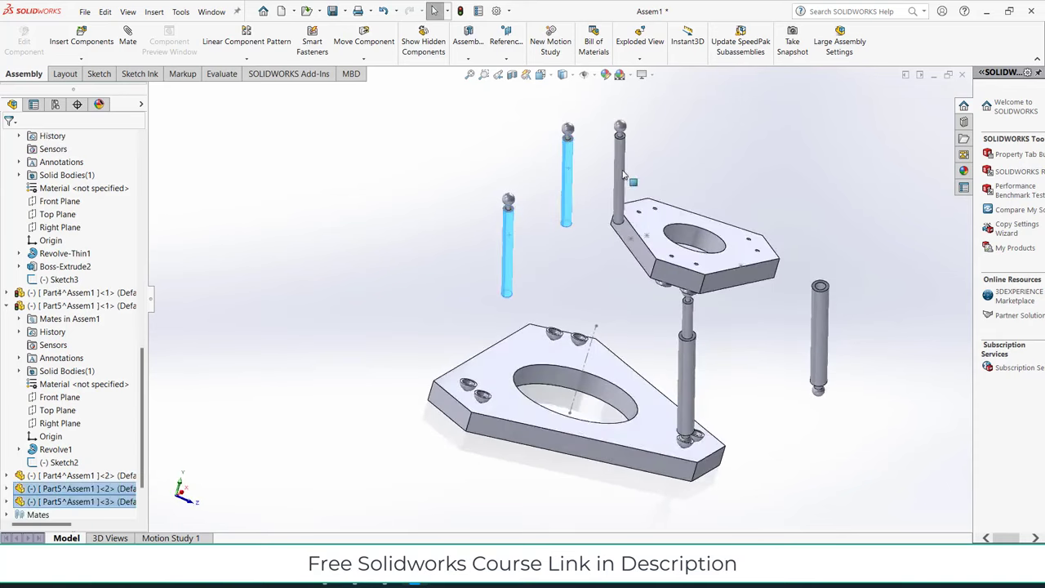
ctrl+drag(697, 196, 794, 216)
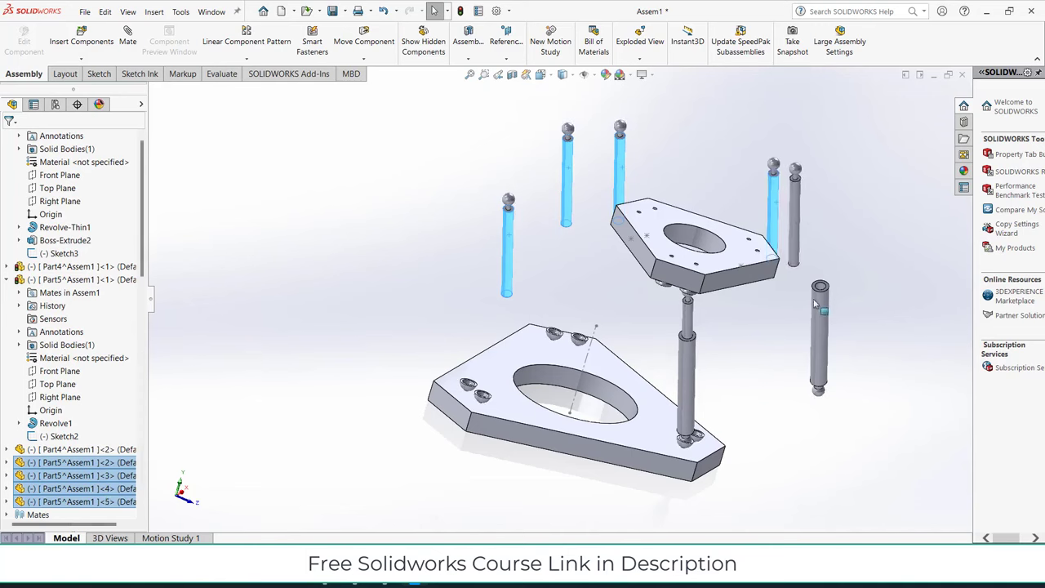
ctrl+drag(814, 304, 815, 305)
click(572, 433)
middle_drag(572, 433, 483, 226)
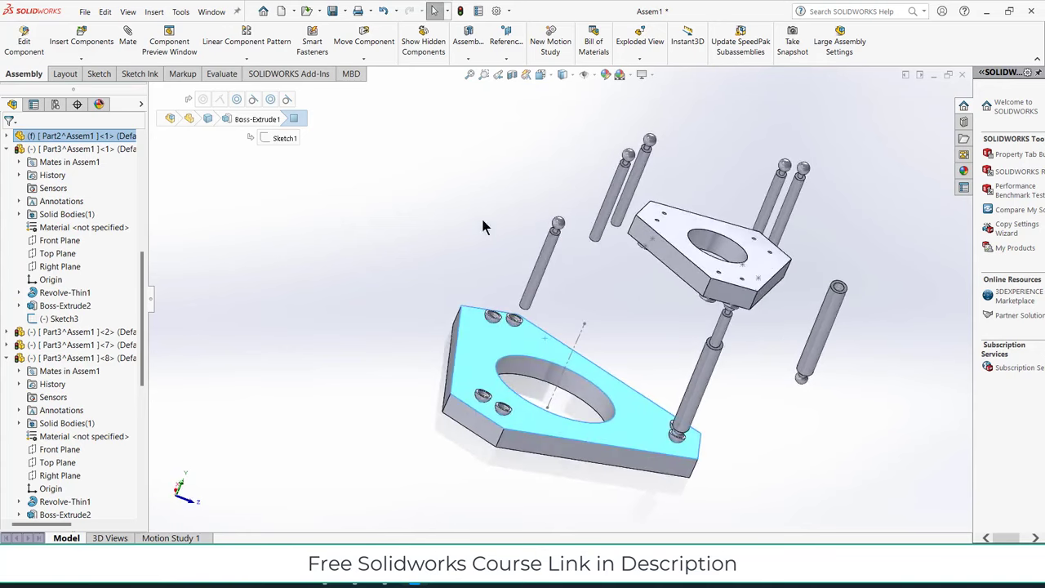
click(392, 214)
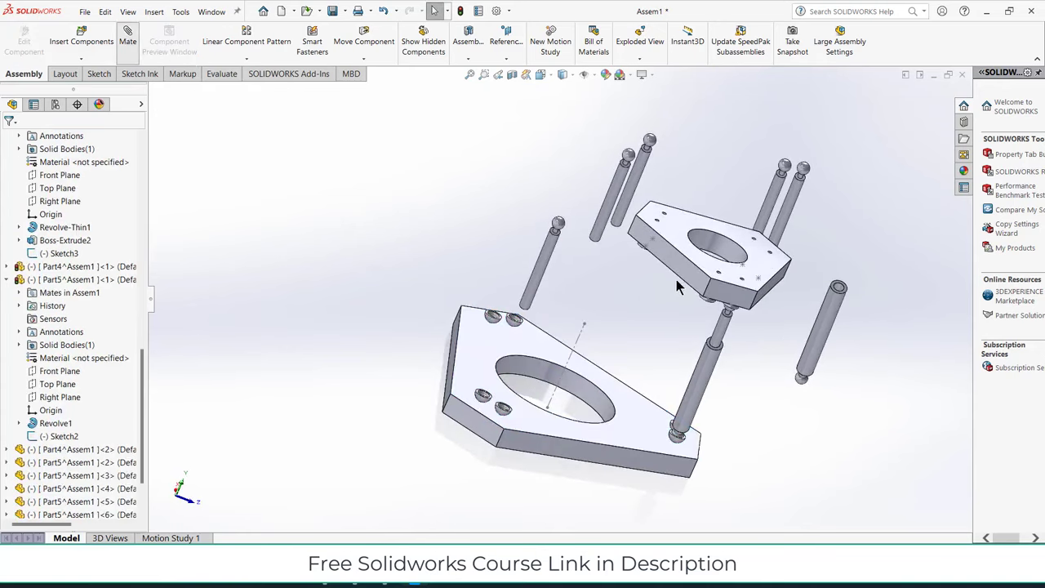
Step: Seat the first two loose rods' ball points in top-plate sockets with coincident mates
key(m)
scroll(559, 224, down, 3)
scroll(552, 245, down, 2)
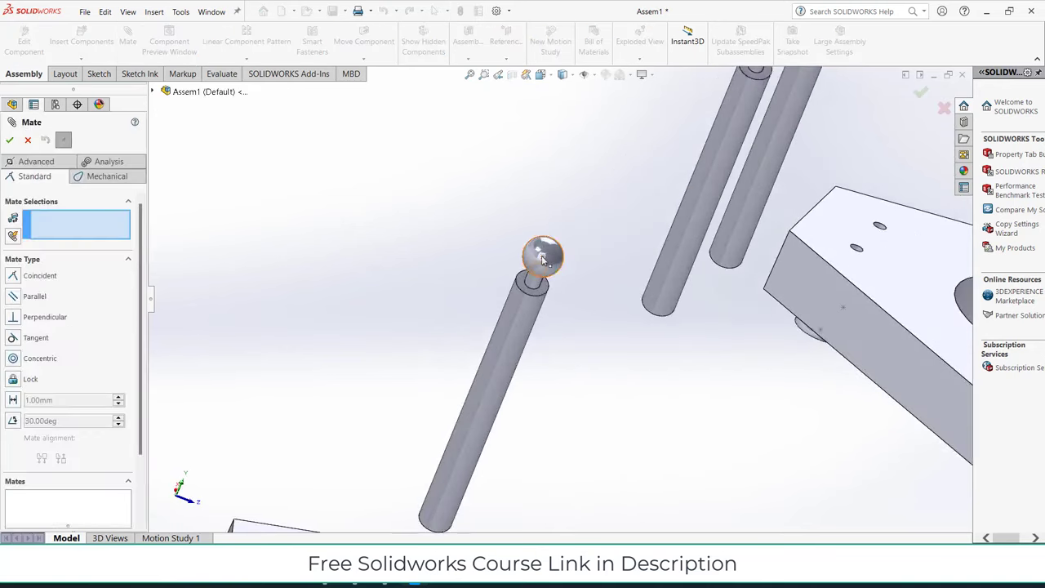
click(543, 260)
scroll(793, 401, up, 3)
scroll(827, 418, down, 3)
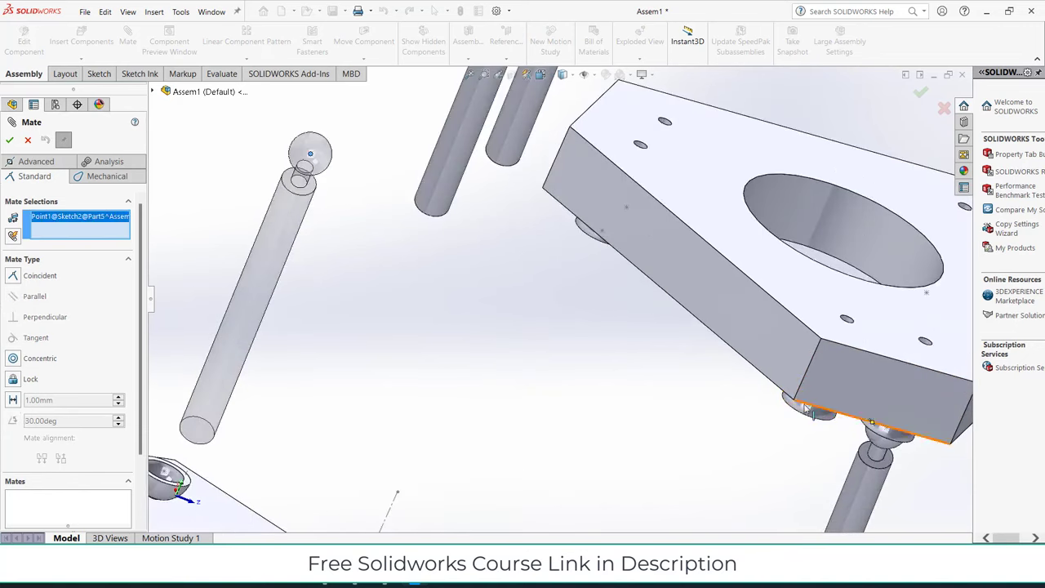
click(808, 408)
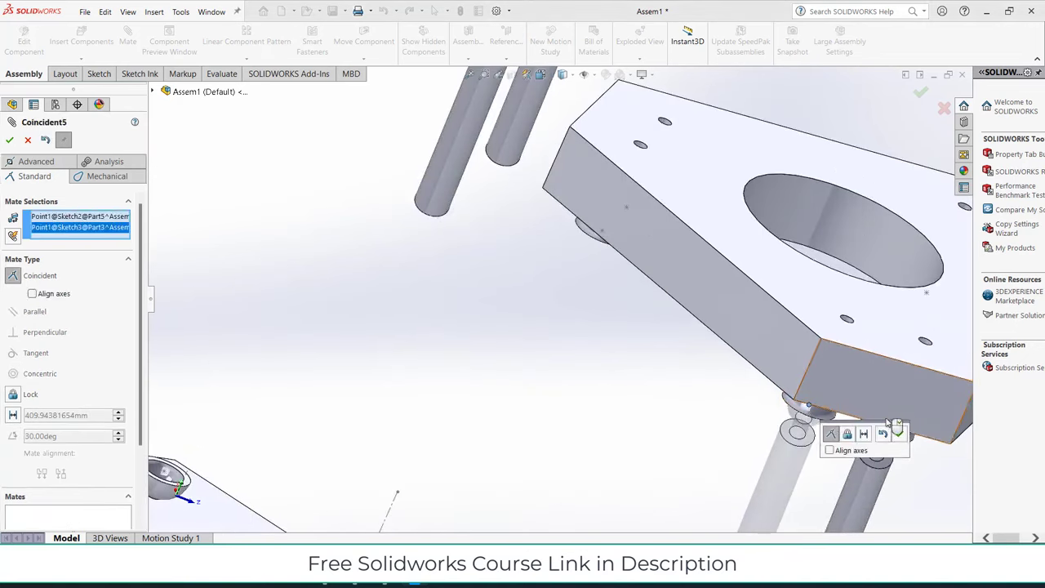
click(901, 438)
scroll(653, 351, up, 2)
scroll(561, 199, up, 3)
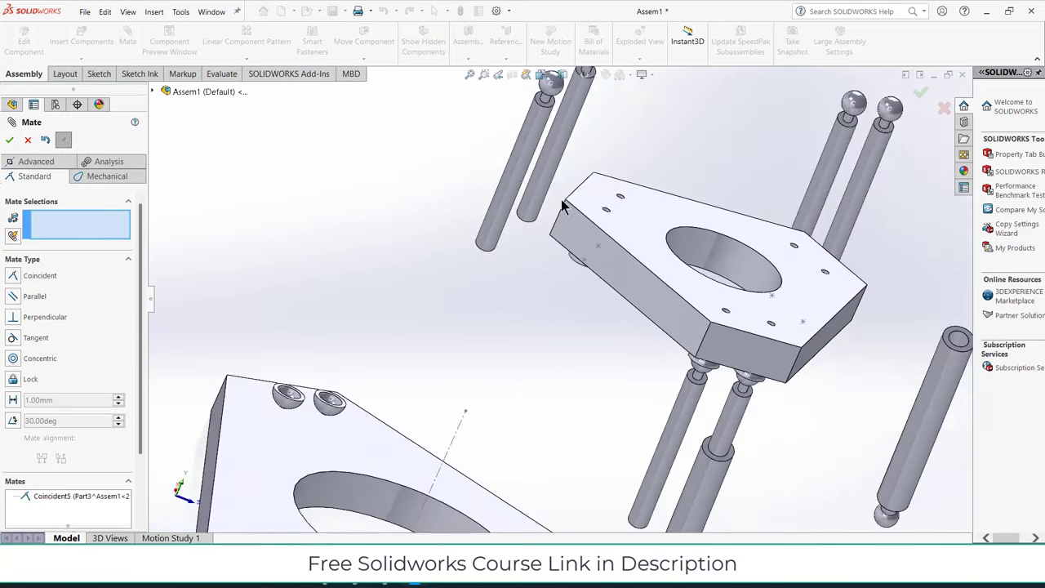
scroll(571, 204, down, 3)
scroll(641, 220, down, 2)
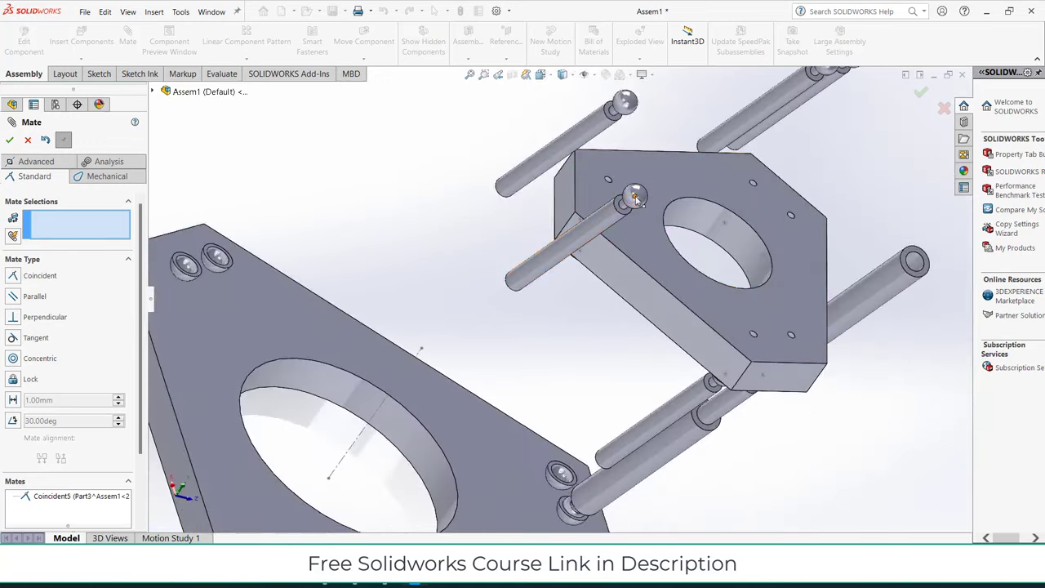
click(635, 199)
middle_drag(635, 199, 549, 327)
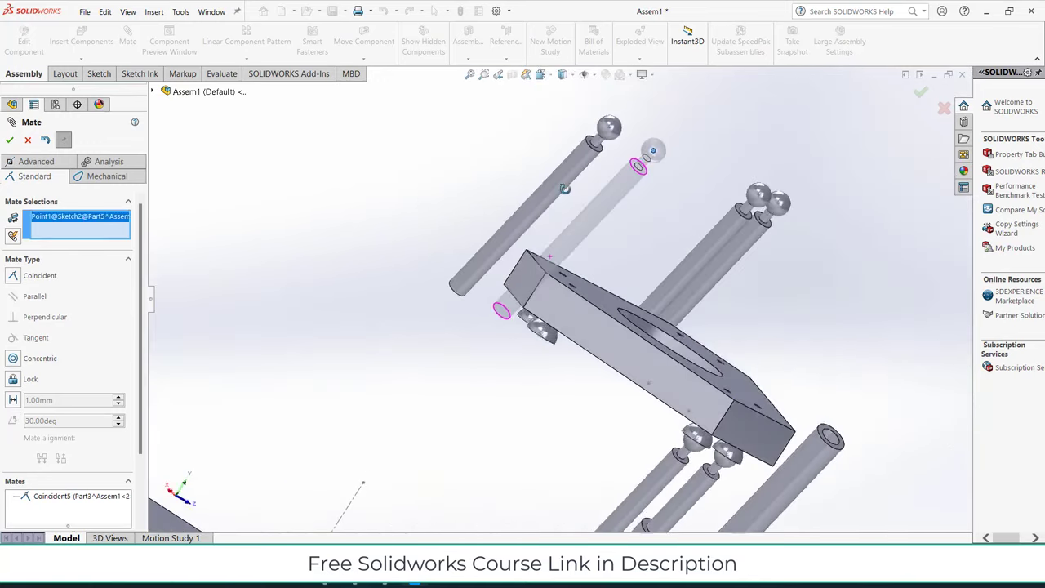
click(542, 339)
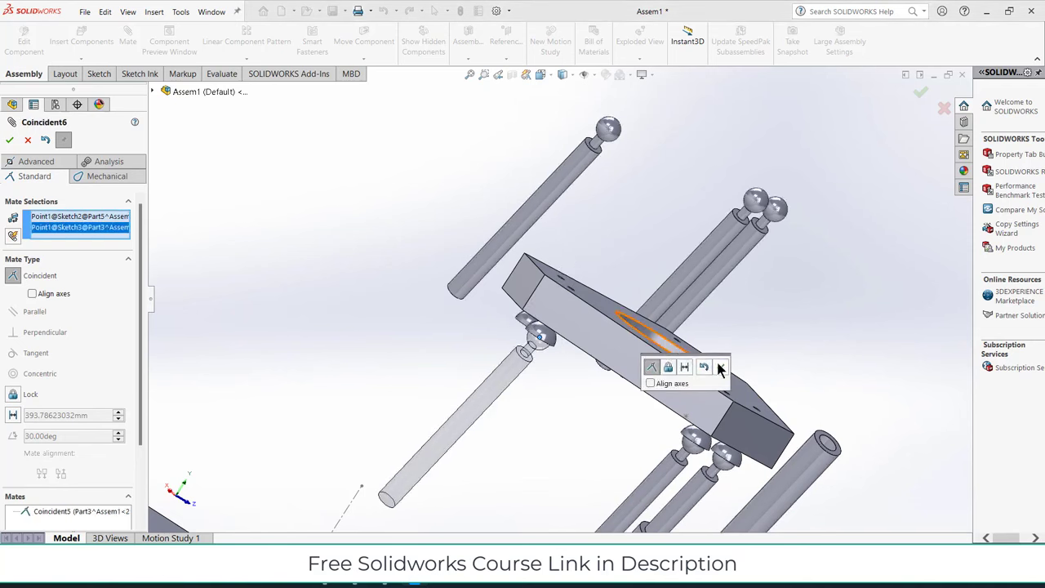
click(720, 369)
Step: Mate two more rod ball tips coincident to sockets under the top plate
middle_drag(720, 369, 682, 260)
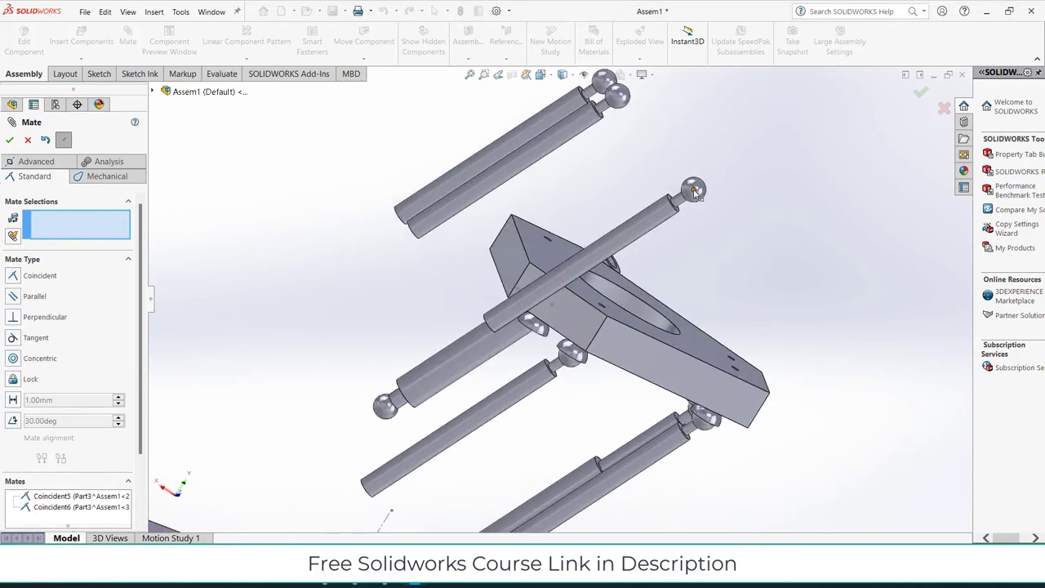
click(695, 191)
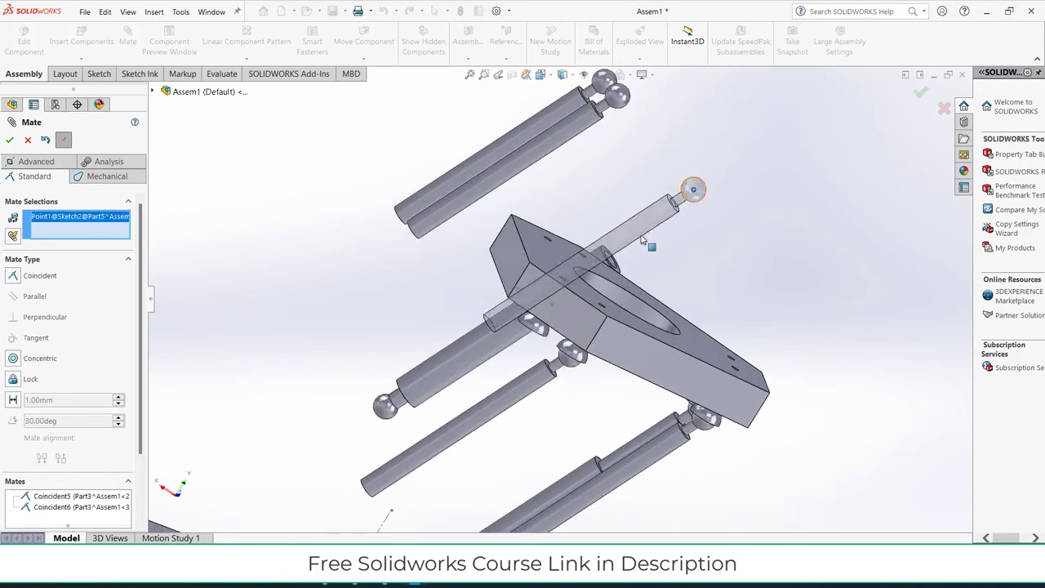
click(532, 328)
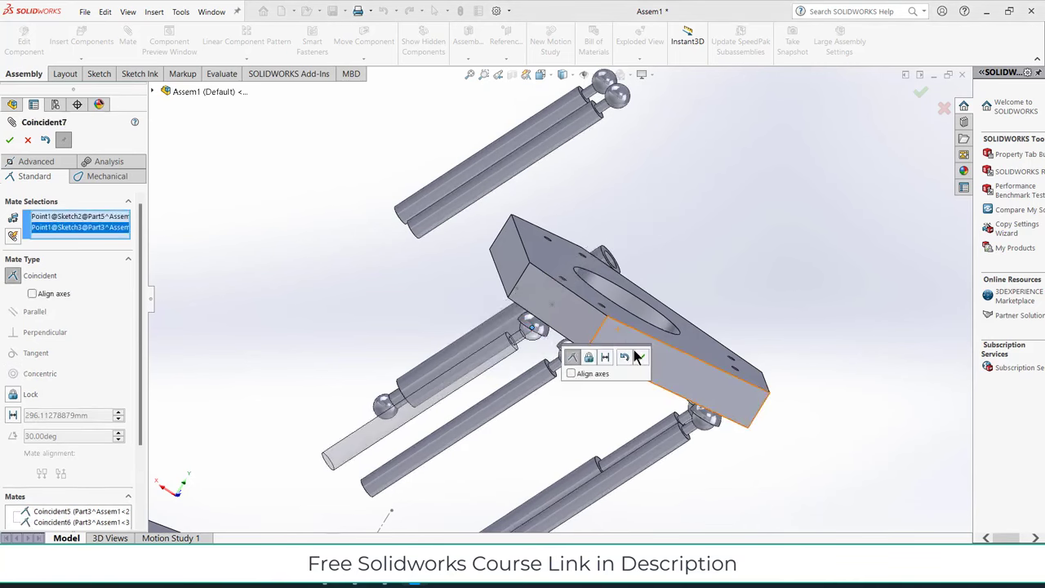
click(640, 357)
mouse_move(606, 255)
middle_down()
mouse_move(698, 335)
mouse_move(716, 234)
middle_up()
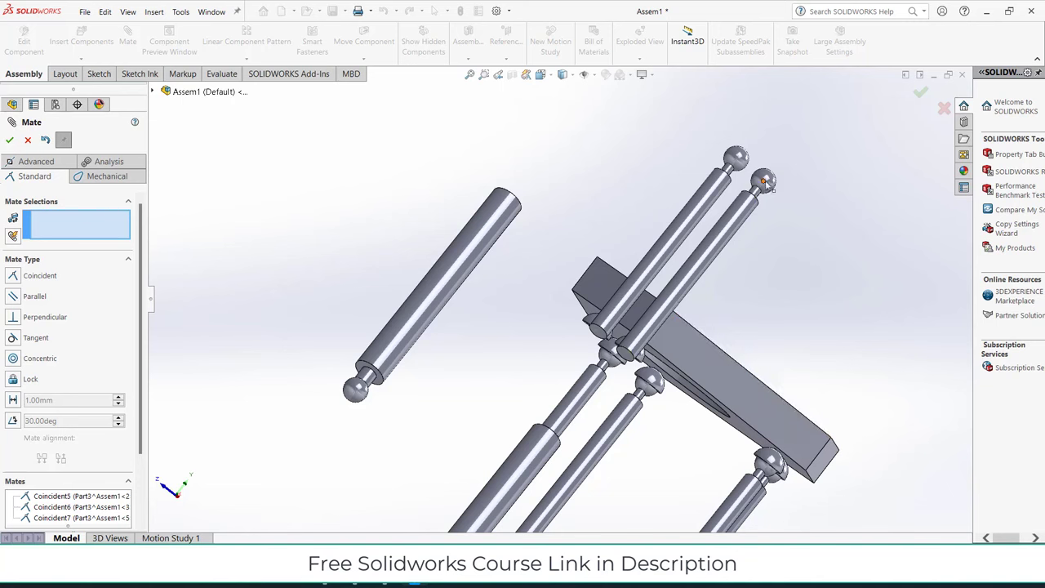
click(765, 181)
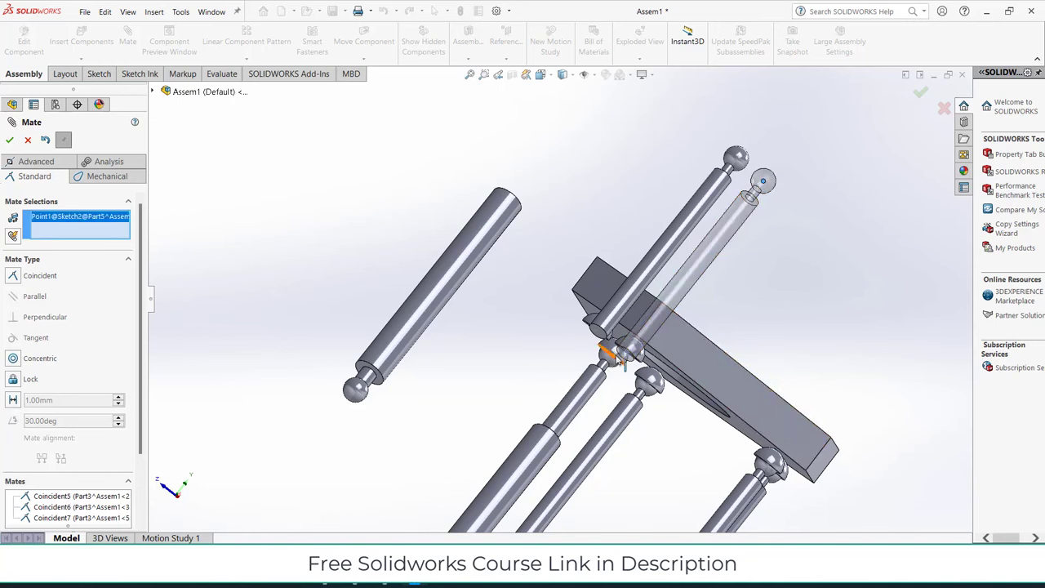
click(611, 355)
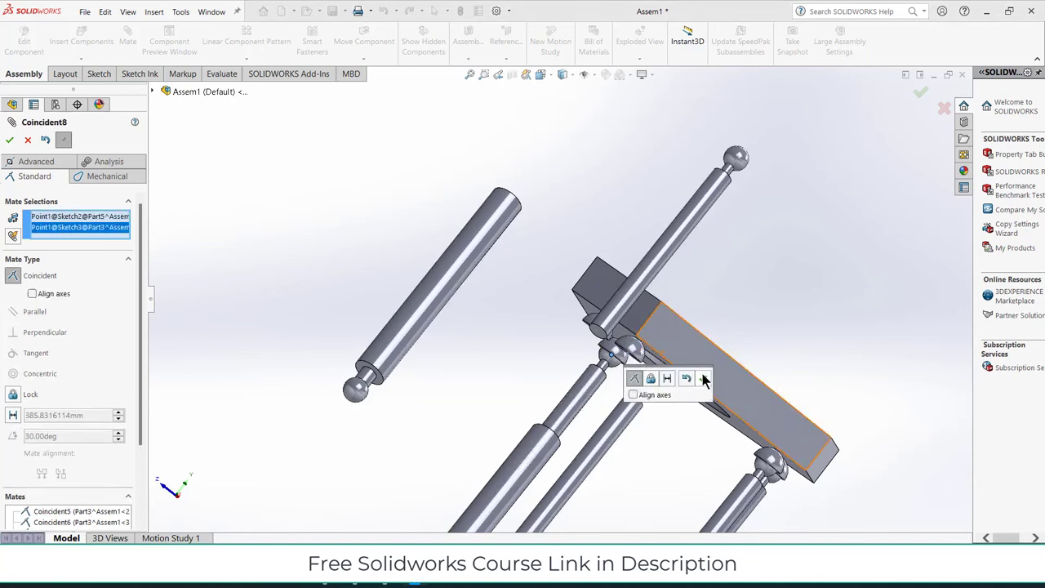
key(Return)
Step: Add Coincident9 and Coincident10 ball-socket mates, nudge a rod to test, and close Mate
mouse_move(686, 341)
middle_down()
mouse_move(716, 358)
mouse_move(737, 289)
mouse_move(720, 329)
mouse_move(678, 343)
mouse_move(650, 330)
mouse_move(749, 352)
mouse_move(677, 367)
mouse_move(655, 291)
middle_up()
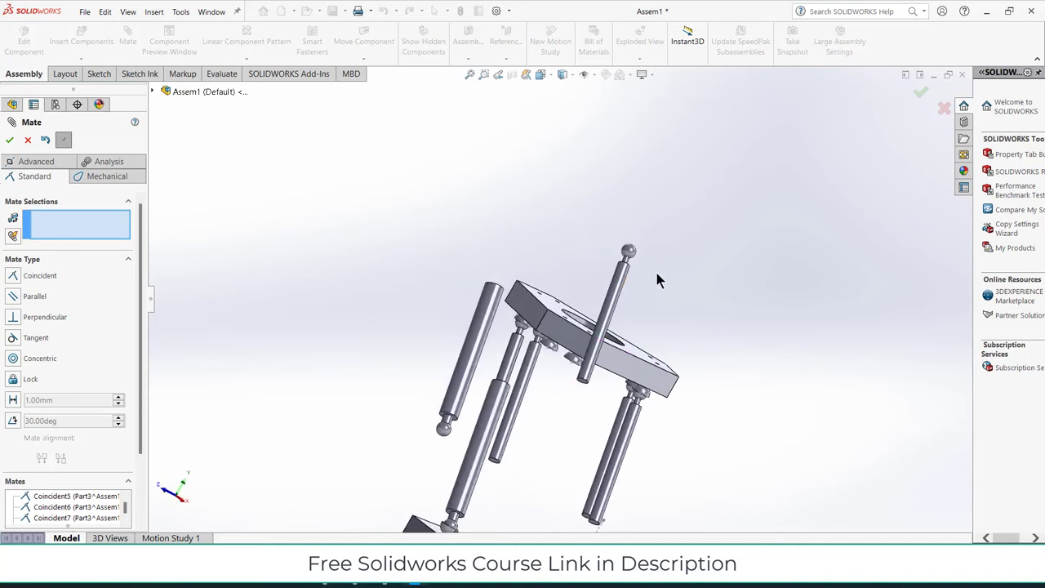
scroll(656, 278, down, 2)
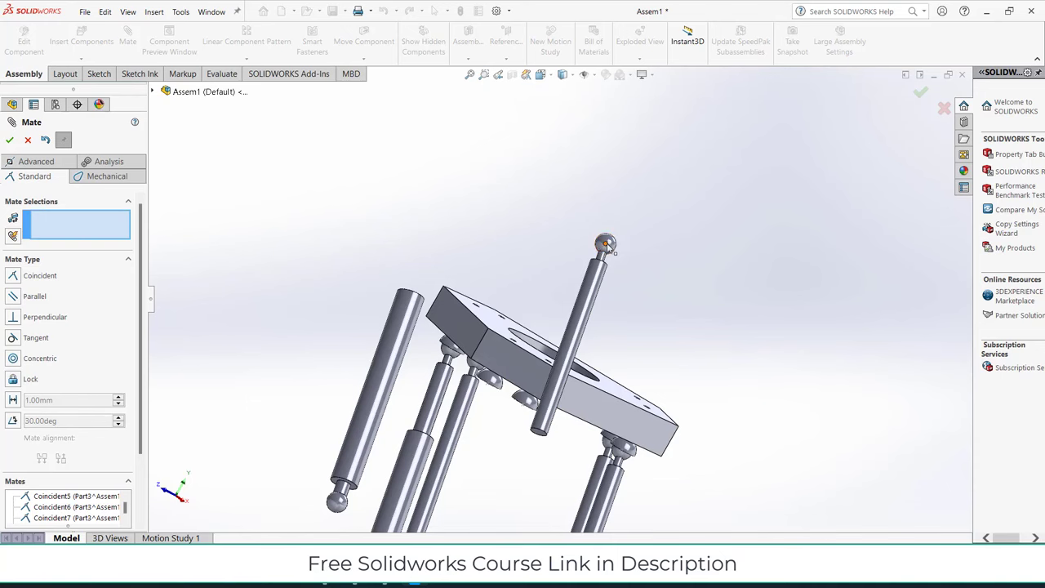
click(605, 243)
scroll(502, 389, down, 3)
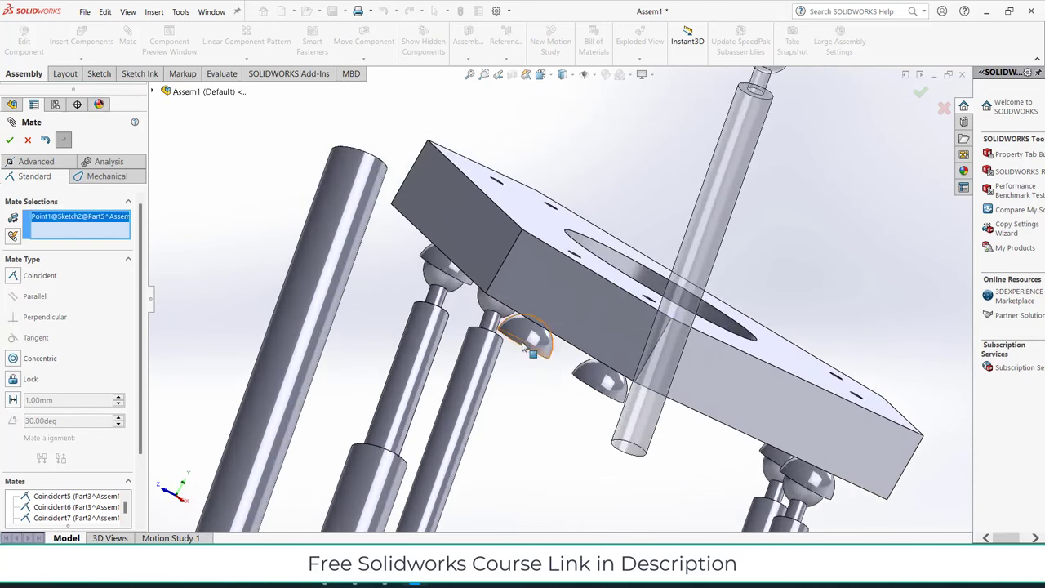
click(524, 347)
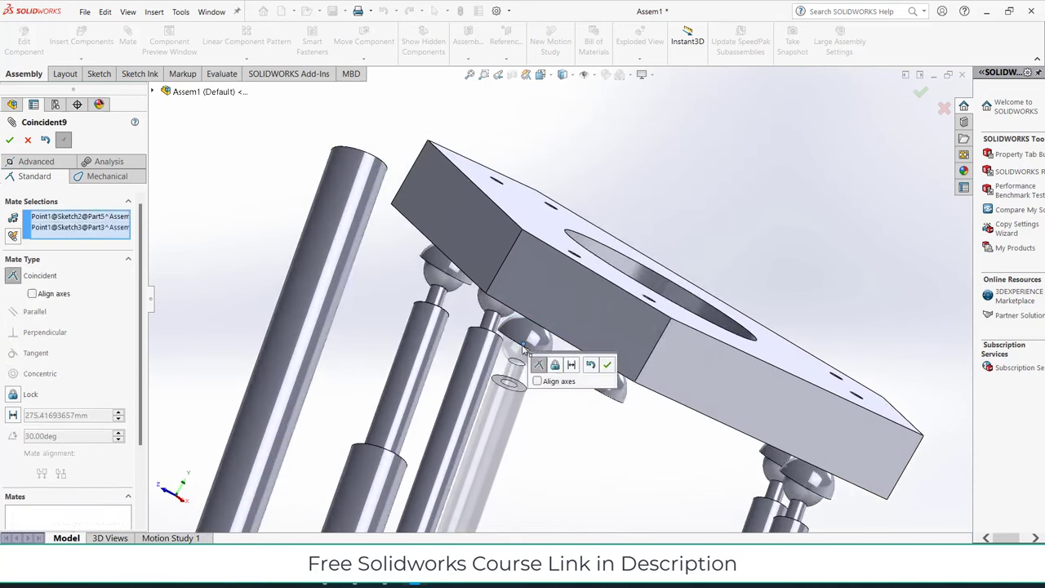
click(609, 366)
scroll(366, 478, up, 2)
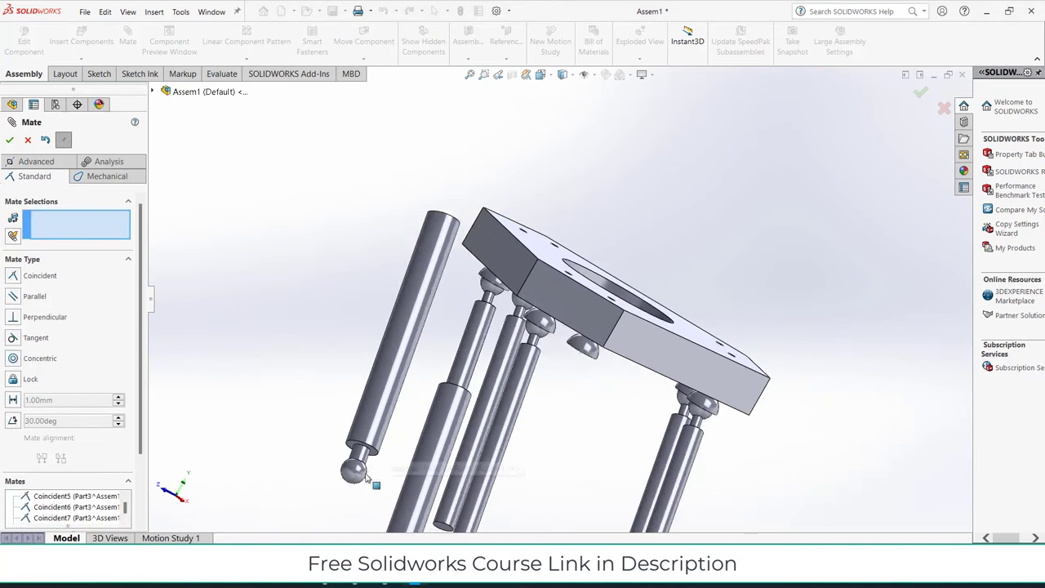
click(355, 472)
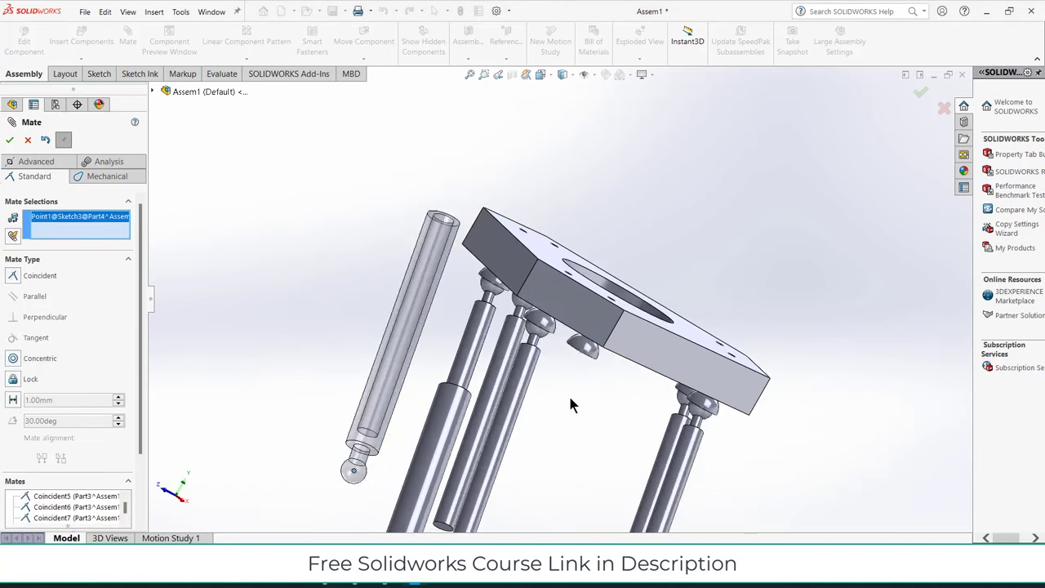
click(585, 353)
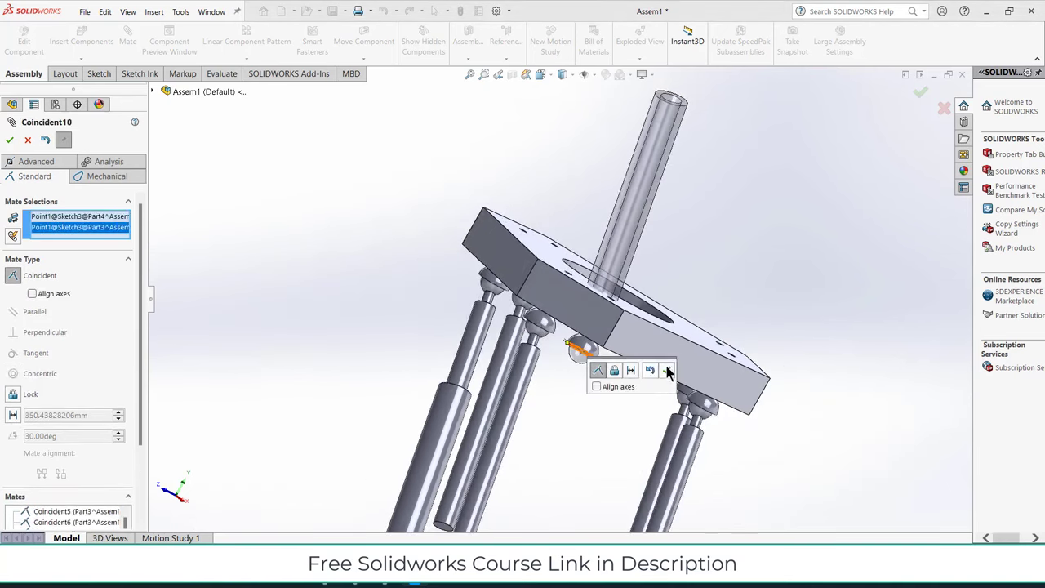
click(667, 372)
drag(691, 270, 686, 305)
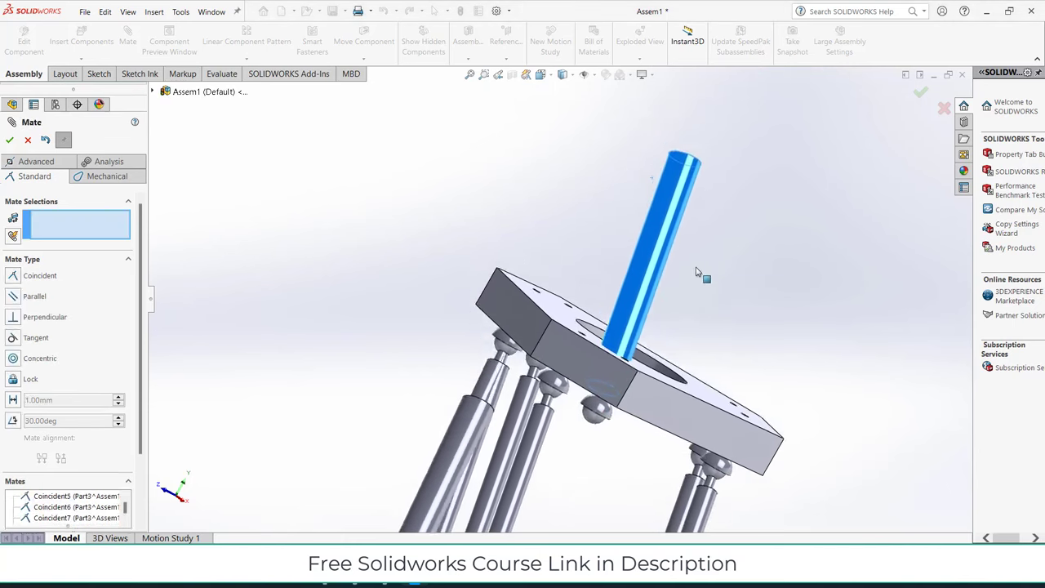
click(28, 140)
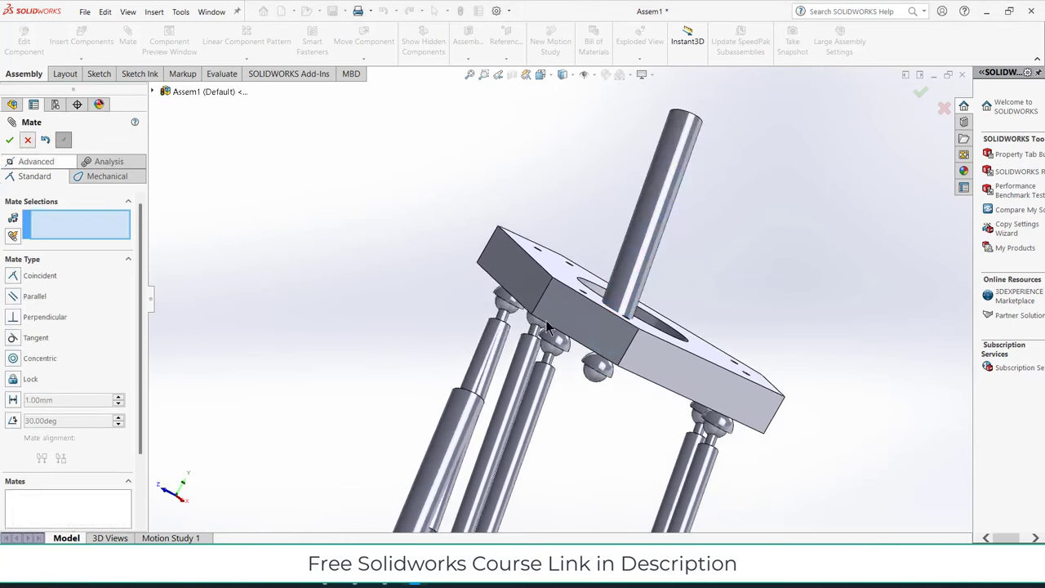
Step: Fix the top plate, swing a loose rod below it, then float the plate again
right_click(668, 357)
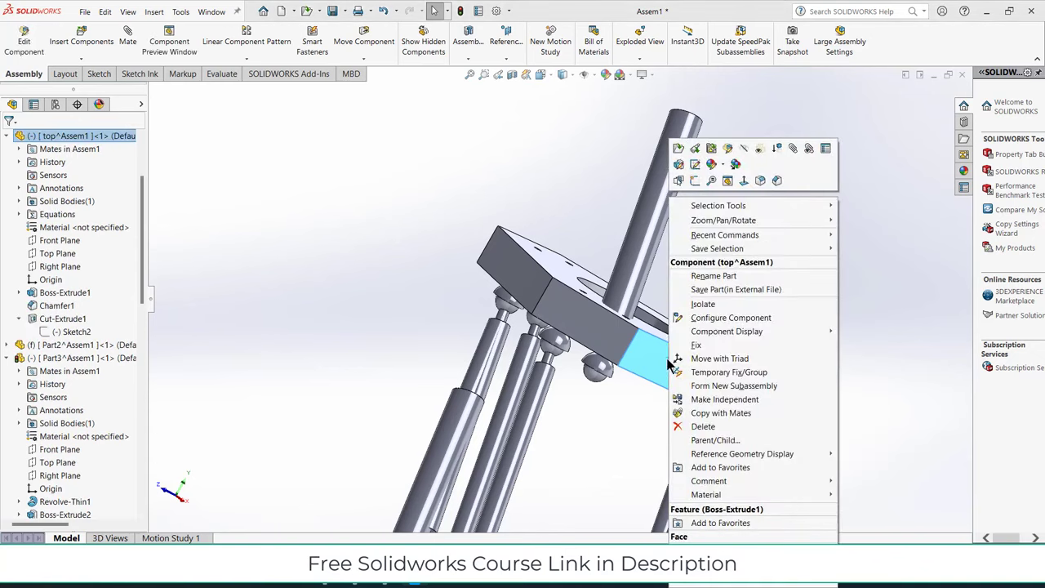
click(699, 346)
mouse_move(675, 172)
mouse_down()
mouse_move(601, 489)
mouse_move(585, 489)
mouse_up()
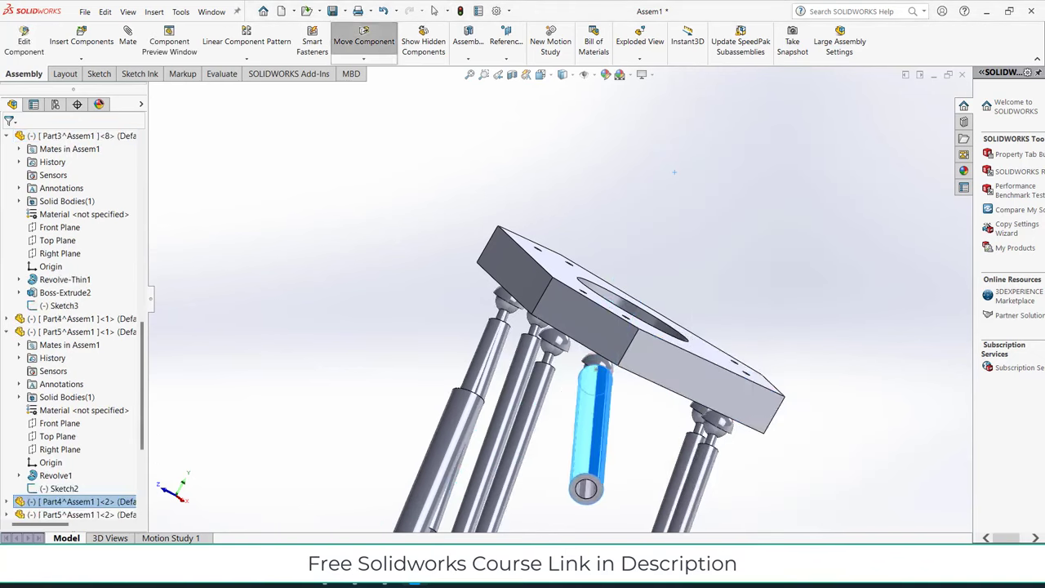
click(756, 328)
right_click(673, 370)
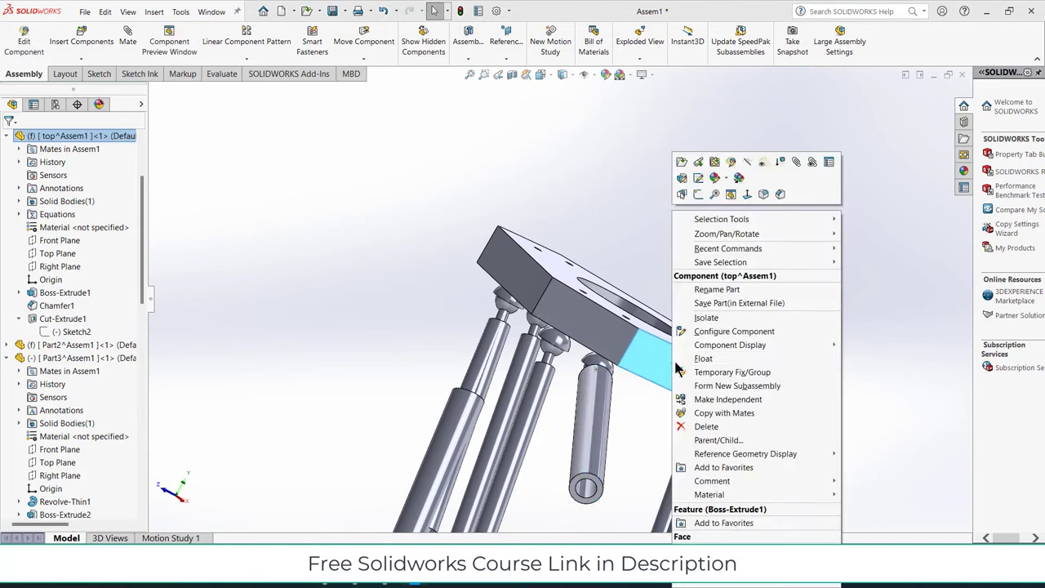
click(701, 359)
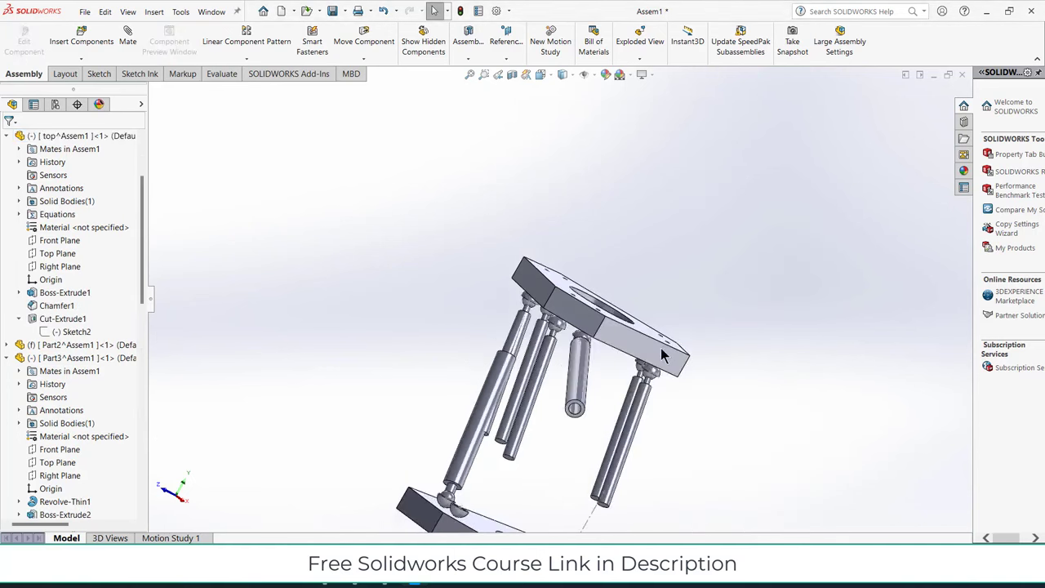
Step: Drag the top plate to test the mechanism and view both plates edge-on
drag(666, 356, 707, 231)
key(Escape)
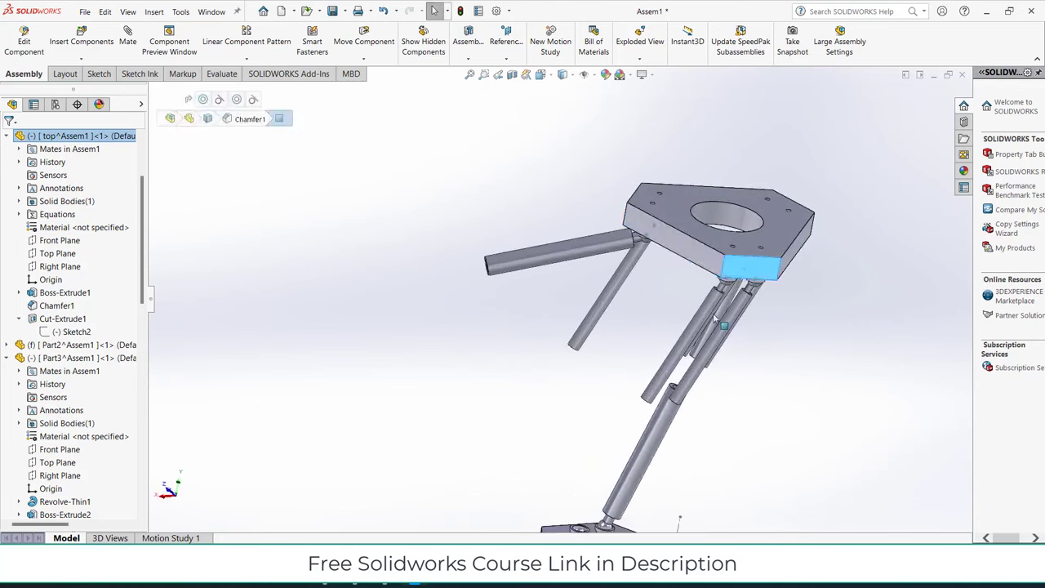
middle_drag(737, 278, 562, 211)
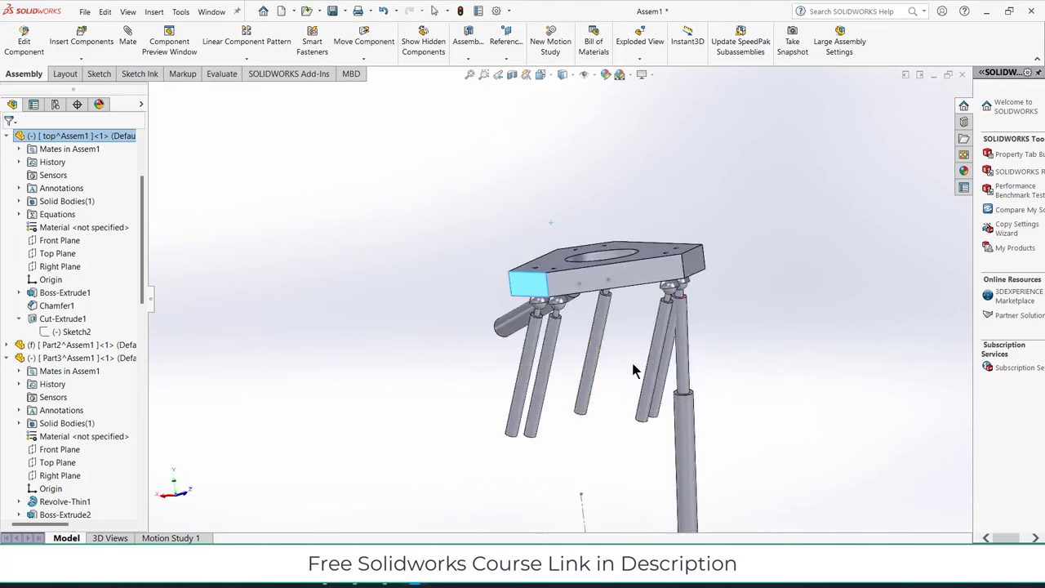
mouse_move(632, 367)
middle_down()
mouse_move(641, 411)
mouse_move(583, 307)
mouse_move(600, 325)
middle_up()
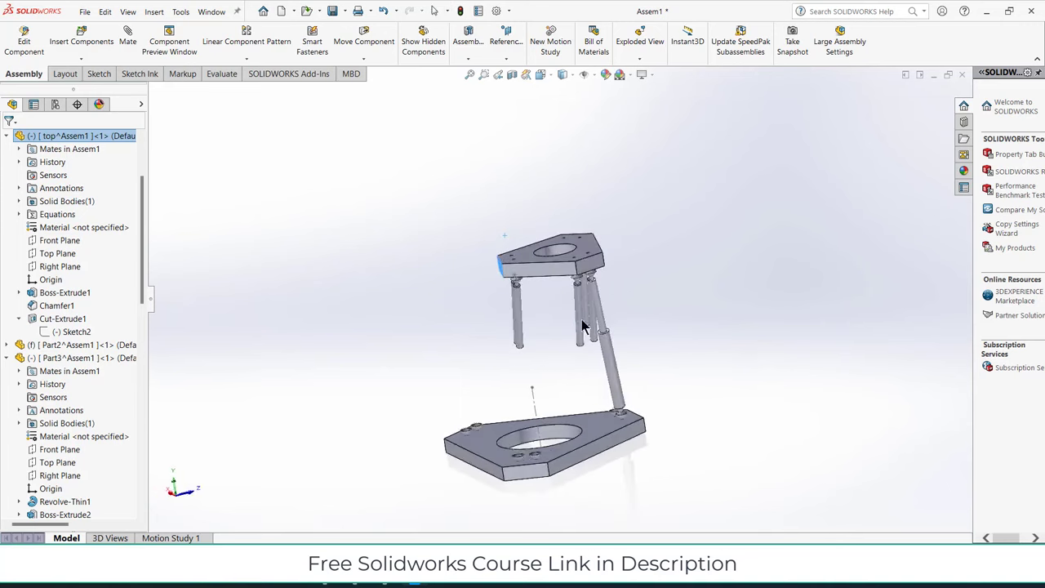
scroll(581, 287, down, 1)
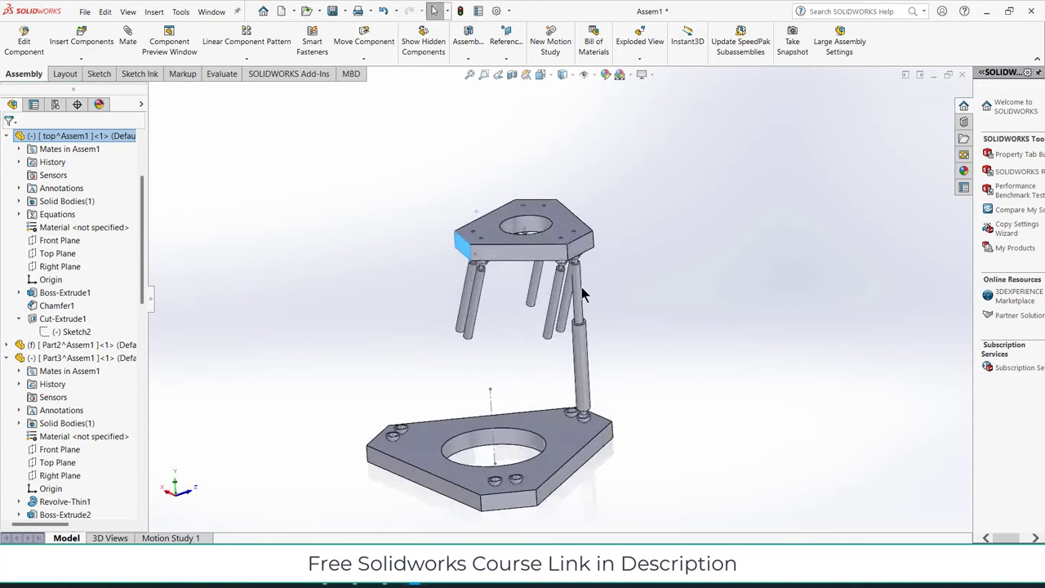
scroll(580, 285, down, 2)
scroll(559, 317, down, 3)
scroll(532, 318, down, 1)
mouse_move(532, 318)
middle_down()
mouse_move(526, 303)
mouse_move(532, 320)
middle_up()
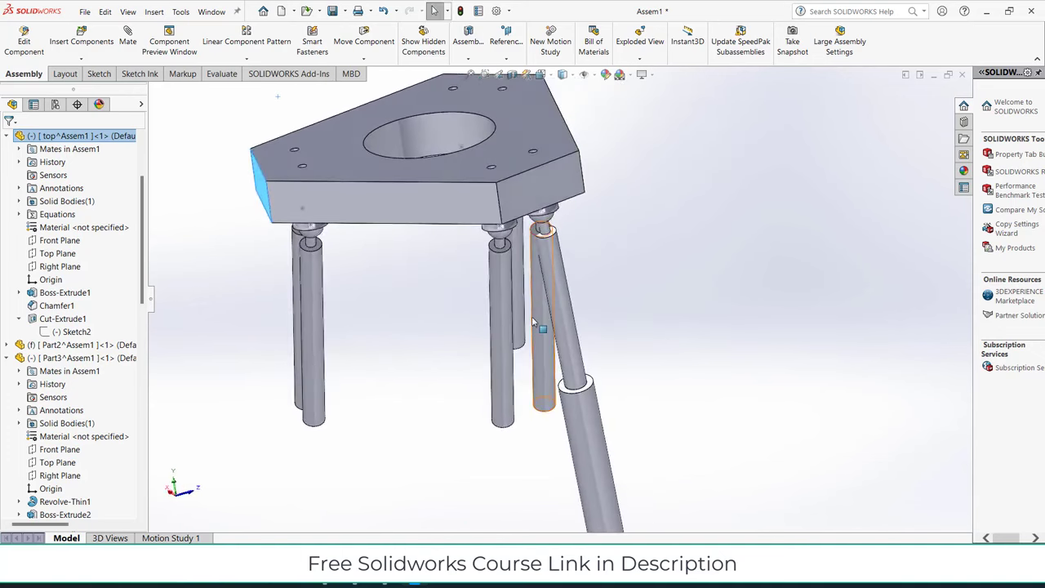
Step: Drag the blue leg to see how the platform shifts on its ball joints
drag(535, 331, 492, 251)
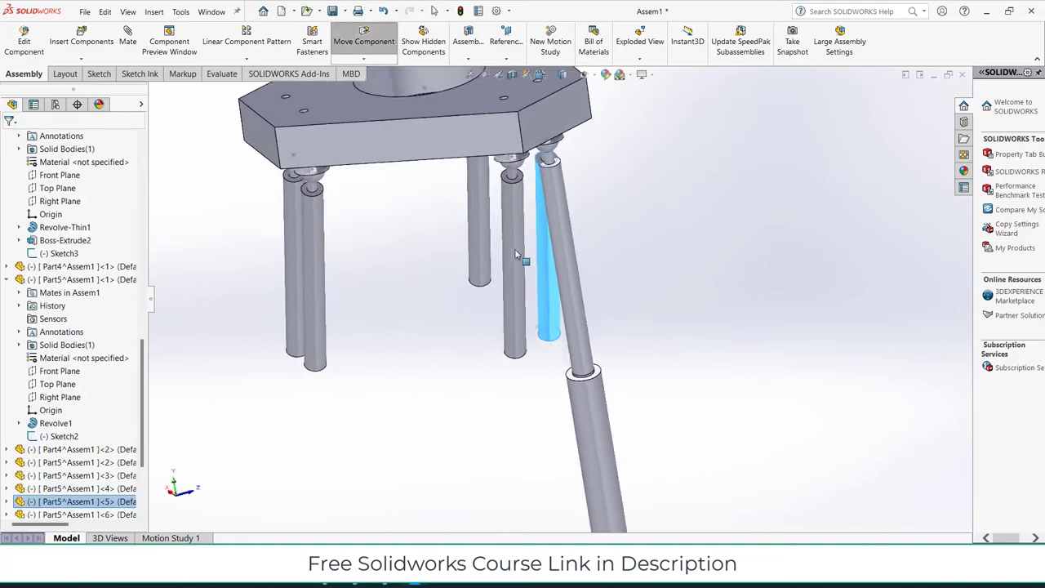
mouse_move(492, 250)
middle_down()
mouse_move(583, 221)
mouse_move(483, 245)
mouse_move(562, 294)
middle_up()
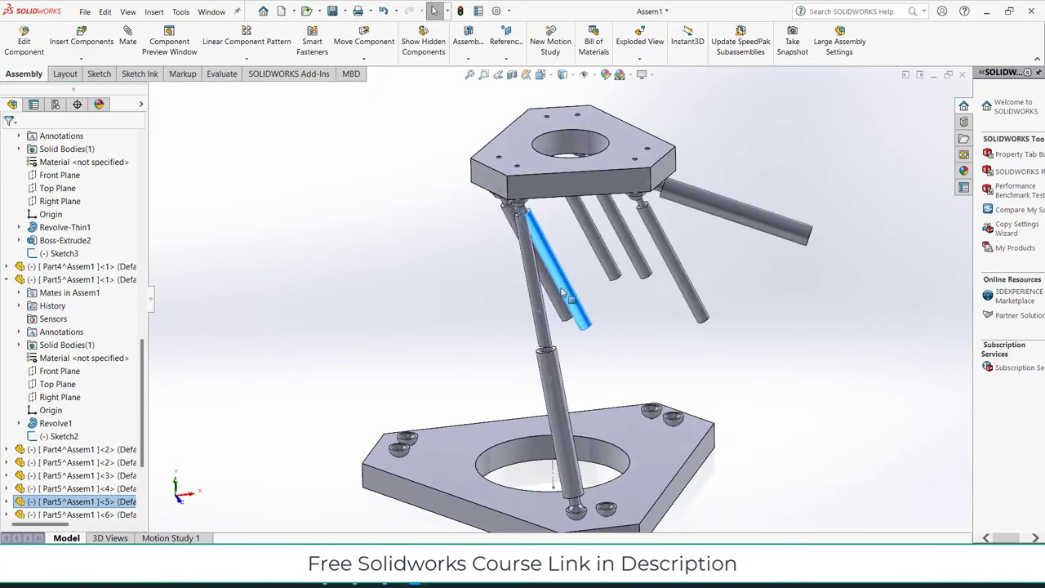
click(567, 292)
mouse_move(570, 292)
mouse_down()
mouse_move(607, 315)
mouse_move(518, 241)
mouse_up()
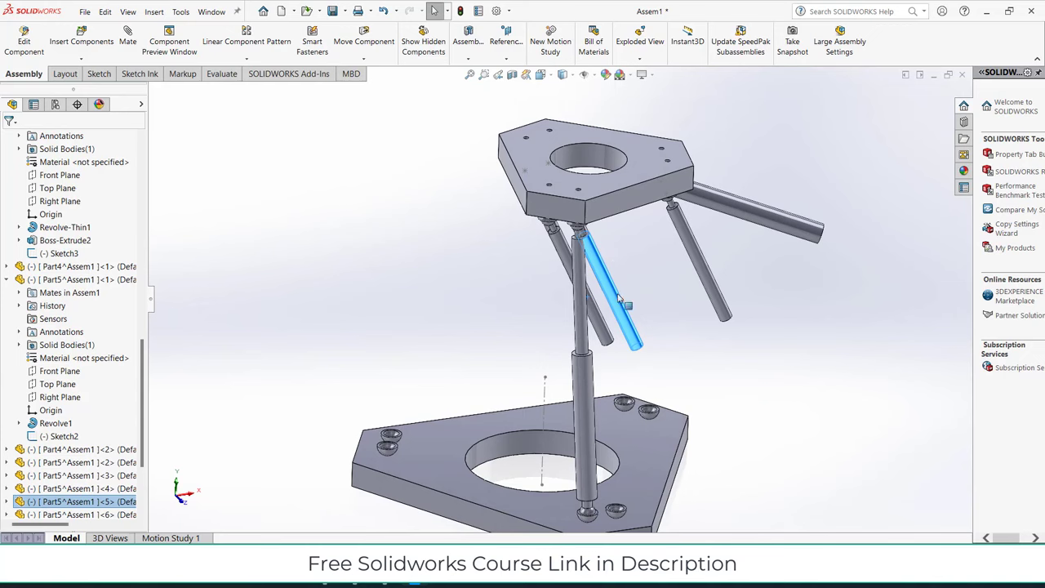
Step: Delete the Part5<5> leg with its Coincident8 mate, then drag another leg straight down
right_click(613, 297)
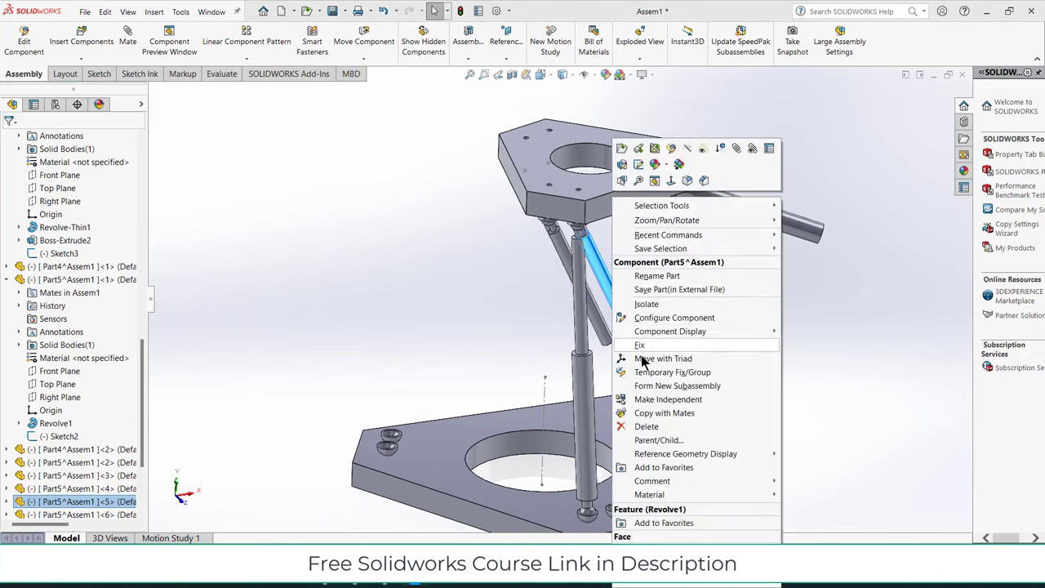
click(645, 426)
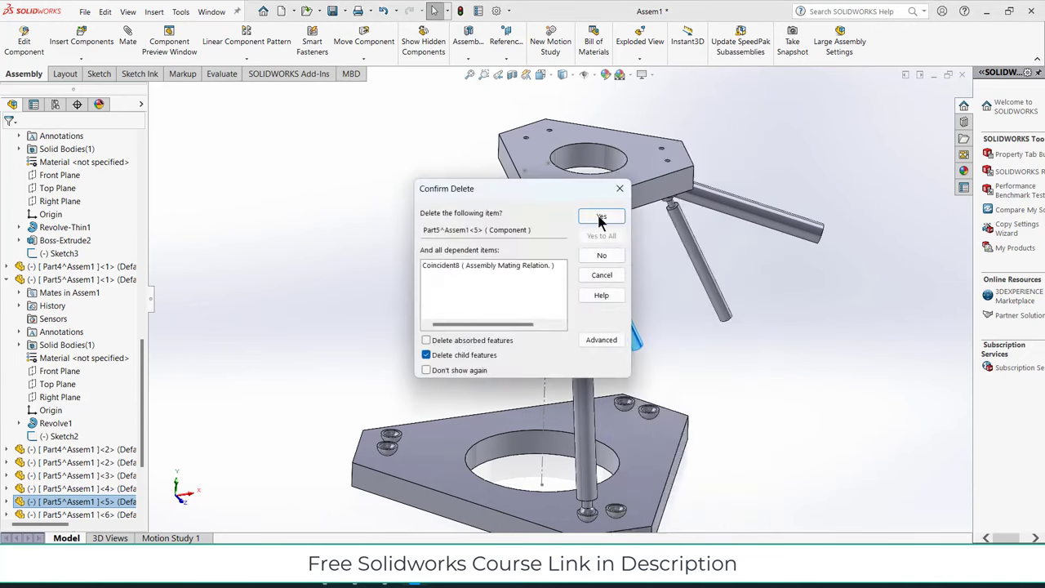
click(600, 219)
middle_drag(587, 279, 653, 274)
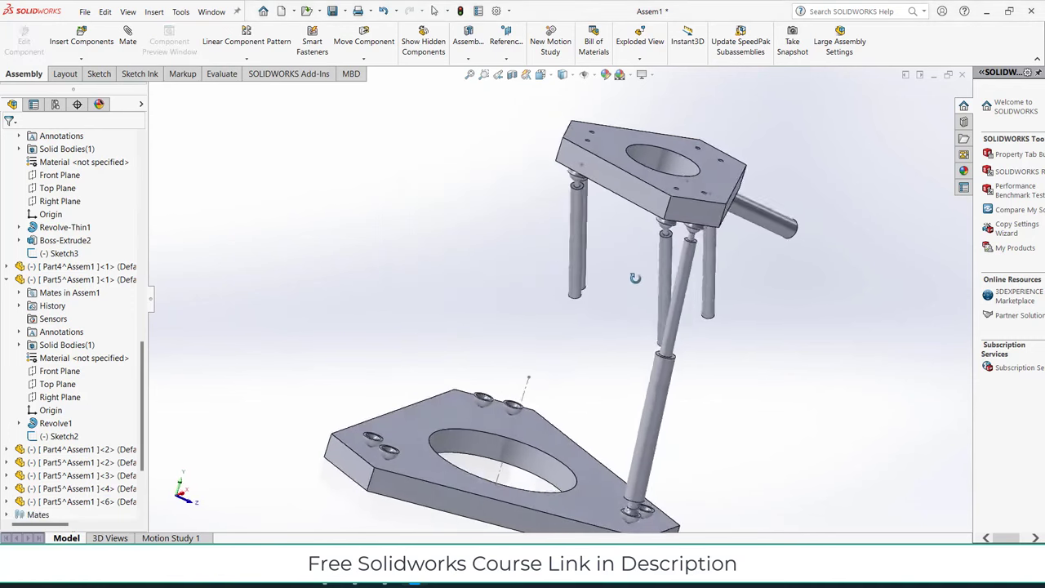
drag(613, 269, 702, 357)
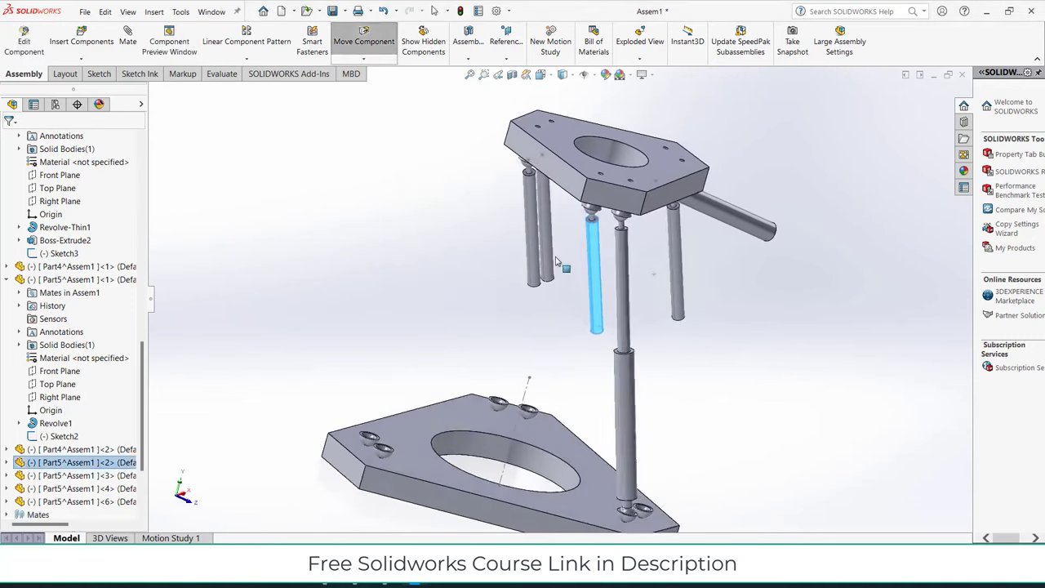
click(700, 371)
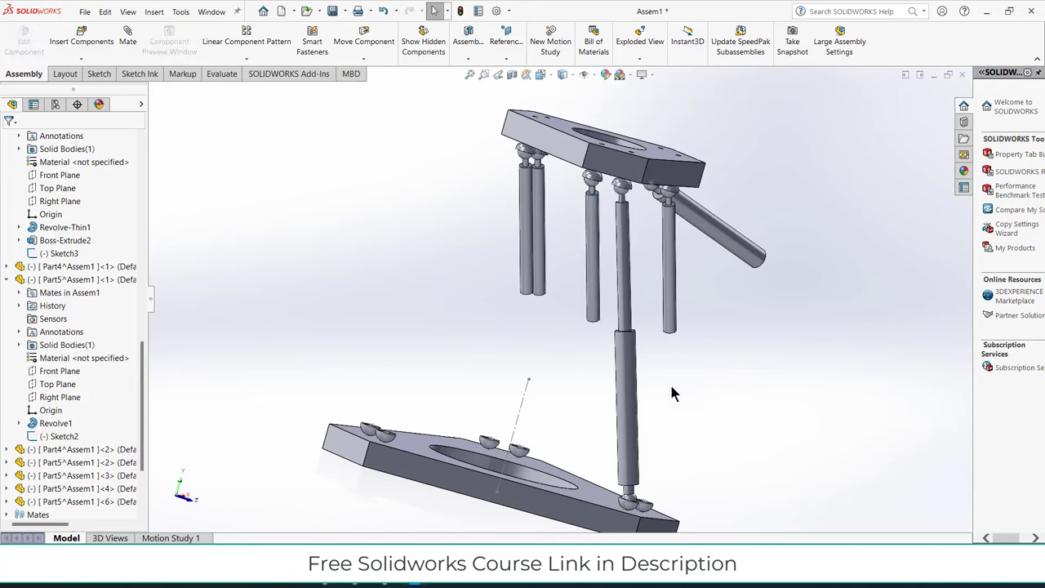
Step: Copy rod components into five unmated Part4 tube instances, <3> through <7>, beside the plates
ctrl+drag(428, 320, 392, 310)
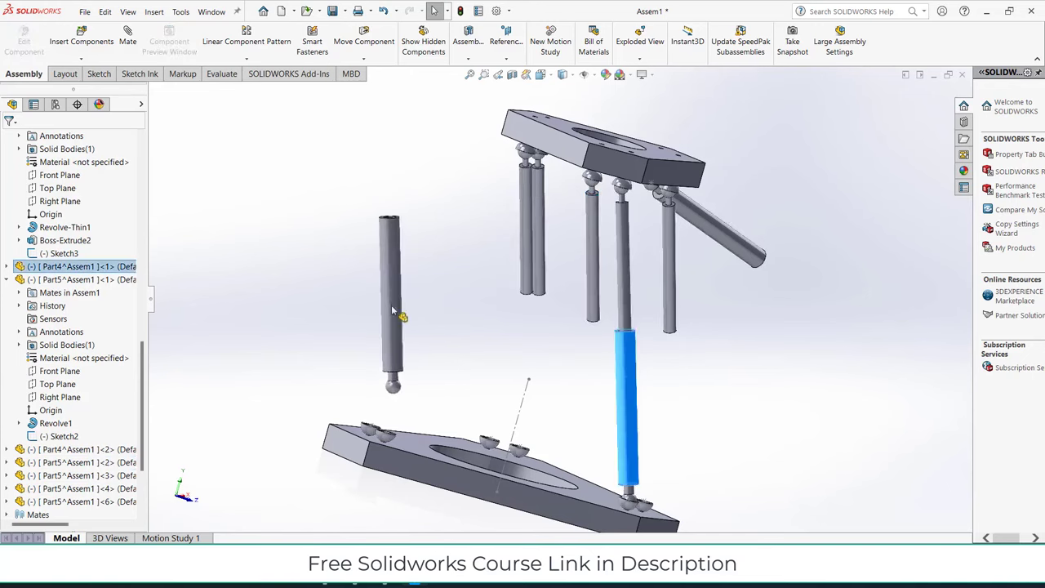
middle_drag(452, 330, 502, 368)
scroll(501, 368, up, 5)
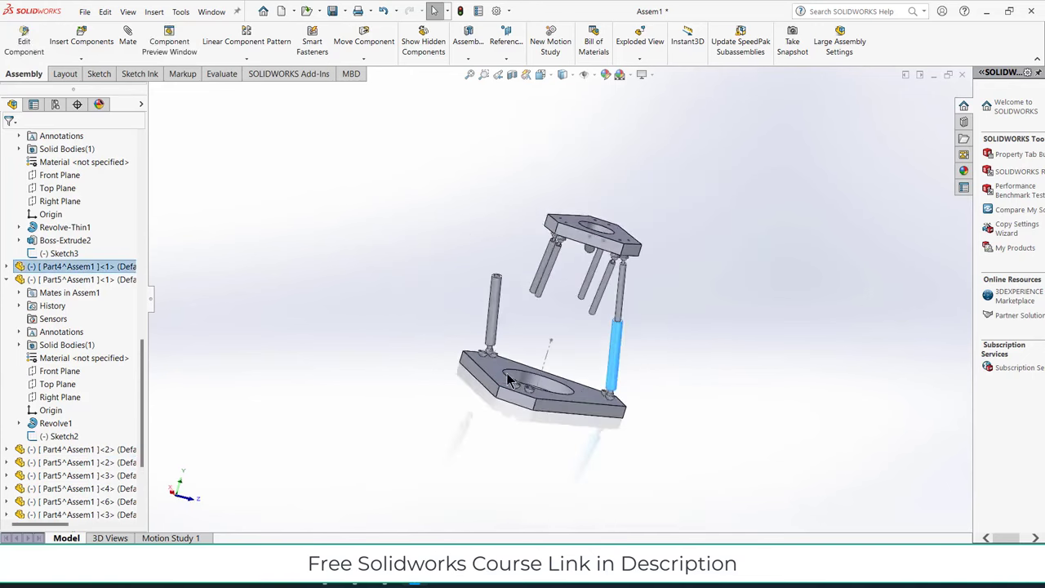
scroll(515, 376, down, 3)
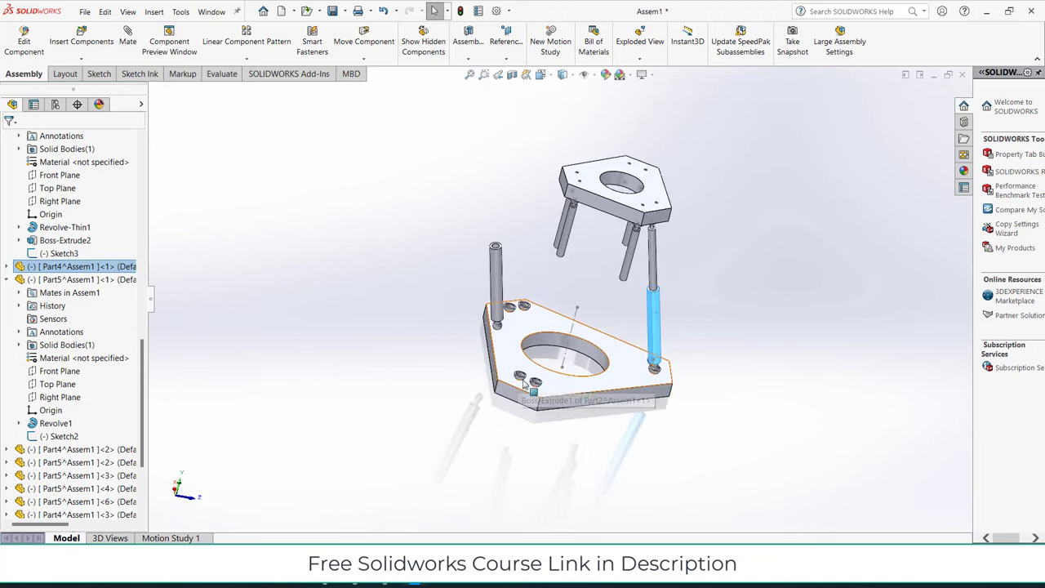
mouse_move(495, 282)
mouse_down()
mouse_move(435, 286)
mouse_move(387, 267)
mouse_move(427, 216)
mouse_move(462, 209)
mouse_up()
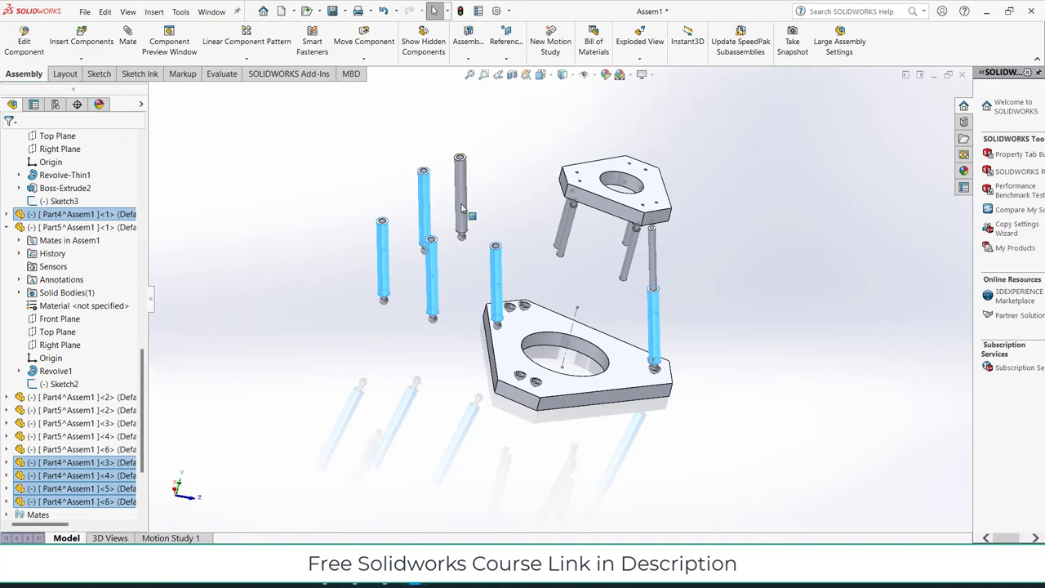
click(422, 391)
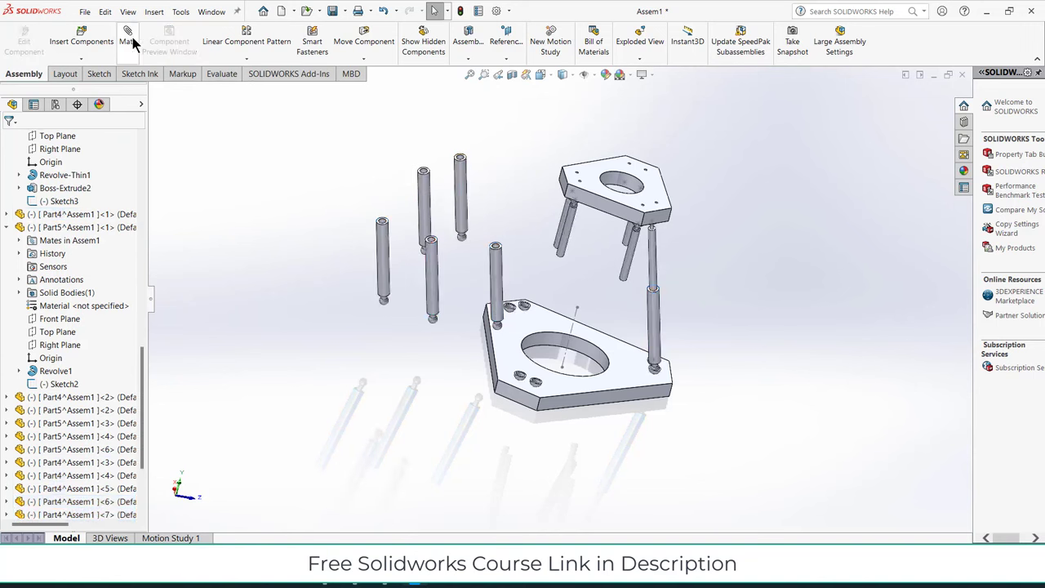
key(m)
scroll(500, 335, down, 1)
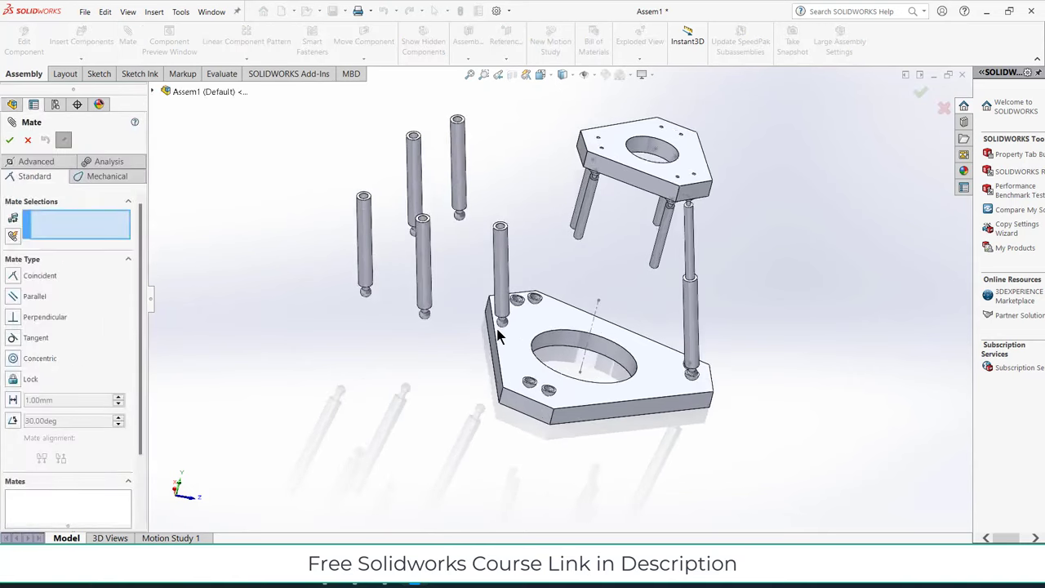
Step: Save the assembly and all modified parts as dsaffasdfadf.SLDASM in Downloads
click(29, 141)
key(ctrl+s)
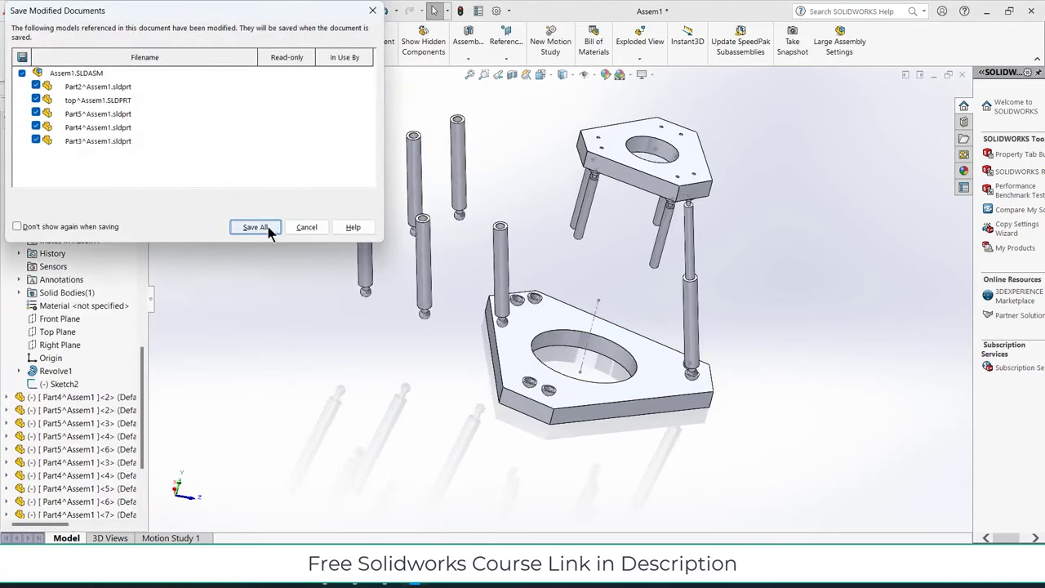
click(254, 227)
click(560, 244)
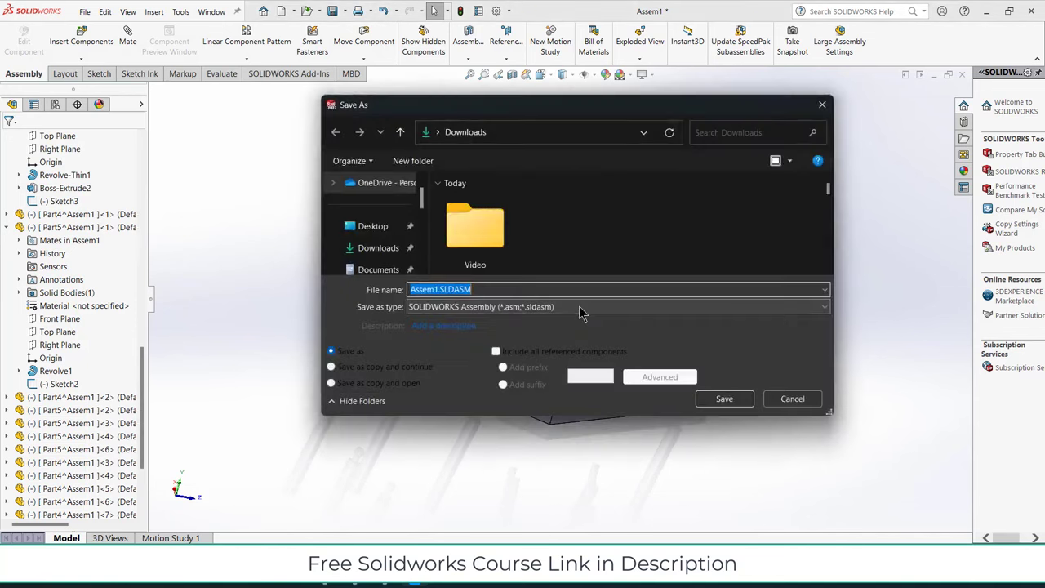
click(730, 402)
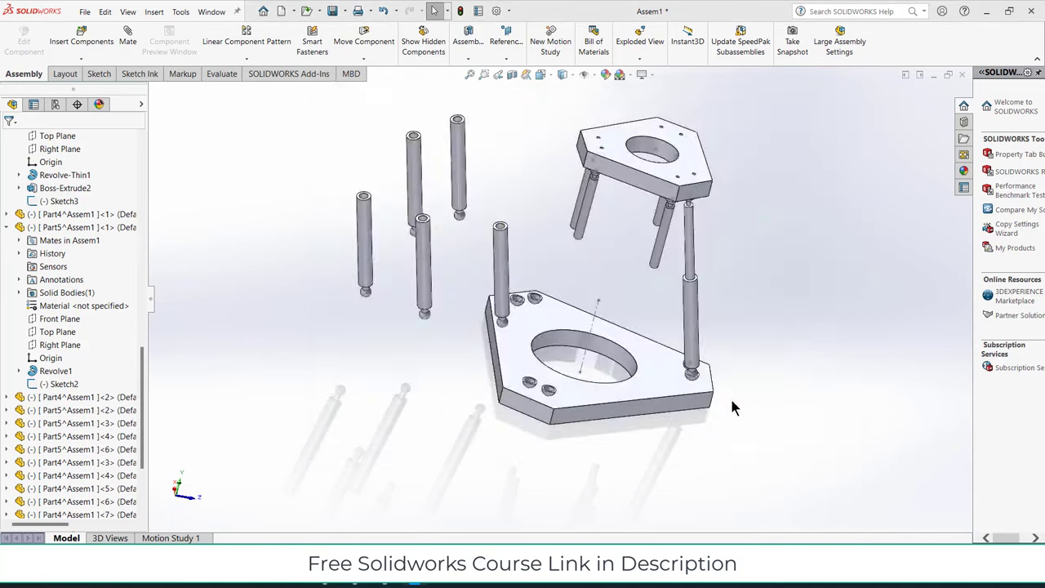
click(584, 243)
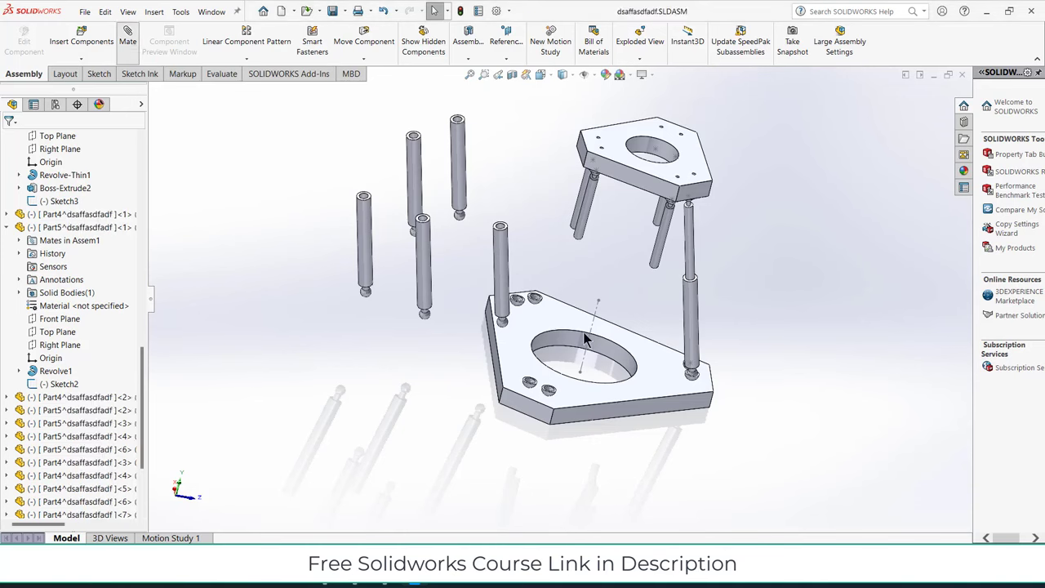
Step: Seat a pin's ball end in a lower base-plate socket with Coincident11
key(m)
scroll(515, 330, down, 5)
scroll(498, 327, down, 5)
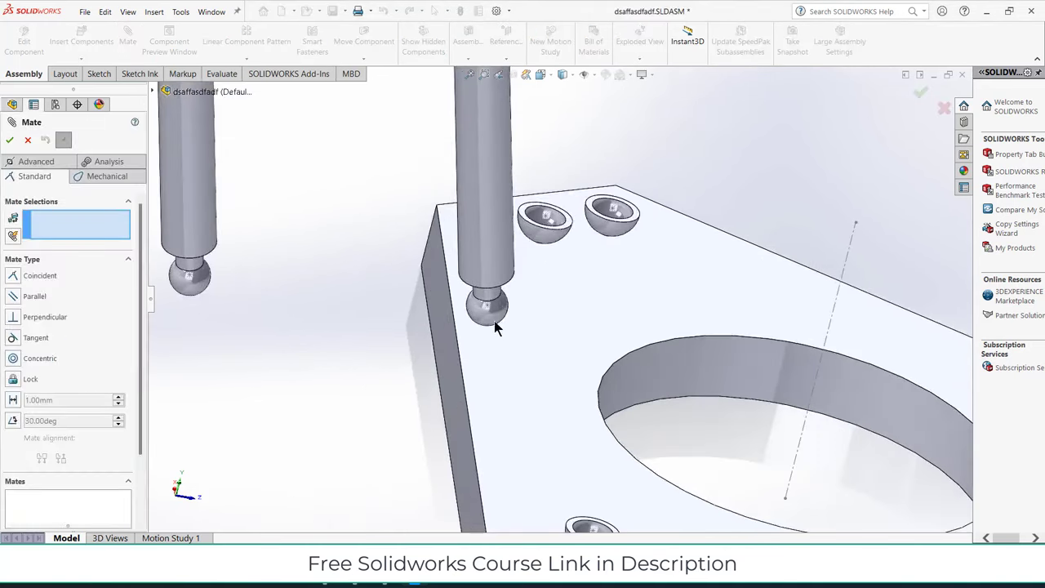
click(487, 309)
scroll(490, 311, up, 2)
scroll(498, 314, up, 2)
scroll(604, 446, down, 5)
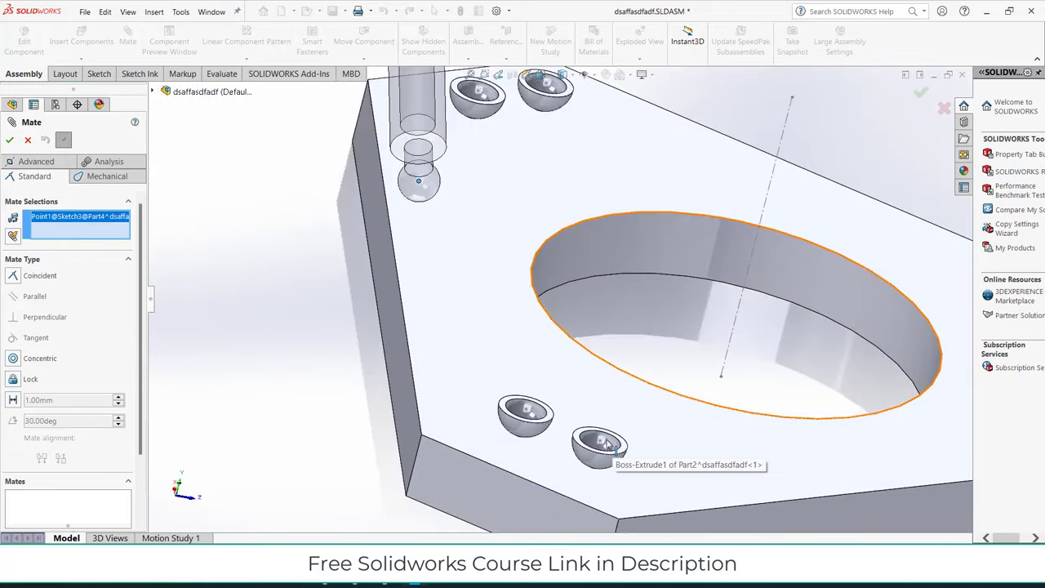
click(602, 445)
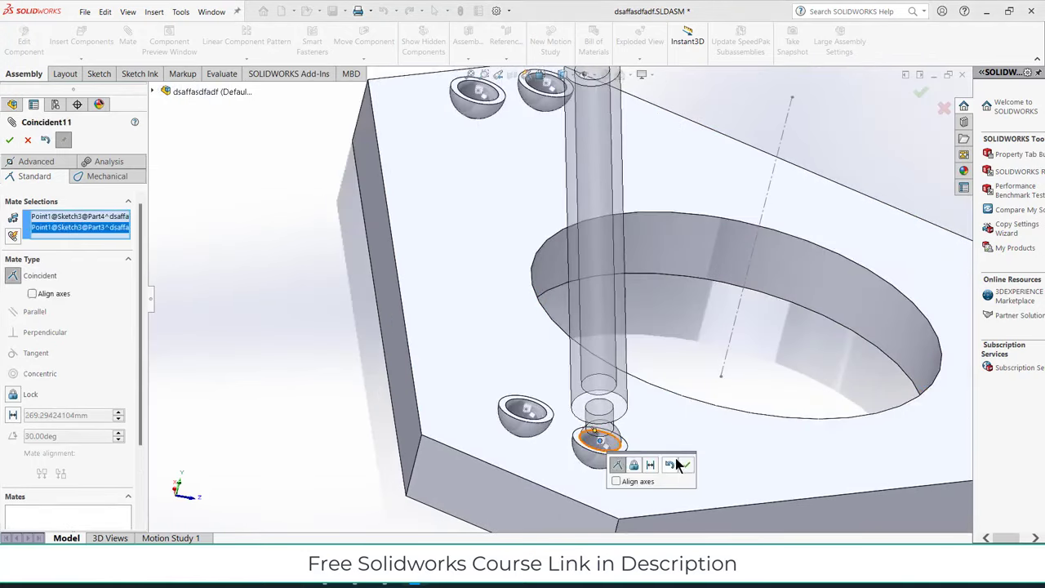
click(688, 466)
Step: Make the inner rod concentric with its sleeve (Concentric7) and drag the top plate to test
scroll(658, 357, up, 5)
click(575, 266)
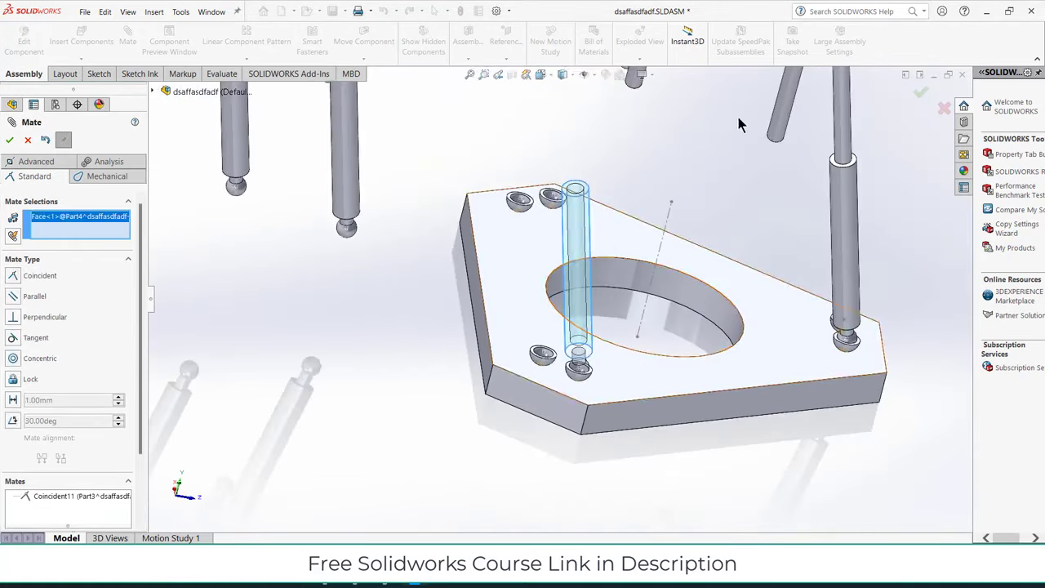
click(788, 110)
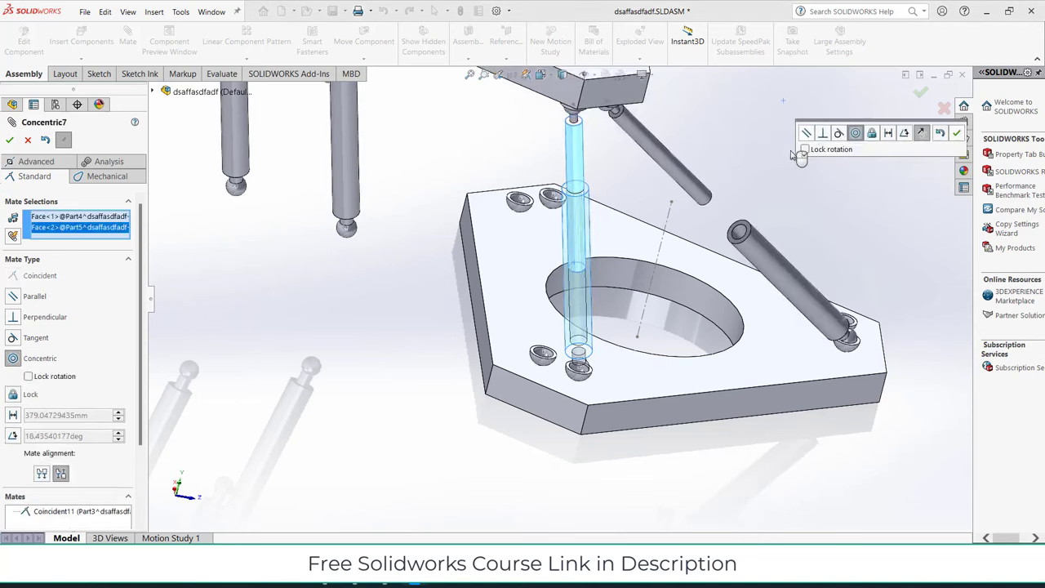
scroll(882, 182, up, 2)
click(958, 137)
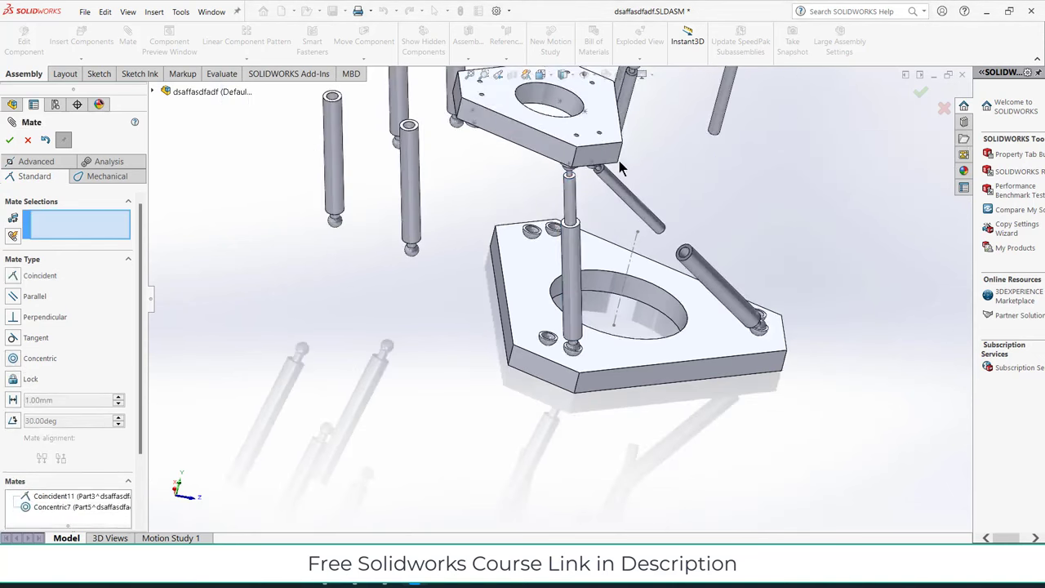
drag(588, 161, 741, 177)
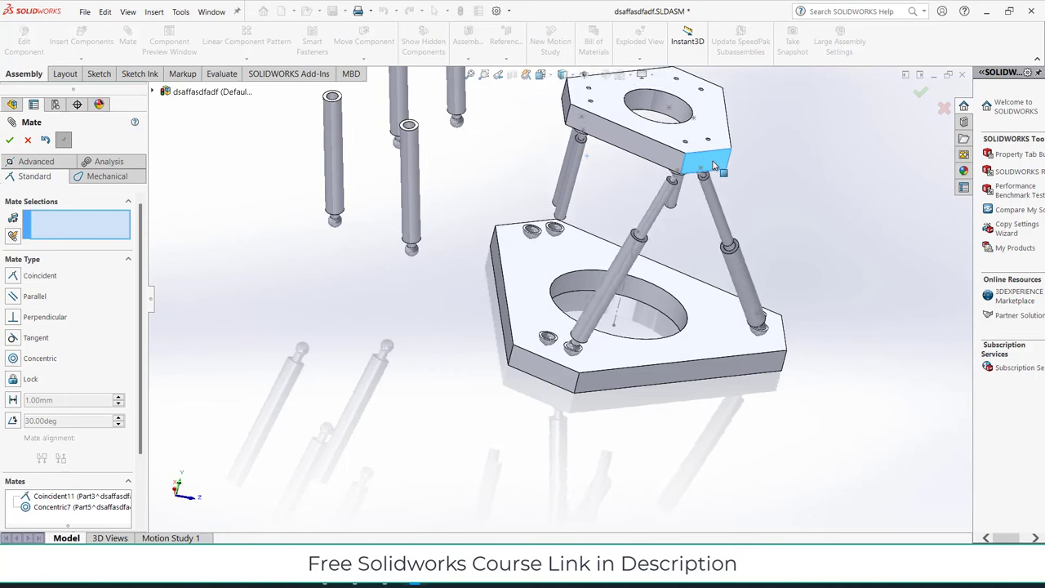
Step: Select another leg's ball-end point and a base-plate socket point, clearing a mistaken pick
middle_drag(596, 261, 453, 352)
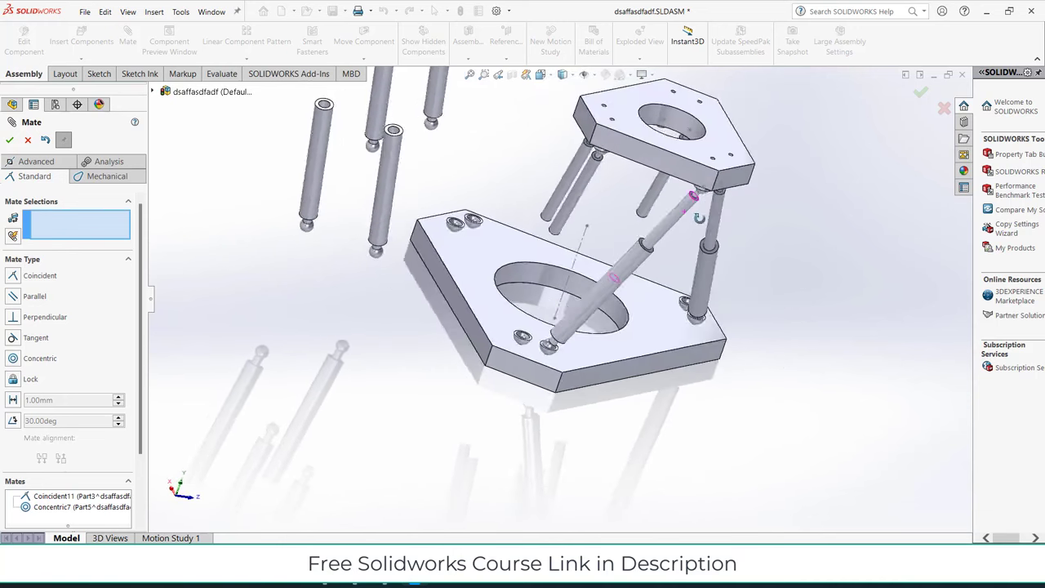
scroll(365, 275, down, 4)
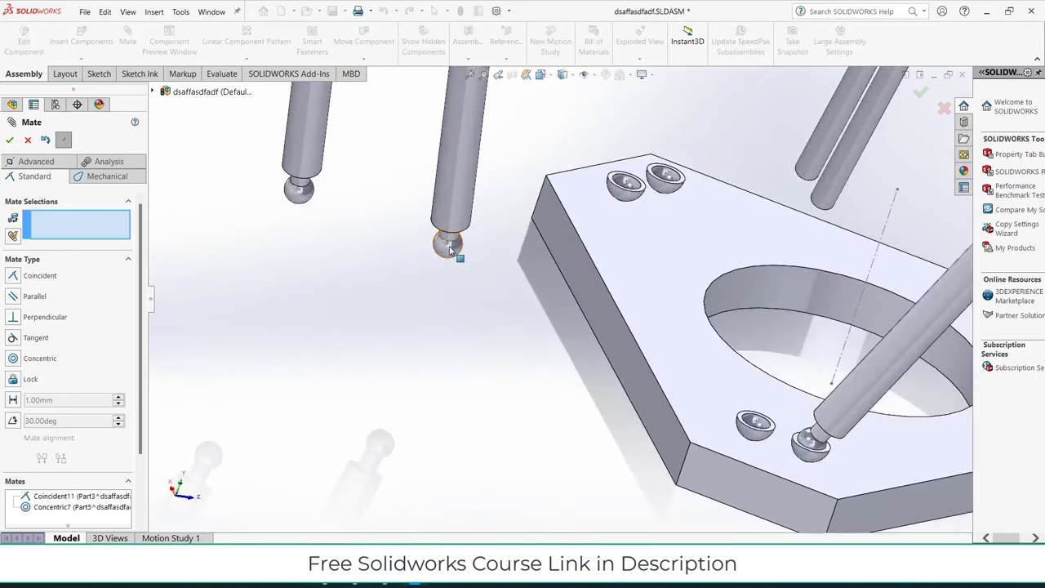
click(447, 247)
right_click(119, 218)
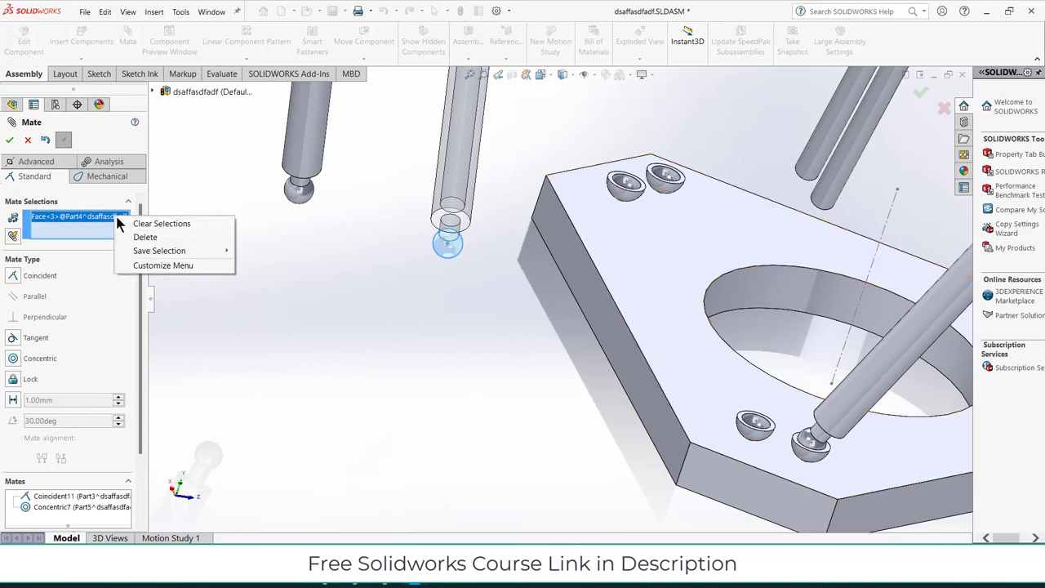
click(162, 223)
scroll(328, 237, down, 2)
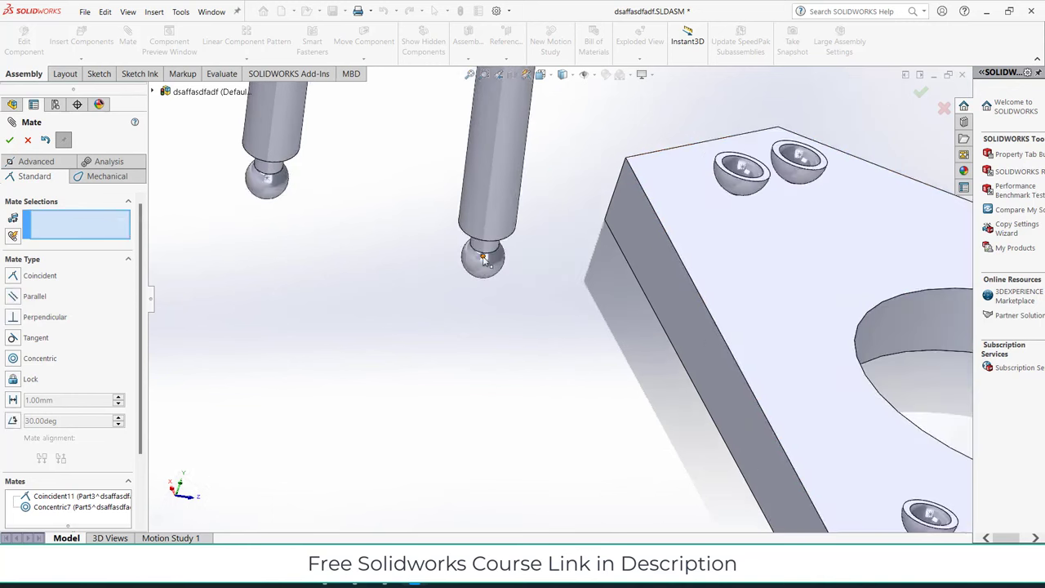
click(483, 259)
click(871, 481)
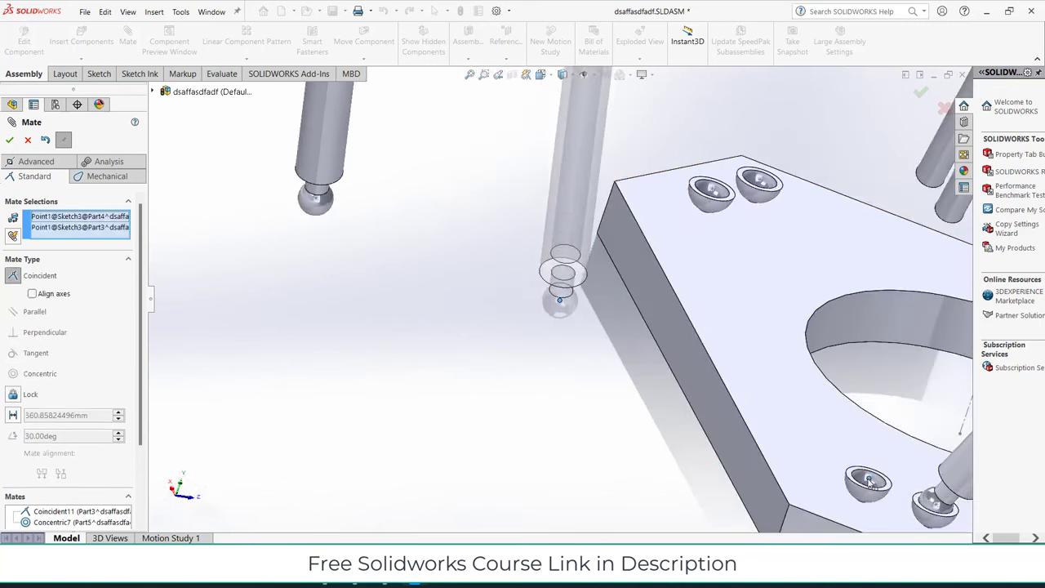
Step: Accept Coincident12 and make another inner rod concentric with its sleeve
click(953, 498)
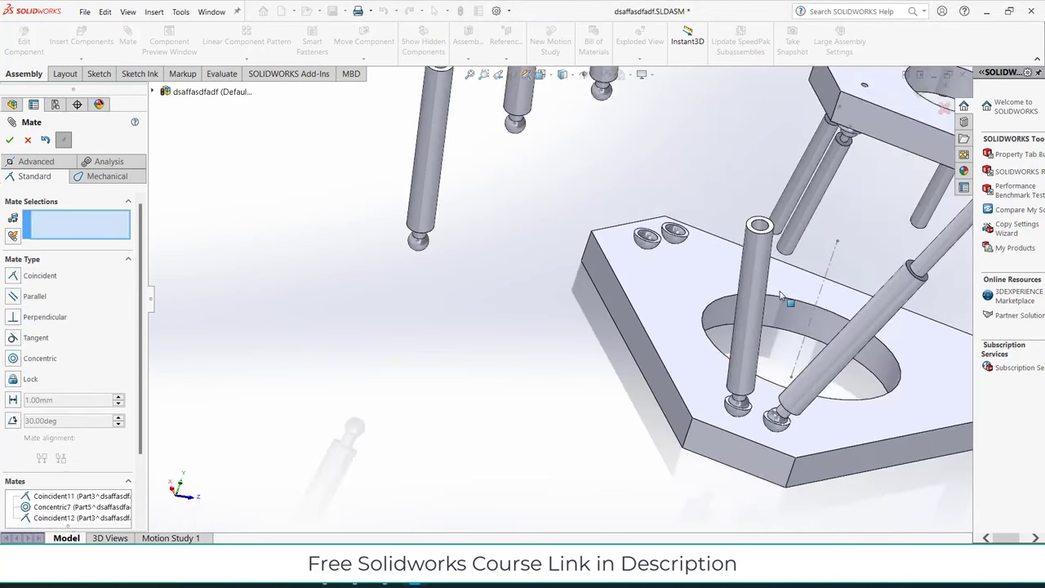
click(762, 260)
click(803, 221)
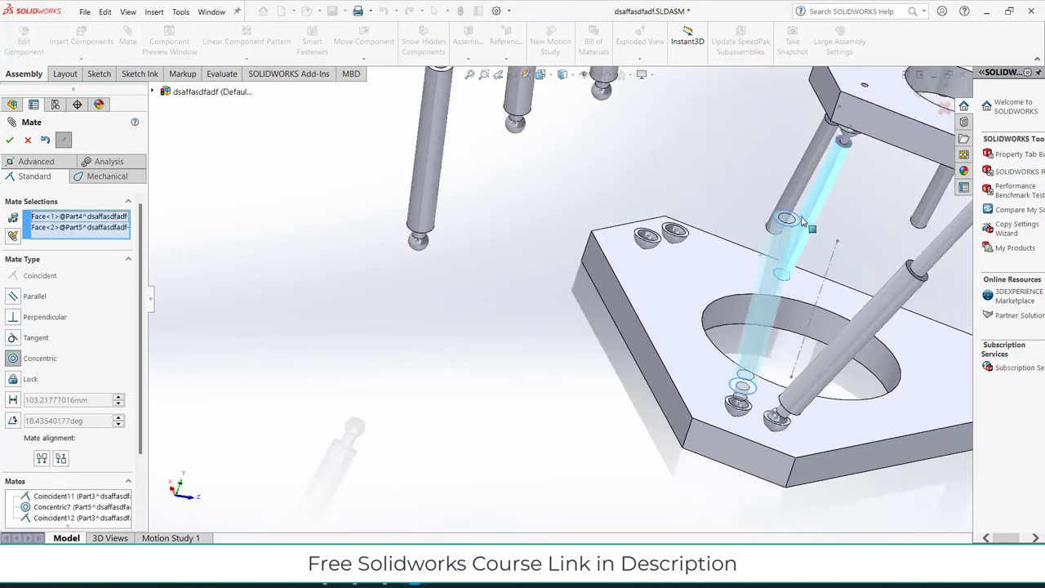
click(956, 202)
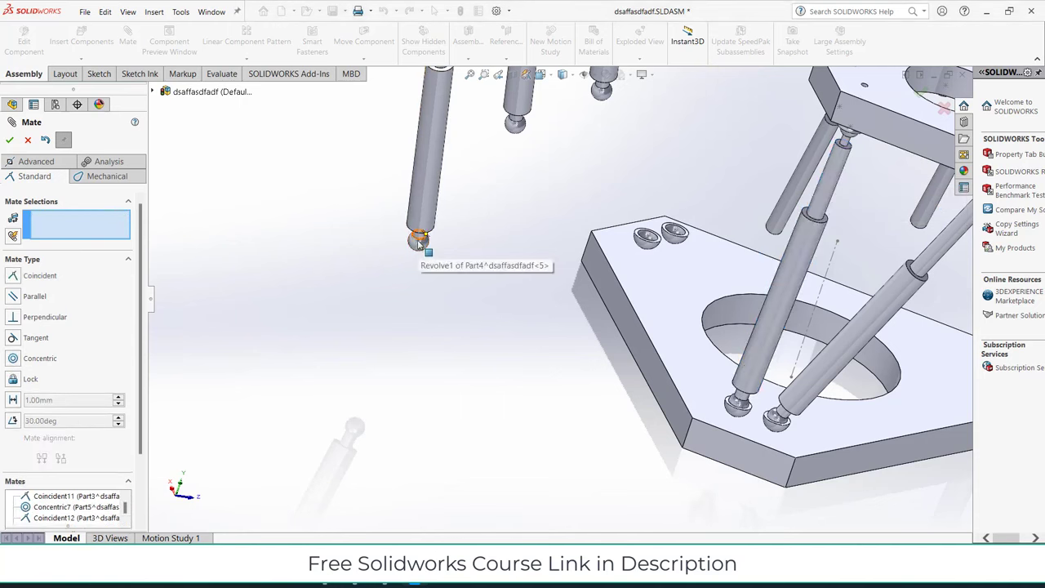
Step: Seat another loose rod's ball end in a base-plate socket with Coincident13
mouse_move(590, 264)
middle_down()
mouse_move(608, 275)
mouse_move(618, 173)
mouse_move(672, 274)
mouse_move(545, 228)
mouse_move(513, 285)
mouse_move(541, 303)
middle_up()
scroll(608, 275, up, 5)
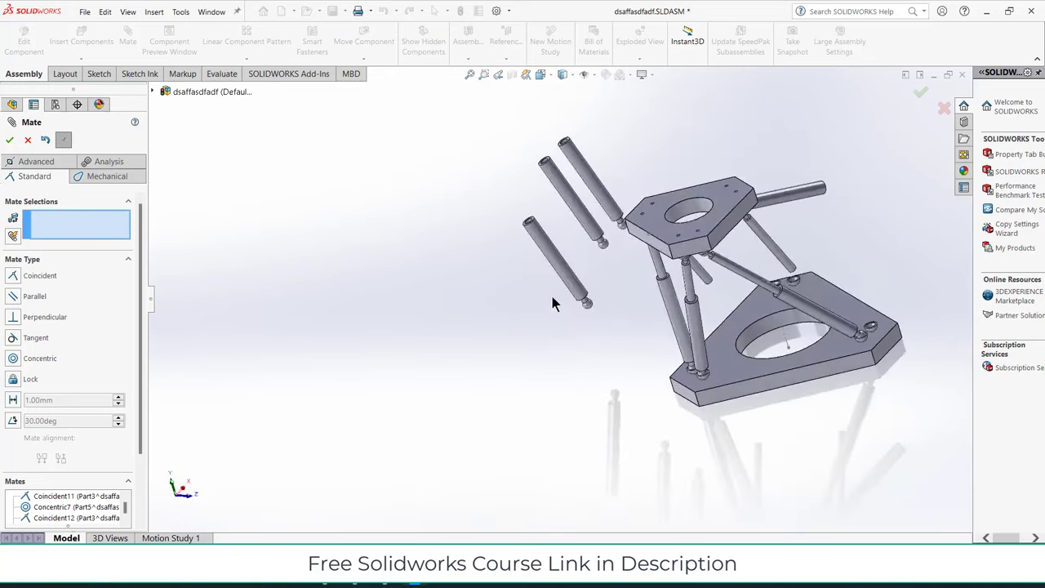
scroll(591, 318, down, 4)
scroll(589, 311, down, 4)
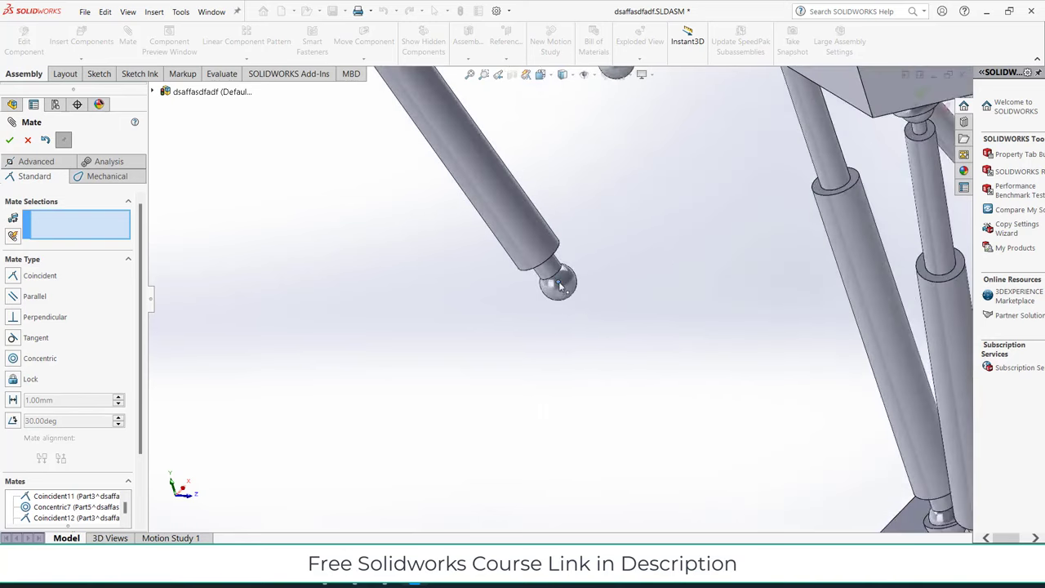
click(560, 284)
scroll(561, 284, up, 5)
scroll(620, 294, up, 2)
scroll(717, 306, down, 4)
scroll(717, 306, down, 4)
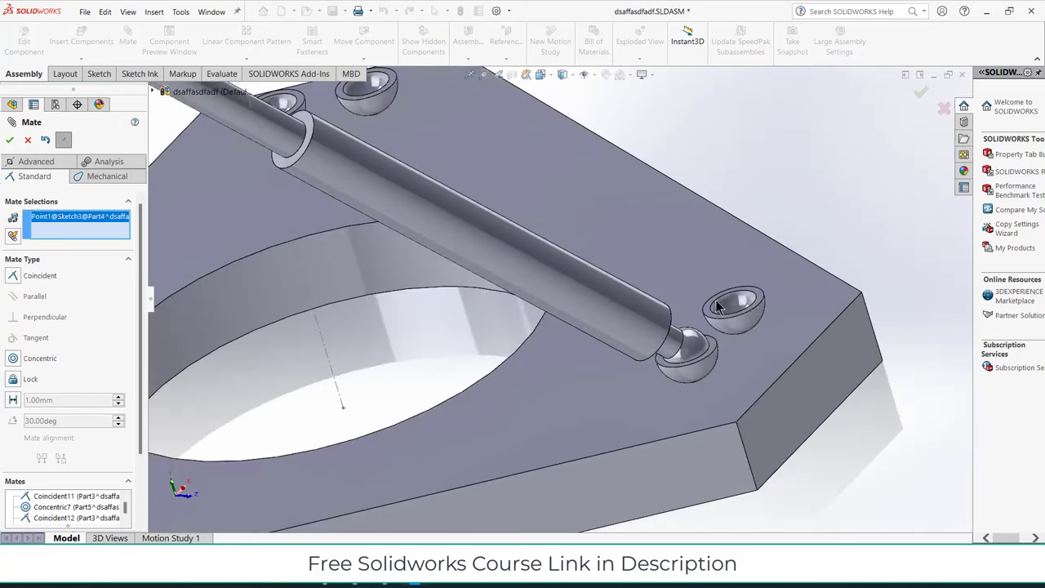
click(734, 305)
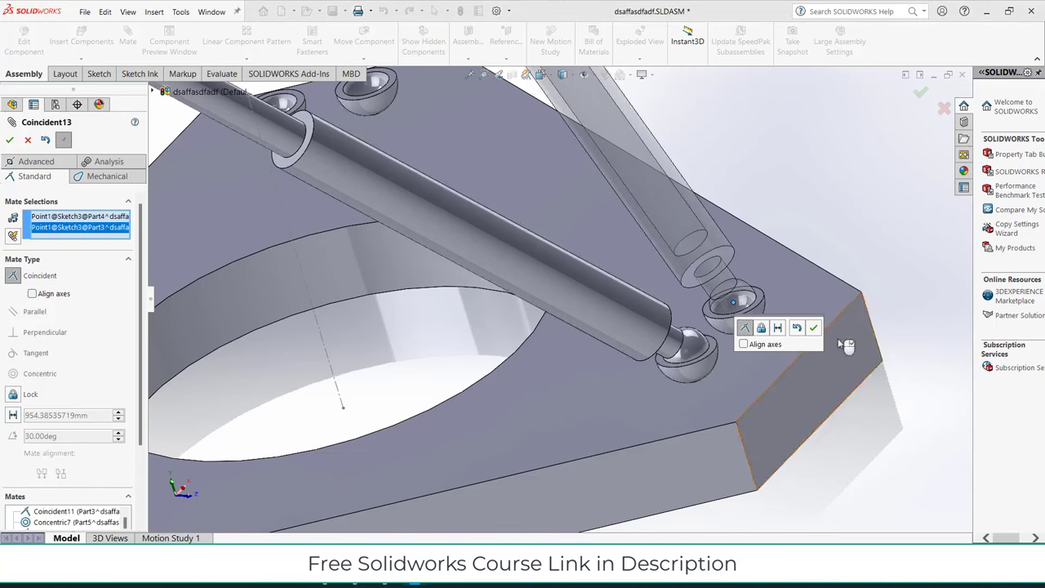
click(814, 328)
scroll(736, 256, up, 5)
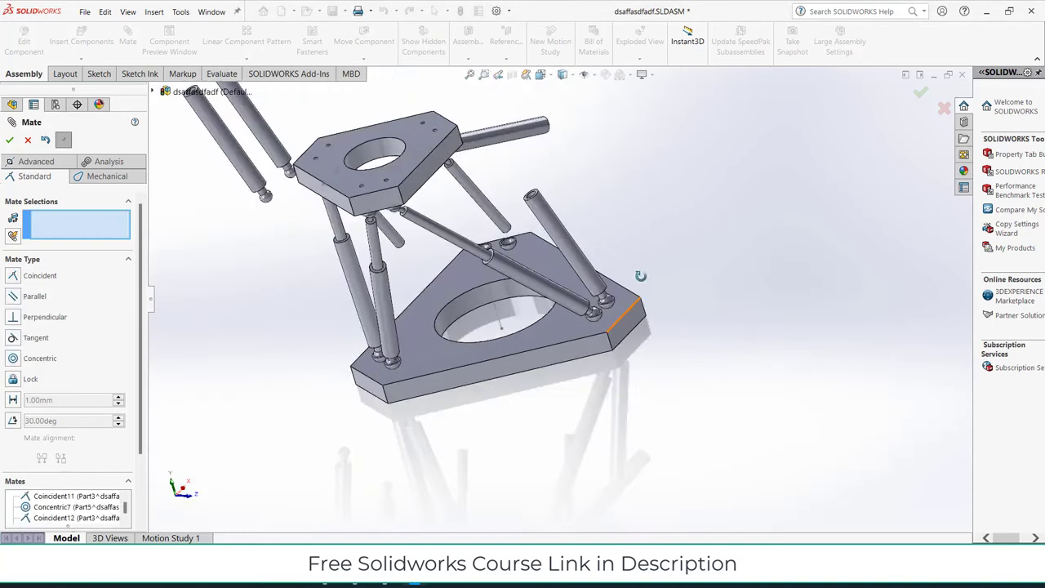
scroll(641, 276, down, 3)
middle_drag(641, 276, 446, 236)
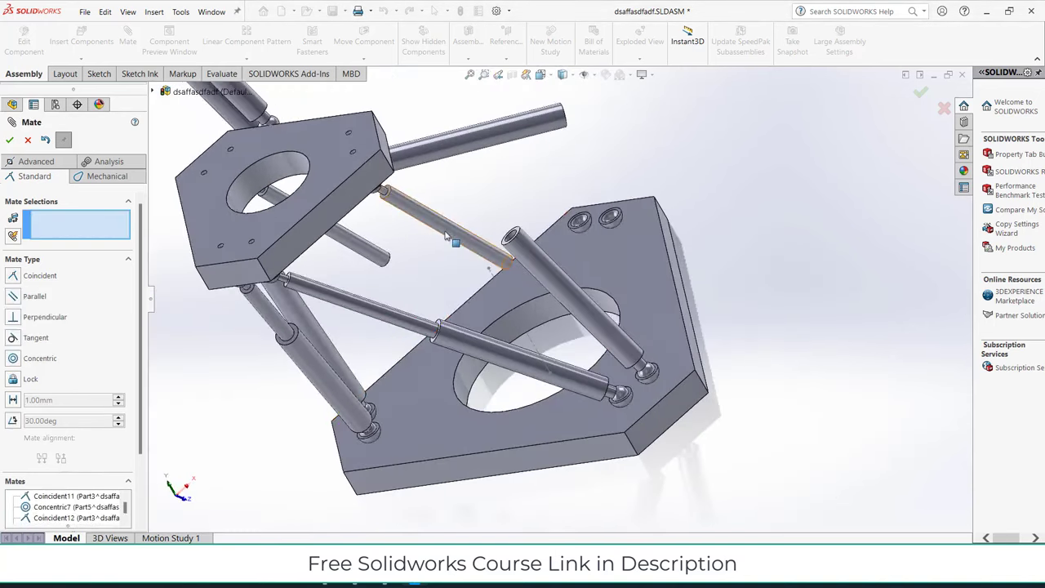
Step: Finish a rod-to-sleeve concentric mate and seat another ball end in a lower-plate socket
click(539, 276)
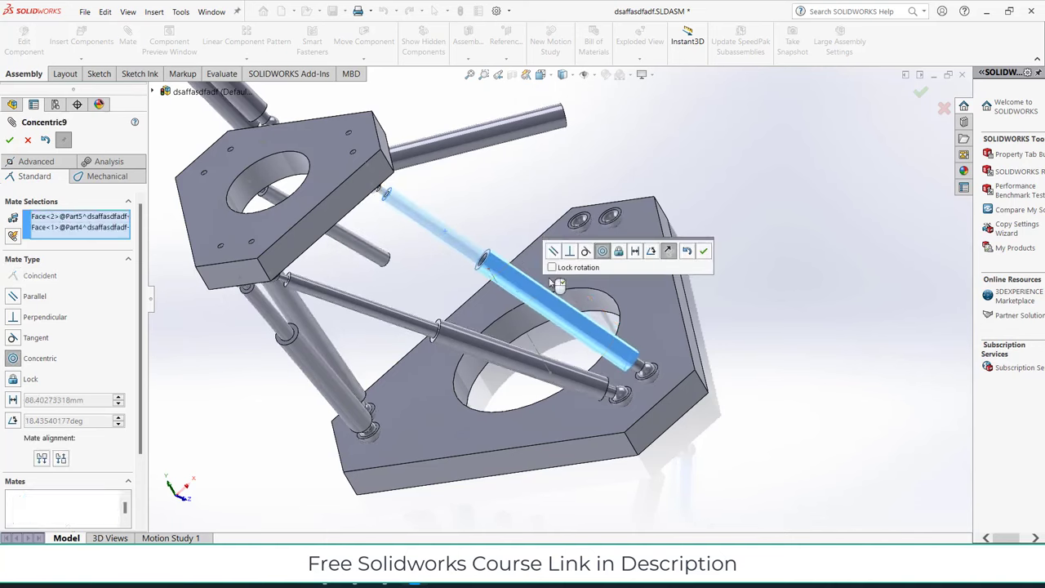
click(704, 256)
scroll(682, 213, down, 3)
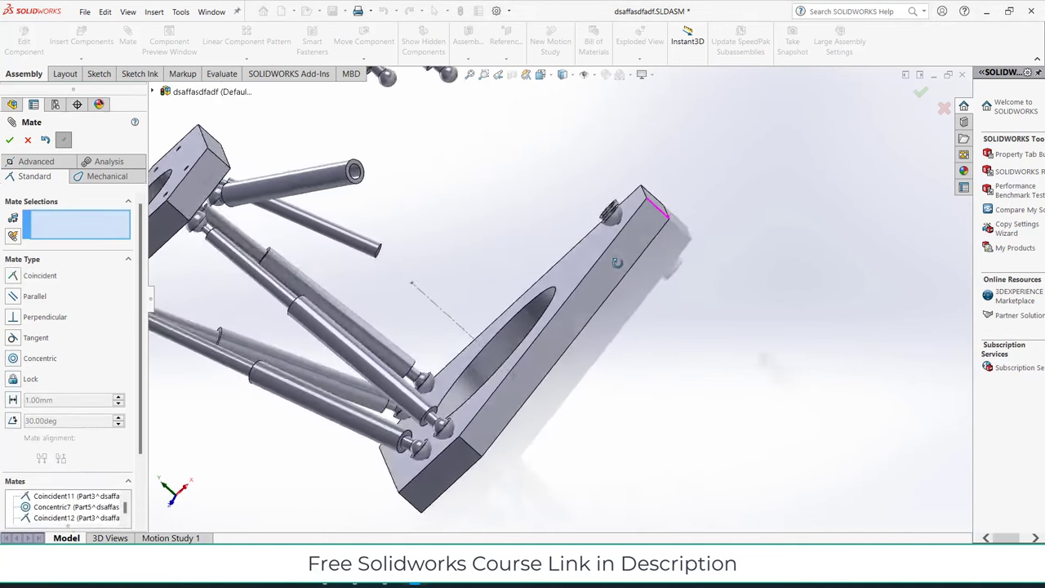
mouse_move(682, 214)
middle_down()
mouse_move(608, 249)
mouse_move(556, 151)
middle_up()
scroll(609, 249, up, 3)
scroll(472, 140, down, 3)
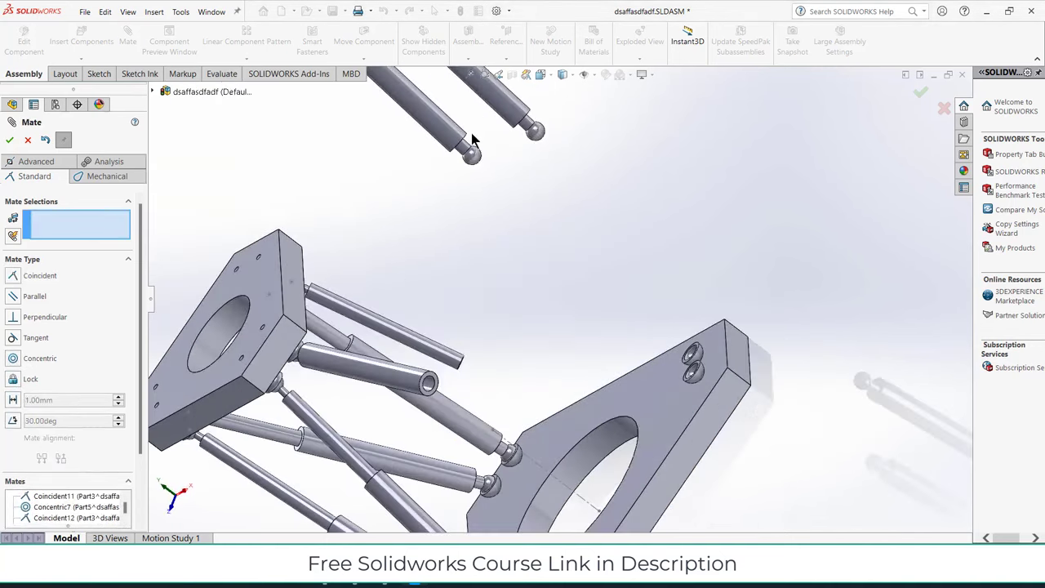
click(472, 157)
scroll(686, 376, down, 3)
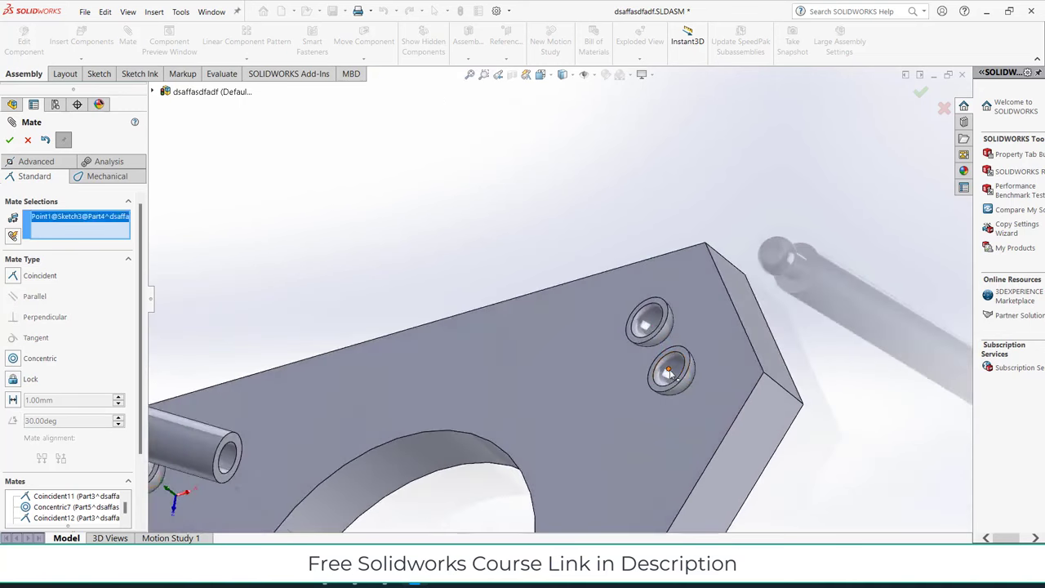
click(668, 372)
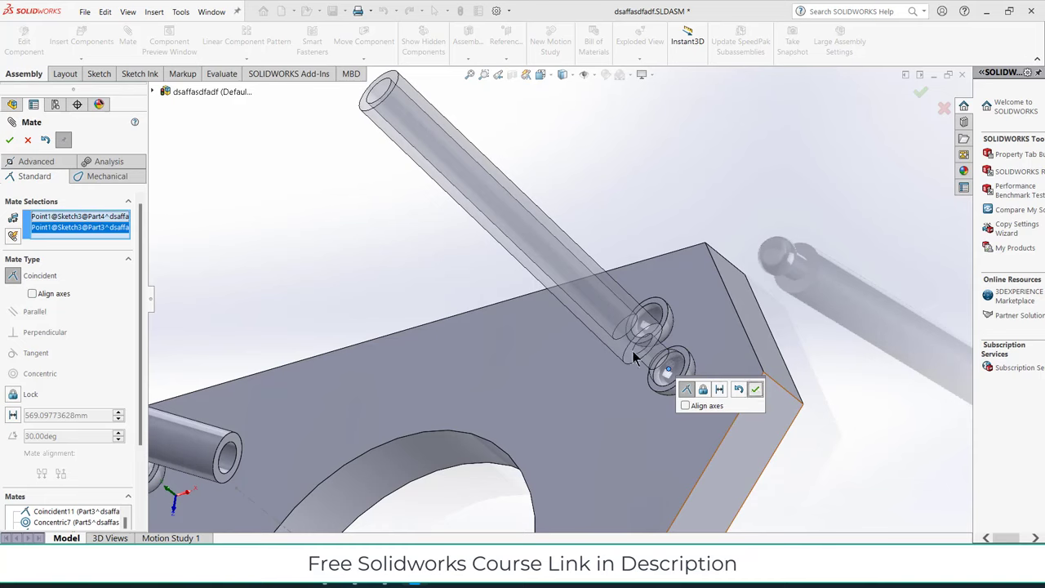
key(Return)
Step: Inspect the assembly, close the Mate tool, and bring up the stray tube's menu
scroll(507, 376, up, 3)
mouse_move(506, 376)
middle_down()
mouse_move(430, 330)
mouse_move(434, 341)
mouse_move(436, 299)
mouse_move(479, 303)
mouse_move(469, 299)
mouse_move(499, 319)
mouse_move(331, 390)
middle_up()
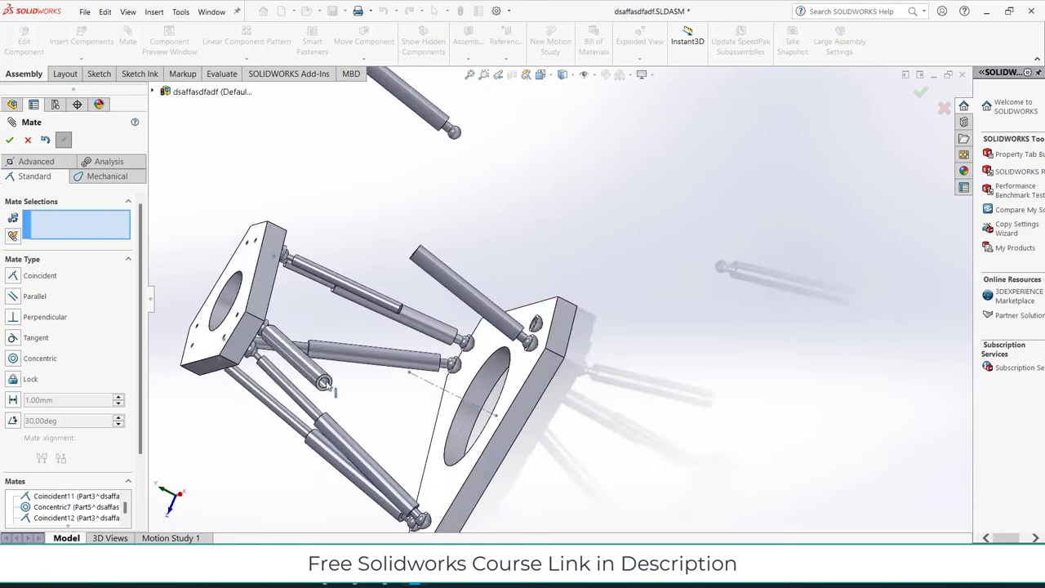
scroll(326, 384, down, 2)
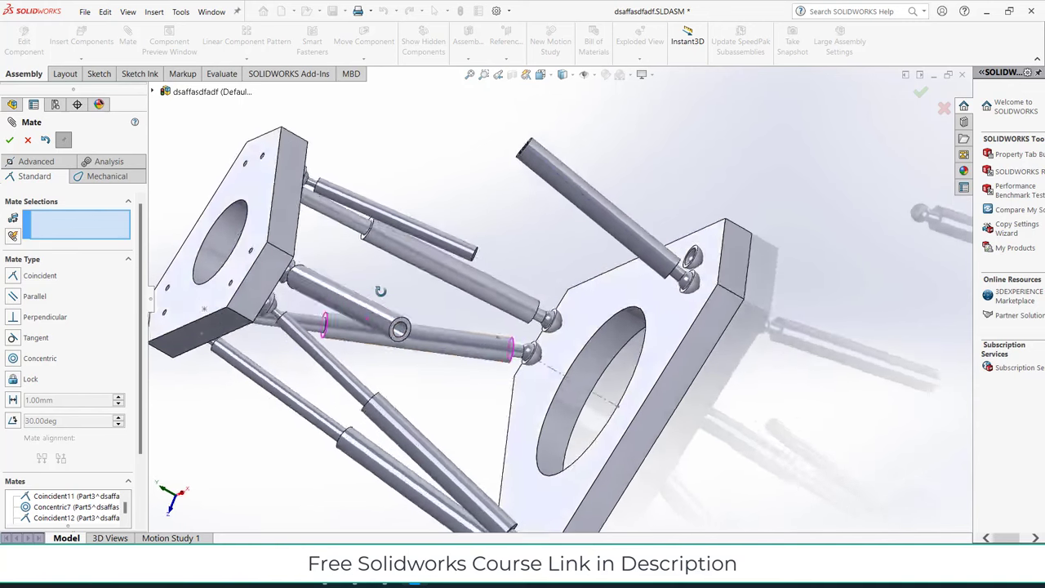
mouse_move(352, 381)
middle_down()
mouse_move(339, 362)
mouse_move(351, 356)
mouse_move(378, 259)
middle_up()
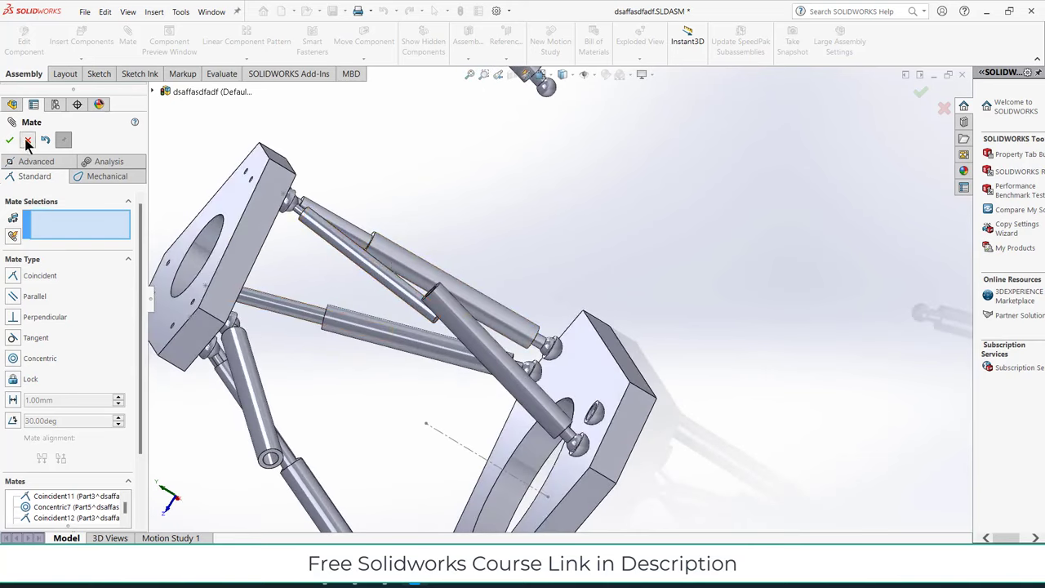
key(Escape)
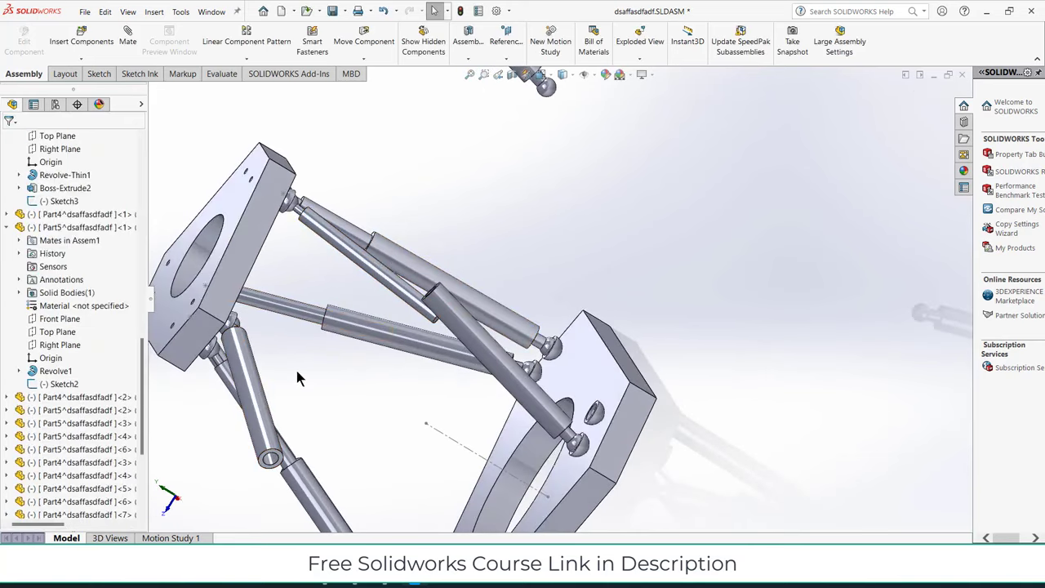
middle_drag(296, 370, 374, 323)
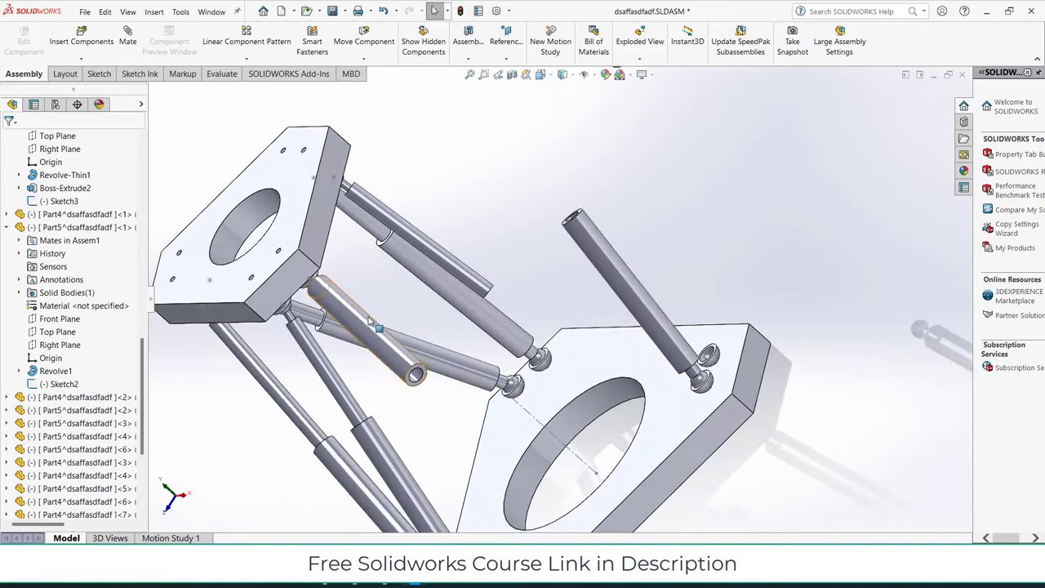
right_click(365, 323)
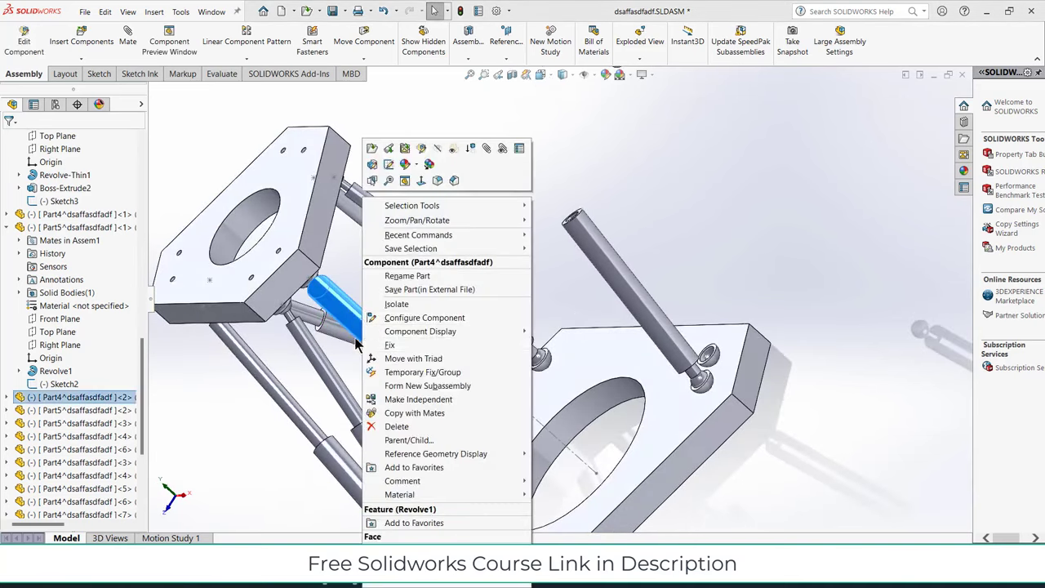
Step: Delete the stray Part4<2> tube and its mate, reposition a loose rod, and return to the assembly
click(403, 427)
click(592, 217)
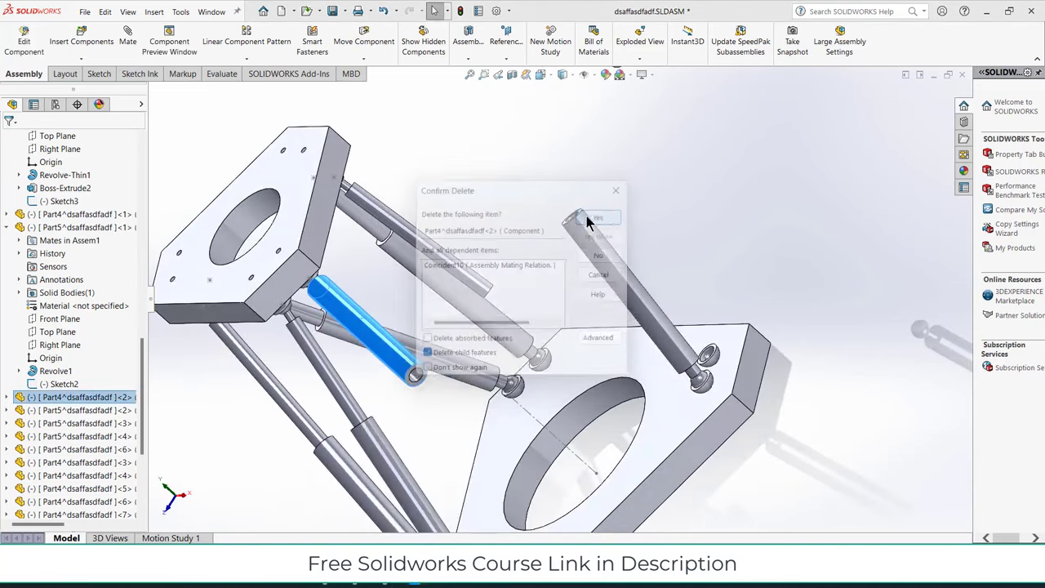
drag(437, 249, 493, 181)
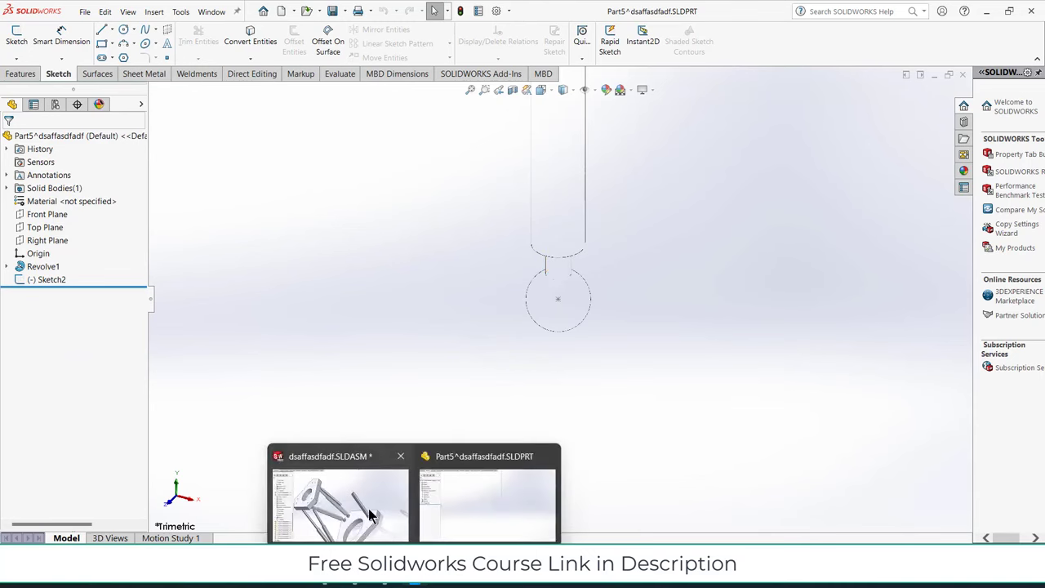
click(366, 510)
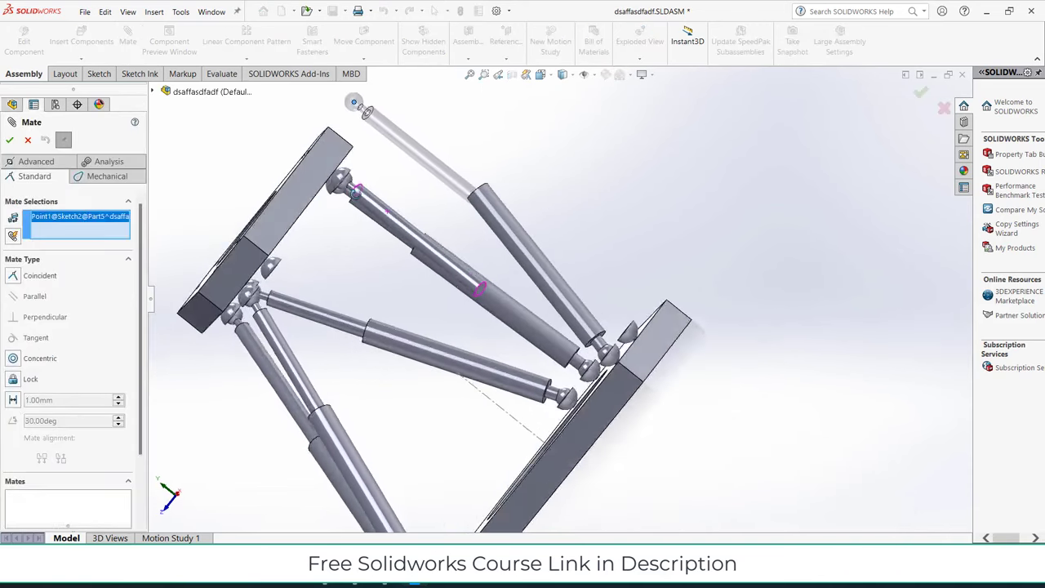
Step: Seat the last leg's ball end in the empty socket with a Coincident mate
middle_drag(390, 218, 302, 282)
scroll(302, 281, down, 5)
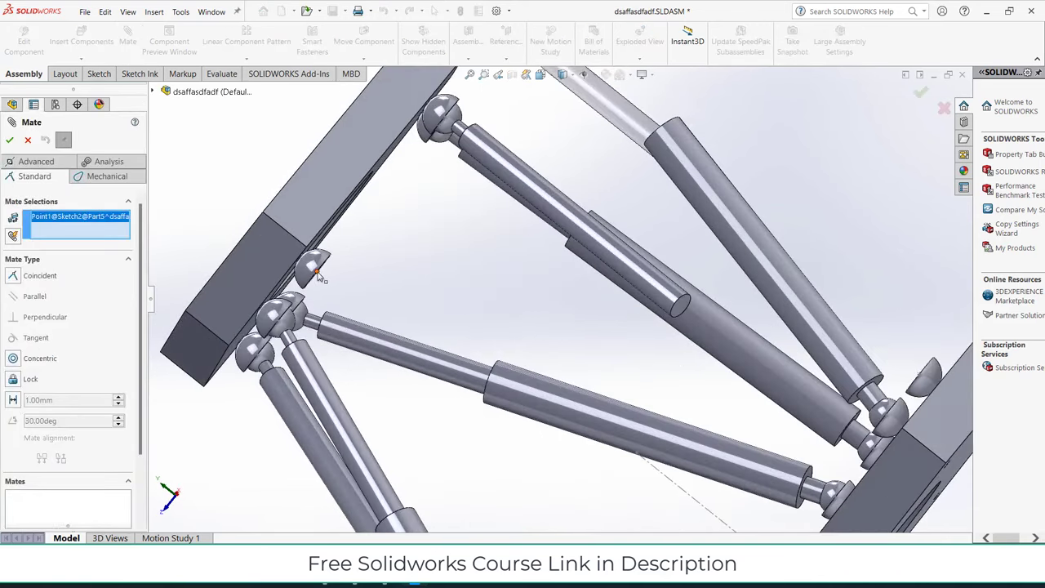
click(316, 276)
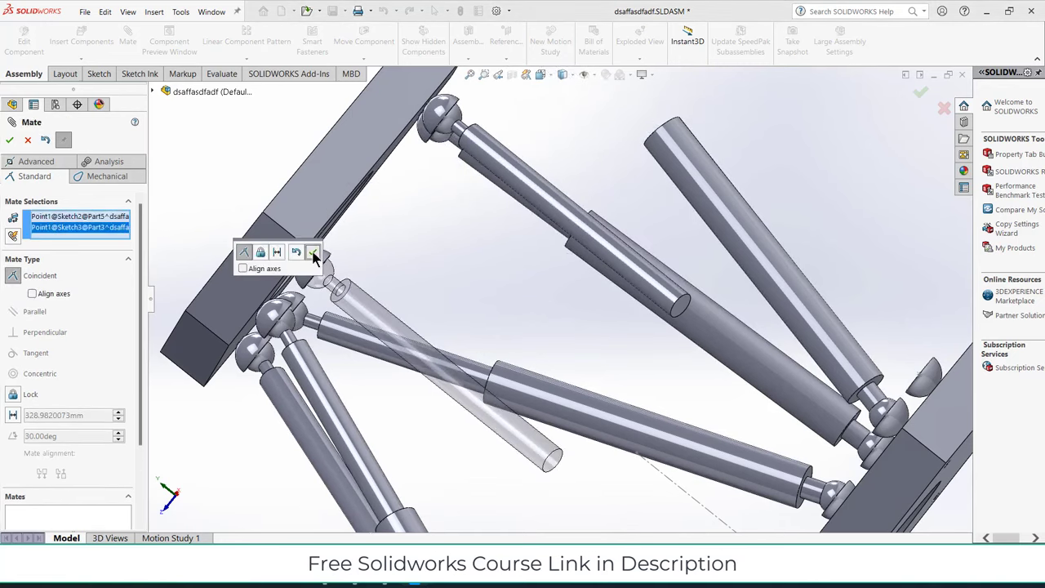
click(315, 257)
Step: Align the last rod and tube with two Concentric mates between their cylindrical faces
click(442, 384)
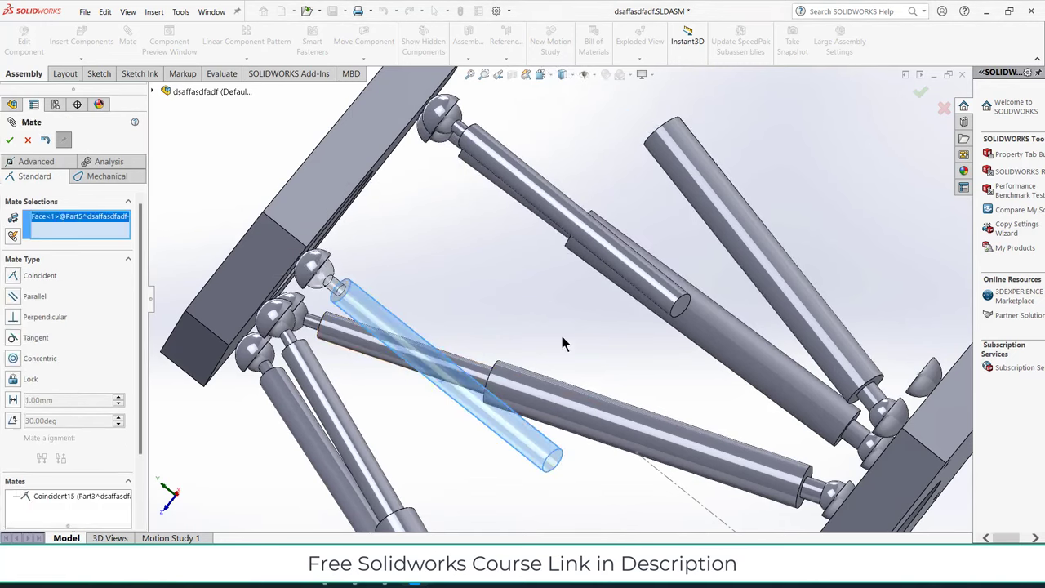
click(750, 243)
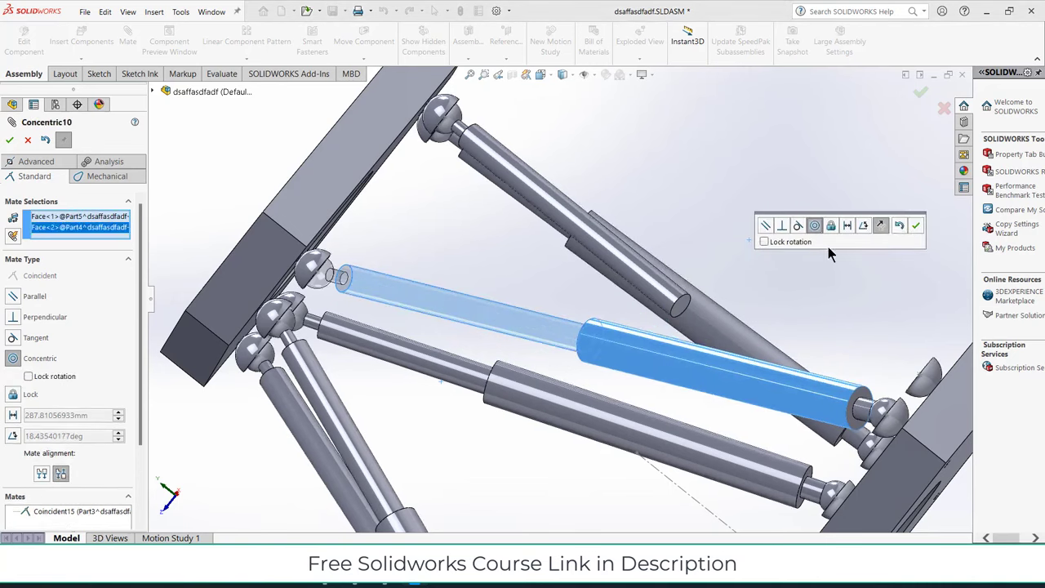
click(916, 225)
scroll(747, 241, up, 3)
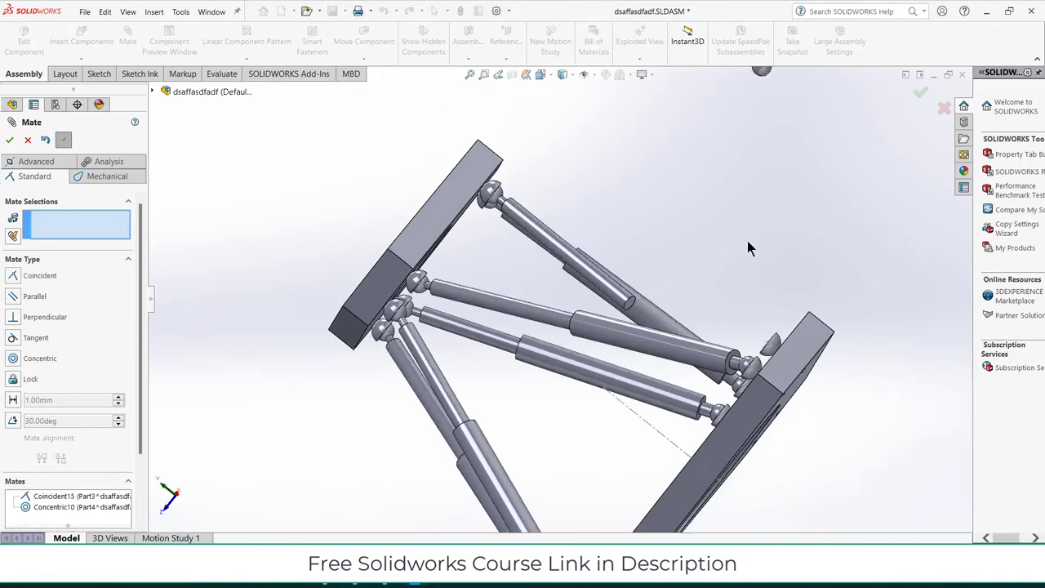
mouse_move(747, 240)
middle_down()
mouse_move(762, 299)
mouse_move(746, 337)
mouse_move(741, 328)
middle_up()
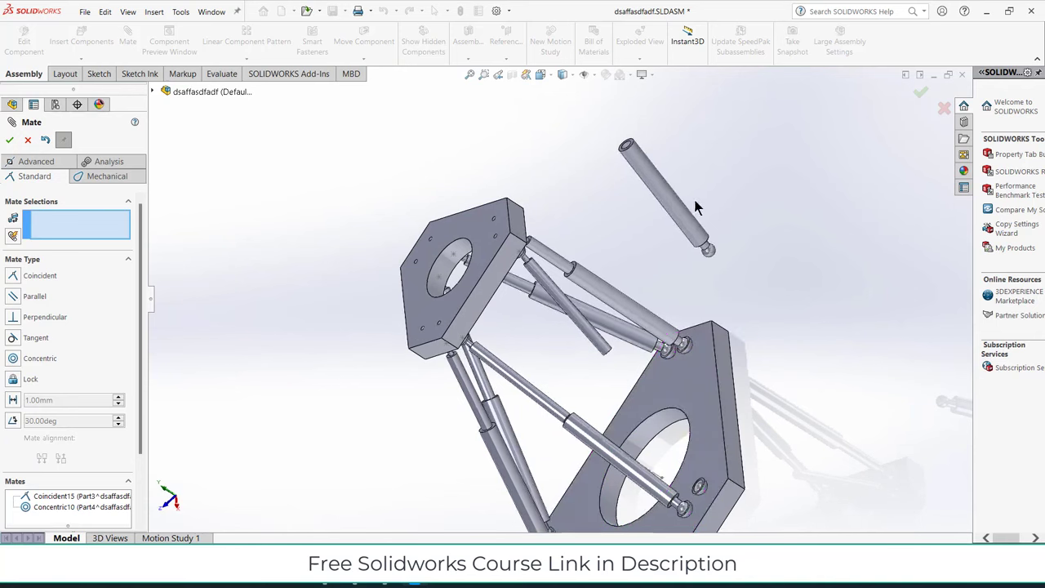
click(653, 189)
click(589, 331)
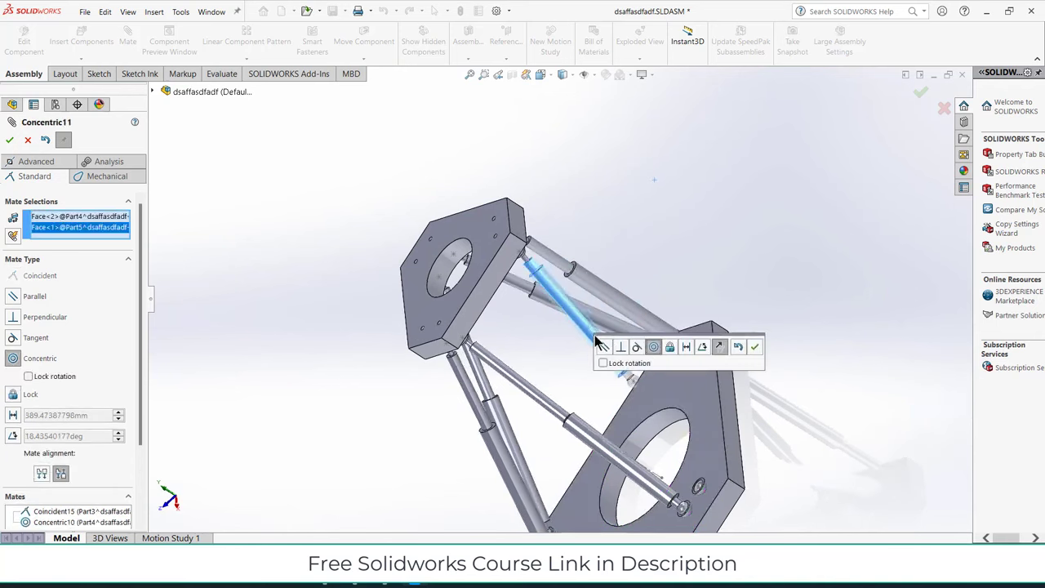
key(Return)
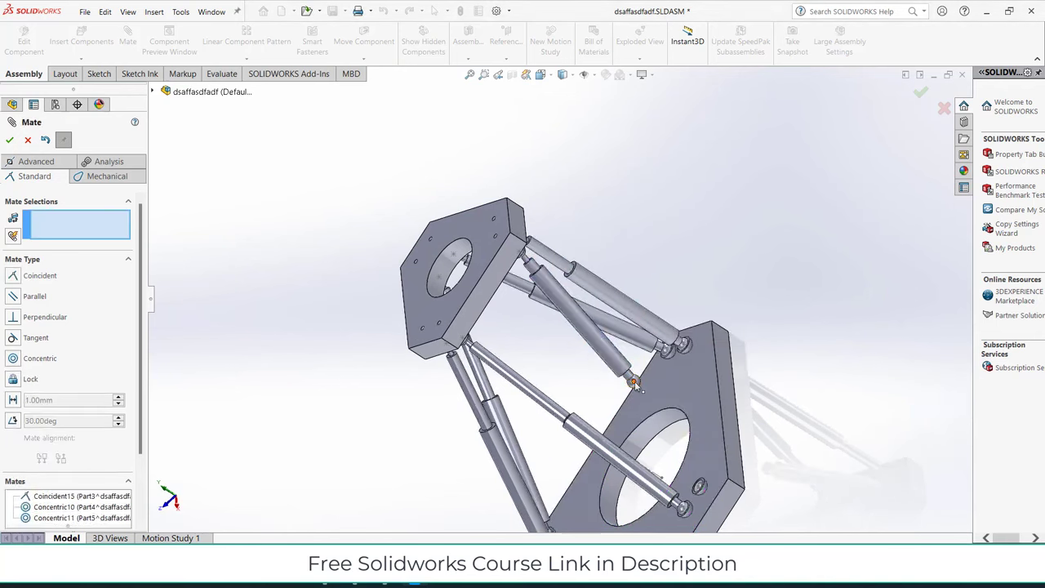
Step: Seat the tube's ball end in the lower-plate socket with Coincident16, then view the upright platform
click(634, 384)
scroll(707, 503, down, 3)
scroll(651, 418, down, 3)
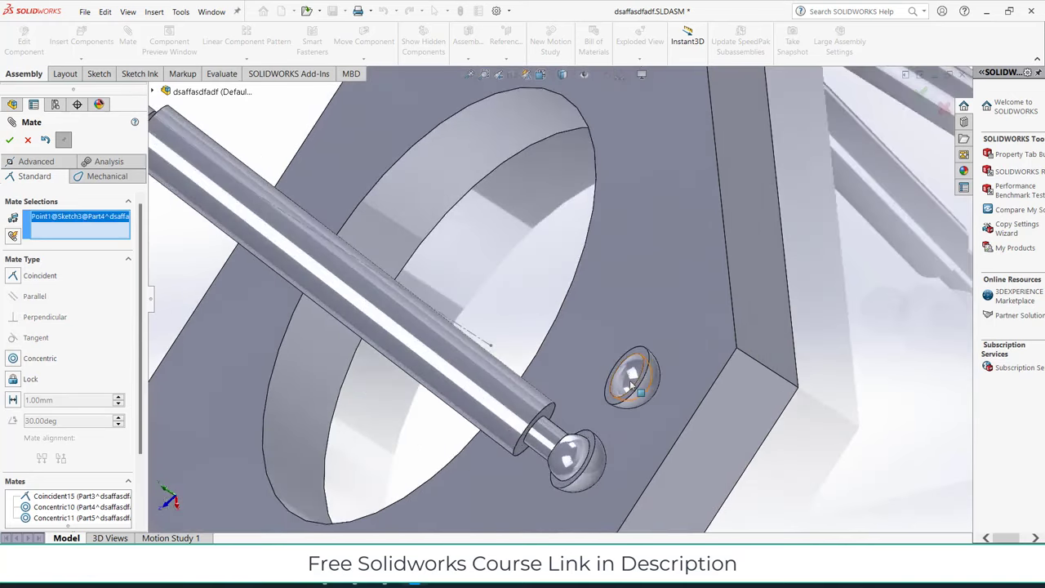
click(627, 377)
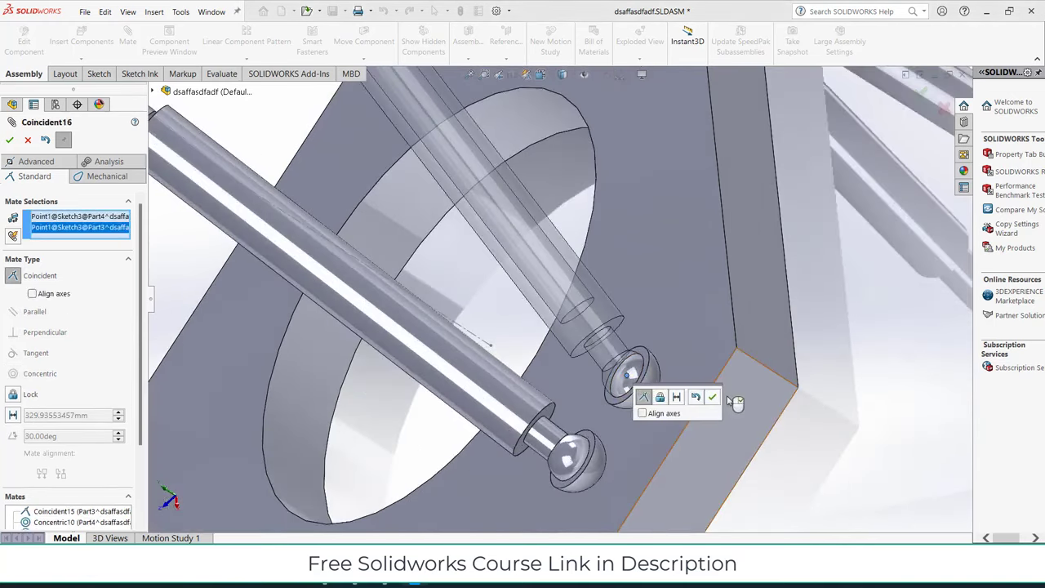
click(713, 398)
scroll(686, 367, up, 5)
scroll(663, 345, up, 2)
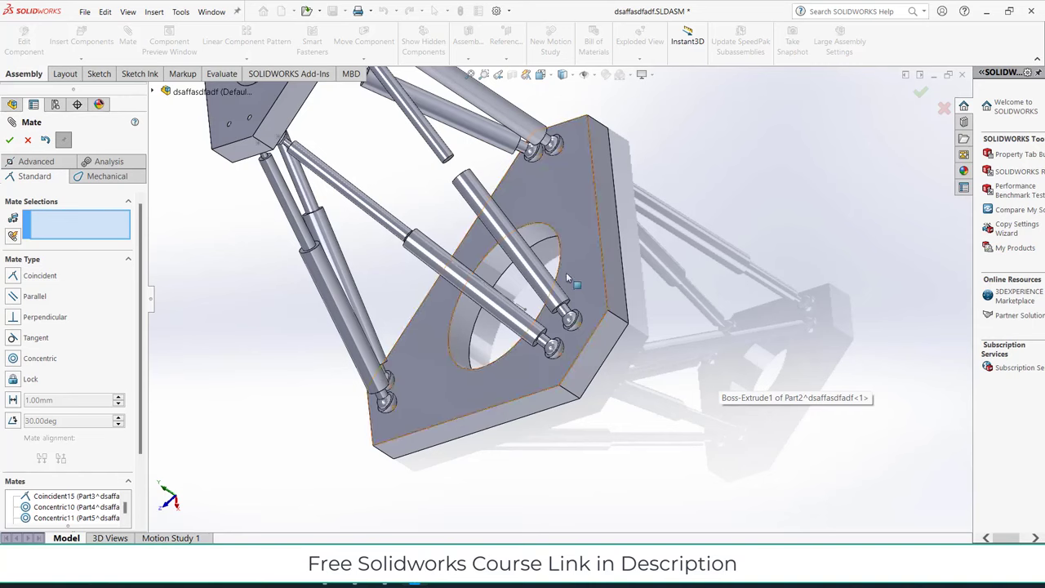
scroll(565, 277, up, 5)
mouse_move(544, 229)
middle_down()
mouse_move(606, 191)
mouse_move(626, 203)
middle_up()
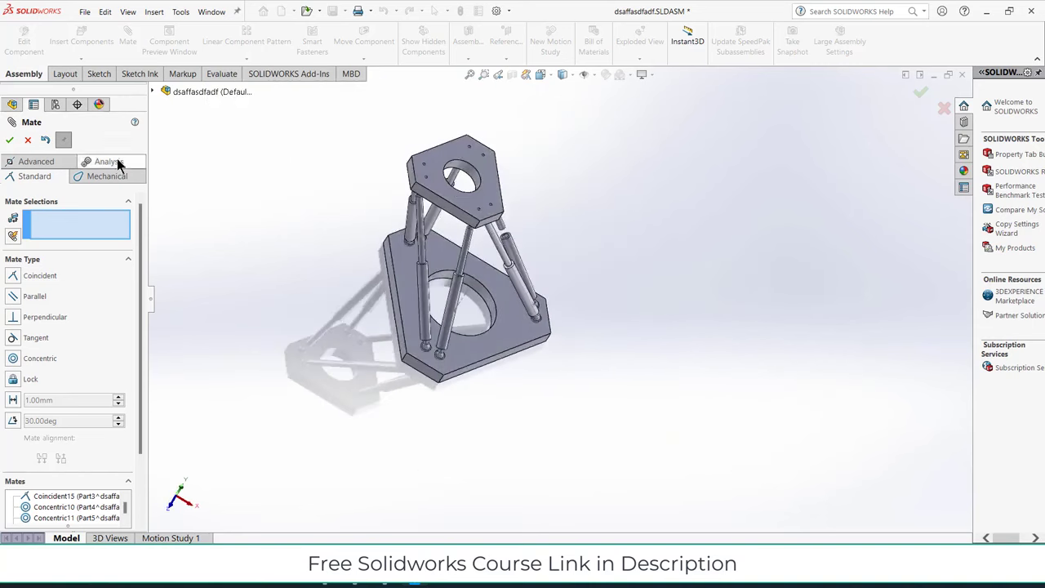
Step: Close the mates and drag the top plate around to test that all six legs follow
key(Escape)
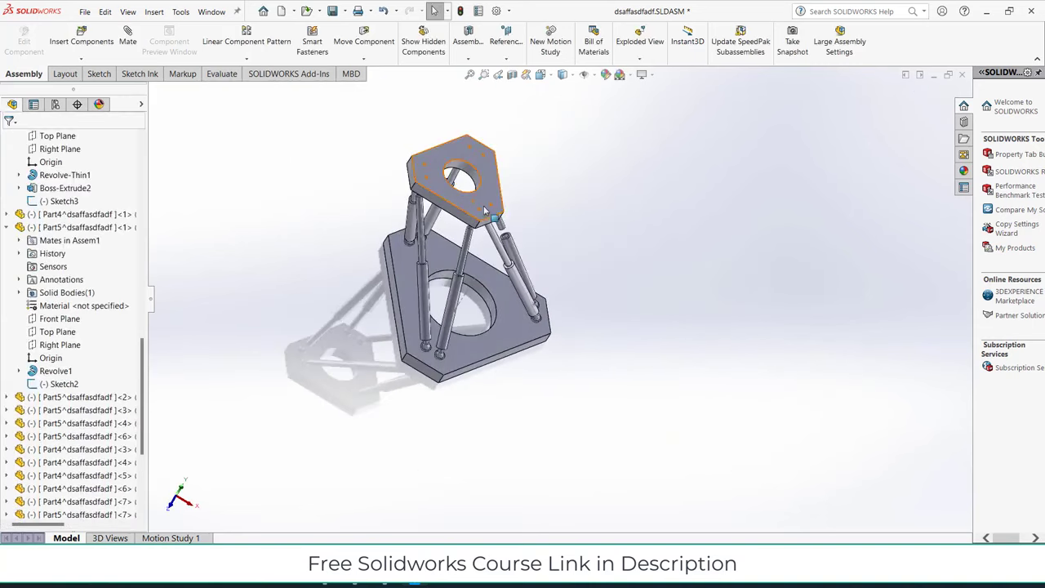
mouse_move(516, 226)
mouse_down()
mouse_move(548, 243)
mouse_move(553, 277)
mouse_up()
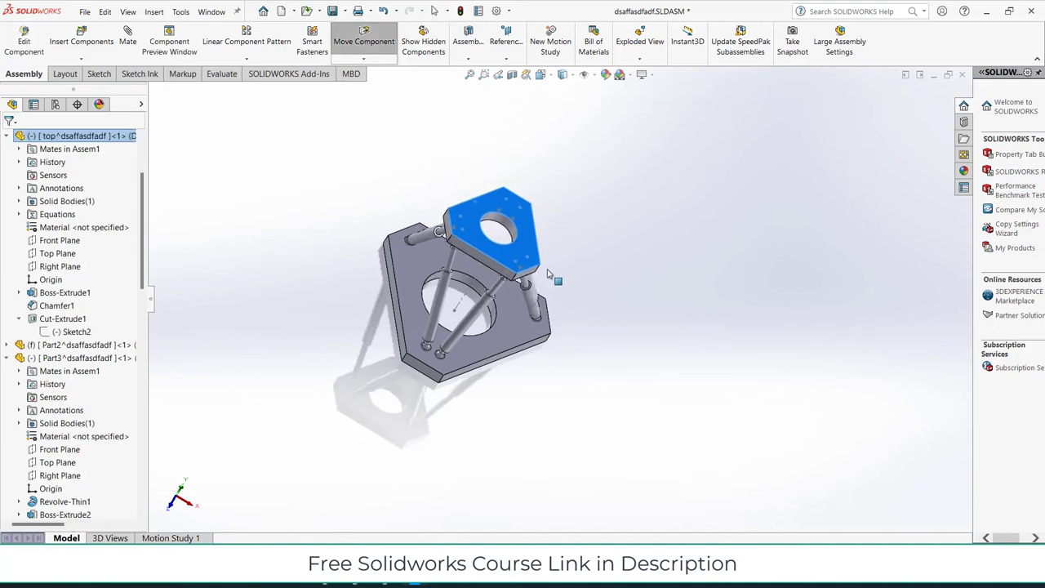
middle_drag(553, 278, 505, 191)
scroll(502, 219, down, 3)
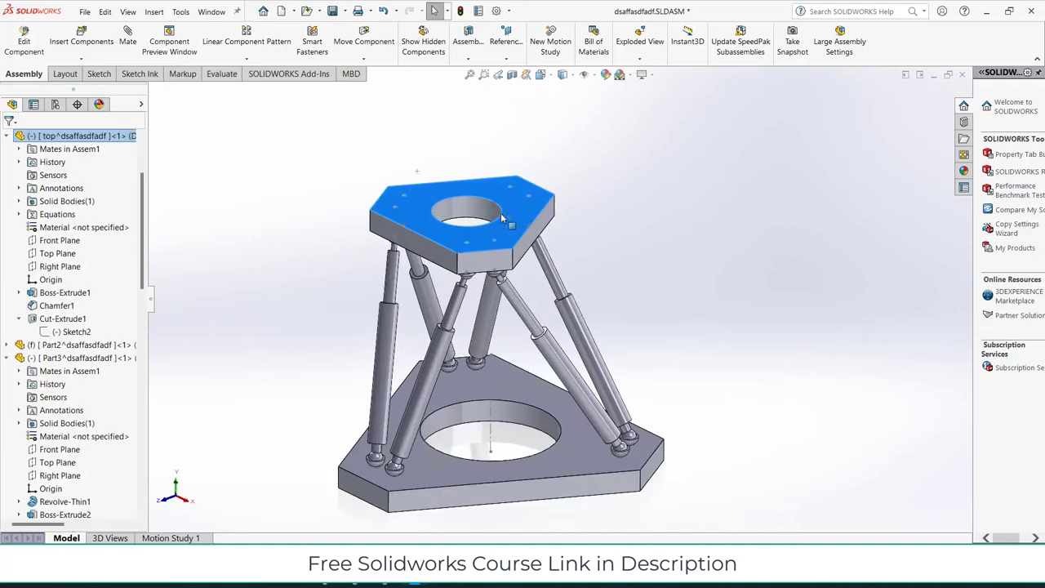
mouse_move(498, 242)
mouse_down()
mouse_move(593, 208)
mouse_move(547, 208)
mouse_move(604, 155)
mouse_move(463, 231)
mouse_move(571, 188)
mouse_move(500, 172)
mouse_move(553, 163)
mouse_move(514, 167)
mouse_move(556, 204)
mouse_move(507, 159)
mouse_move(518, 247)
mouse_up()
middle_drag(518, 247, 667, 302)
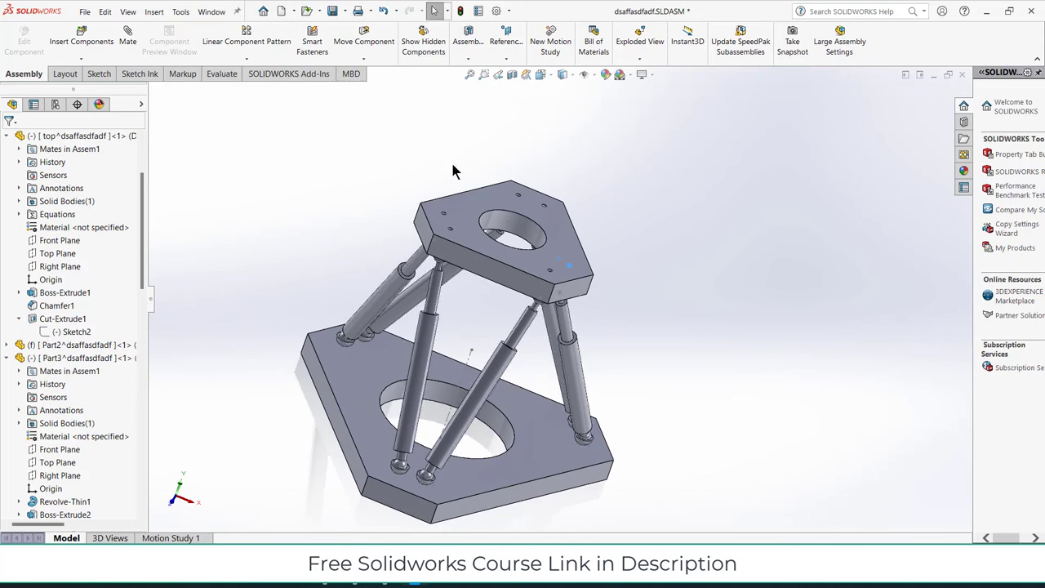
Step: Freely rotate the top plate to tilt it, then orbit to see it from above
click(384, 86)
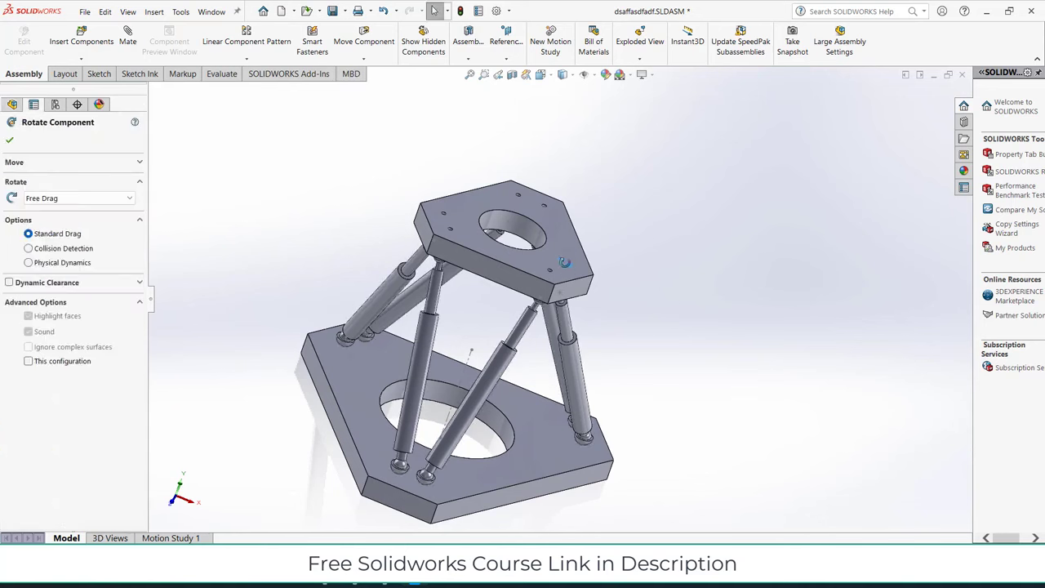
mouse_move(567, 266)
mouse_down()
mouse_move(635, 223)
mouse_move(563, 210)
mouse_move(599, 234)
mouse_move(612, 227)
mouse_move(561, 206)
mouse_move(550, 187)
mouse_move(501, 208)
mouse_move(562, 218)
mouse_move(552, 215)
mouse_up()
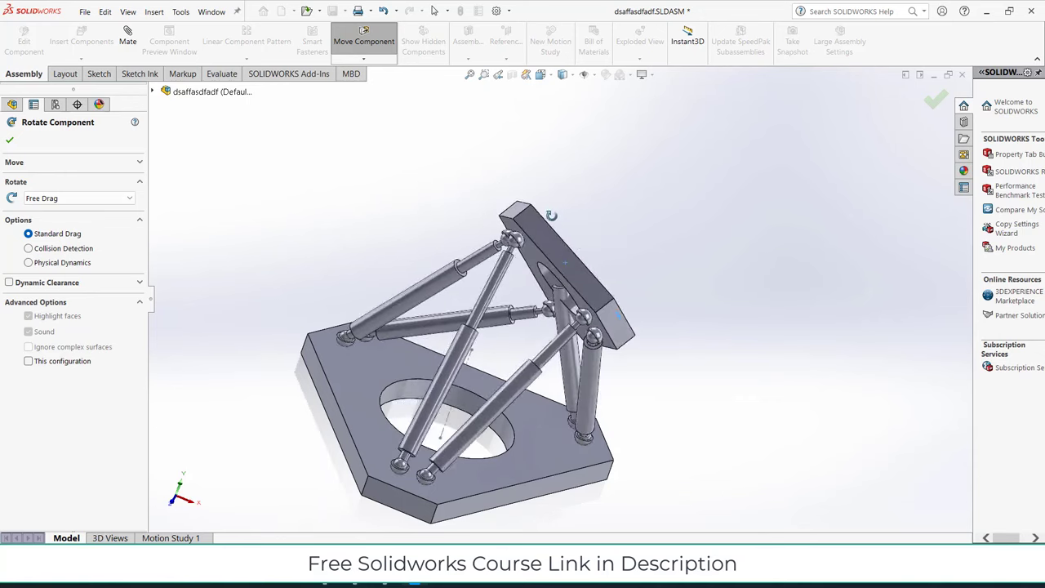
middle_drag(553, 215, 561, 292)
mouse_move(584, 308)
mouse_down()
mouse_move(672, 238)
mouse_move(653, 260)
mouse_up()
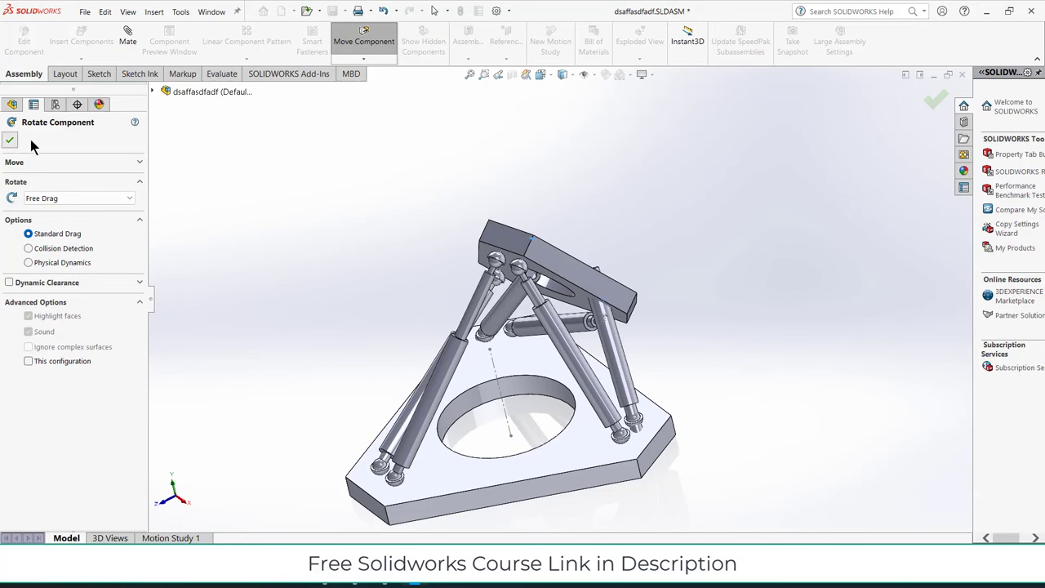
key(Escape)
middle_drag(518, 248, 319, 263)
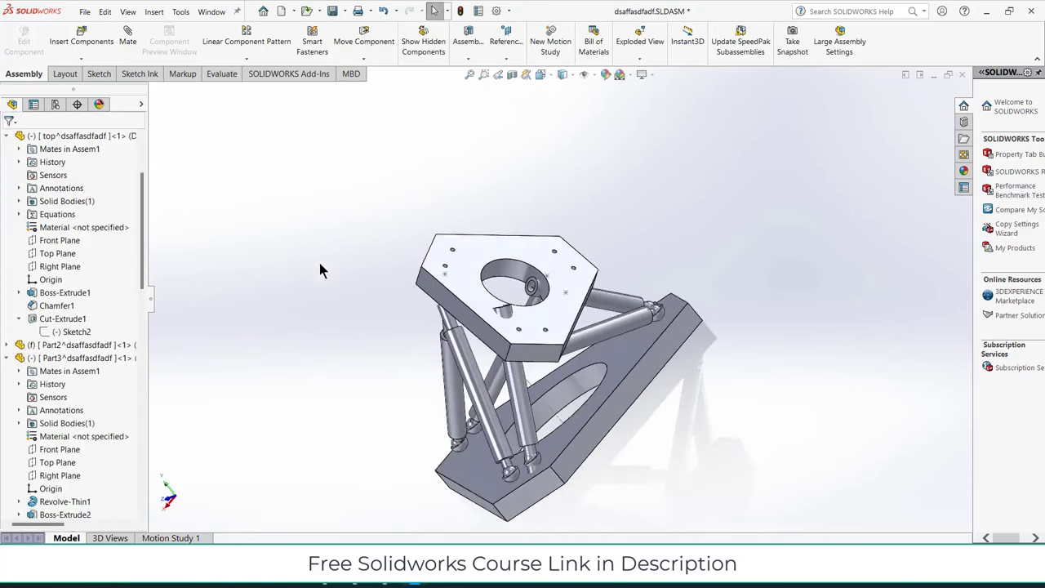
Step: Add a Parallel mate between the top plate face and the base plate face
click(558, 312)
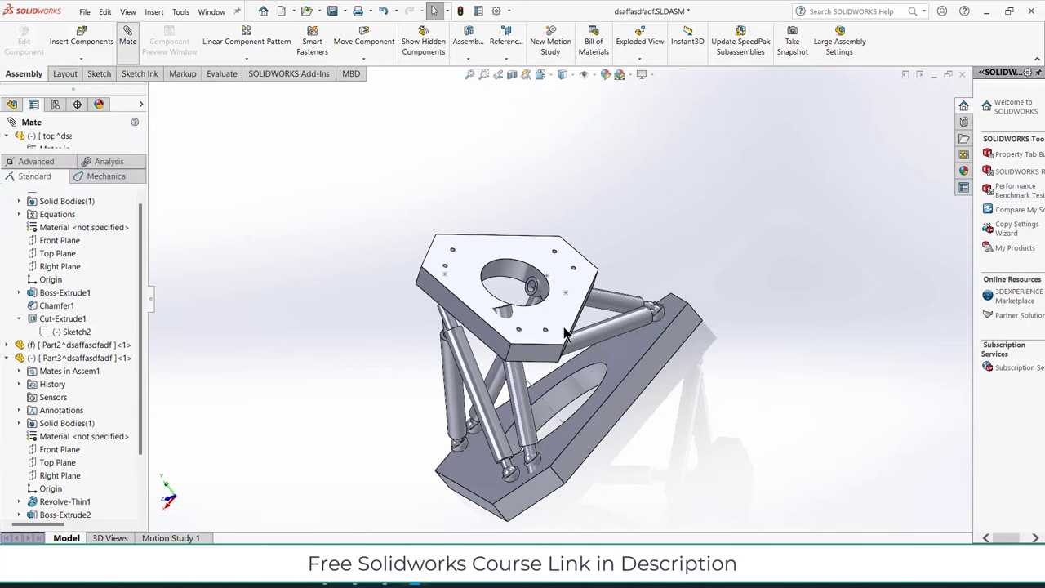
click(557, 441)
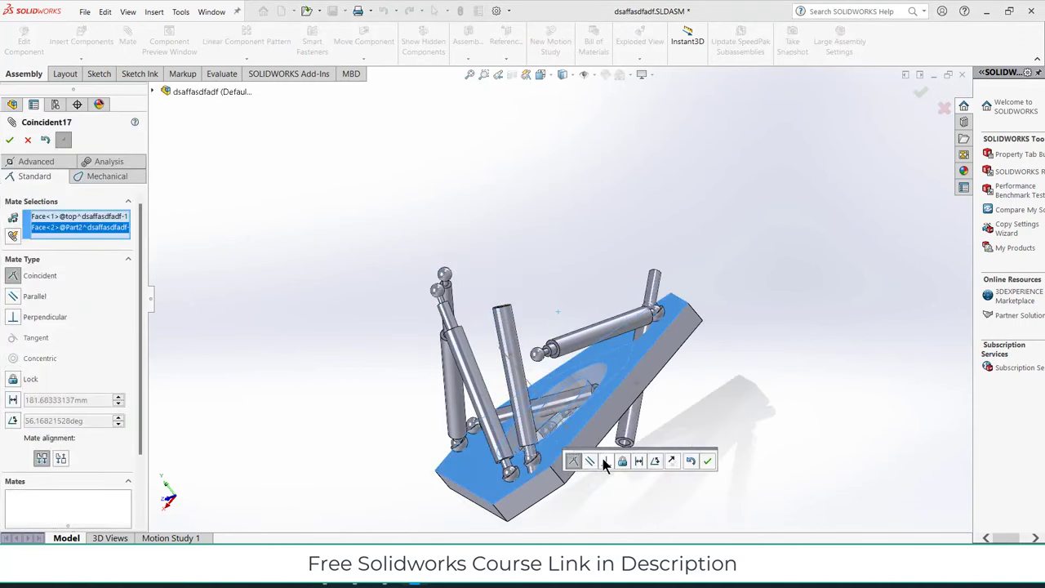
click(589, 462)
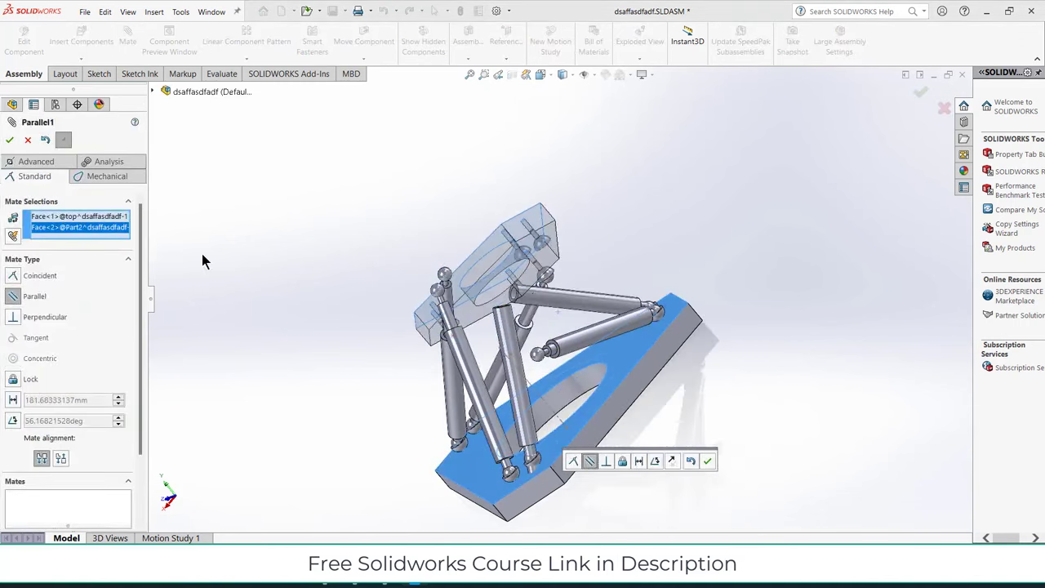
key(Return)
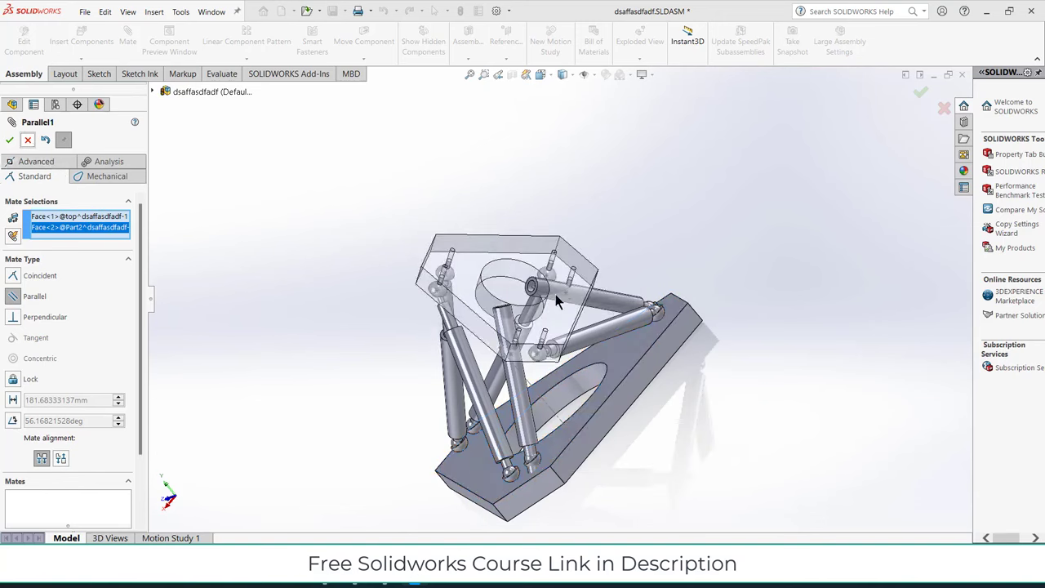
Step: Pull the top plate upward and briefly rotate it to test the linkage
mouse_move(551, 258)
mouse_down()
mouse_move(556, 235)
mouse_move(576, 253)
mouse_move(572, 199)
mouse_up()
click(384, 86)
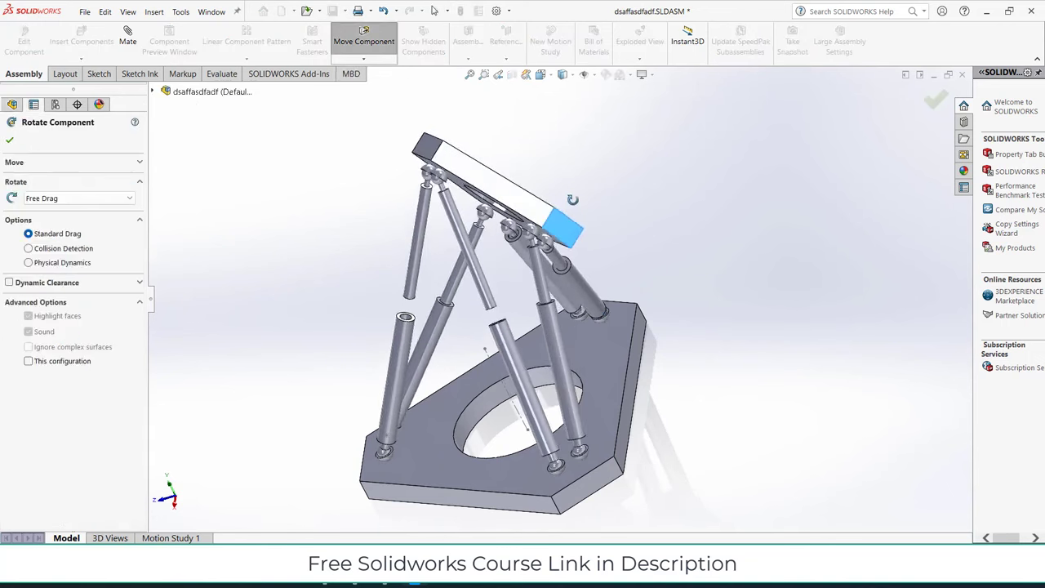
key(Escape)
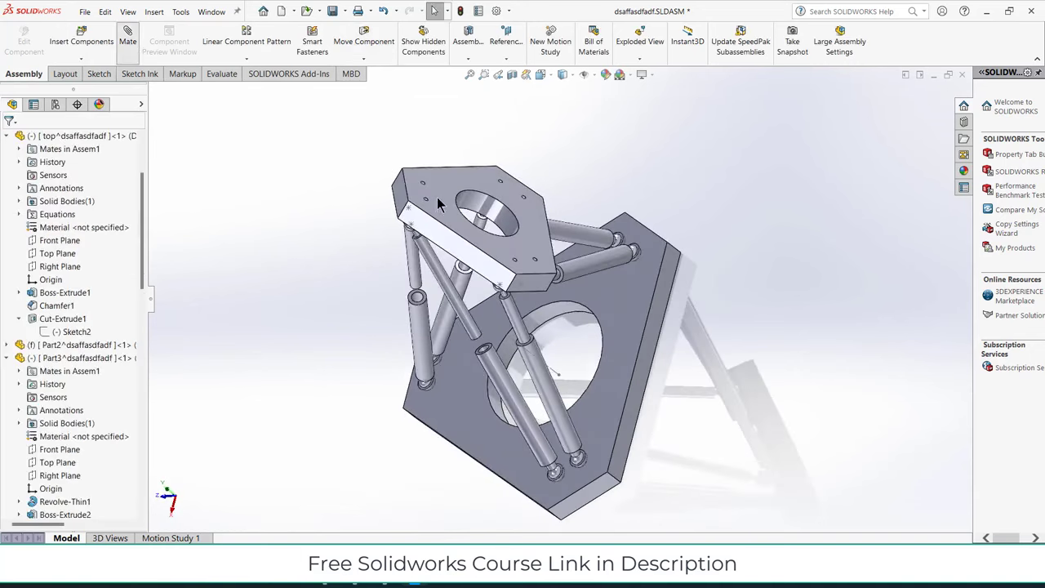
Step: Add another Parallel mate between the top plate's upper face and the base plate face
click(445, 219)
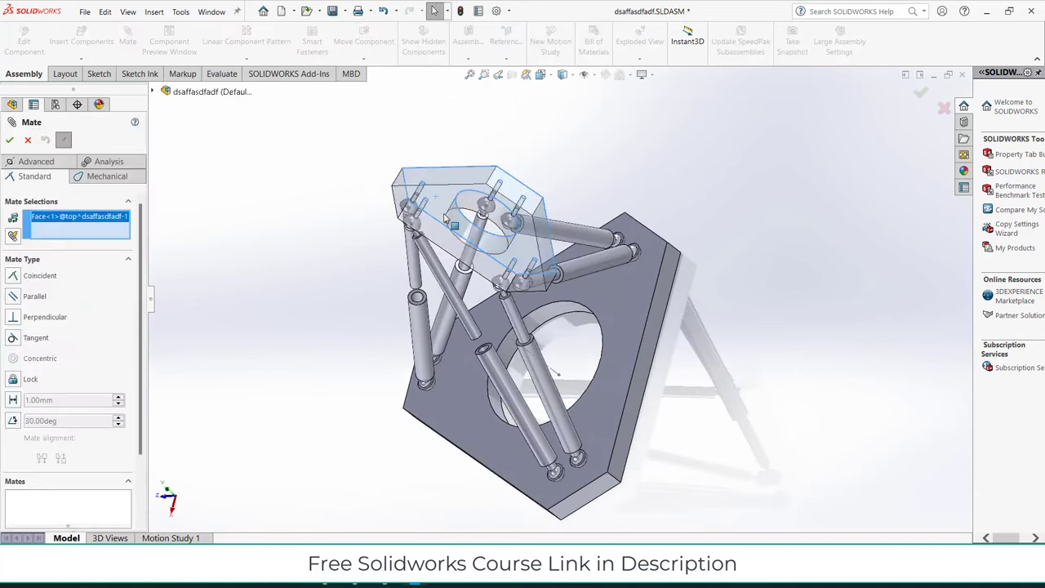
click(440, 377)
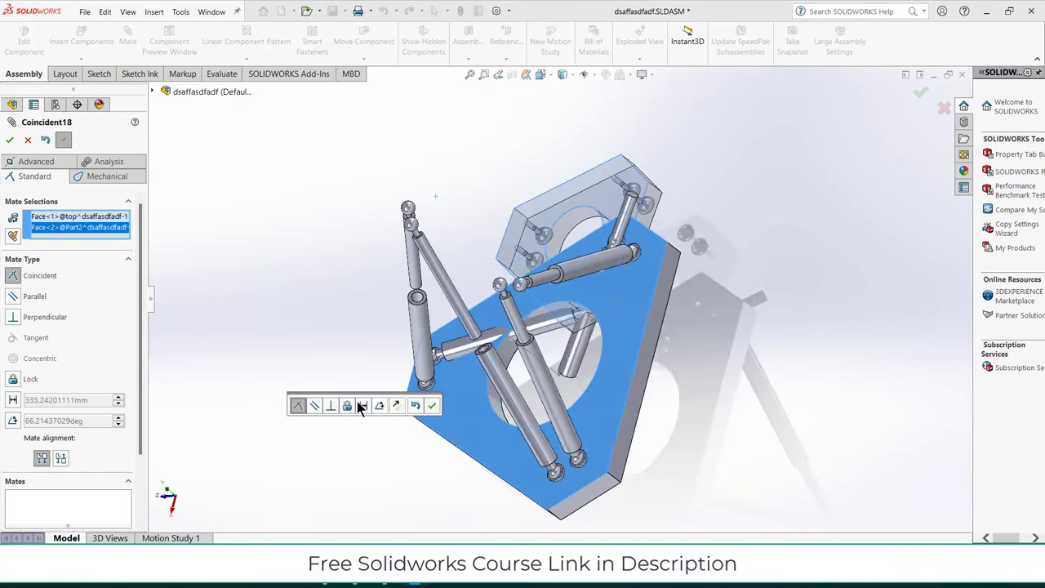
click(320, 409)
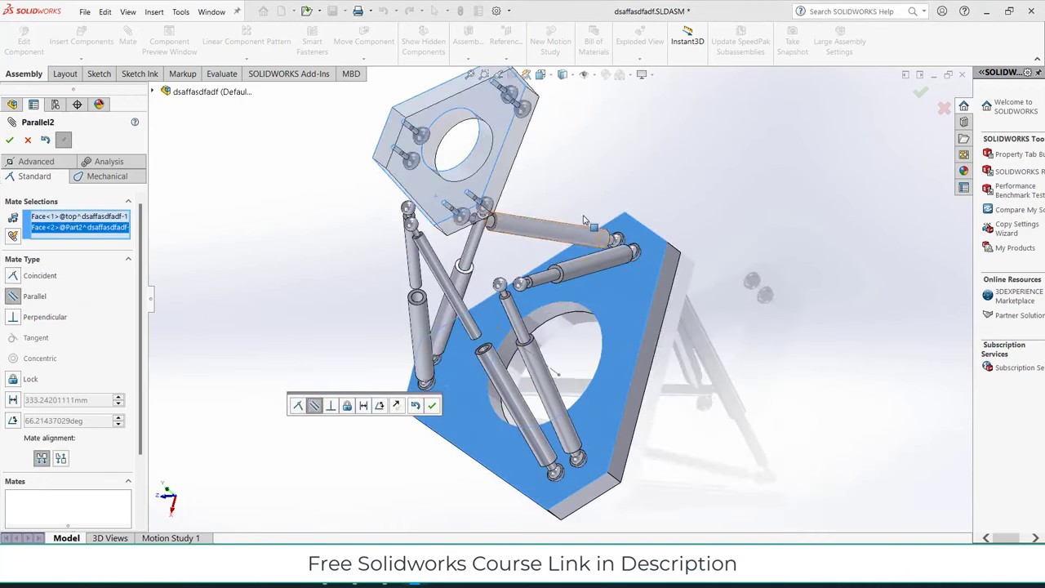
middle_drag(590, 141, 625, 145)
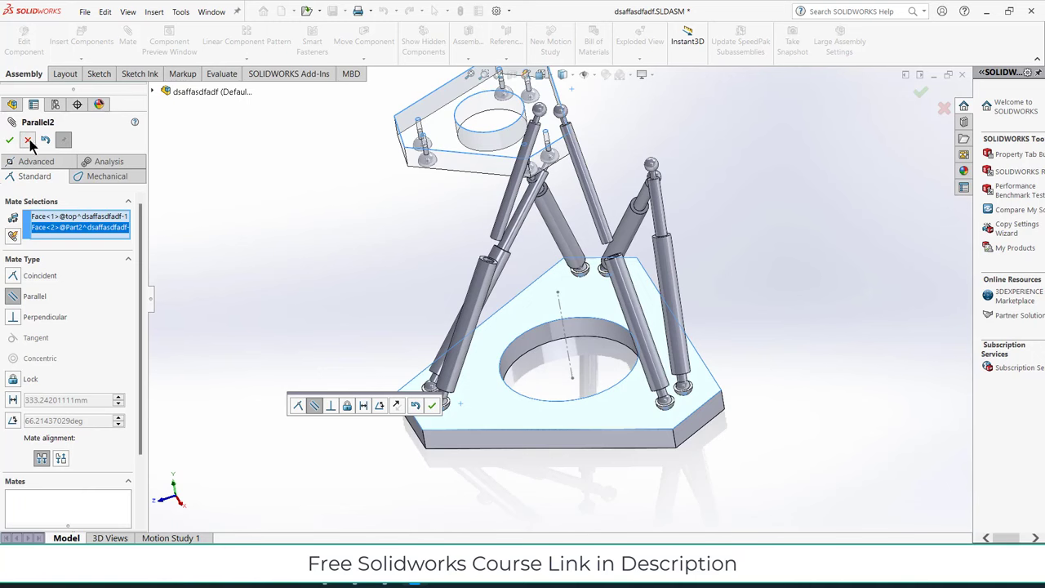
middle_drag(354, 198, 434, 227)
key(Return)
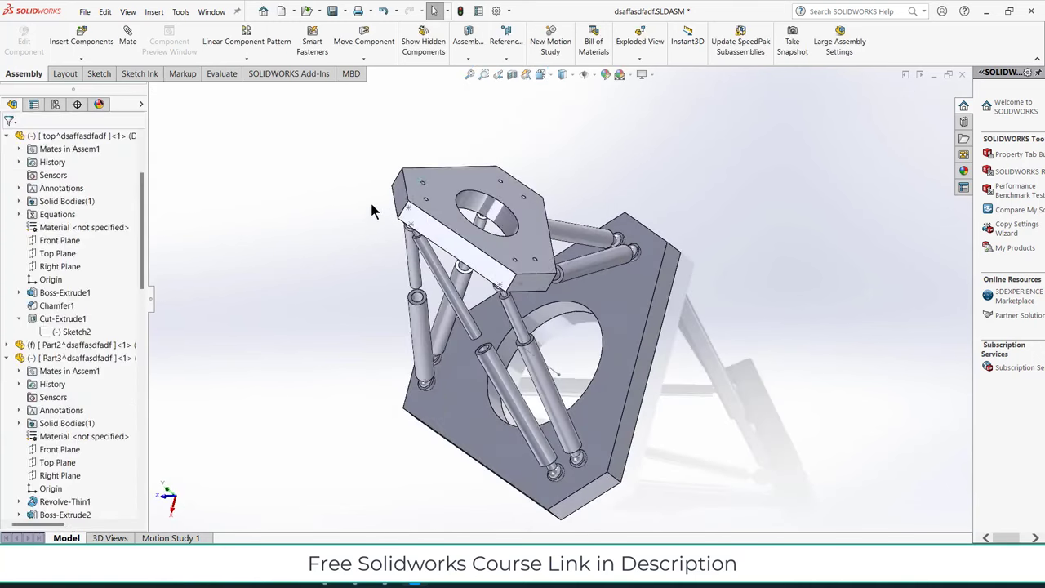
middle_drag(373, 205, 496, 184)
Step: Freely rotate the top plate through several orientations relative to the base
click(506, 199)
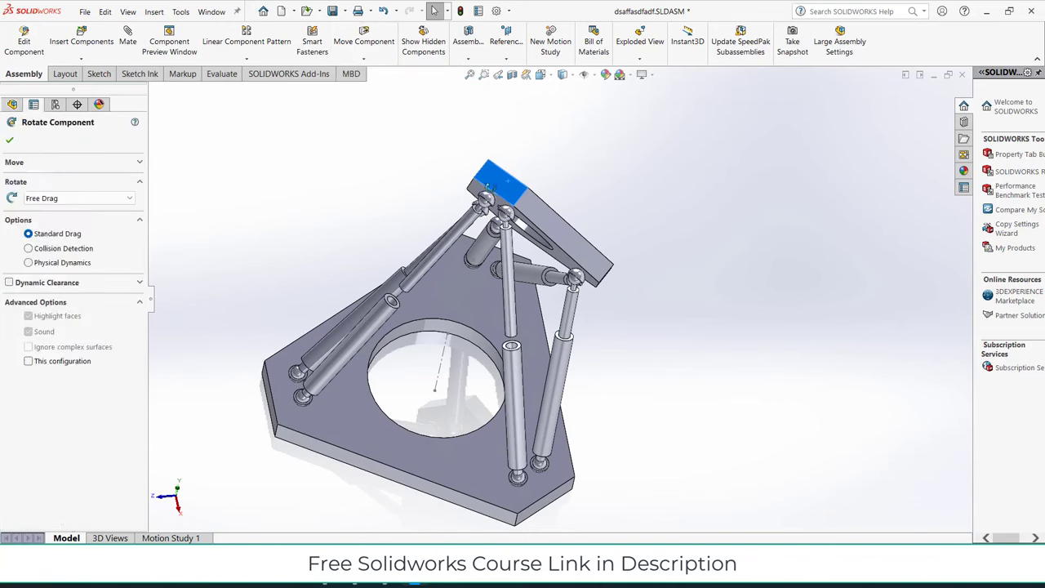
right_drag(493, 188, 474, 209)
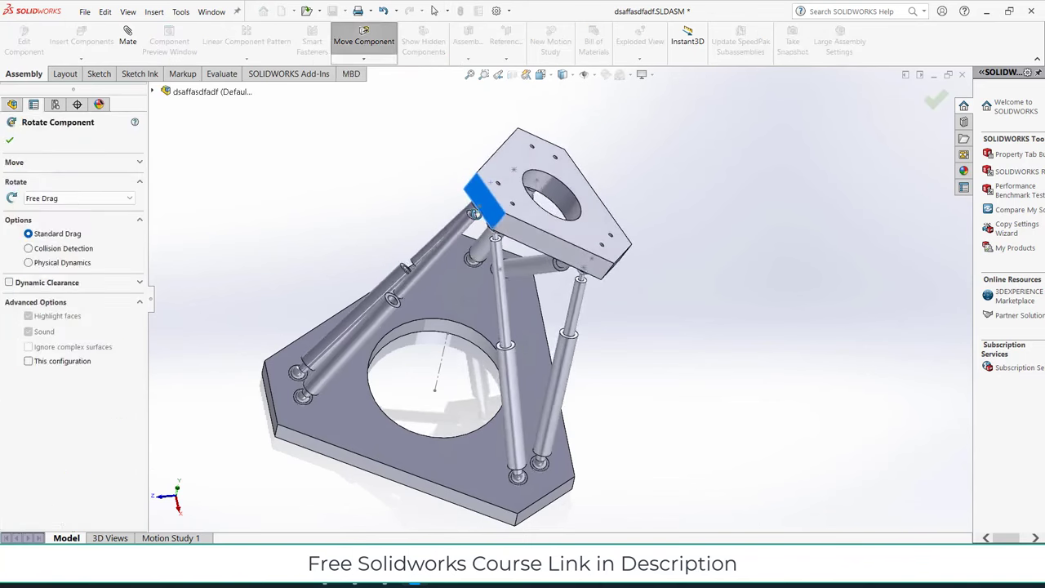
middle_drag(403, 175, 386, 178)
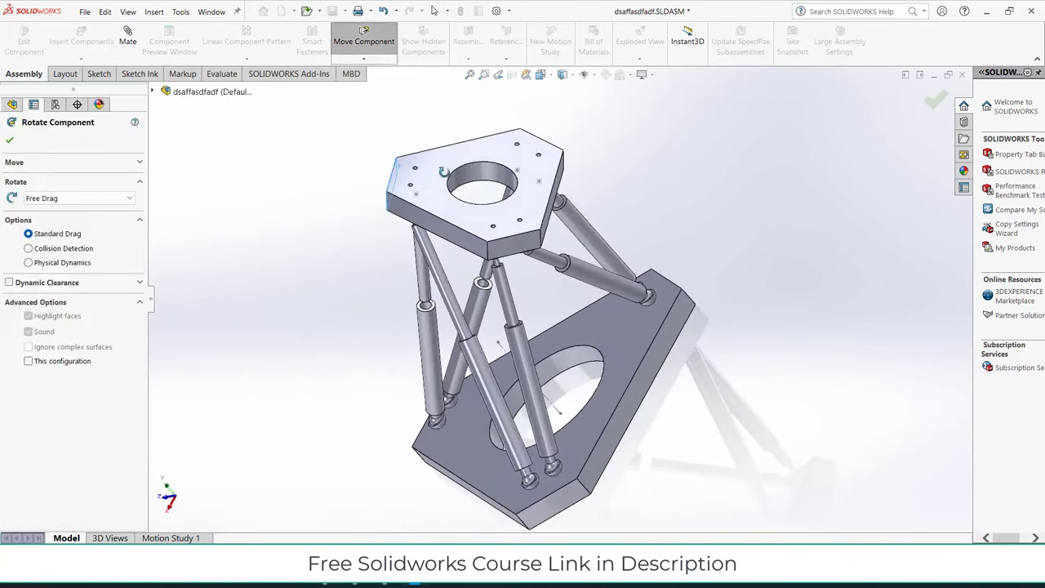
drag(429, 181, 514, 167)
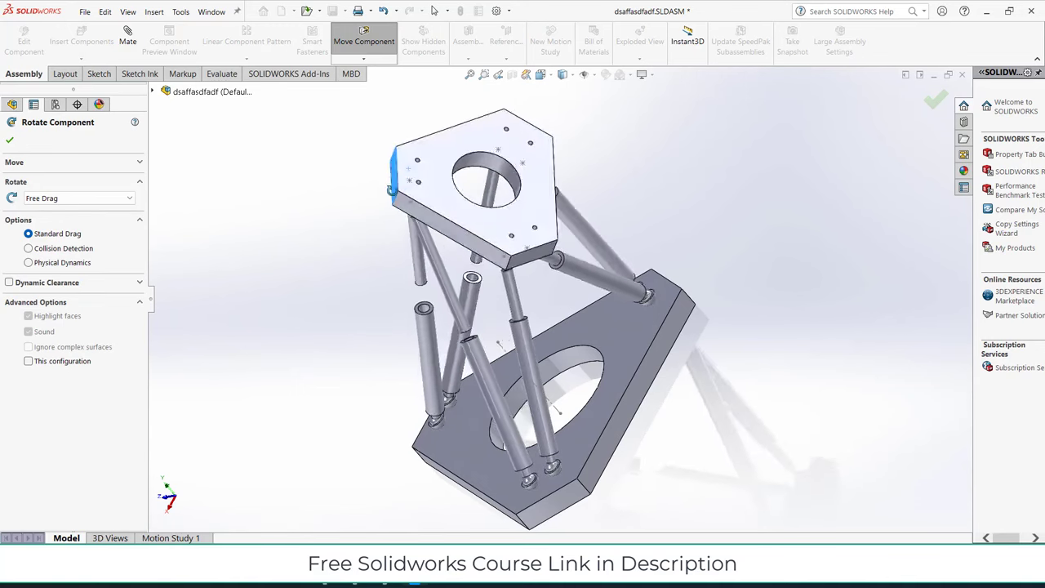
middle_drag(514, 167, 564, 168)
drag(564, 167, 519, 211)
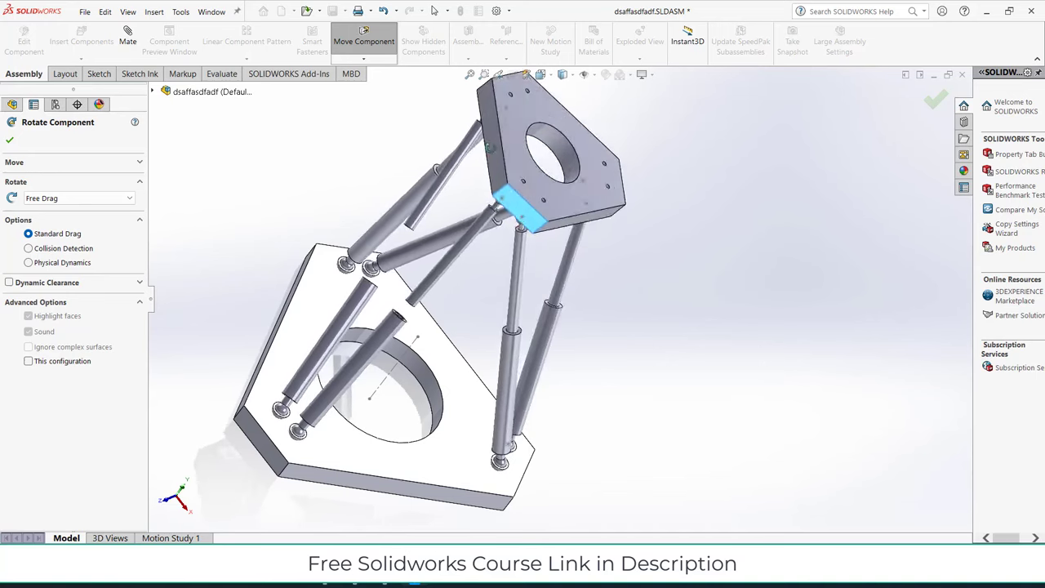
mouse_move(519, 211)
middle_down()
mouse_move(413, 77)
mouse_move(335, 76)
middle_up()
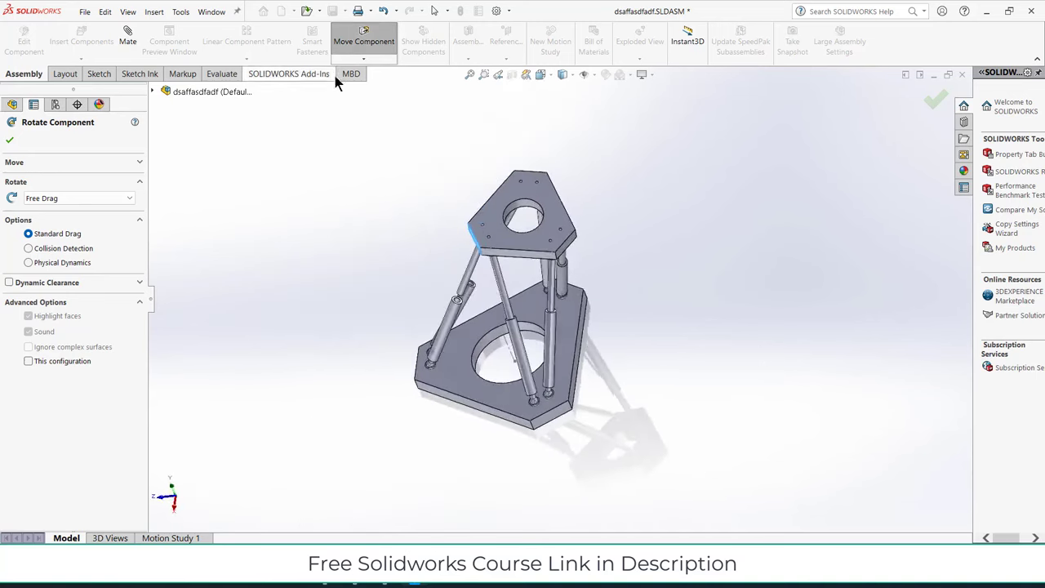
Step: Move the top plate down and left with Free Drag, viewing it edge-on above the base
click(364, 59)
click(376, 72)
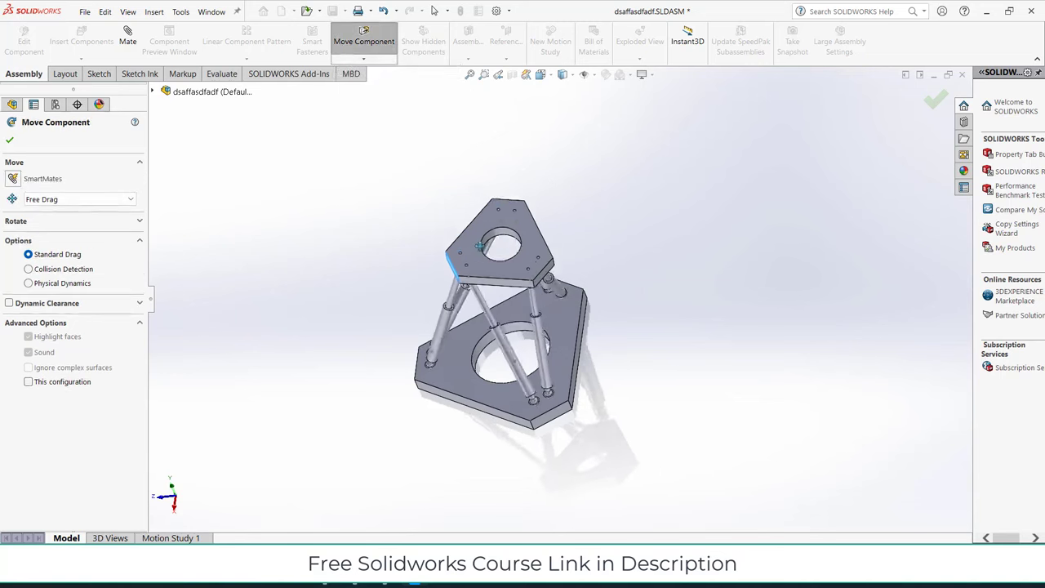
drag(503, 216, 468, 261)
mouse_move(472, 267)
middle_down()
mouse_move(422, 315)
mouse_move(453, 347)
middle_up()
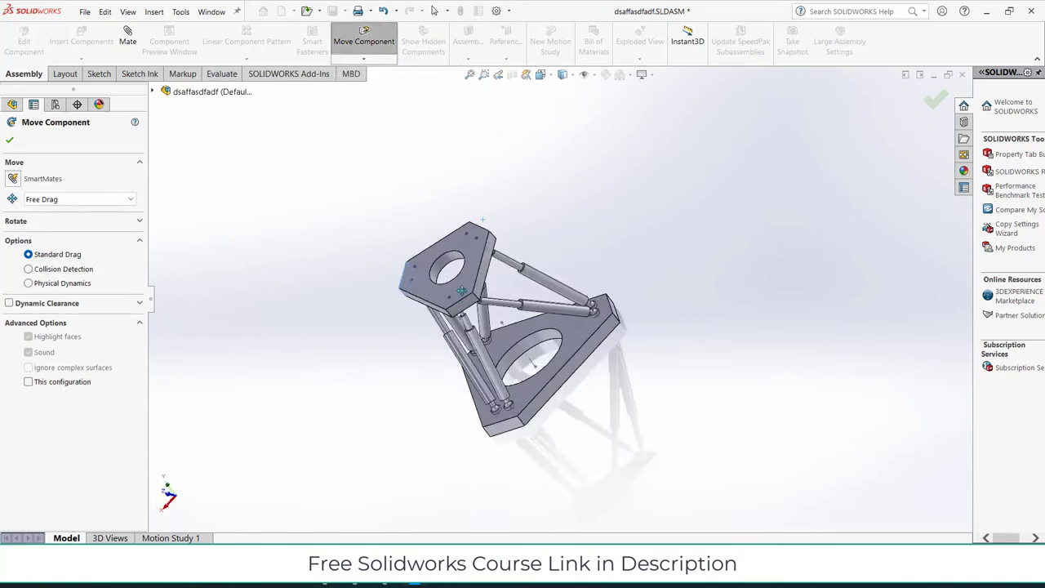
mouse_move(461, 290)
middle_down()
mouse_move(441, 273)
mouse_move(581, 354)
middle_up()
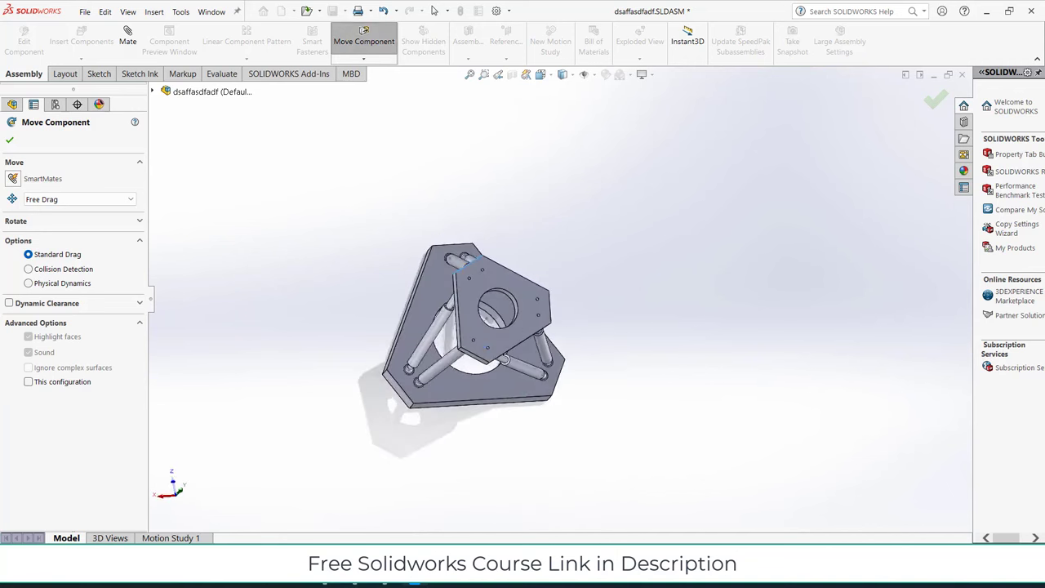
key(Escape)
Step: Look normal to the top plate and mate its face Parallel to the base plate face
click(515, 290)
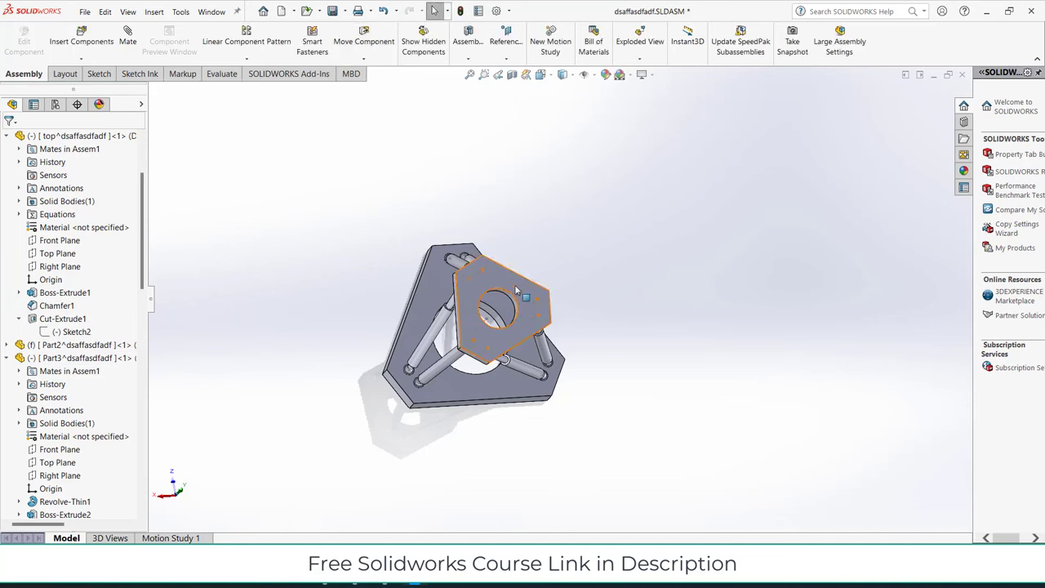
key(ctrl+8)
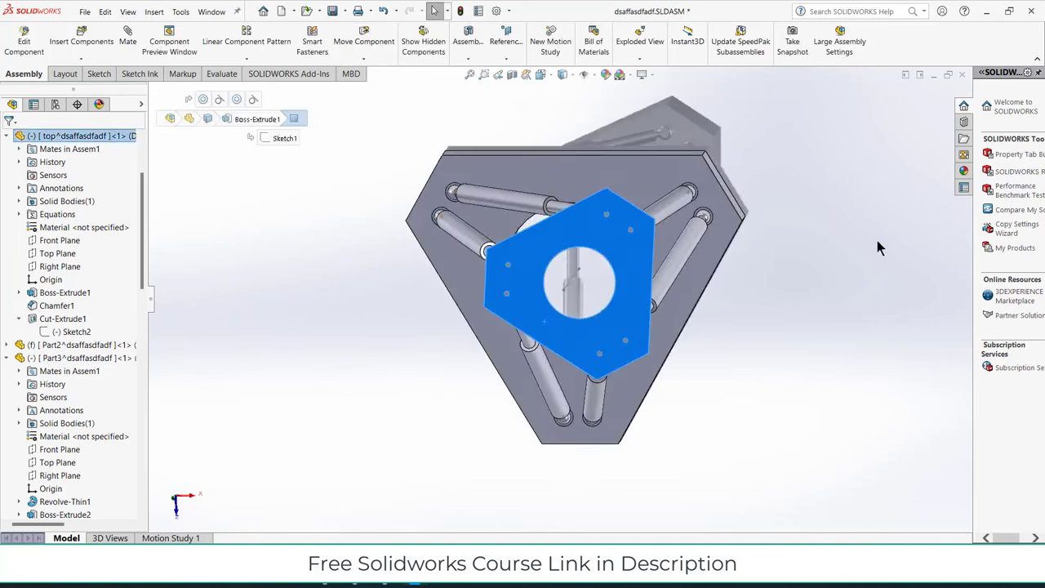
click(818, 253)
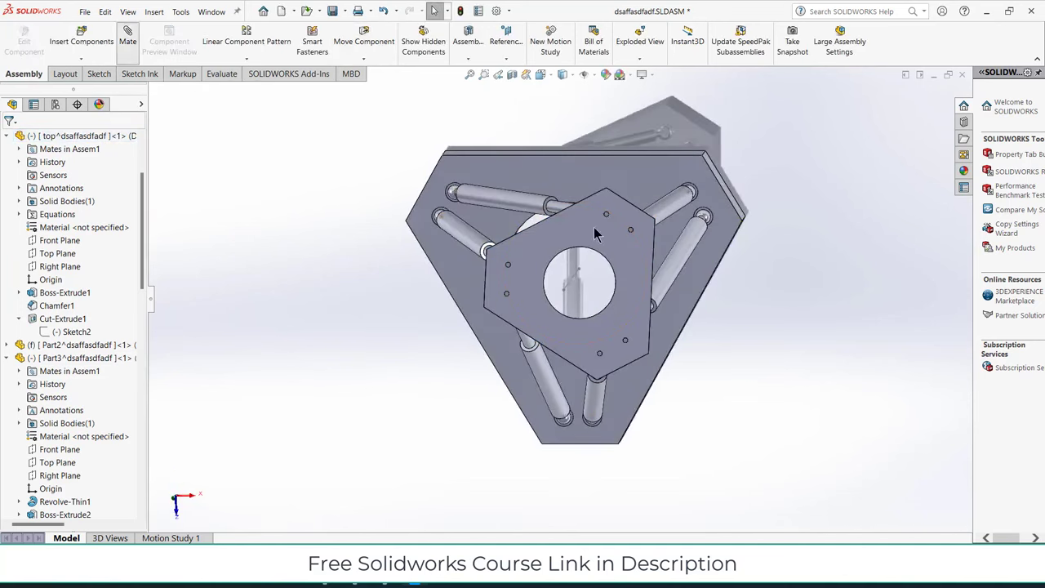
click(614, 186)
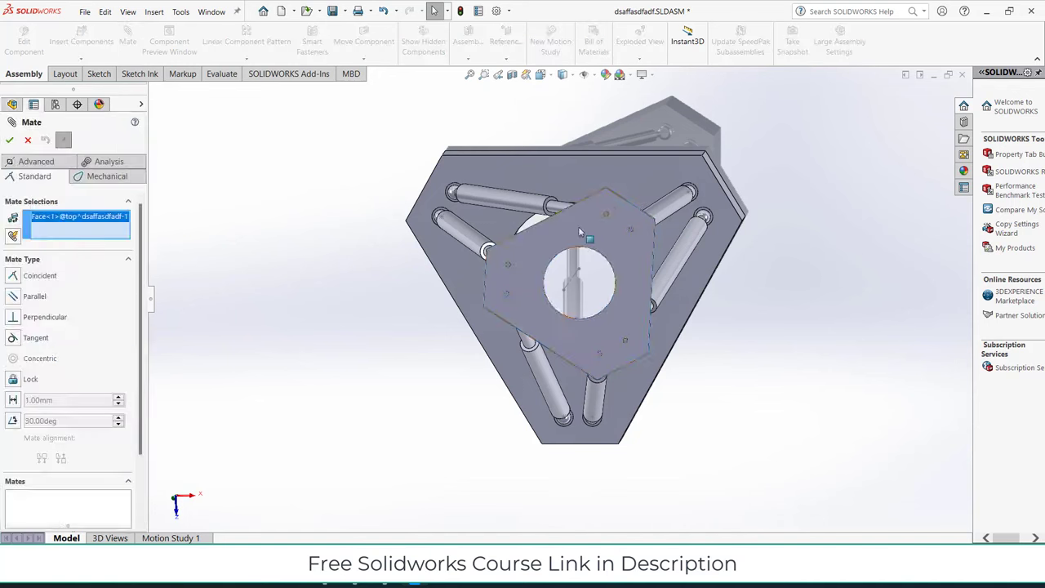
click(627, 184)
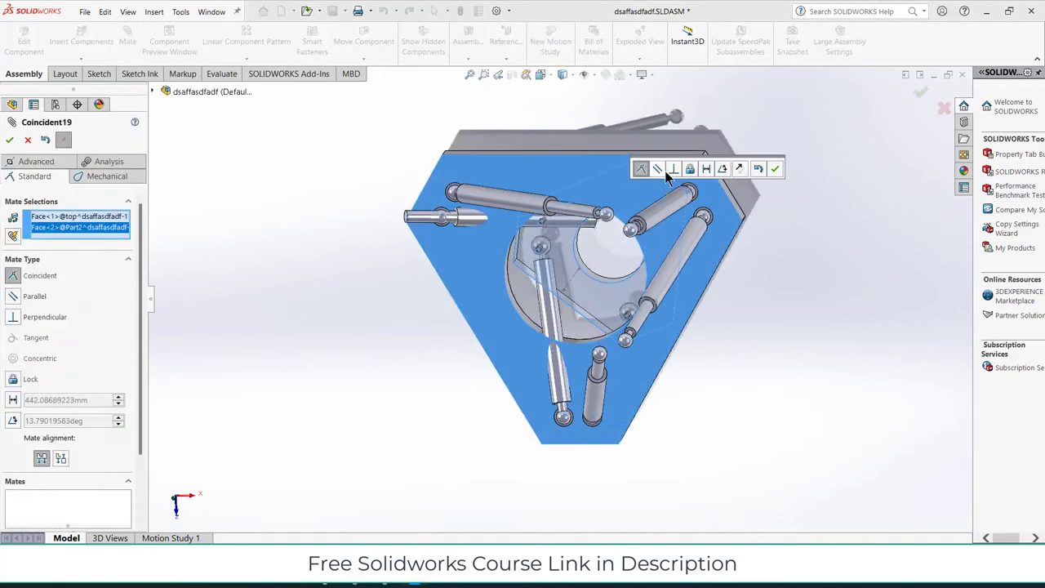
click(658, 169)
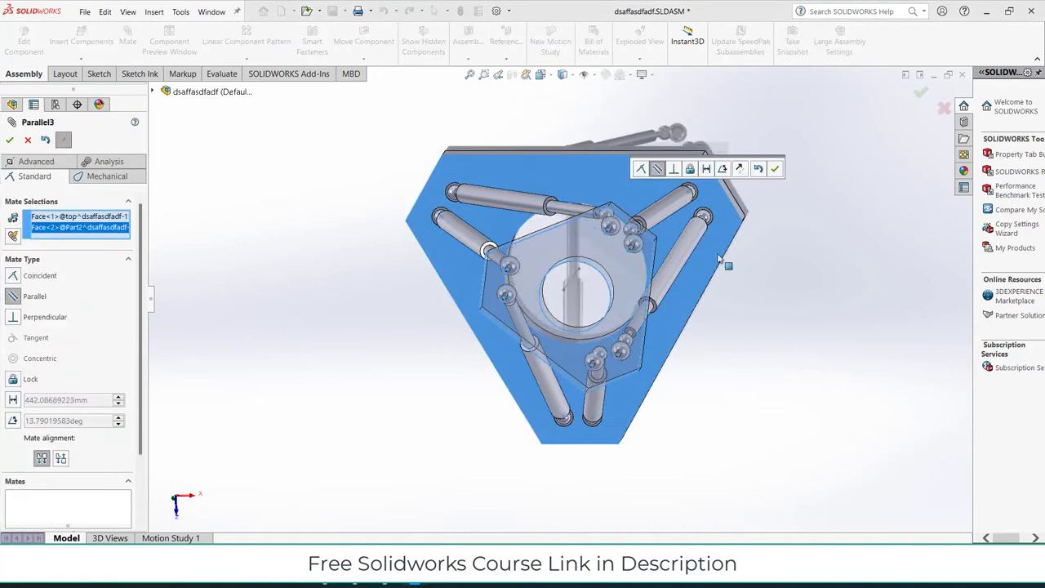
mouse_move(723, 254)
middle_down()
mouse_move(629, 209)
mouse_move(642, 216)
middle_up()
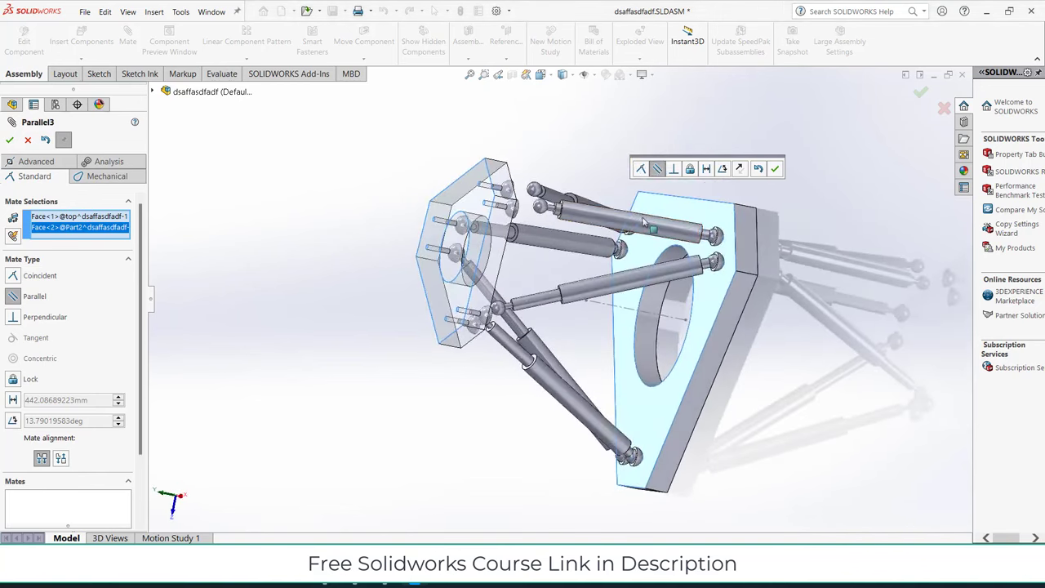
key(ctrl+8)
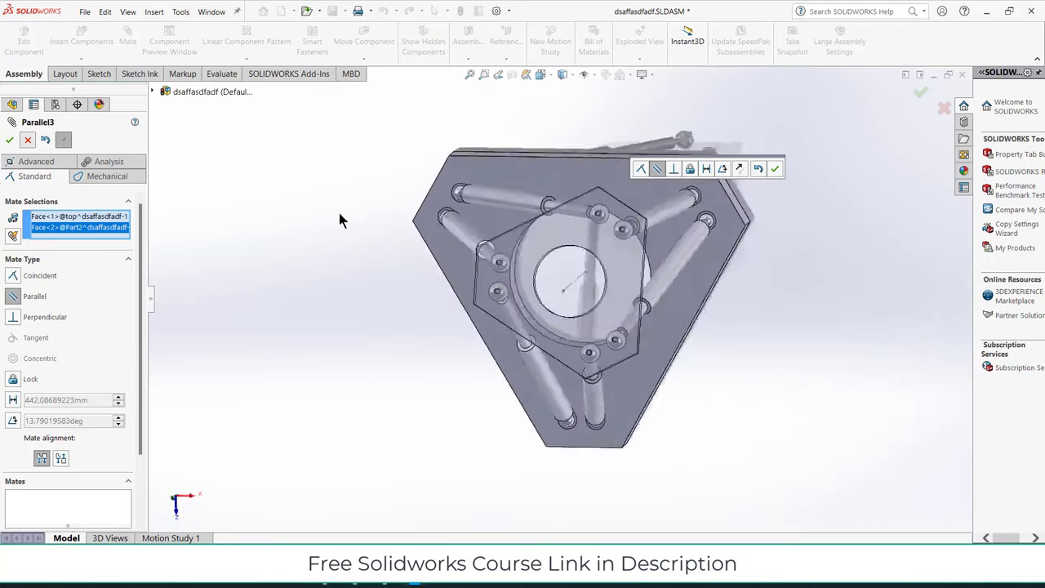
key(Return)
Step: Drag the top plate to several positions, orbiting between moves, to watch the legs follow
mouse_move(631, 258)
mouse_down()
mouse_move(672, 285)
mouse_move(596, 196)
mouse_move(528, 307)
mouse_move(621, 408)
mouse_move(604, 179)
mouse_move(520, 317)
mouse_move(735, 343)
mouse_move(637, 205)
mouse_move(543, 302)
mouse_move(658, 292)
mouse_move(617, 216)
mouse_move(629, 331)
mouse_move(642, 255)
mouse_up()
middle_drag(643, 255, 625, 138)
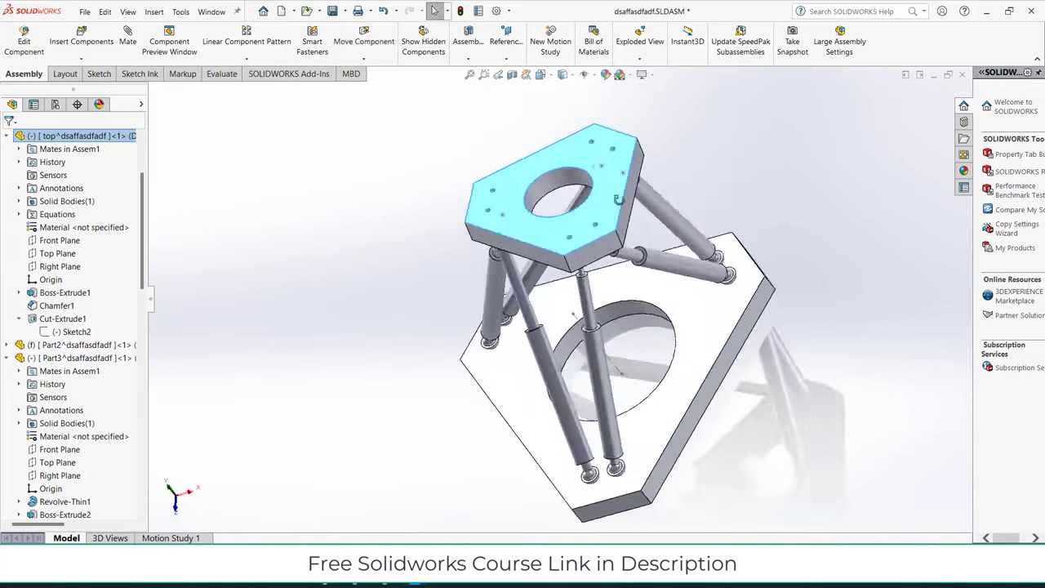
mouse_move(559, 144)
mouse_down()
mouse_move(343, 122)
mouse_move(327, 106)
mouse_move(400, 176)
mouse_move(543, 145)
mouse_move(567, 167)
mouse_move(535, 138)
mouse_move(553, 216)
mouse_move(588, 67)
mouse_move(564, 102)
mouse_move(551, 90)
mouse_move(532, 145)
mouse_up()
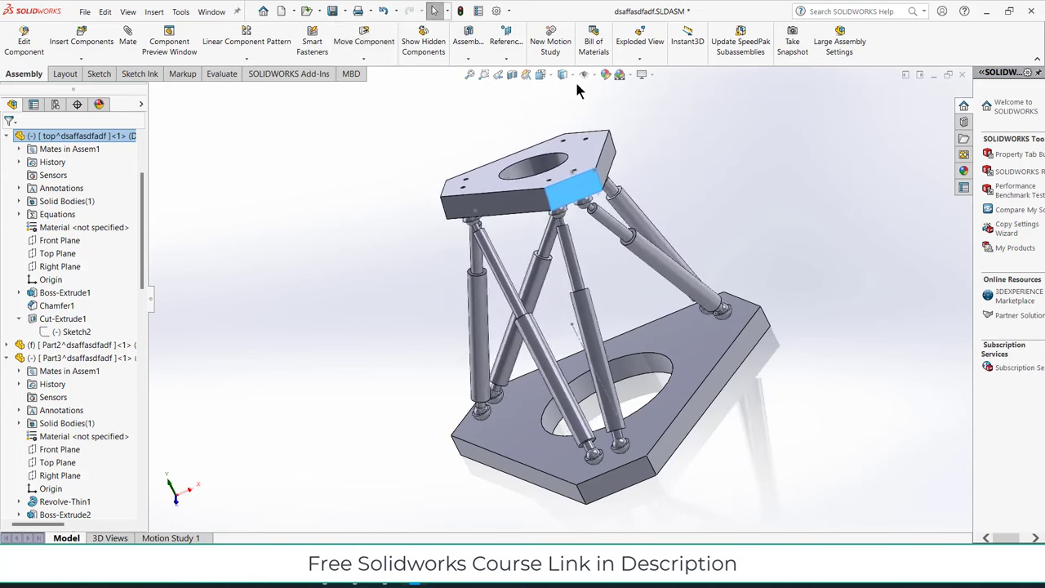
middle_drag(544, 173, 584, 167)
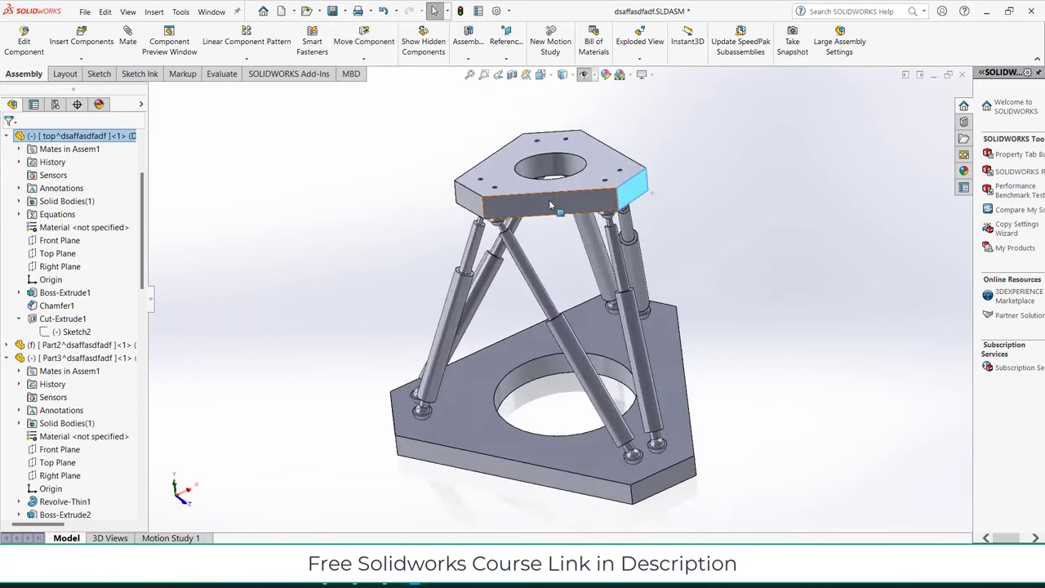
mouse_move(560, 150)
mouse_down()
mouse_move(613, 115)
mouse_move(601, 139)
mouse_move(606, 127)
mouse_move(556, 166)
mouse_up()
mouse_move(556, 166)
middle_down()
mouse_move(630, 220)
mouse_move(584, 207)
middle_up()
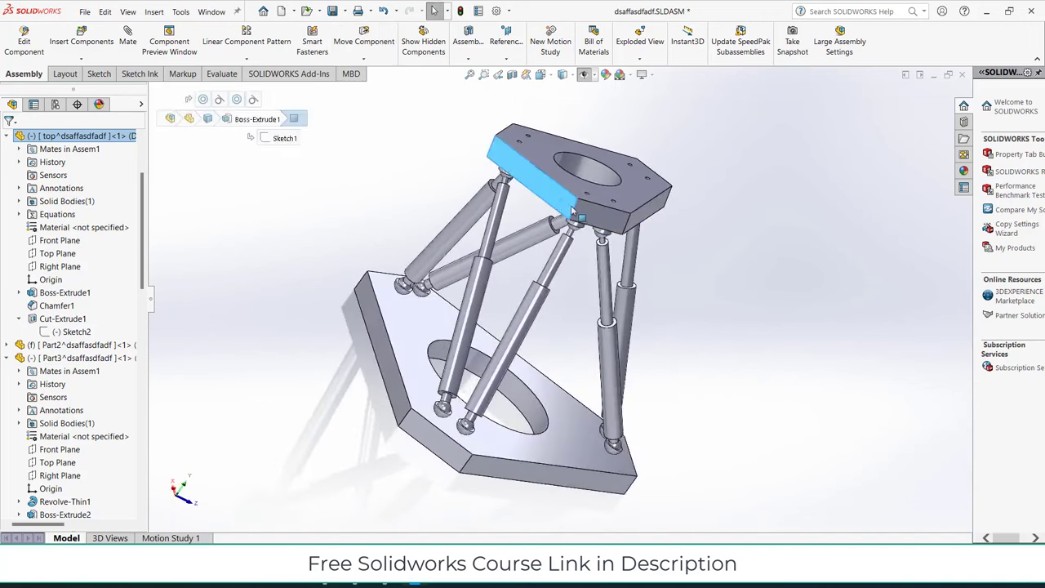
drag(572, 211, 537, 199)
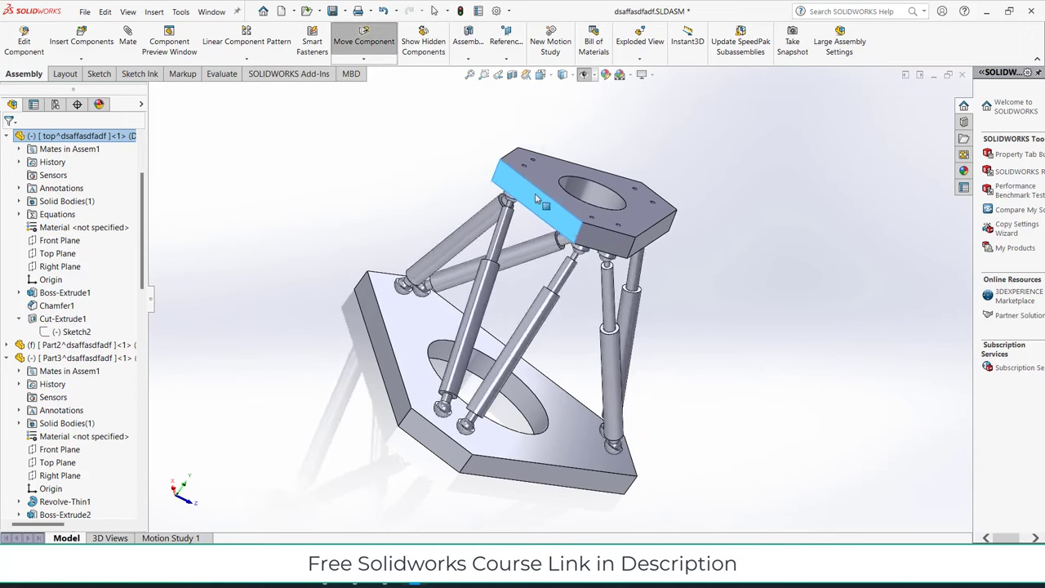
middle_drag(536, 199, 535, 353)
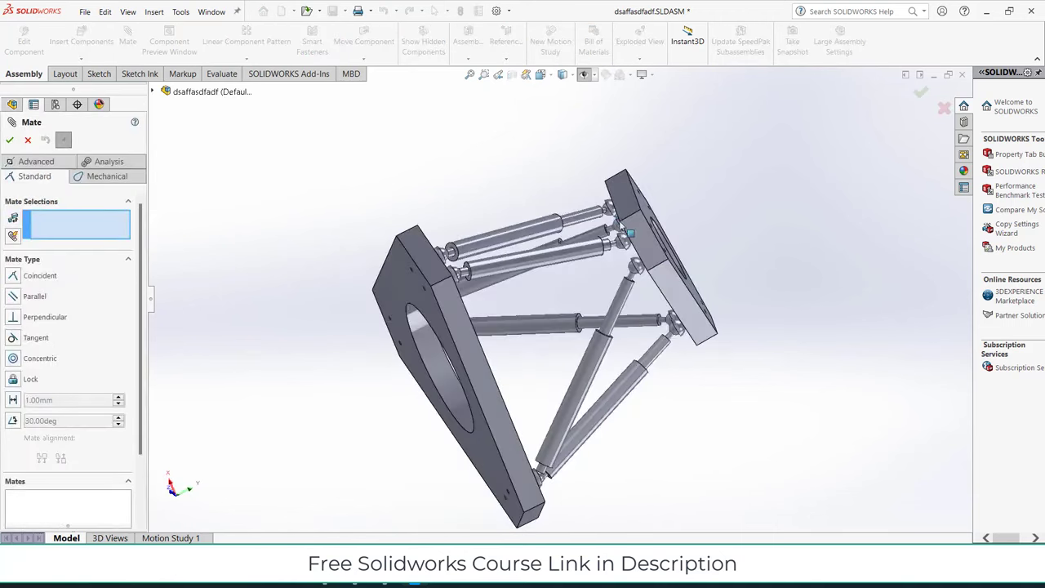
Step: Create Parallel4 between the top and base plate faces, then drag the top plate to test it
click(479, 367)
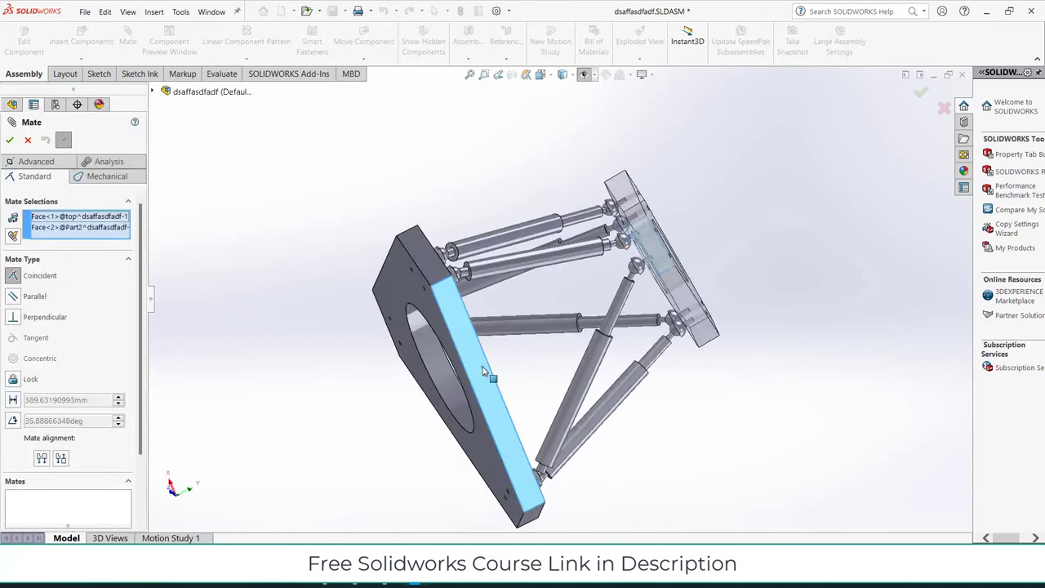
middle_drag(703, 284, 618, 315)
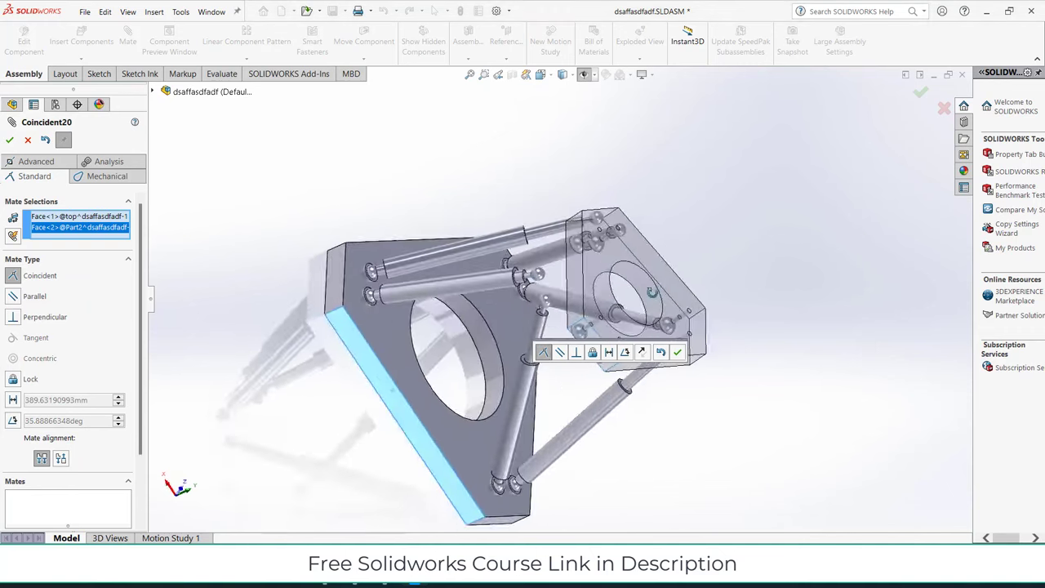
click(561, 352)
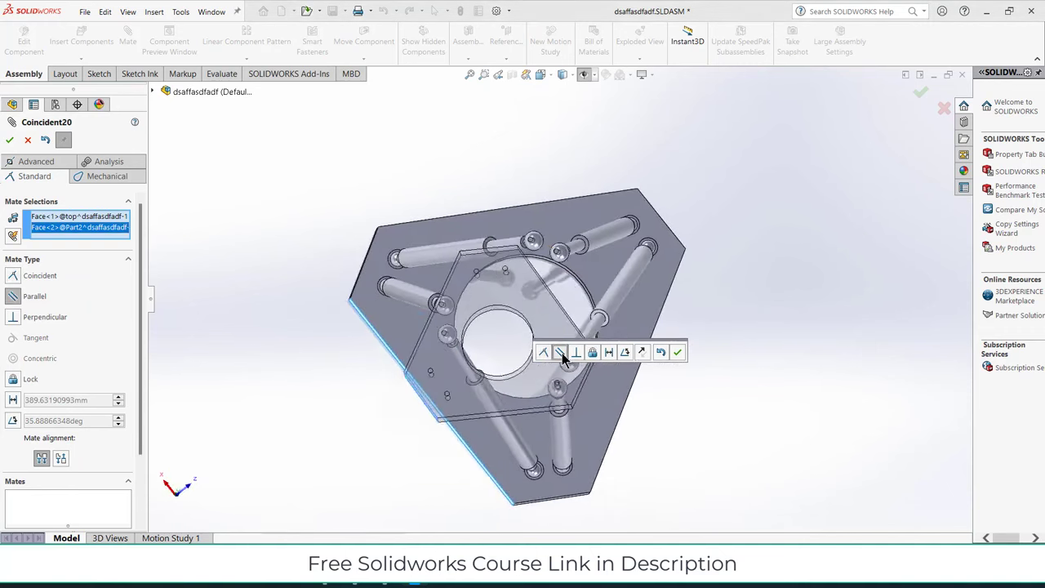
click(677, 353)
mouse_move(536, 353)
mouse_down()
mouse_move(592, 336)
mouse_move(660, 227)
mouse_move(542, 358)
mouse_move(700, 278)
mouse_move(490, 164)
mouse_up()
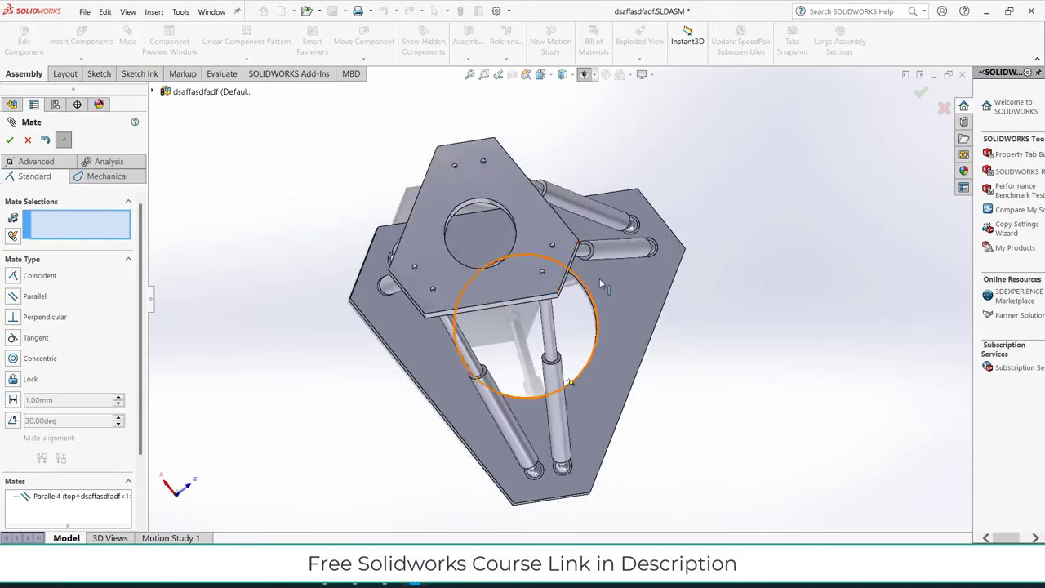
Step: Raise, lower and shift the top plate to several positions, confirming it stays level
middle_drag(508, 306, 627, 190)
mouse_move(558, 191)
mouse_down()
mouse_move(627, 282)
mouse_move(679, 314)
mouse_move(628, 203)
mouse_move(581, 209)
mouse_move(625, 308)
mouse_move(653, 204)
mouse_move(645, 135)
mouse_move(651, 209)
mouse_move(540, 241)
mouse_move(693, 281)
mouse_move(604, 192)
mouse_move(670, 339)
mouse_move(628, 230)
mouse_up()
middle_drag(628, 229, 547, 259)
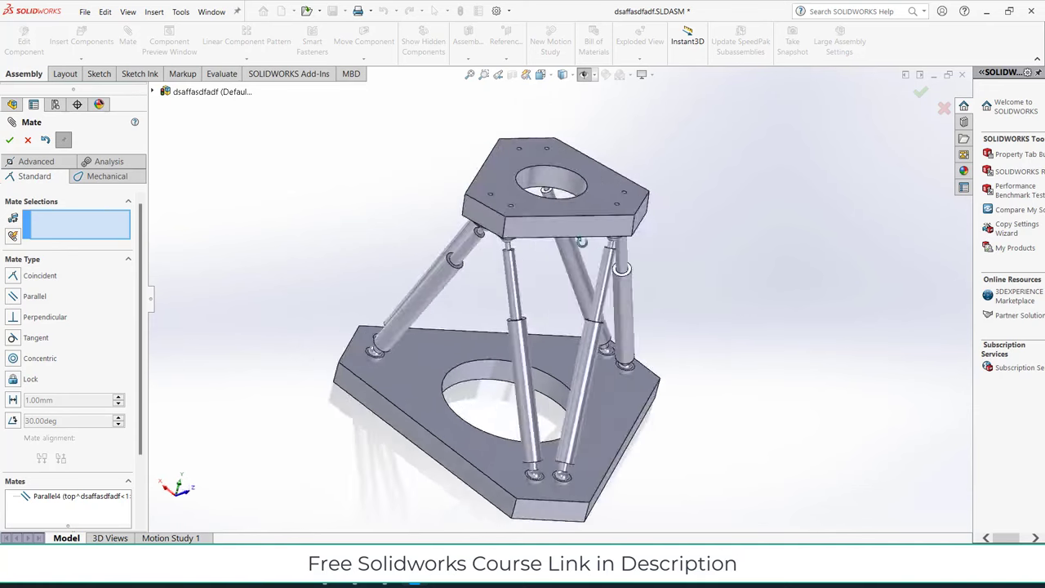
drag(517, 266, 540, 223)
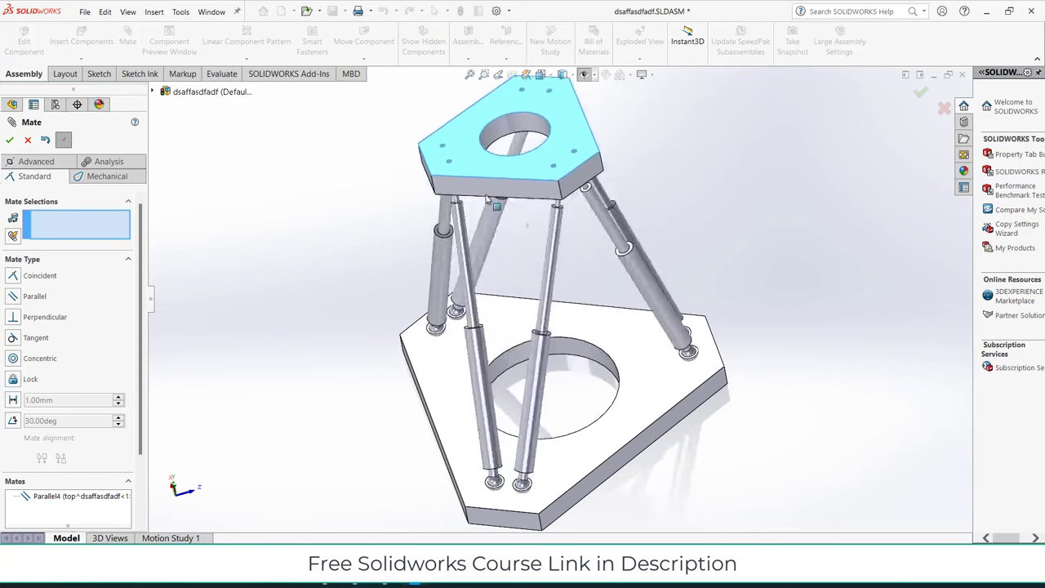
drag(539, 223, 533, 214)
middle_drag(532, 215, 593, 161)
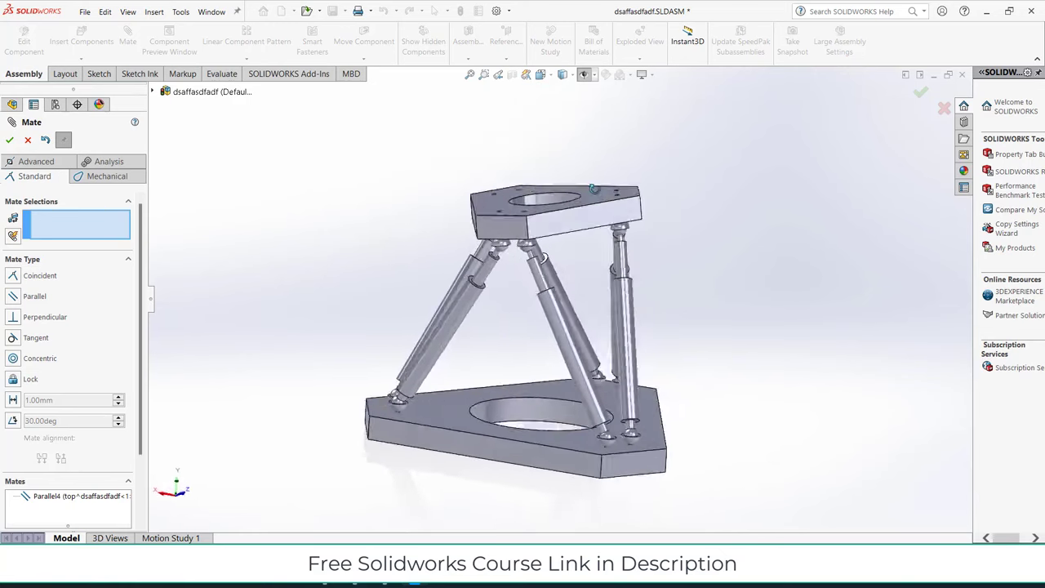
drag(593, 161, 576, 130)
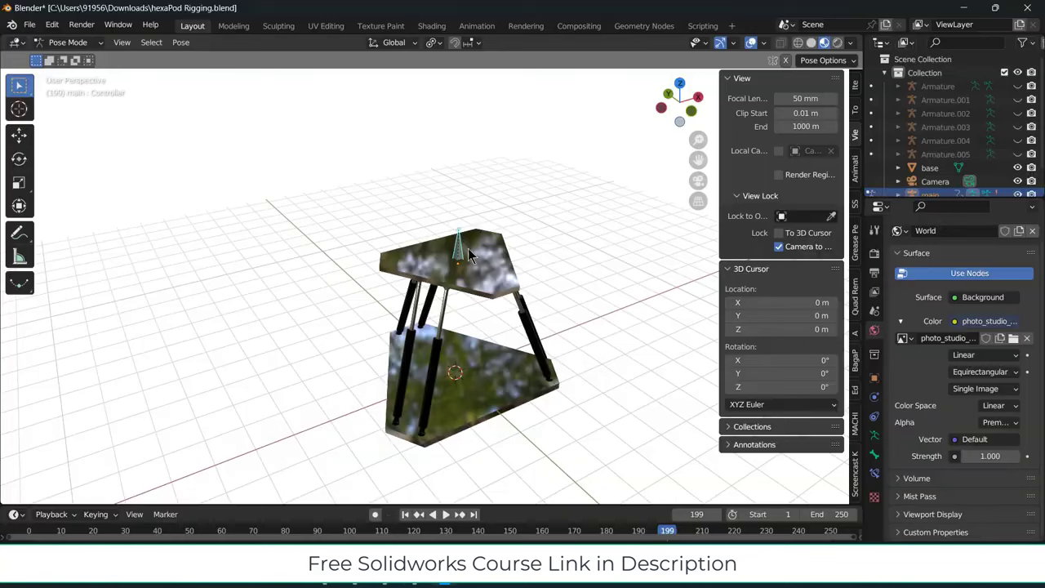
Step: In Blender, move the rigged top platform to a new position
mouse_move(563, 290)
middle_down()
mouse_move(545, 269)
mouse_move(556, 296)
middle_up()
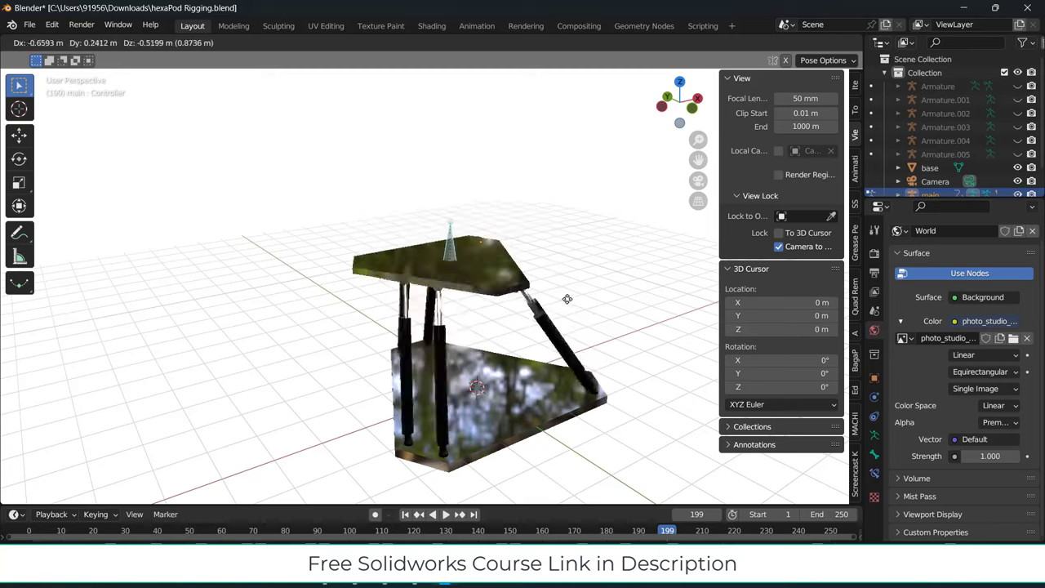
click(531, 305)
scroll(532, 305, down, 3)
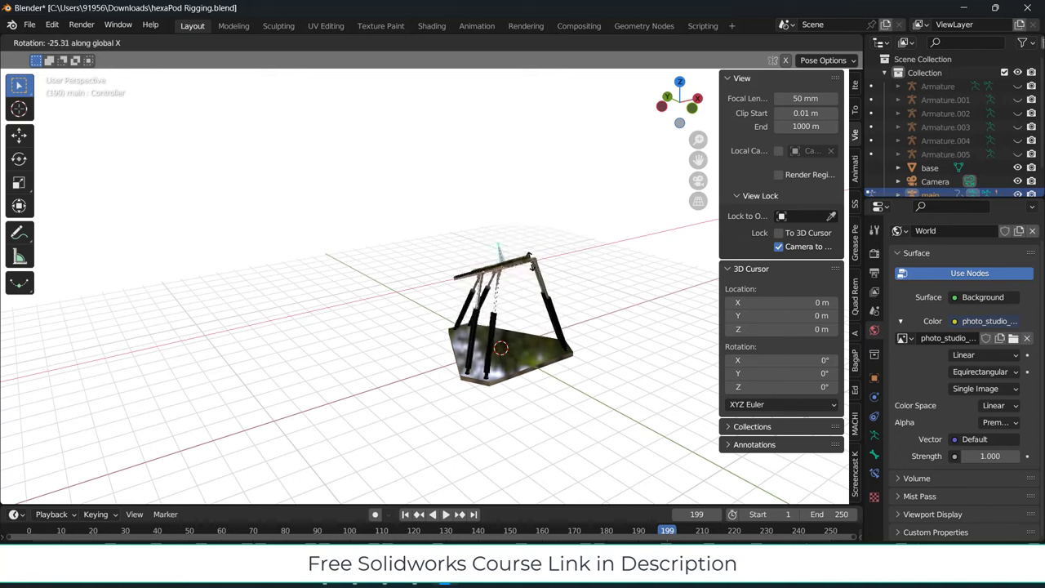
Step: Tilt the top platform, trying the global Y axis before rotating about X
key(r)
key(y)
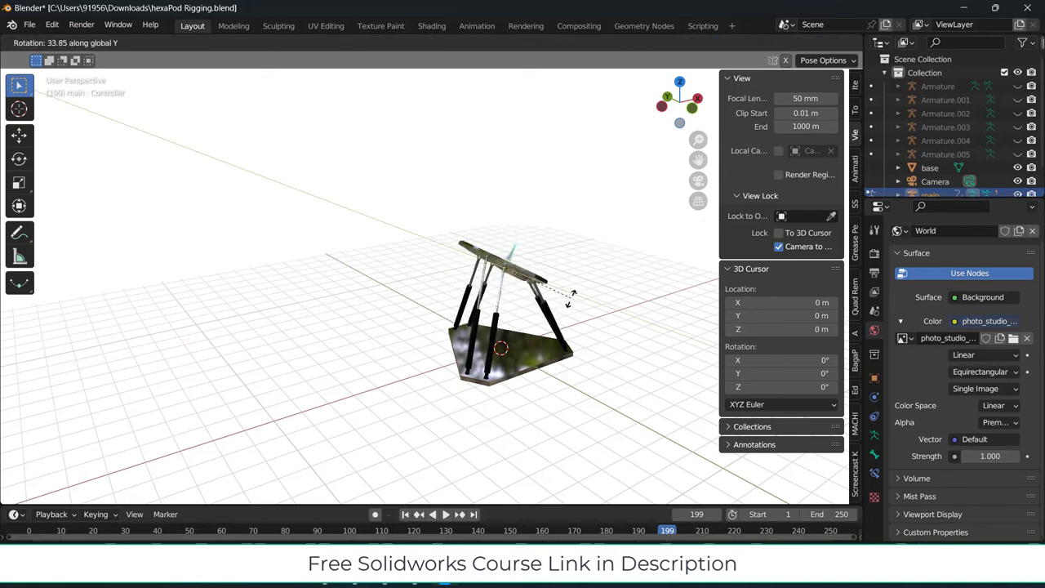
scroll(518, 297, up, 4)
scroll(546, 244, up, 1)
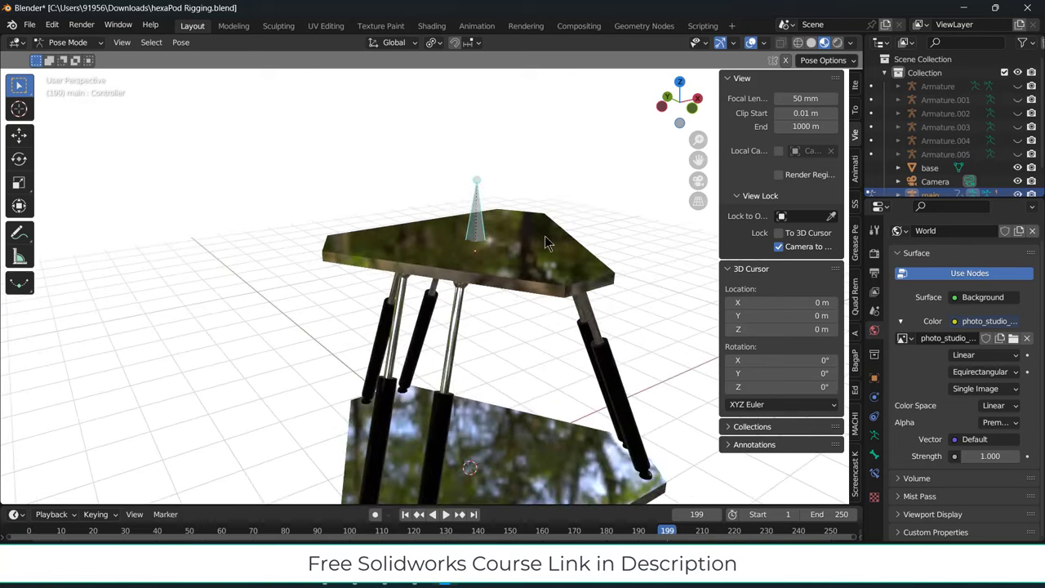
key(r)
key(y)
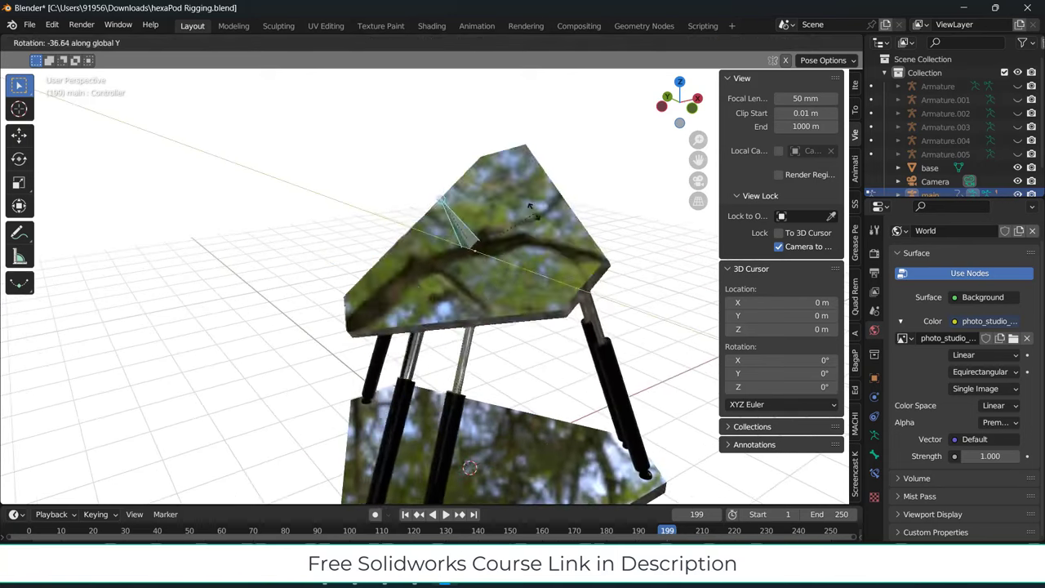
key(Escape)
scroll(570, 312, down, 2)
scroll(569, 312, down, 1)
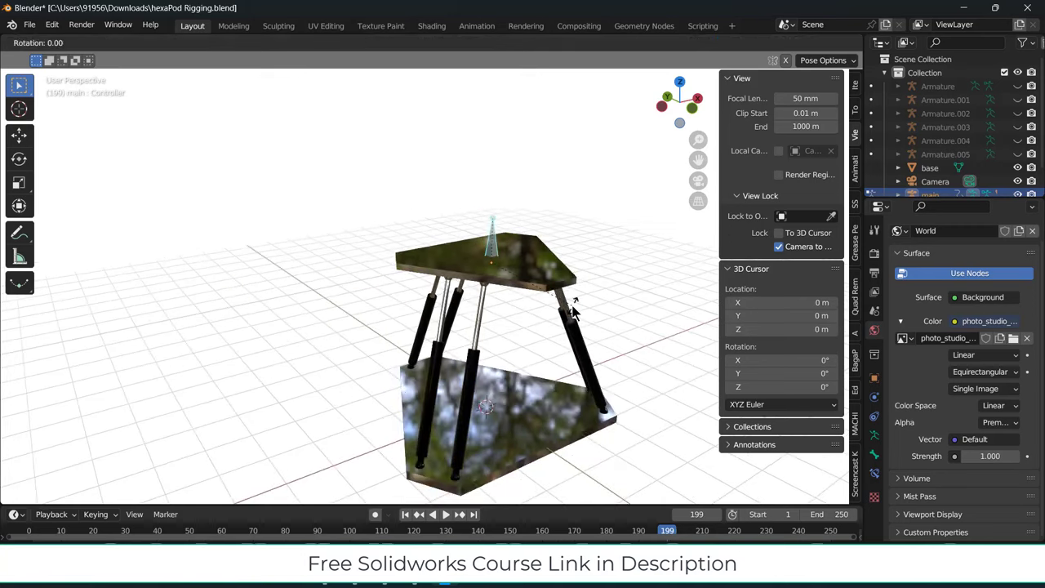
key(x)
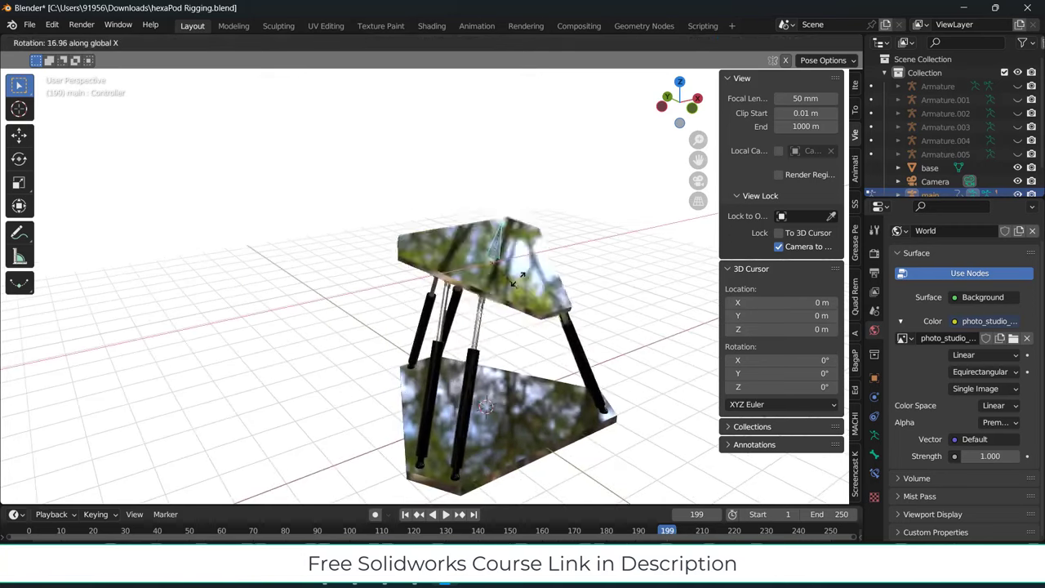
click(517, 278)
Step: Set the platform's new height, then return to the SOLIDWORKS assembly viewed from above
scroll(513, 289, down, 3)
mouse_move(513, 290)
middle_down()
mouse_move(522, 283)
mouse_move(471, 257)
mouse_move(543, 246)
middle_up()
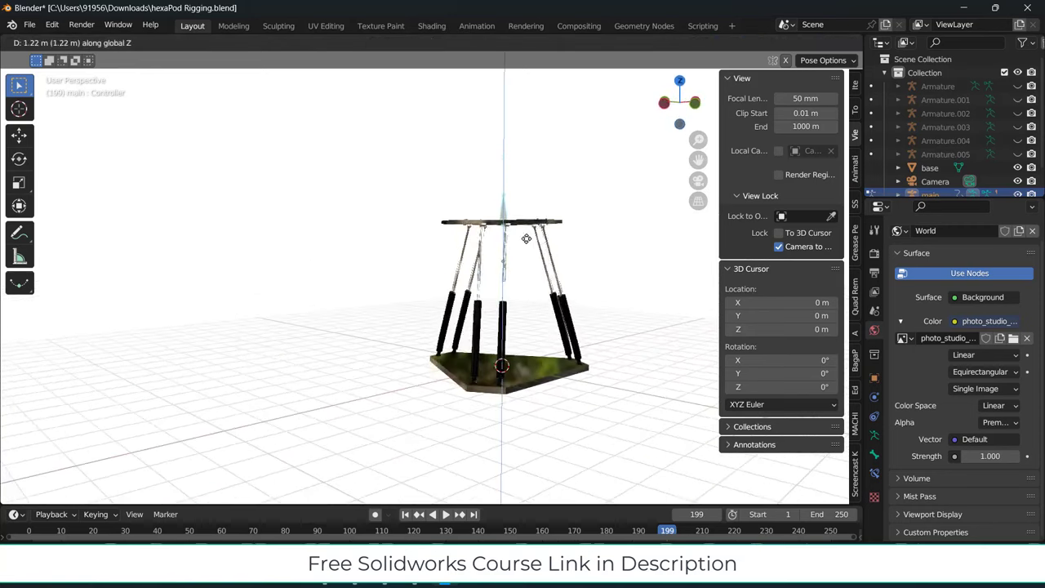
click(534, 255)
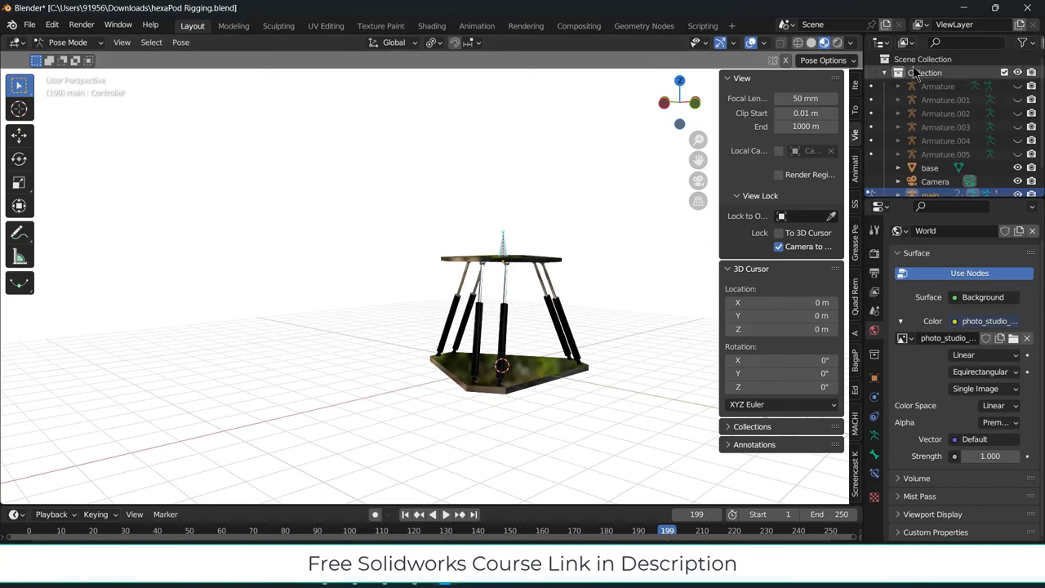
click(964, 8)
middle_drag(582, 198, 486, 401)
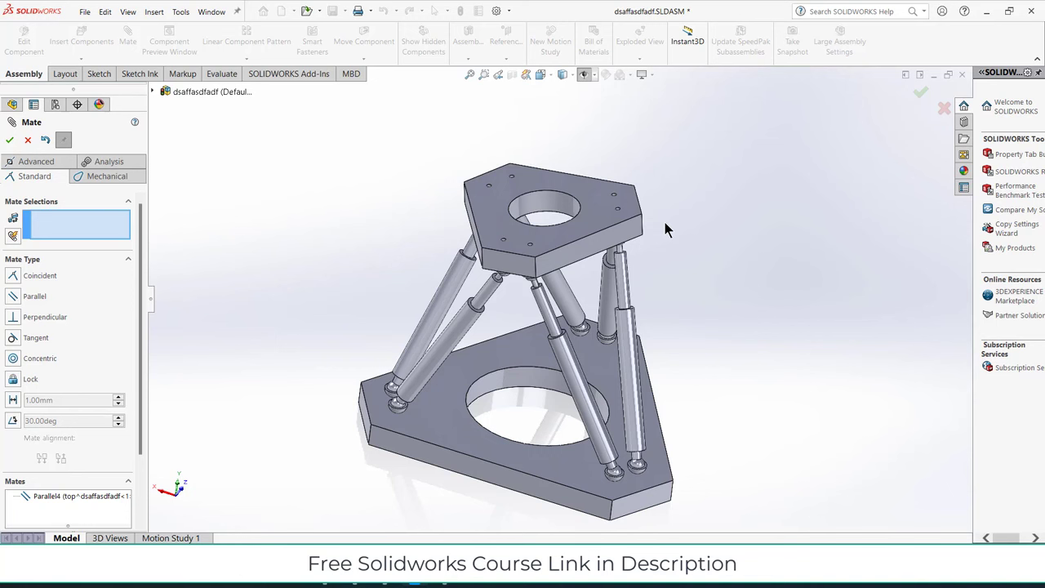
Step: Shift, lift and lower the top platform, leaving it low and parallel over the base
middle_drag(552, 186, 530, 117)
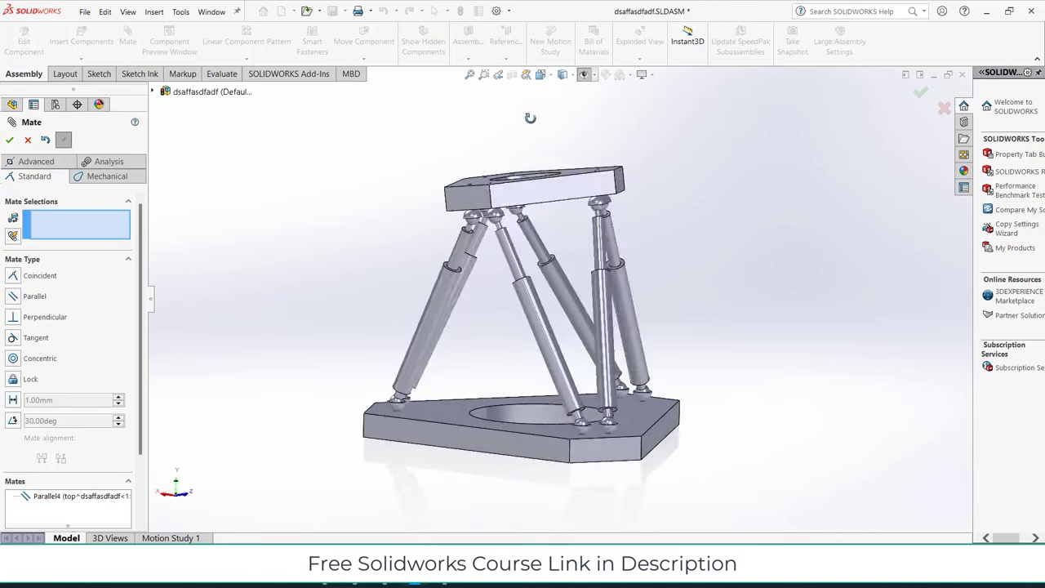
mouse_move(555, 177)
mouse_down()
mouse_move(549, 147)
mouse_move(539, 209)
mouse_up()
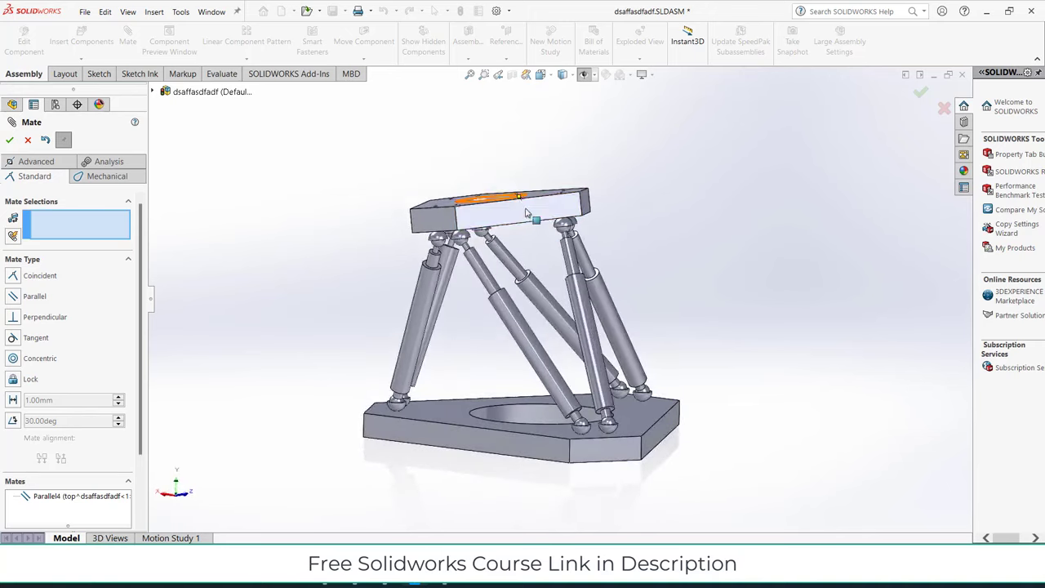
middle_drag(539, 210, 552, 291)
drag(554, 253, 573, 210)
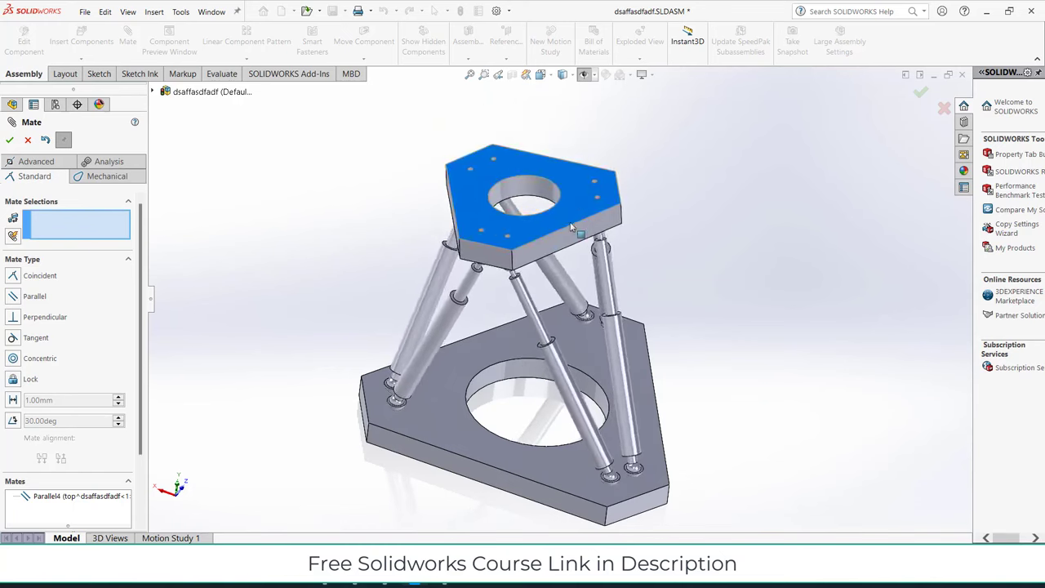
mouse_move(573, 209)
middle_down()
mouse_move(585, 330)
mouse_move(535, 243)
middle_up()
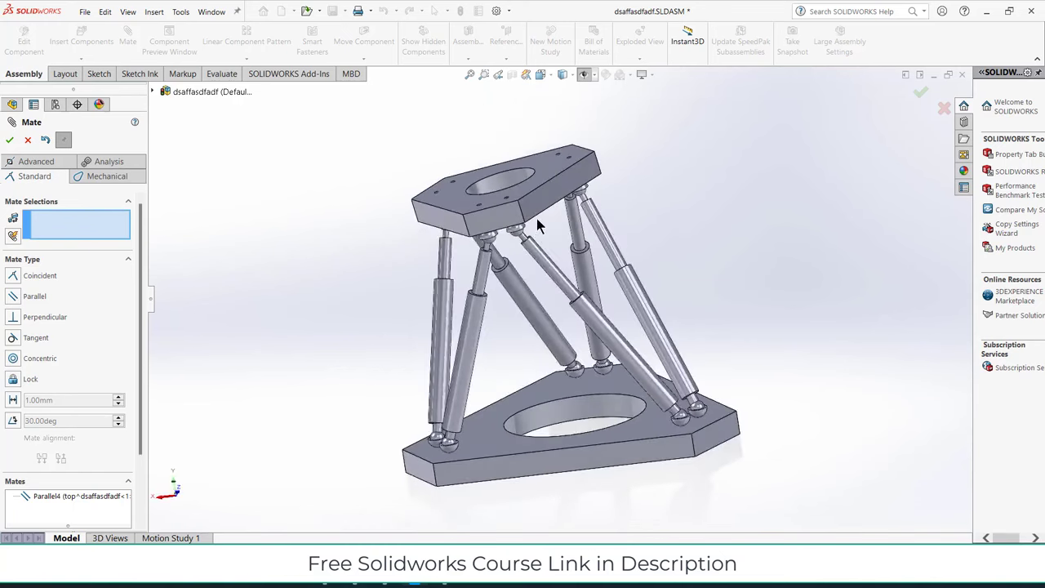
mouse_move(530, 175)
mouse_down()
mouse_move(544, 140)
mouse_move(551, 198)
mouse_move(564, 105)
mouse_move(561, 217)
mouse_up()
middle_drag(568, 231, 606, 318)
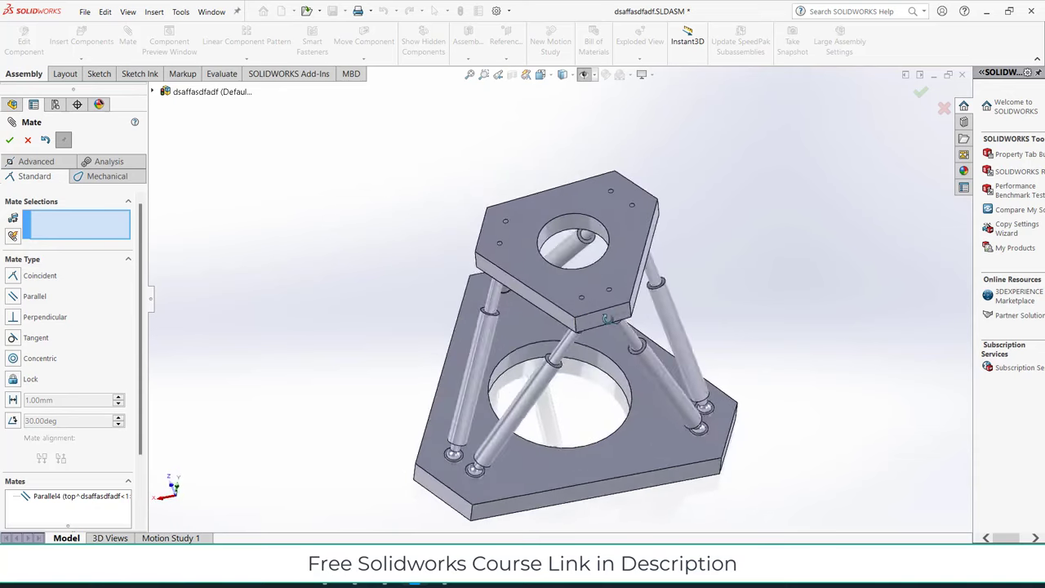